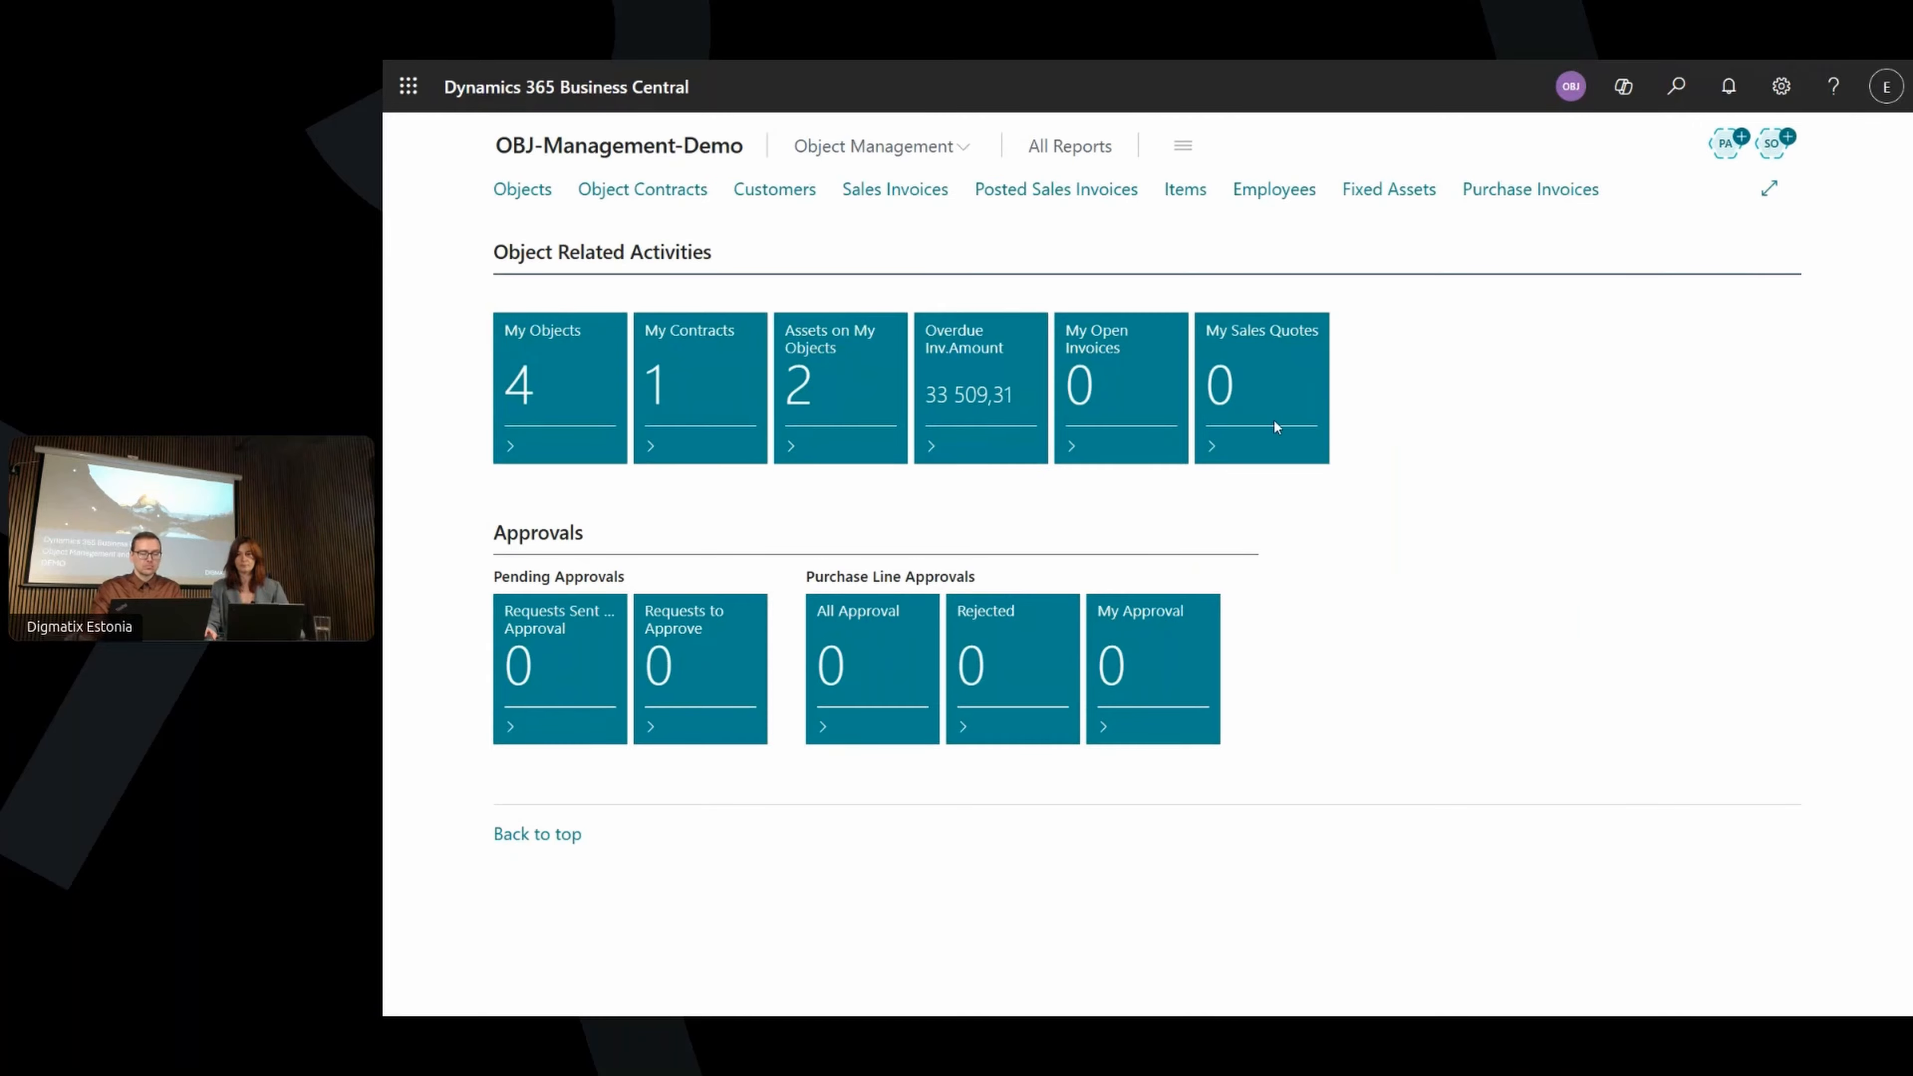
Open the Objects list from the Role Center navigation bar.
left_click(513, 190)
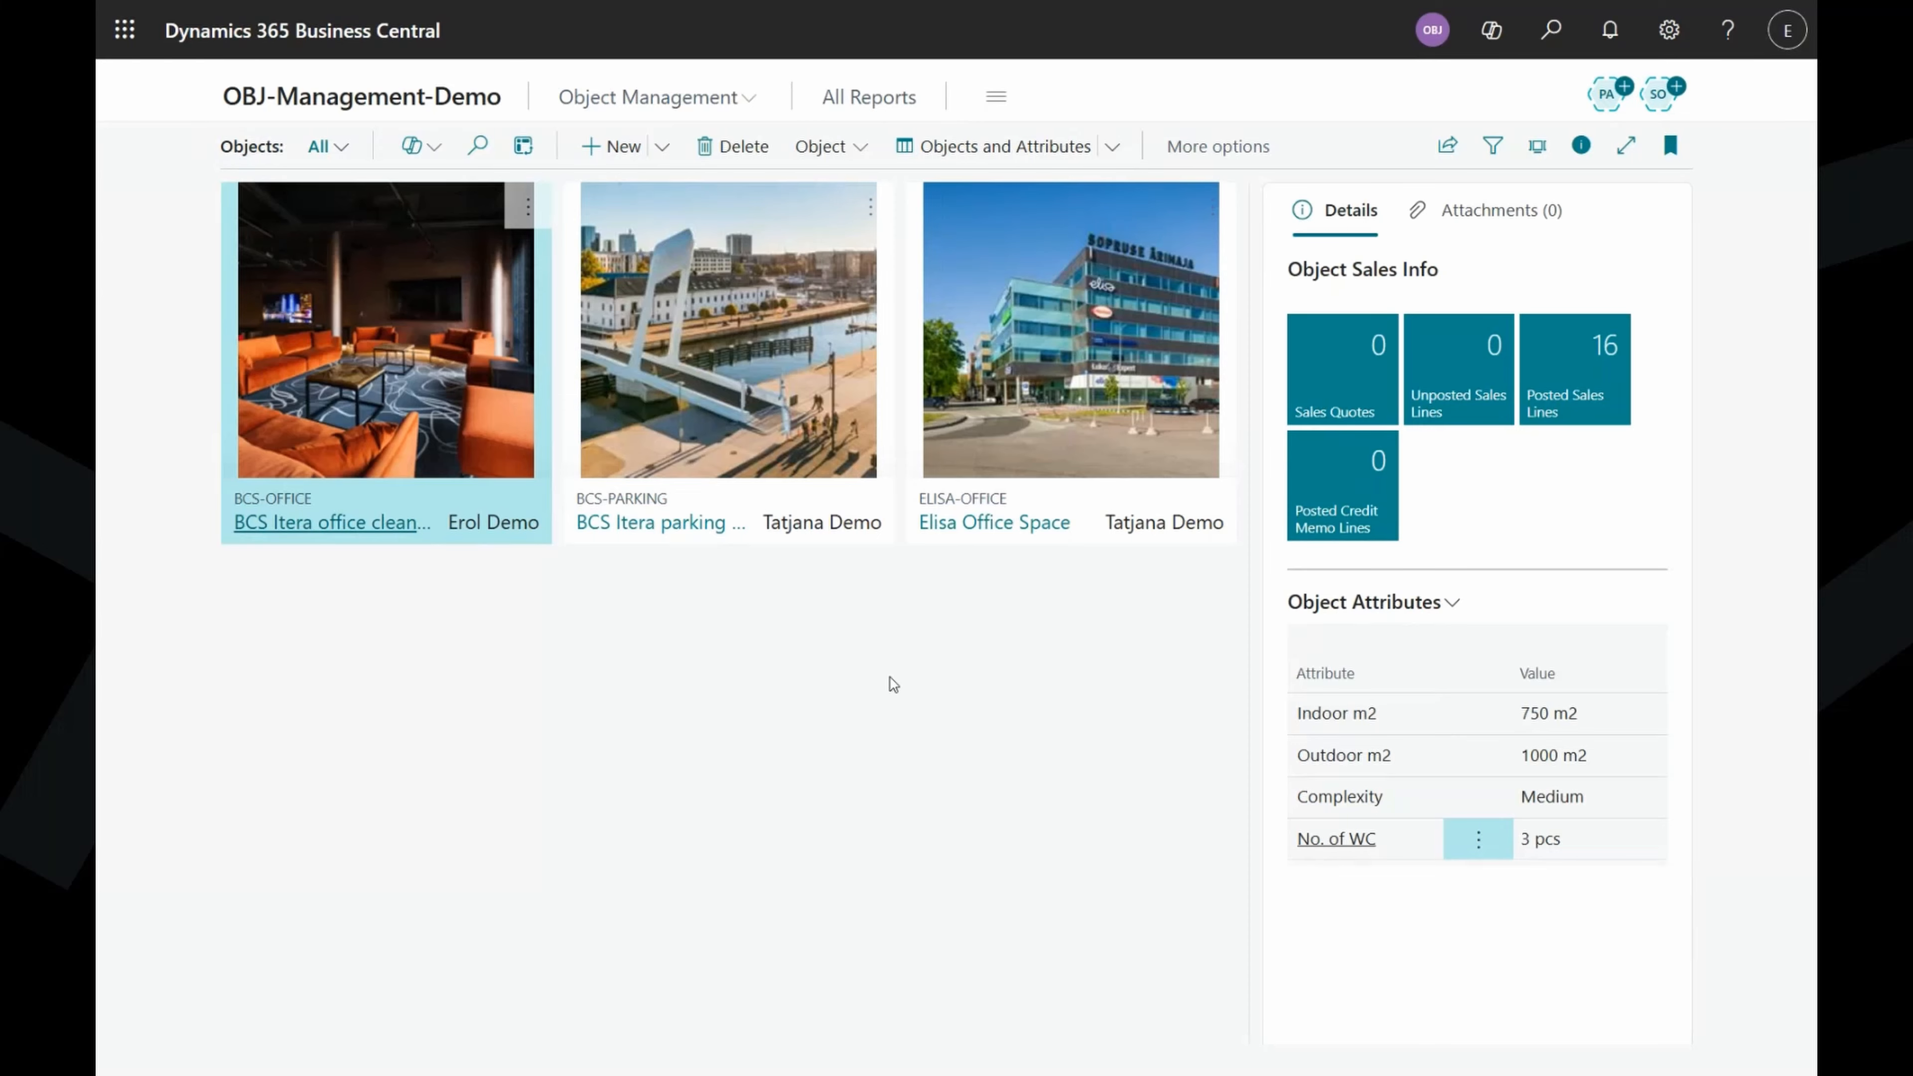
Create object card DIGMATIX, name it 'Digmatix office' and set object type OFFICE.
left_click(614, 147)
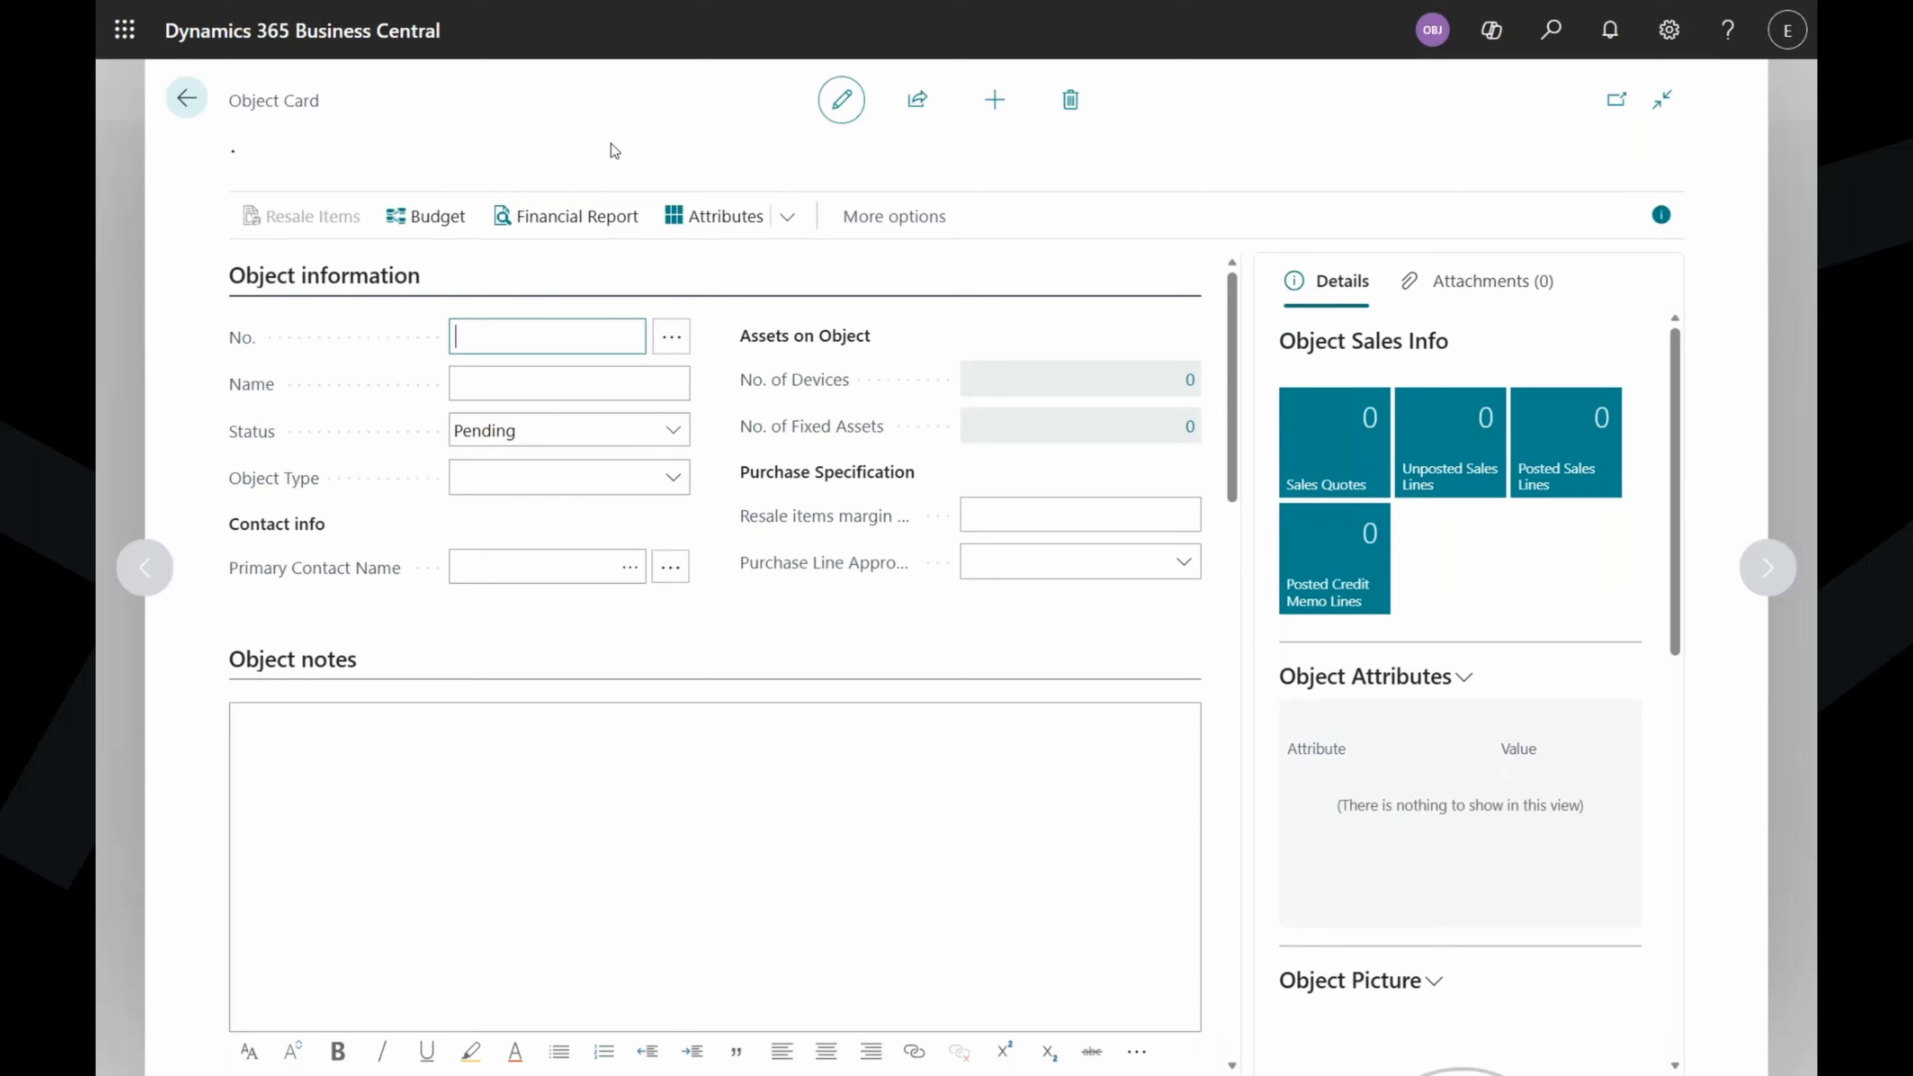
type("digmatix")
key("Tab")
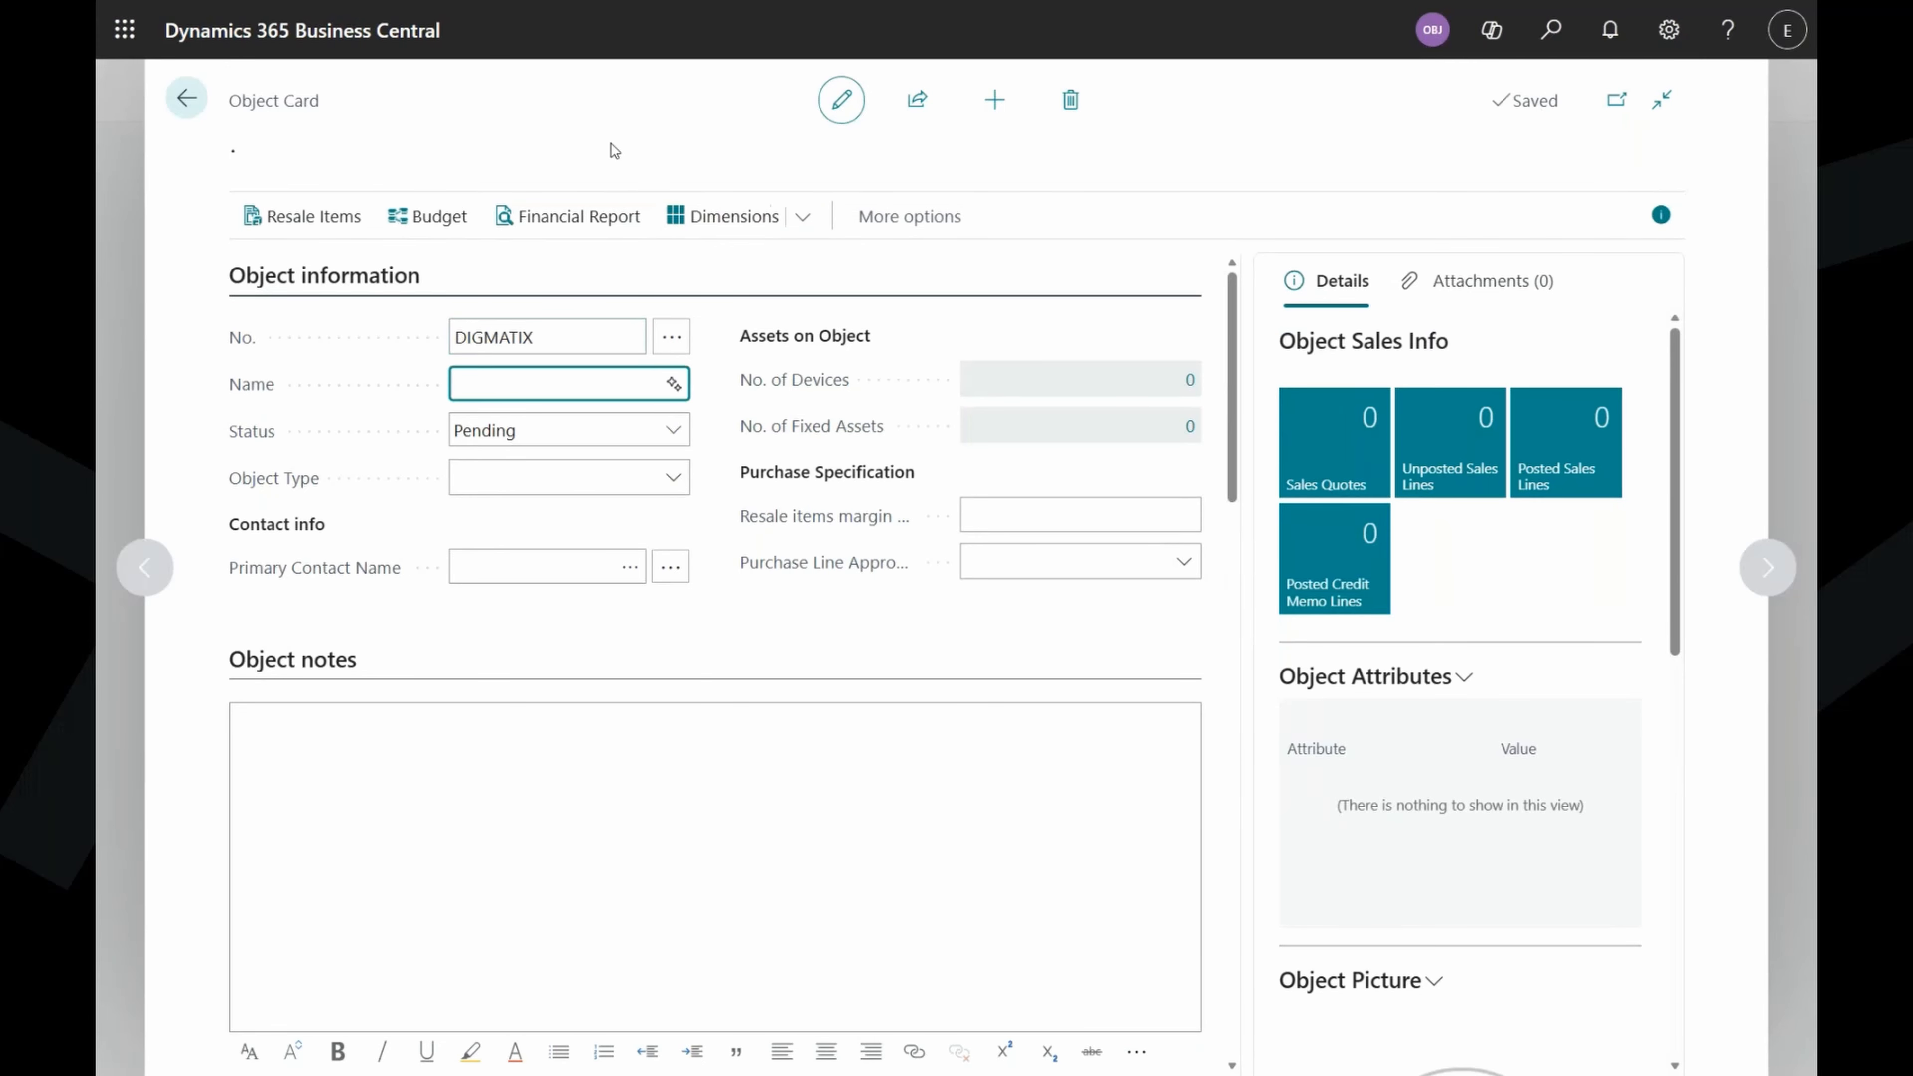
type("Digmatix")
type("officce")
key("Tab")
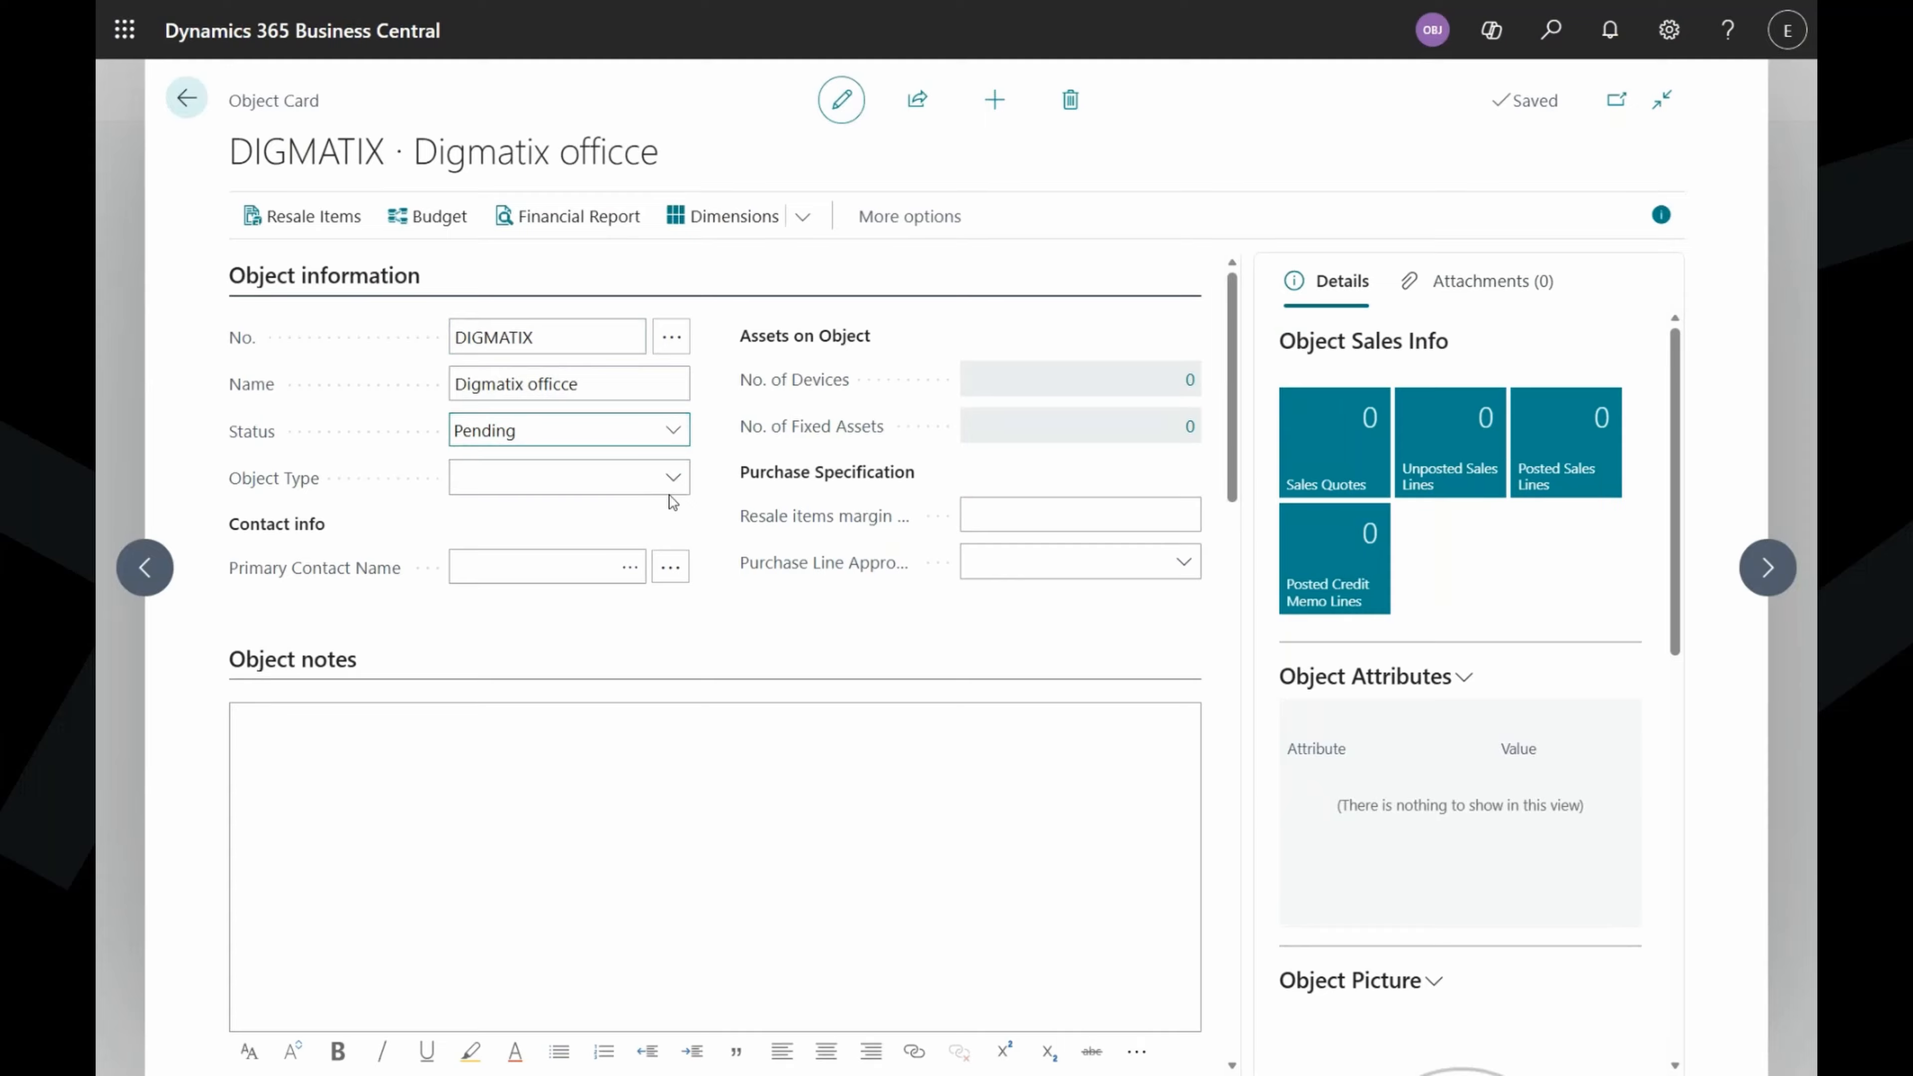
left_click(709, 455)
left_click(666, 476)
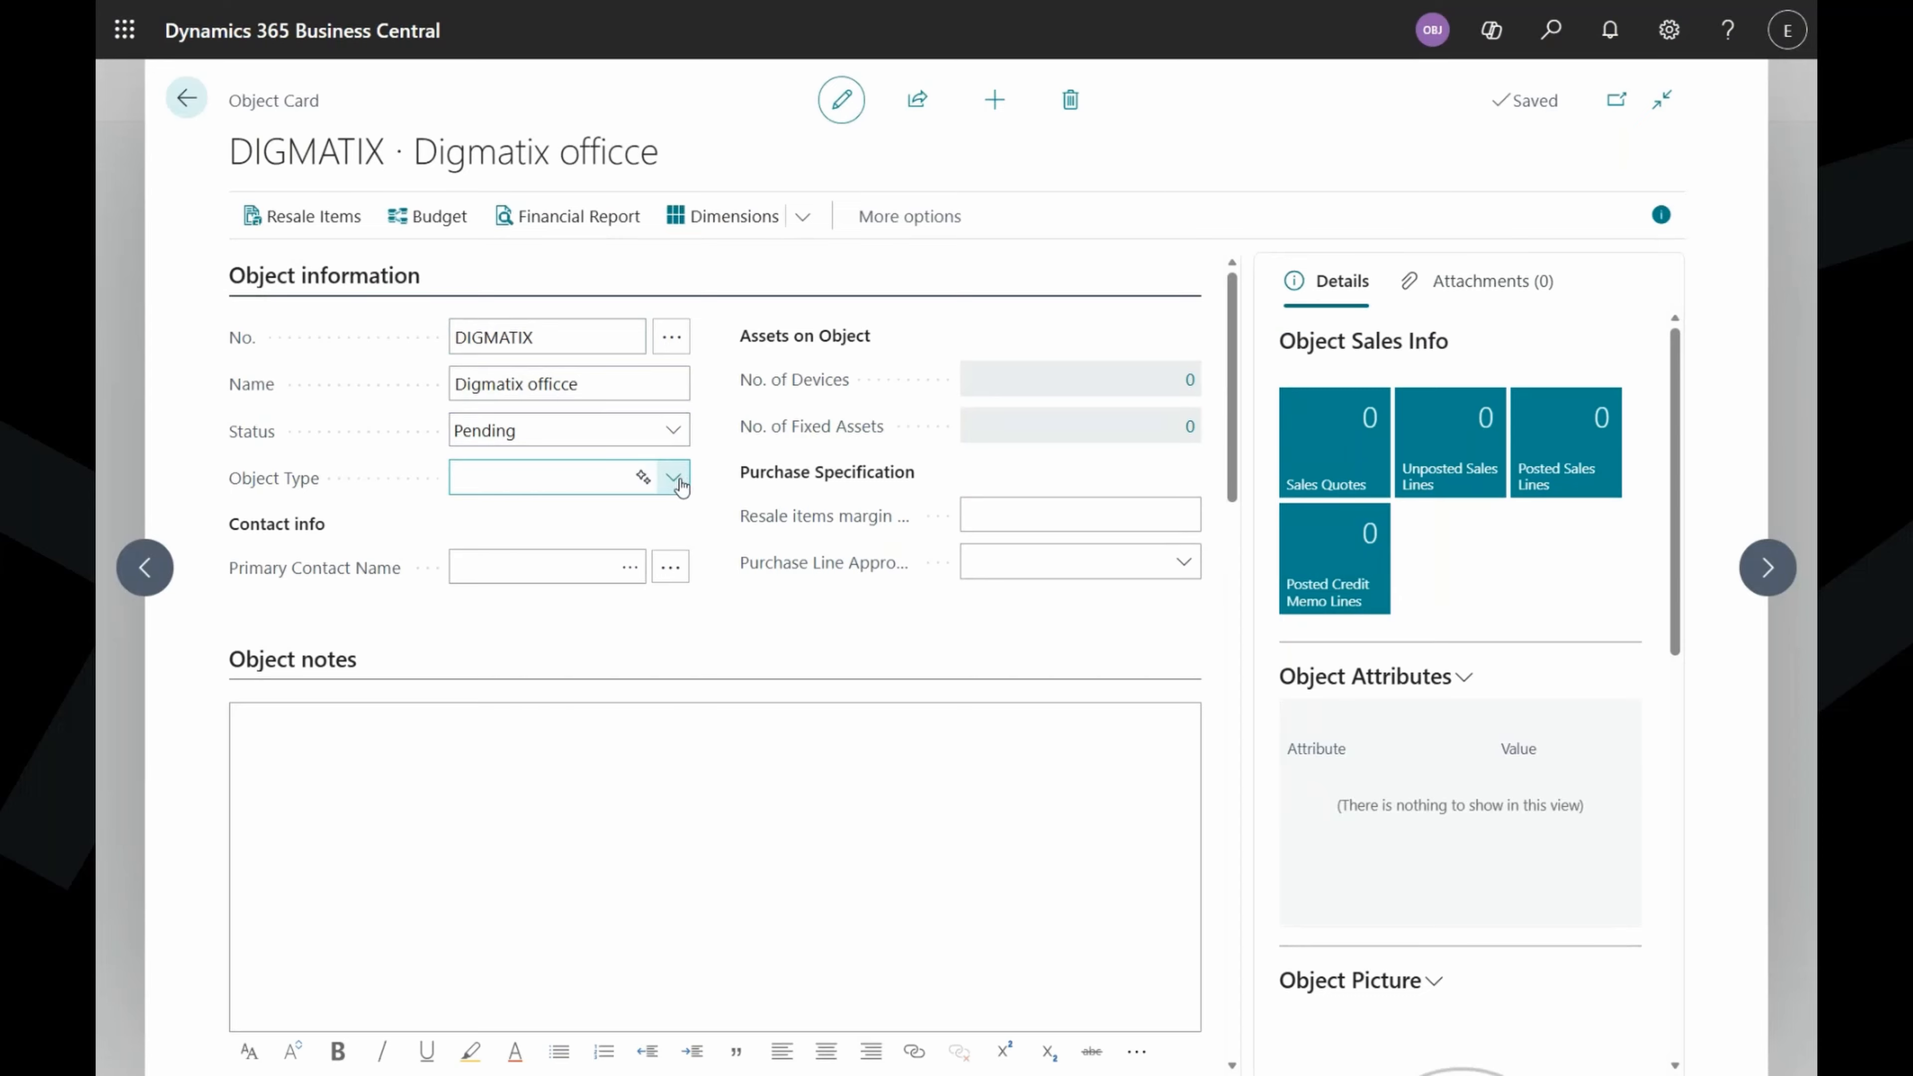
left_click(675, 478)
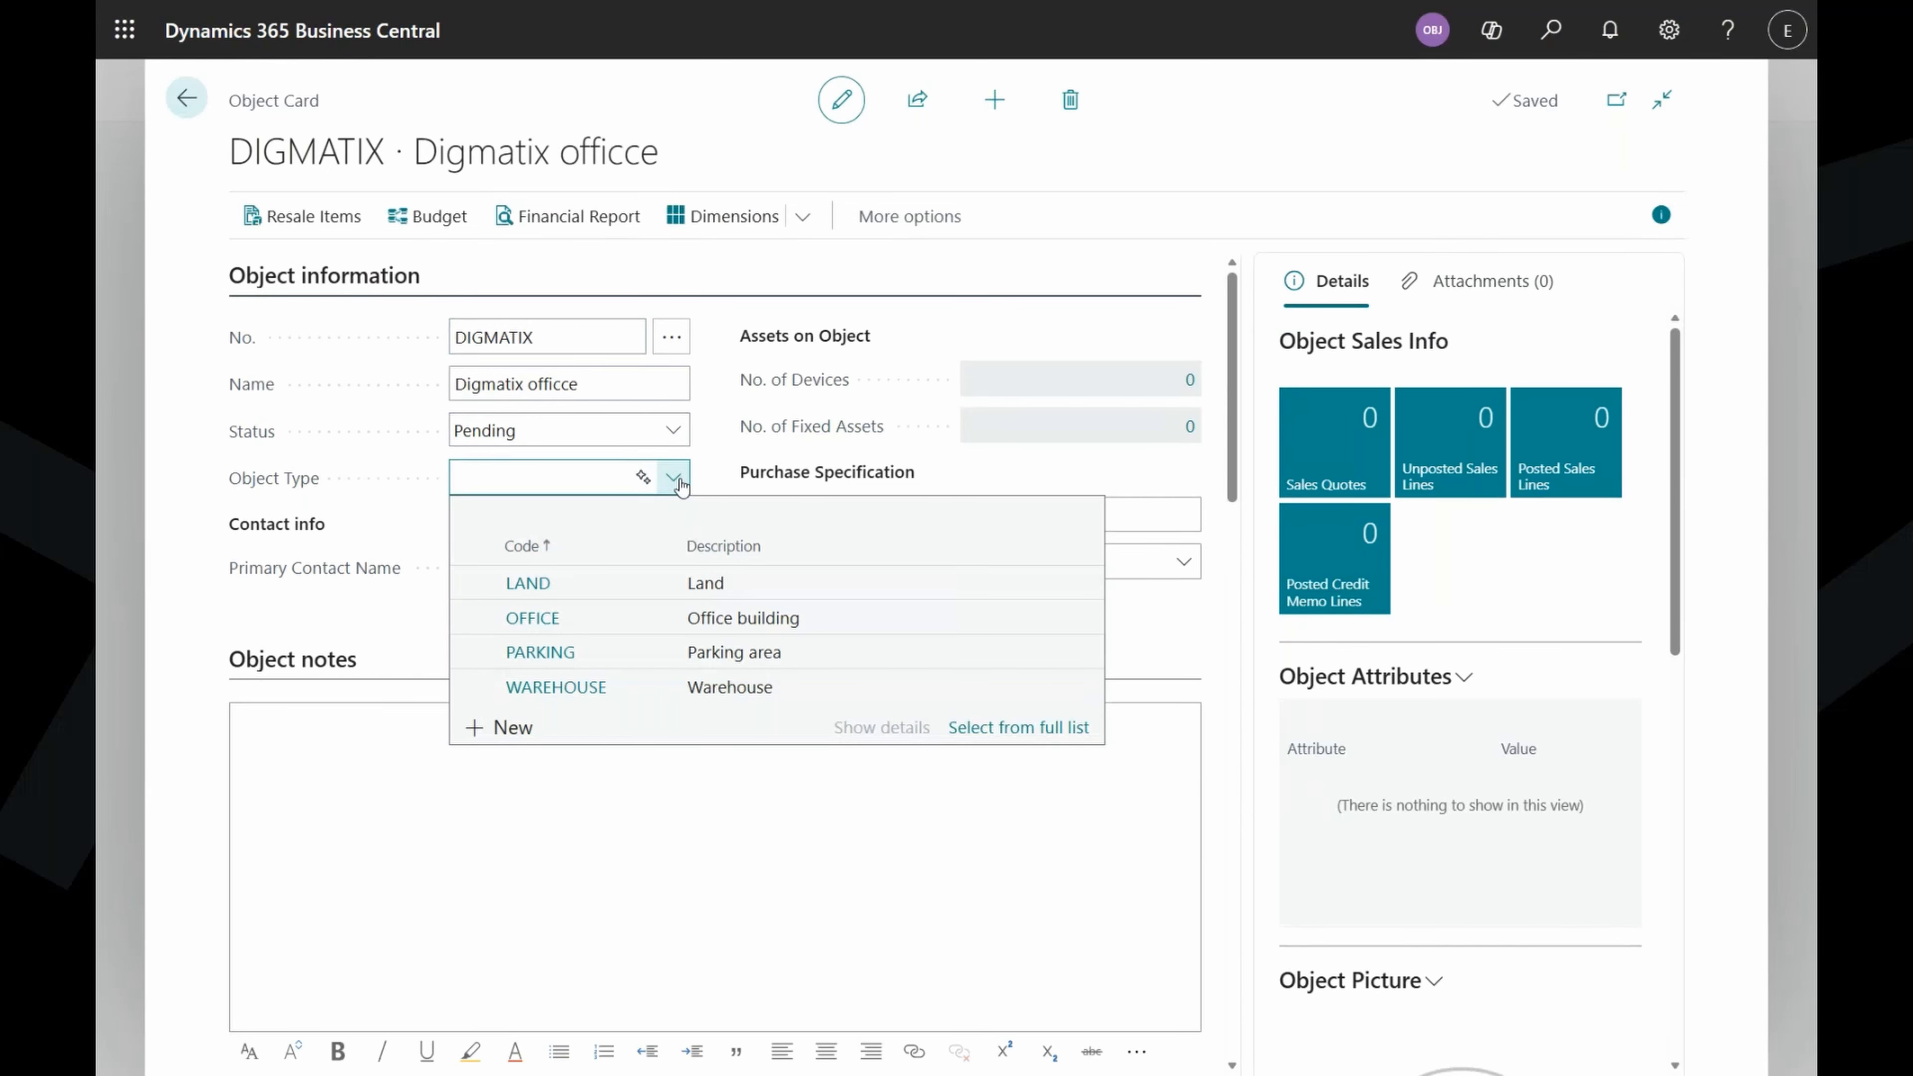
left_click(708, 627)
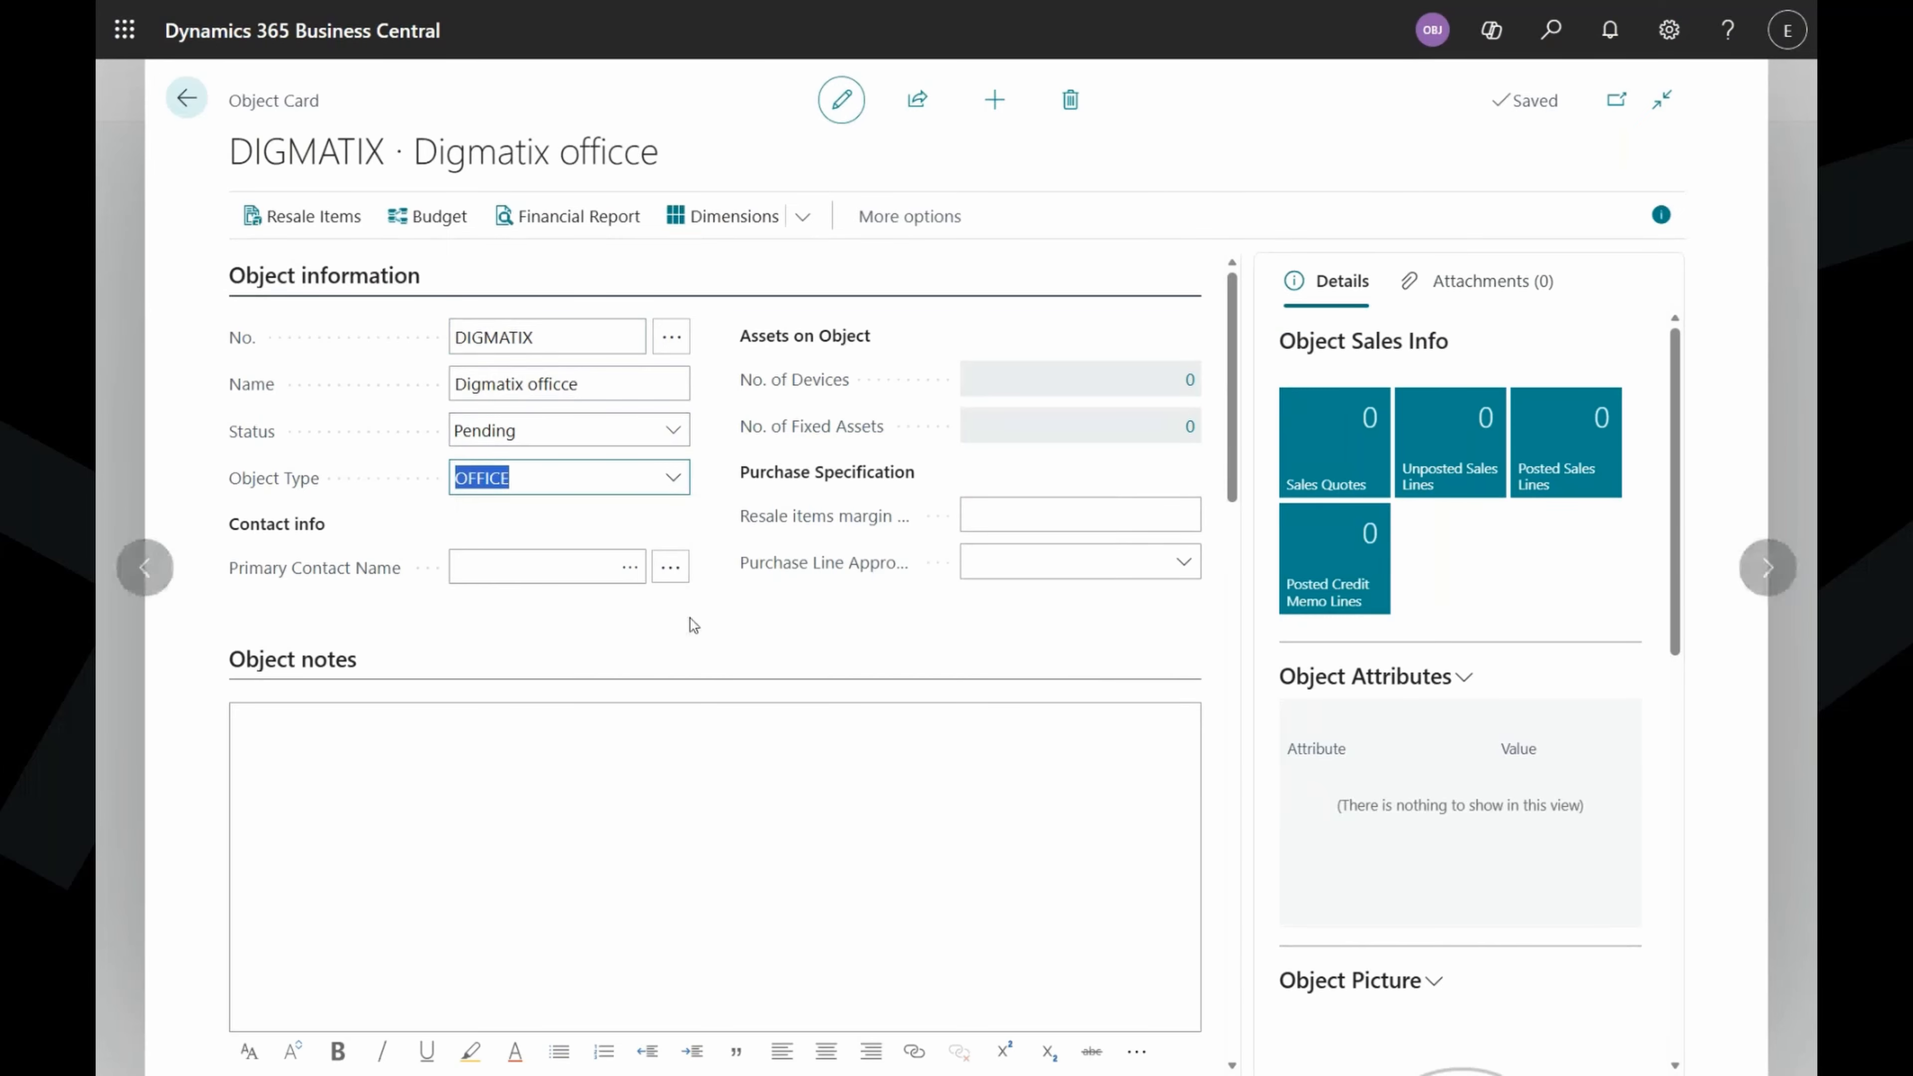
key("Tab")
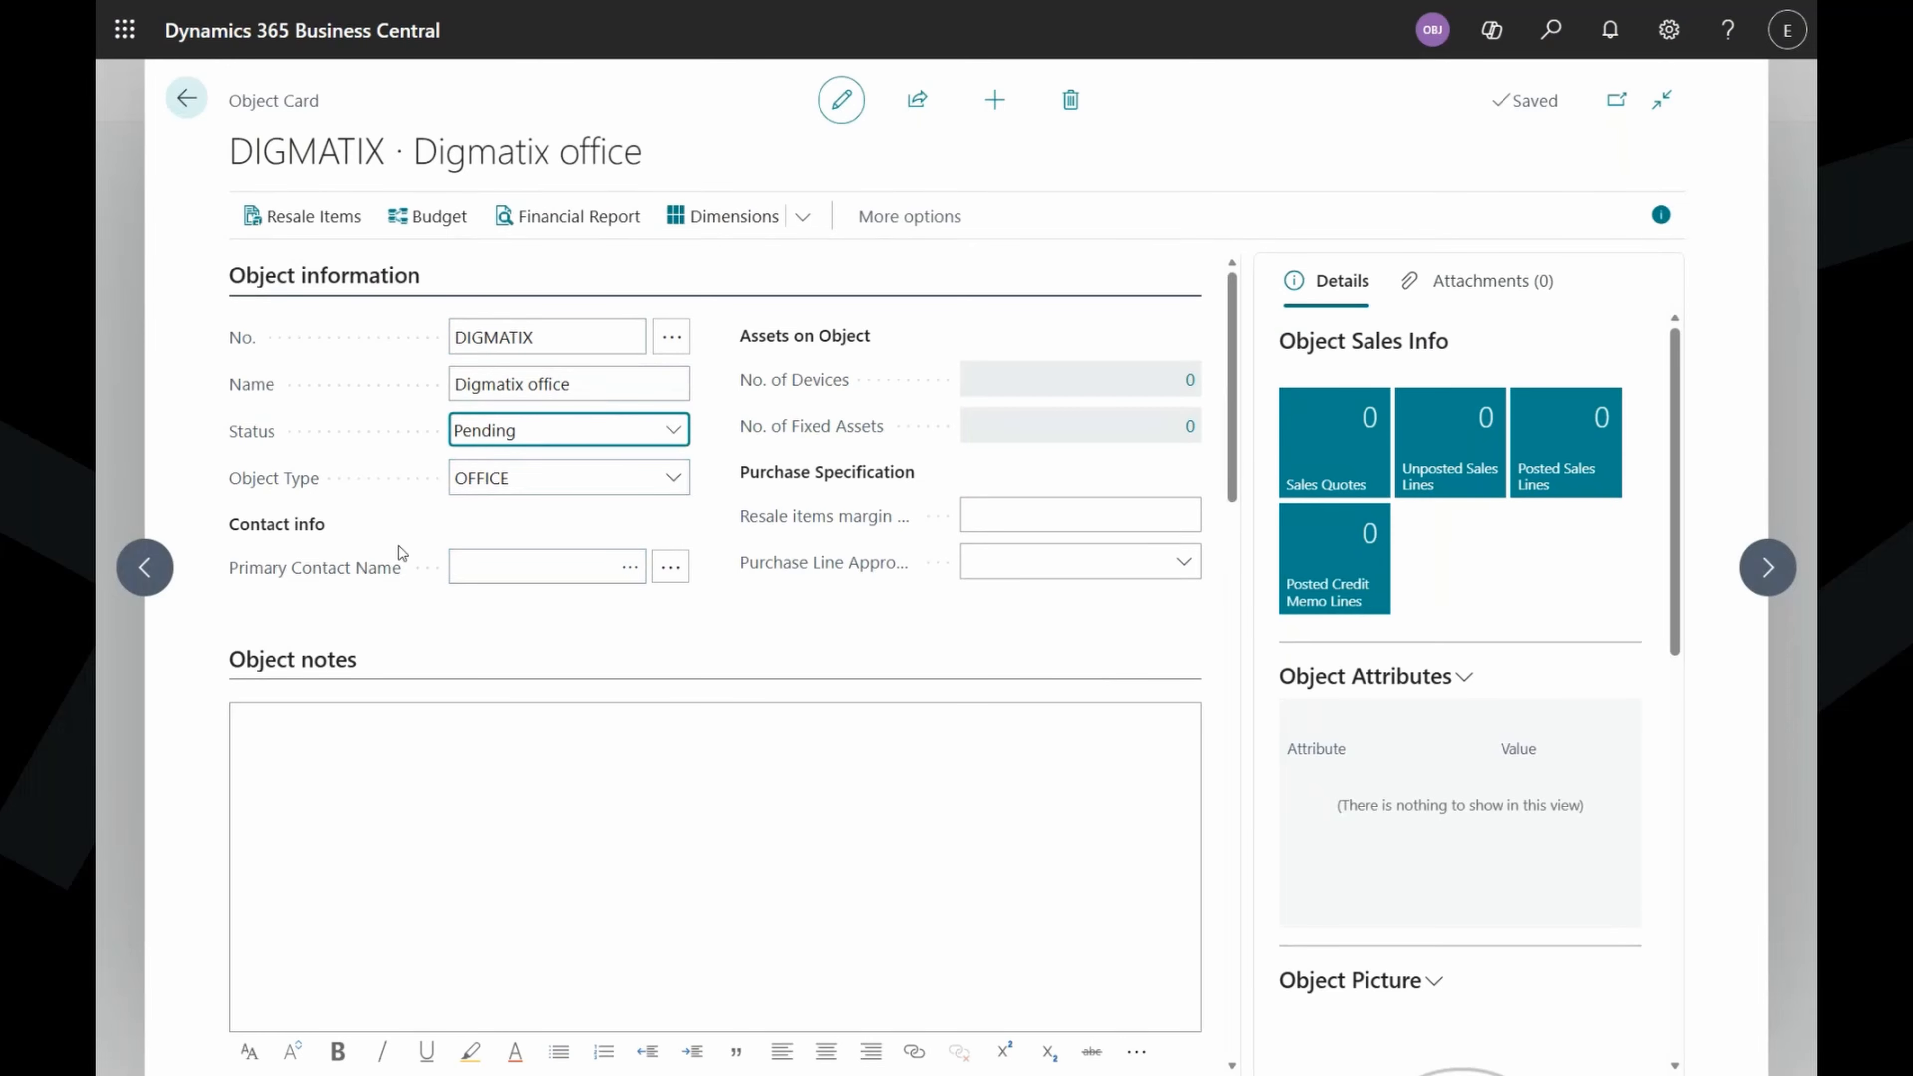
Assign the DIGMATIX Demo AS contact as primary contact, starting 01.04.2026.
left_click(635, 573)
left_click(635, 573)
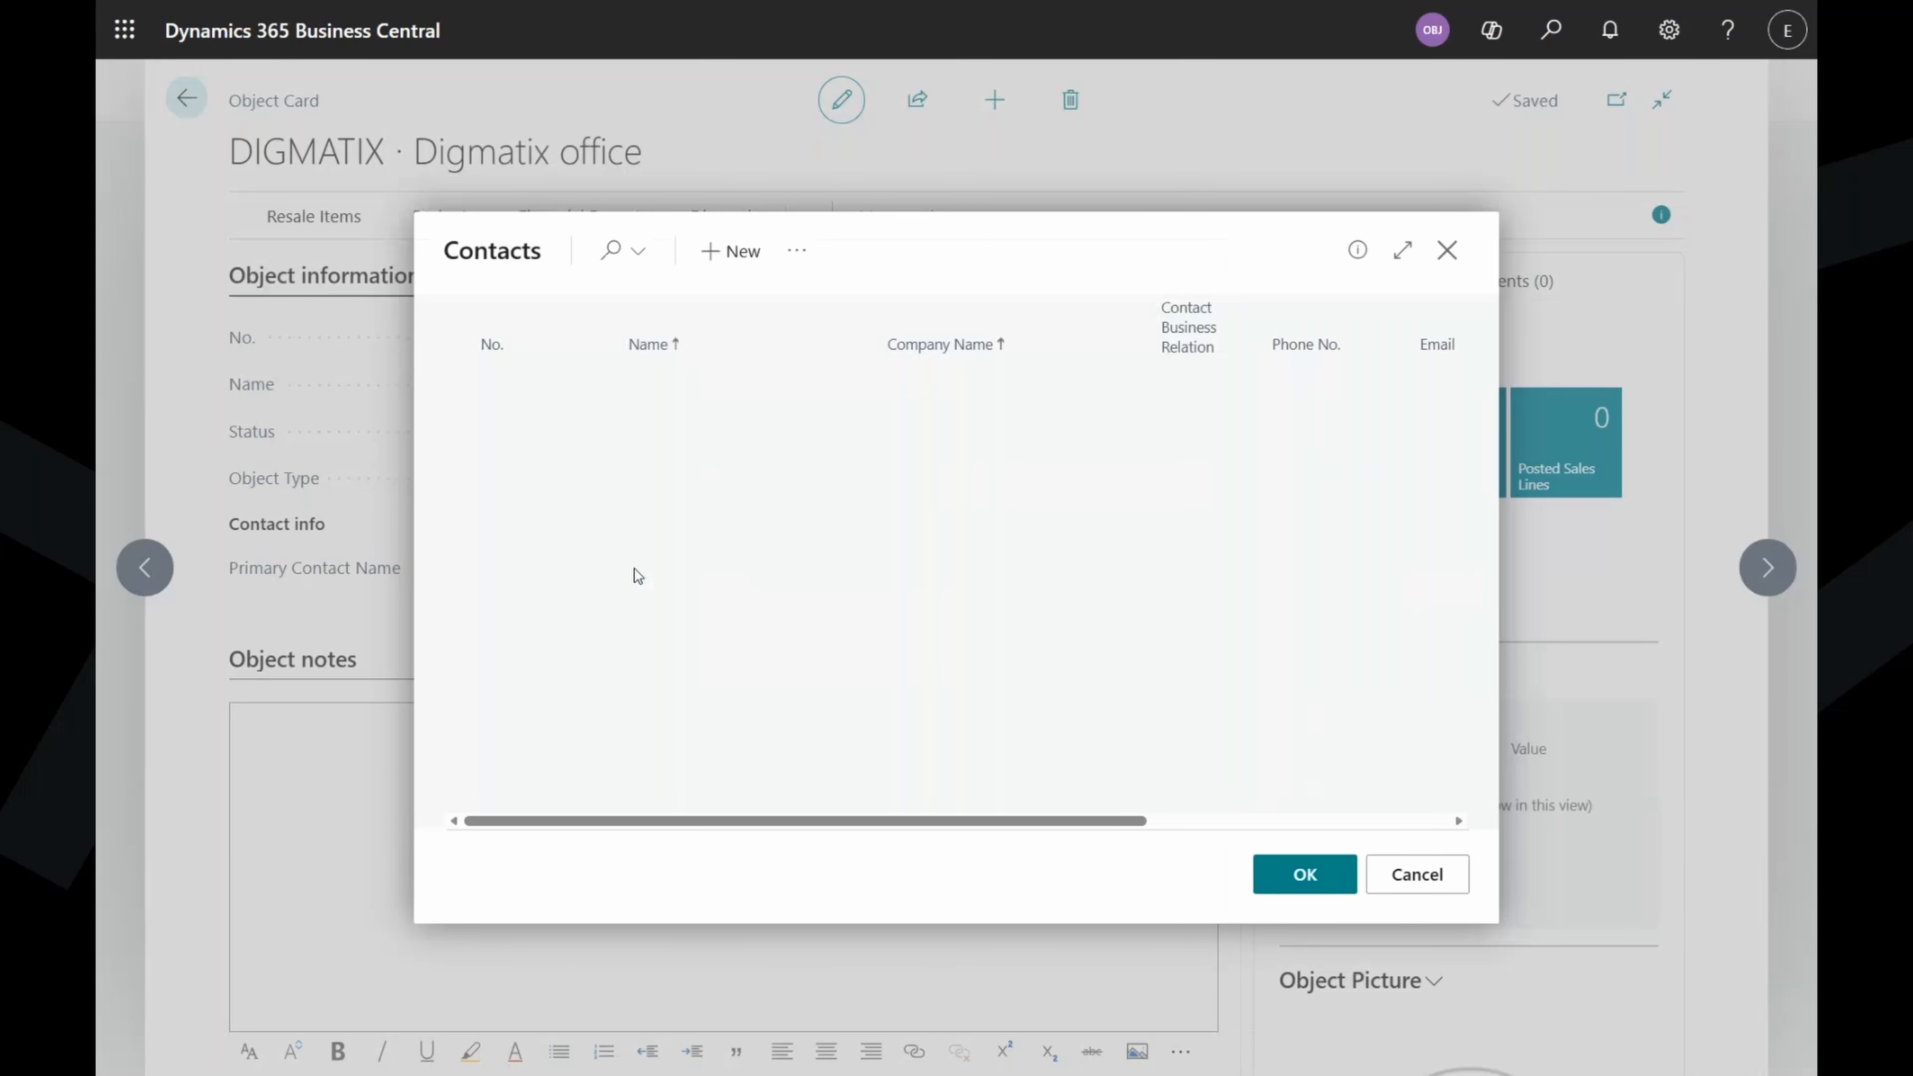
scroll(519, 580, "down", 1)
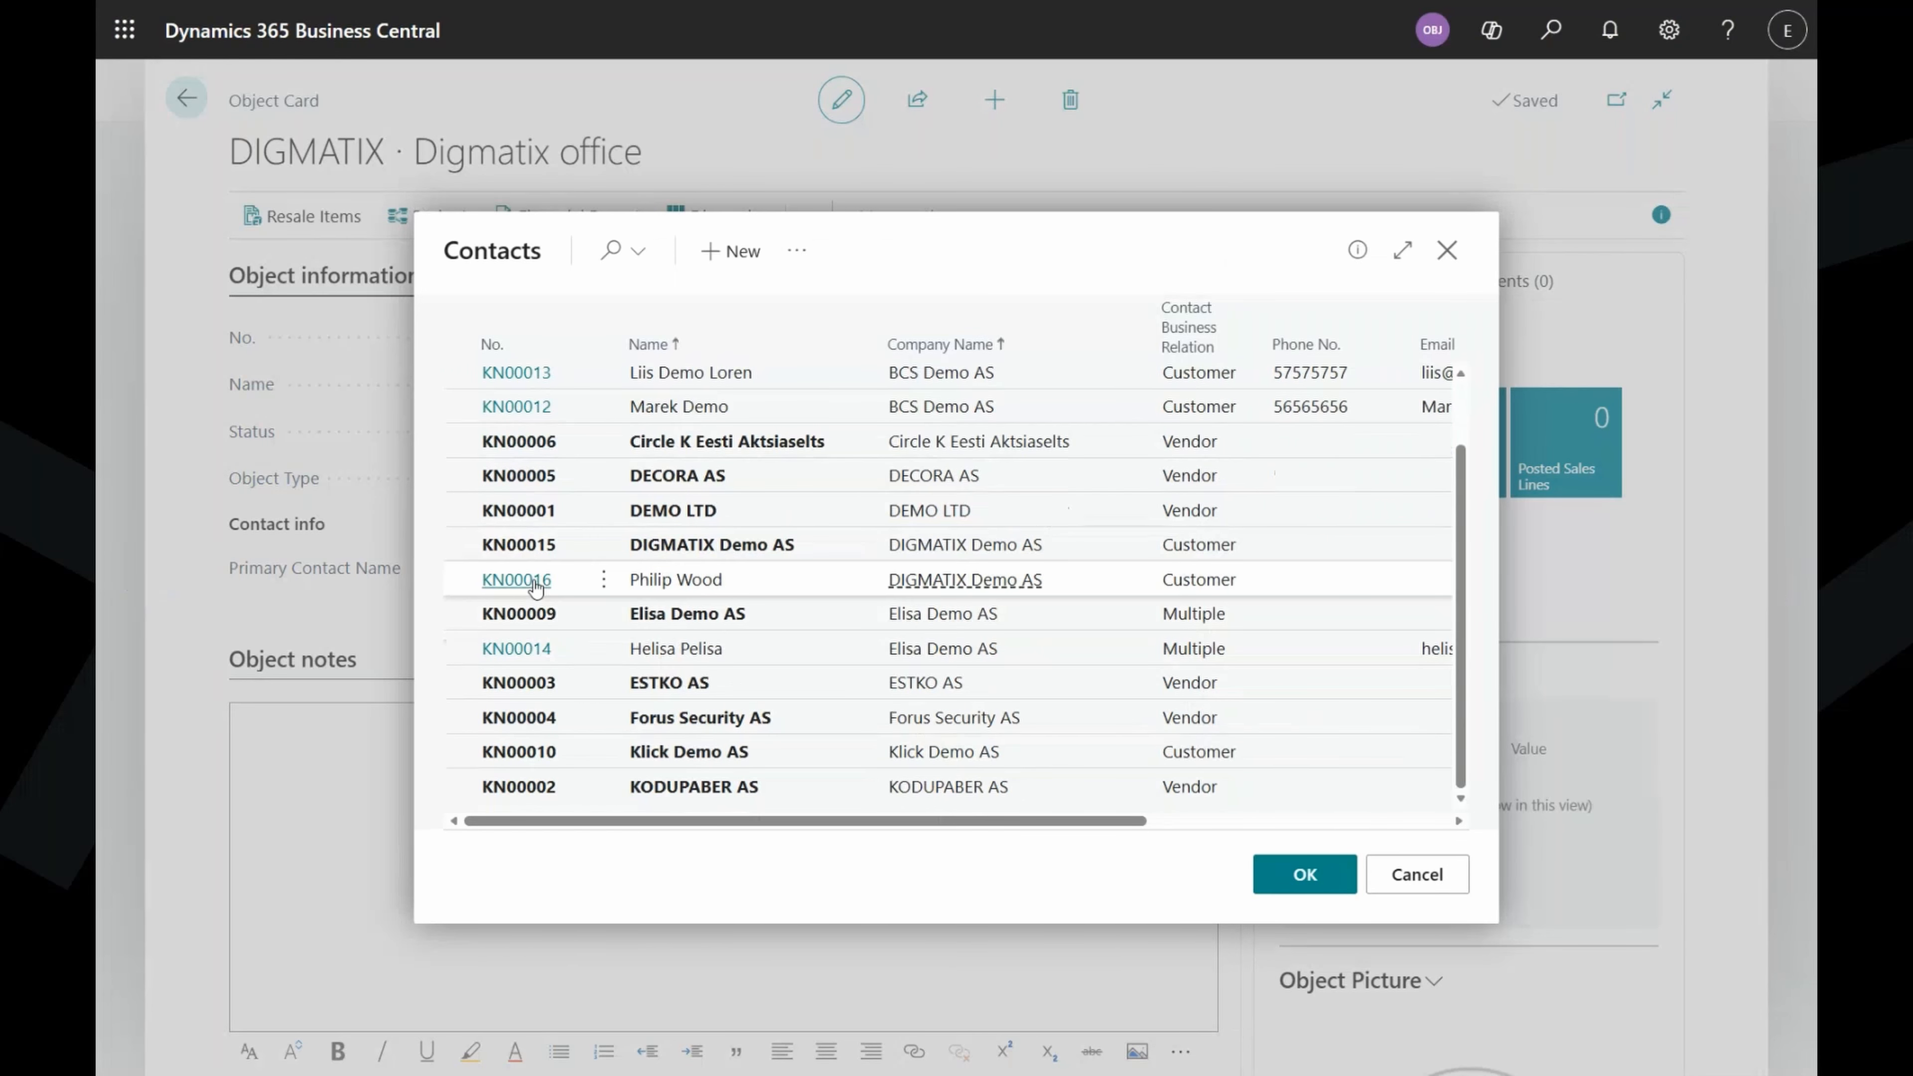
double_click(533, 582)
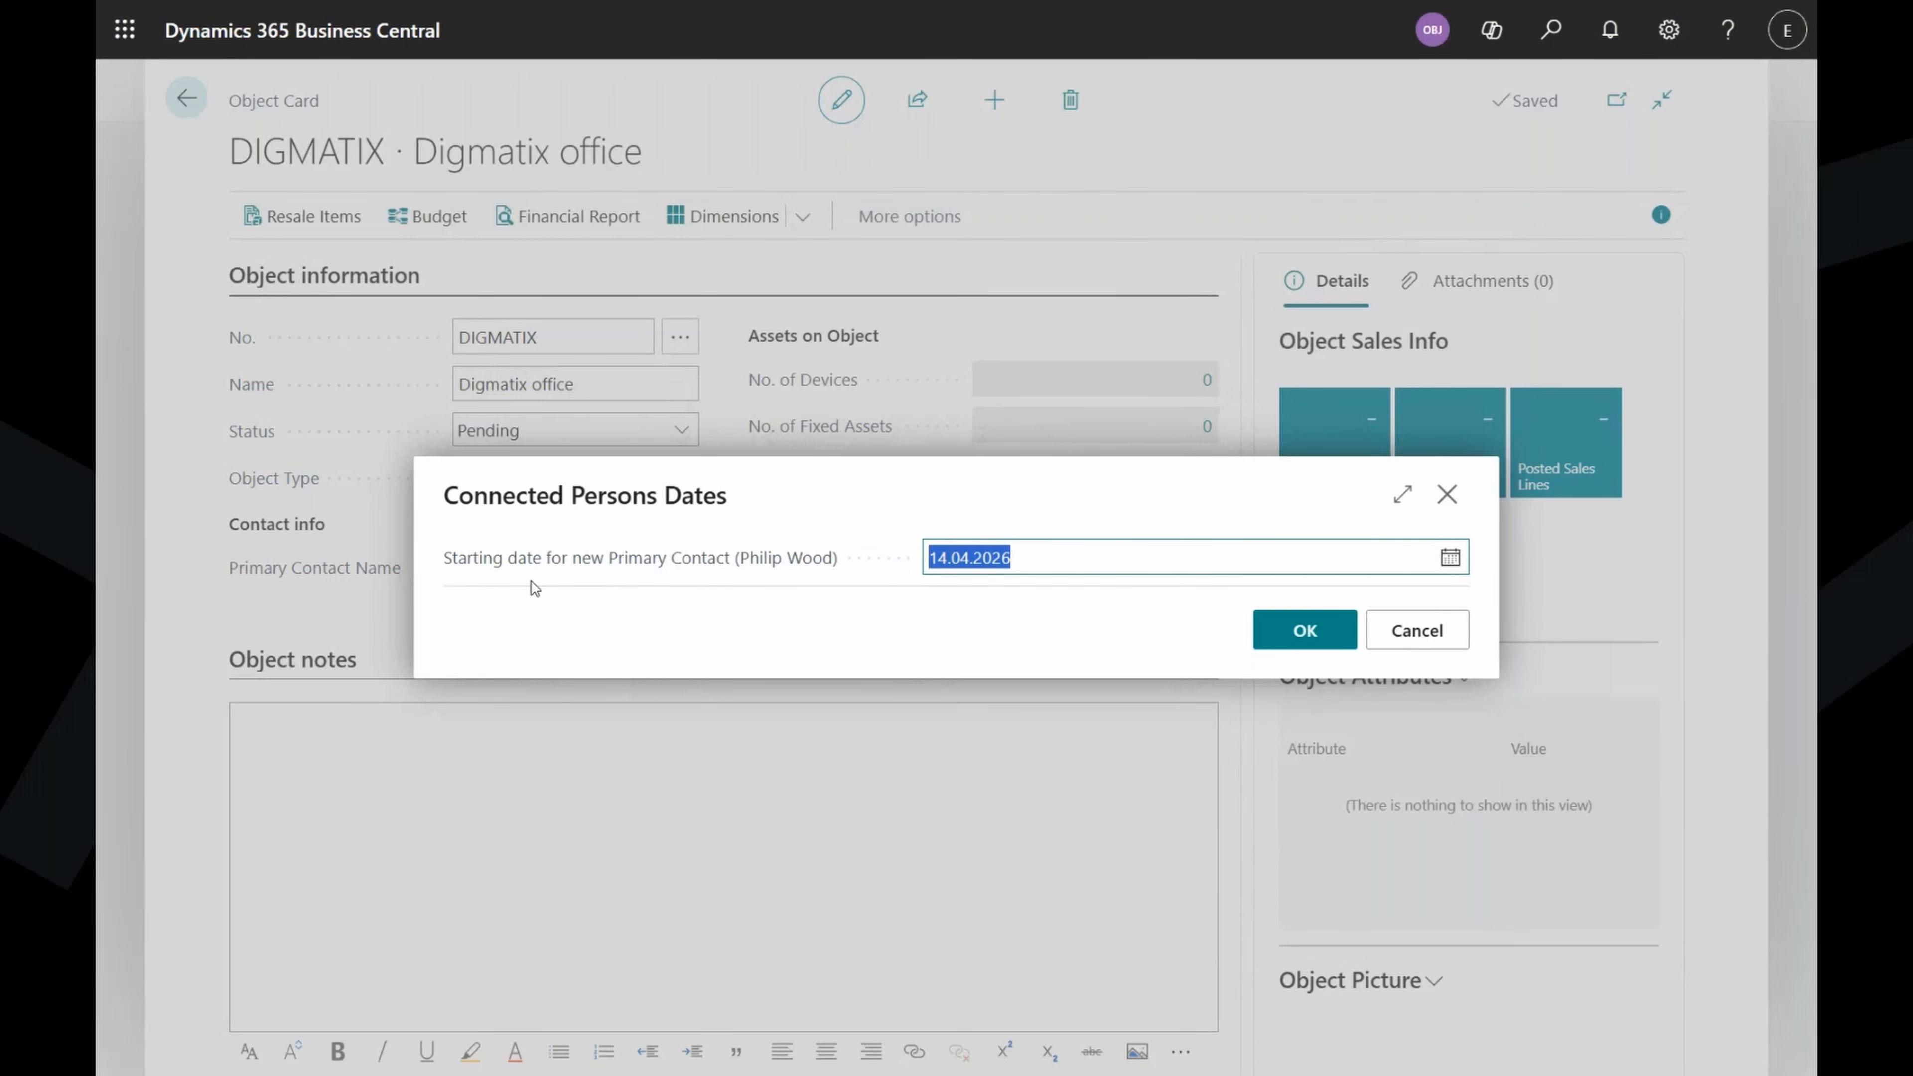
type("1")
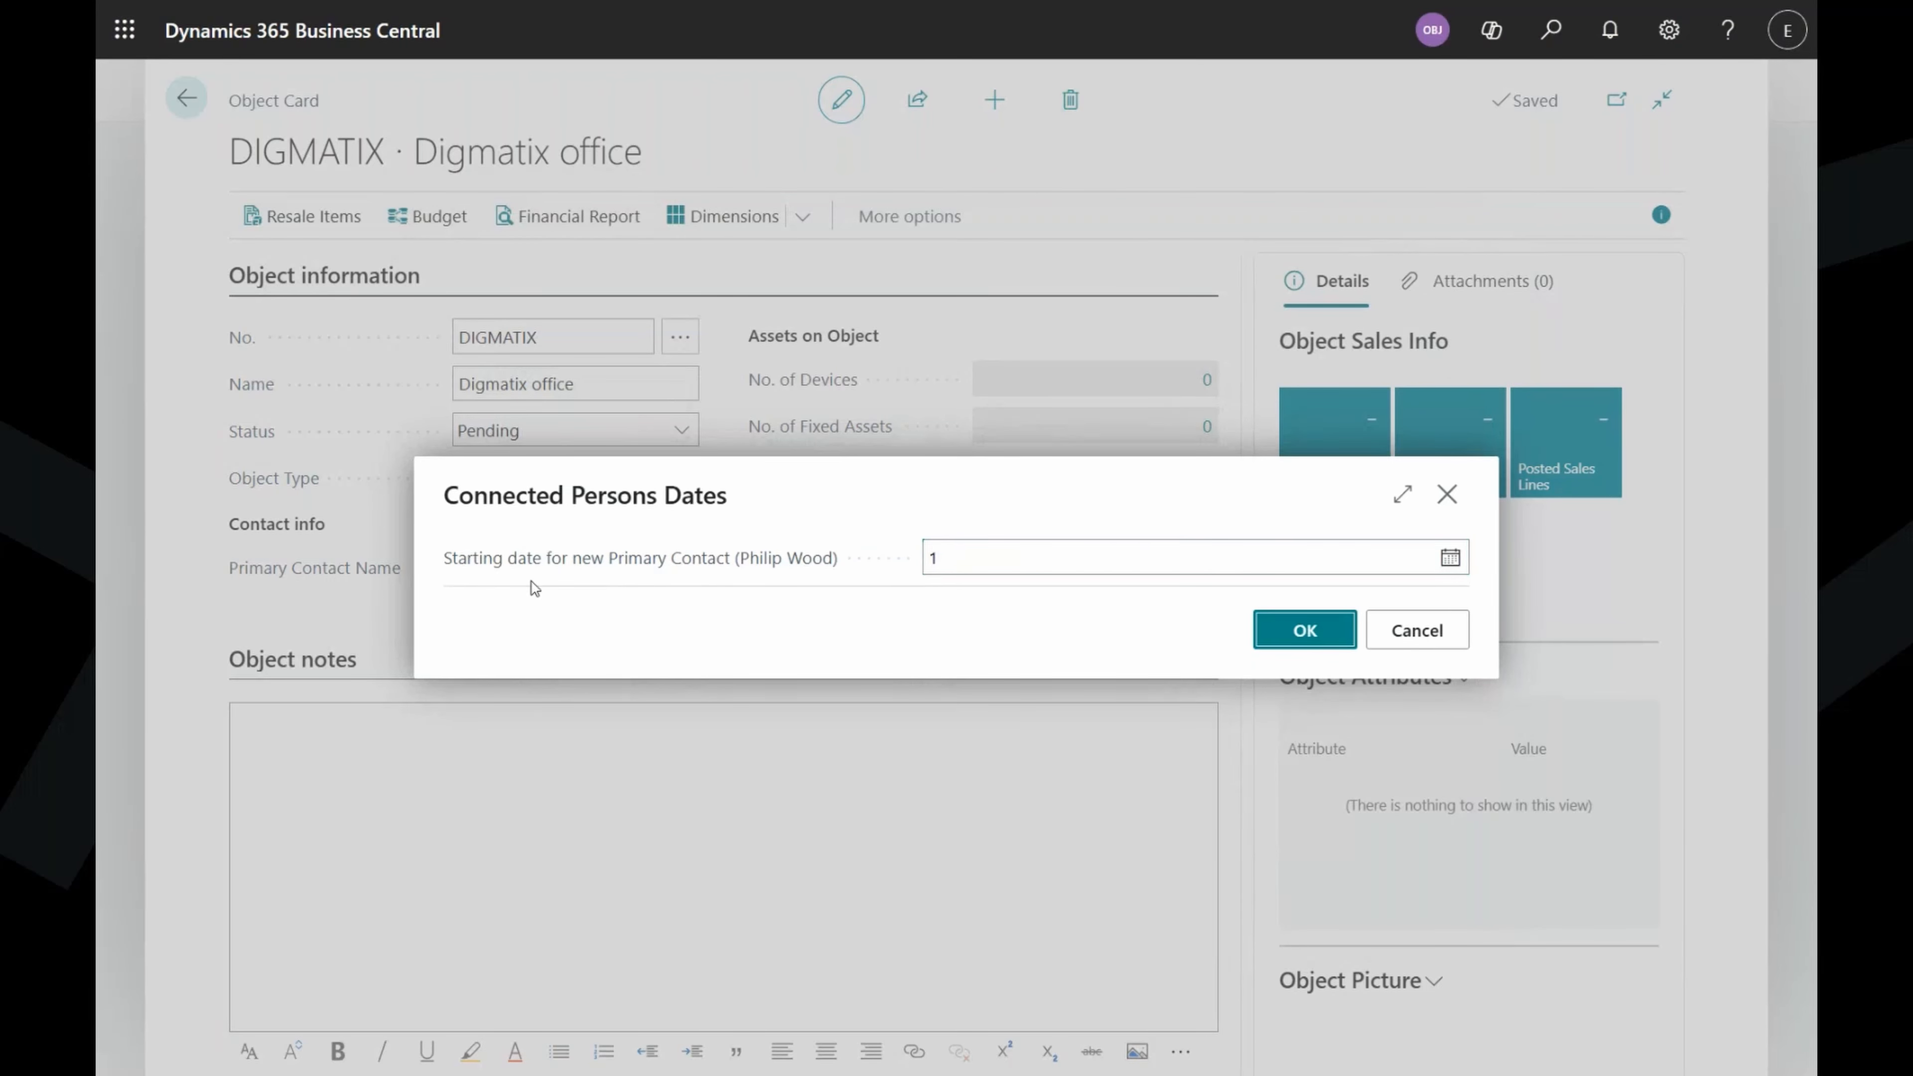
left_click(533, 589)
left_click(1320, 636)
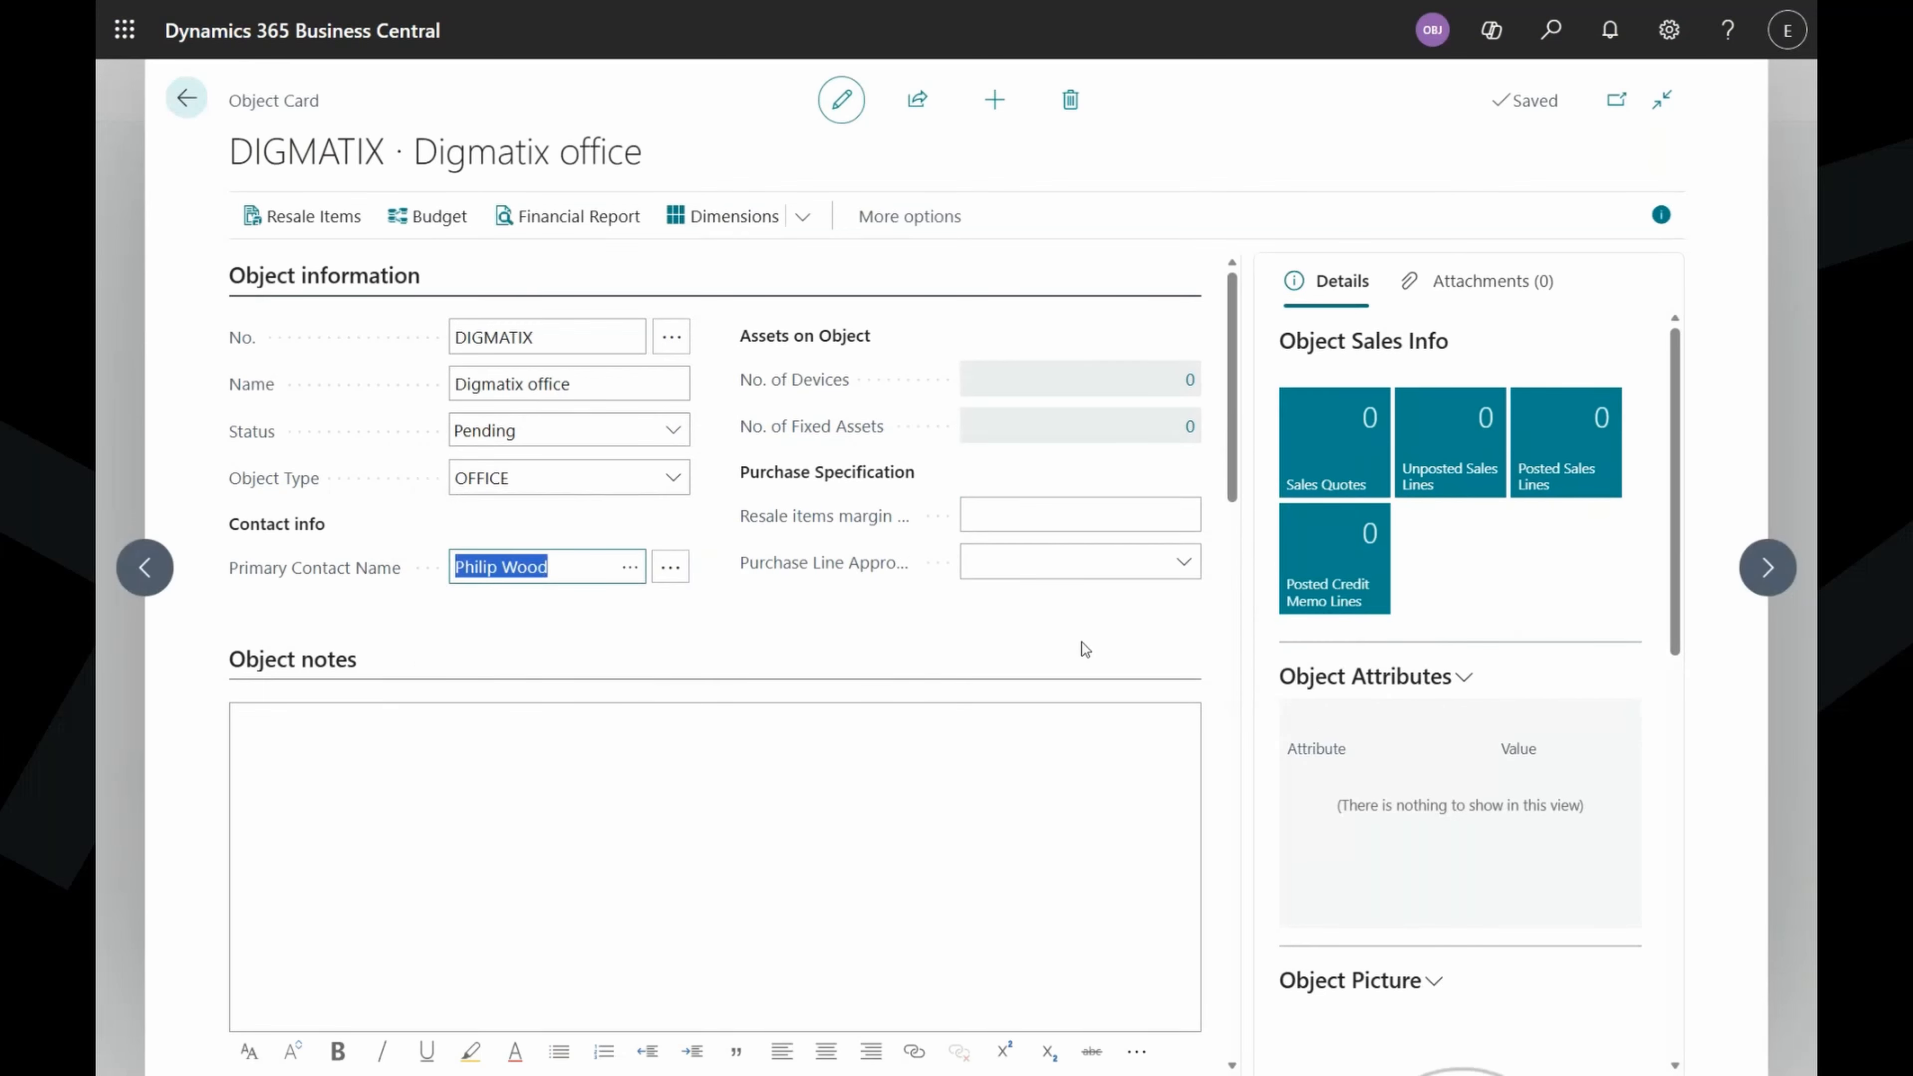
Paste the cleaning-task list (Daily, Twice a week, Once a month) into Object notes.
left_click(659, 771)
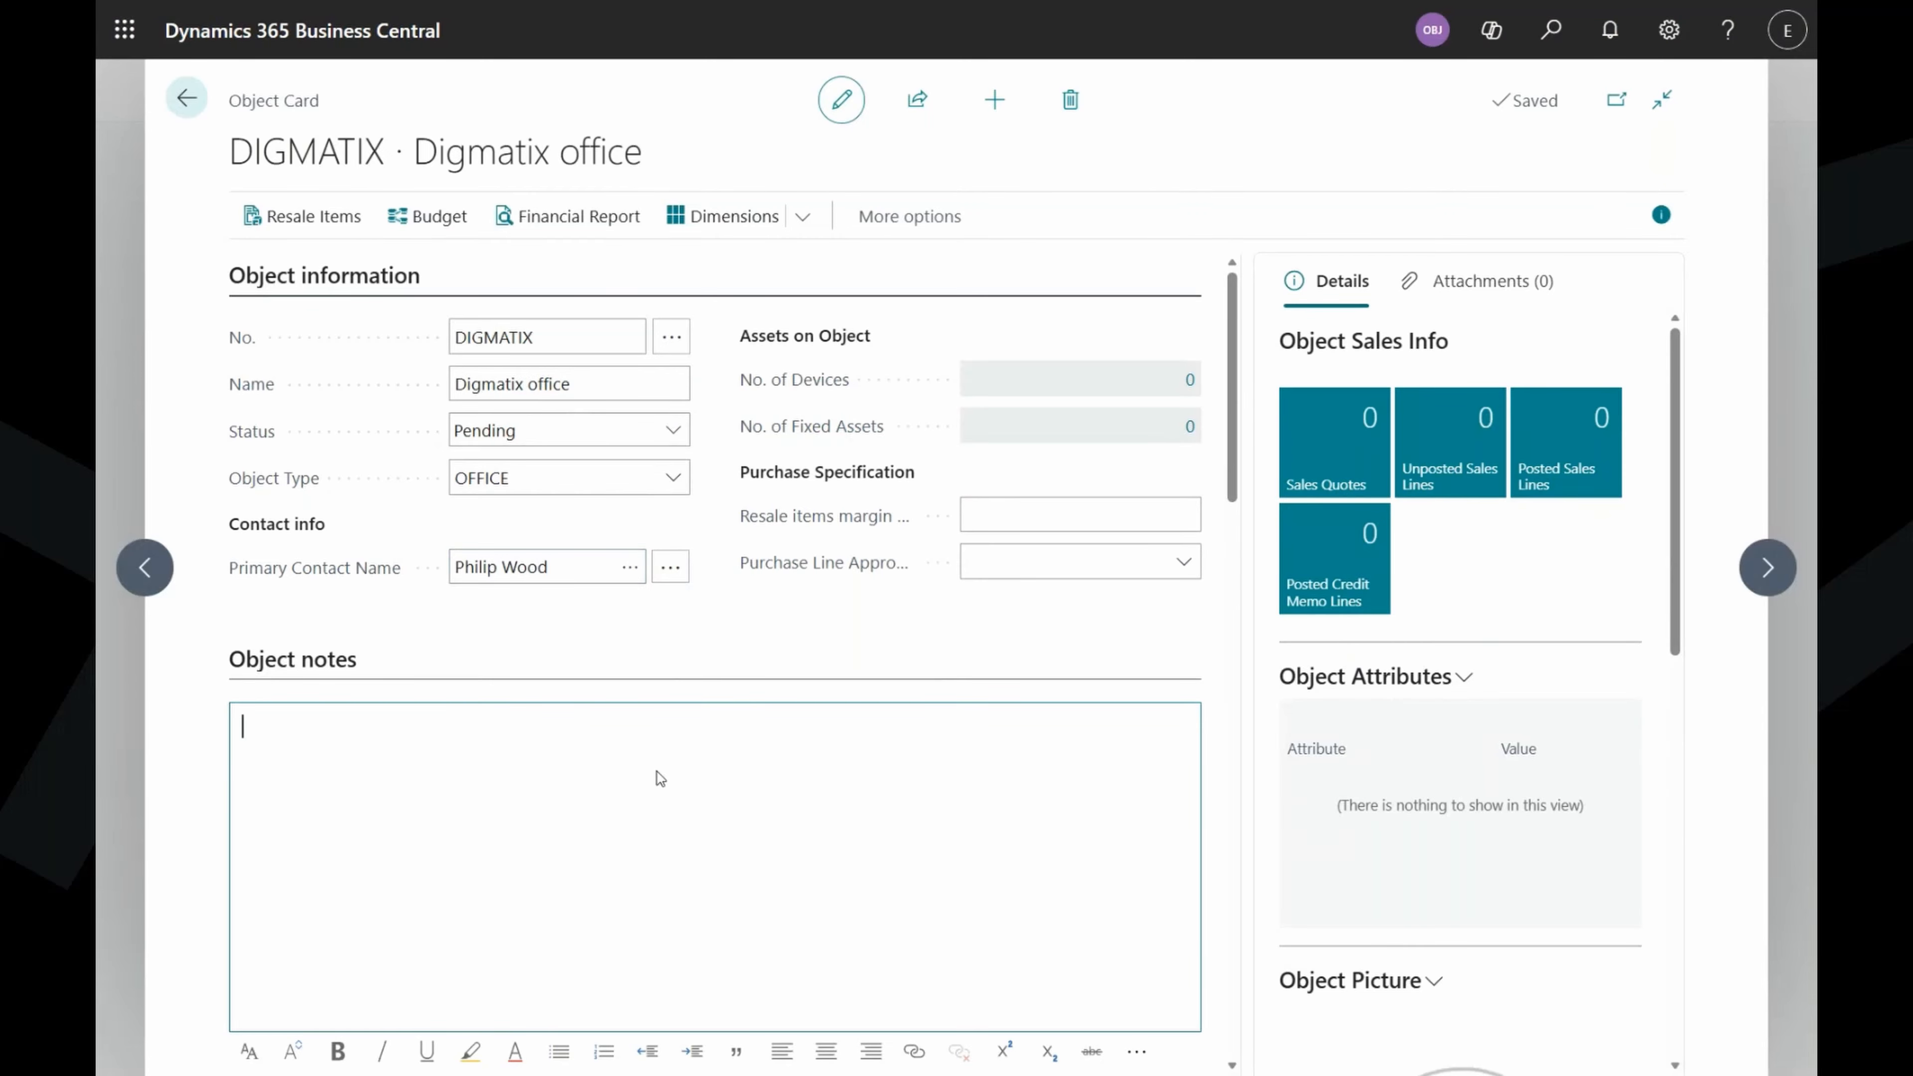
type("Agreed cleaning tasks: Daily: Empty the trash bins in all rooms Load the dishes into the dishwasher and start it Twice a week: Wash the floors Vacuum the carpets Clean the work surfaces (including office desks) Once a month: Dust the lamps in the meeting rooms")
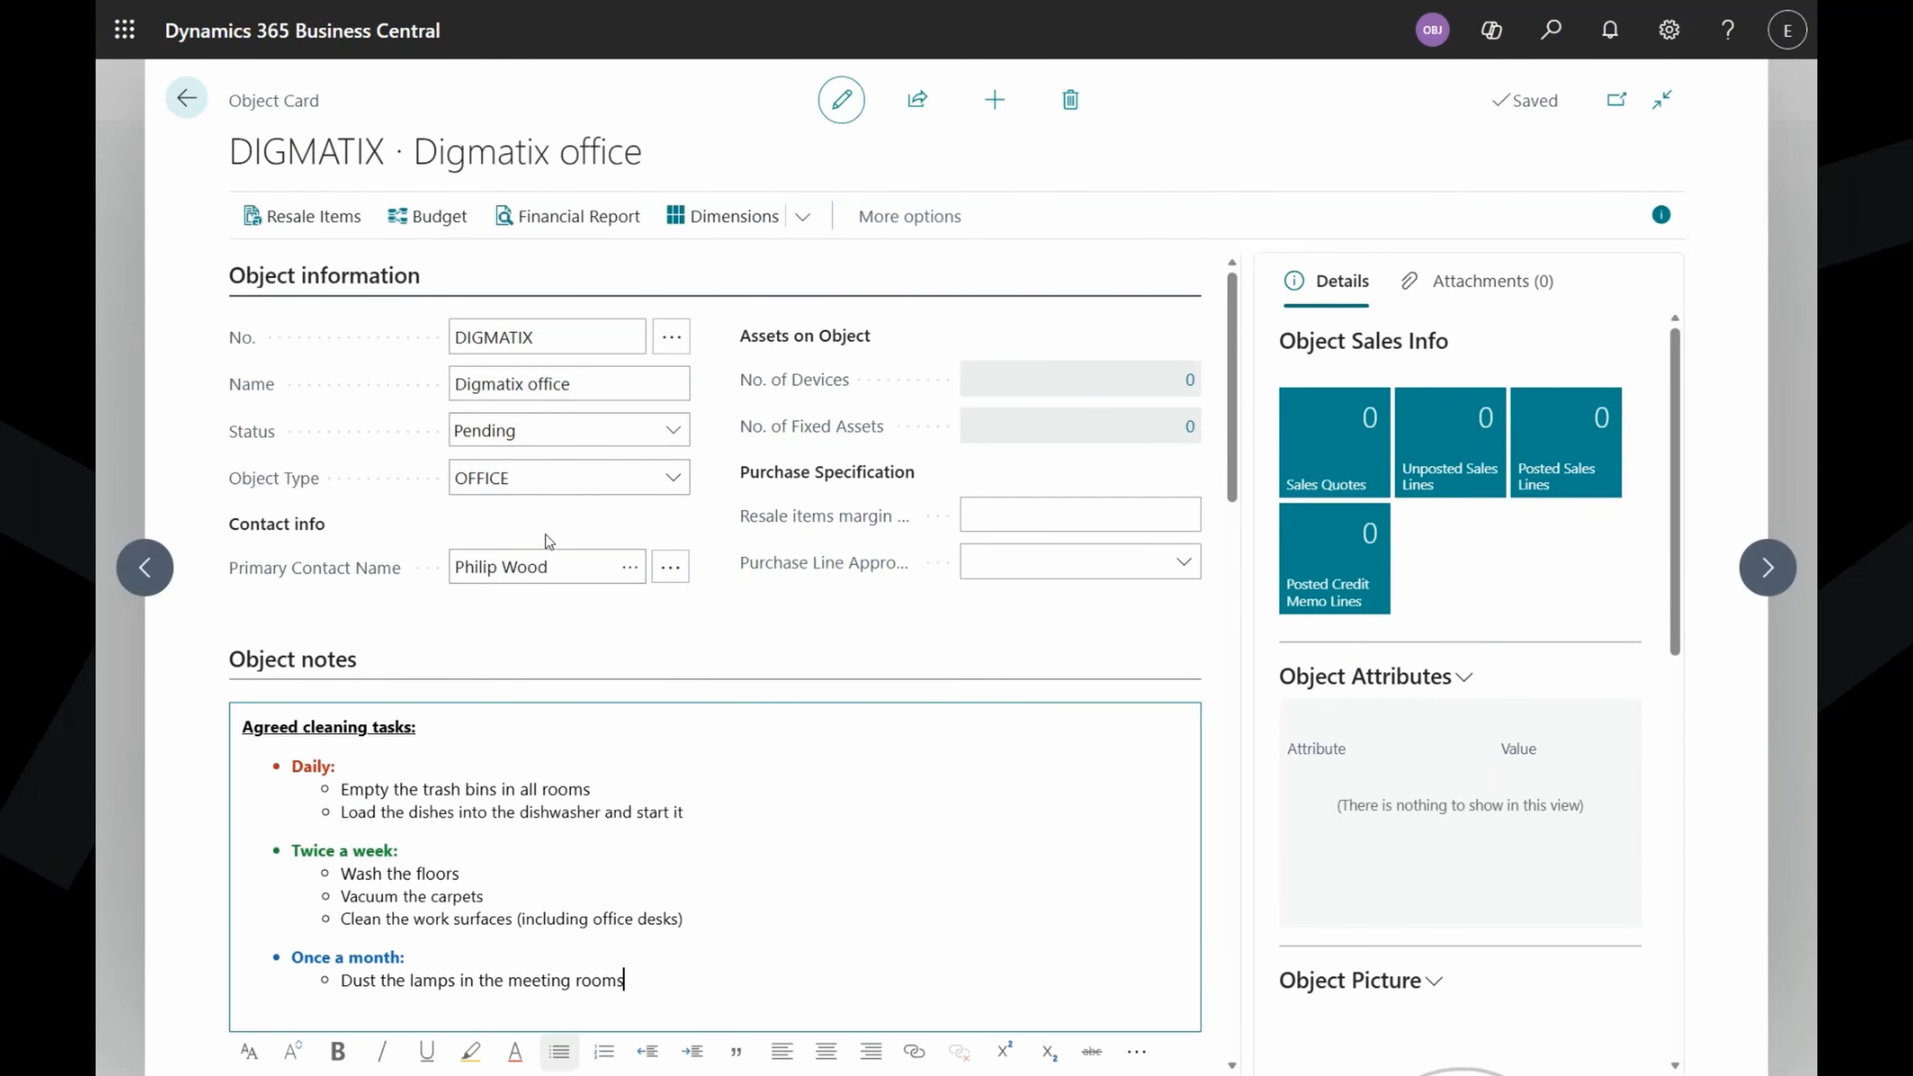
scroll(762, 812, "down", 3)
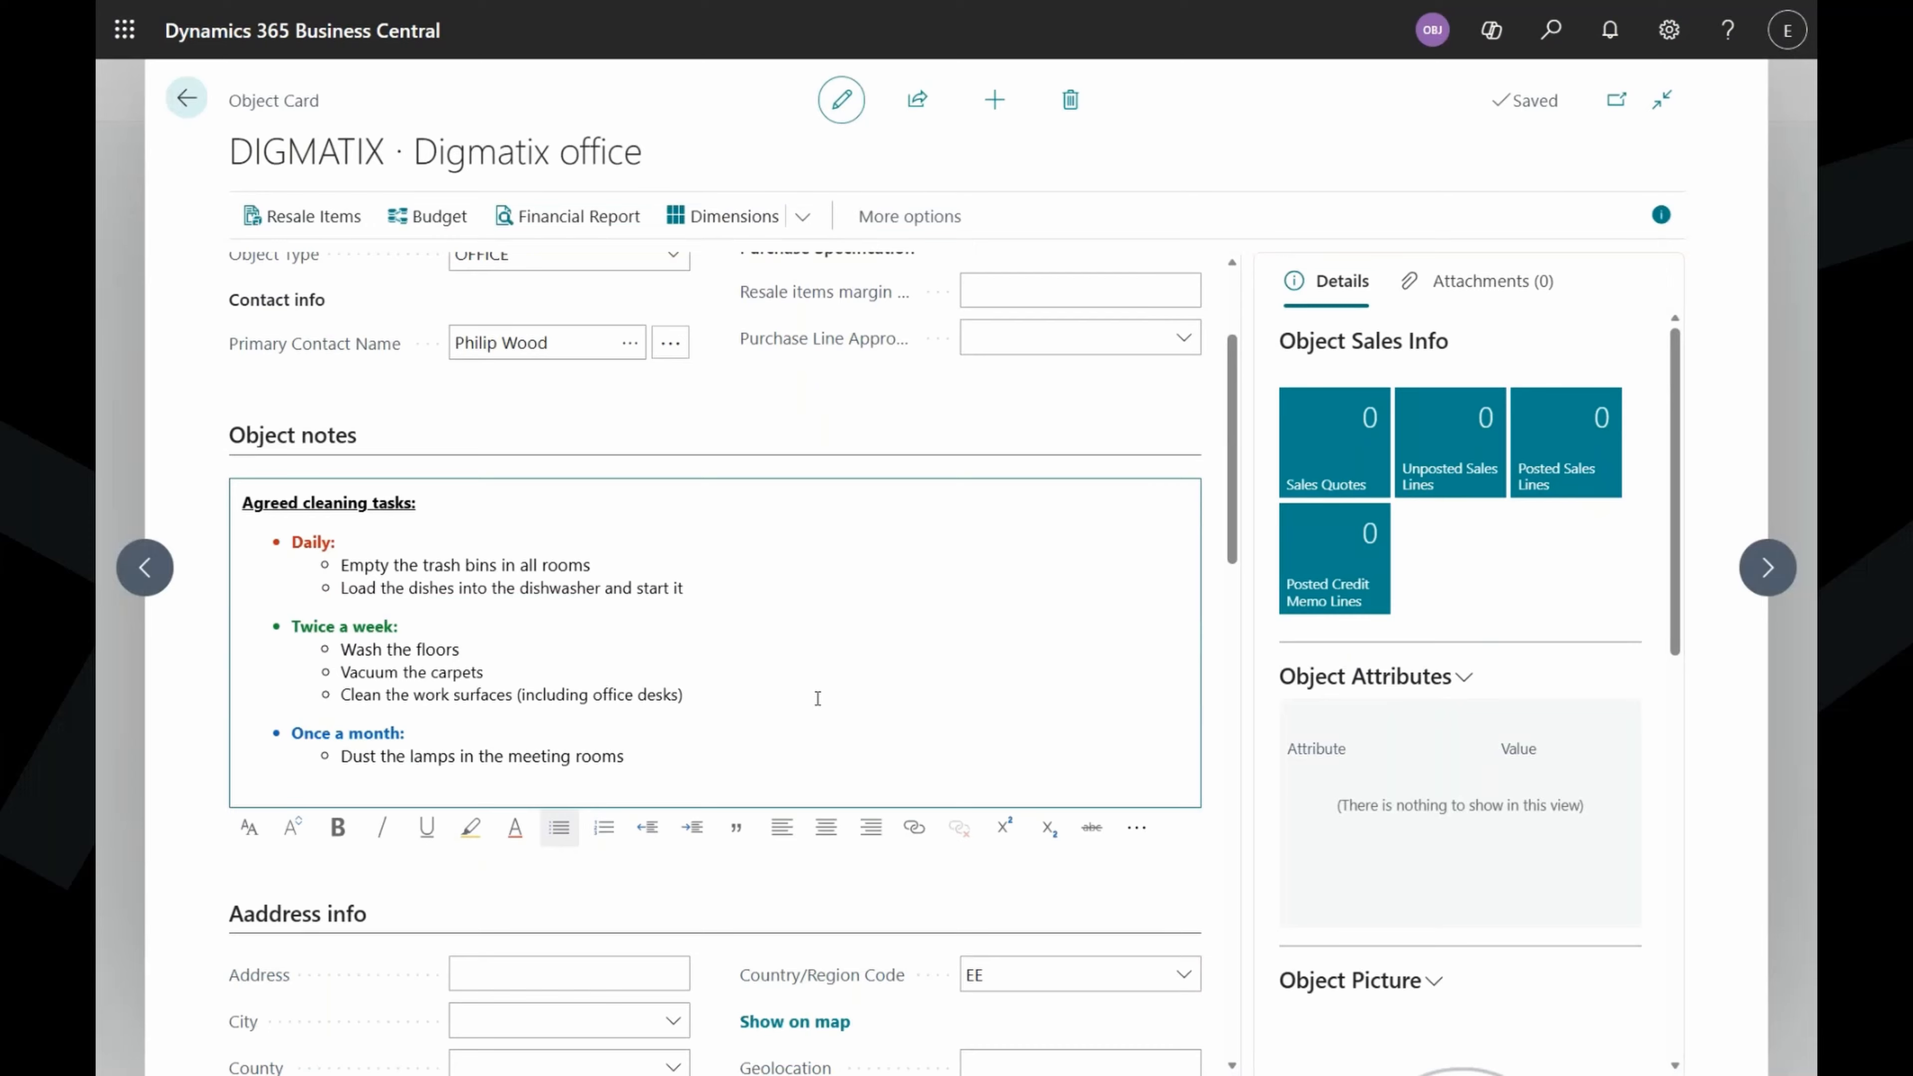
Import the meeting room photo from file as the object picture.
scroll(1525, 524, "down", 5)
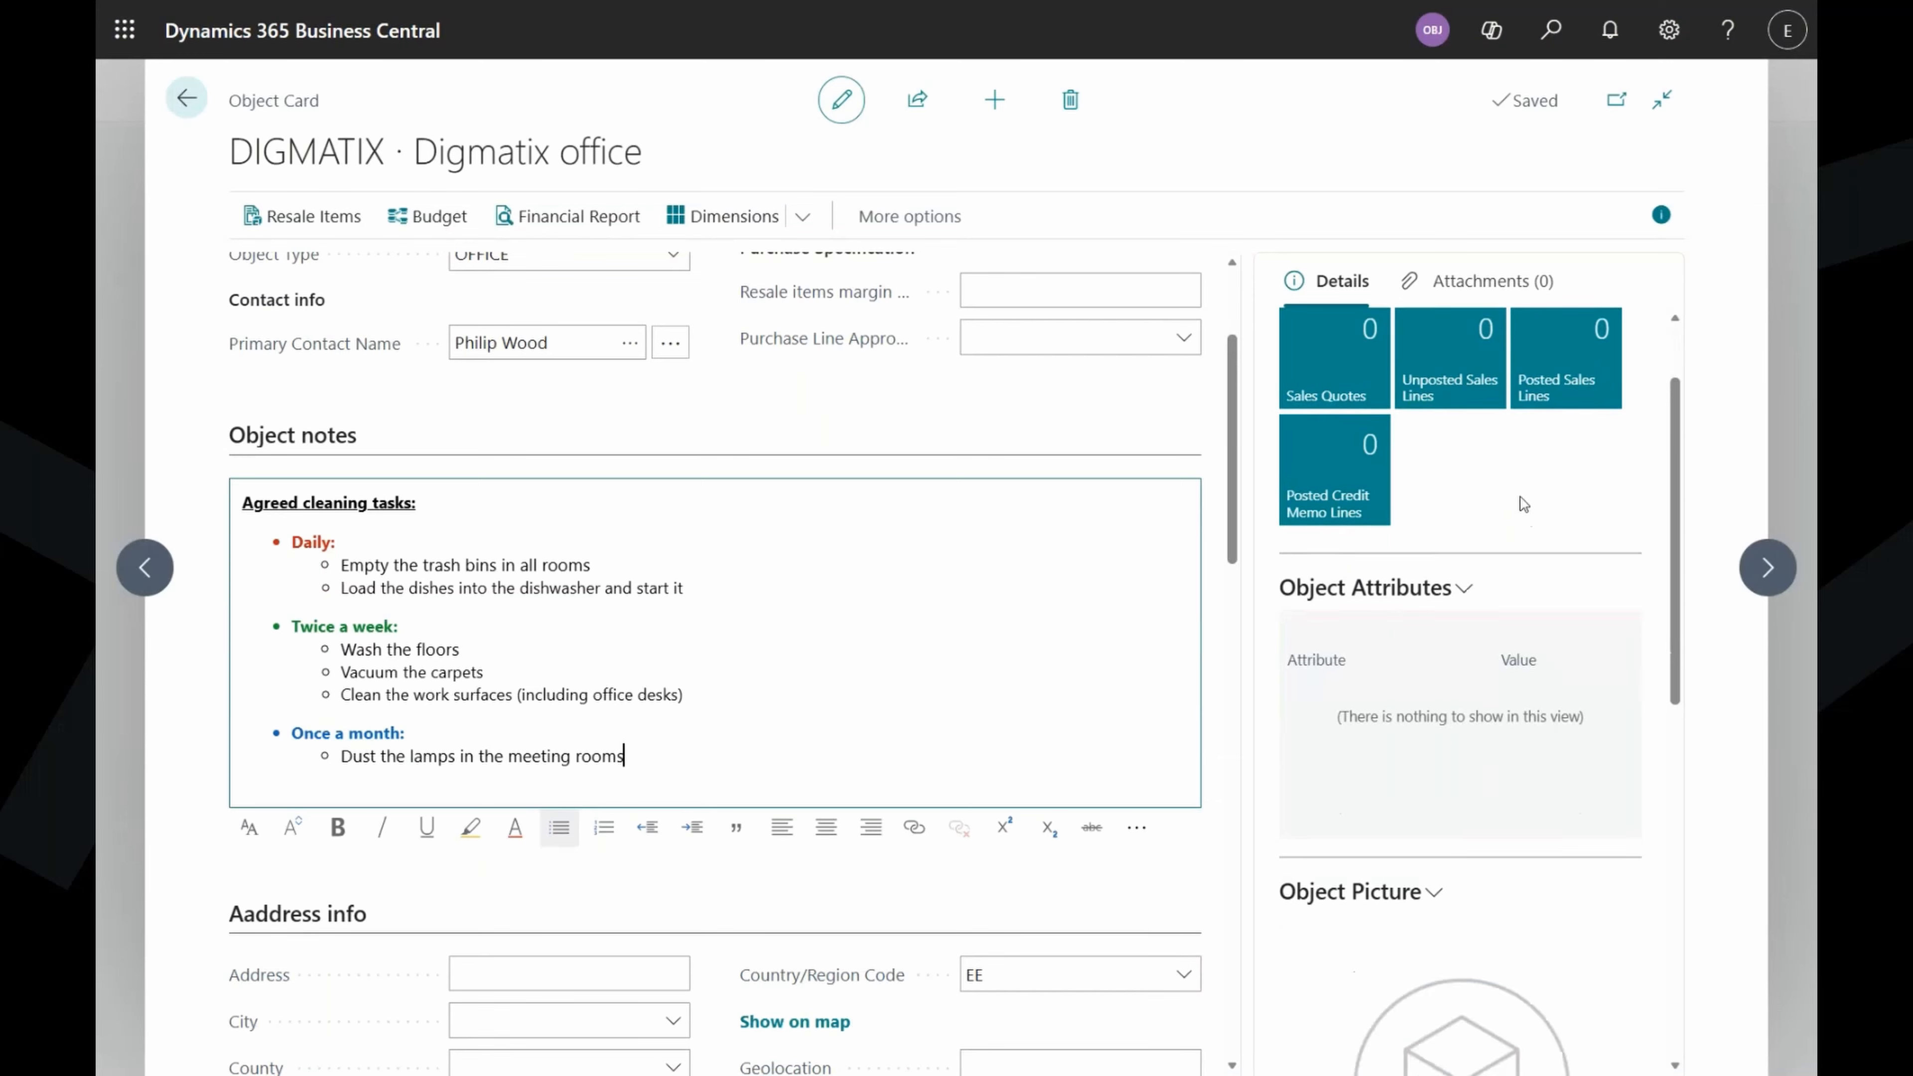
left_click(1441, 538)
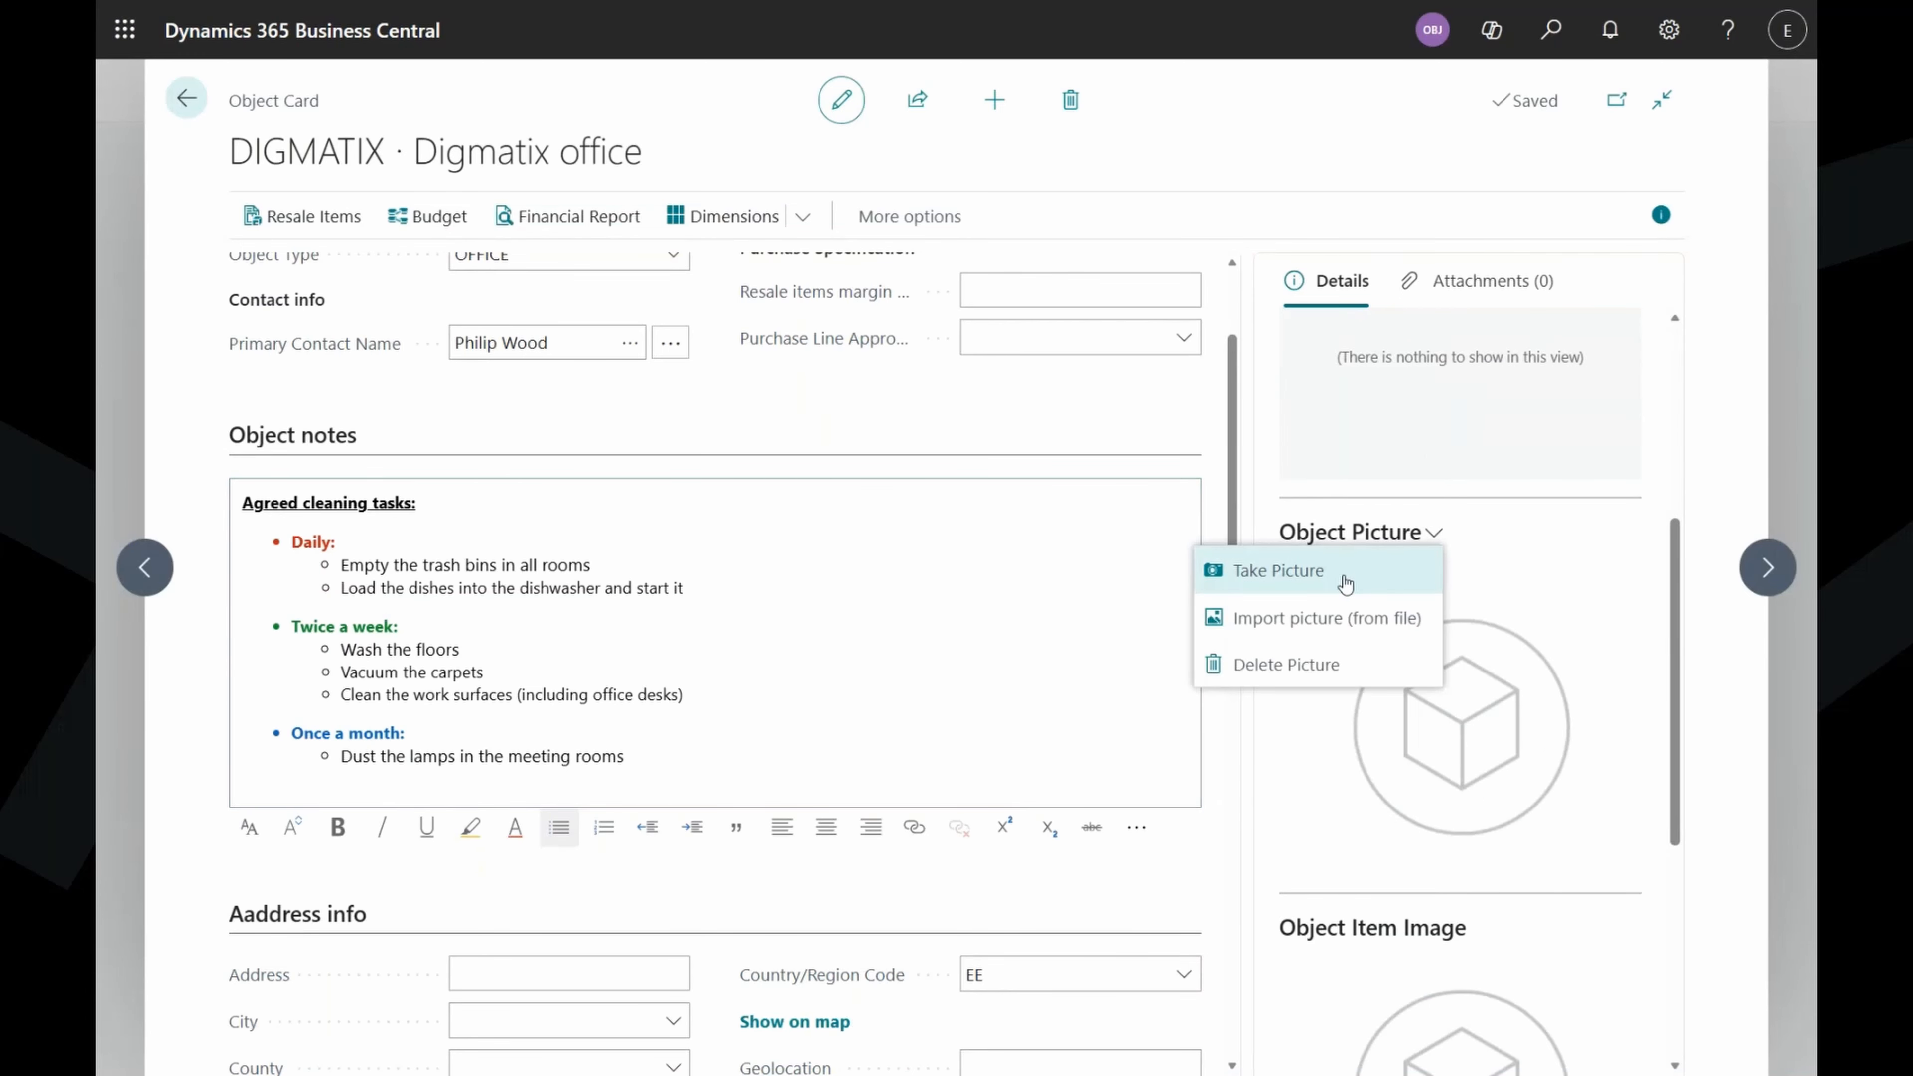
left_click(1349, 625)
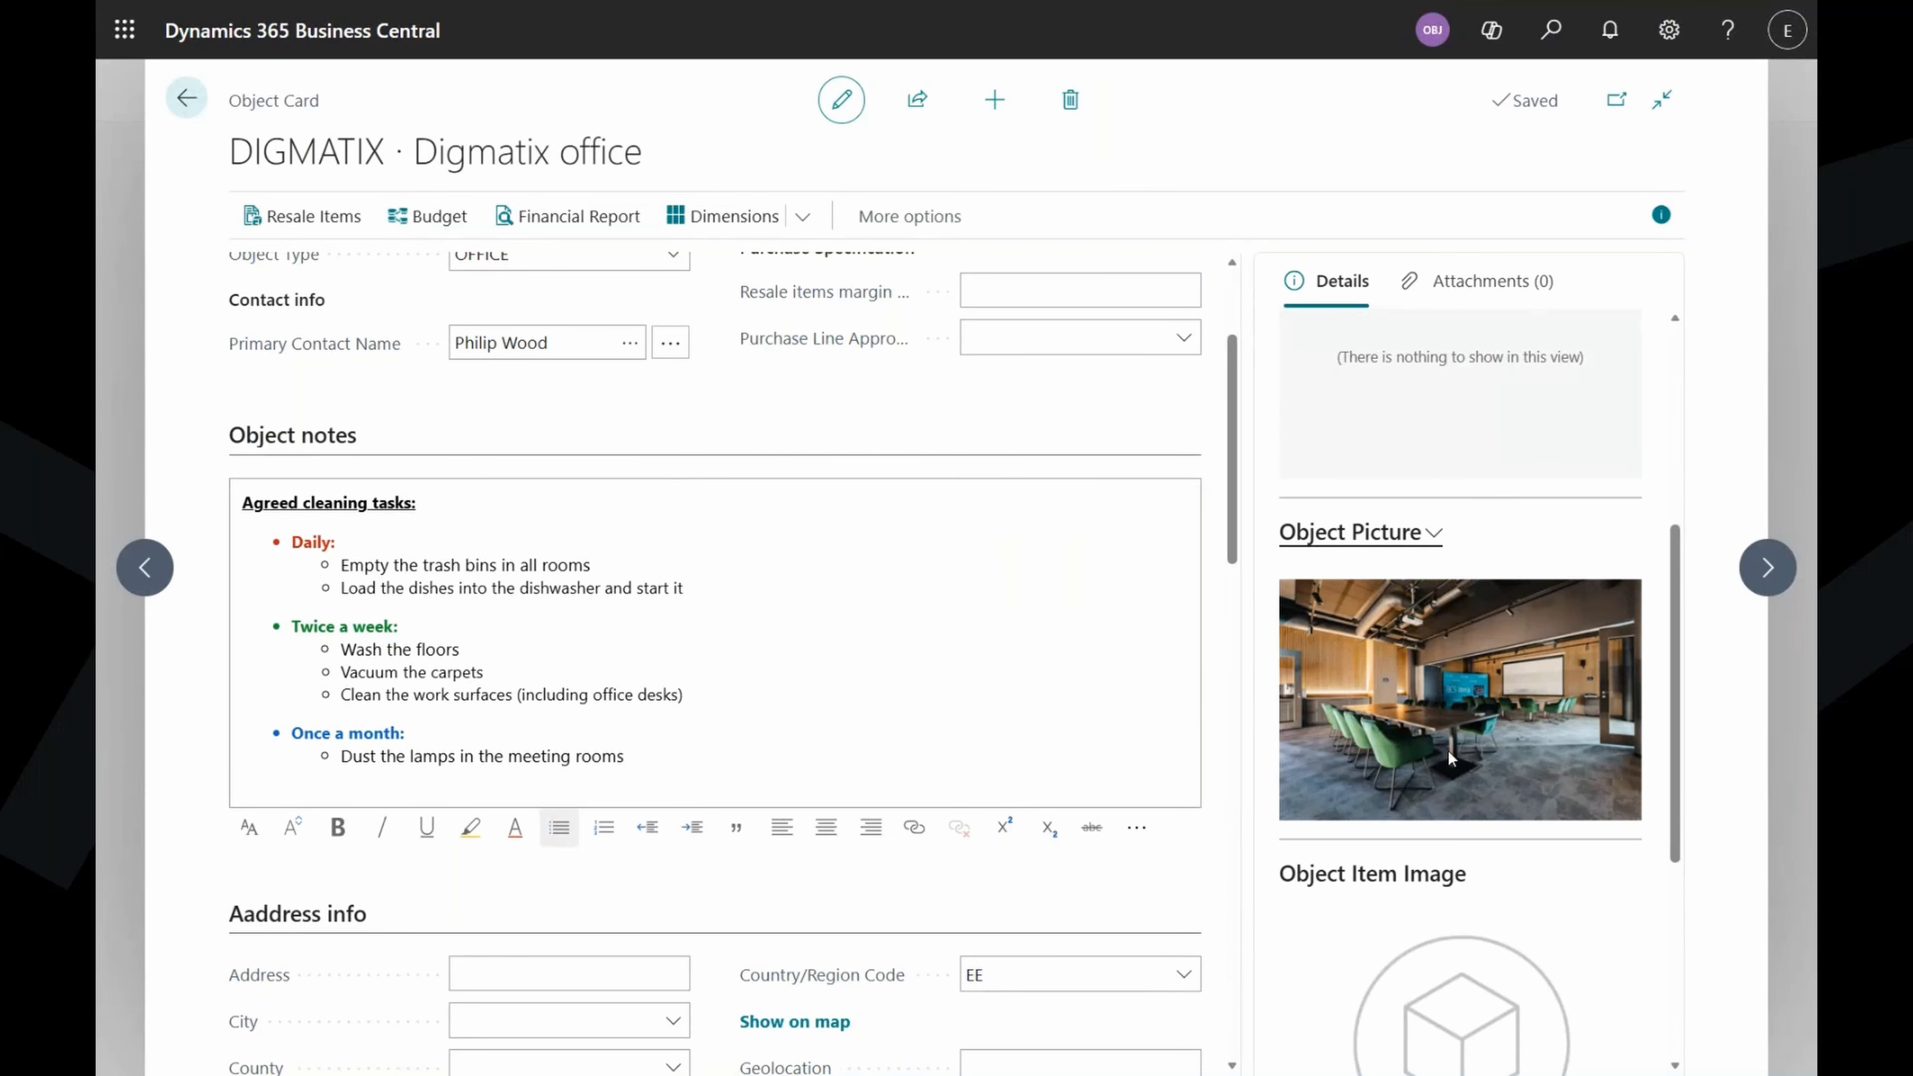
Check the object's attachments, then return to its details.
scroll(1488, 345, "up", 5)
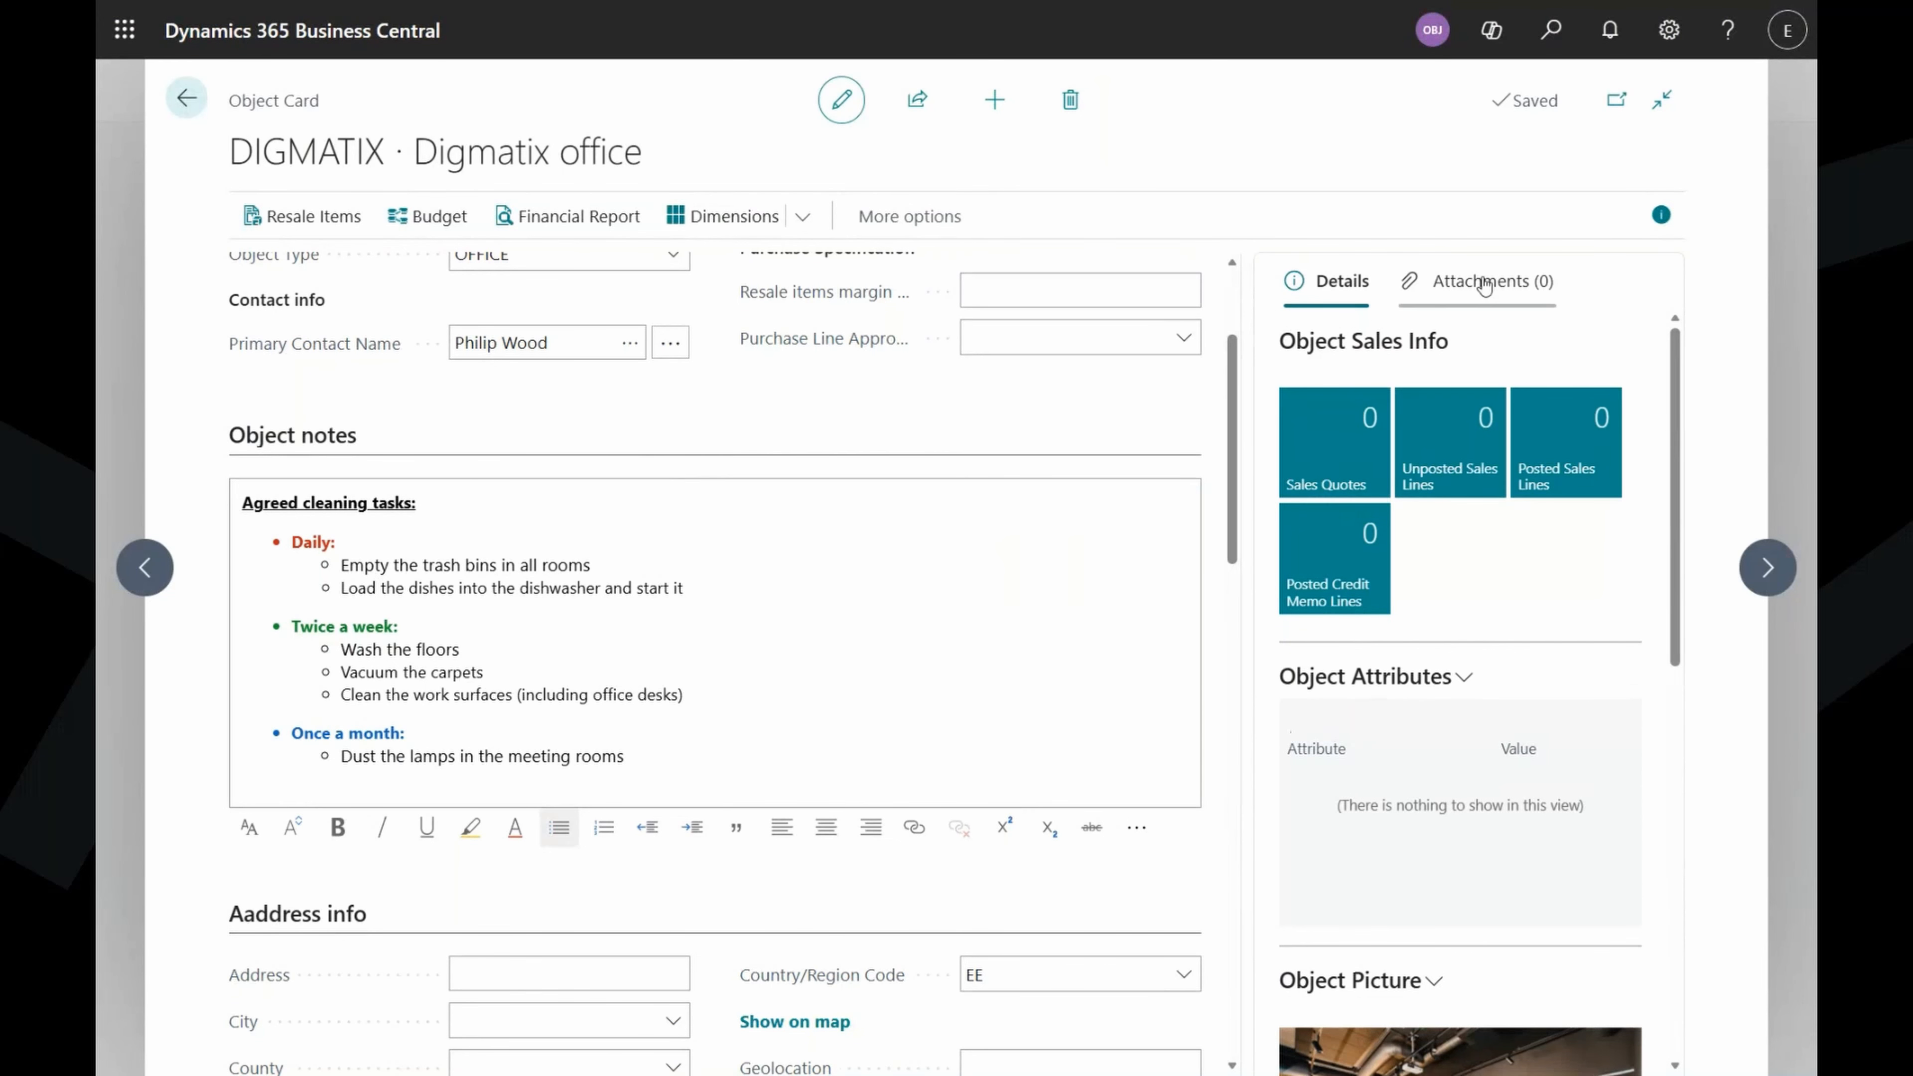
left_click(1488, 280)
left_click(1345, 282)
scroll(1479, 491, "down", 3)
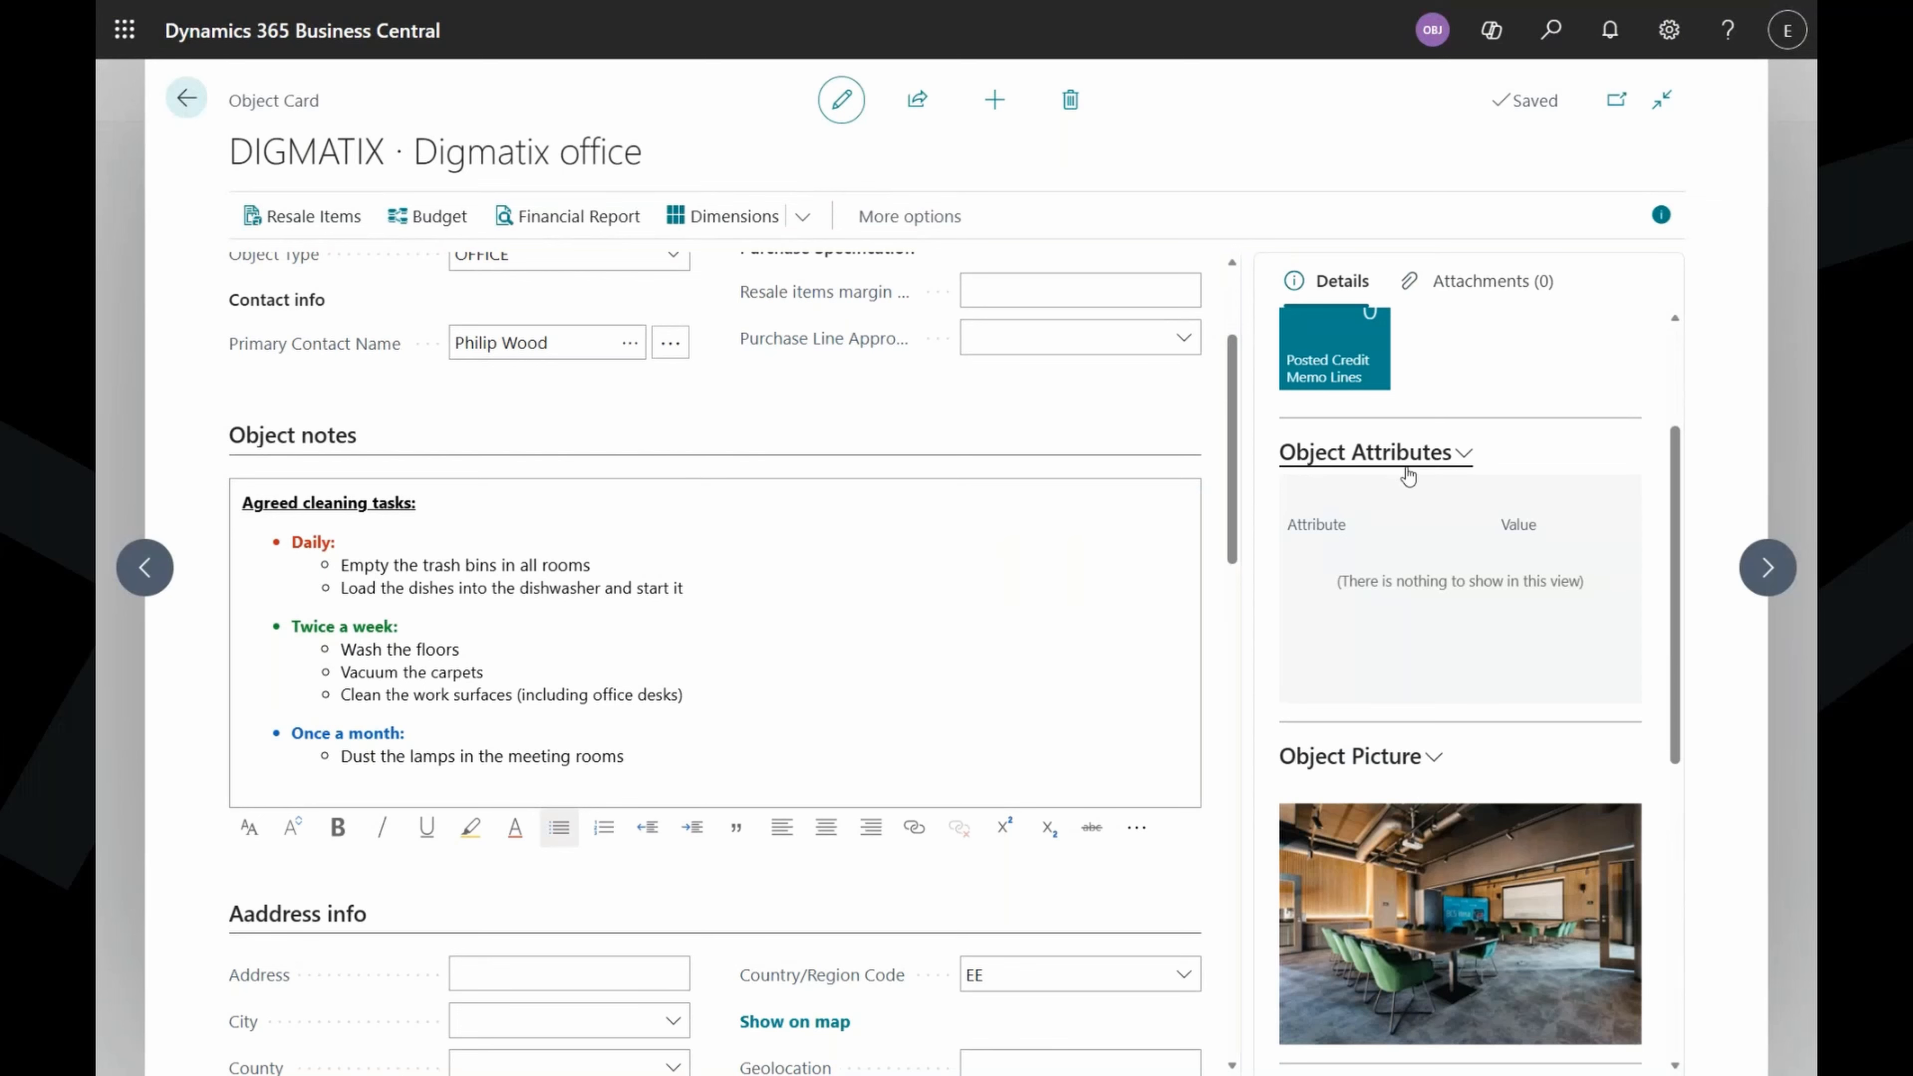
Add object attributes Indoor m2 = 750 and Complexity = Medium.
left_click(1445, 456)
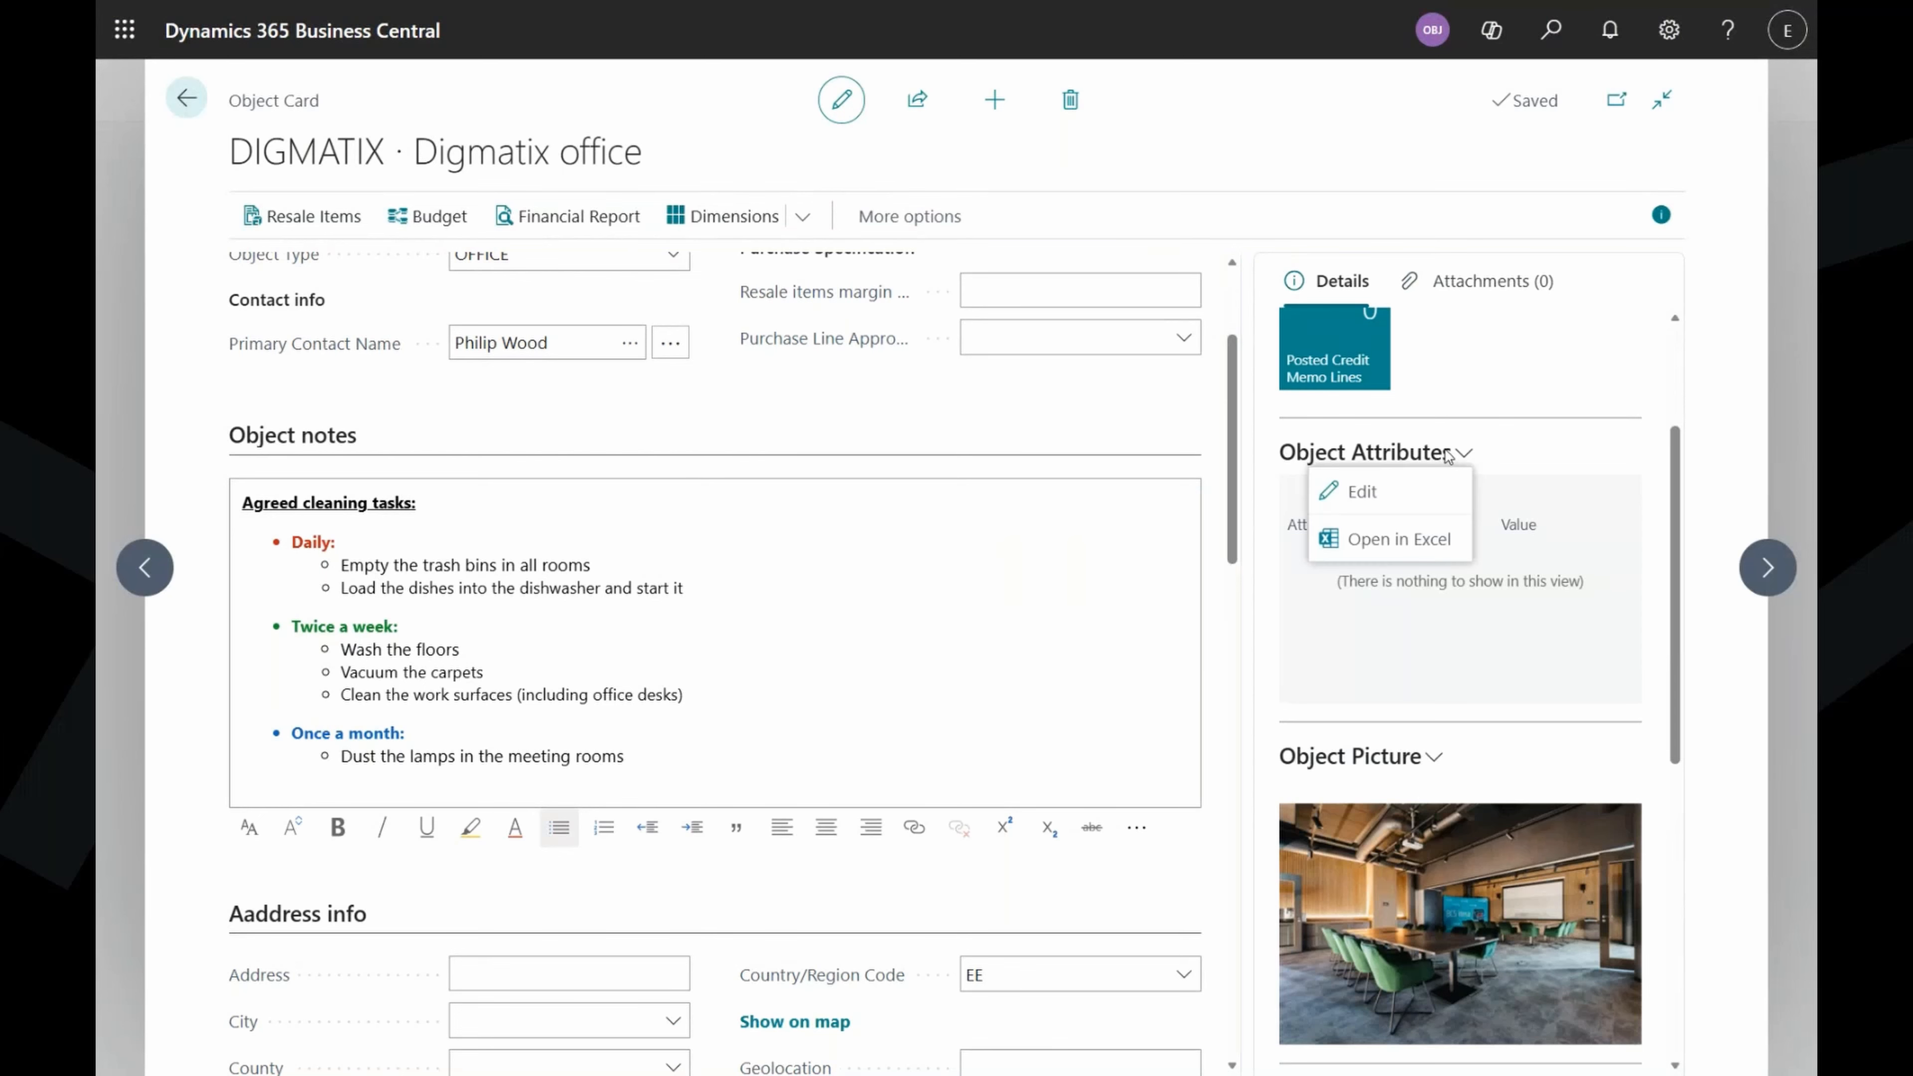
left_click(1399, 494)
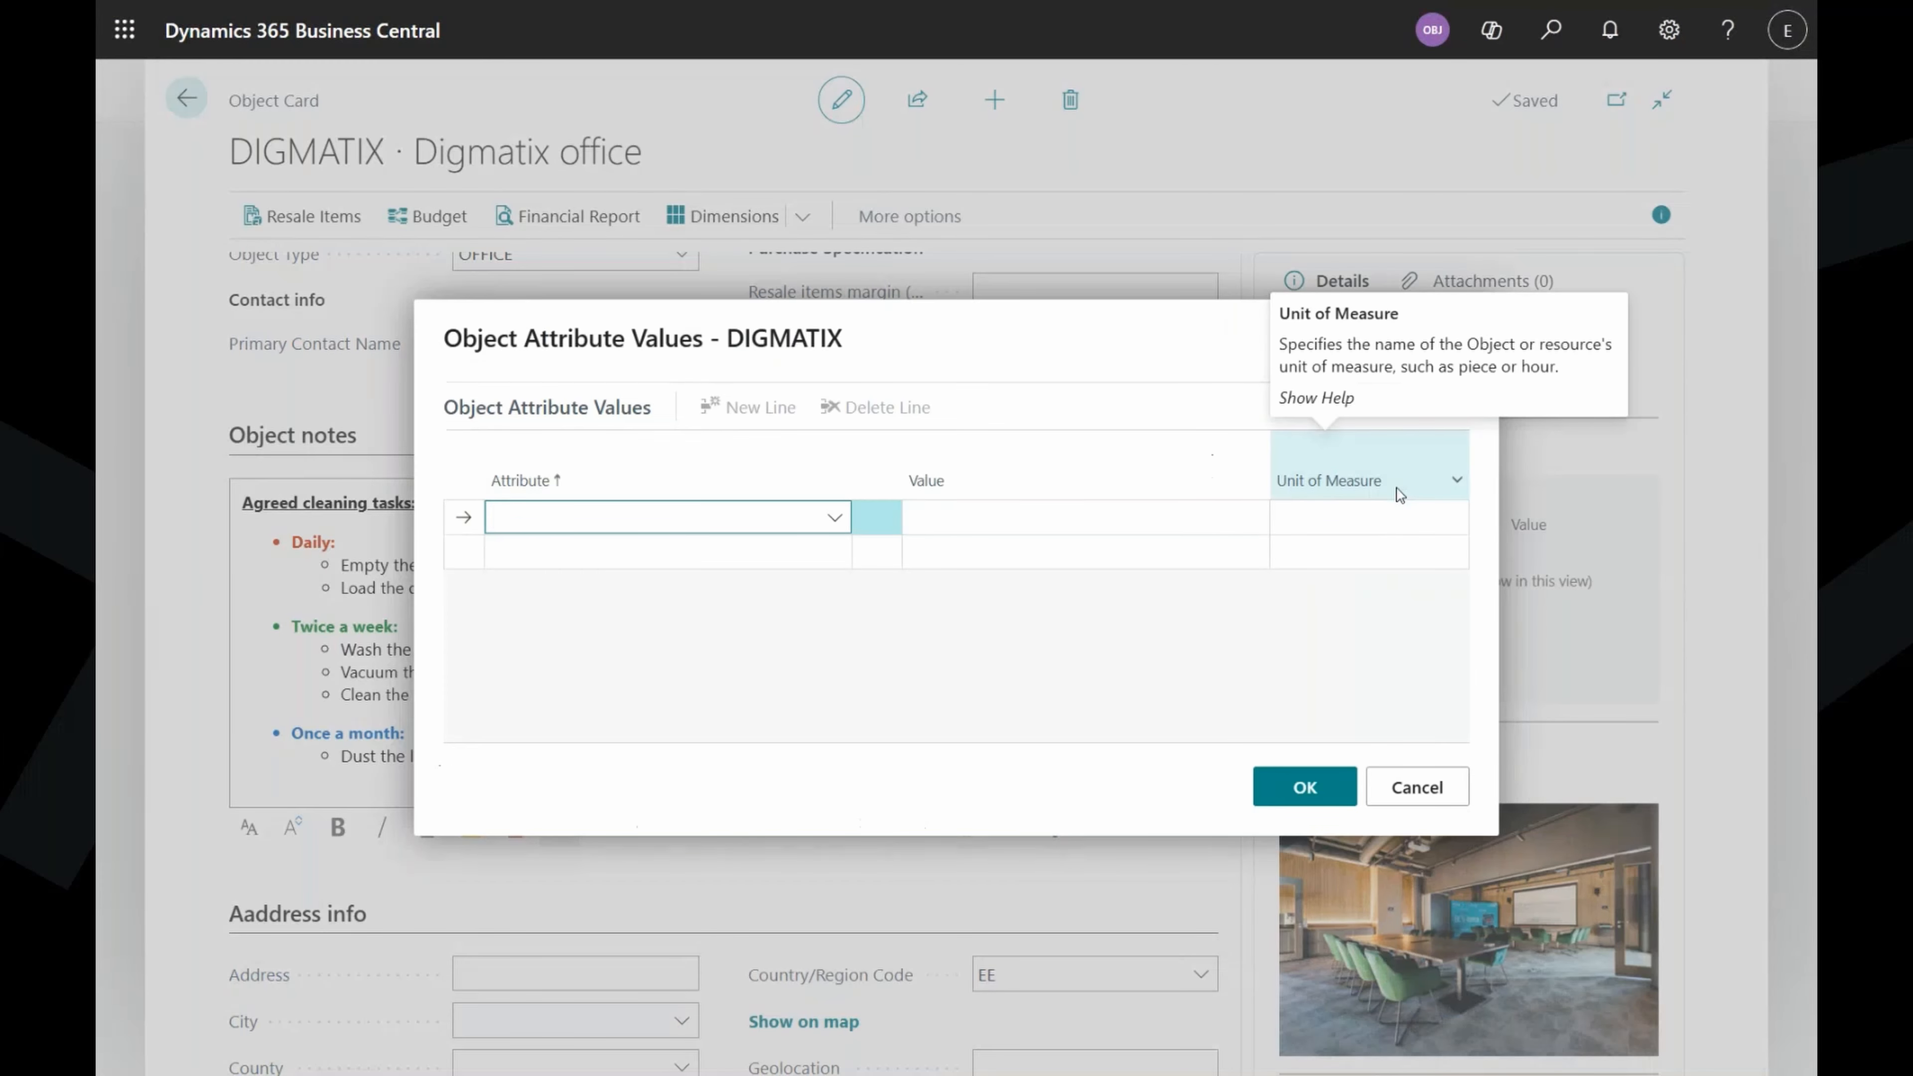
left_click(835, 518)
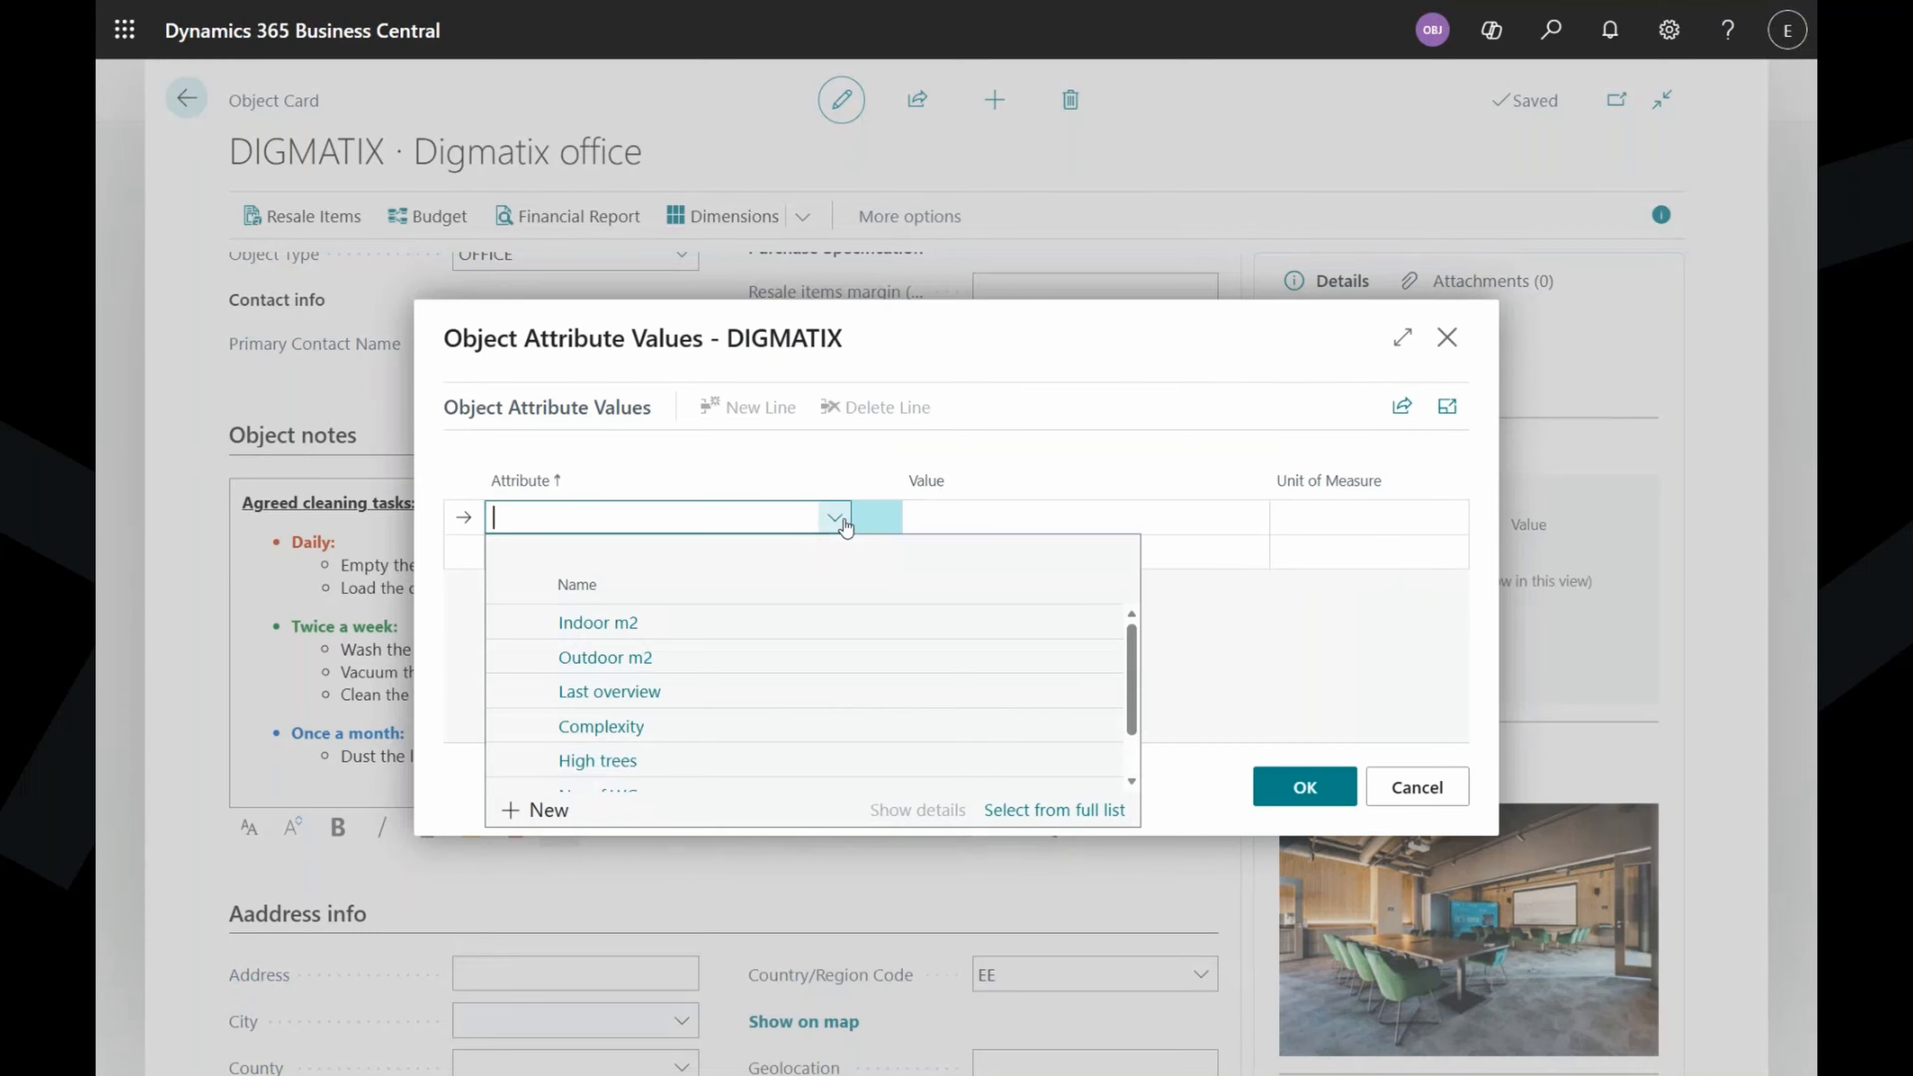
left_click(806, 620)
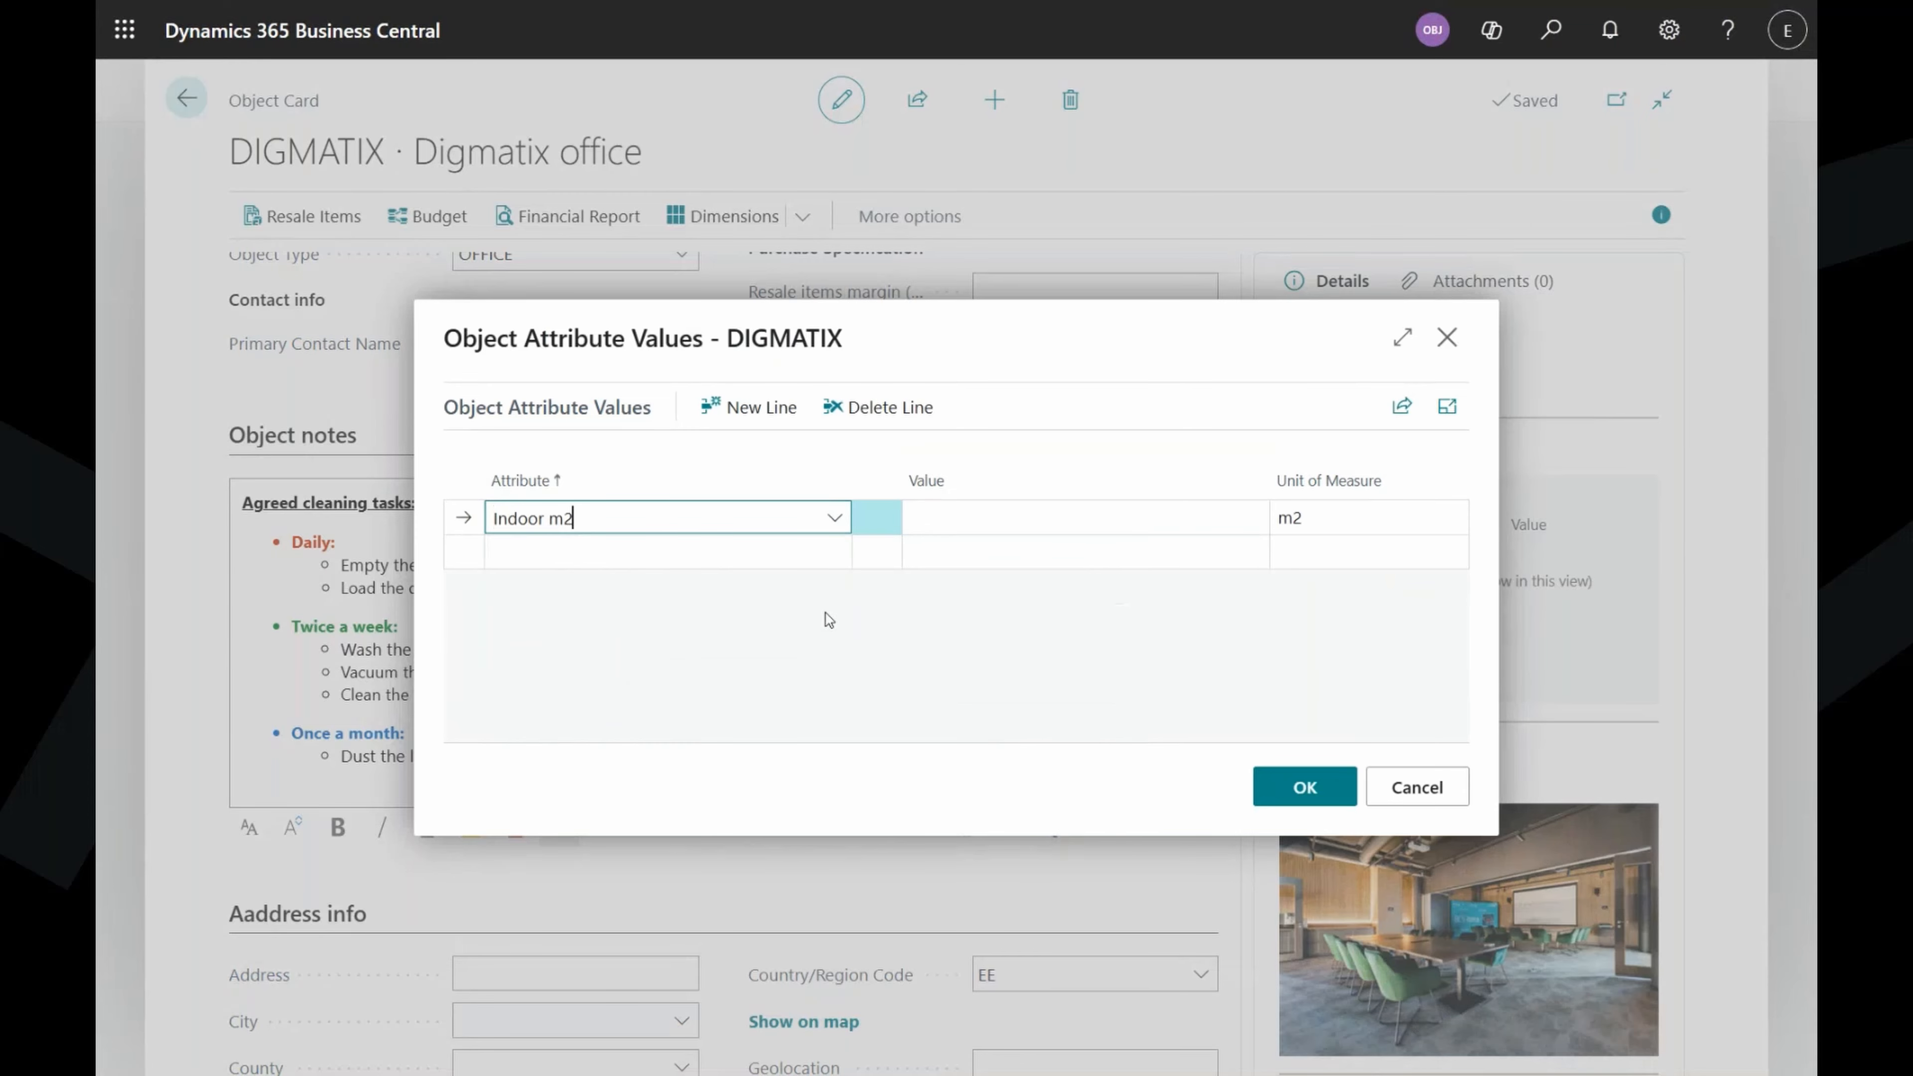
left_click(1014, 519)
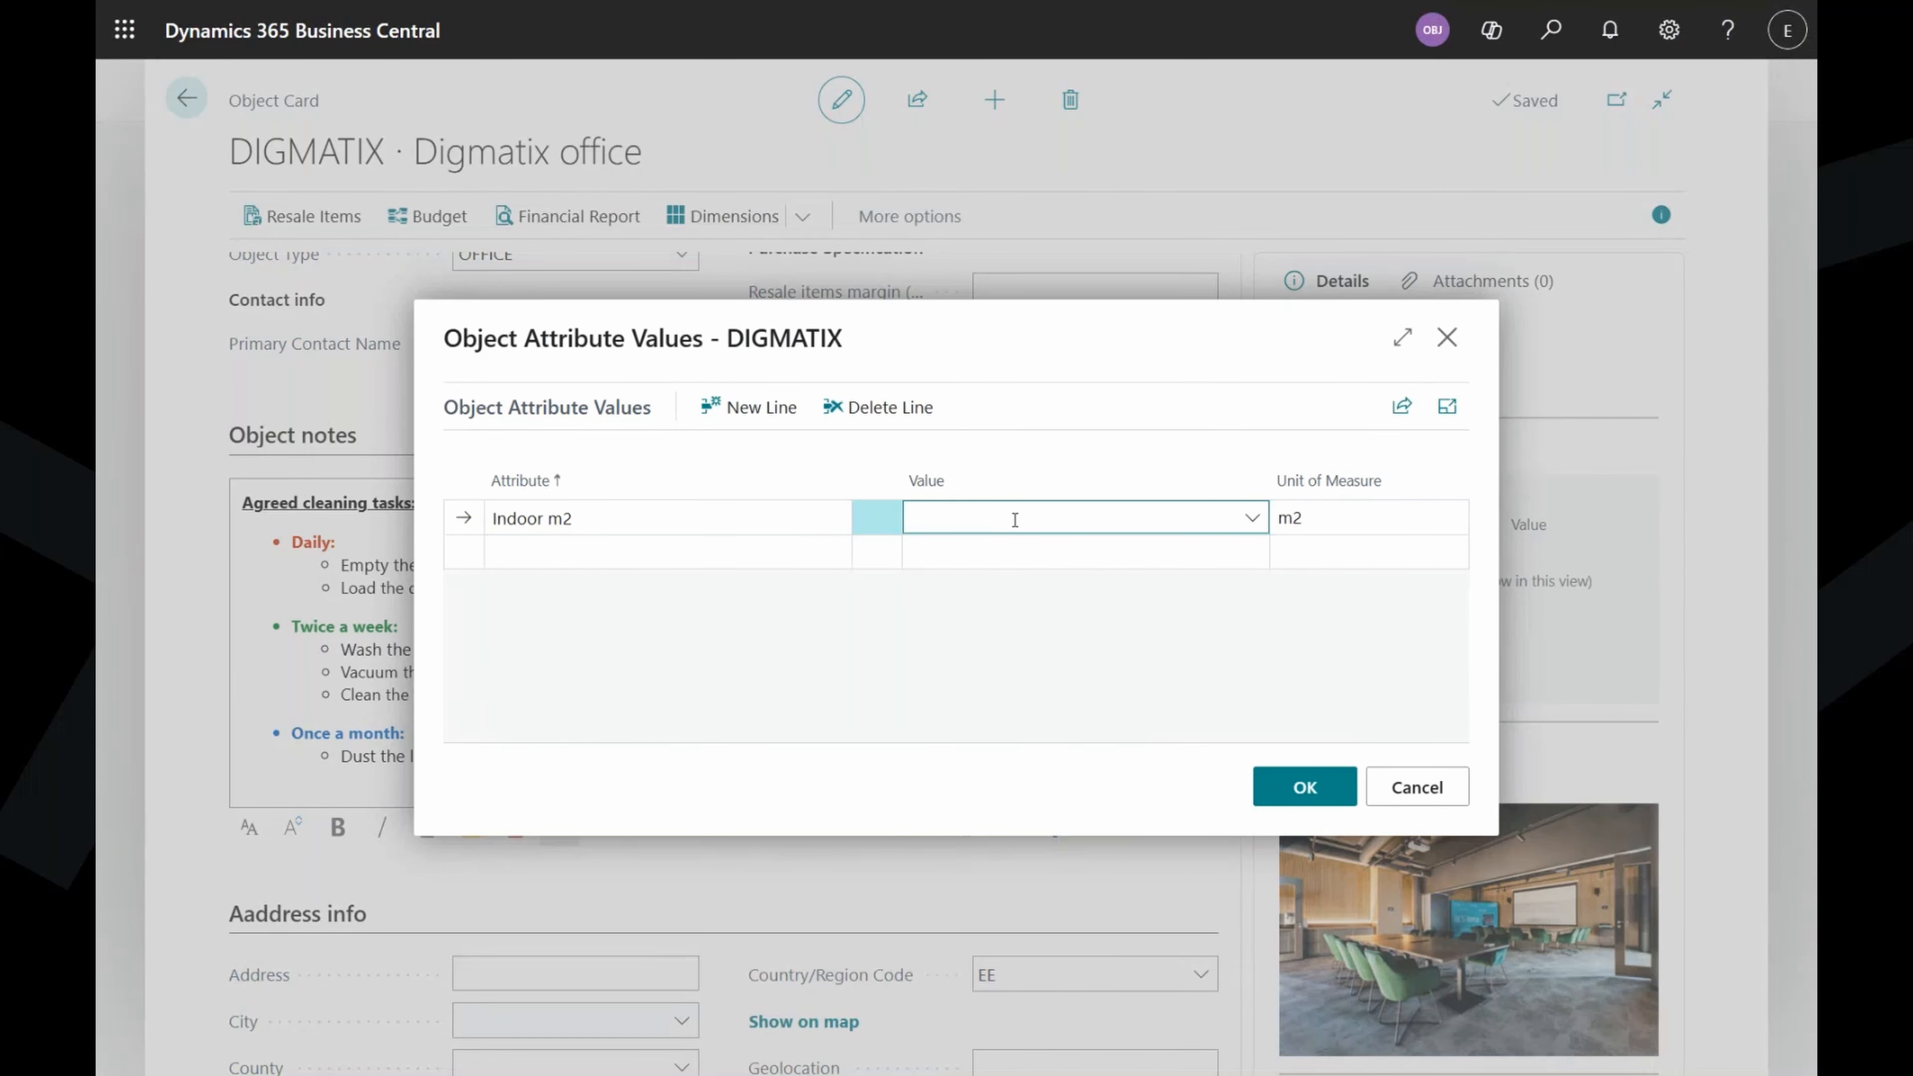
type("750")
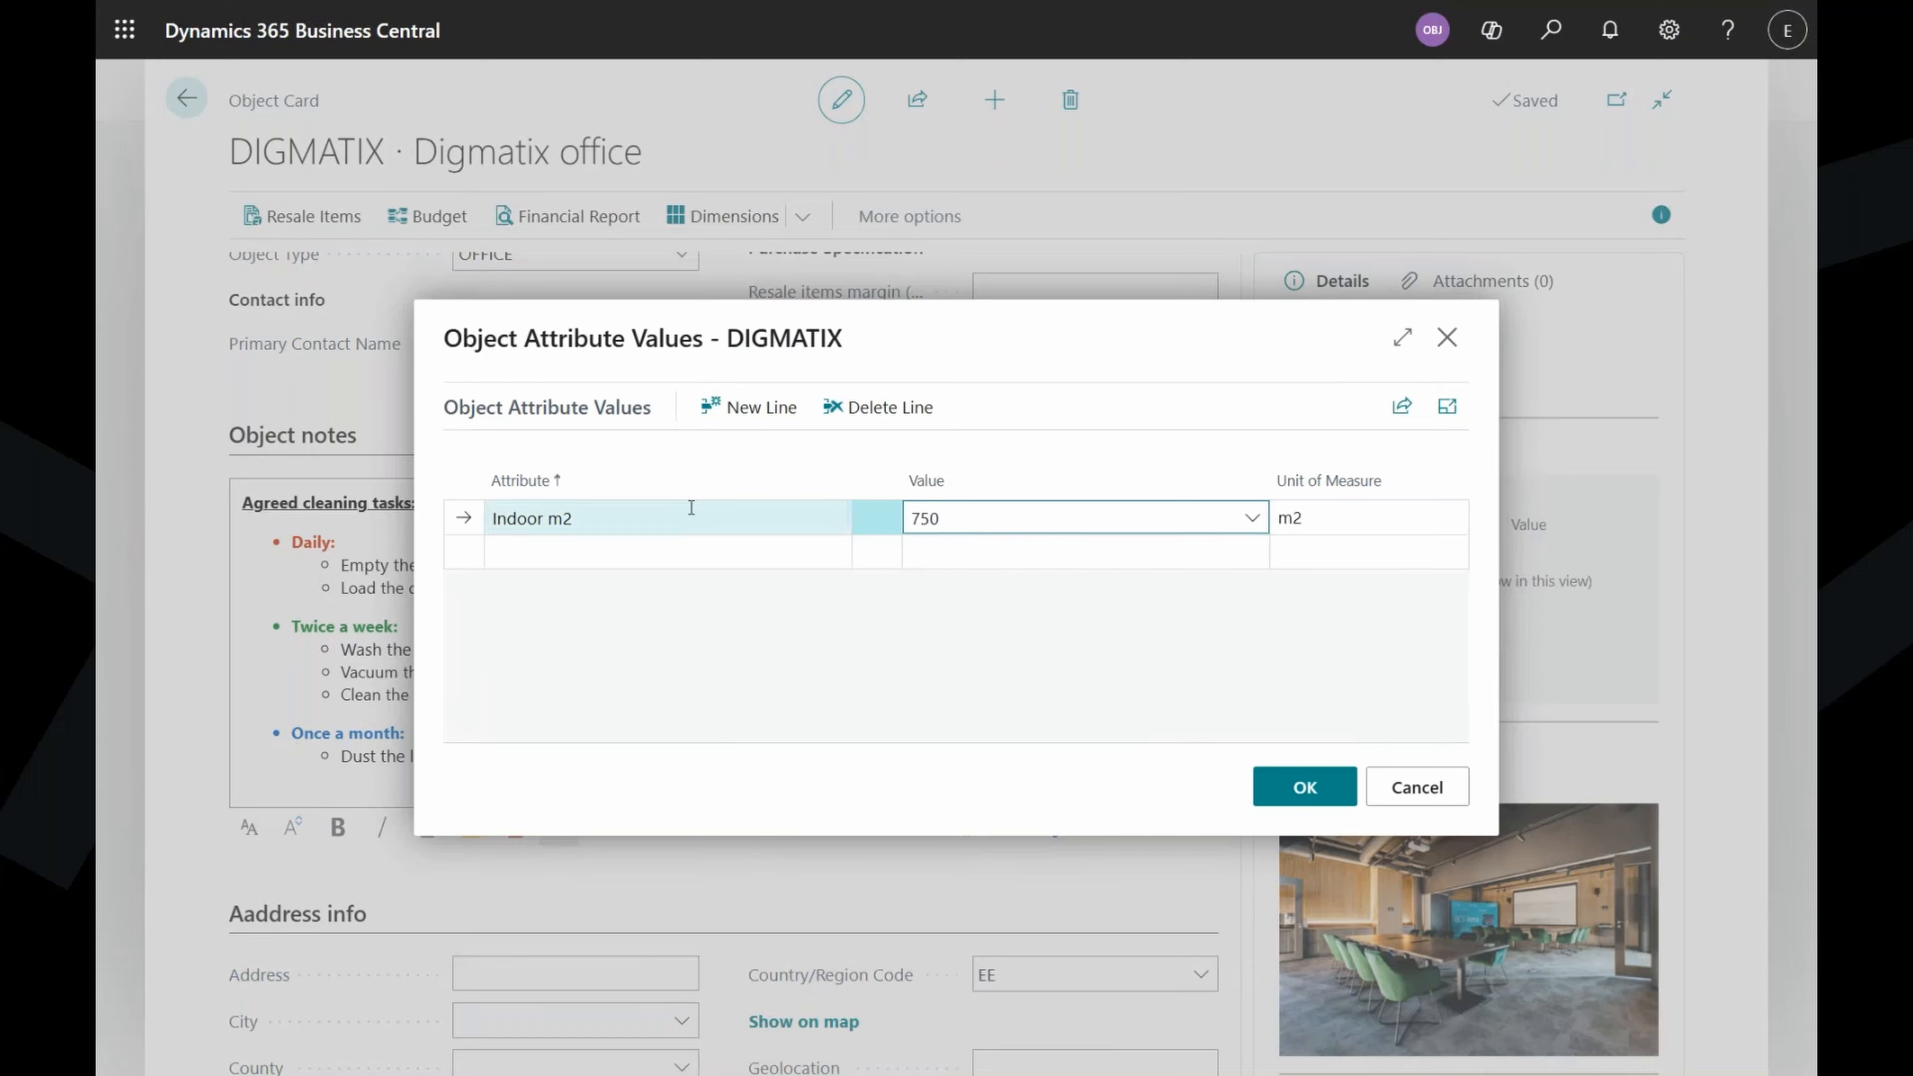
left_click(726, 554)
scroll(726, 716, "down", 2)
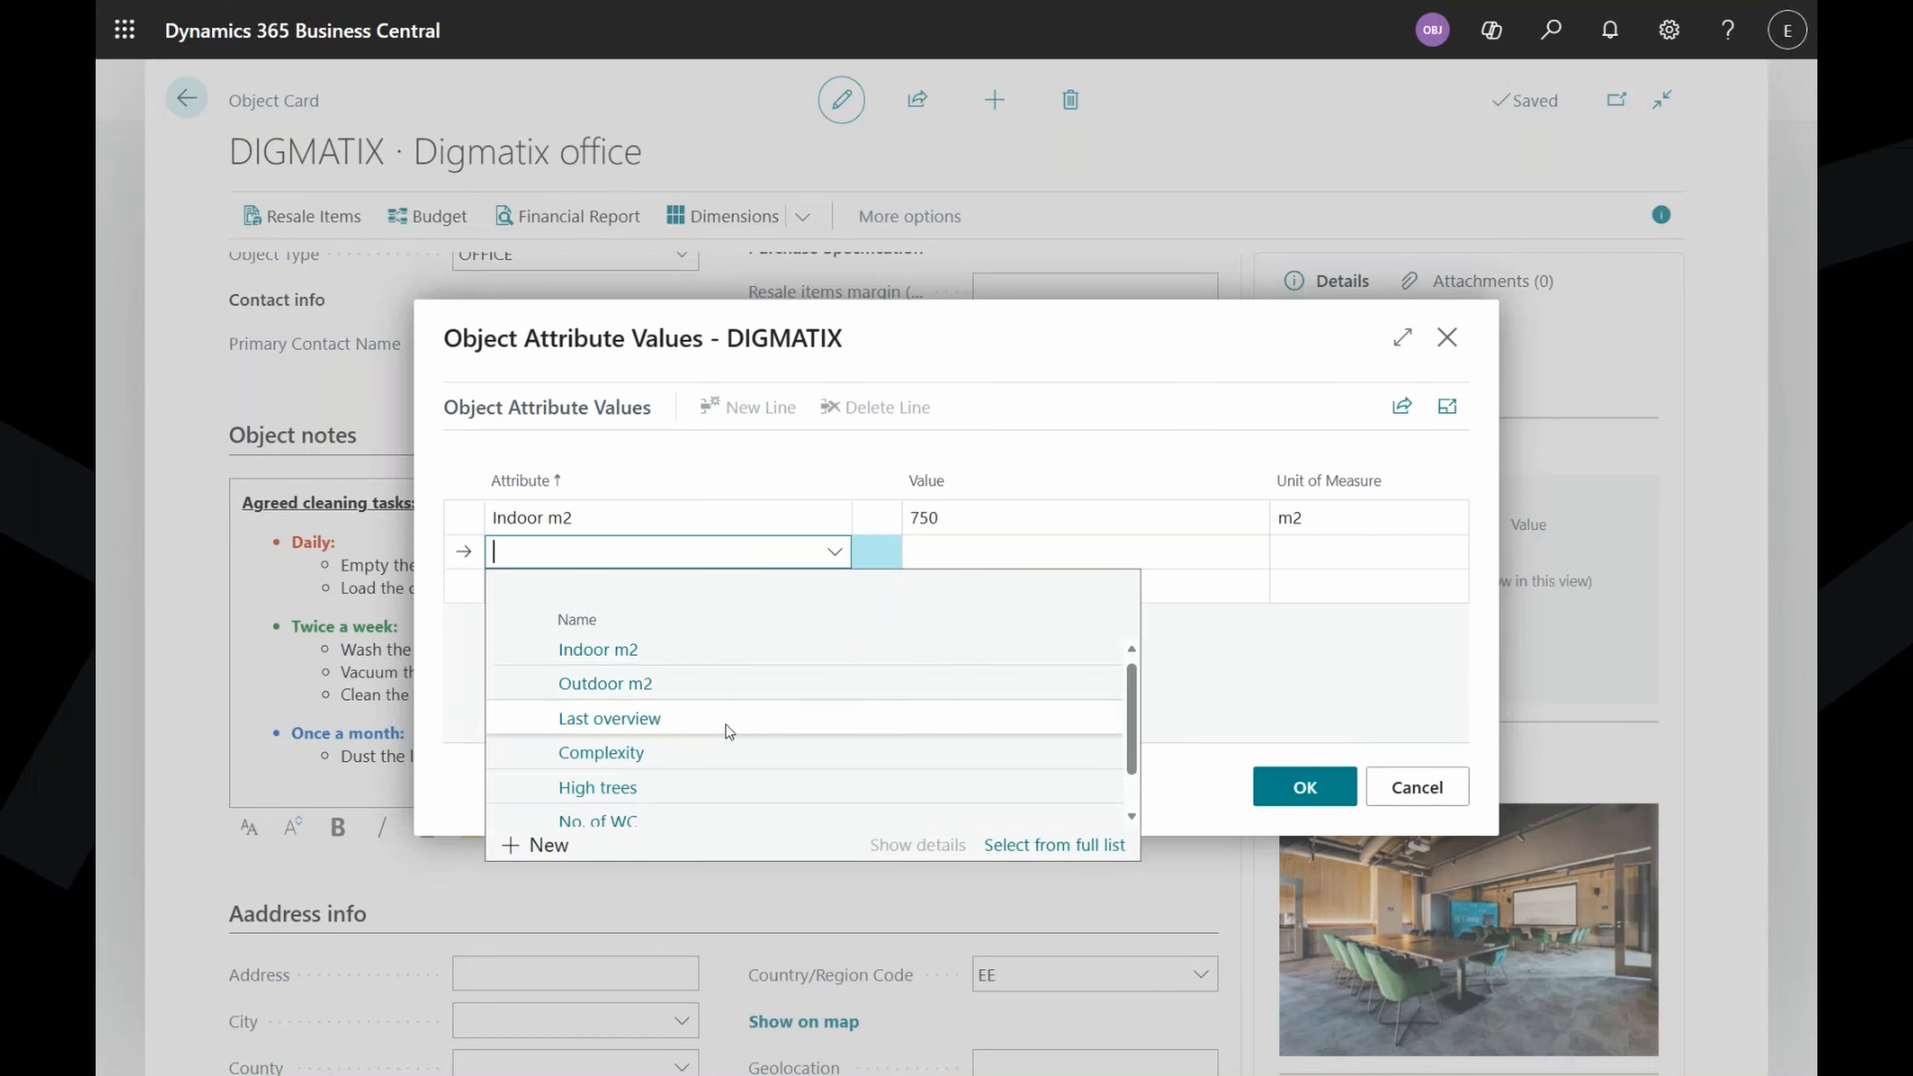
left_click(693, 702)
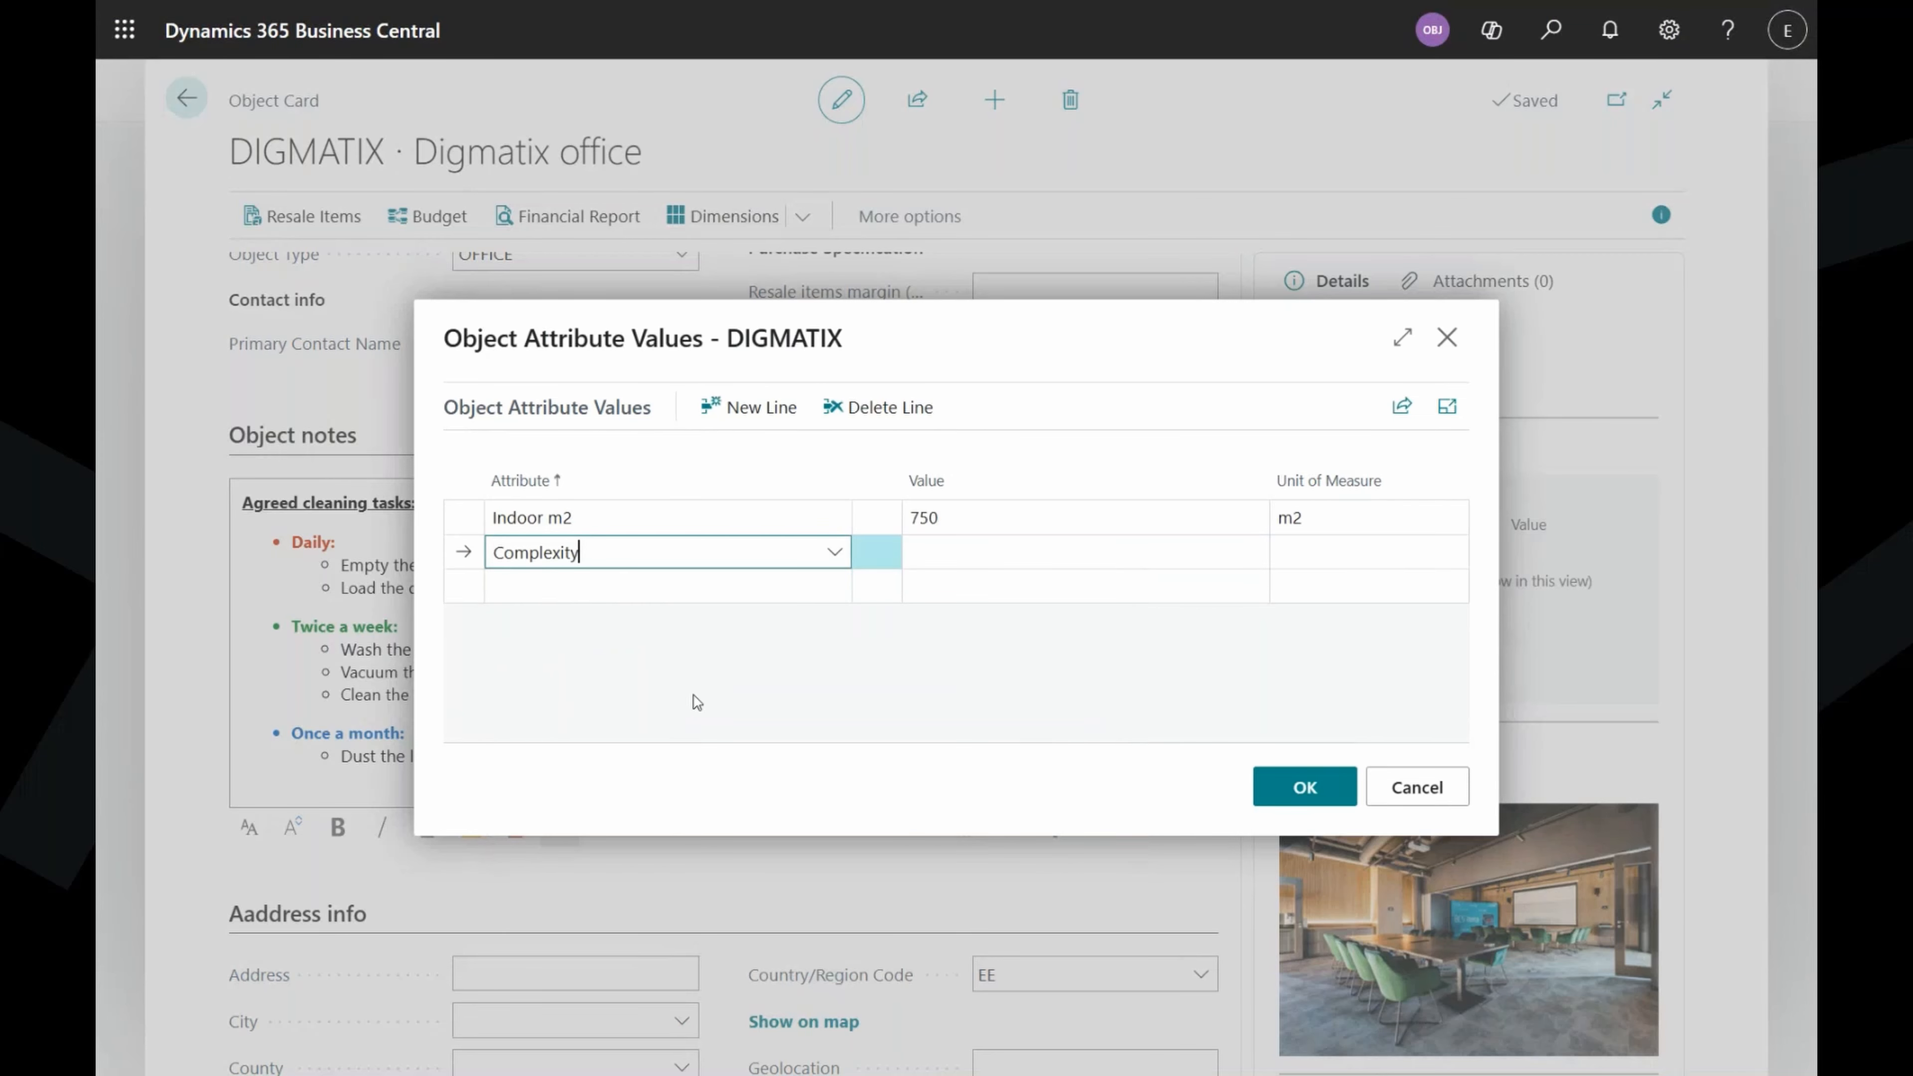
left_click(995, 556)
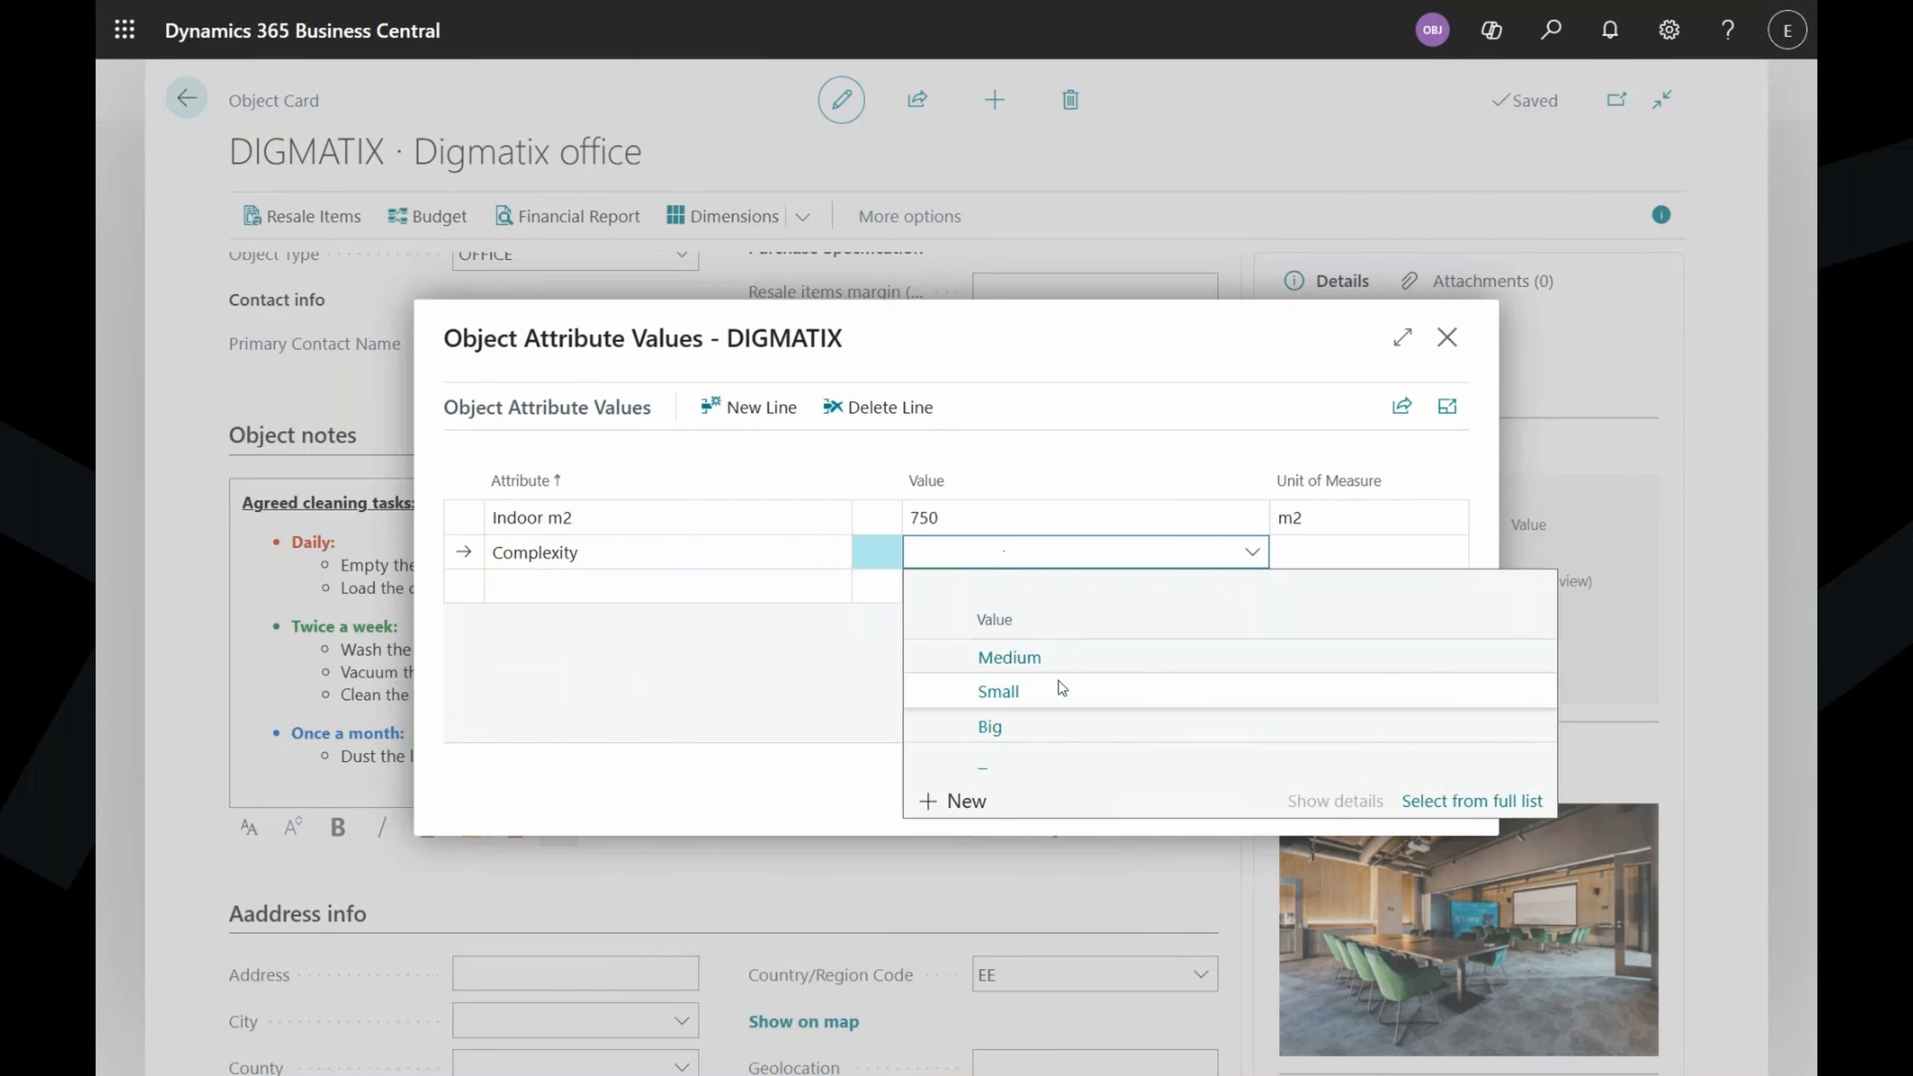
left_click(1054, 660)
Add attributes No. of WC = 5 and Floor type = Carpet, then save.
left_click(729, 588)
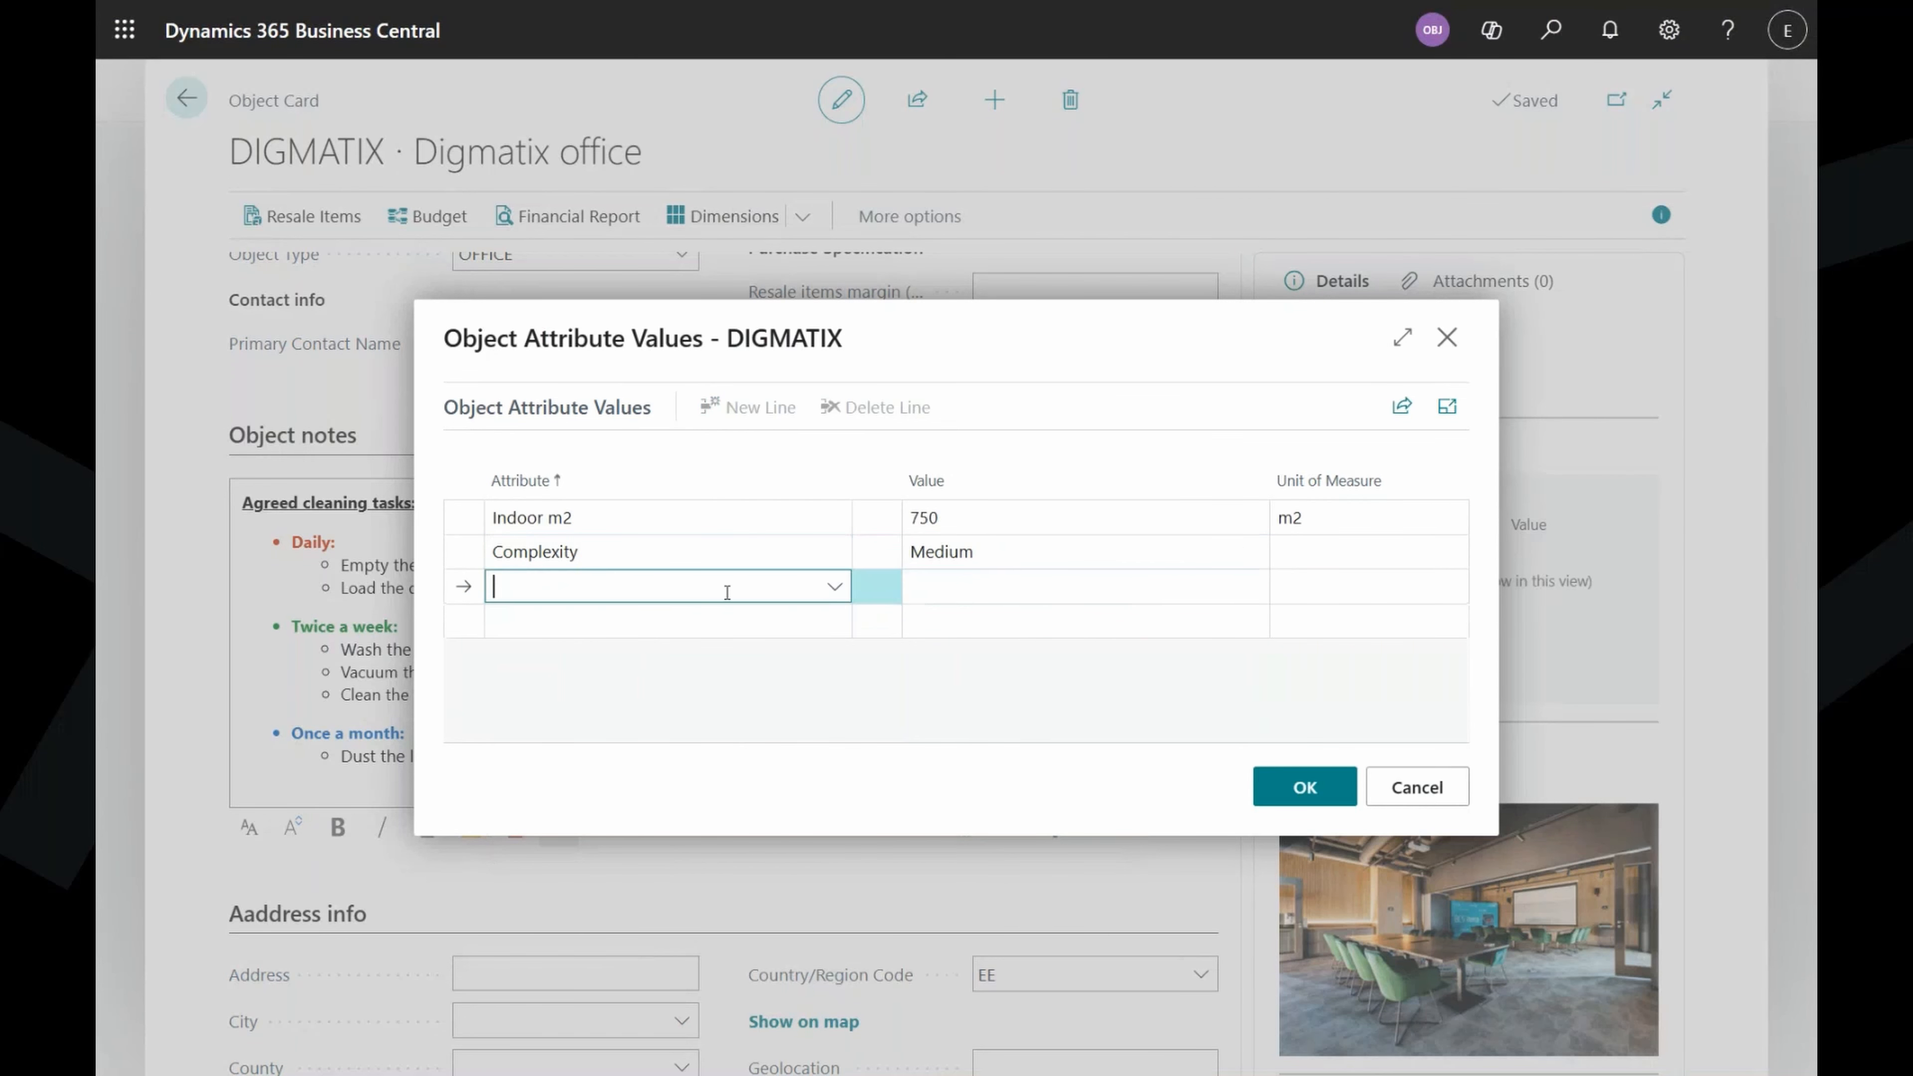
scroll(753, 768, "down", 1)
left_click(757, 801)
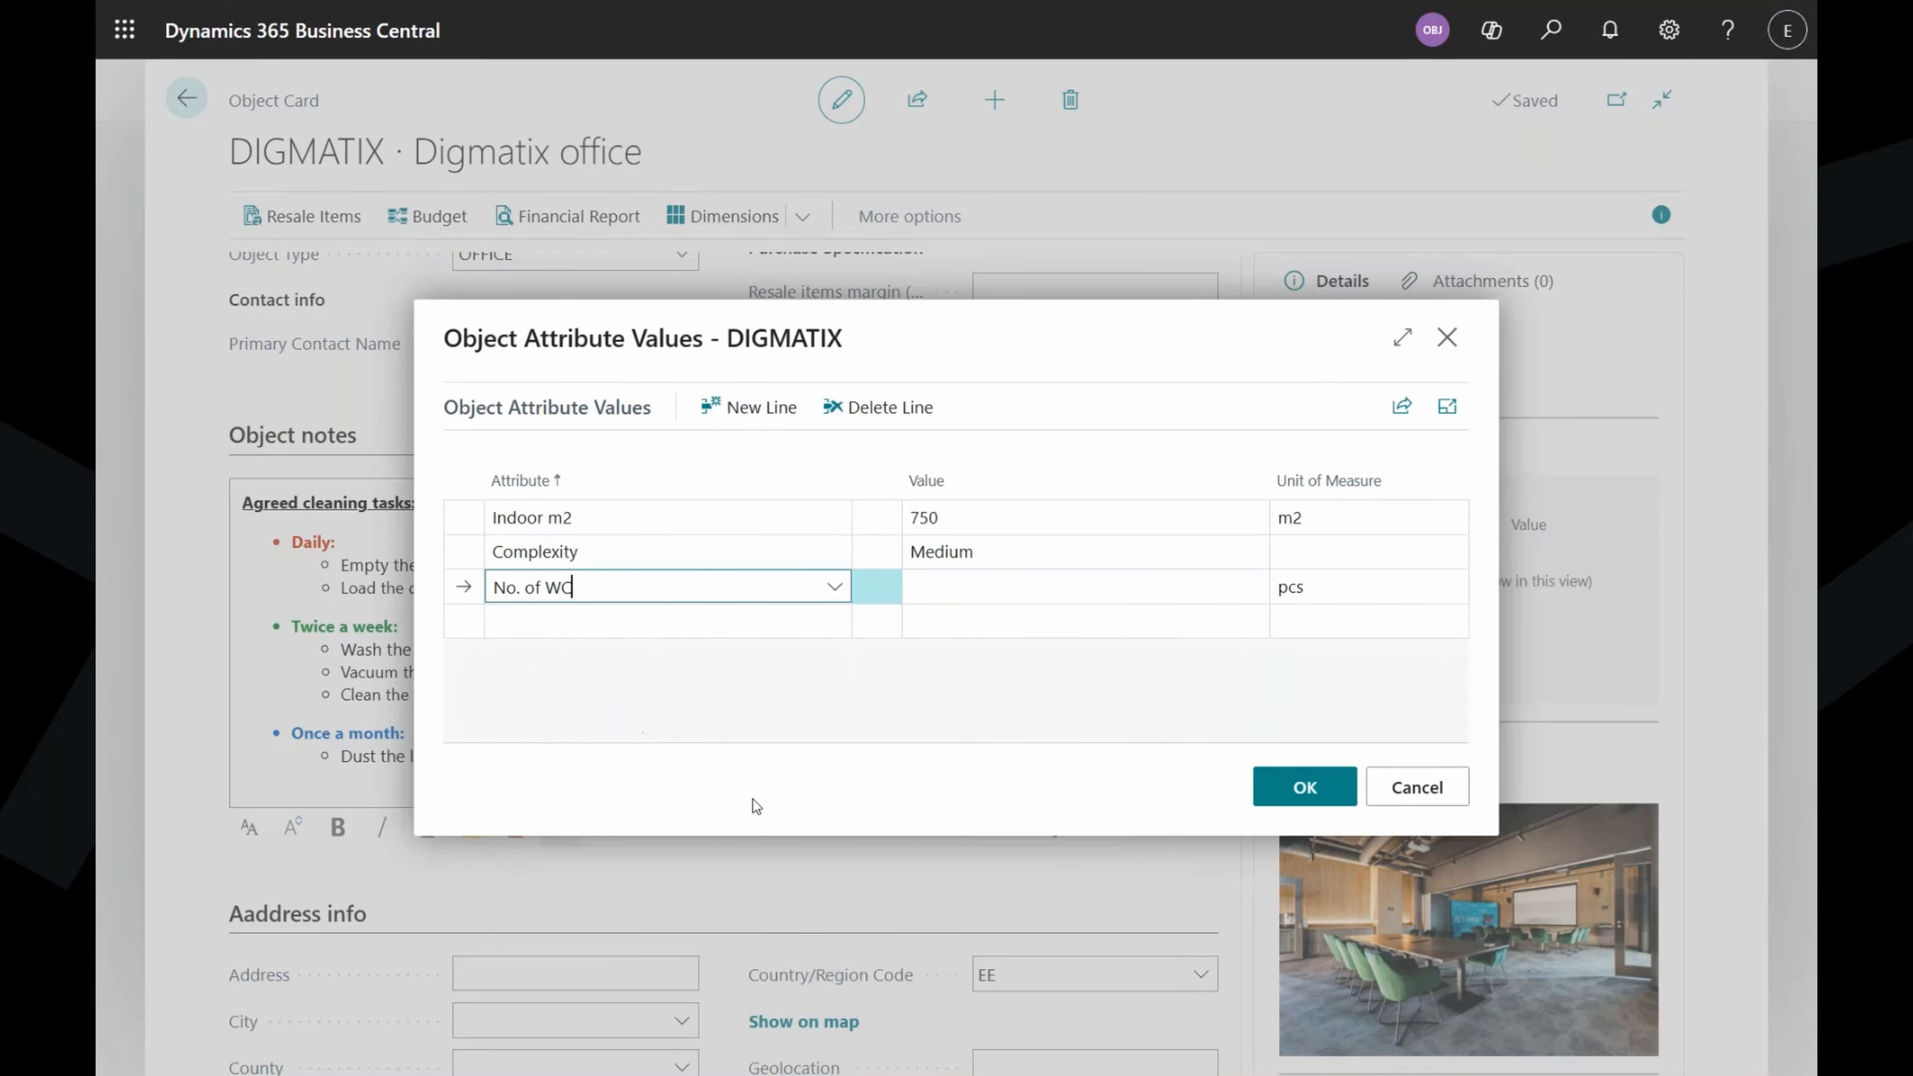
left_click(1029, 582)
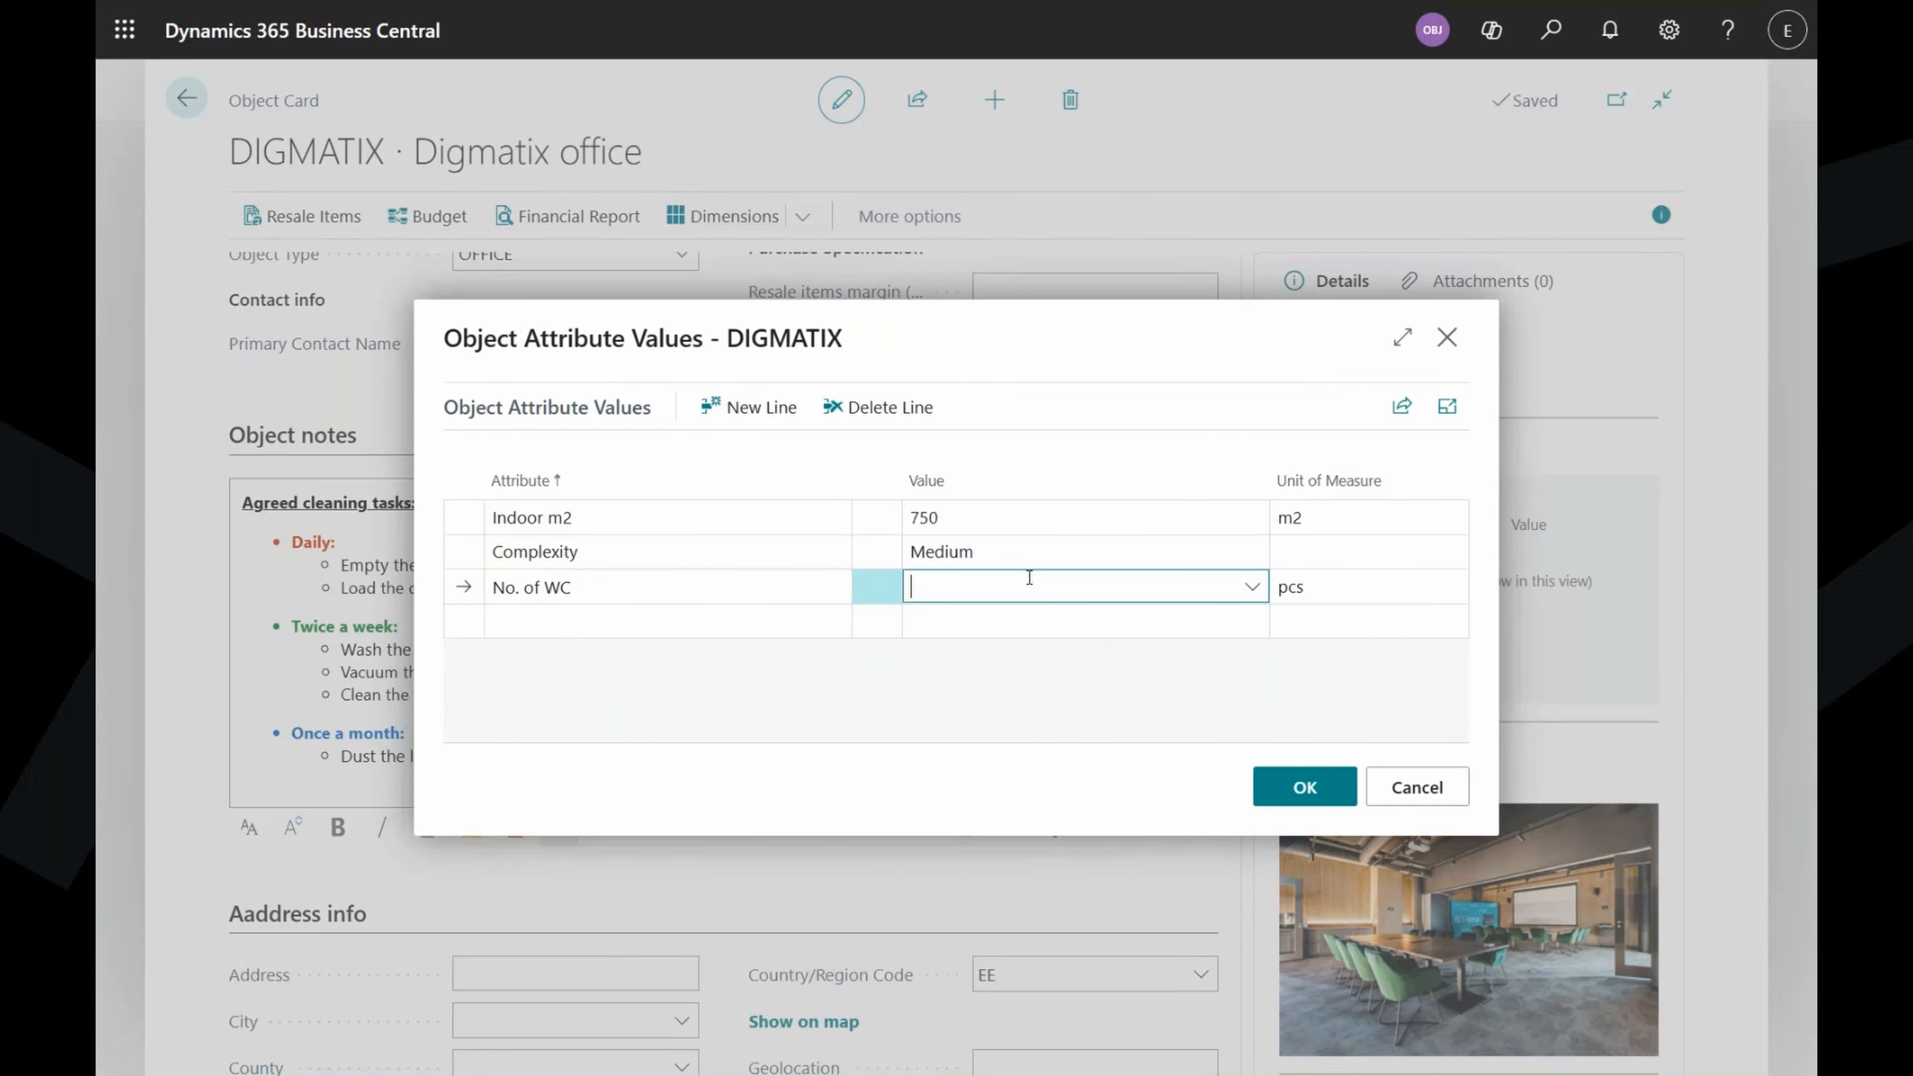
left_click(1252, 586)
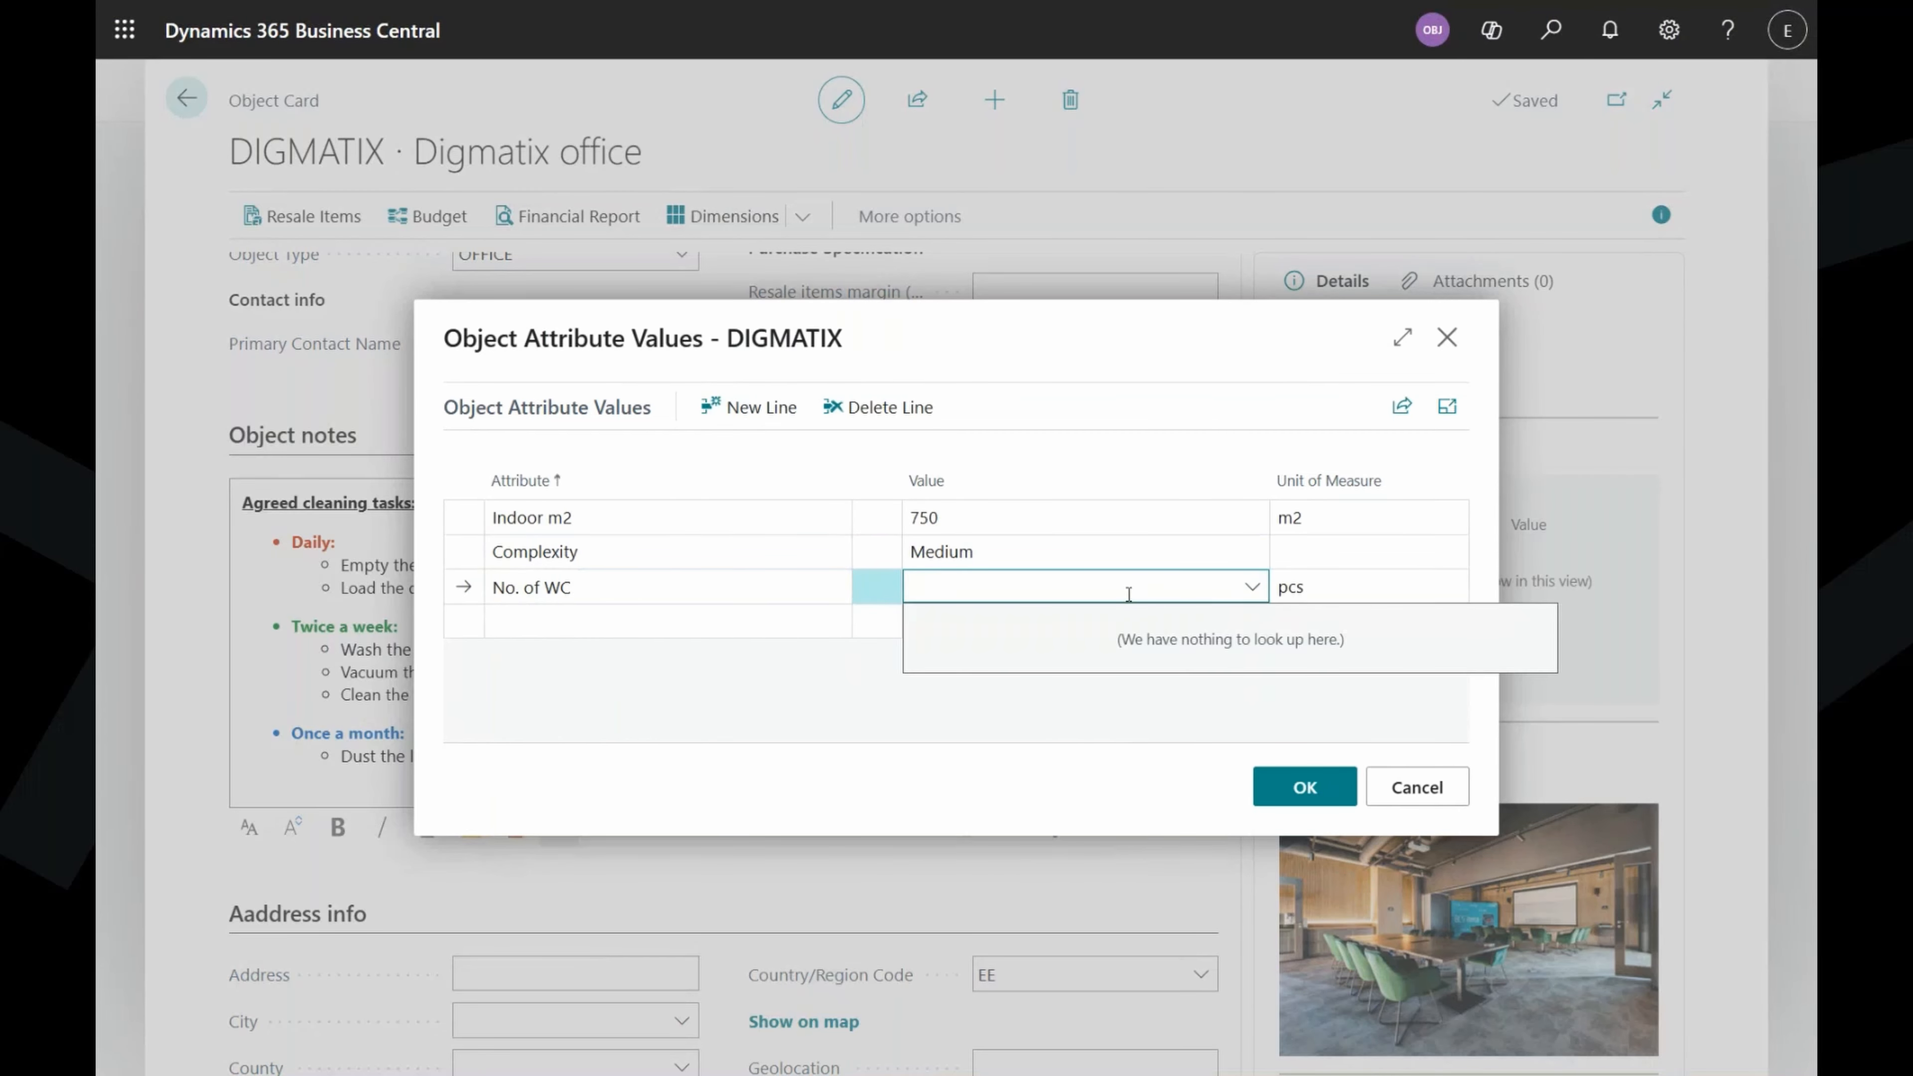
type("5")
key("Return")
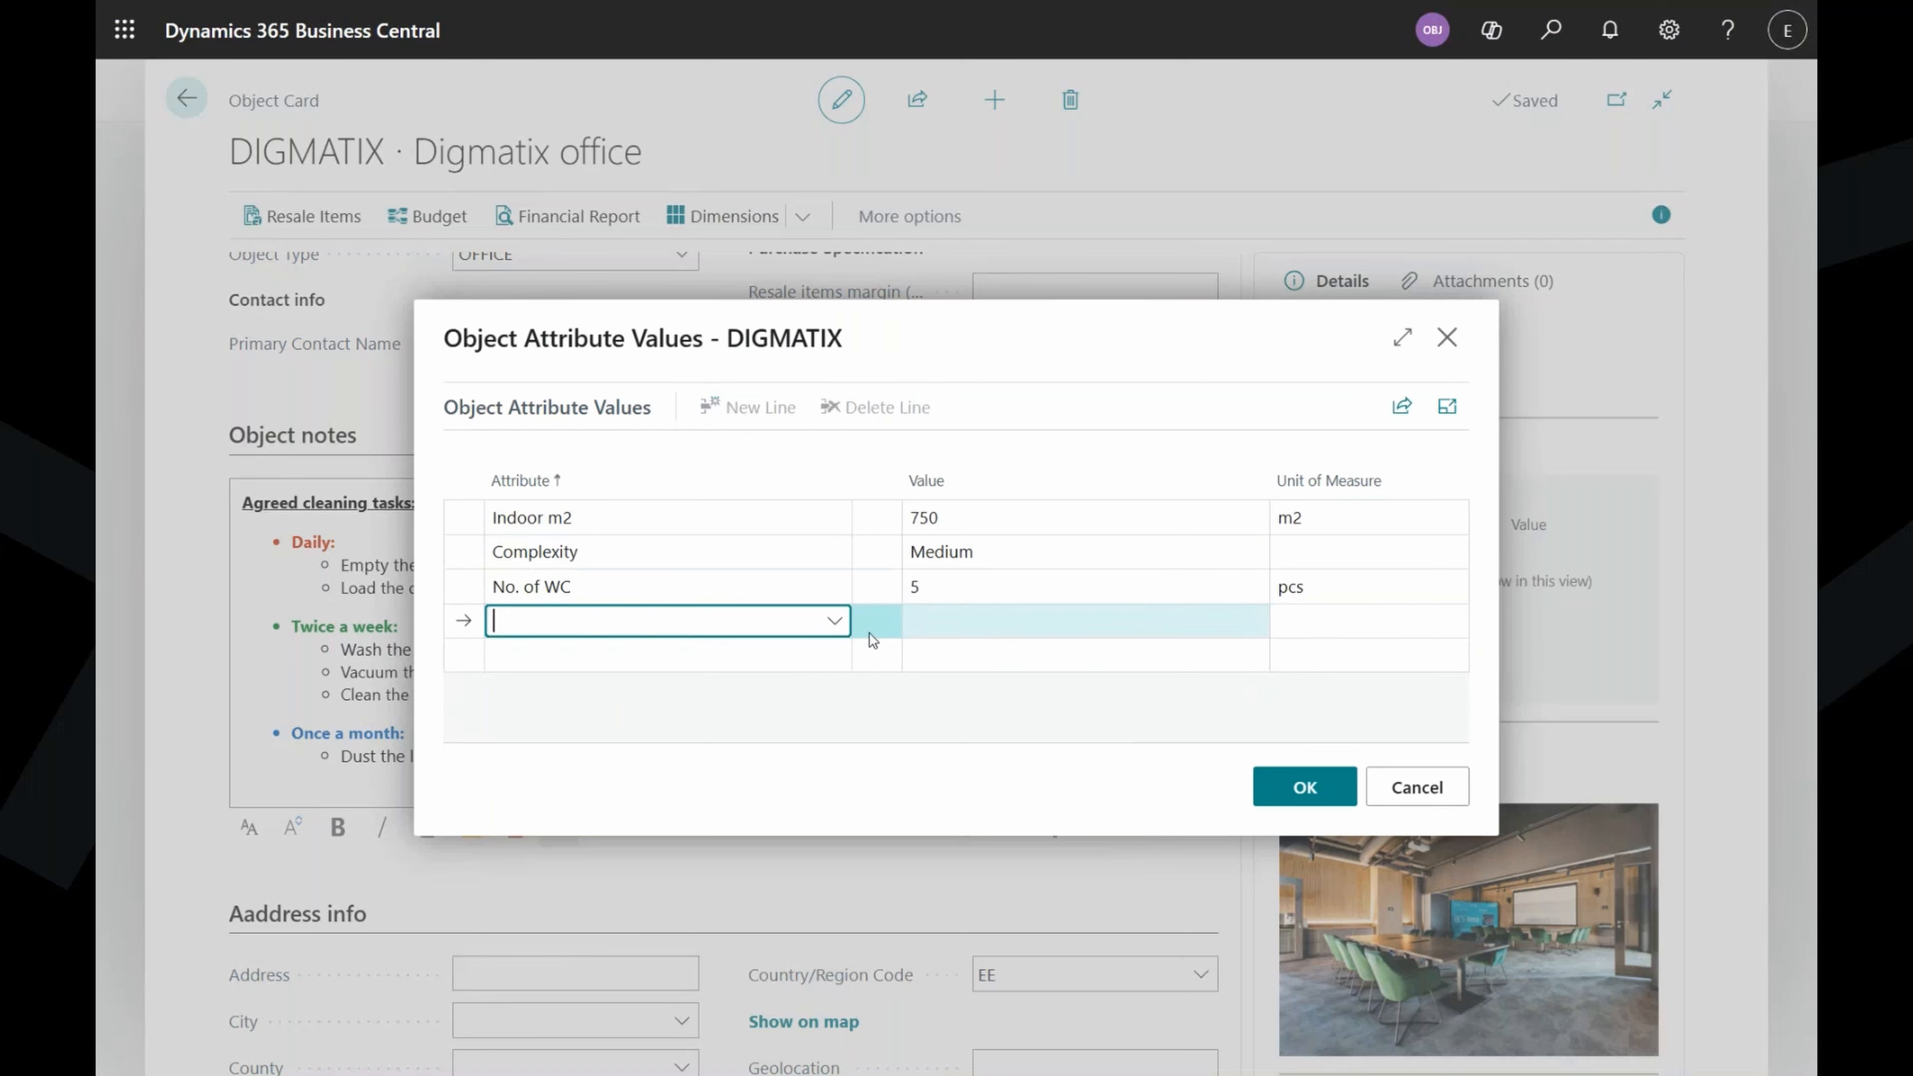
left_click(836, 622)
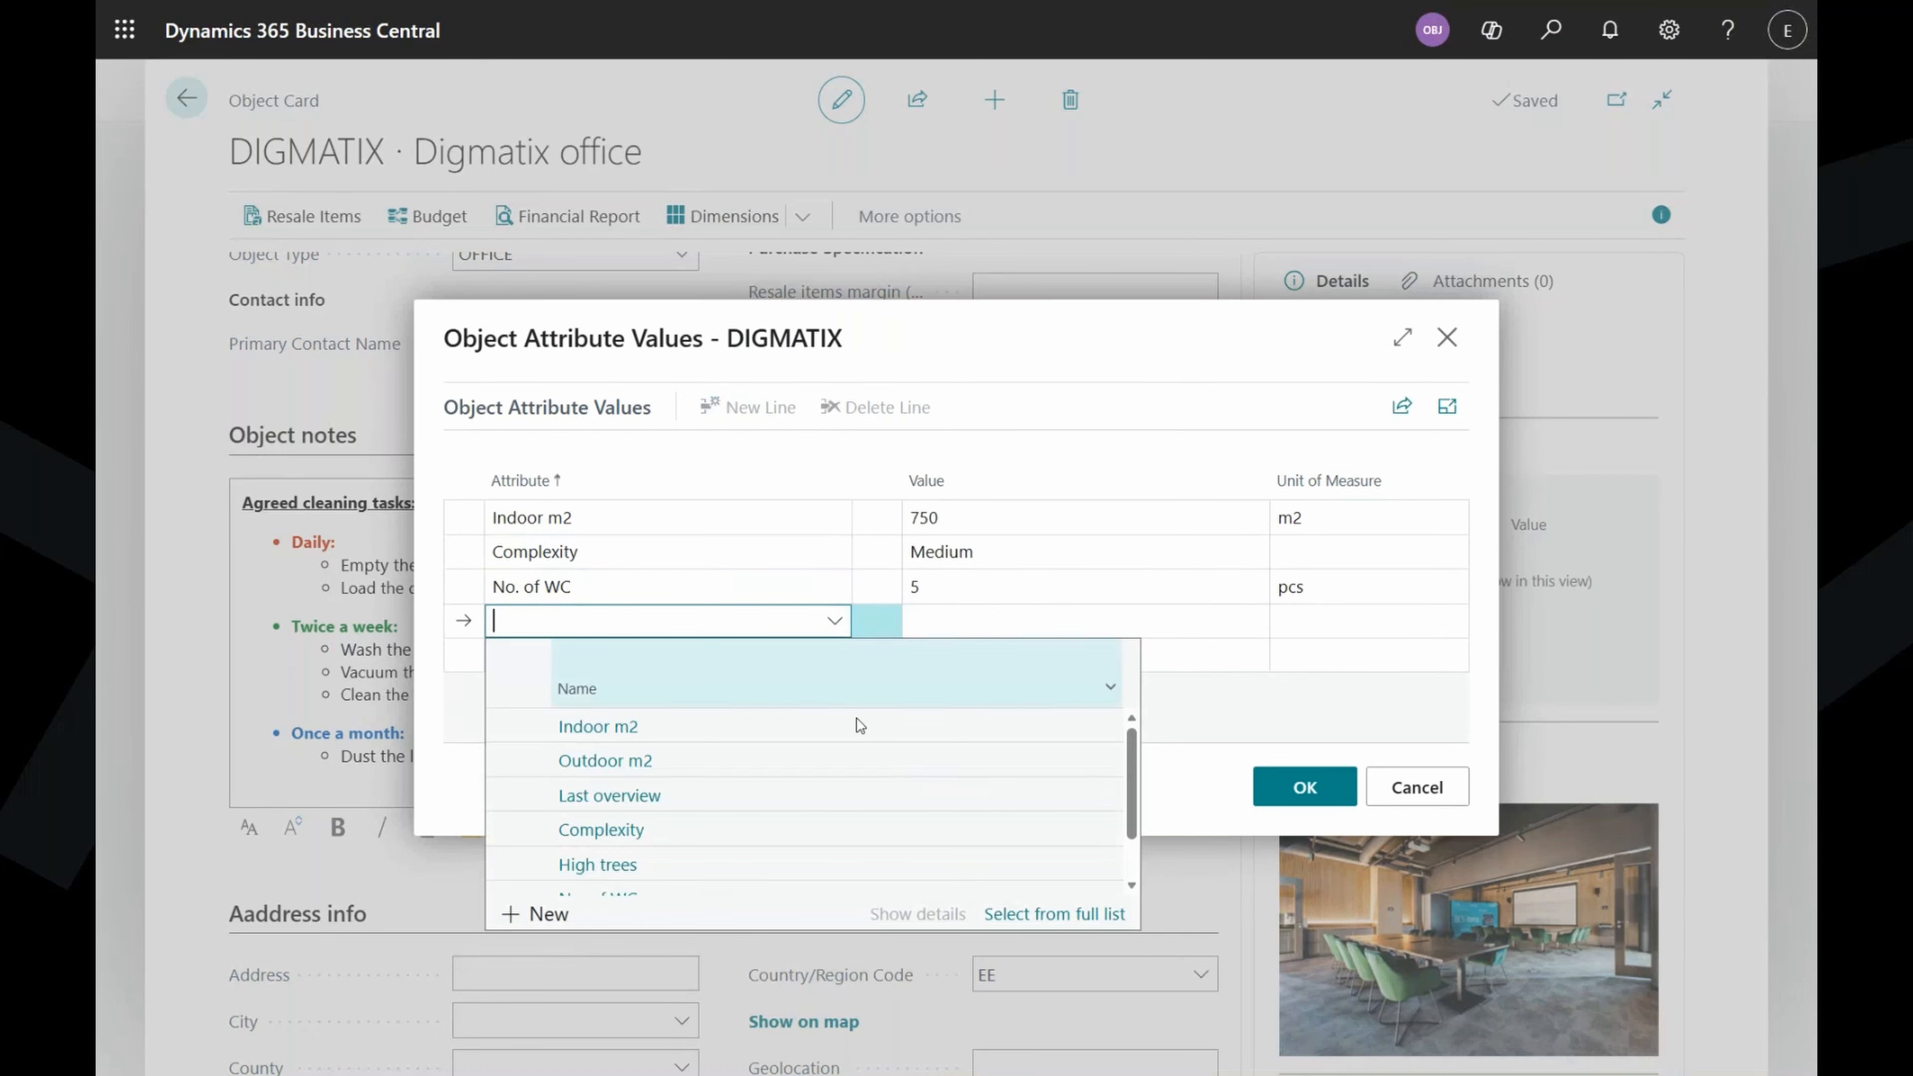
scroll(860, 726, "down", 2)
left_click(615, 879)
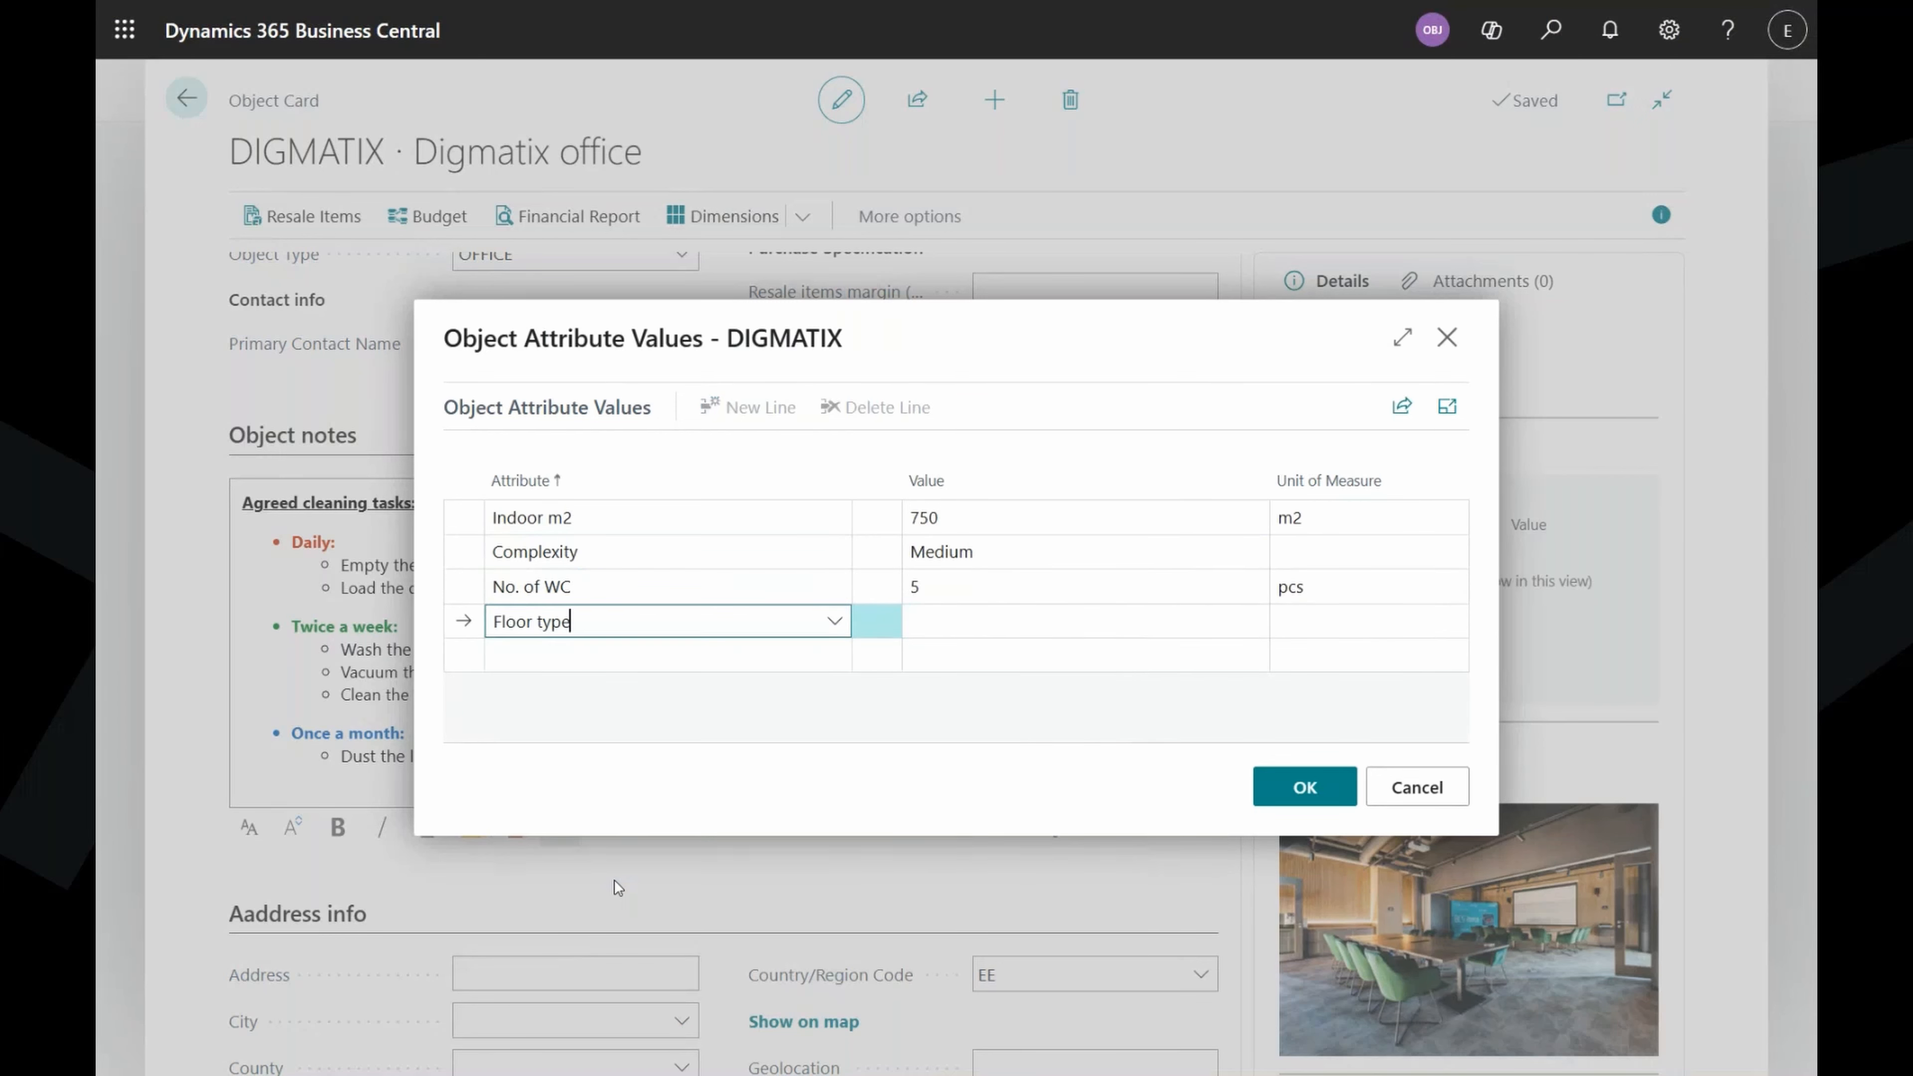
left_click(1020, 623)
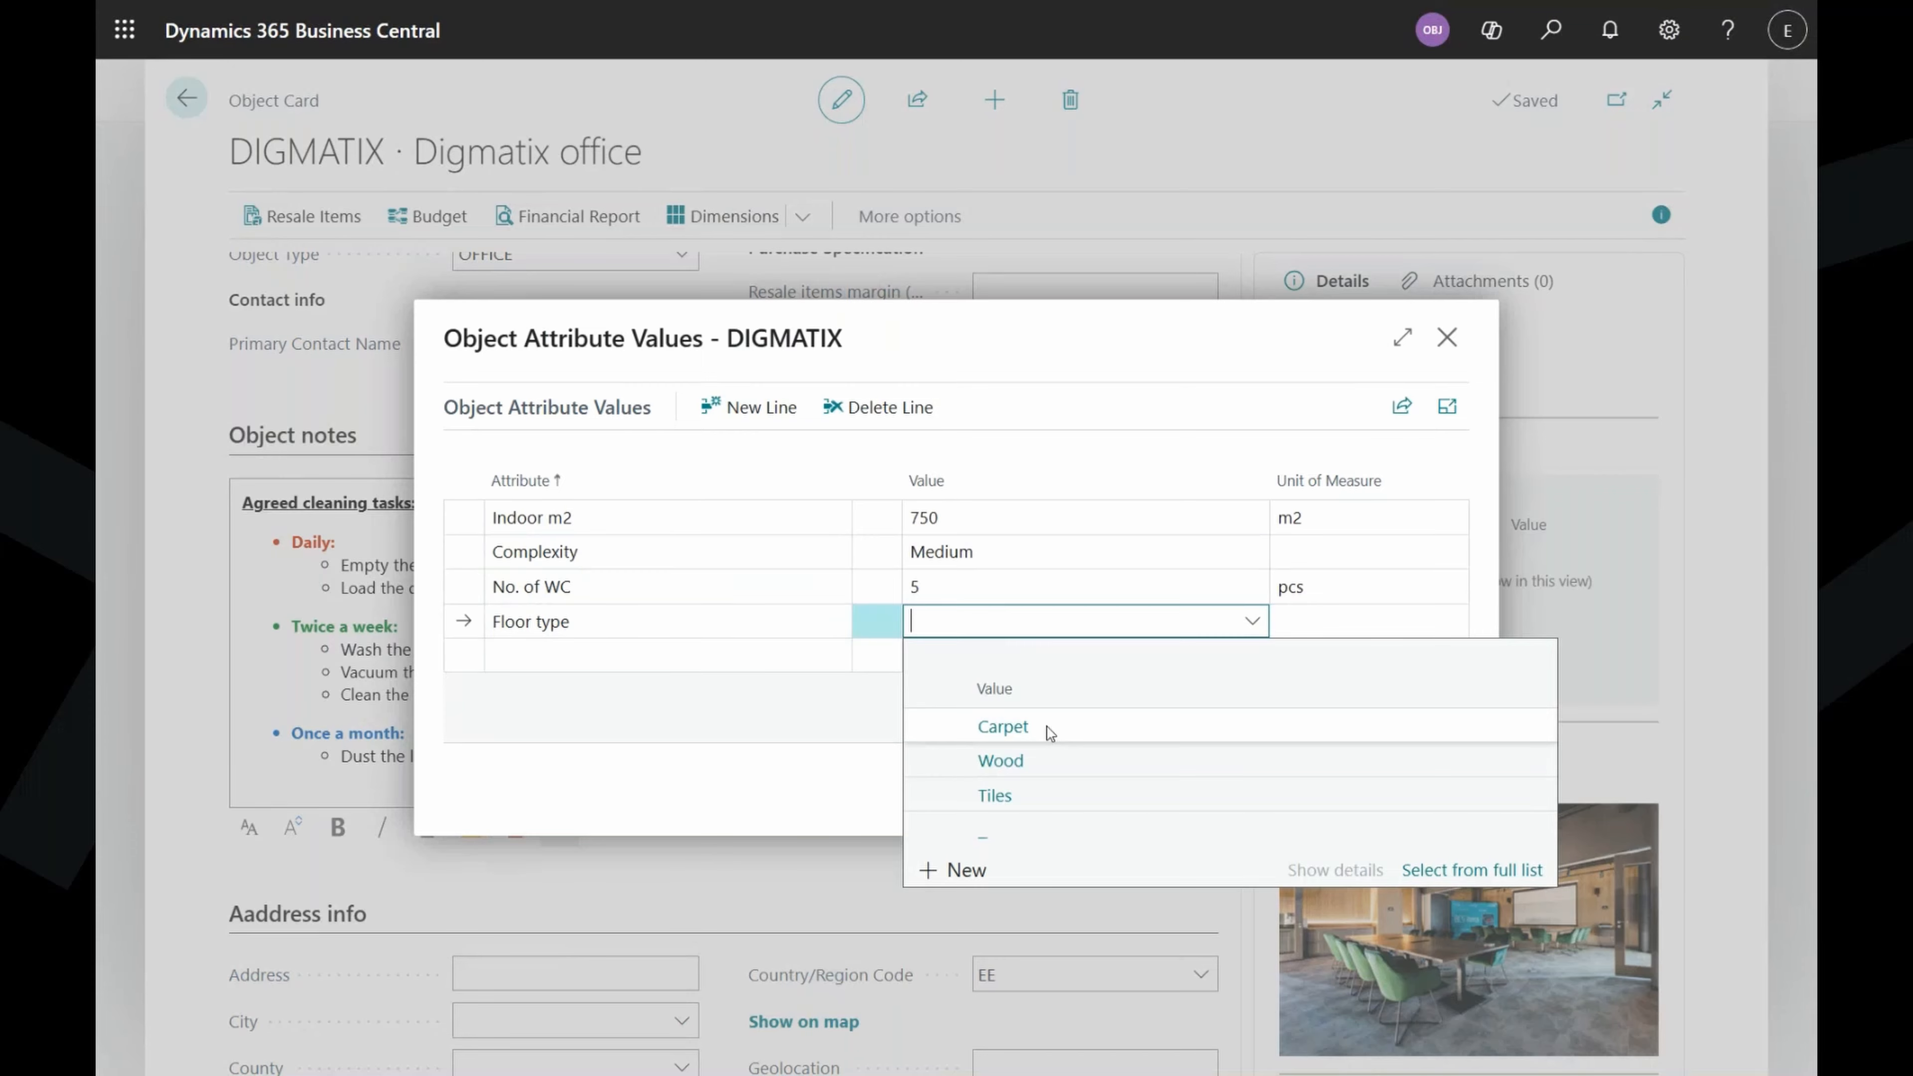
left_click(1003, 726)
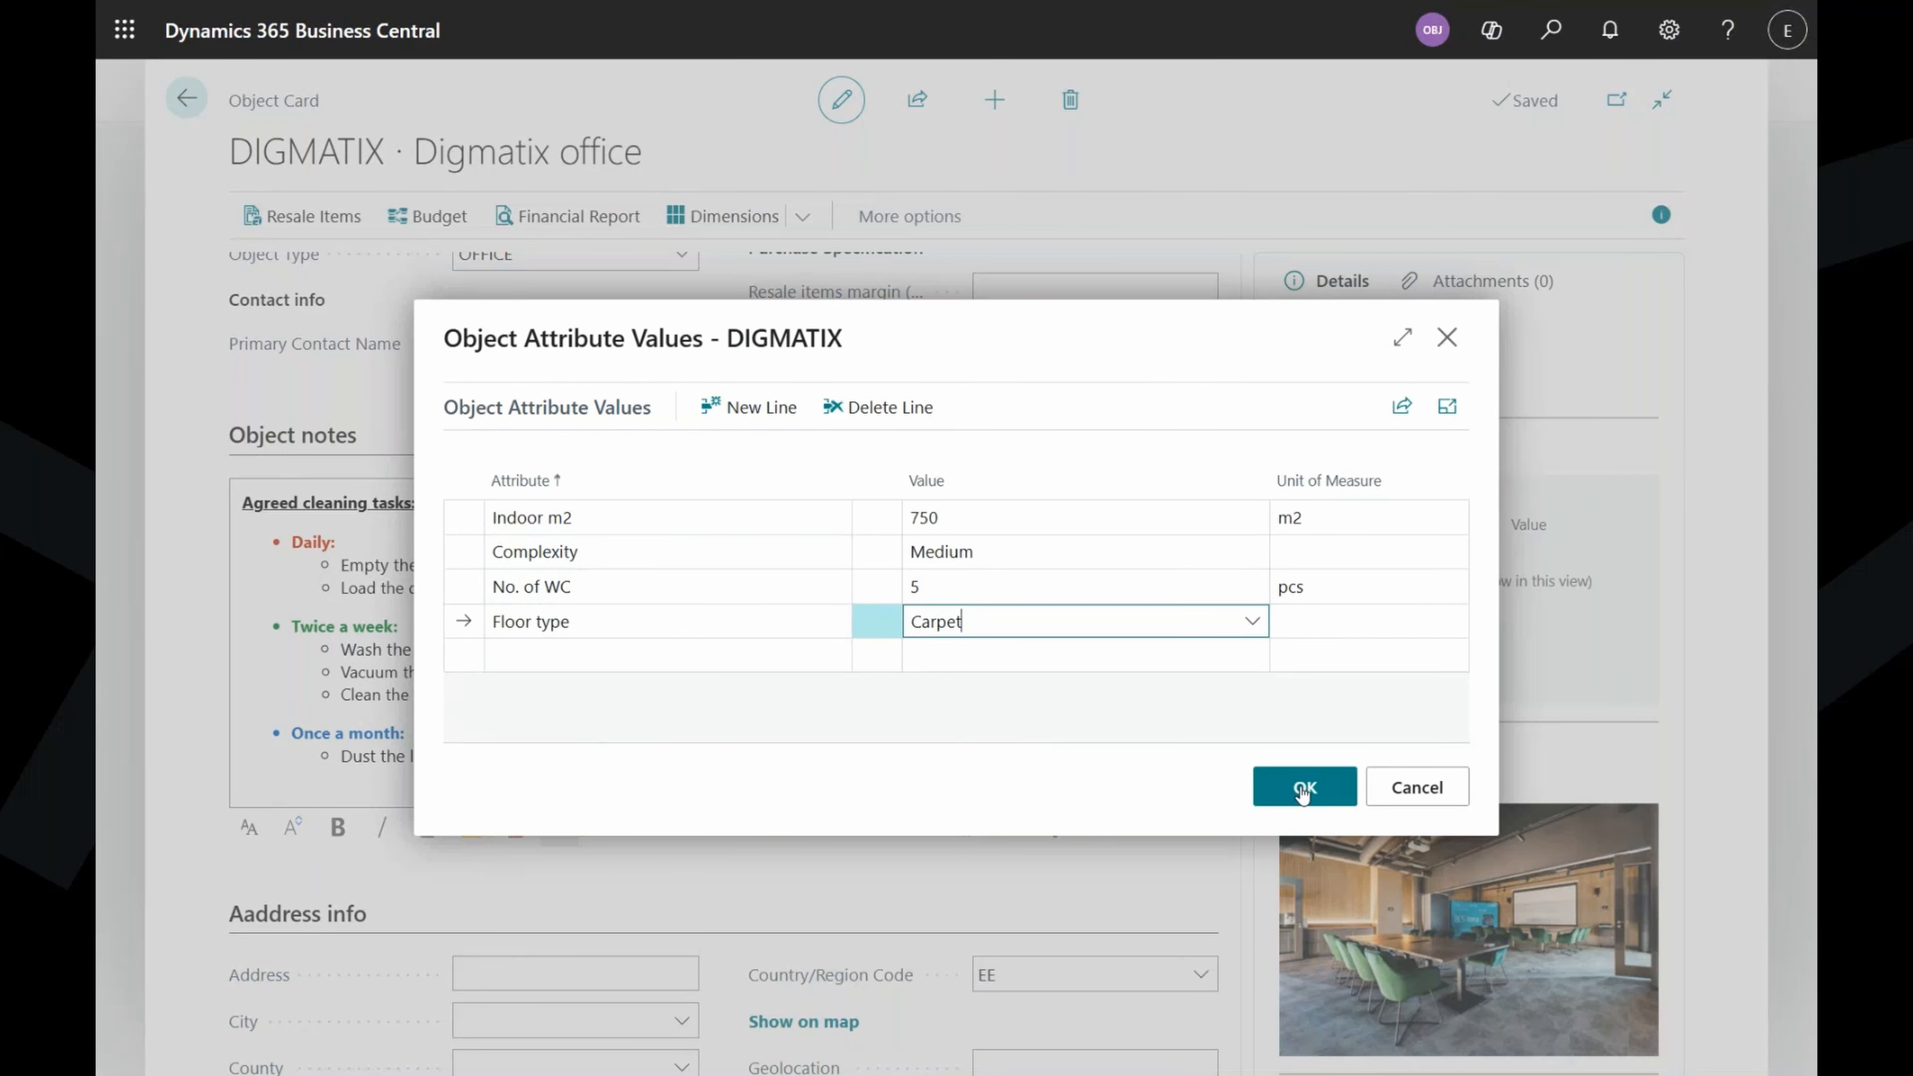
left_click(1303, 788)
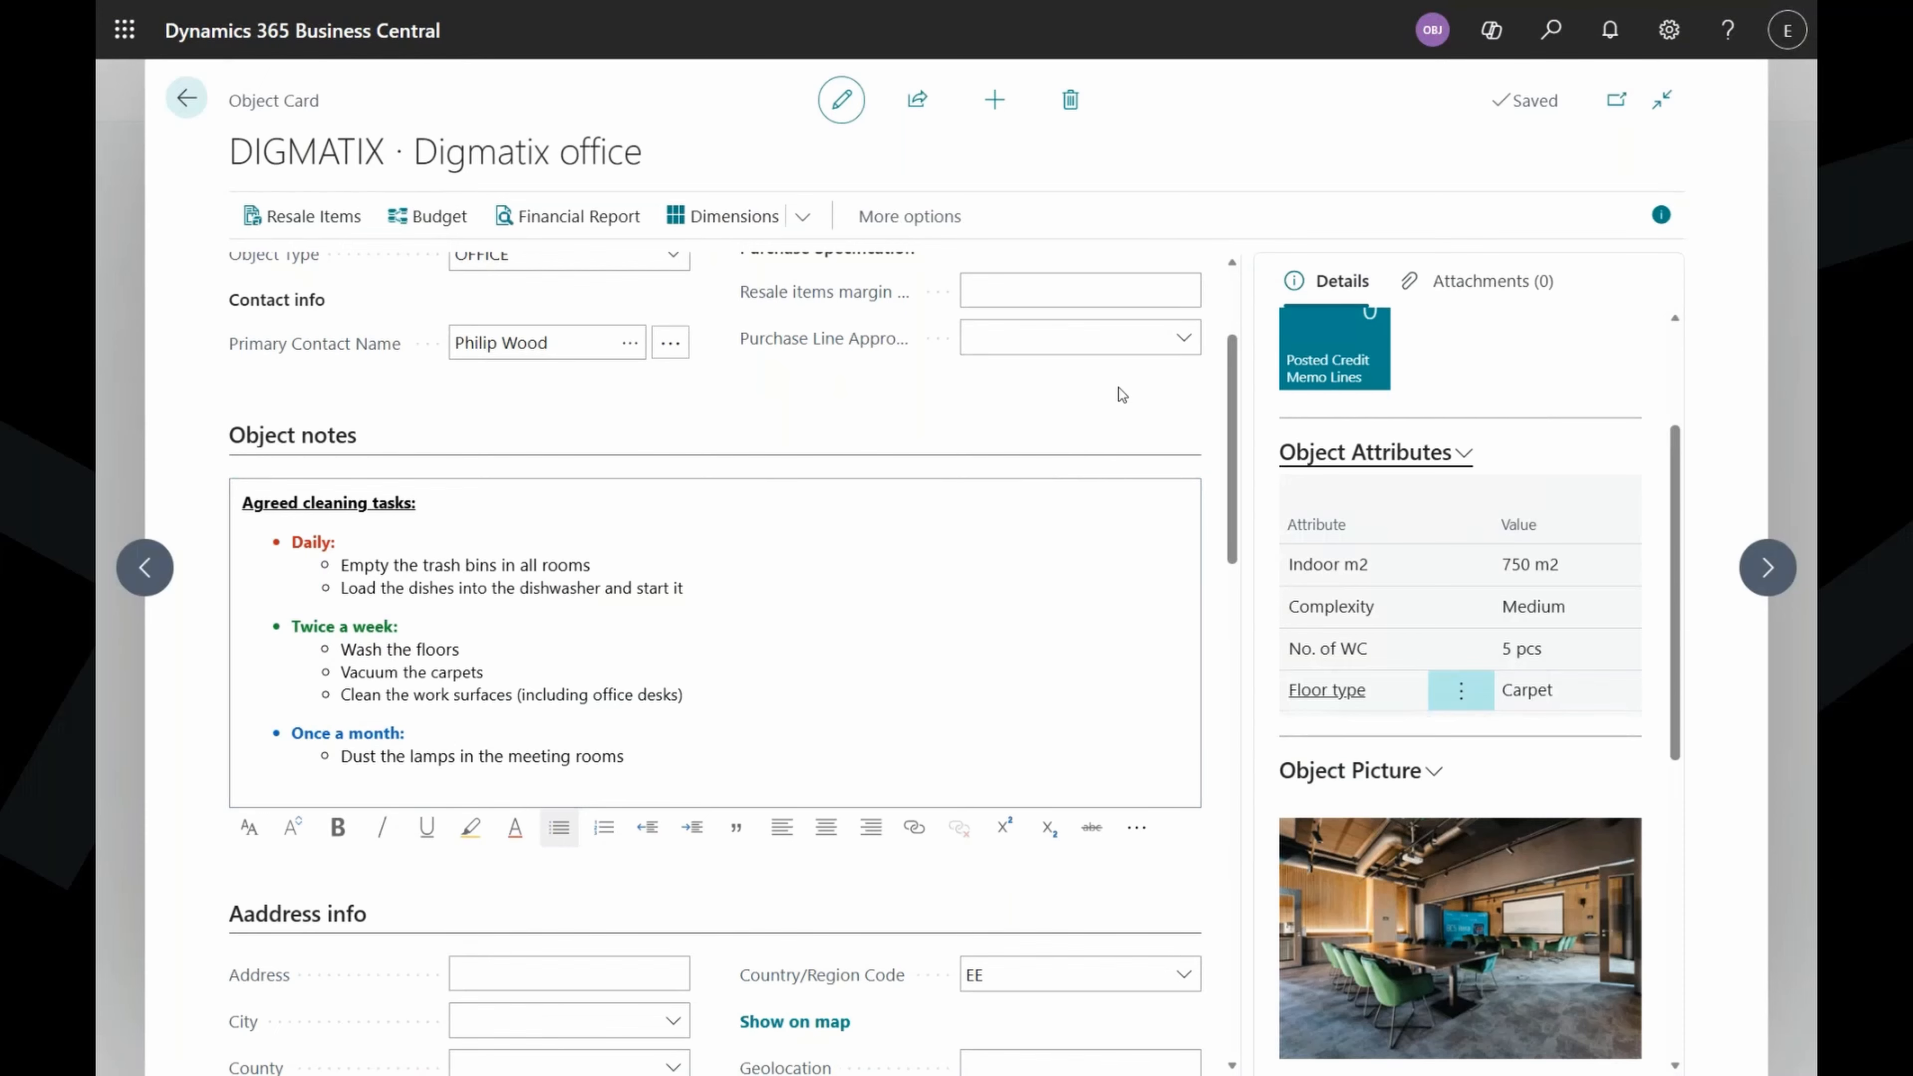
scroll(1164, 363, "down", 1)
scroll(1164, 363, "down", 7)
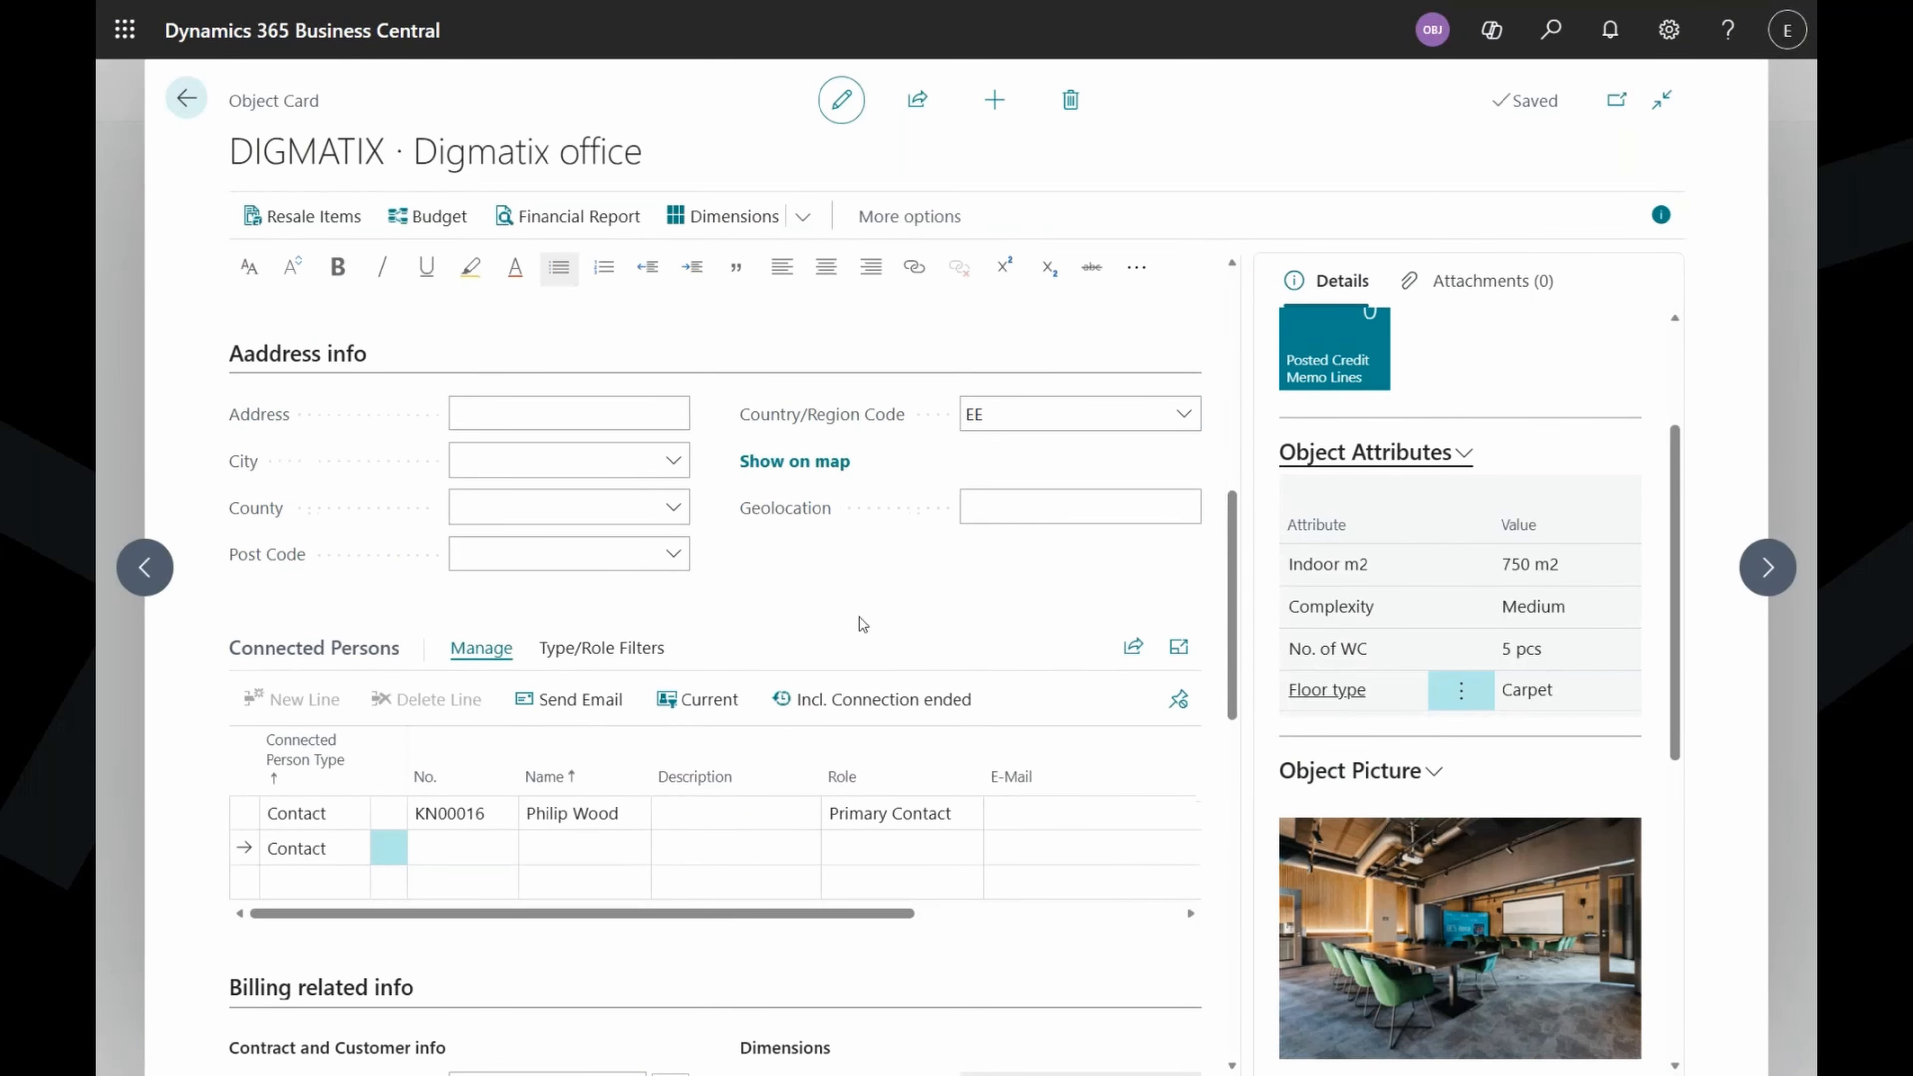
left_click(599, 420)
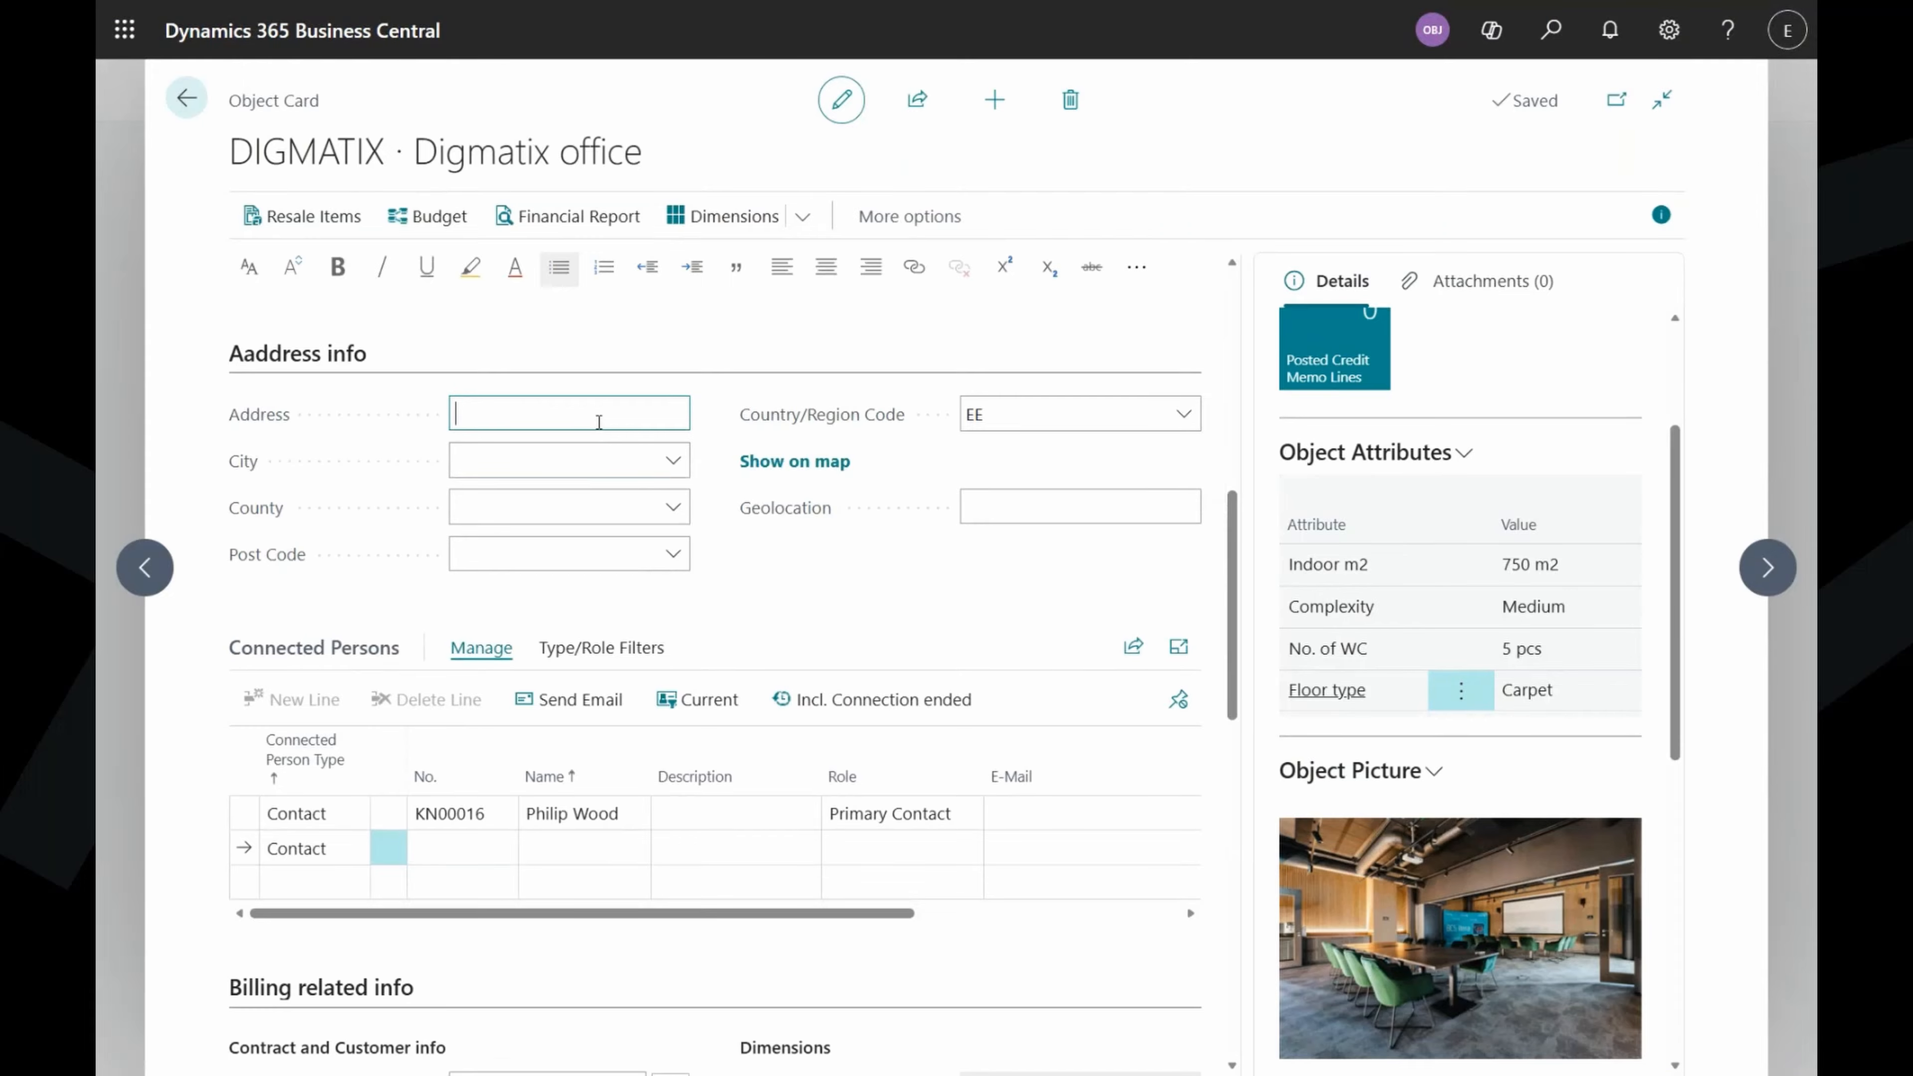
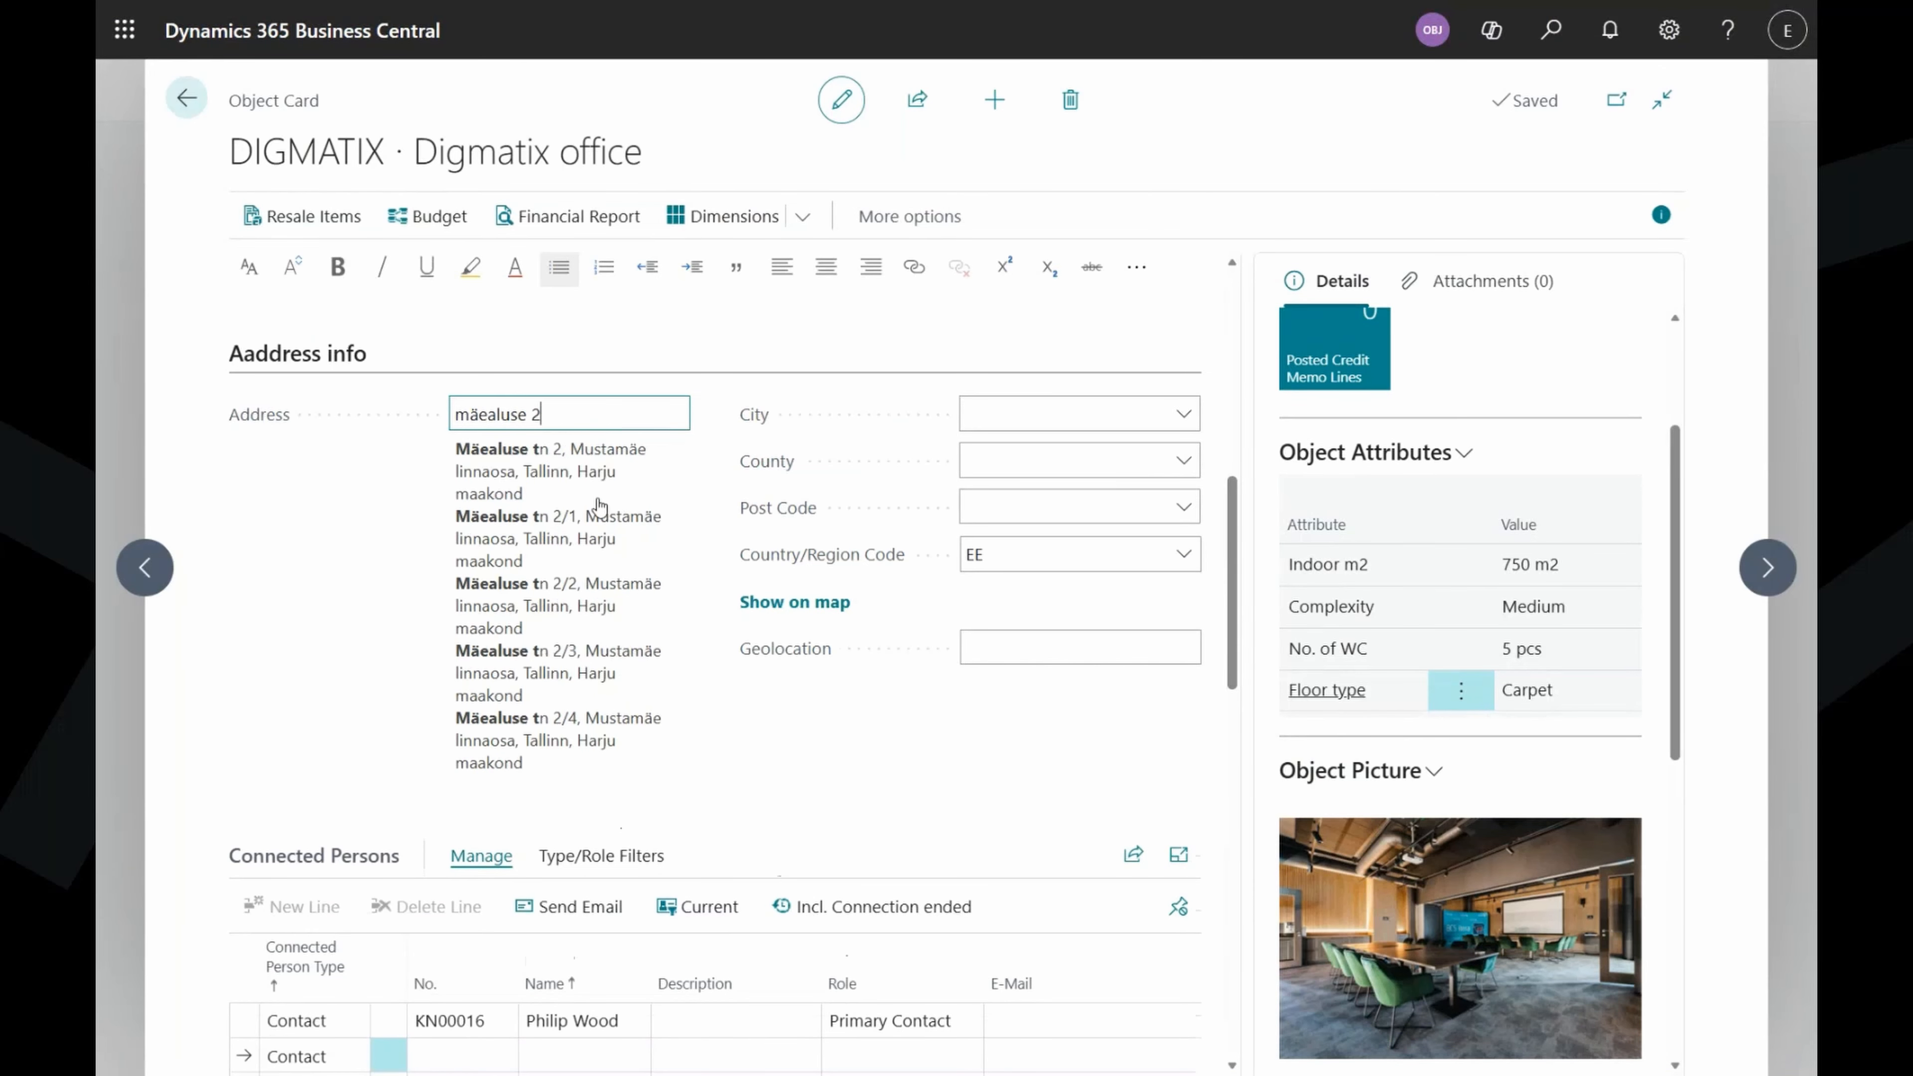
left_click(568, 735)
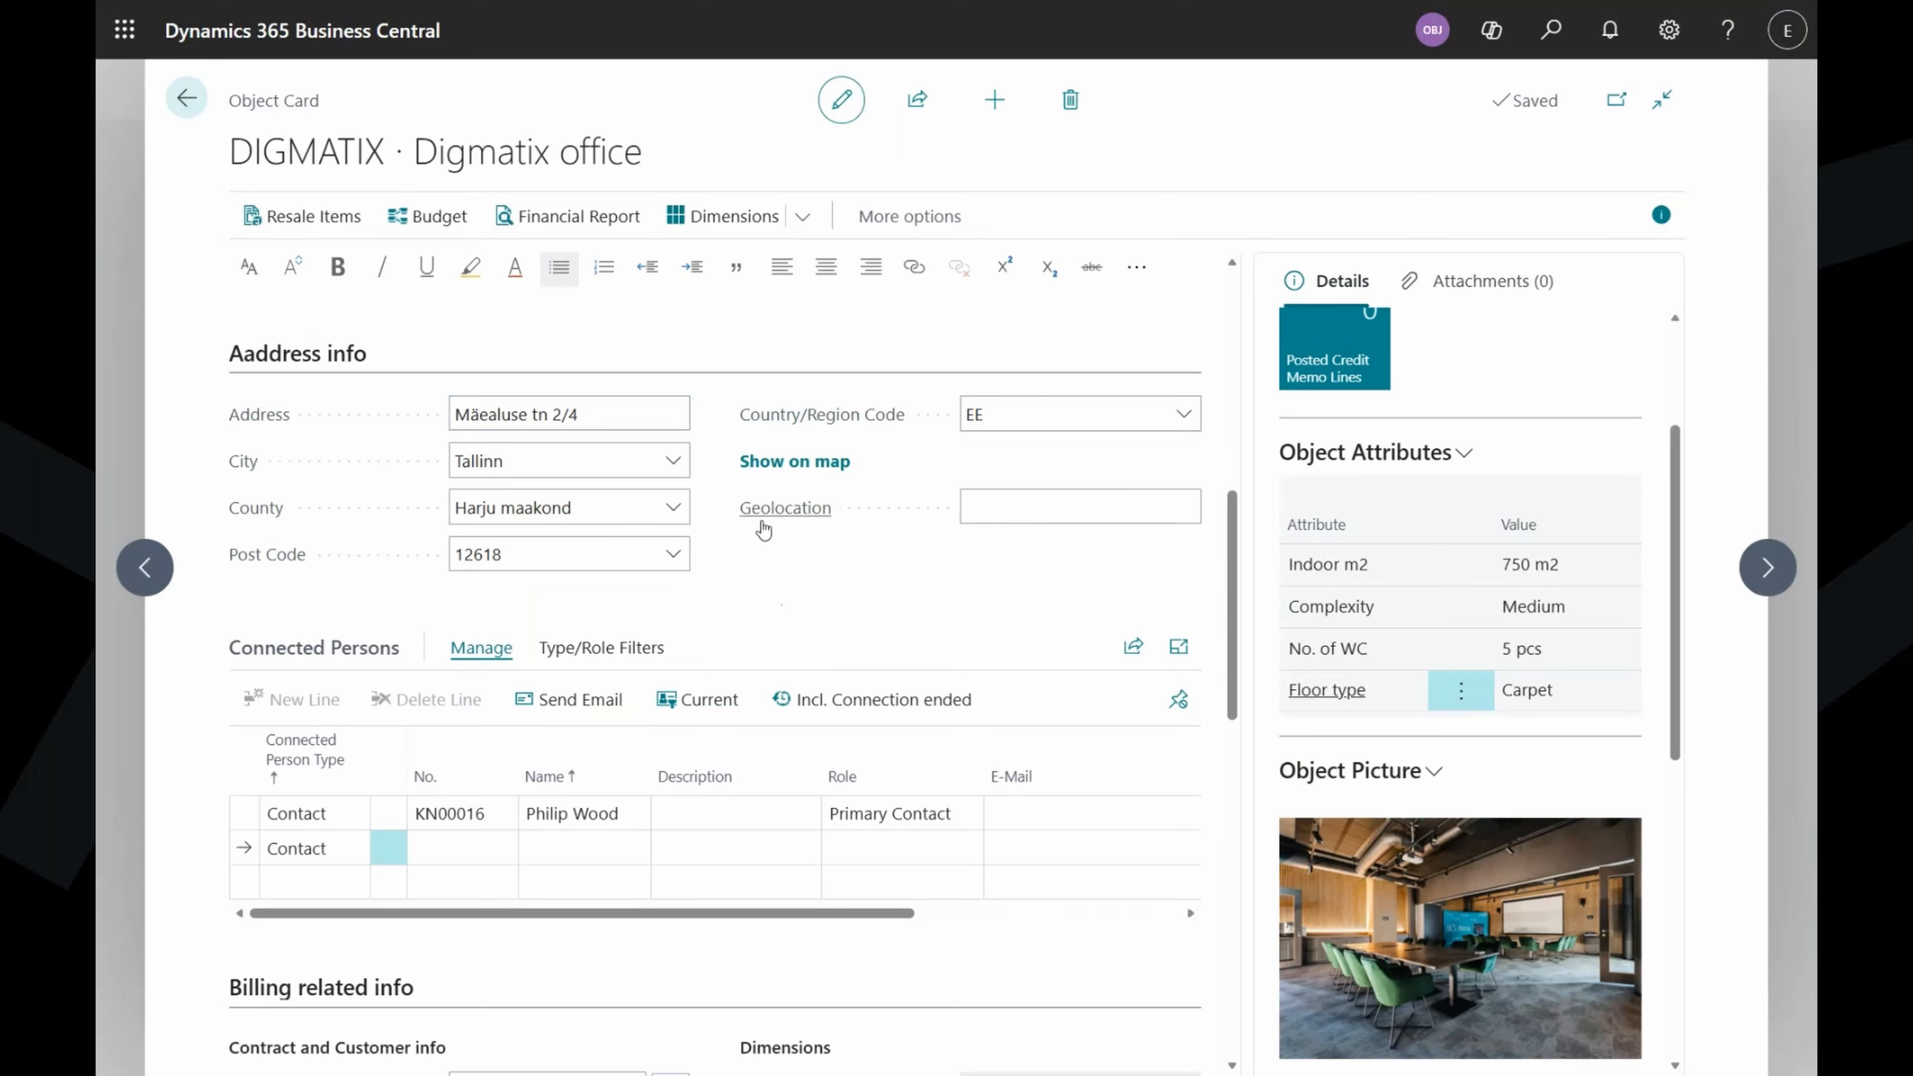
mouse_move(767, 527)
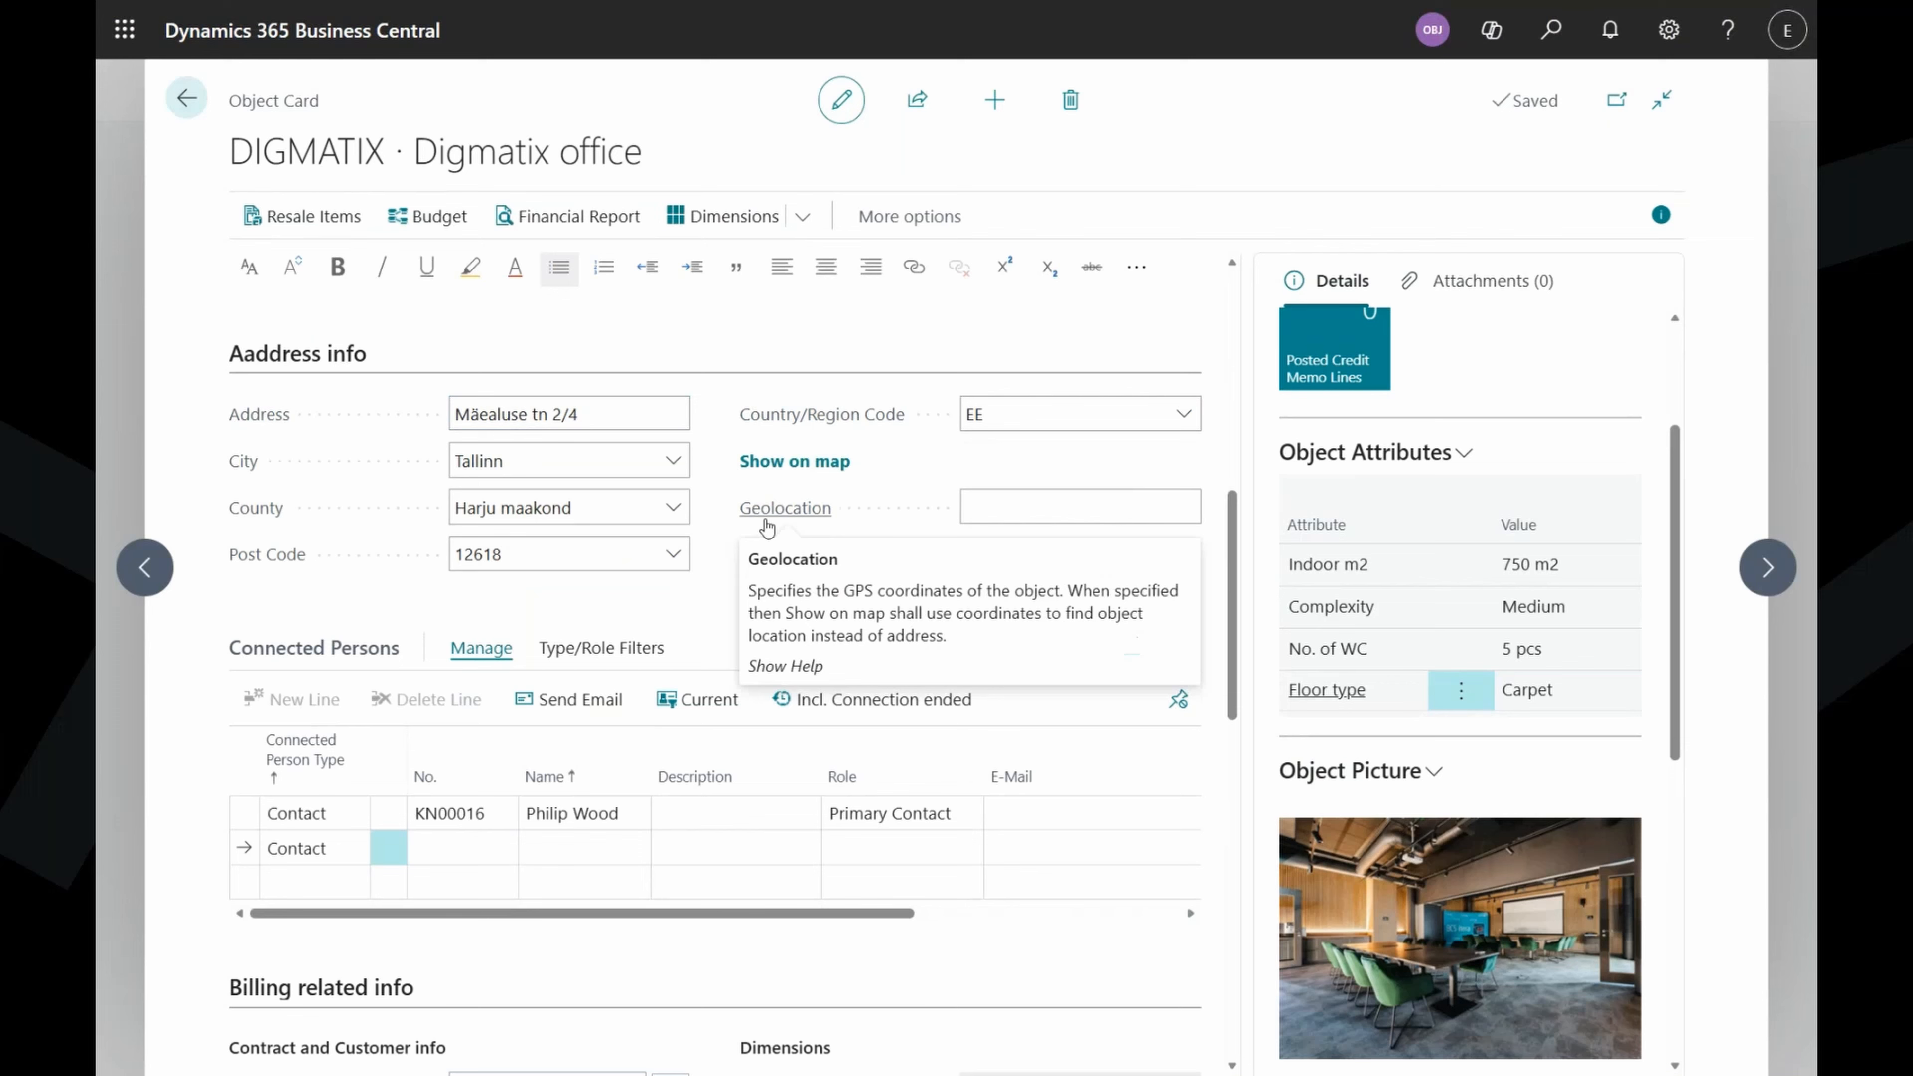
Locate the office building on Google Maps and copy its coordinates.
left_click(814, 460)
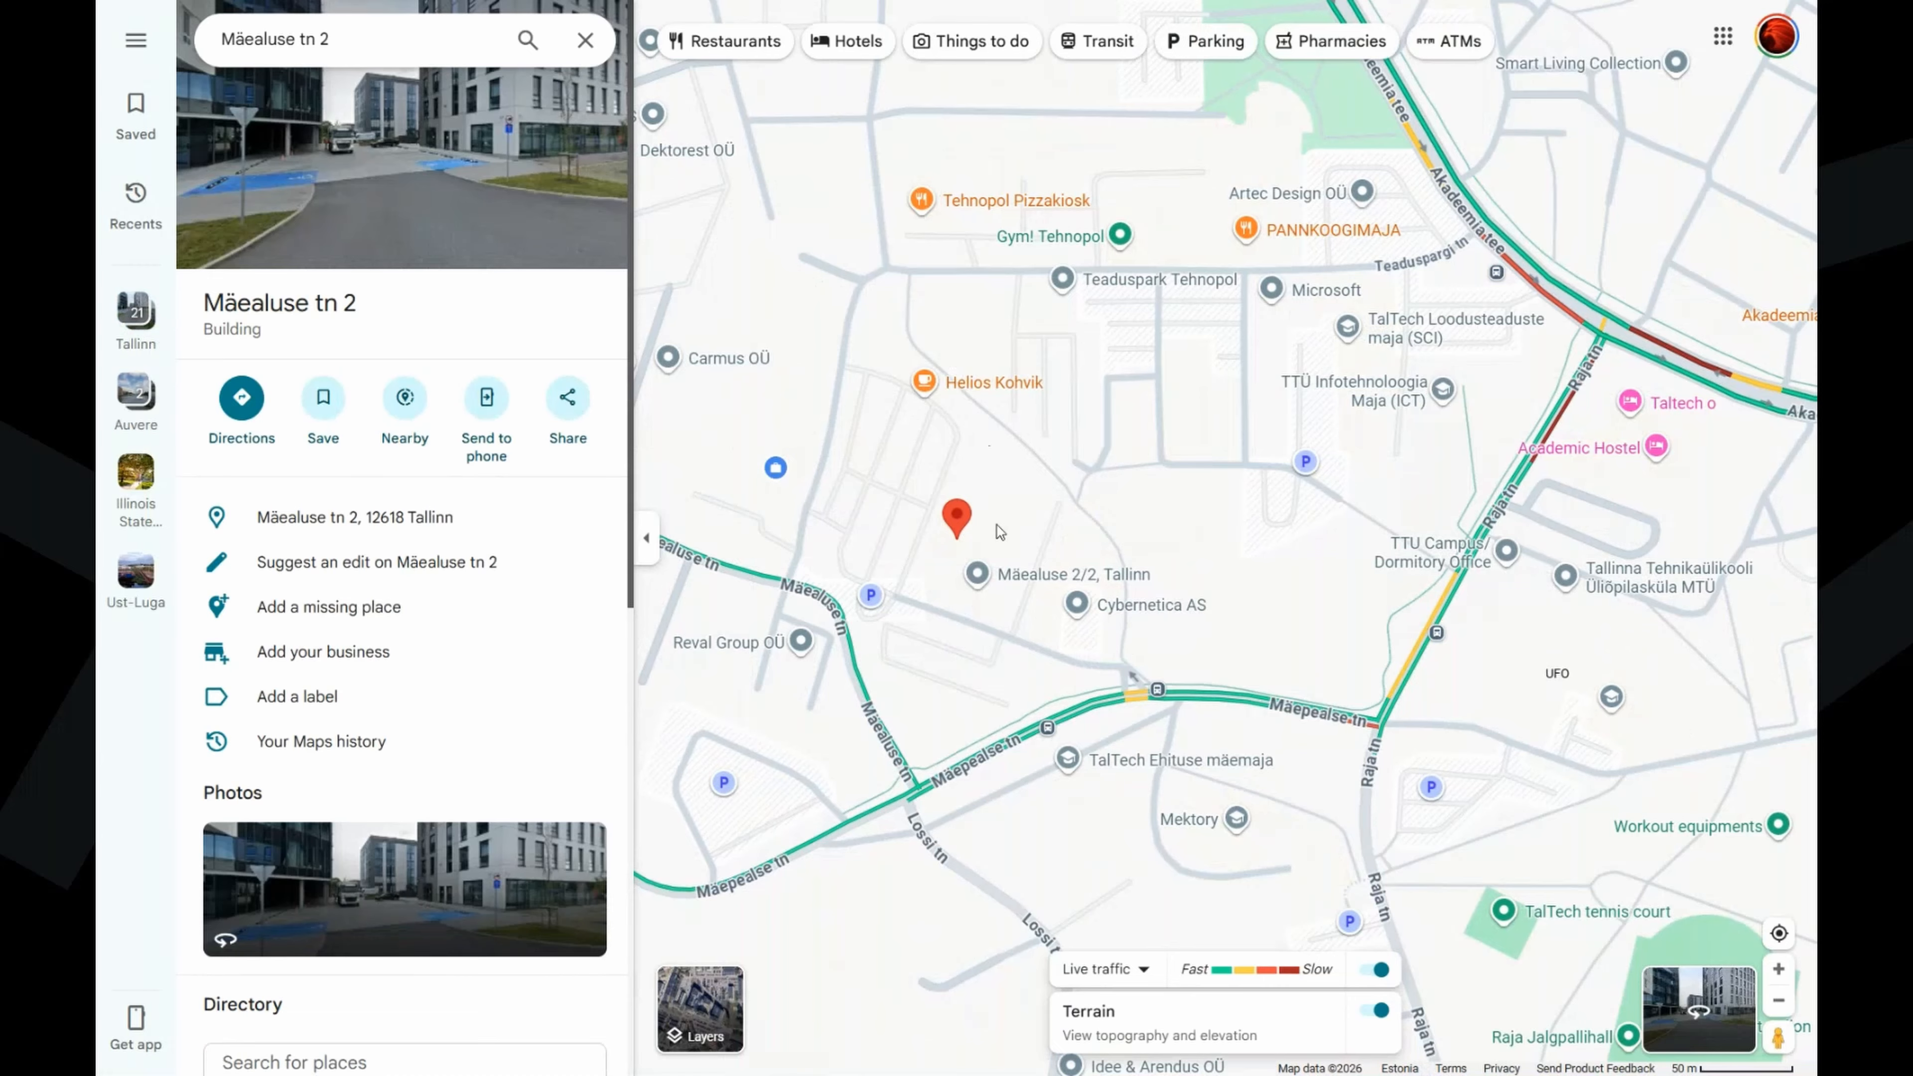
scroll(995, 550, "up", 5)
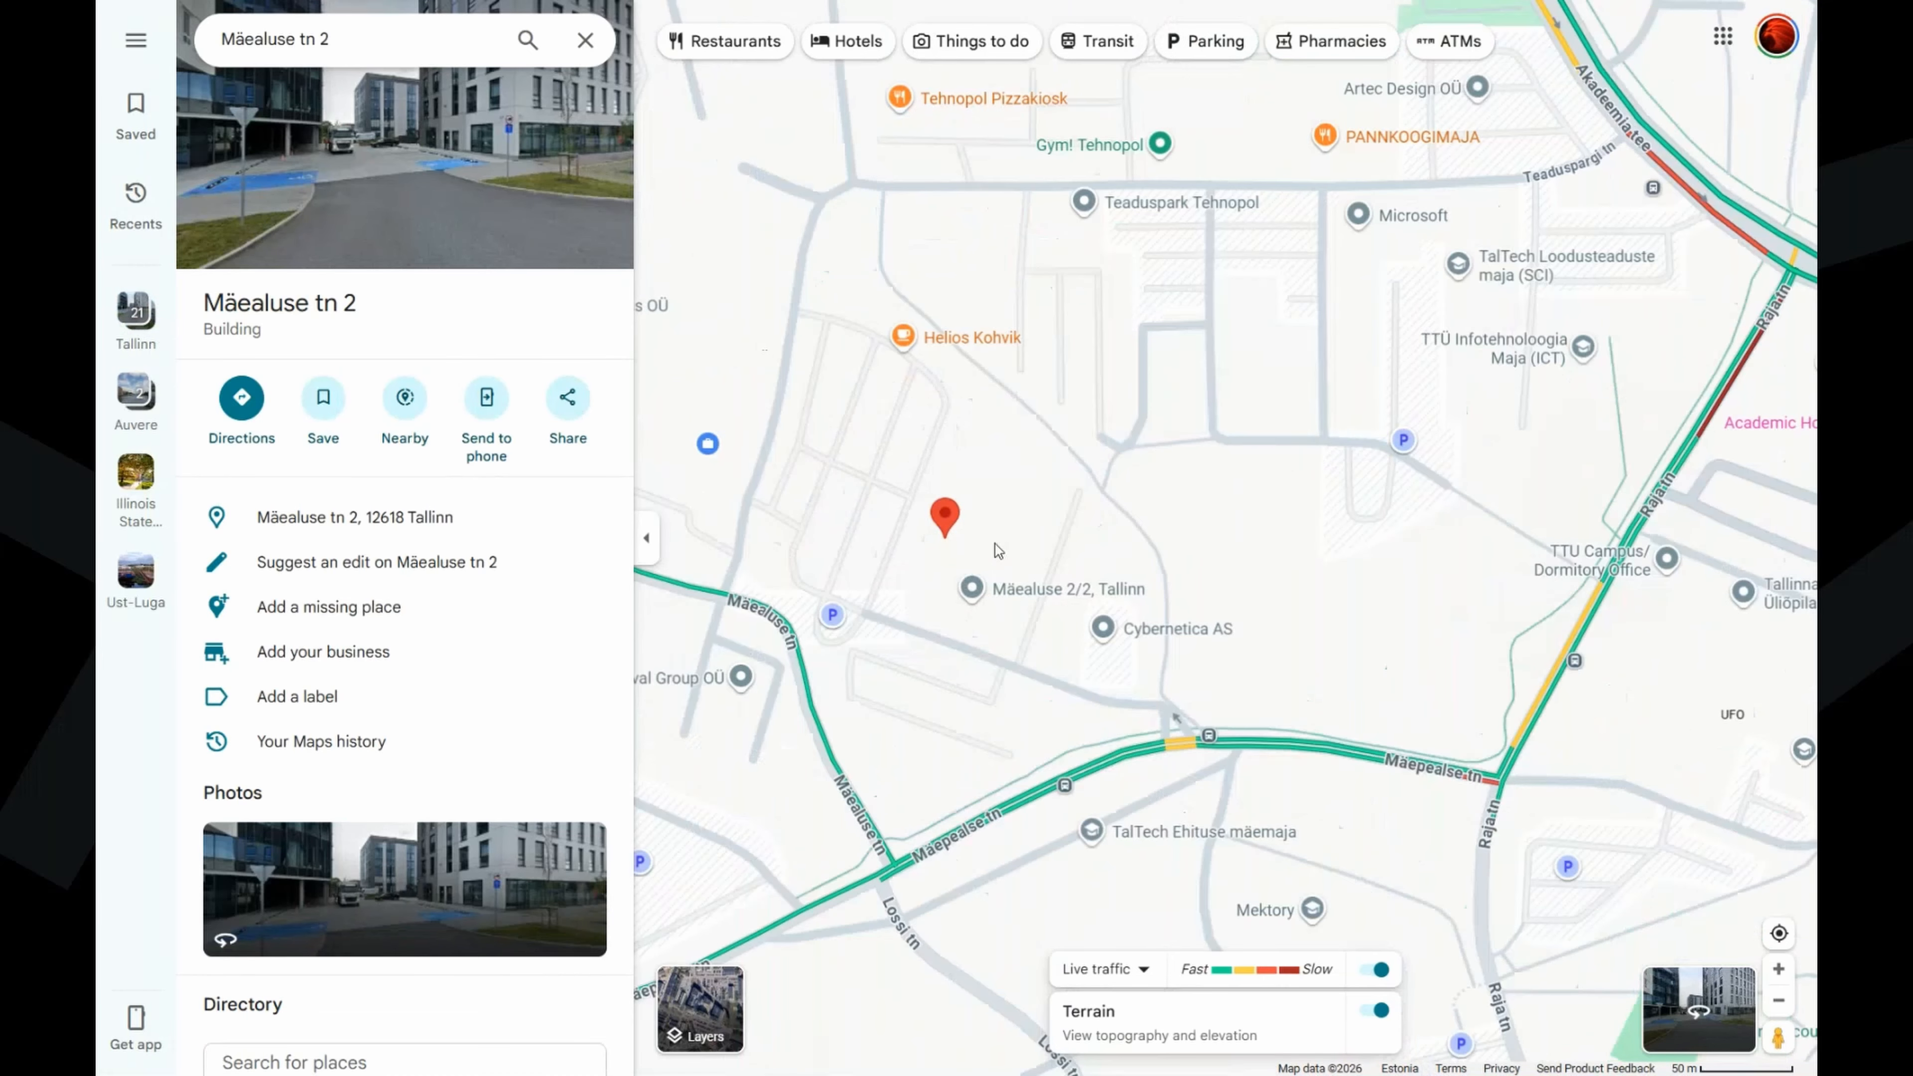
left_click_drag(970, 525, 1125, 561)
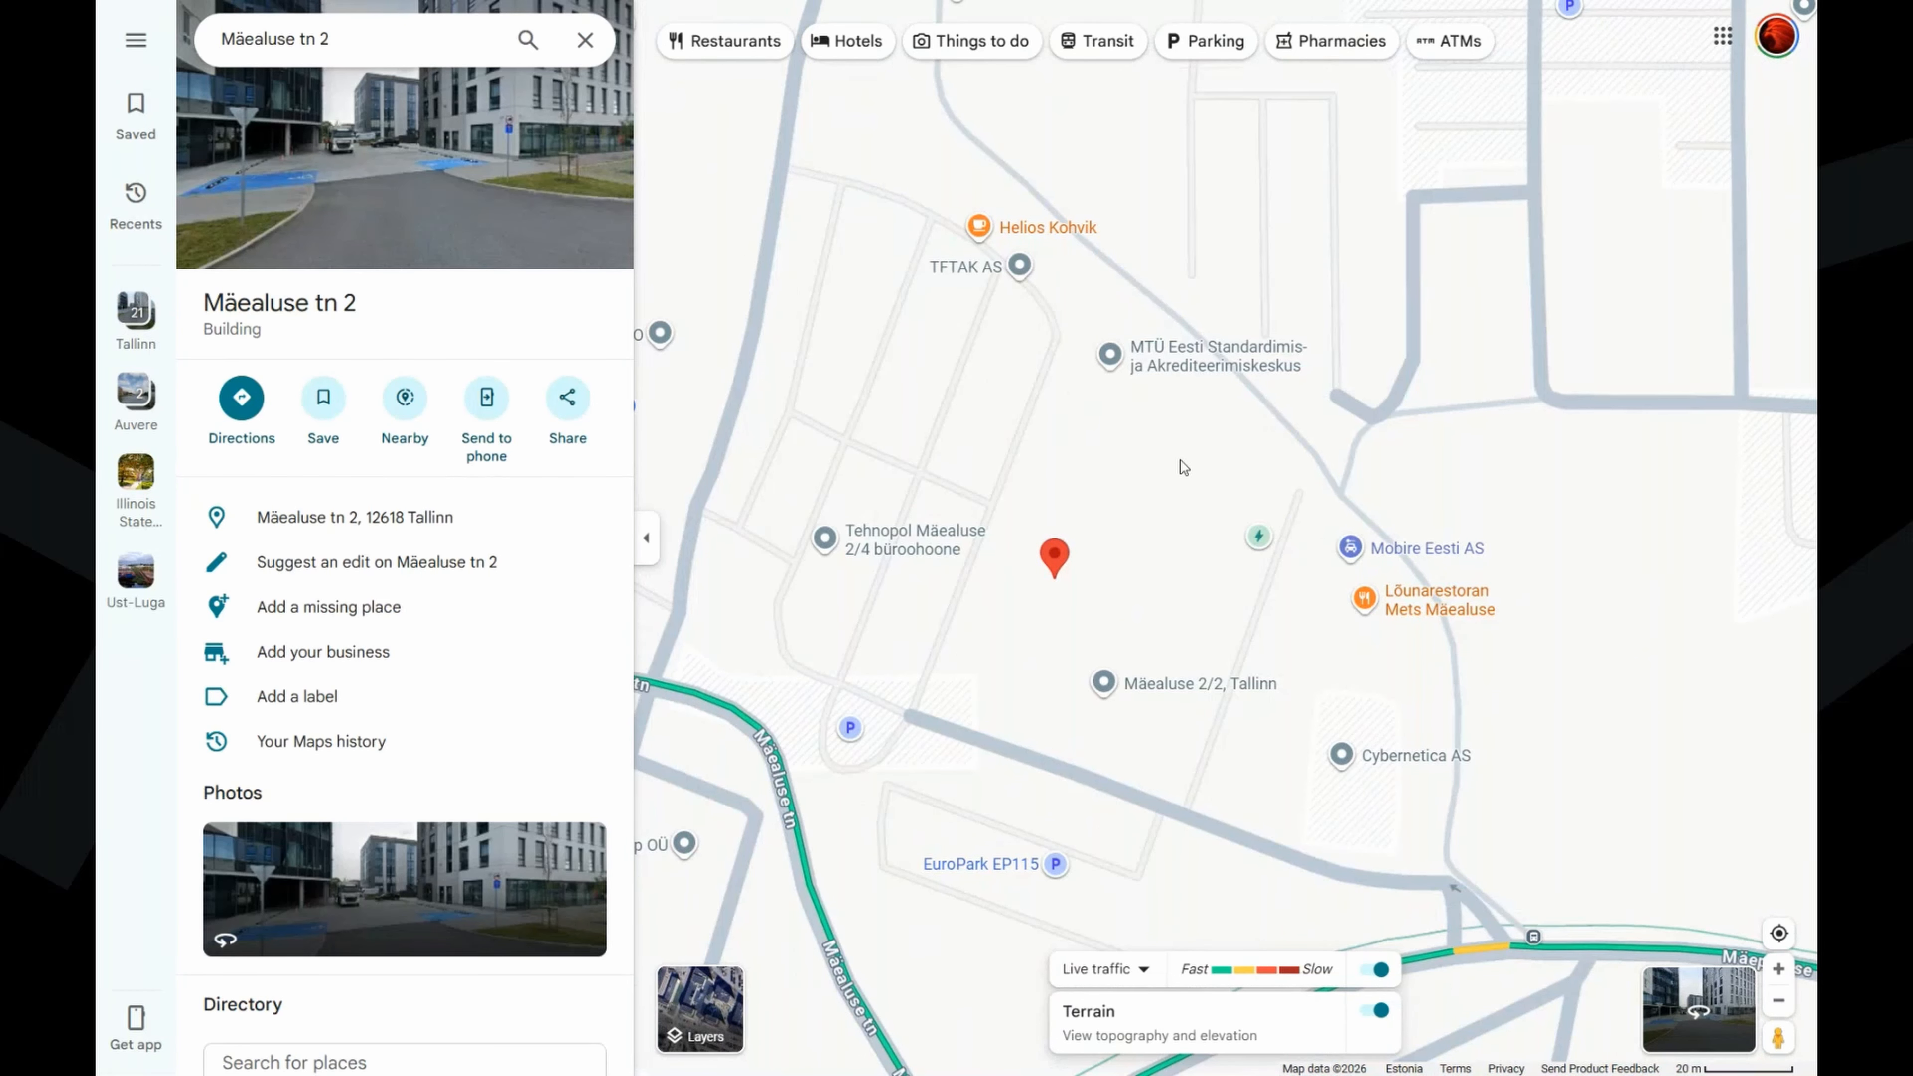
left_click_drag(1156, 481, 1164, 542)
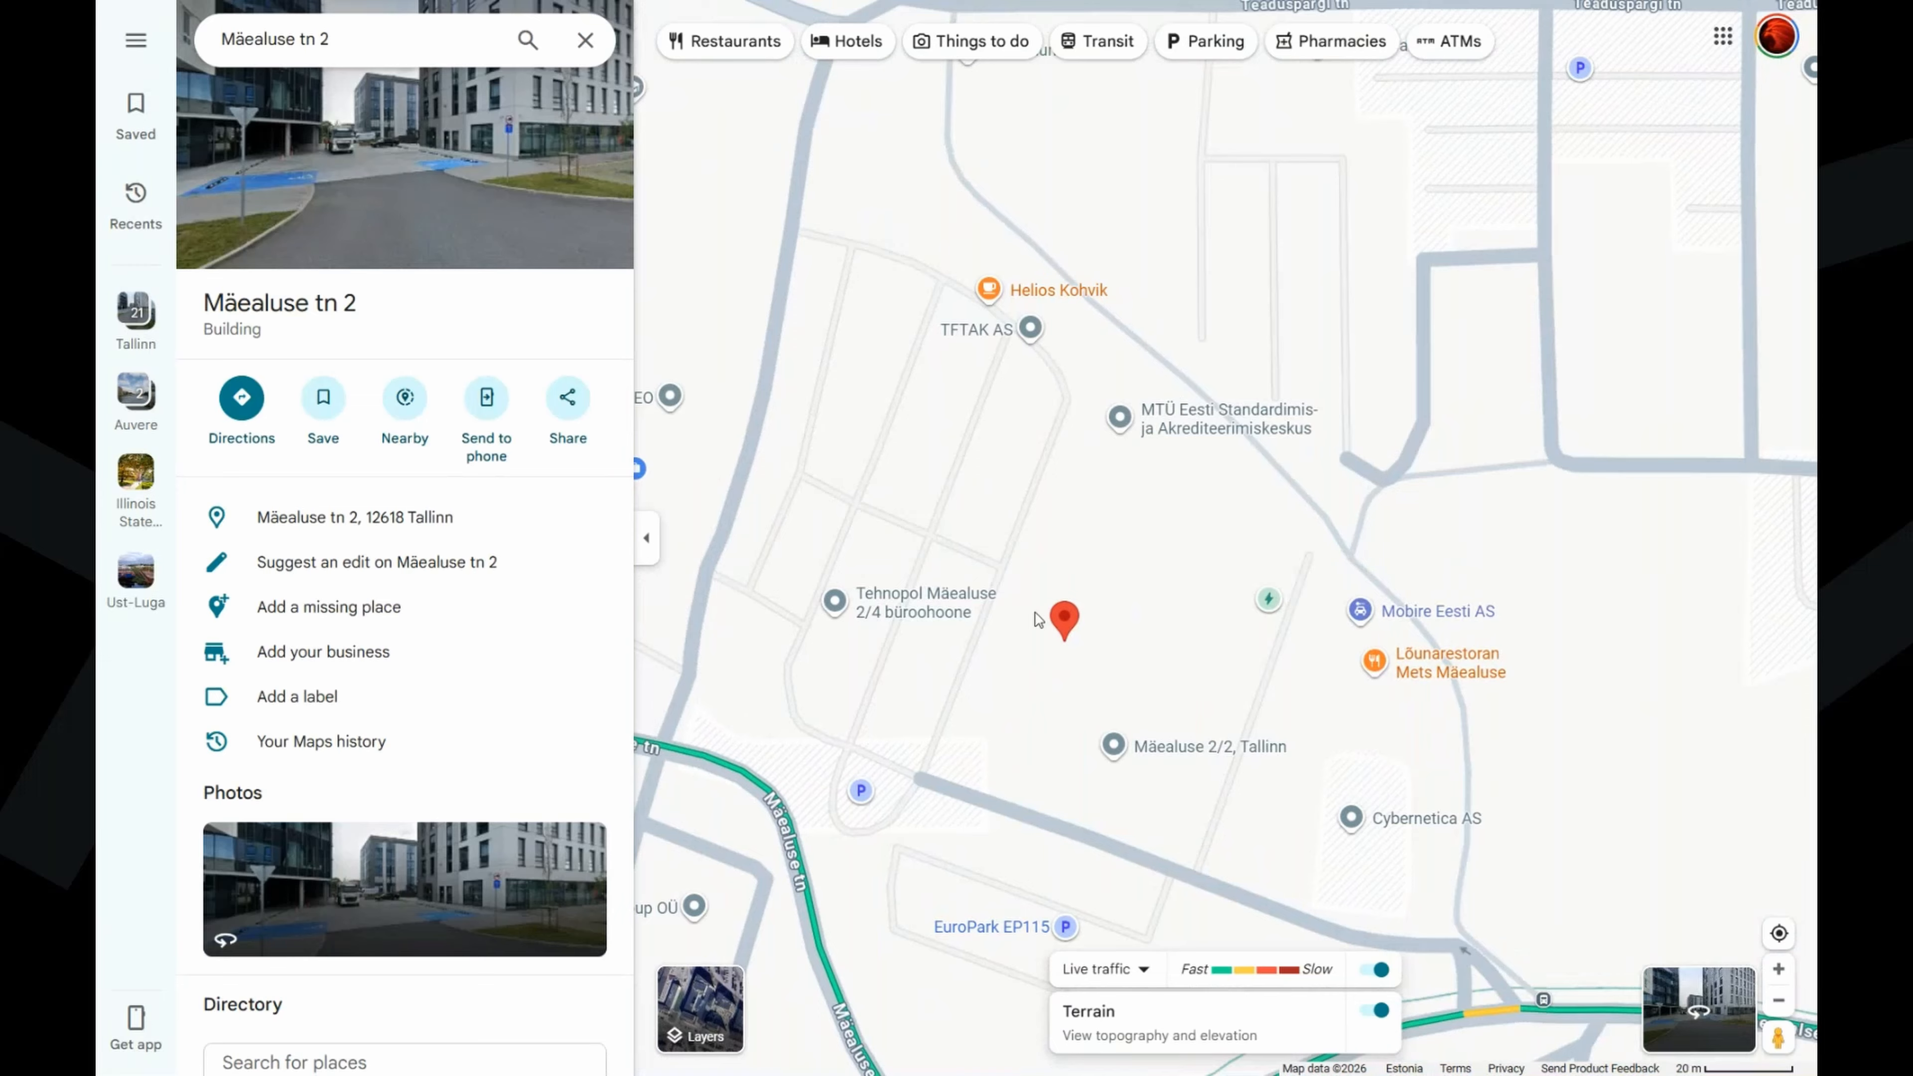
right_click(1183, 481)
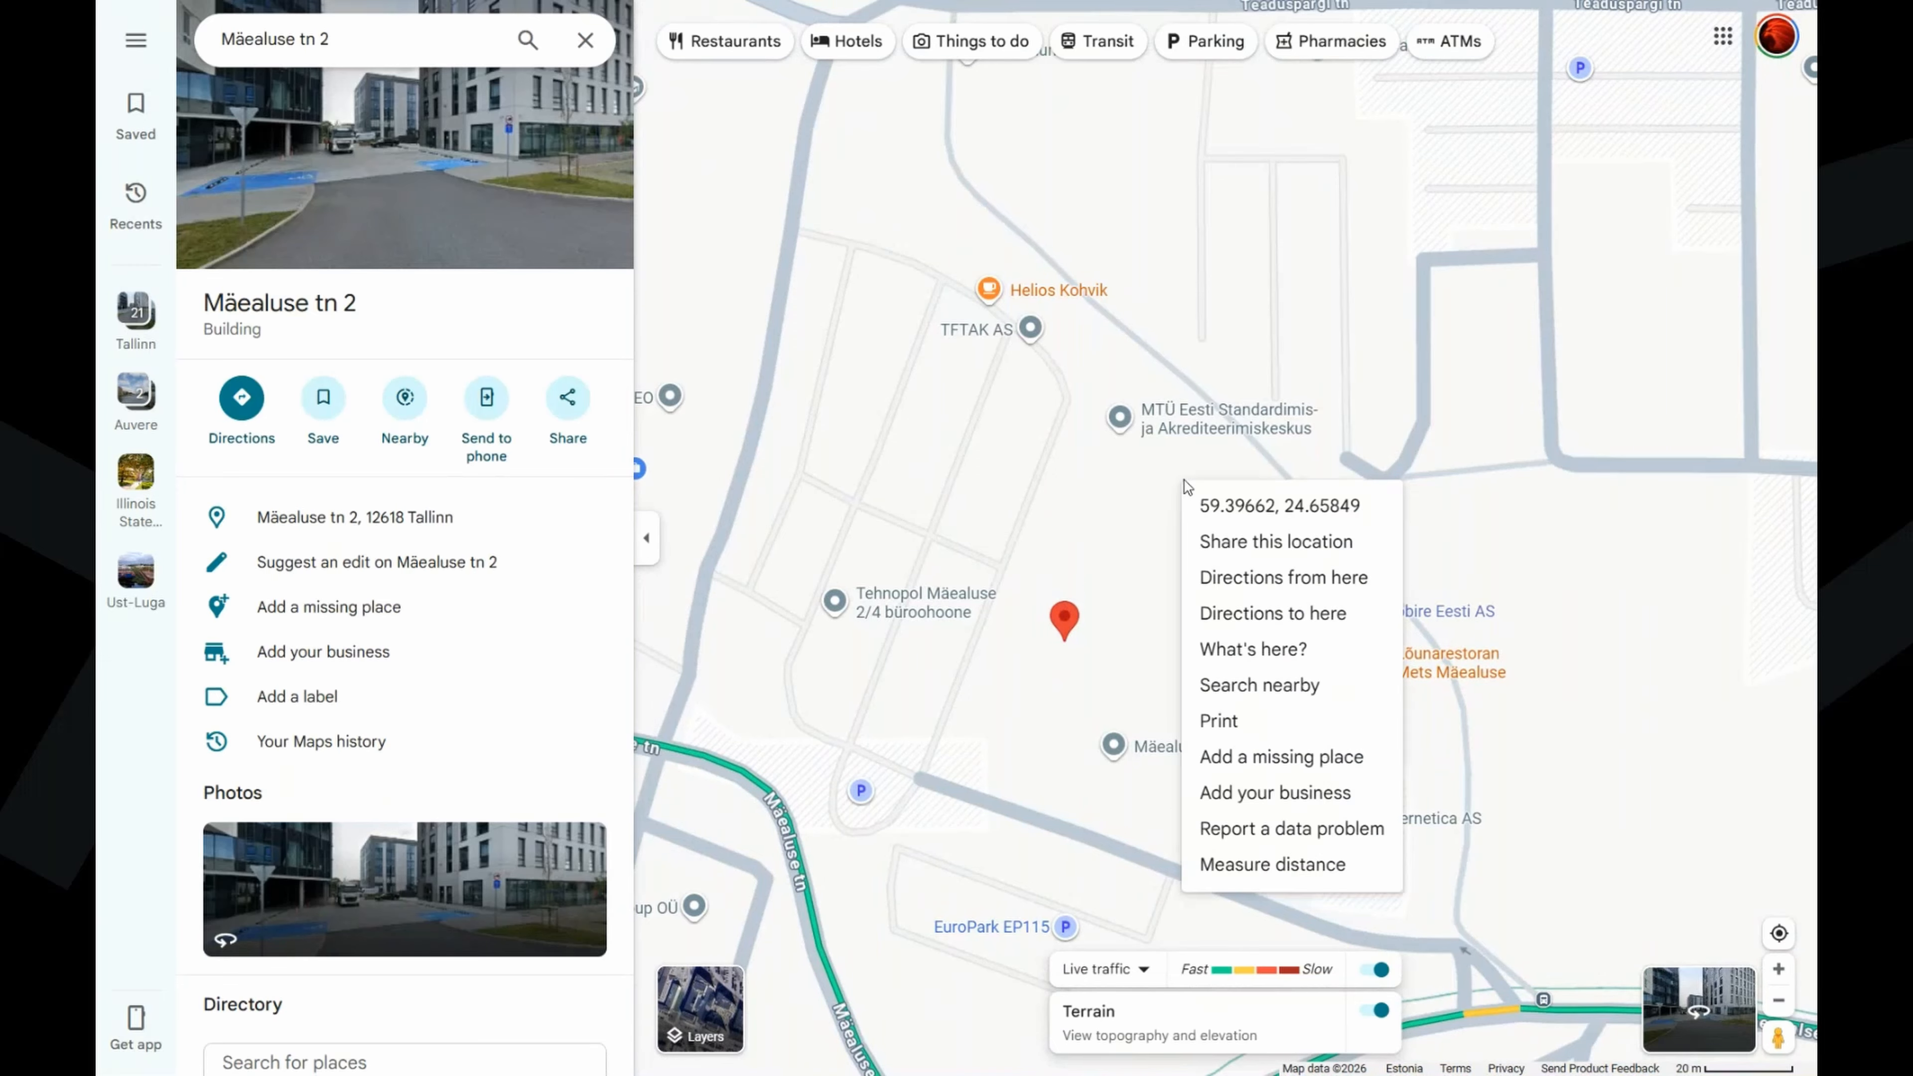
left_click(1235, 506)
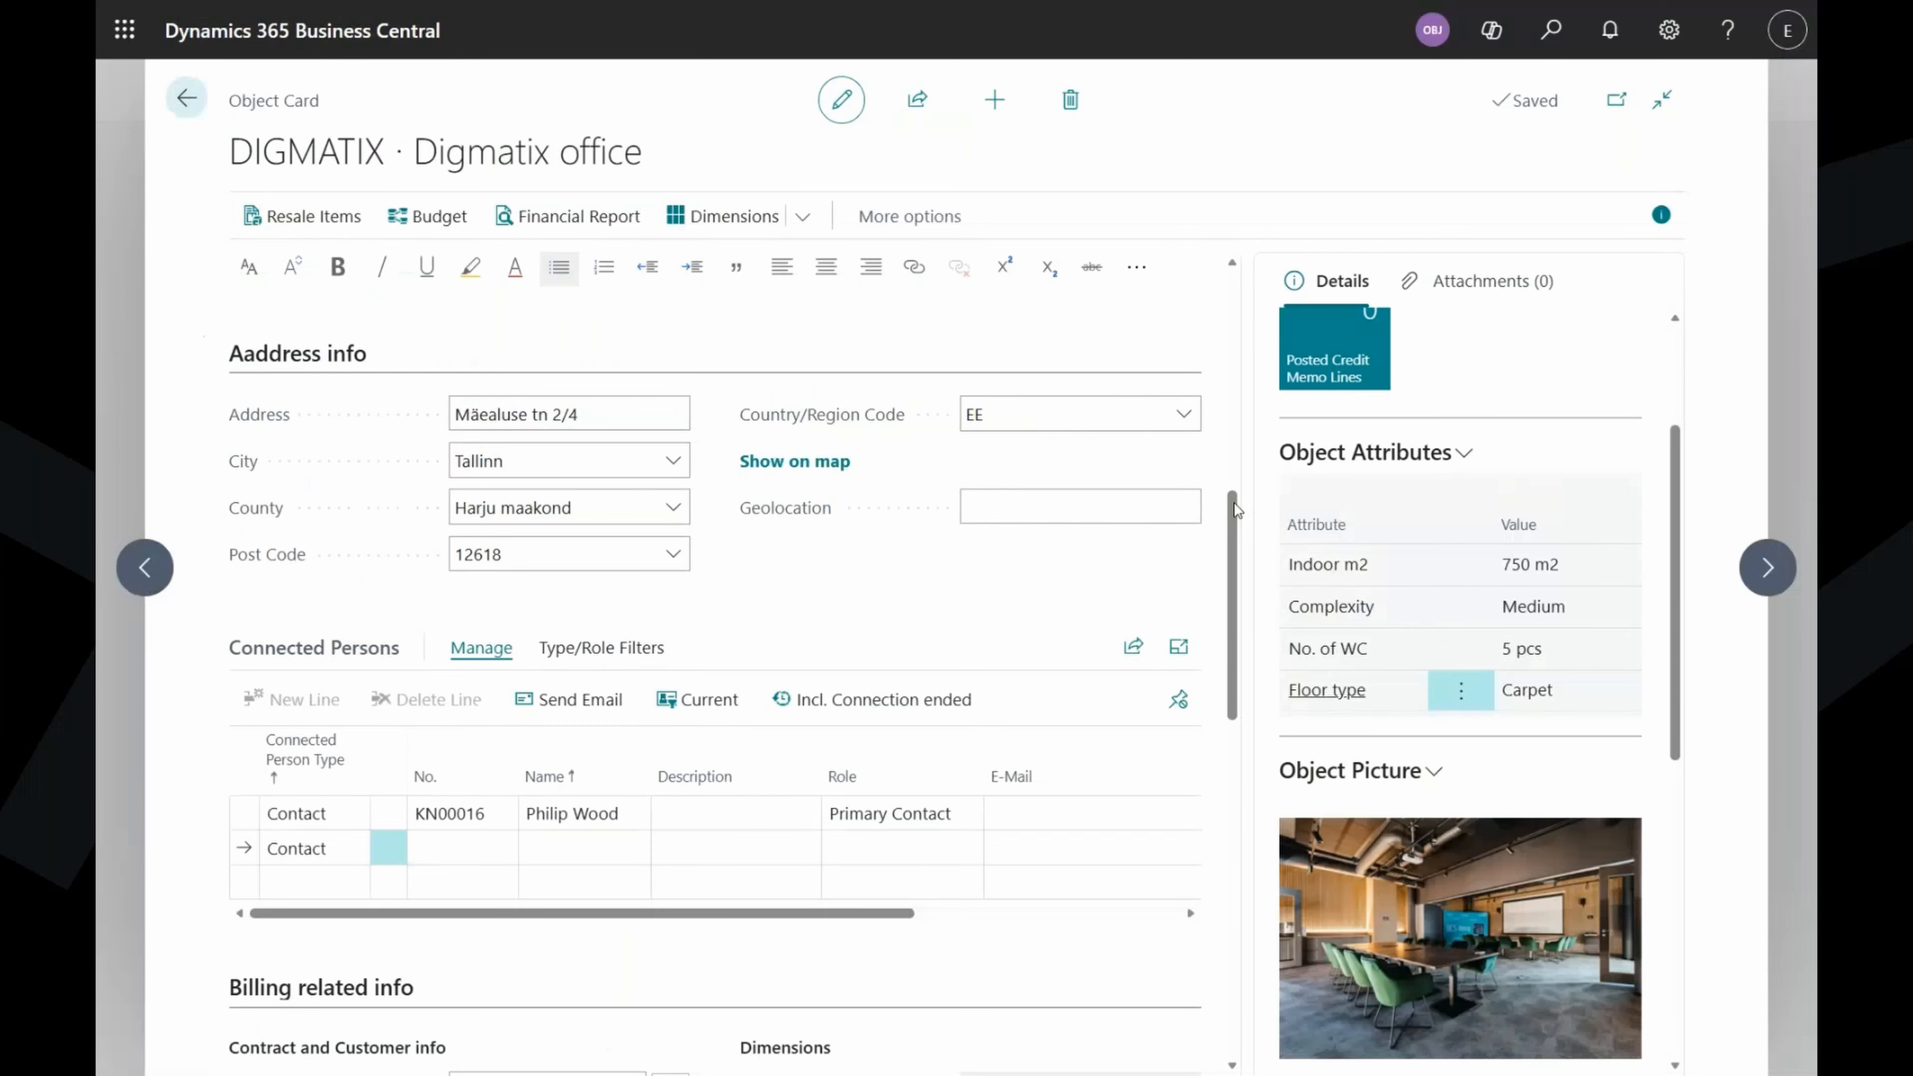
Paste 59.396624, 24.658493 into Geolocation and verify it on the map.
left_click(1071, 507)
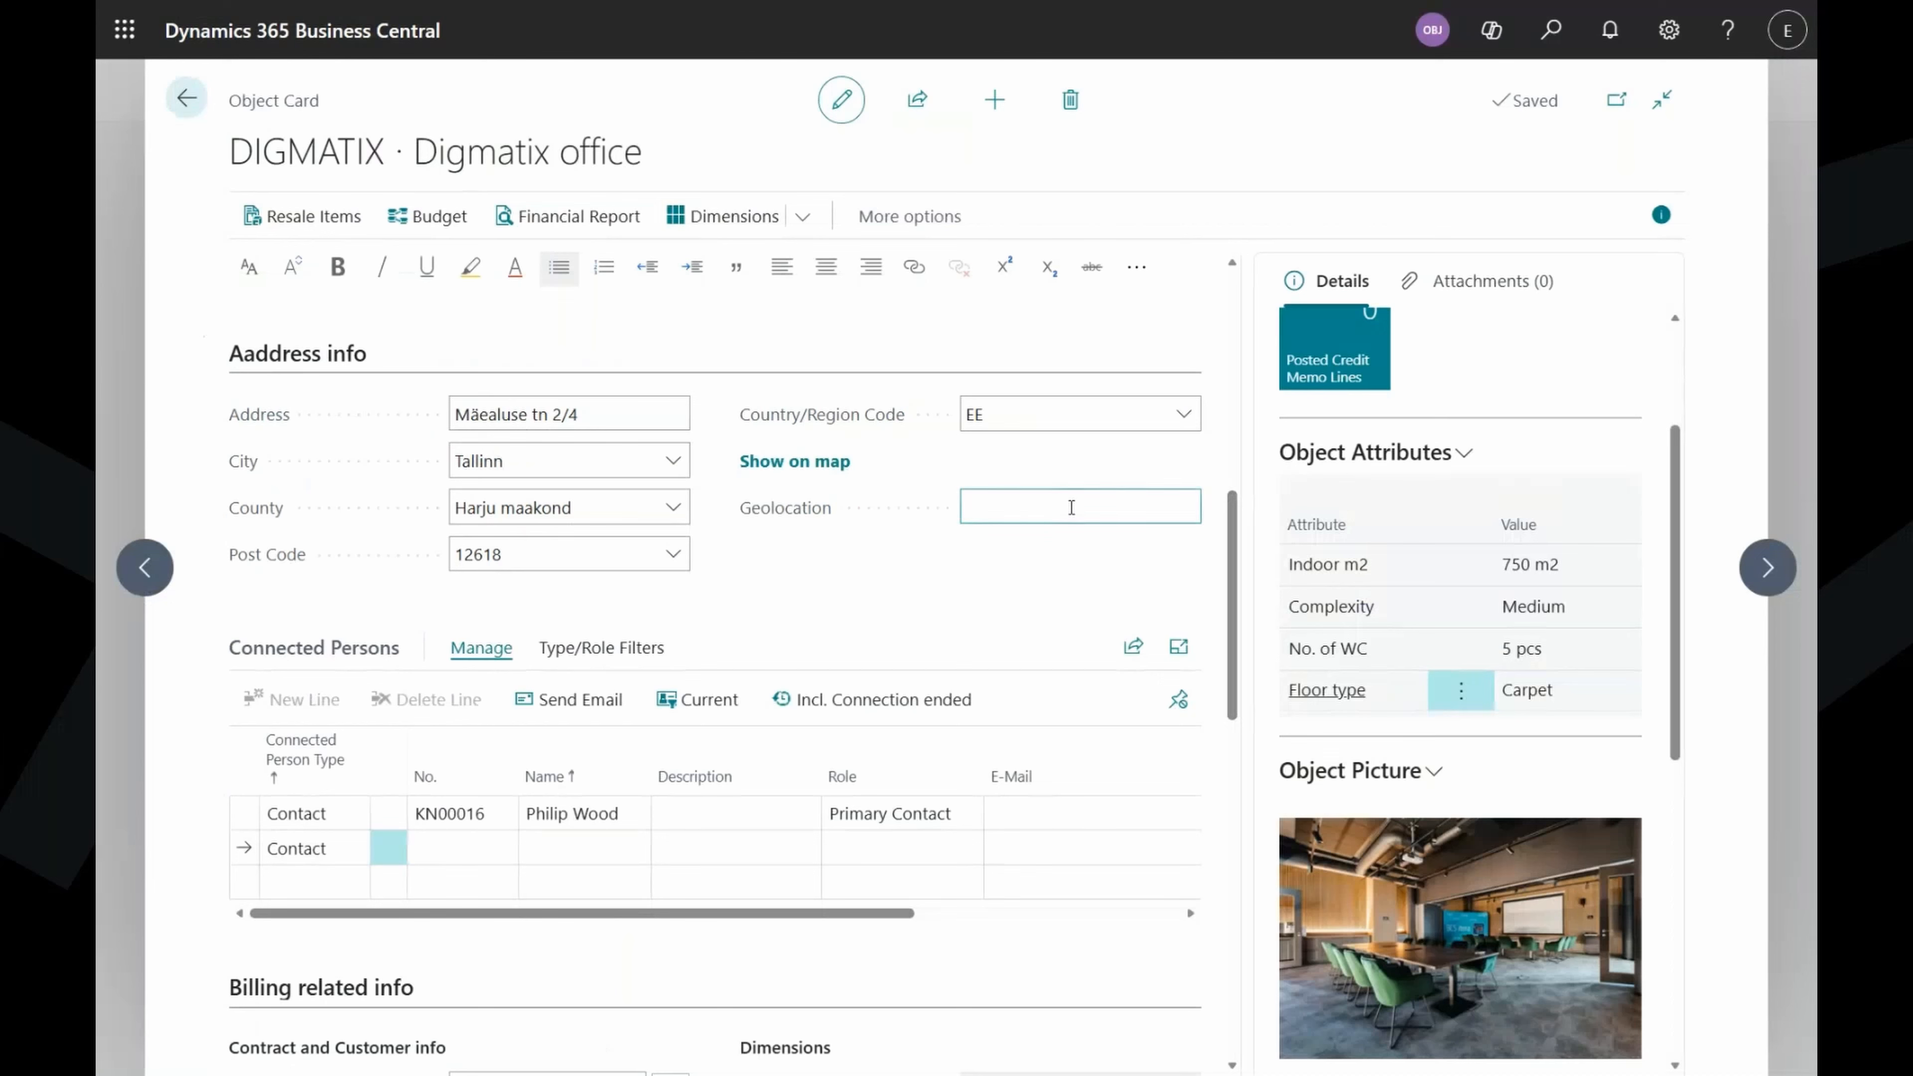
key("ctrl+v")
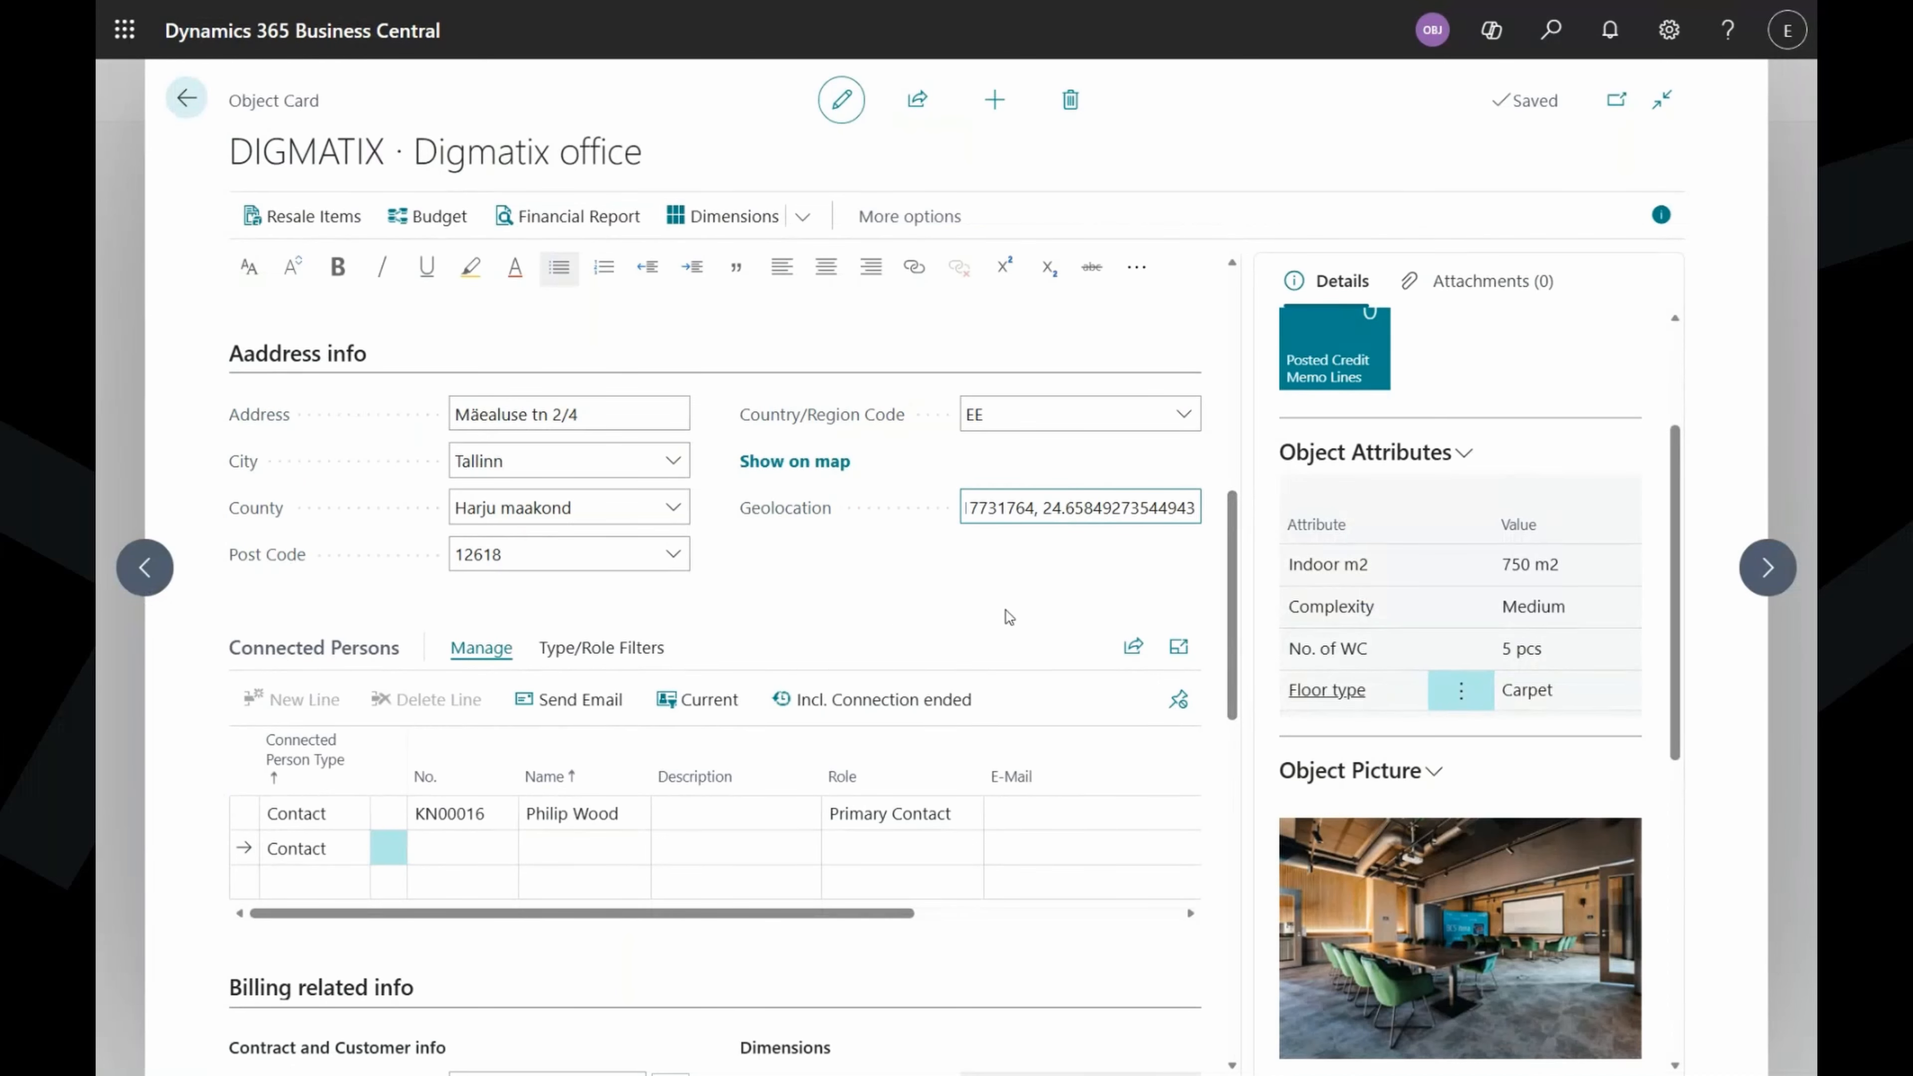
left_click(1005, 611)
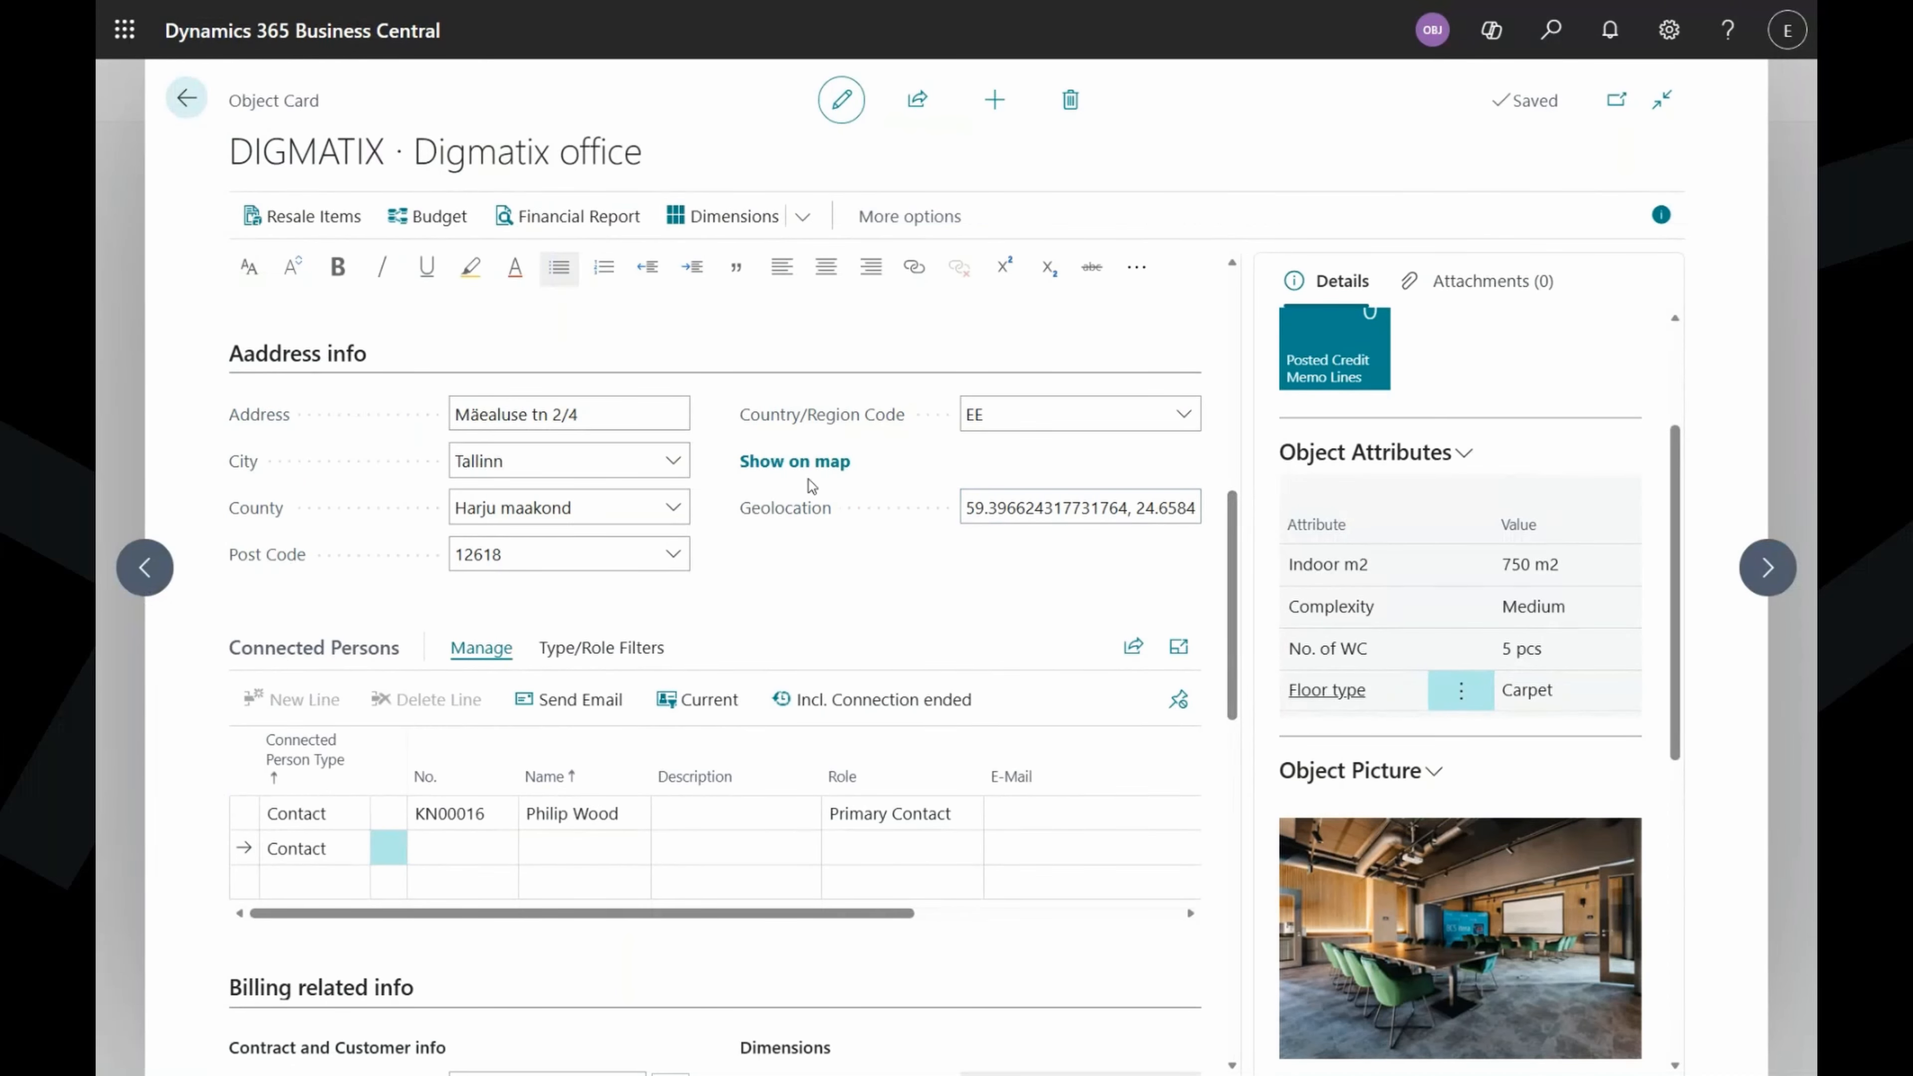
left_click(808, 463)
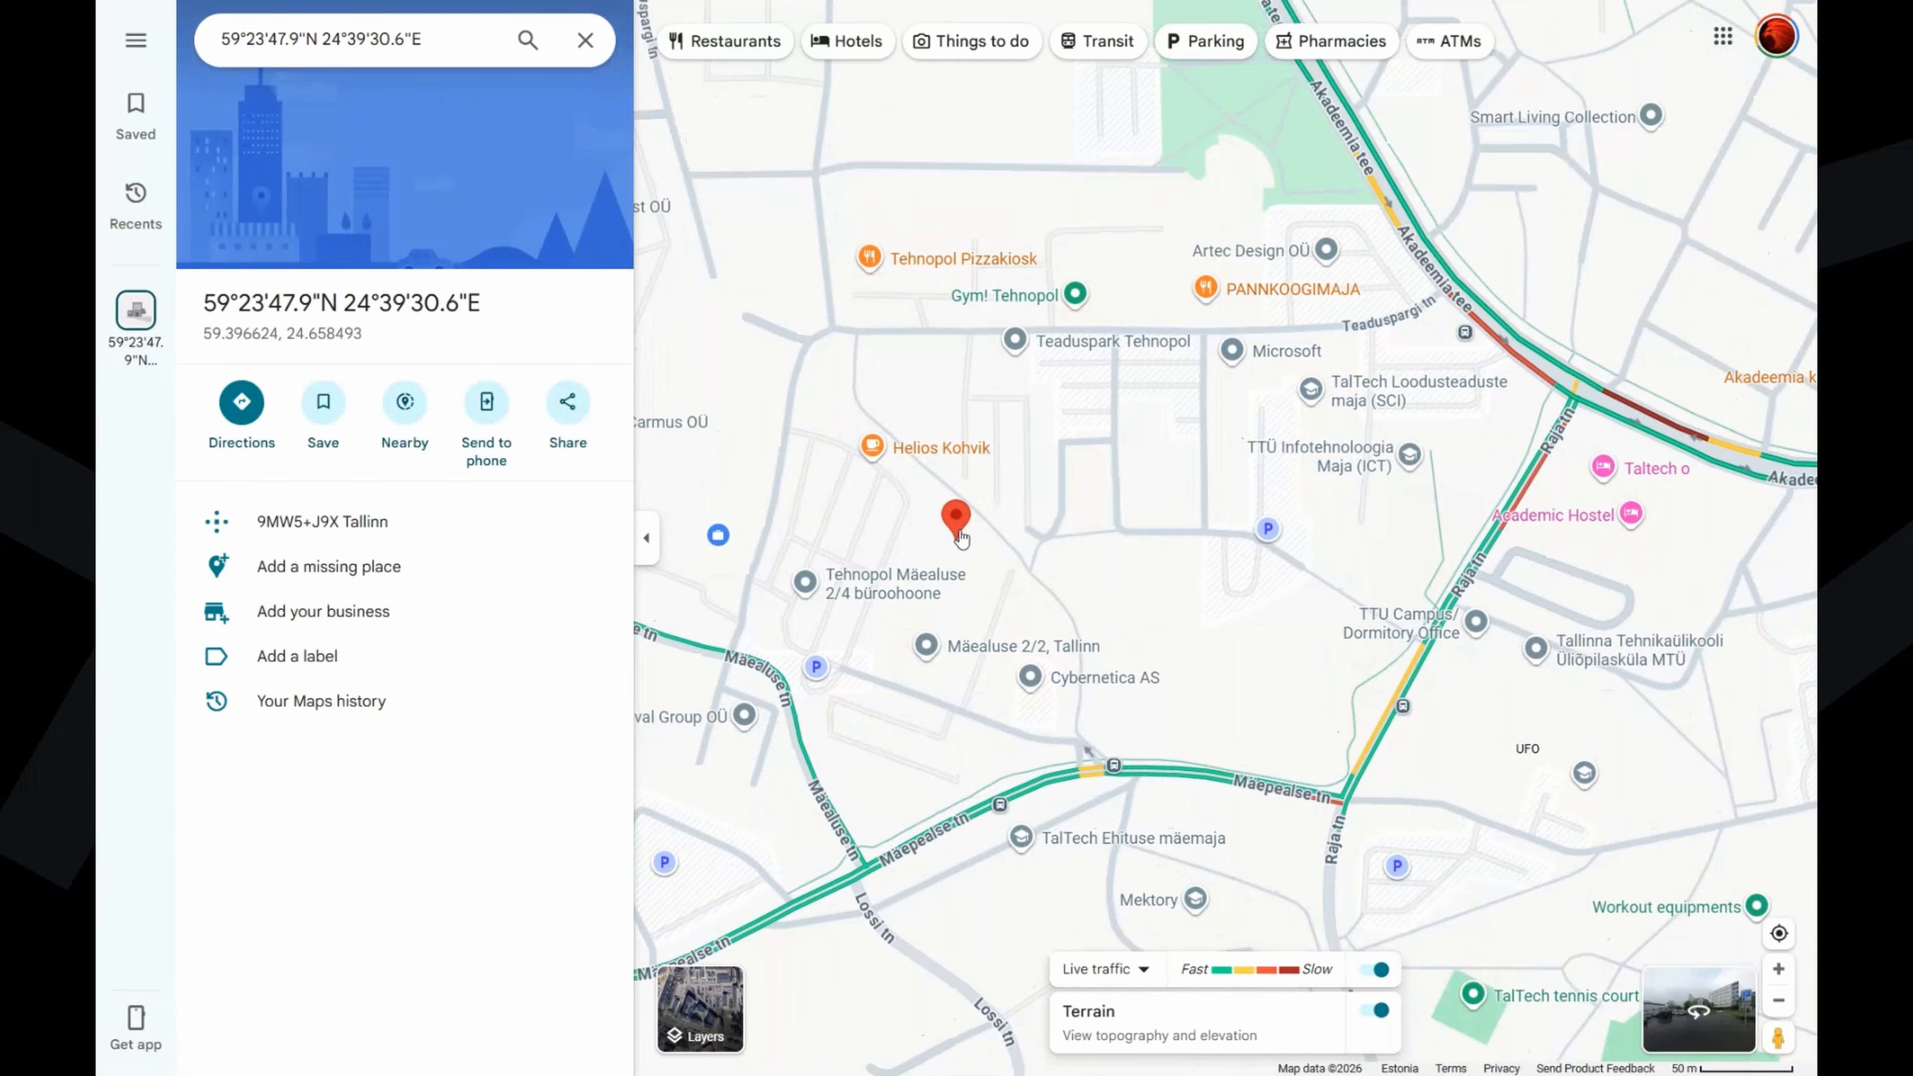
scroll(959, 536, "up", 3)
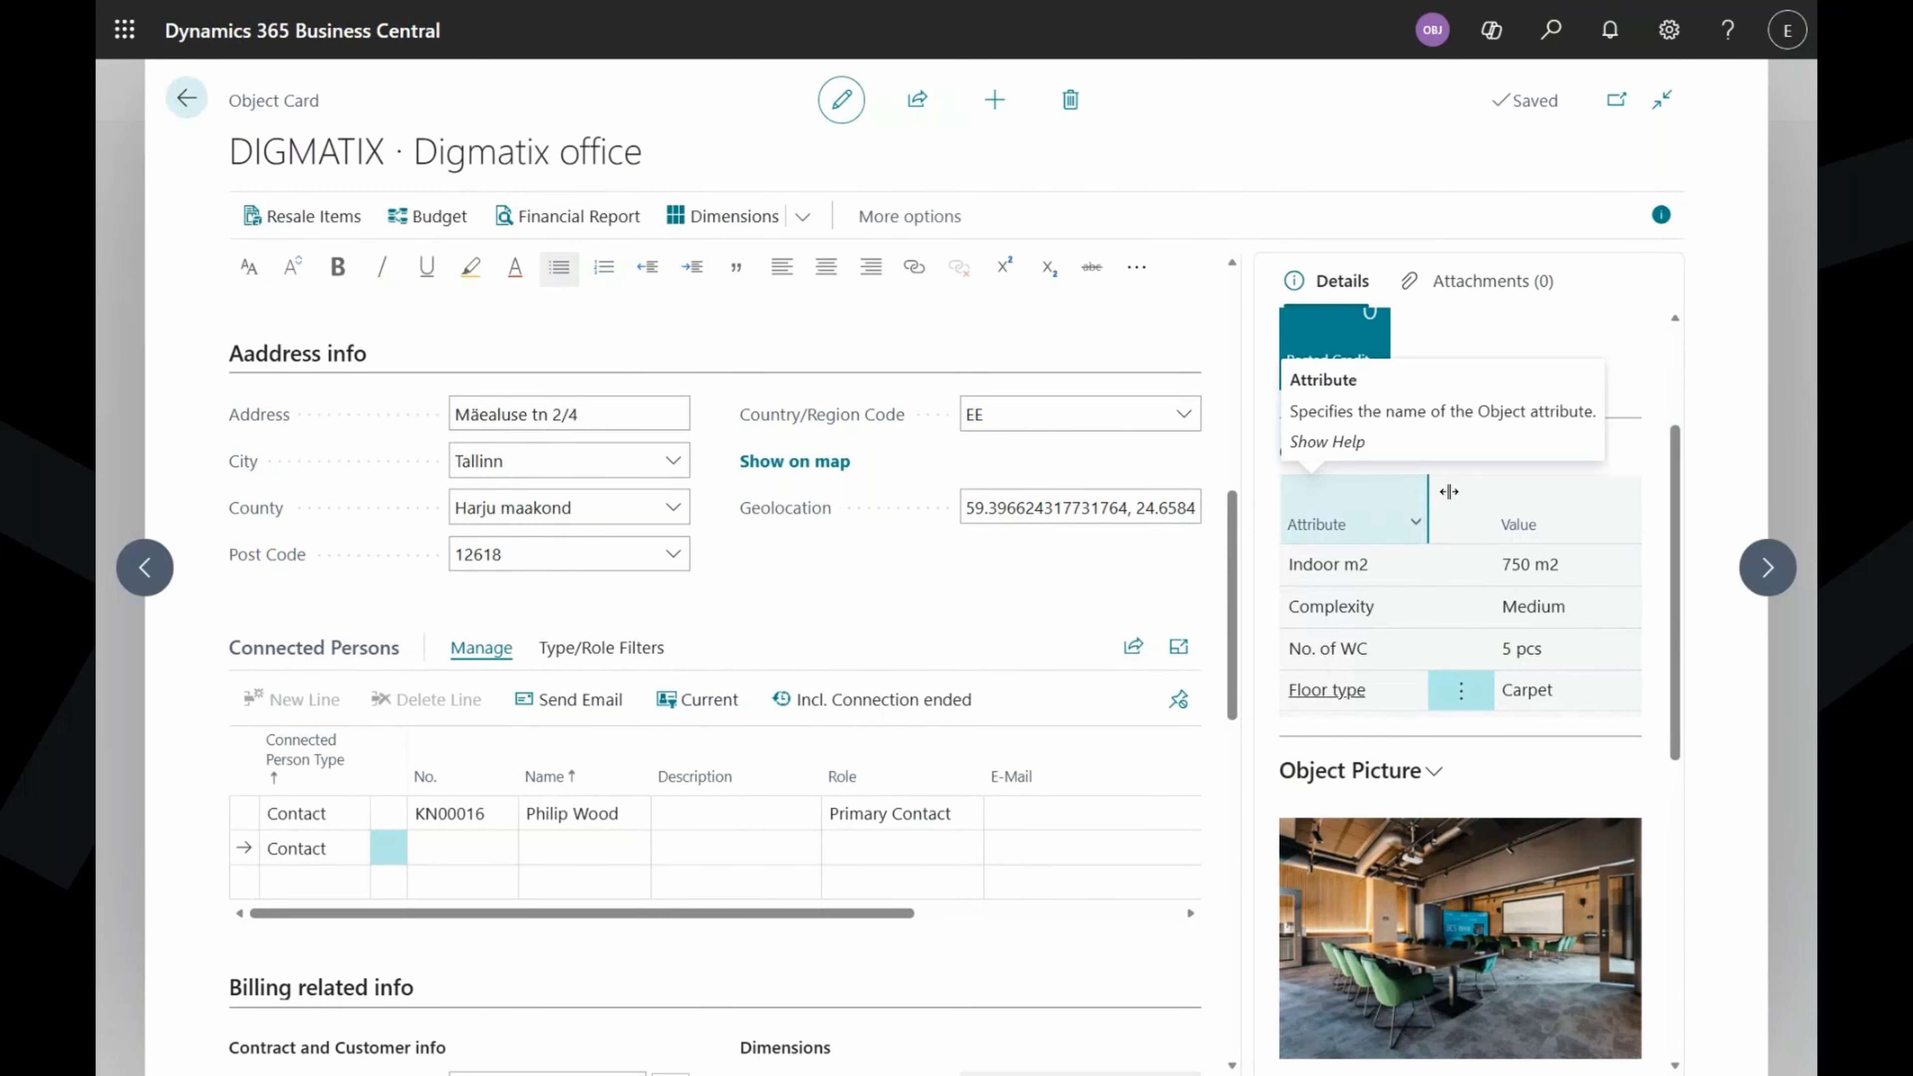
Connect the Object Manager employee to the object, starting 01.04.2026.
scroll(1025, 562, "down", 4)
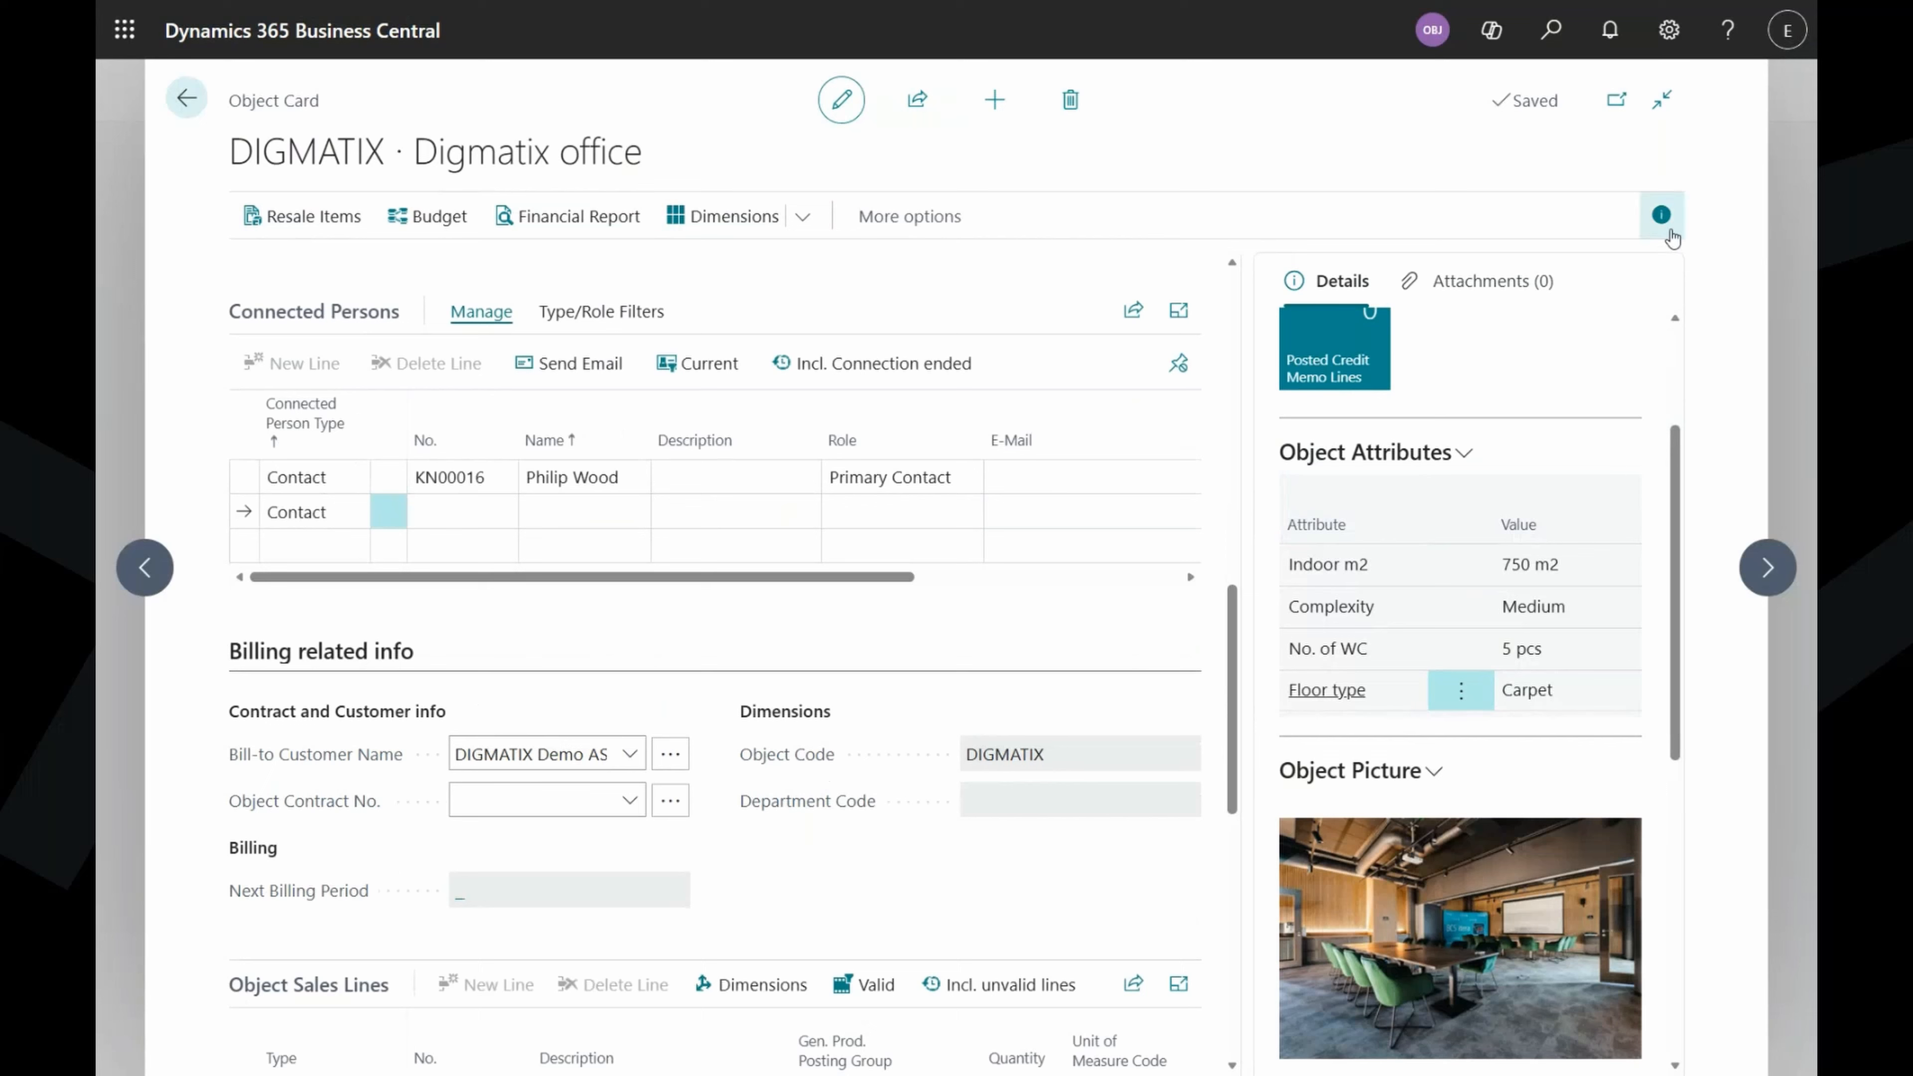
left_click(1661, 216)
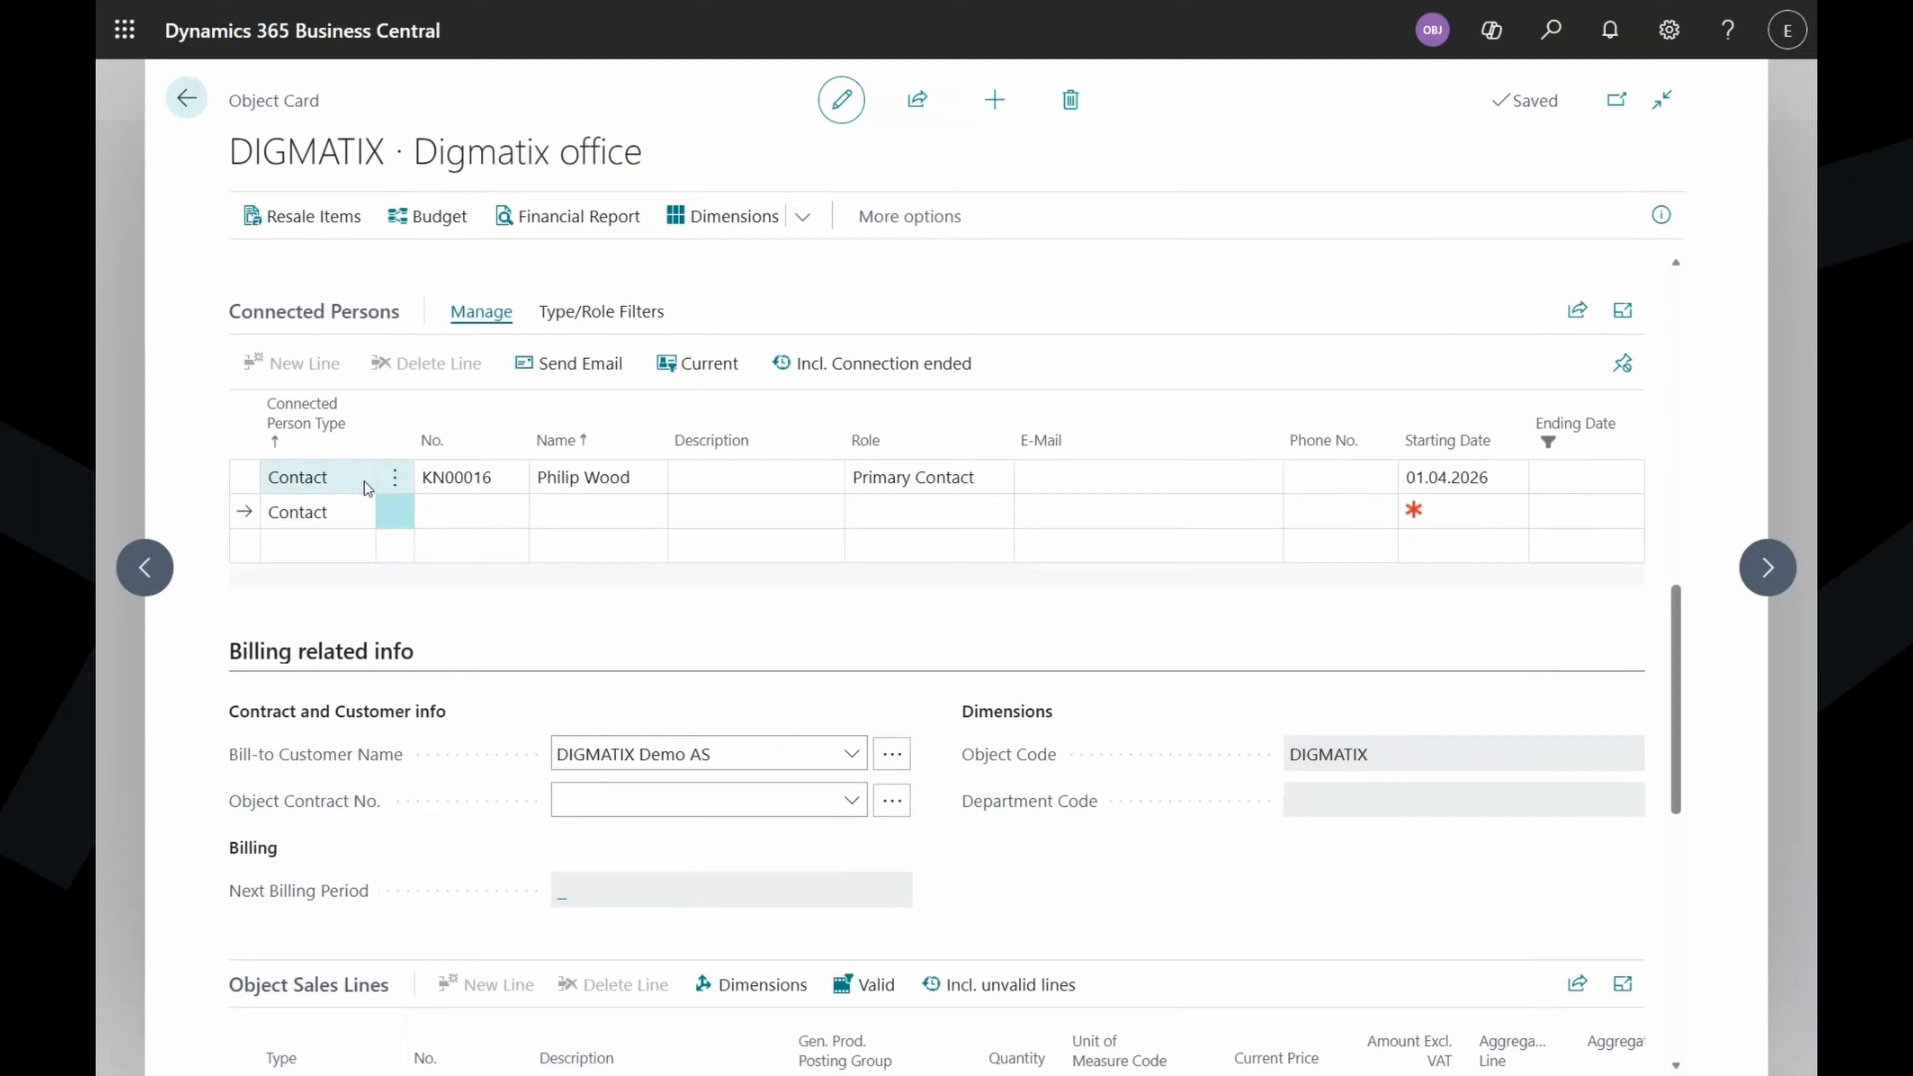
left_click(348, 522)
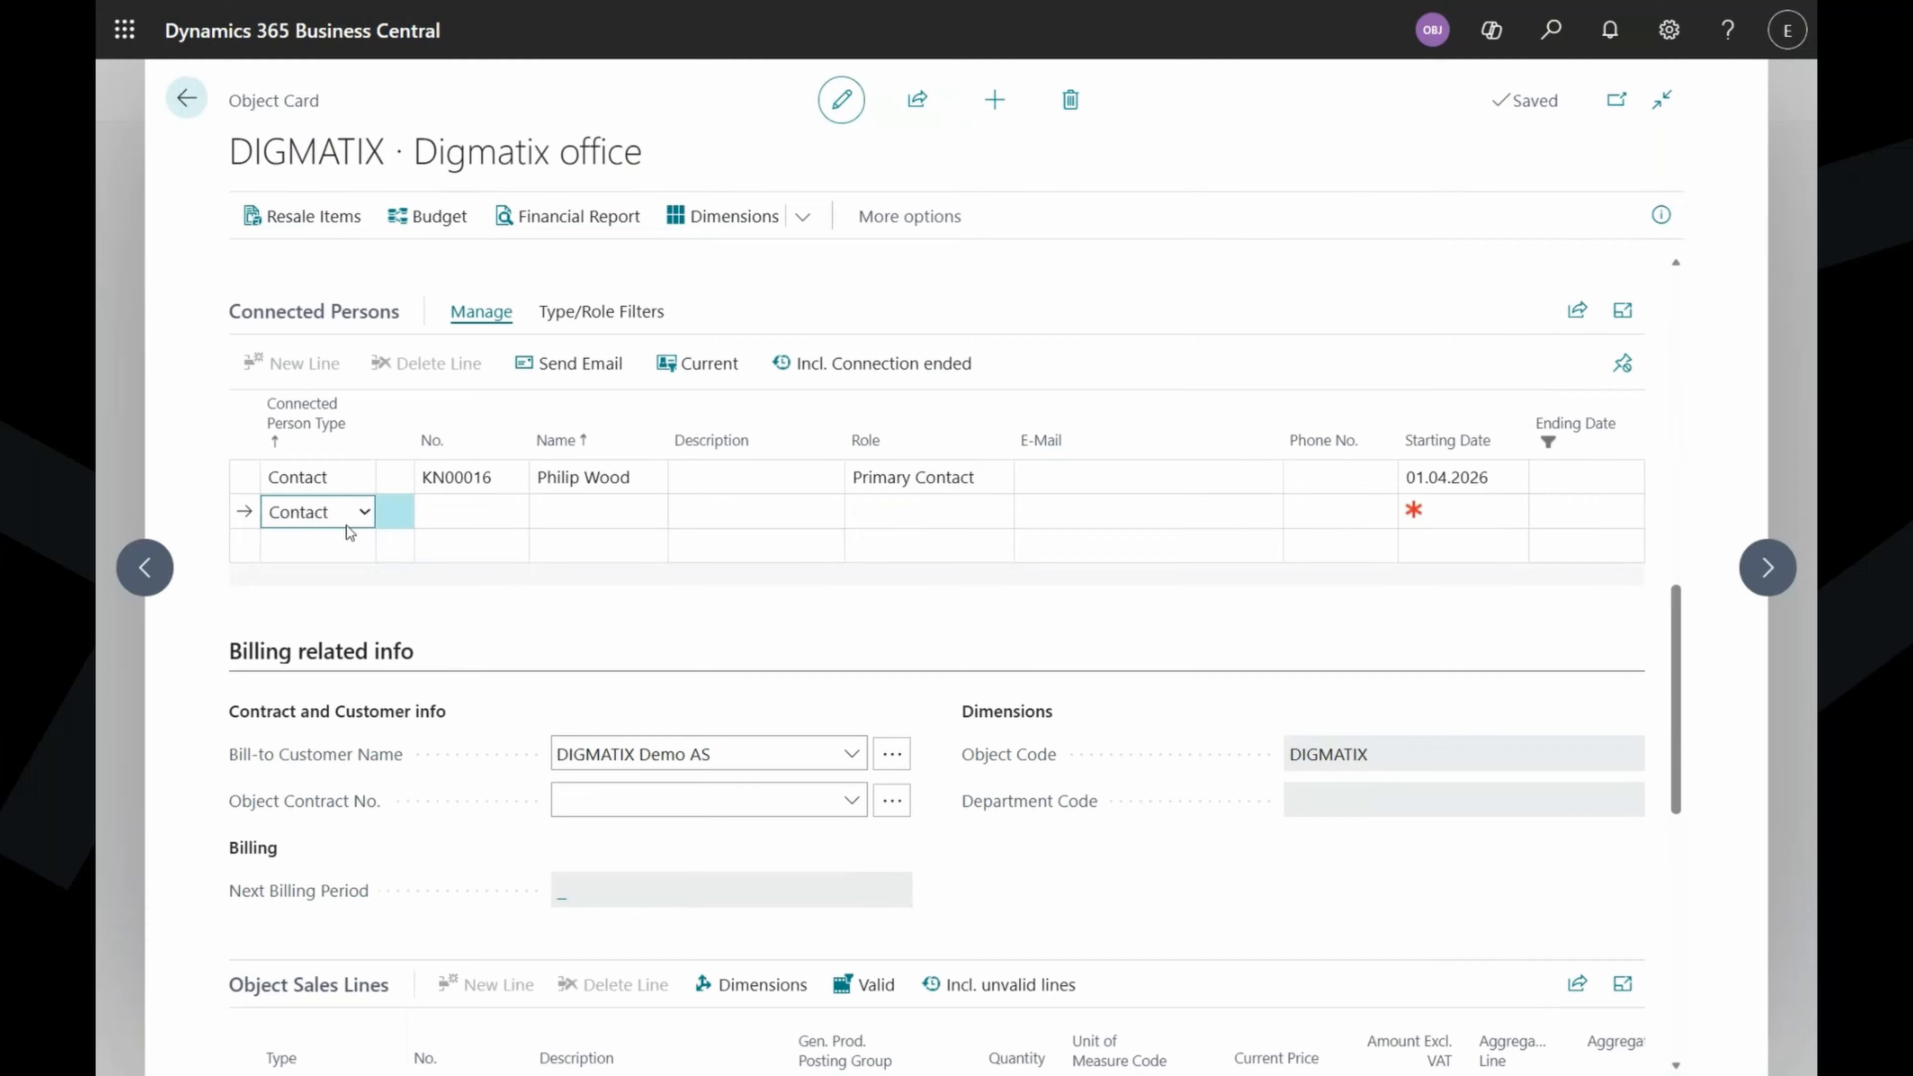
left_click(345, 580)
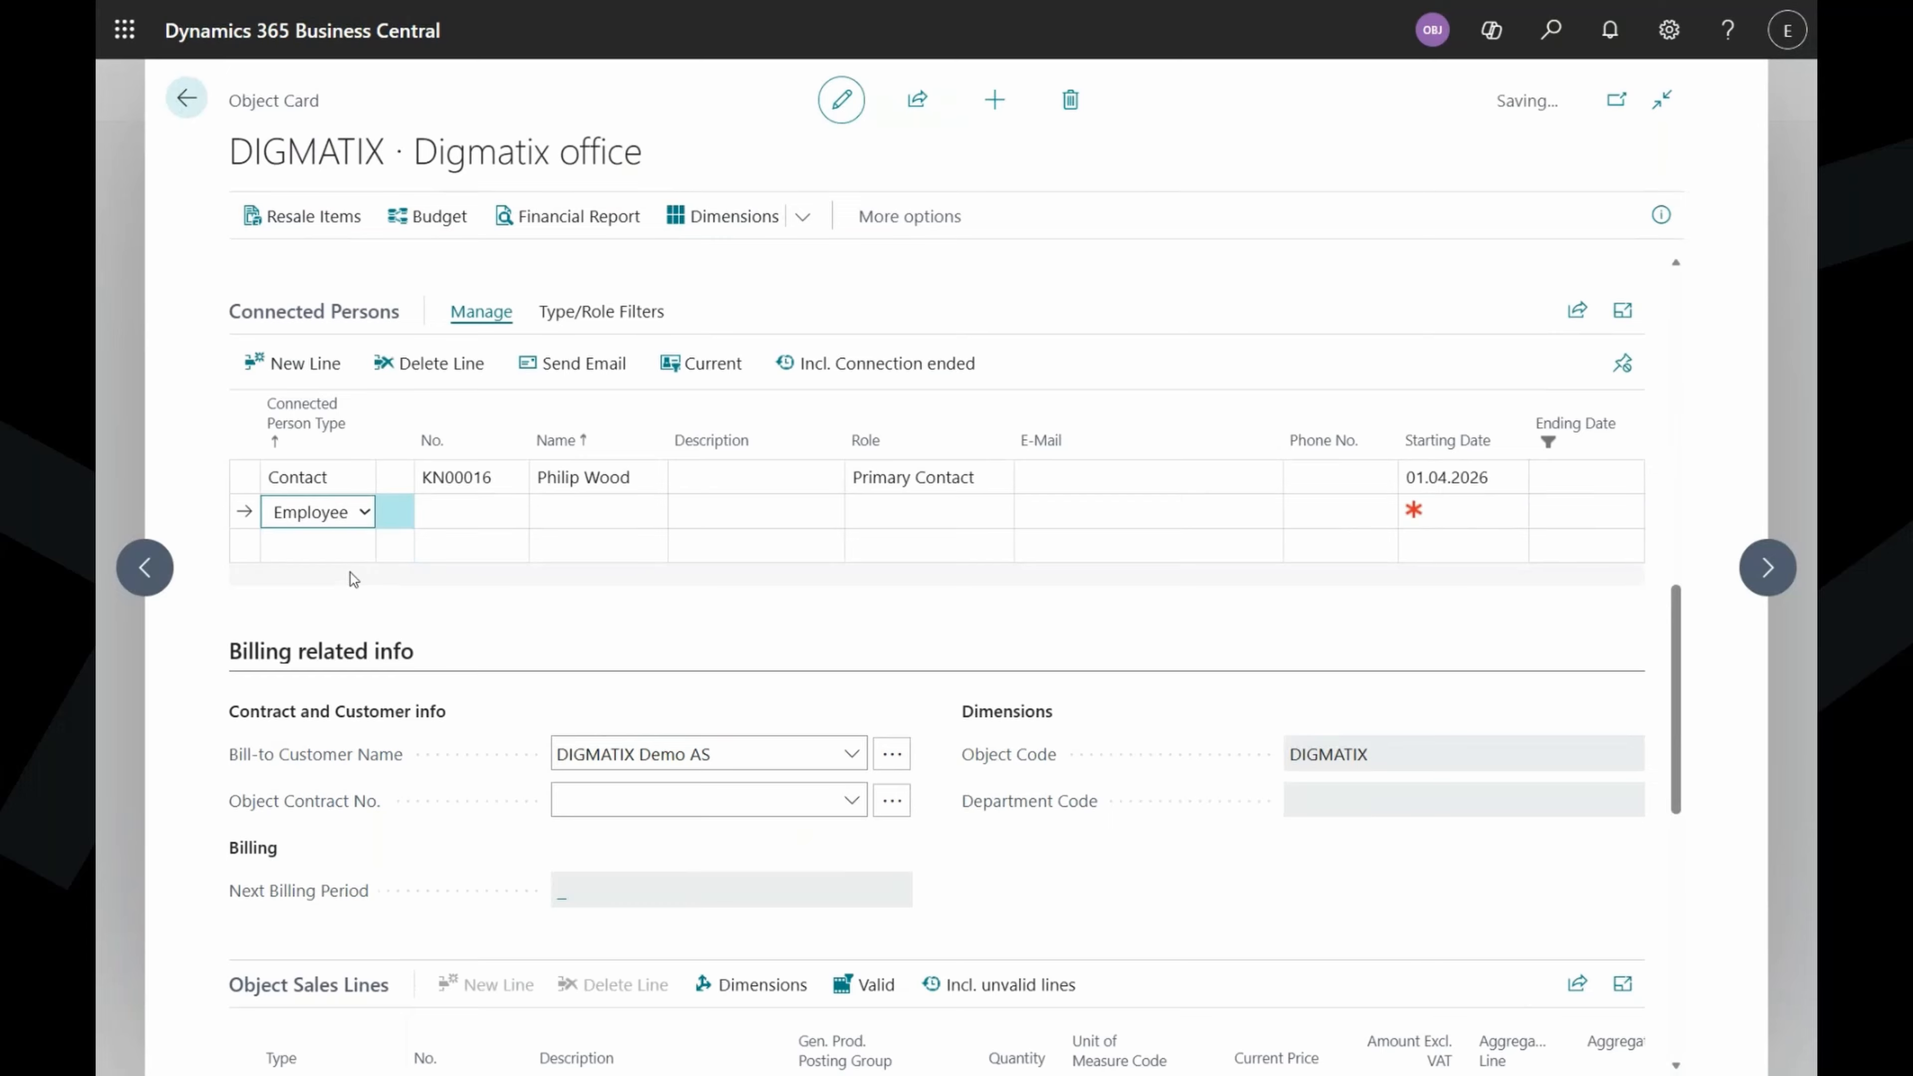
left_click(494, 517)
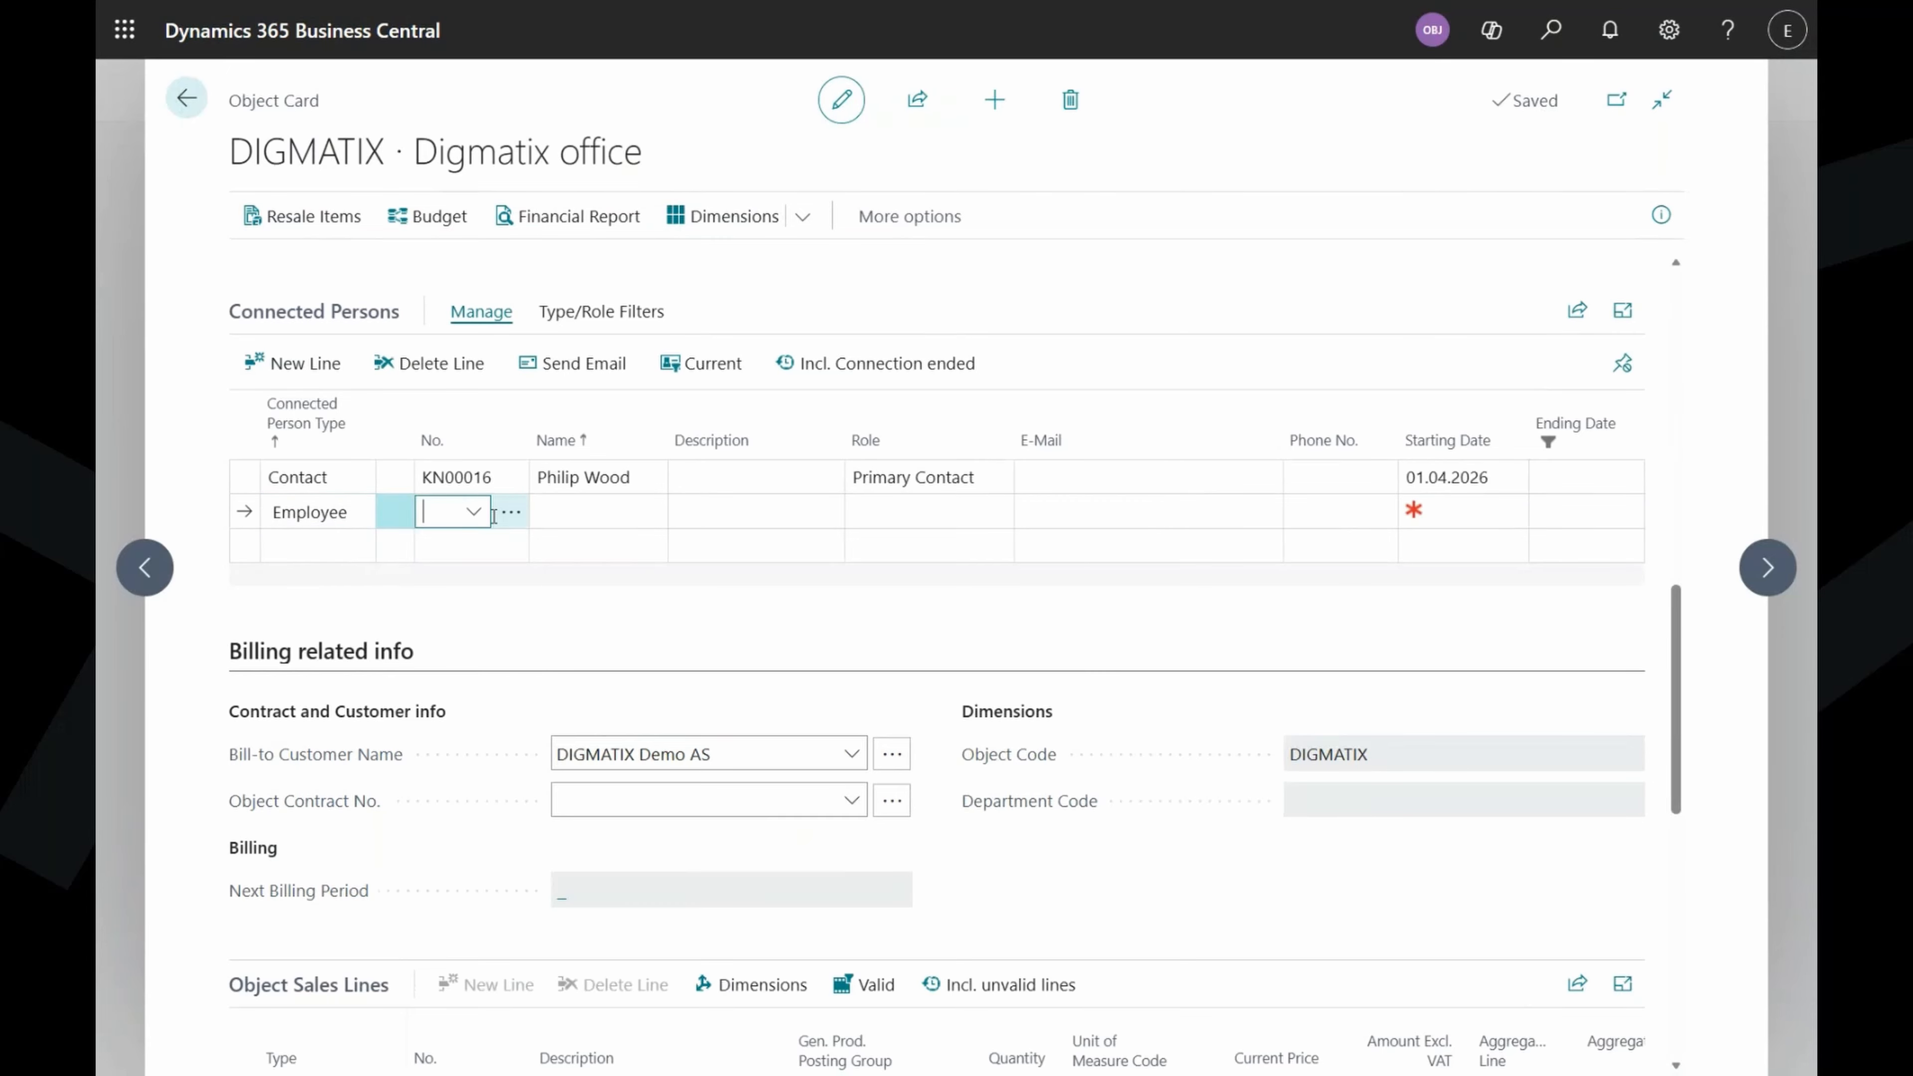
left_click(519, 616)
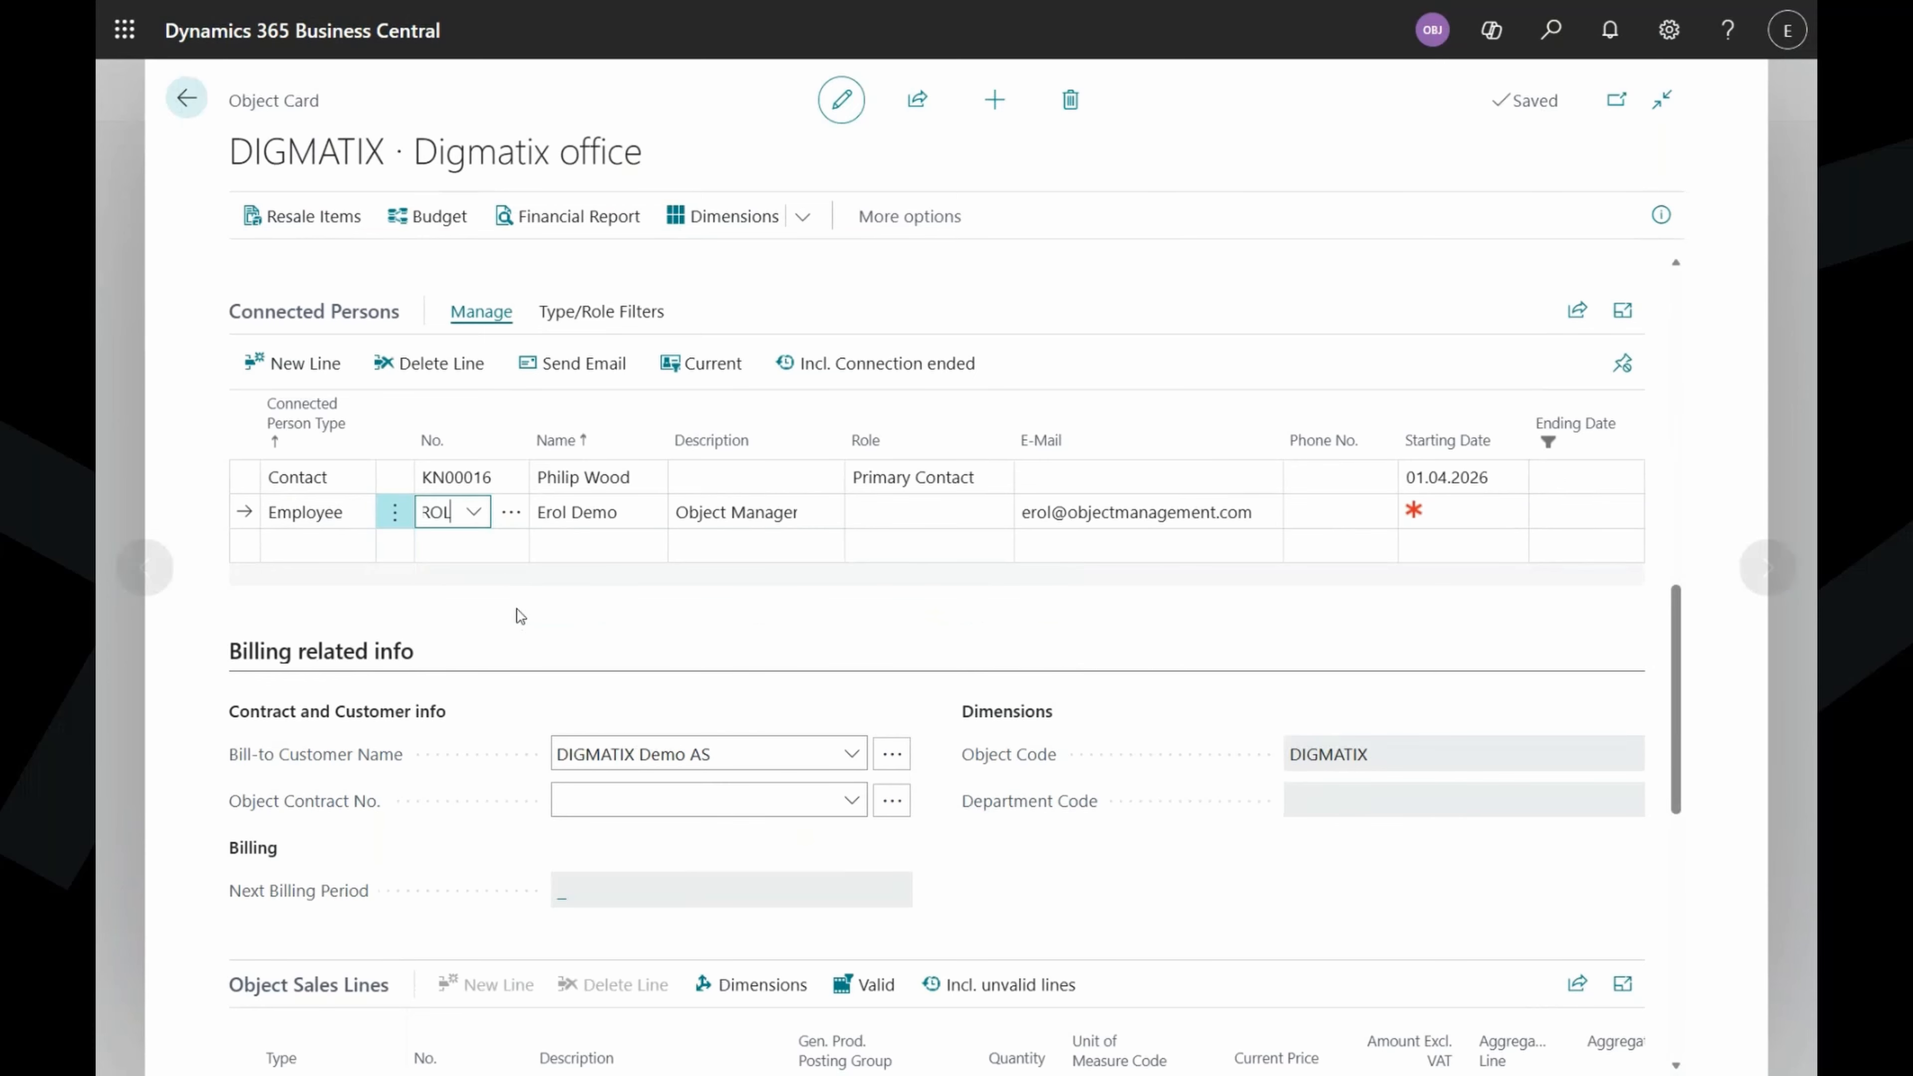
left_click(928, 521)
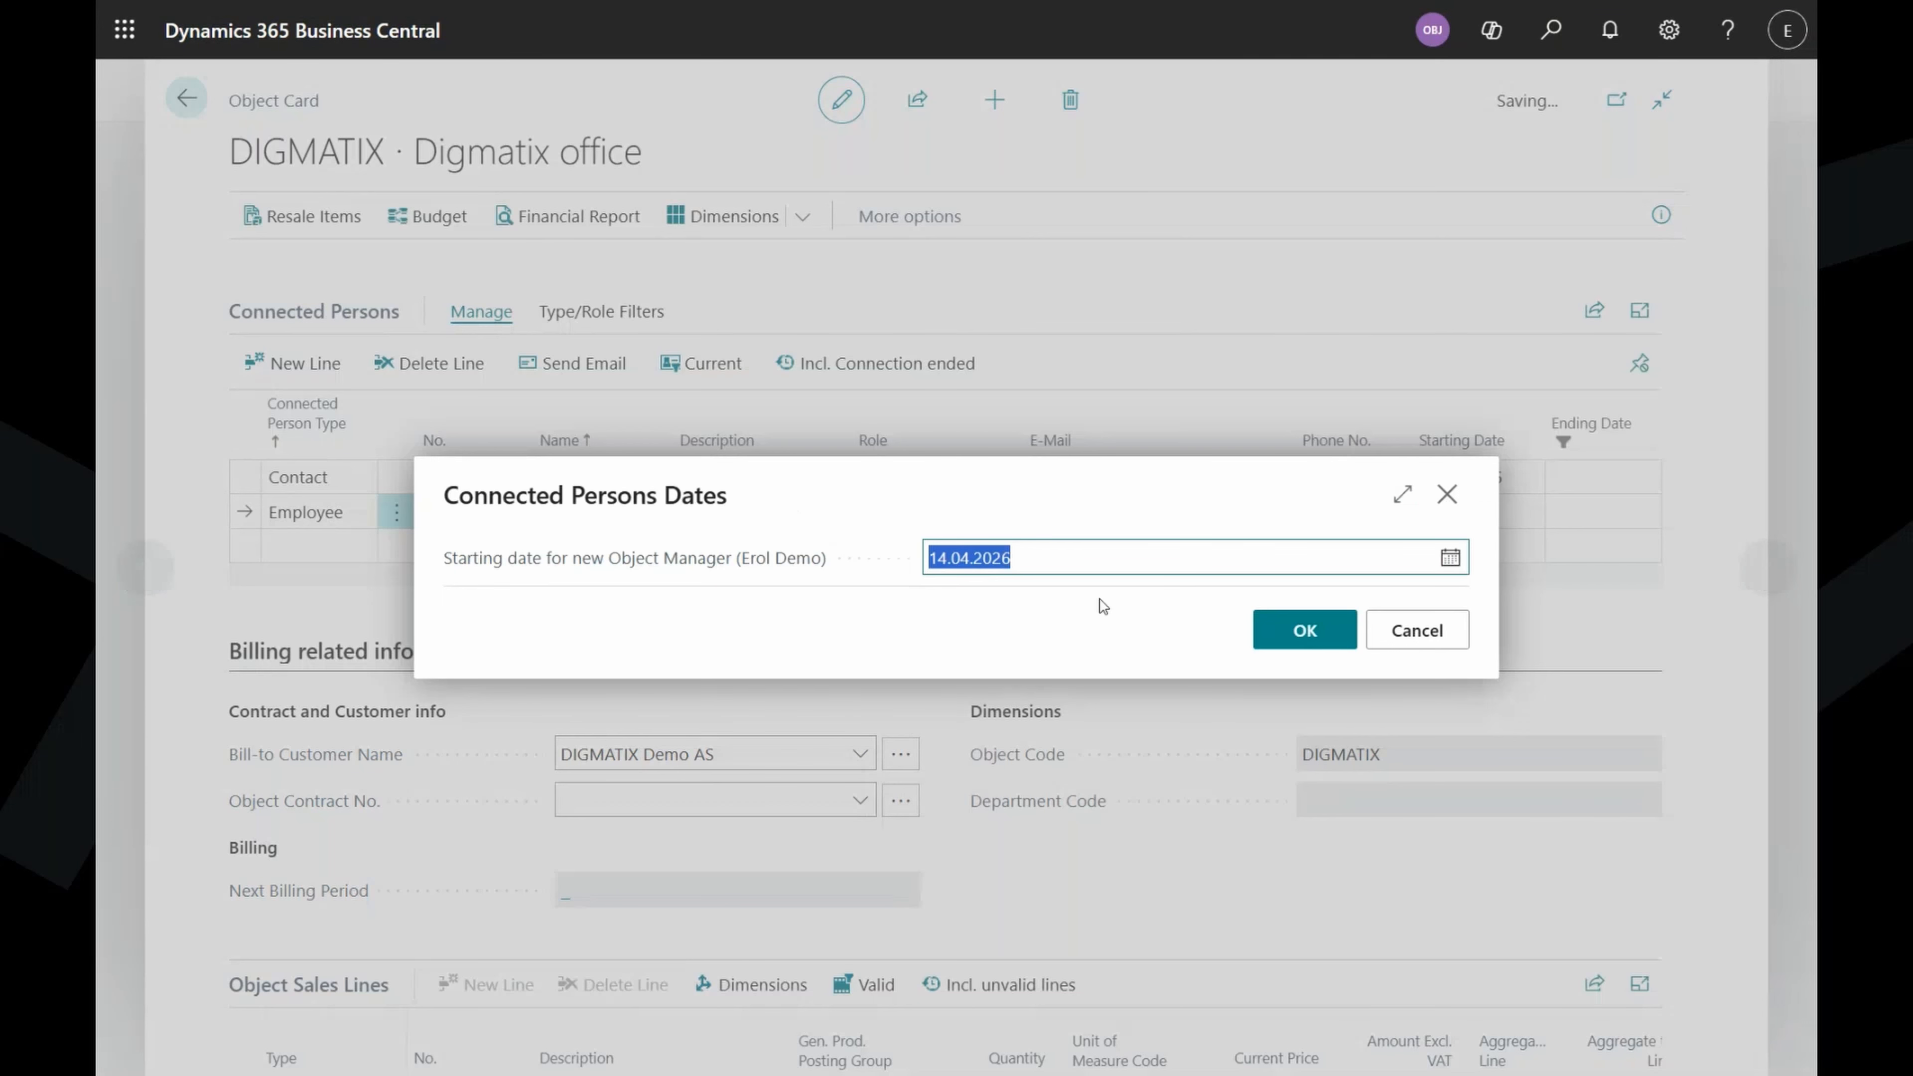
type("1")
left_click(1301, 629)
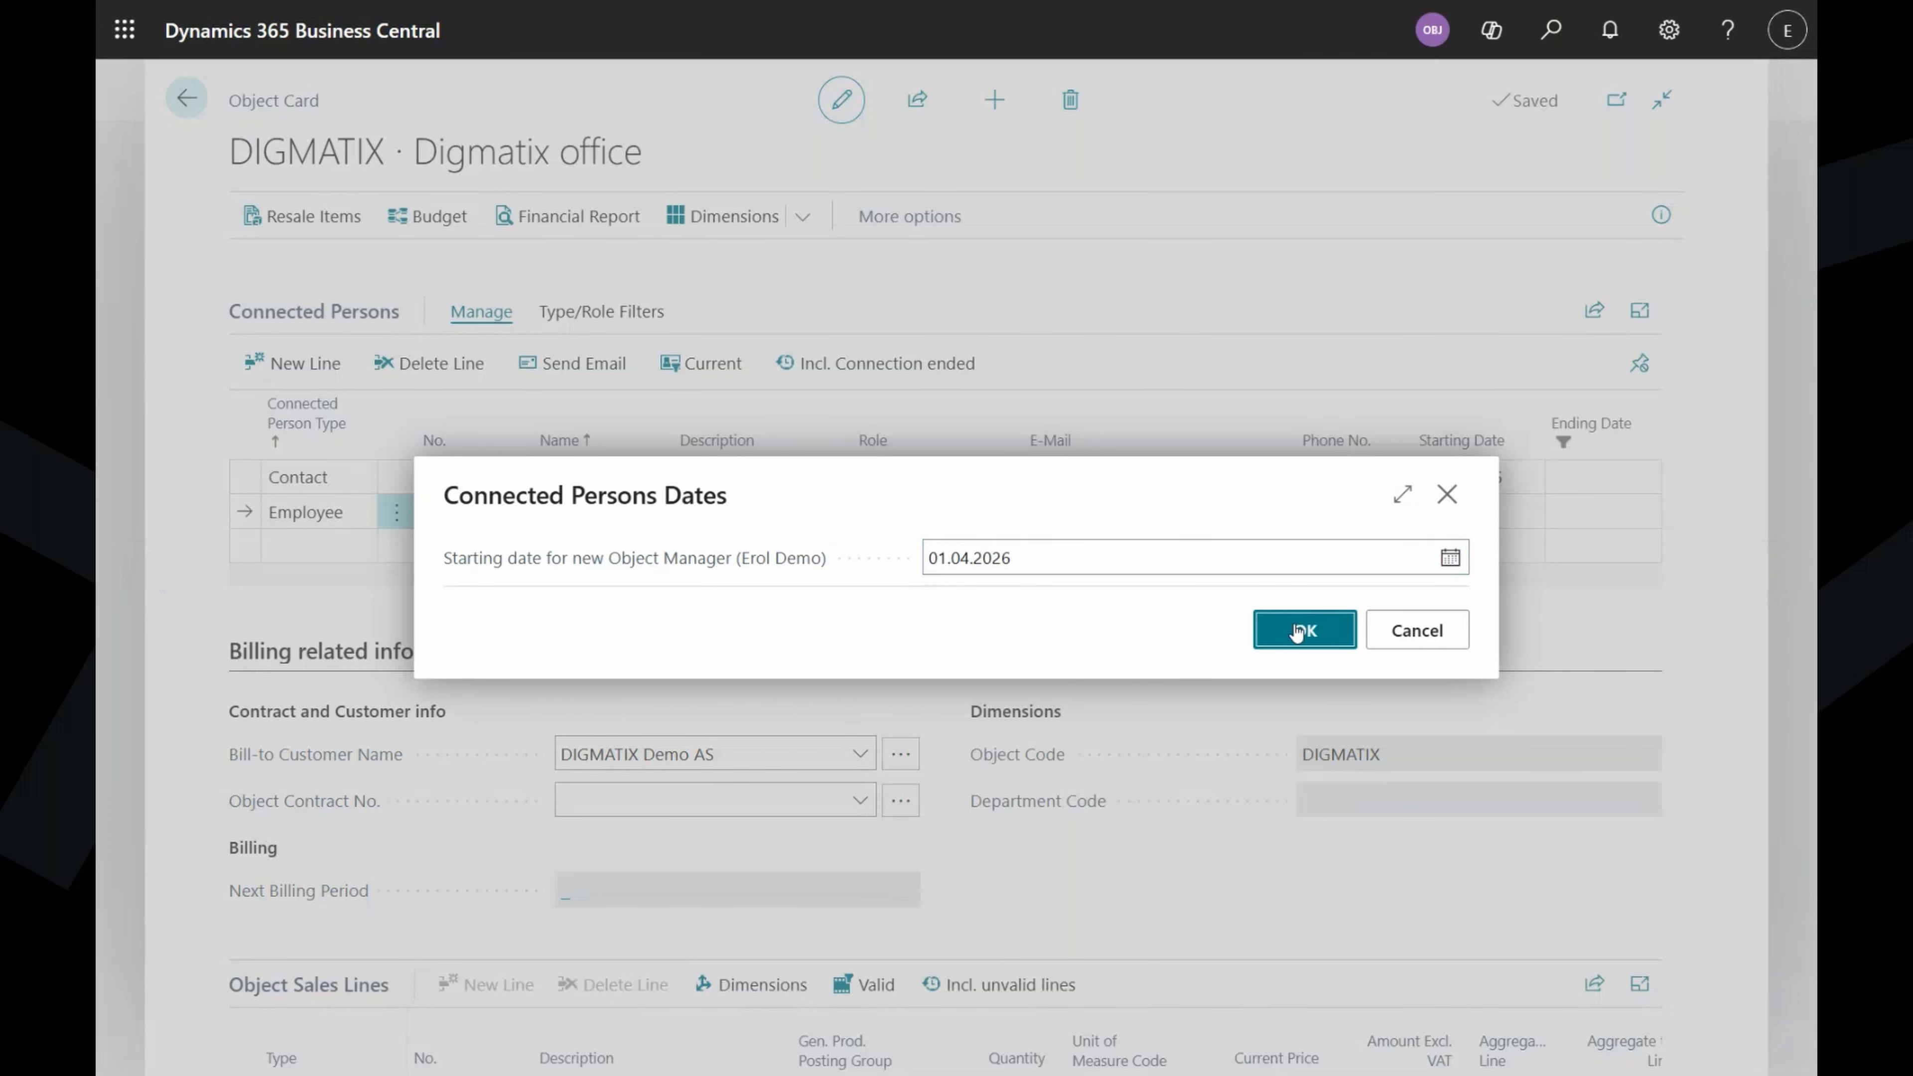
left_click(339, 547)
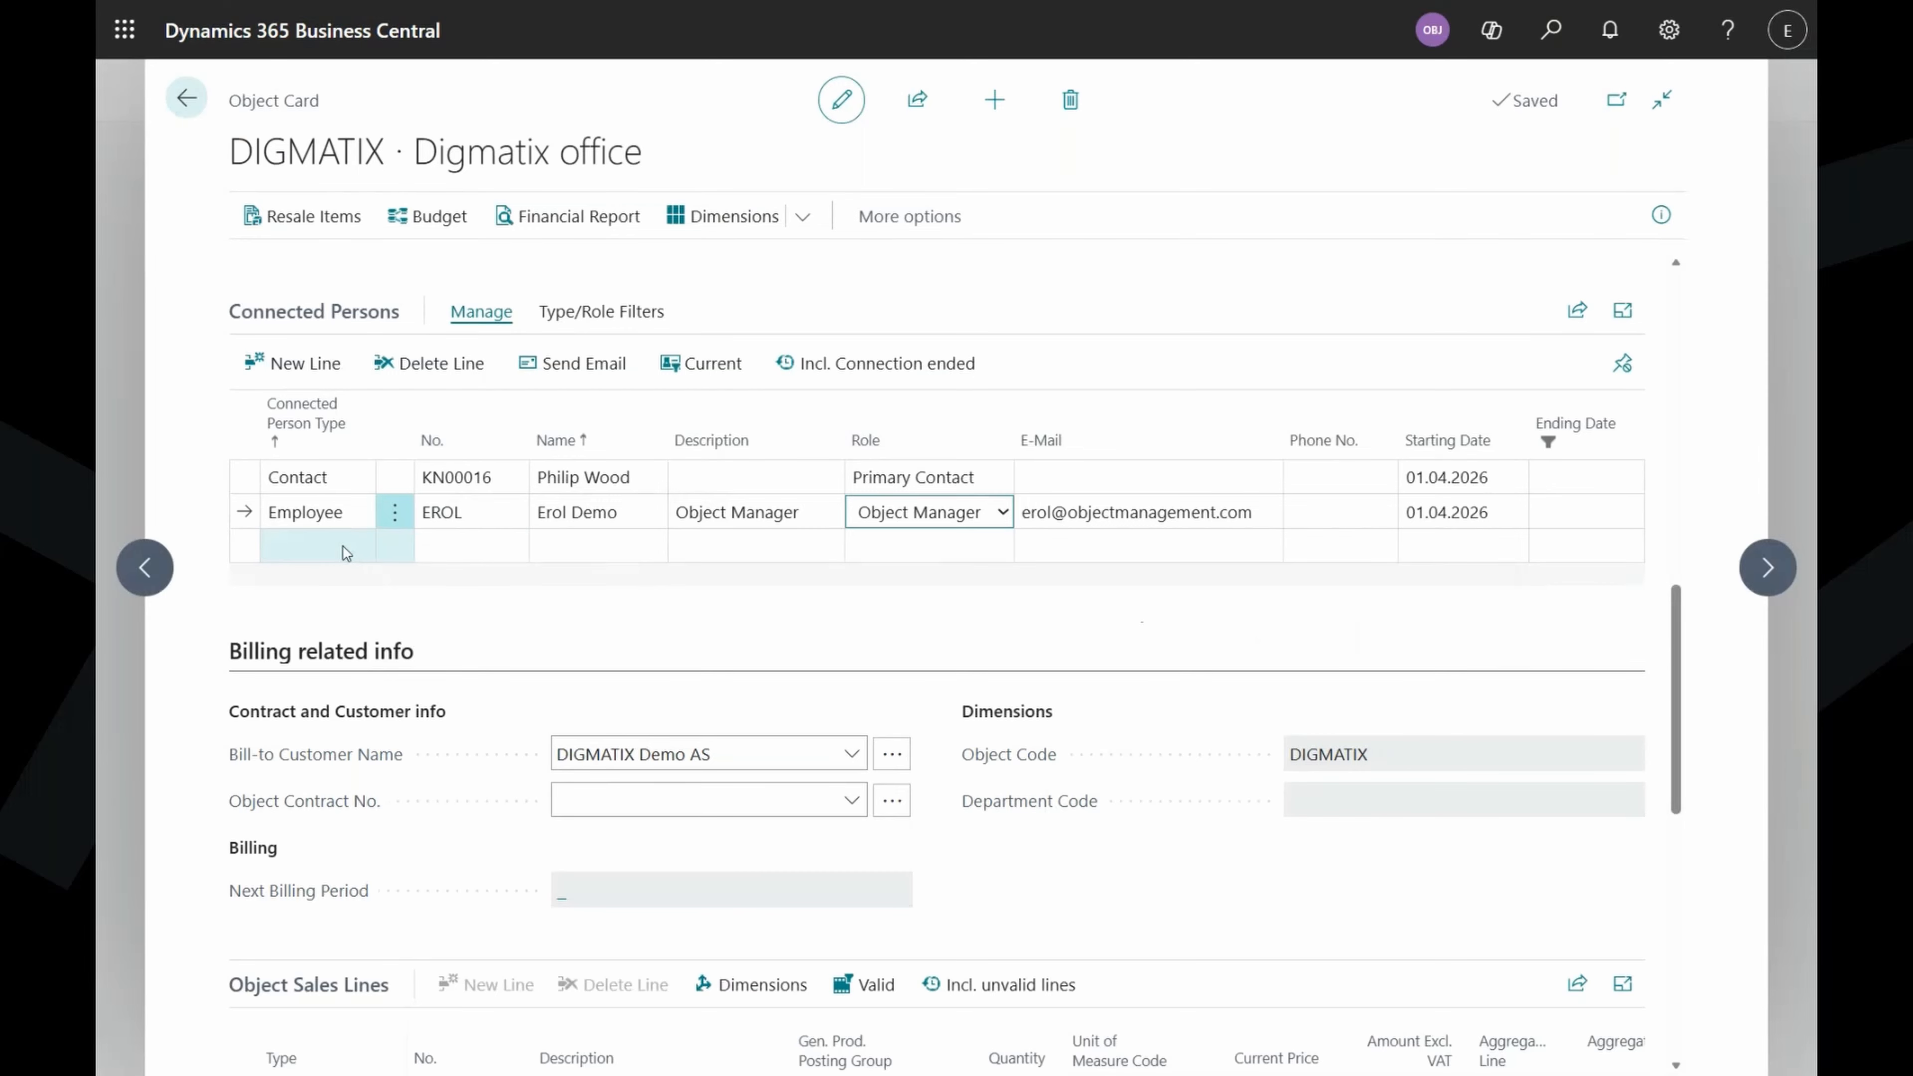
left_click(338, 549)
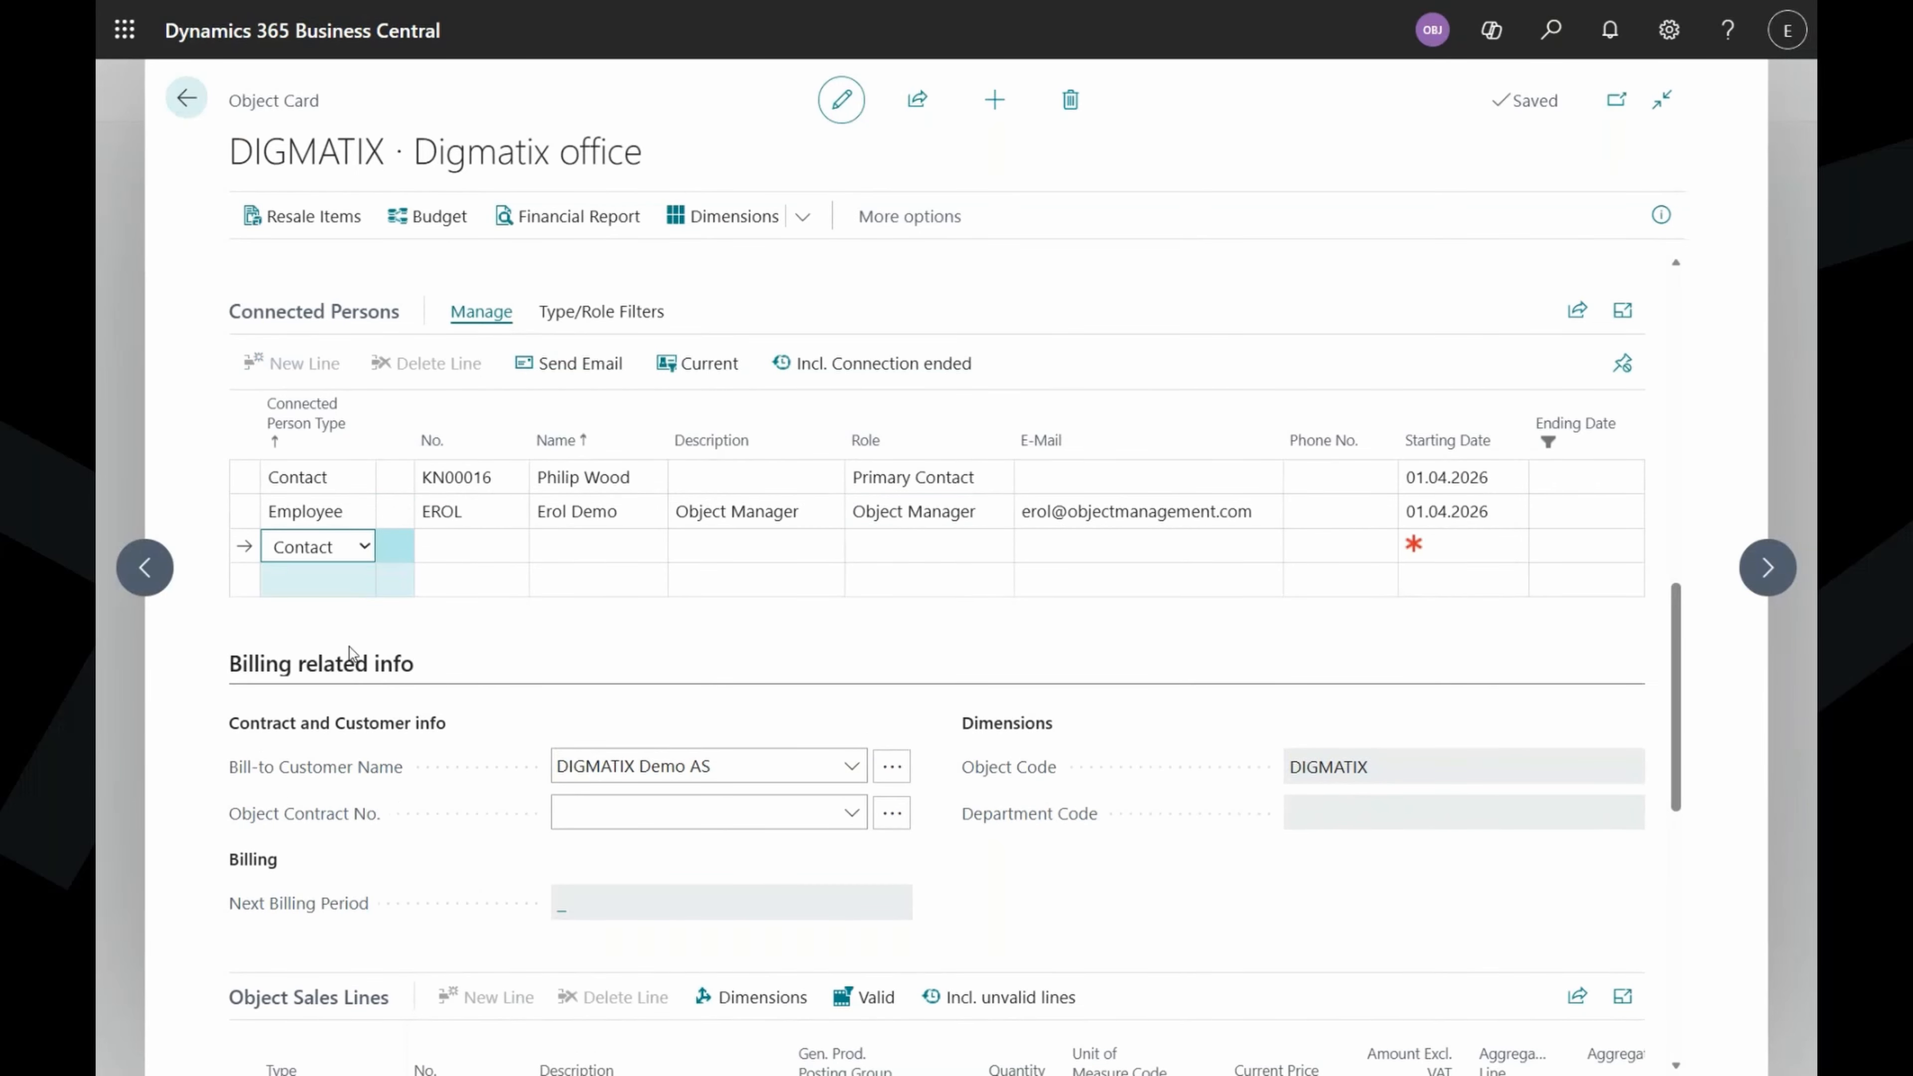
Add the Service Manager employee as a connected person, starting 01.04.2026.
left_click(348, 630)
left_click(476, 545)
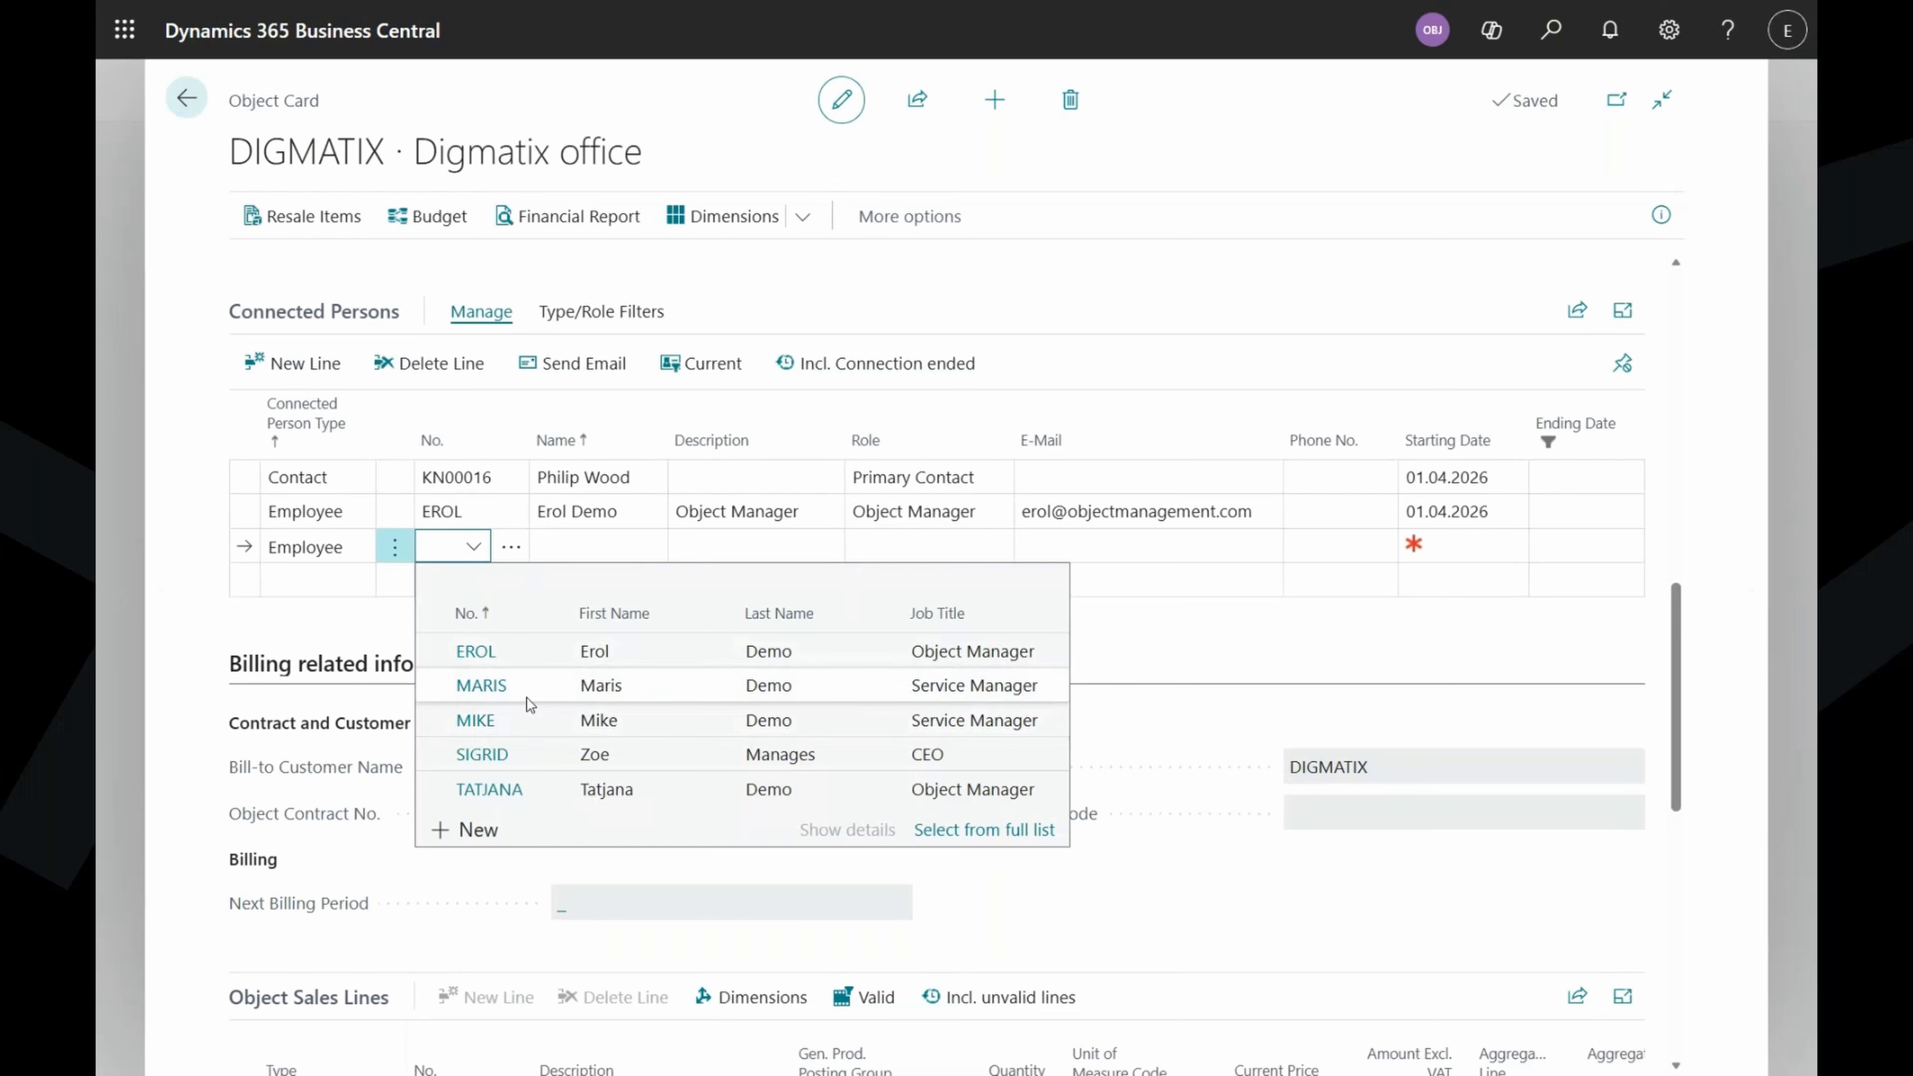
left_click(522, 719)
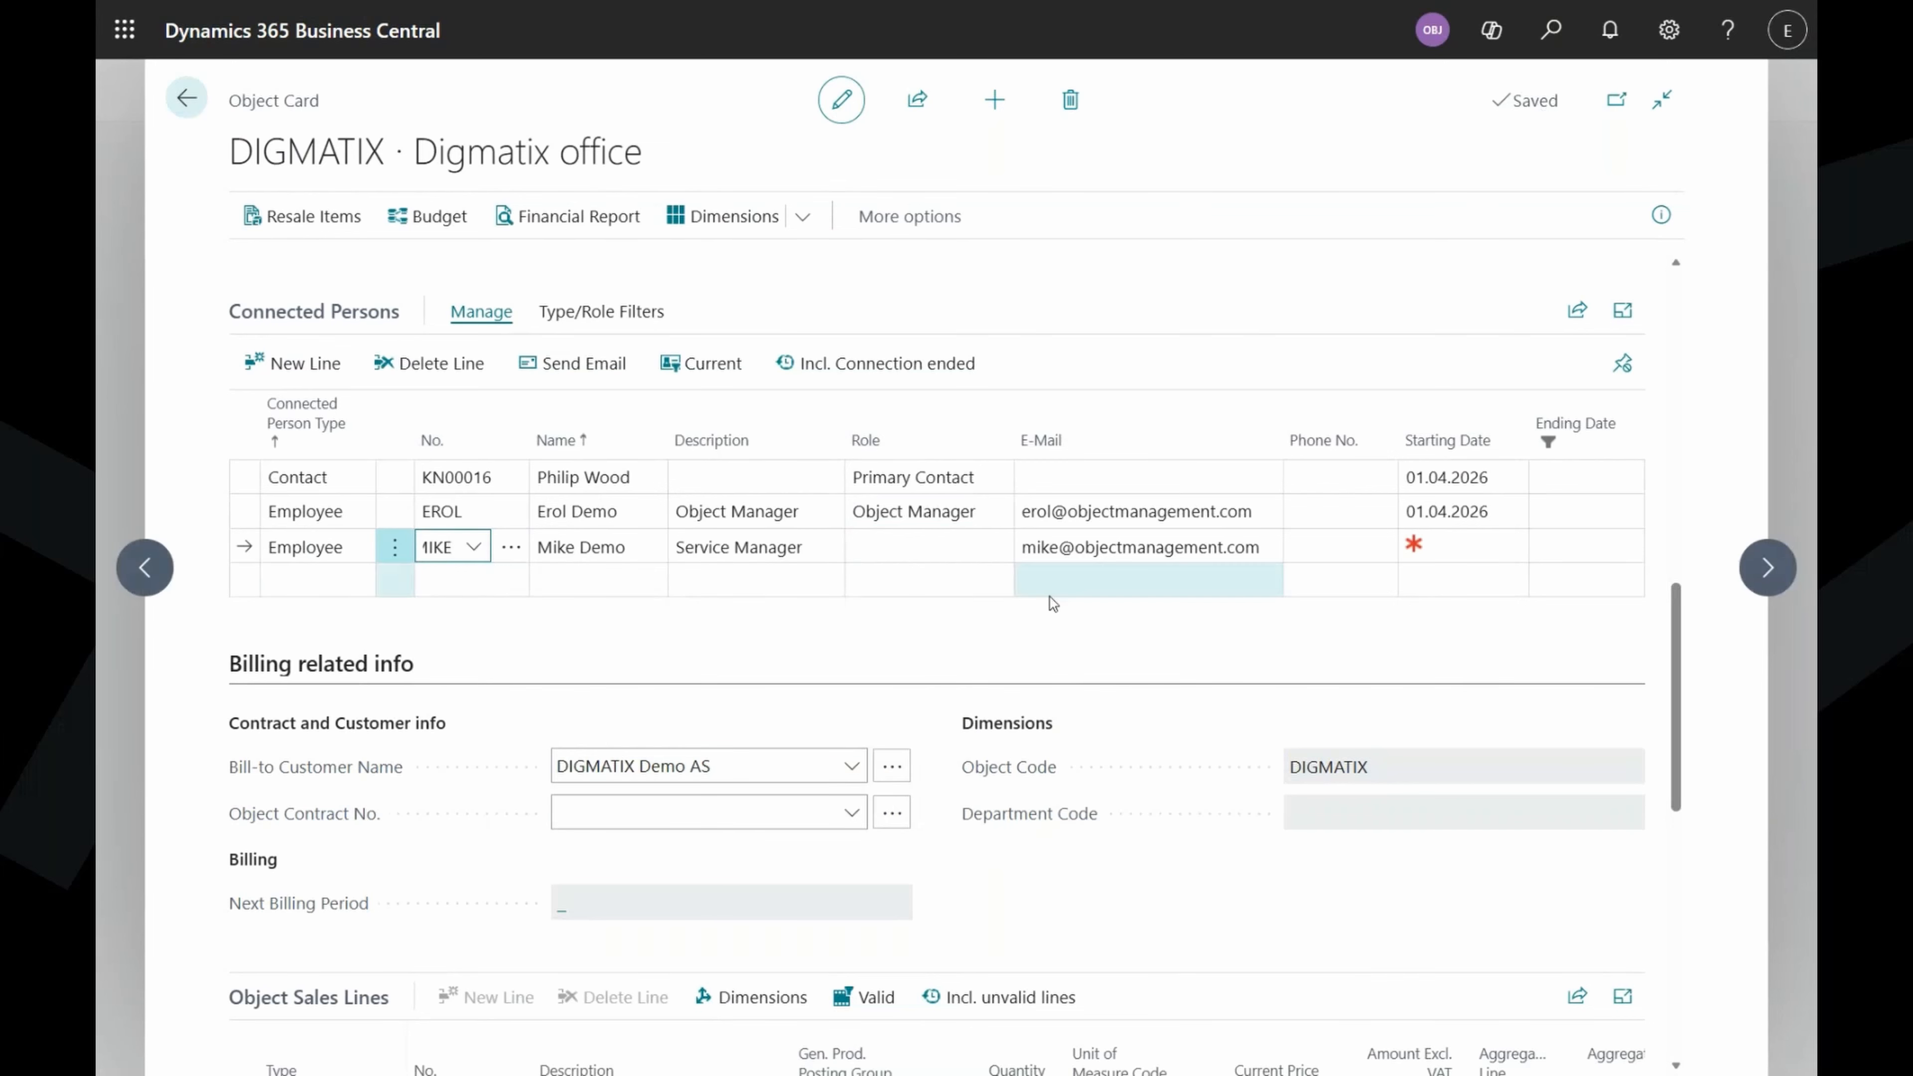
left_click(956, 549)
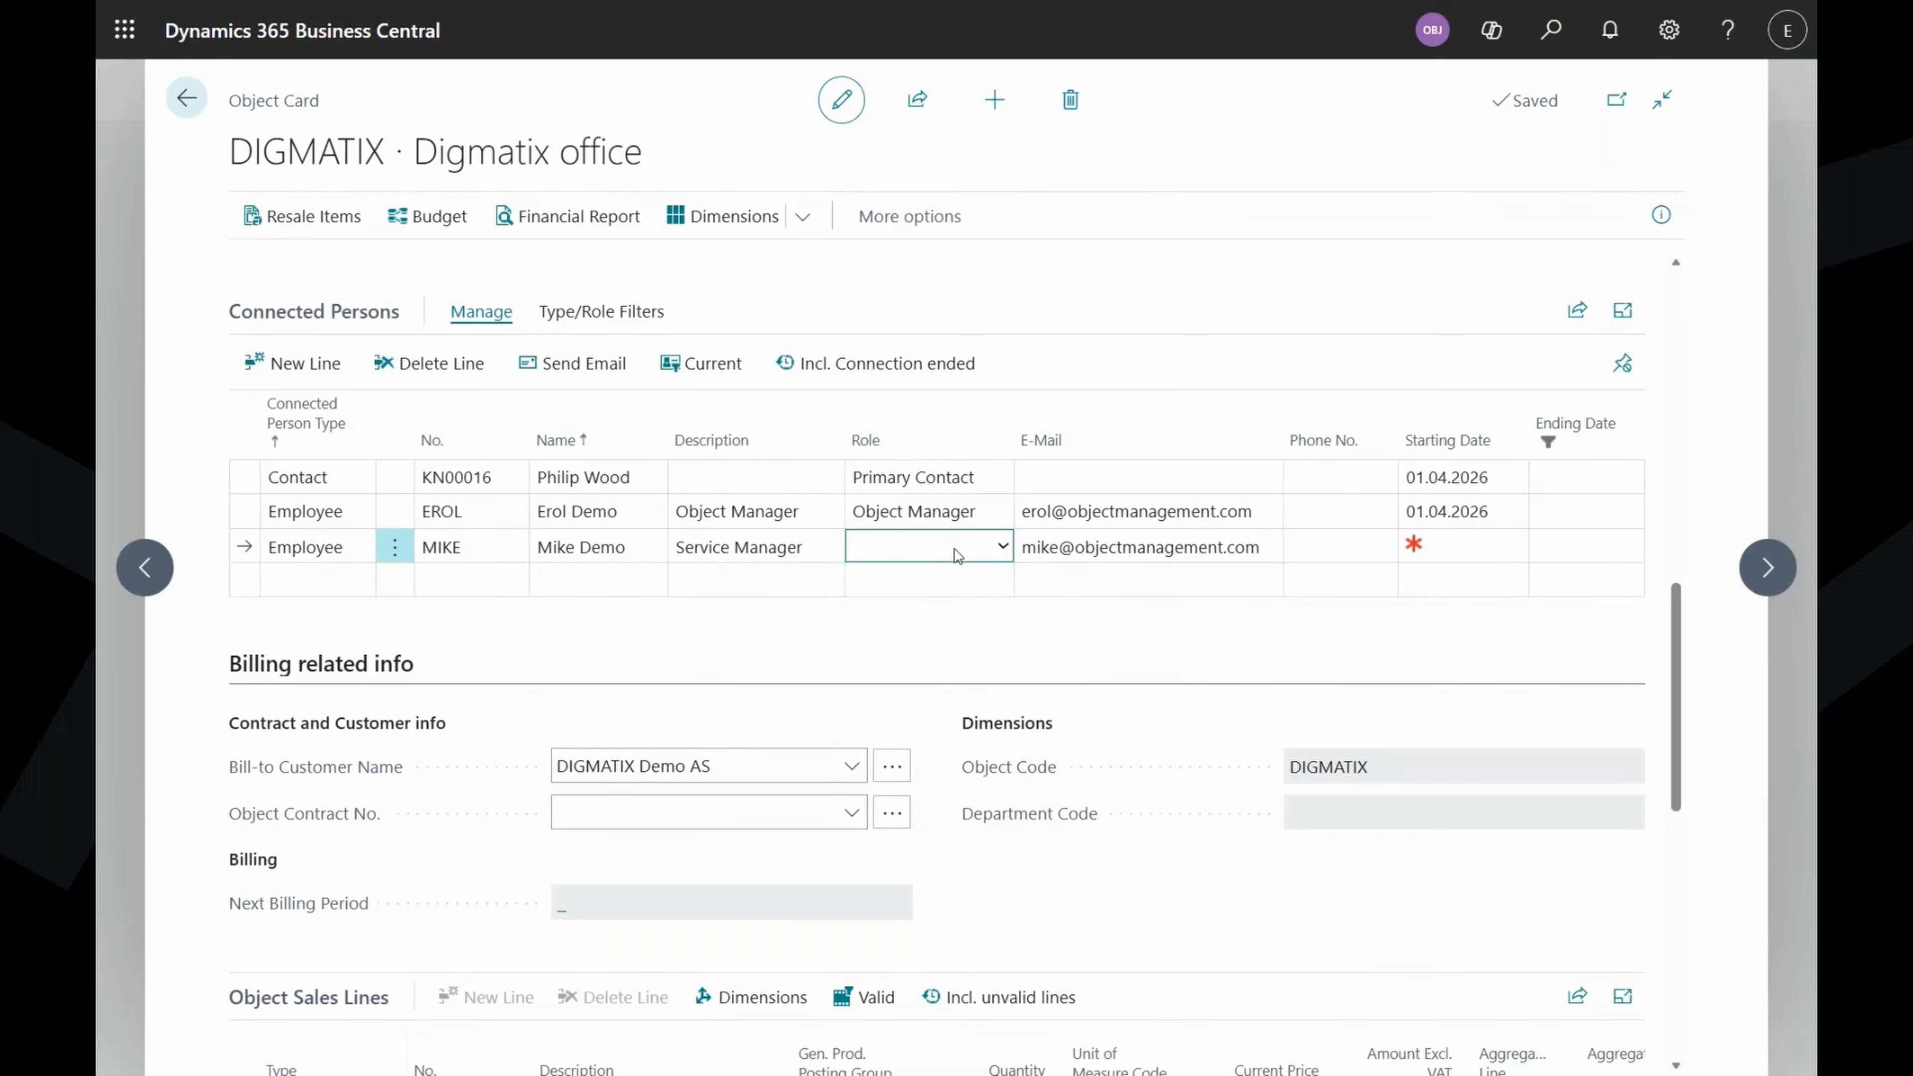
left_click(957, 623)
type("01")
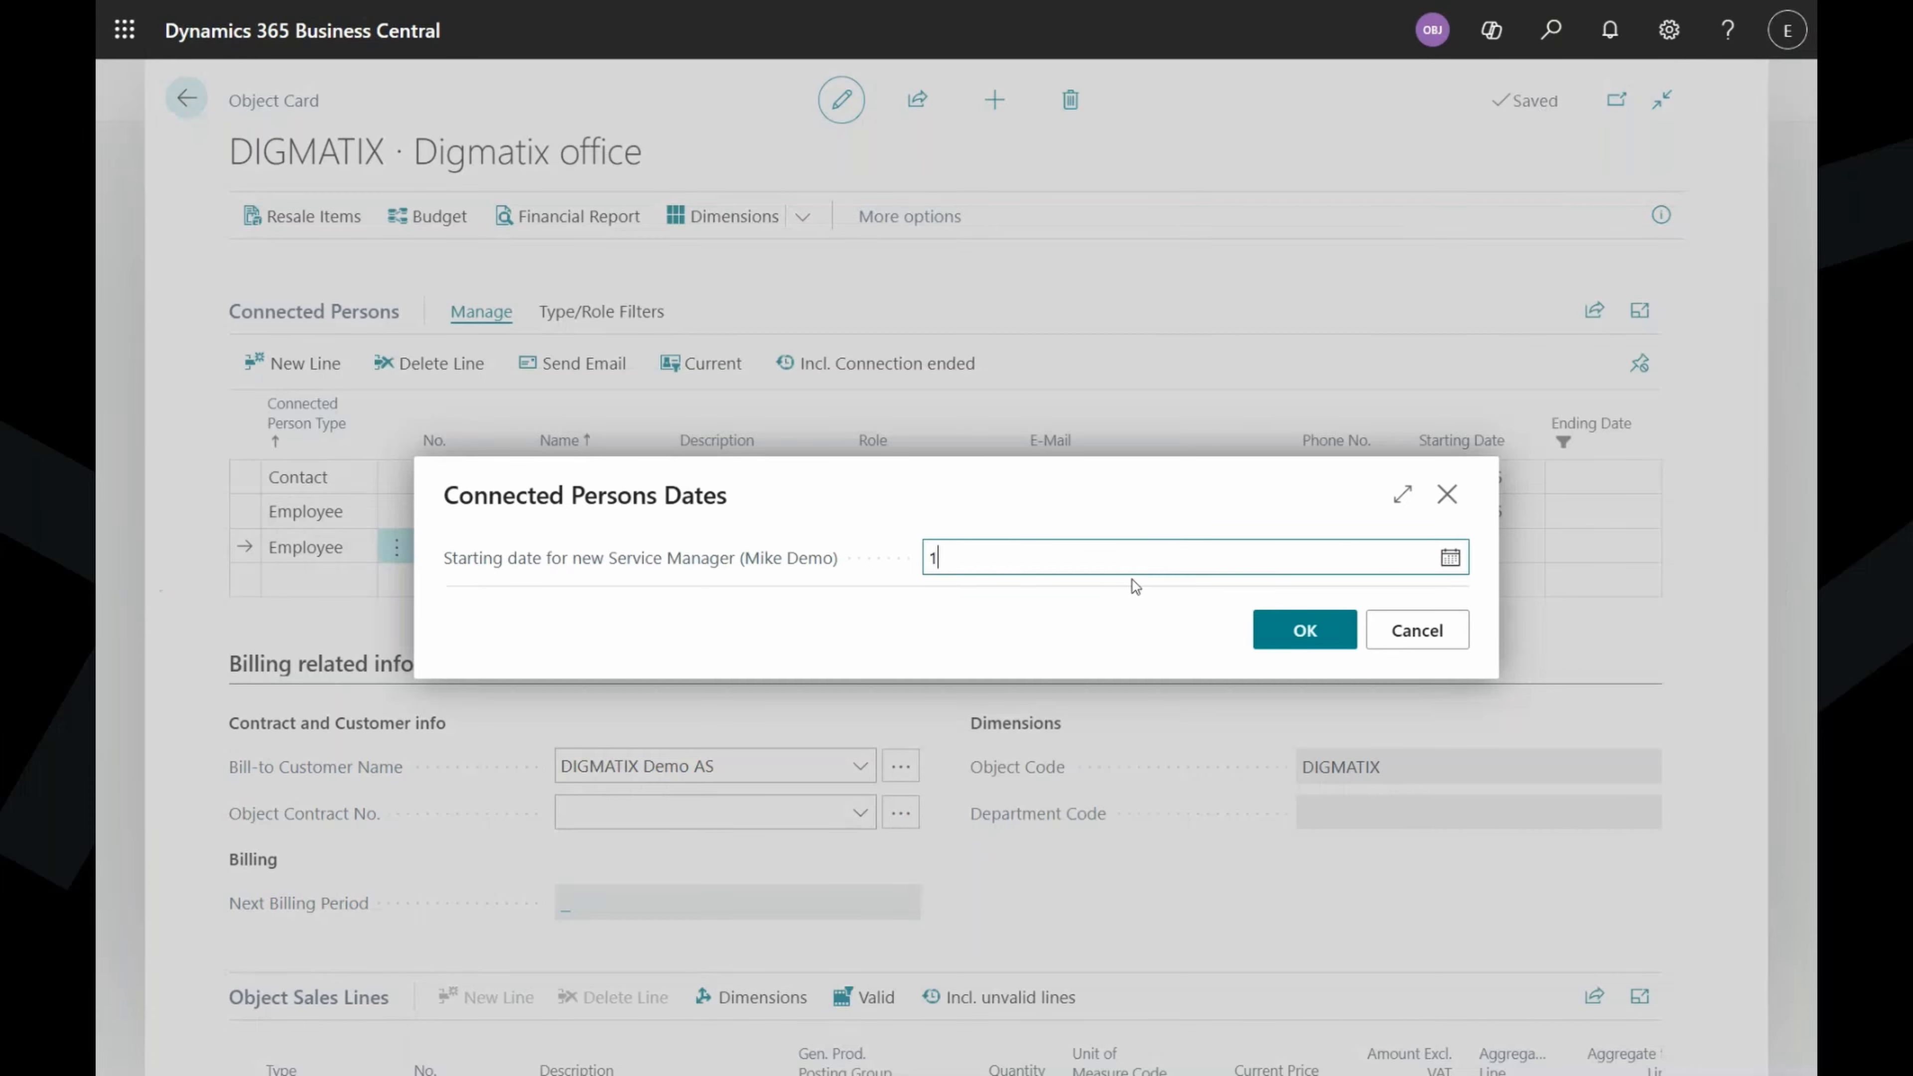
key("Tab")
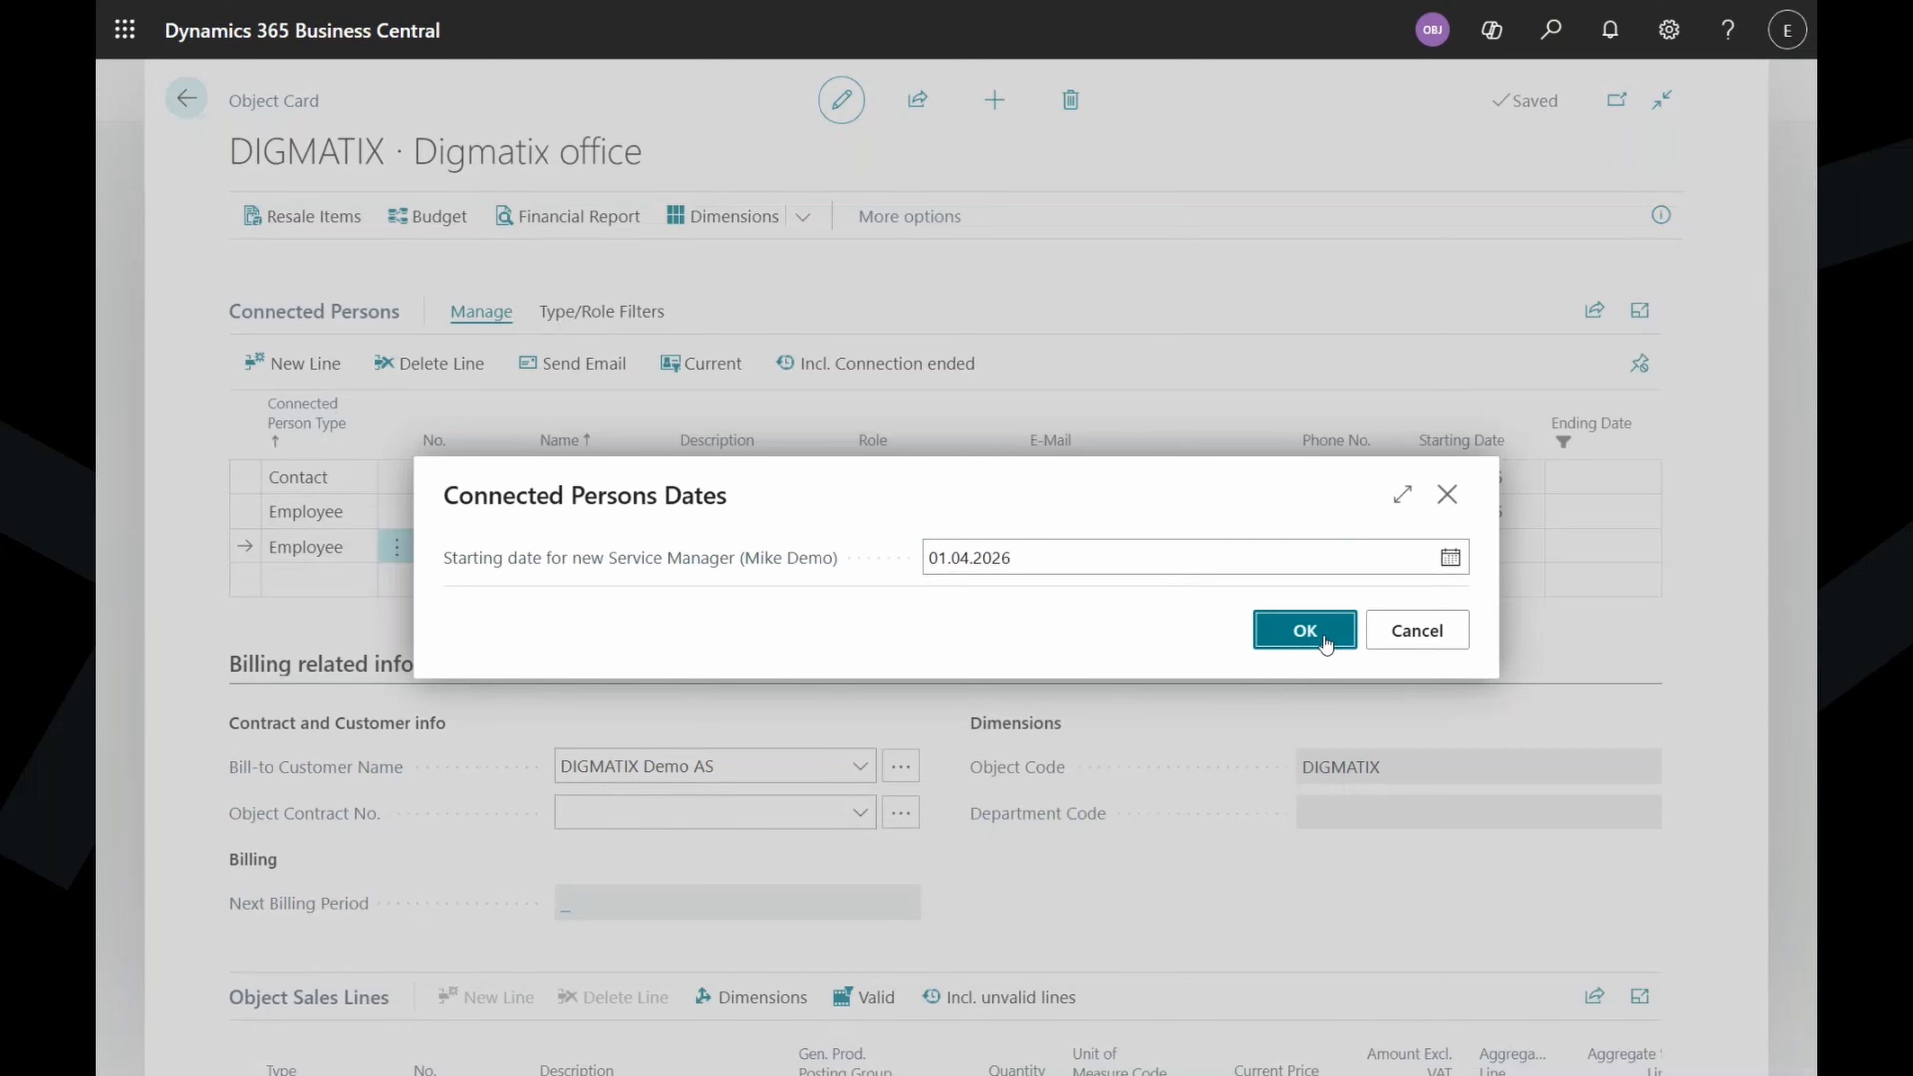
left_click(1306, 630)
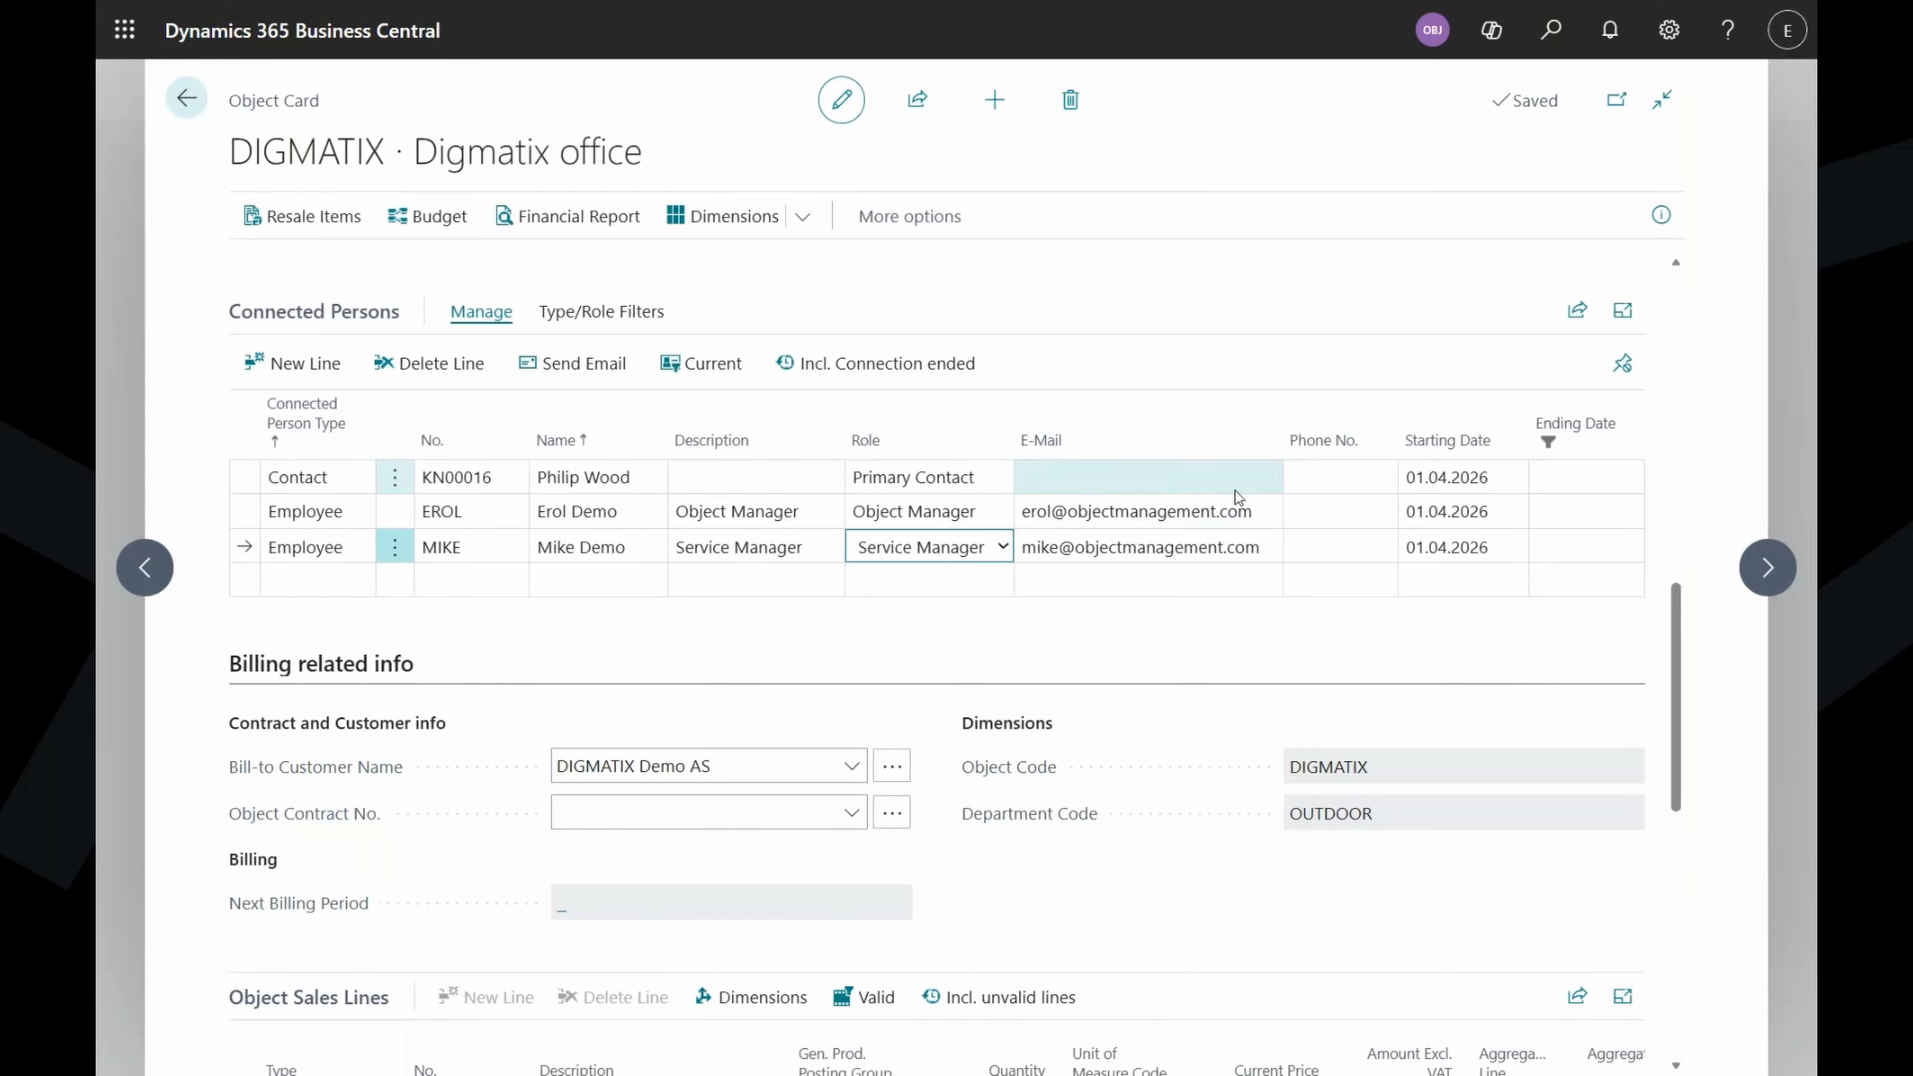
Enter the primary contact's e-mail address and phone number in the connected persons list.
left_click(1169, 477)
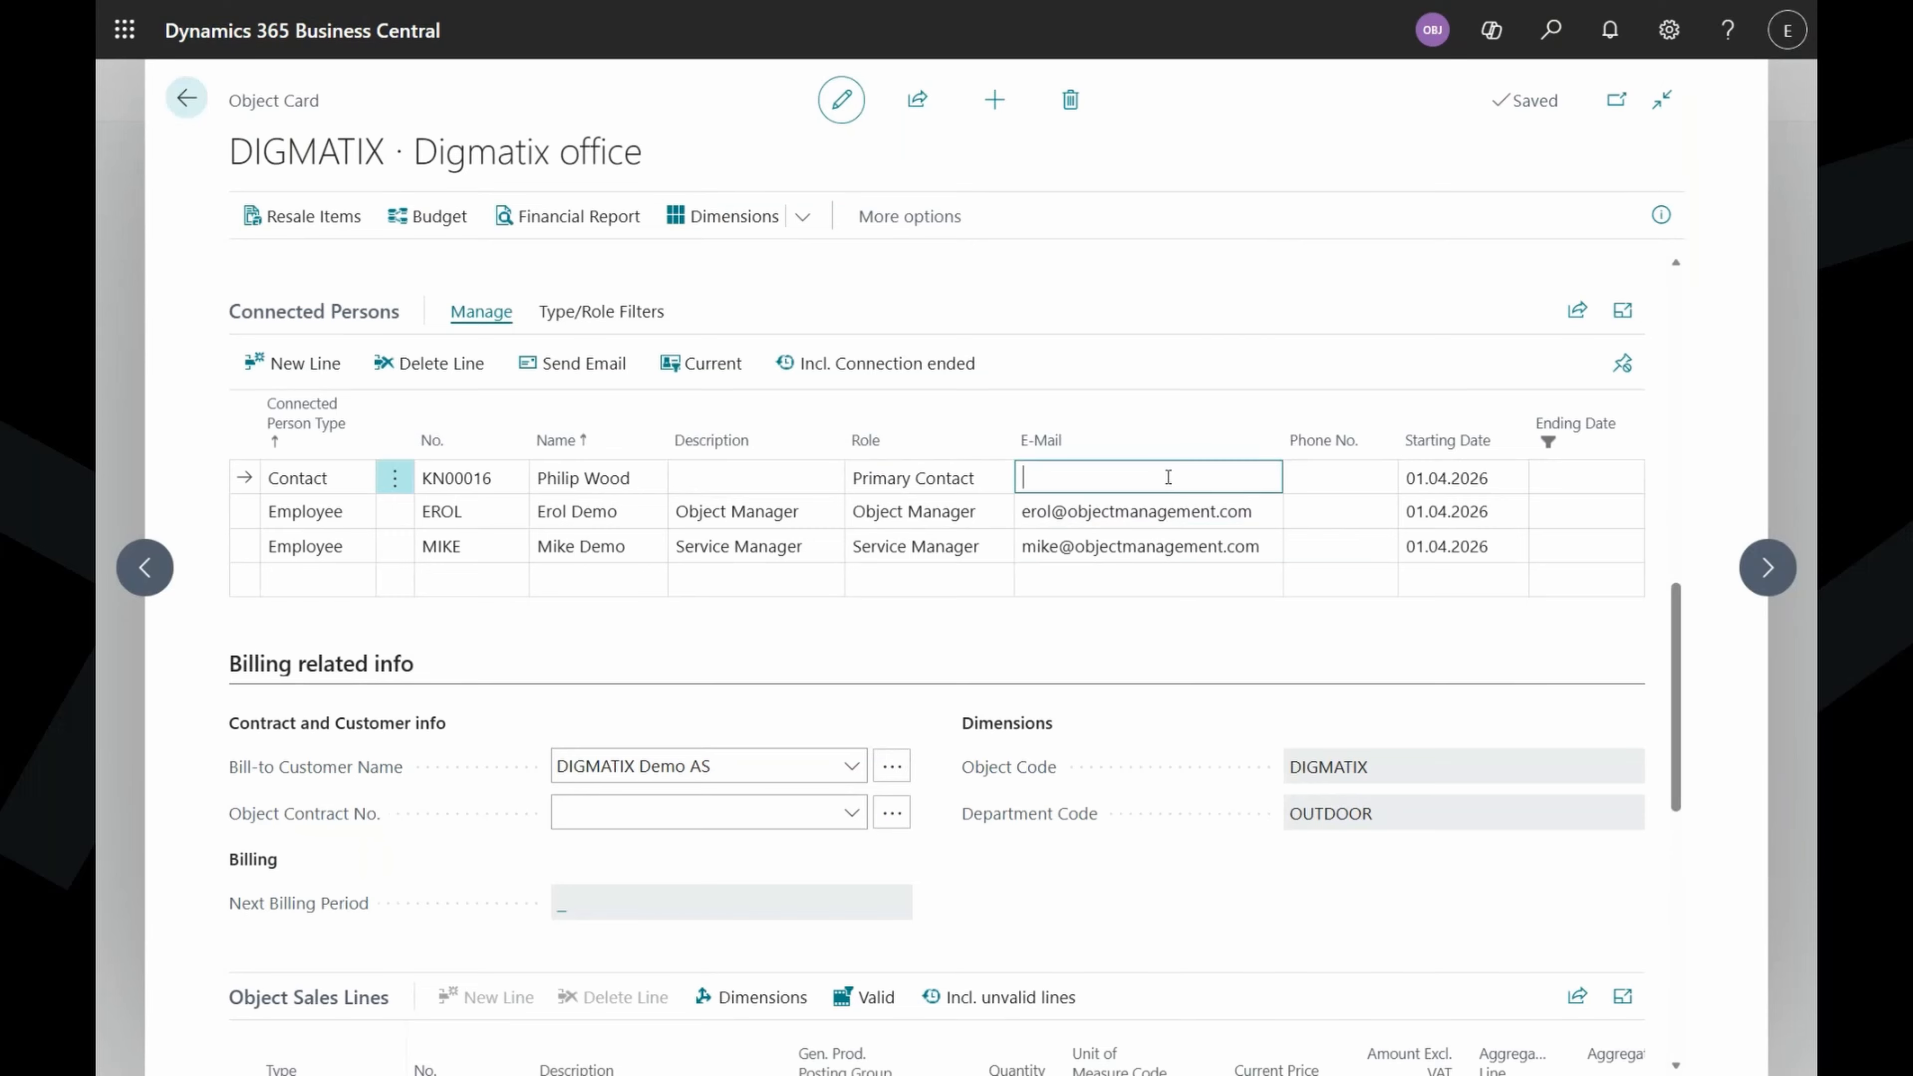
left_click(1329, 483)
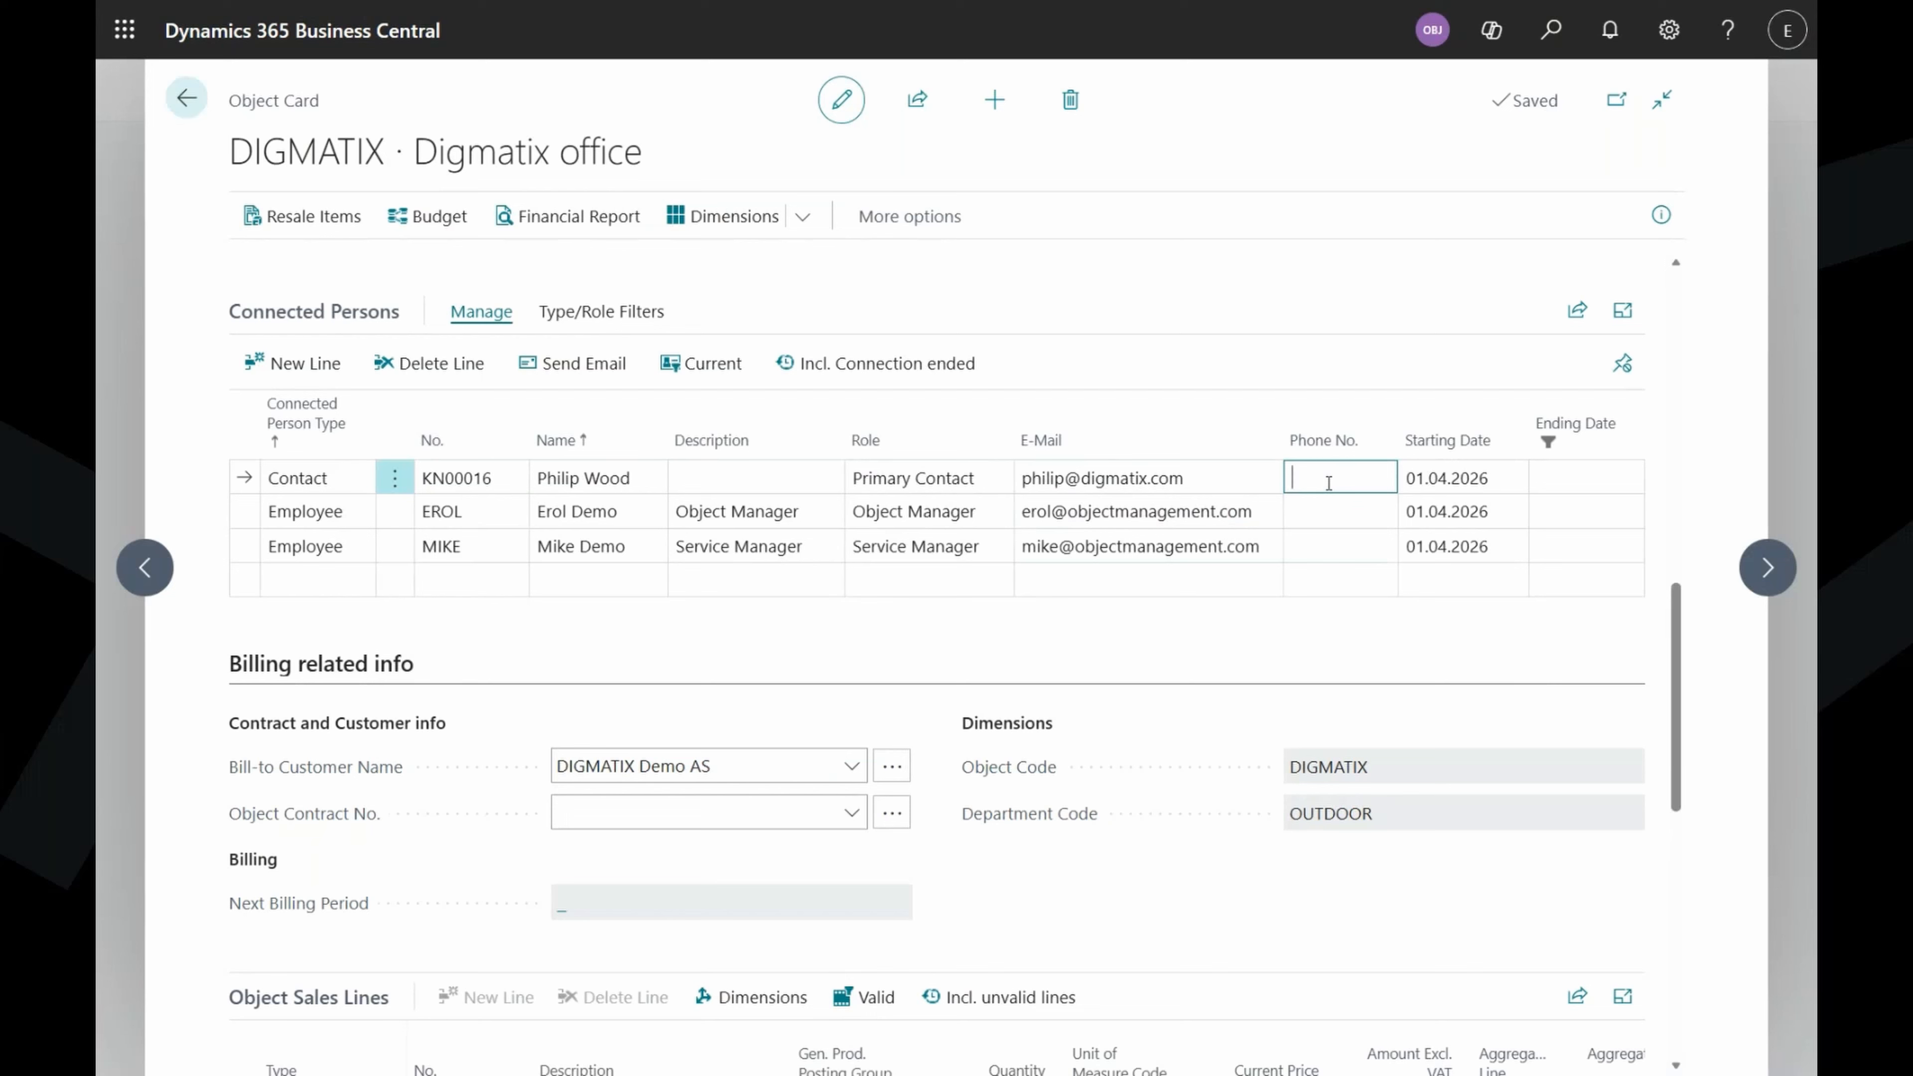
type("+372111")
key("Down")
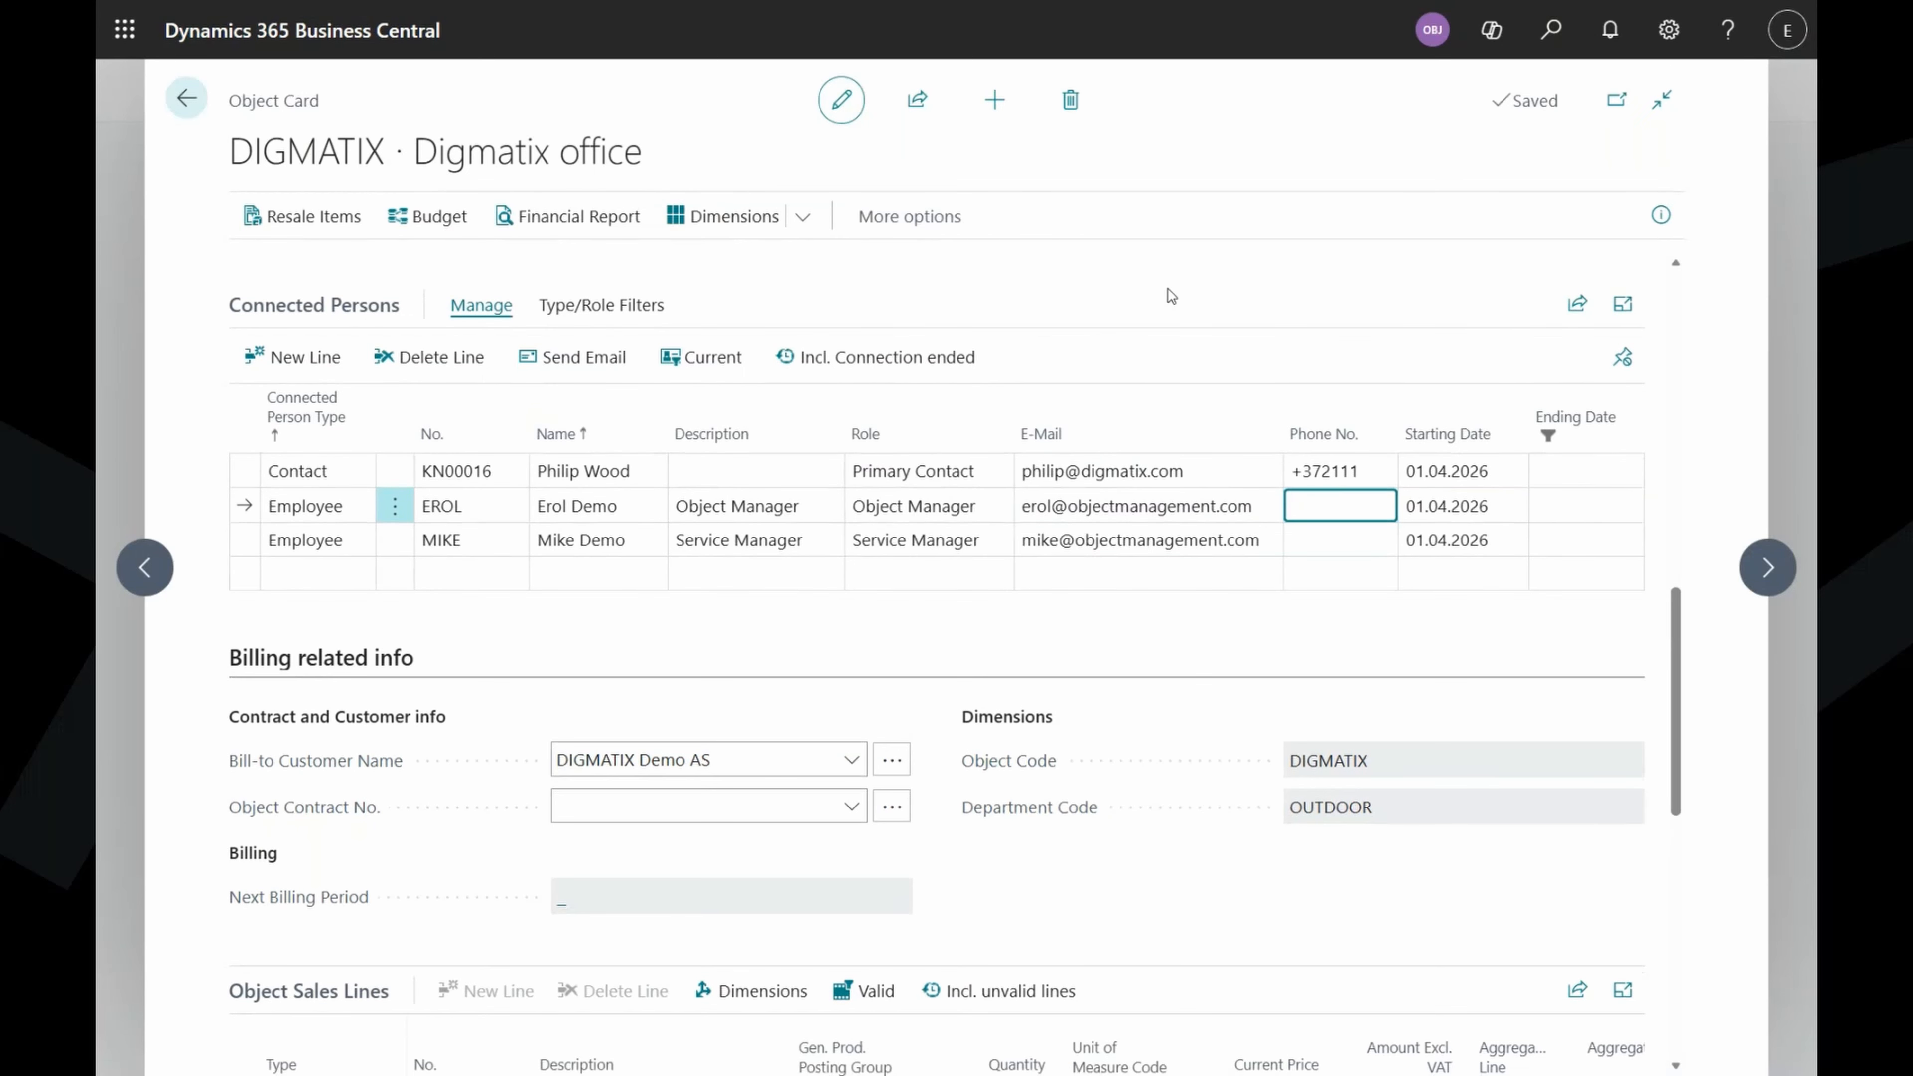
scroll(1169, 287, "down", 3)
scroll(1207, 422, "up", 6)
scroll(1207, 422, "up", 6)
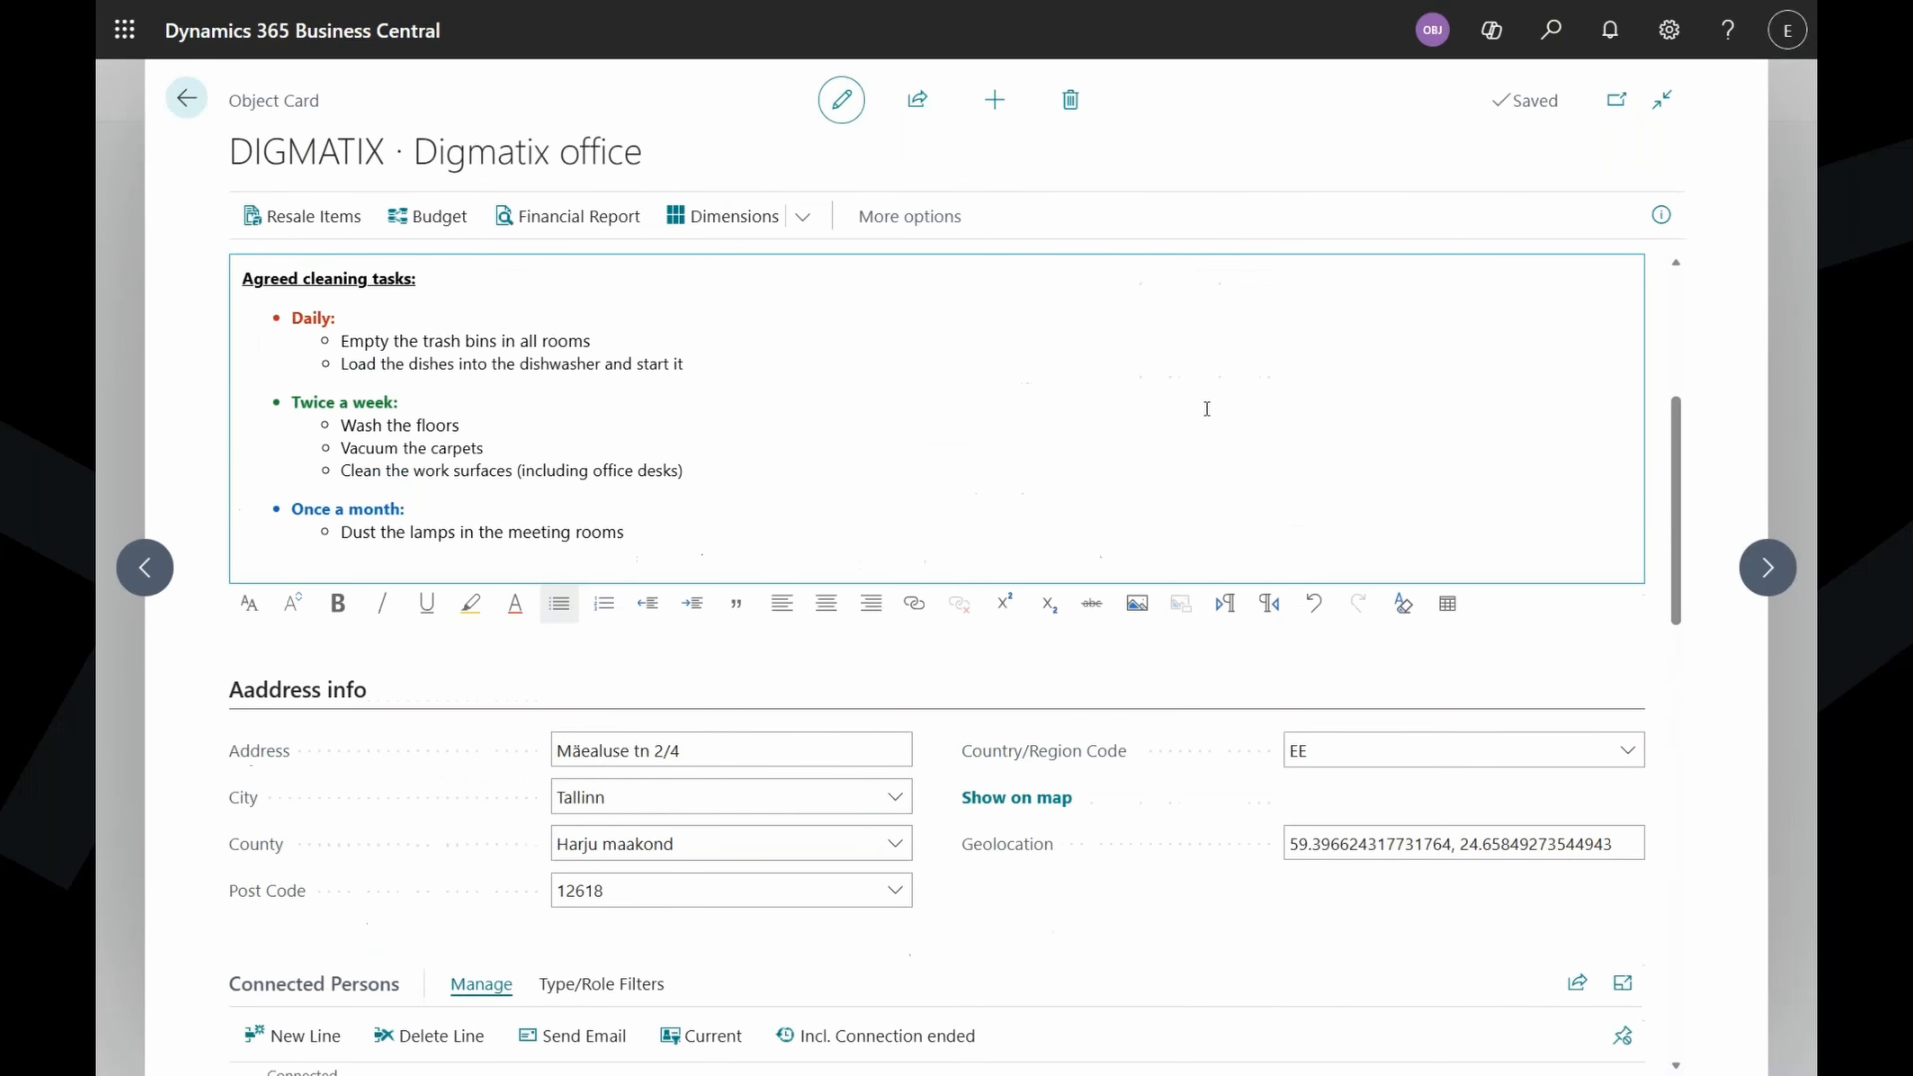
scroll(1207, 408, "down", 10)
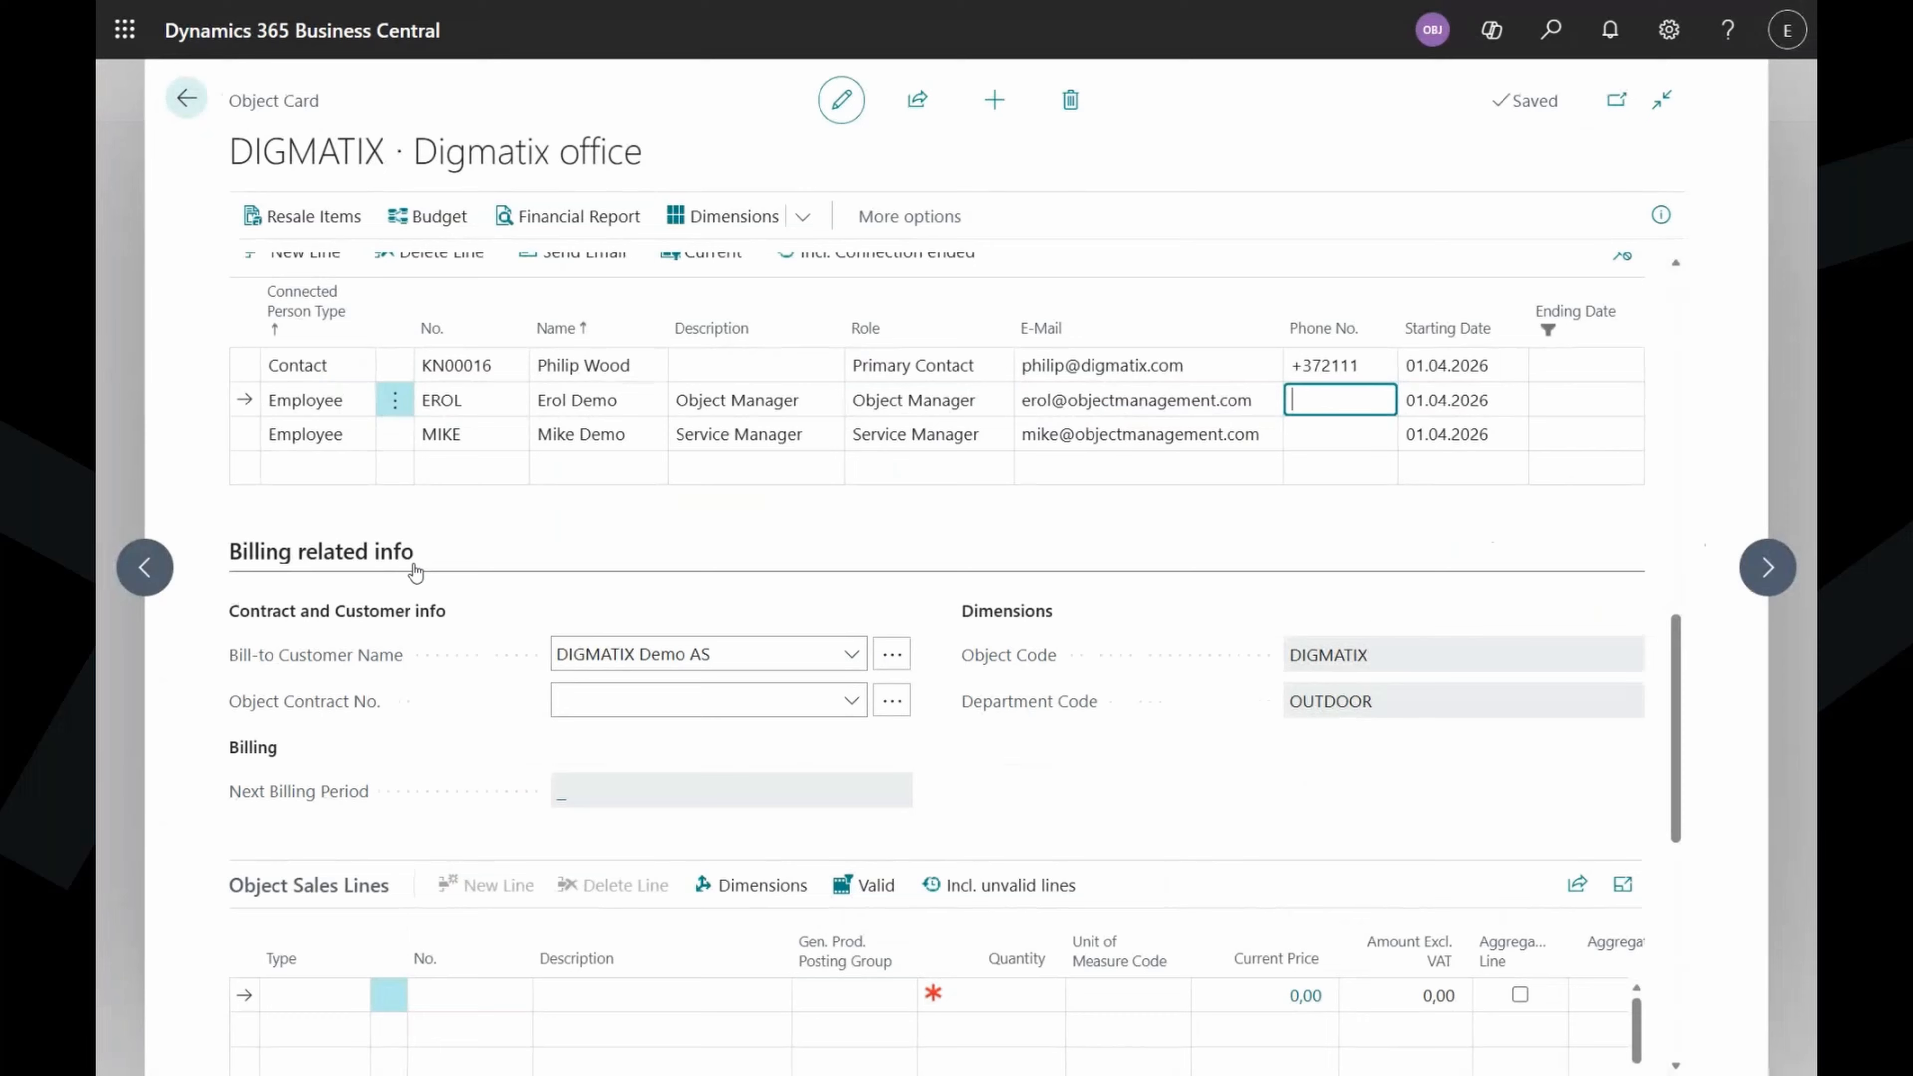
Set the first object sales line's type to Item.
scroll(488, 520, "down", 4)
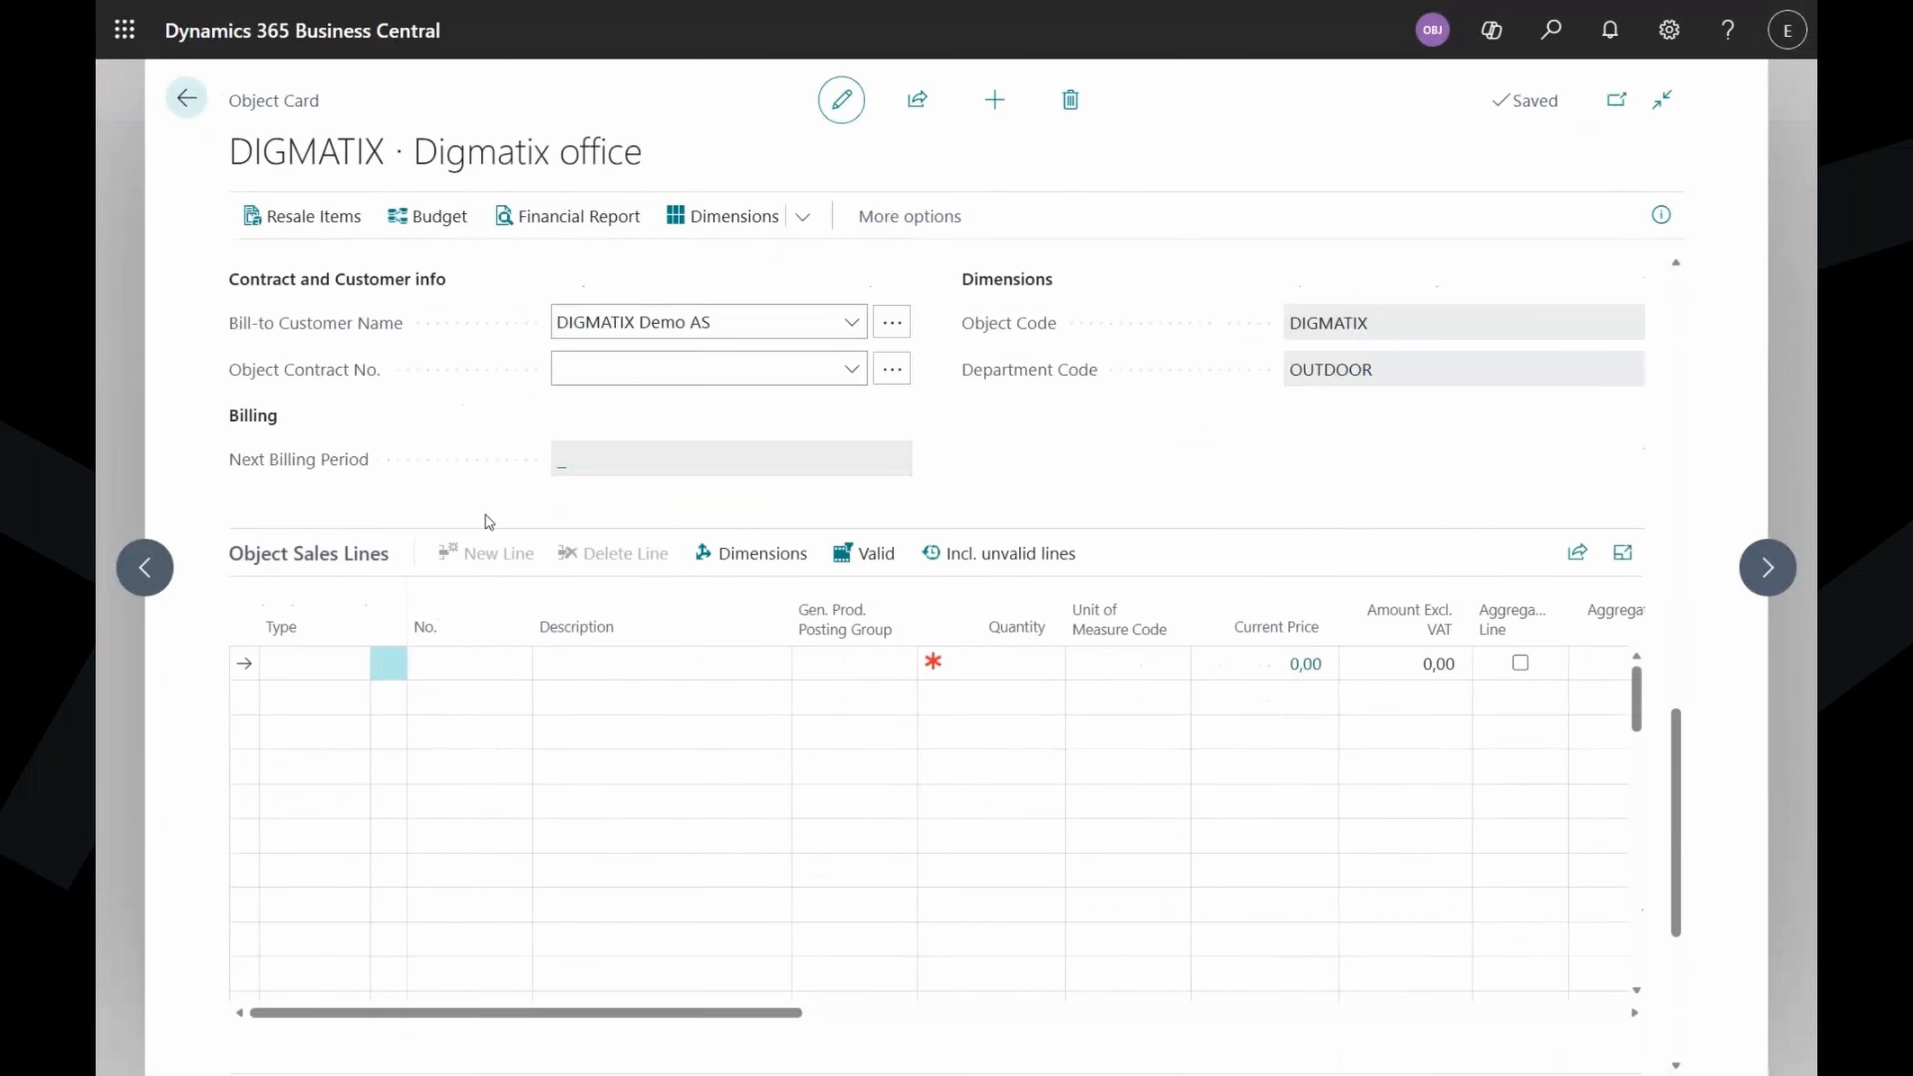
scroll(488, 520, "down", 2)
scroll(479, 482, "up", 3)
mouse_move(294, 446)
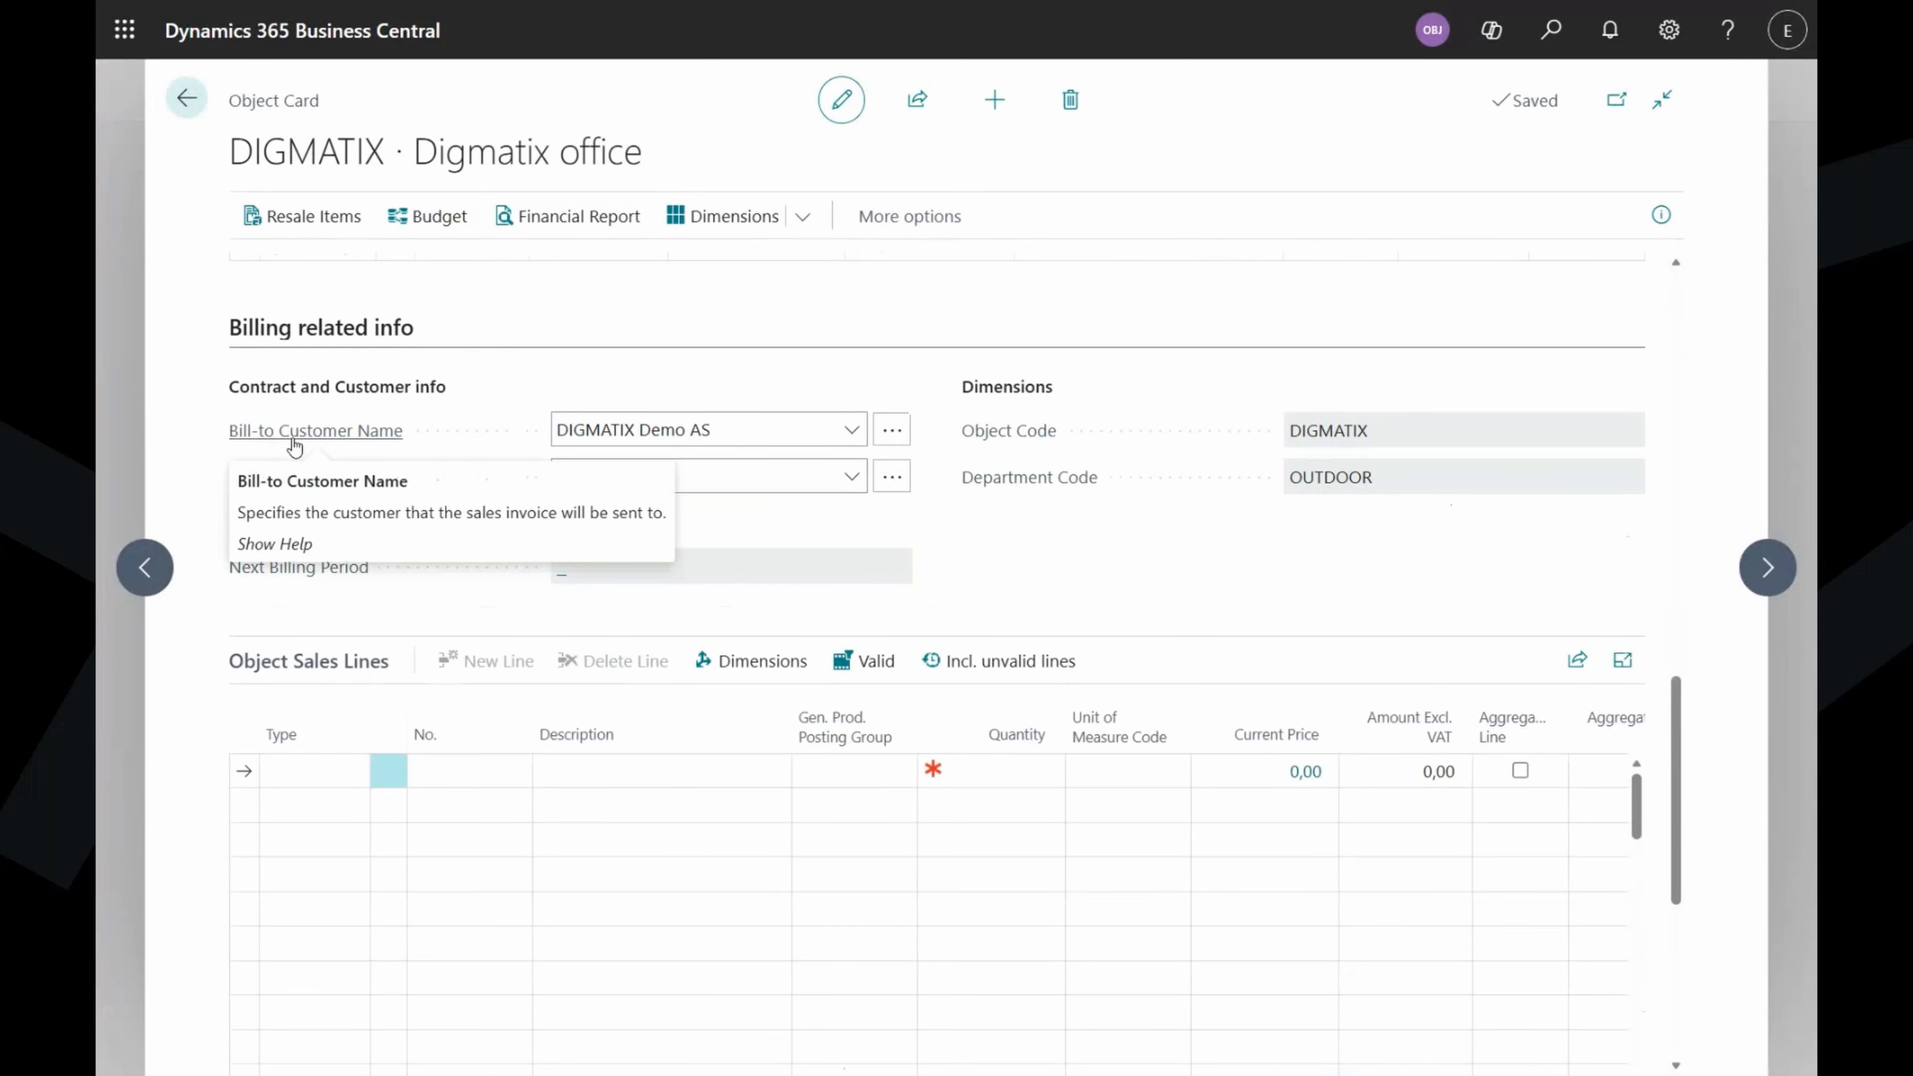
mouse_move(971, 487)
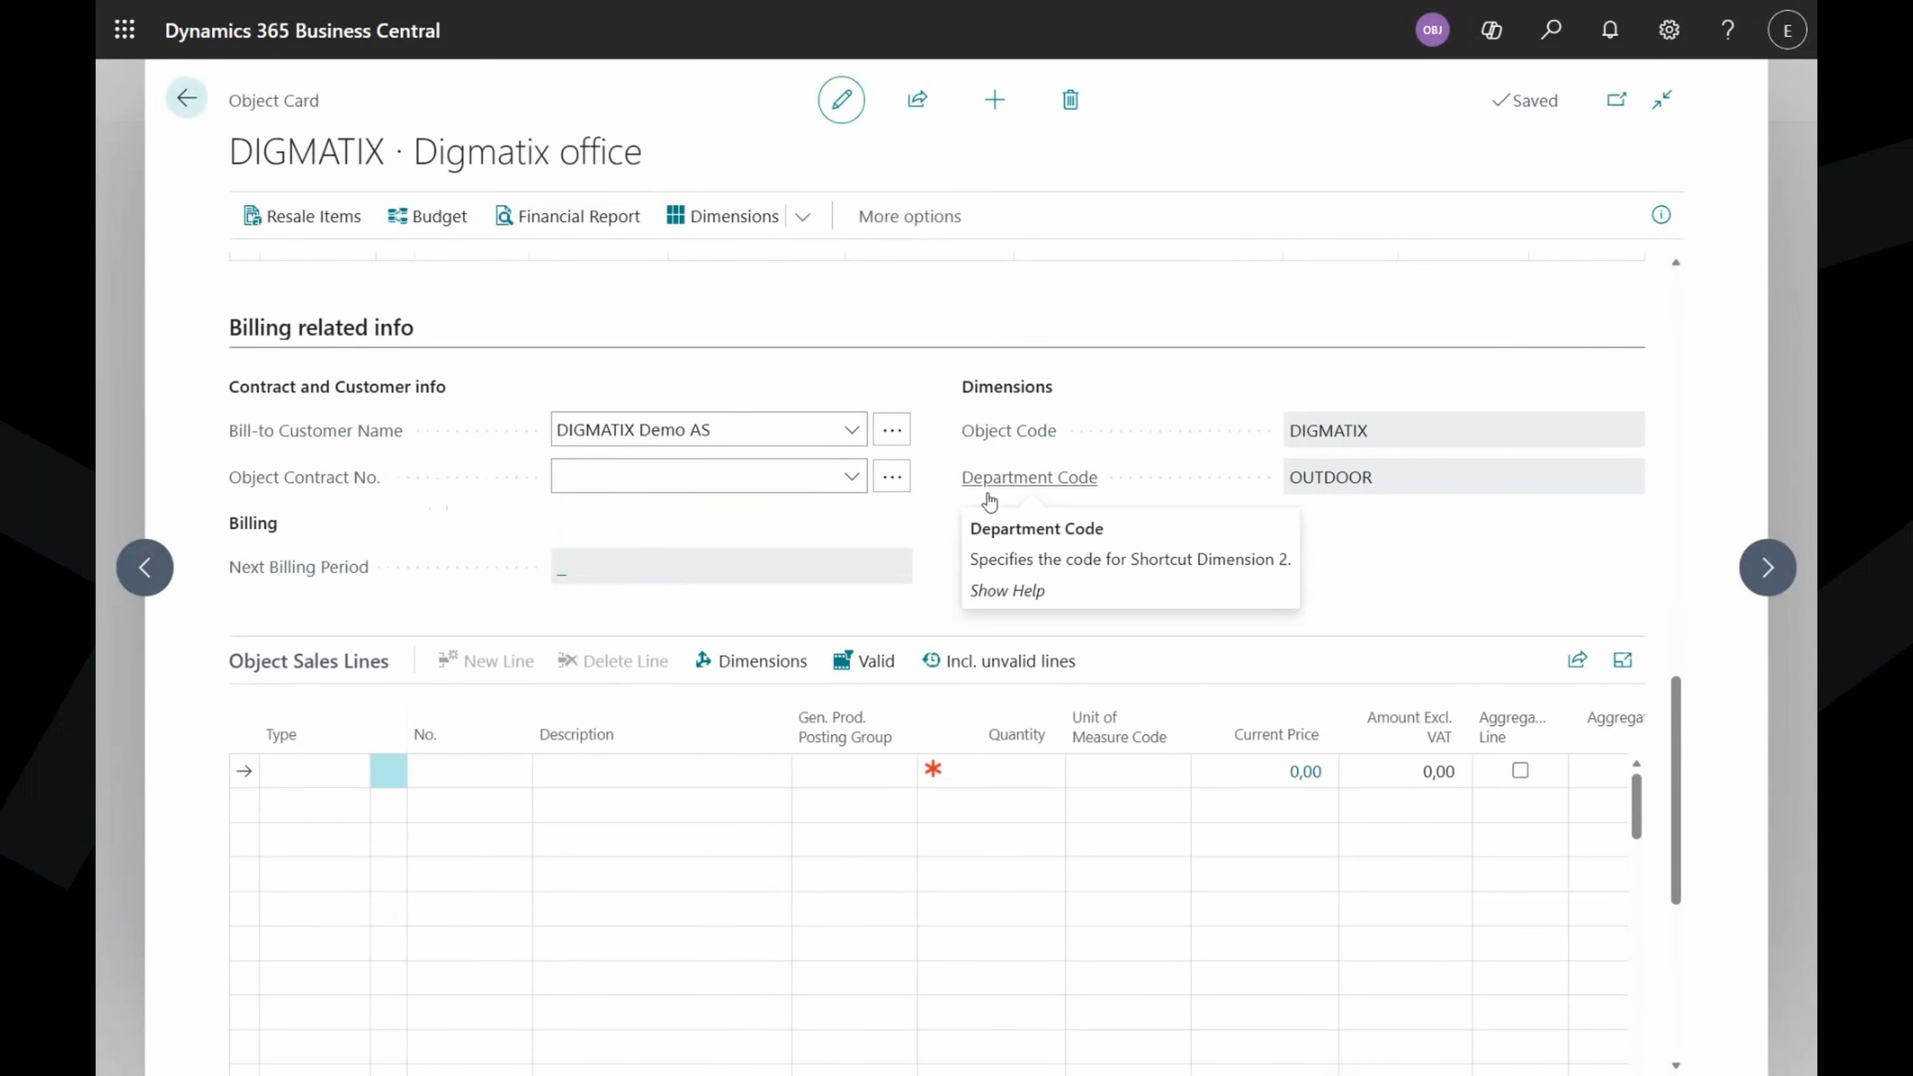
scroll(991, 531, "down", 3)
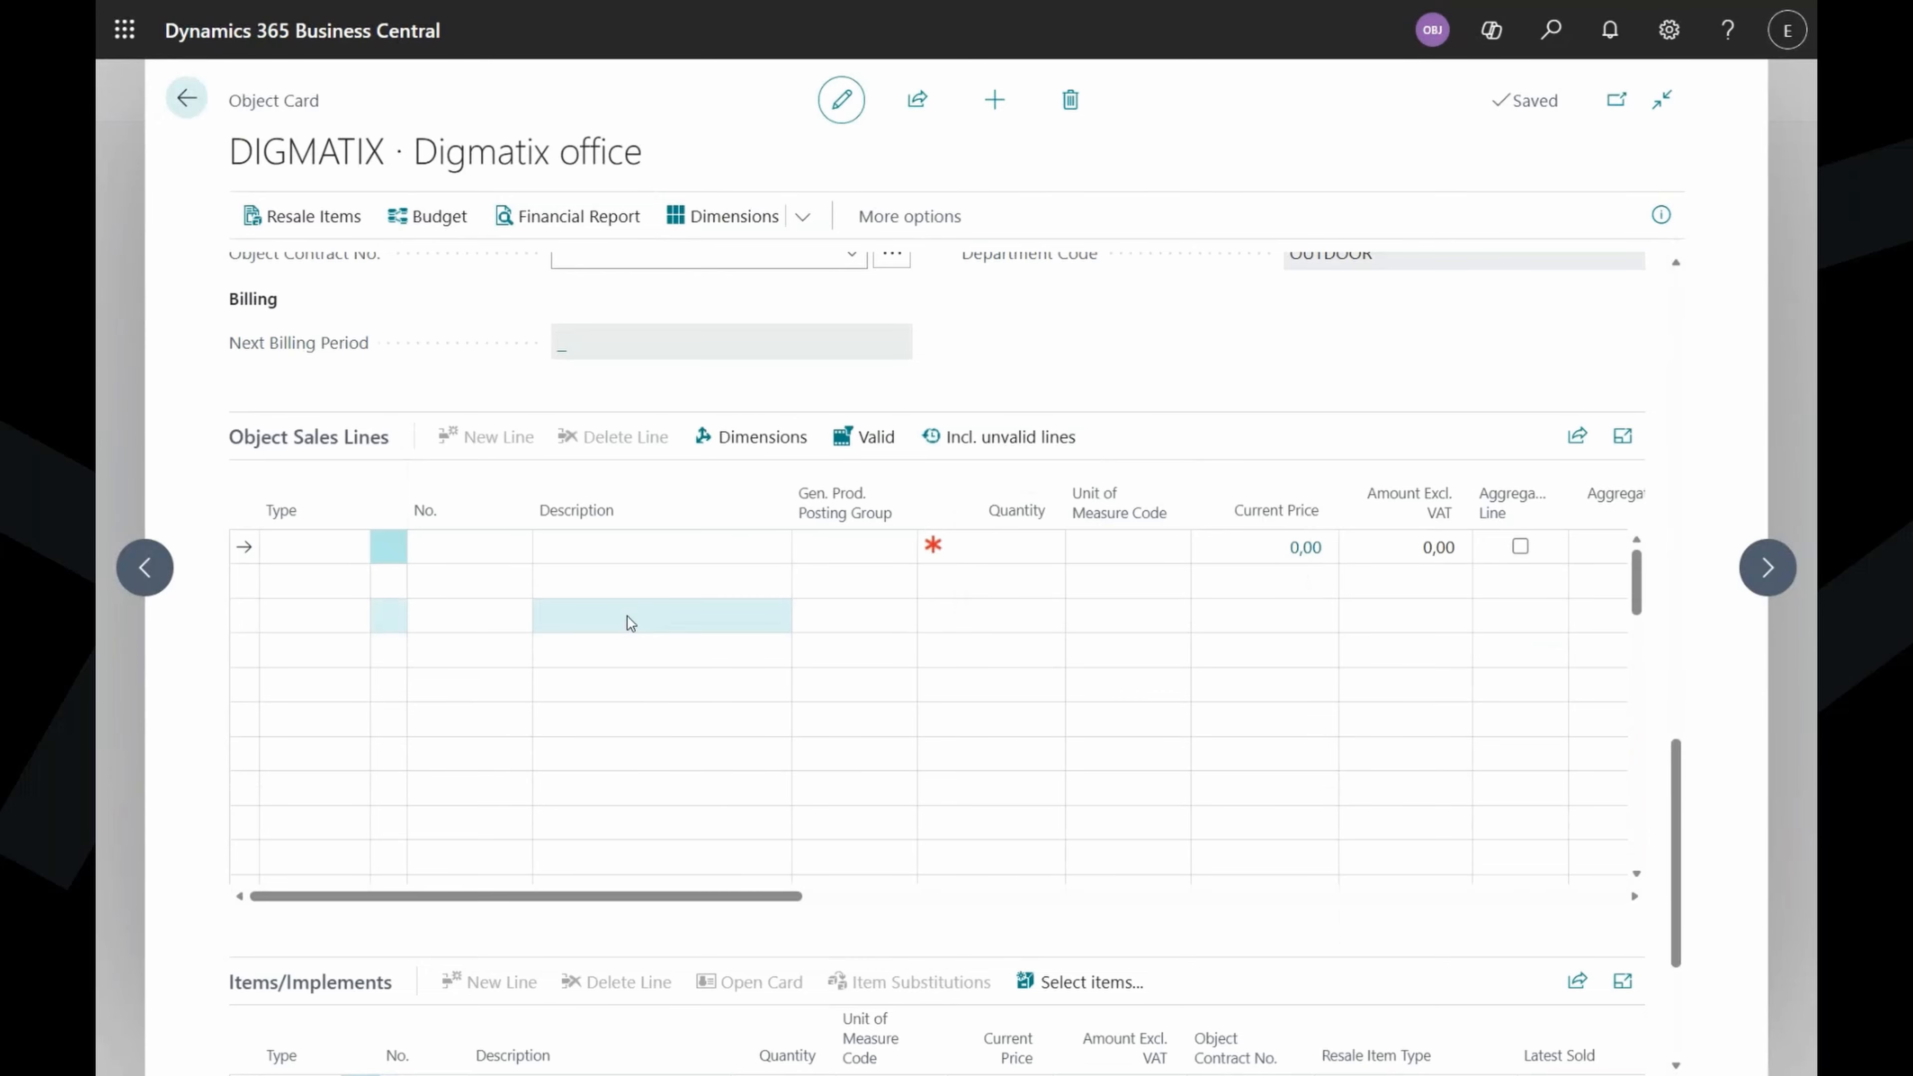
left_click(346, 559)
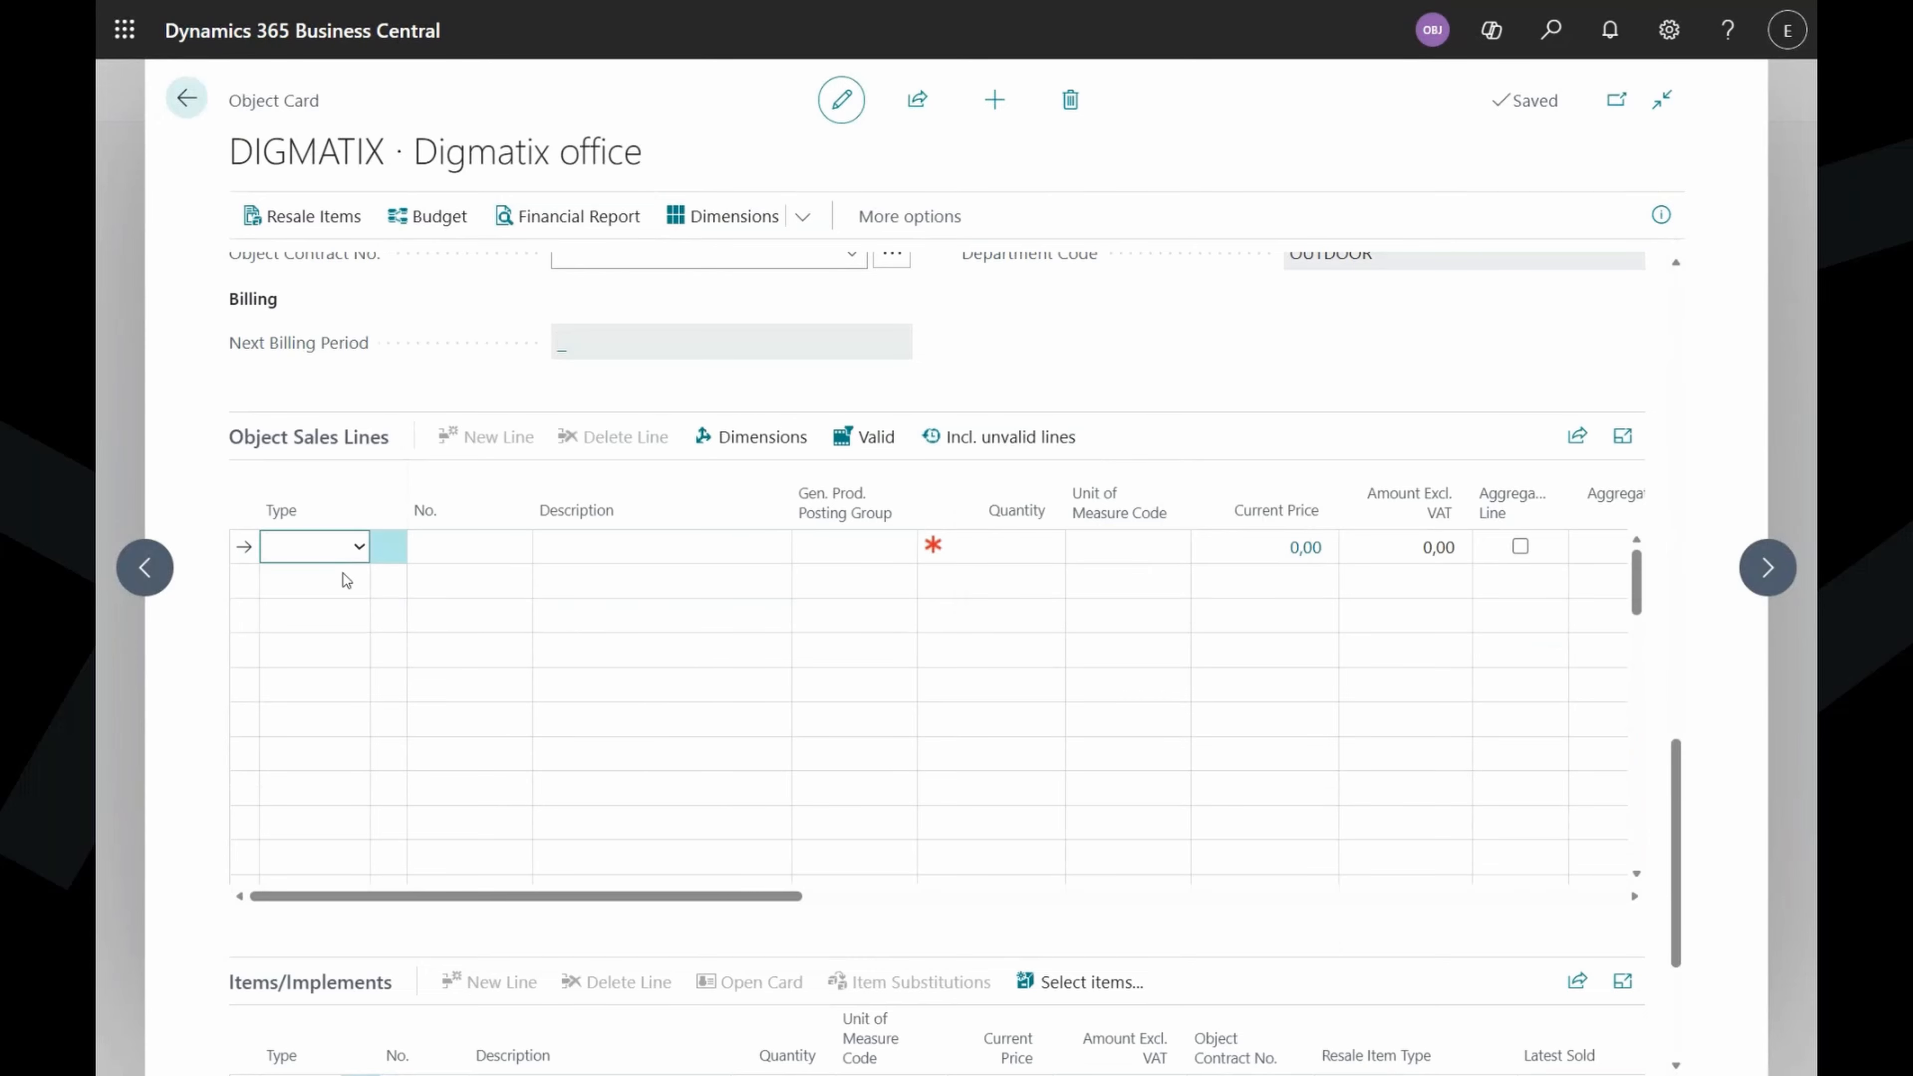
left_click(345, 639)
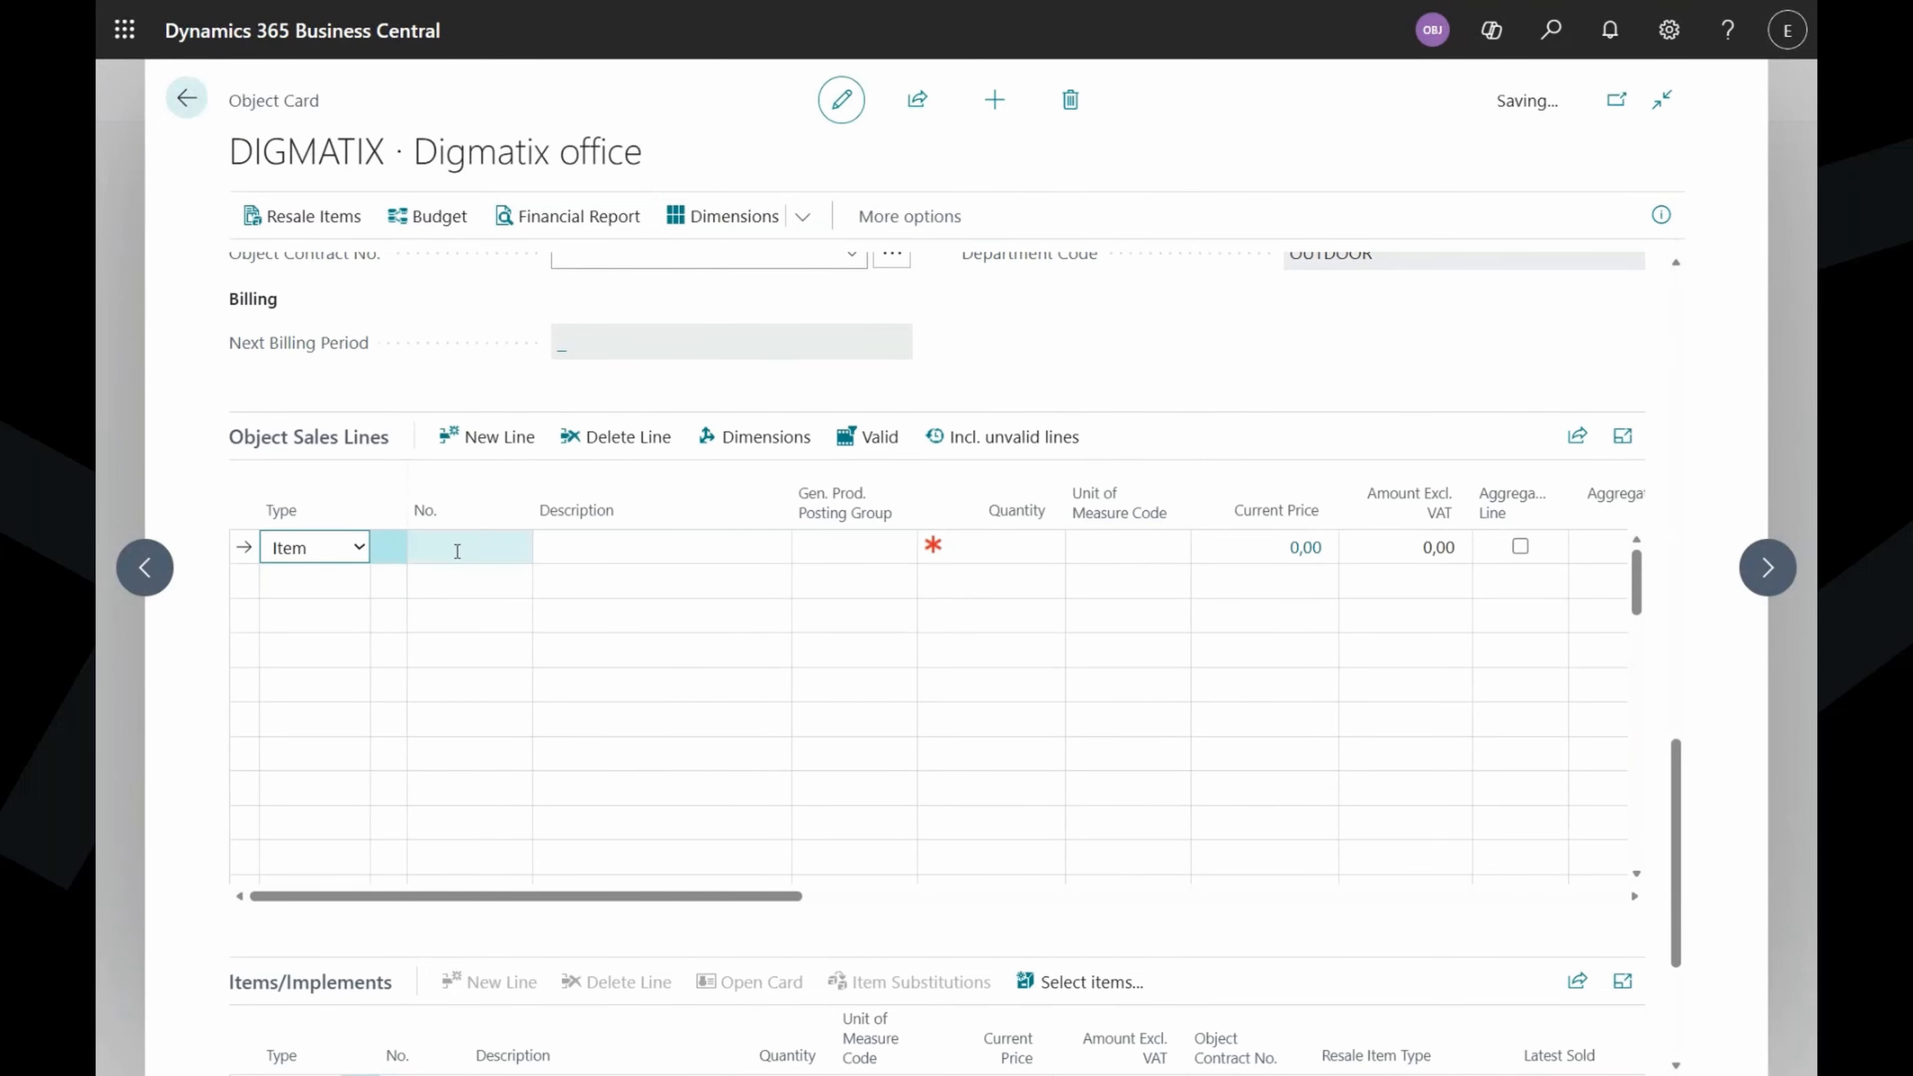
Choose the Indoor cleaning item for the line with quantity 1.
left_click(493, 545)
left_click(515, 547)
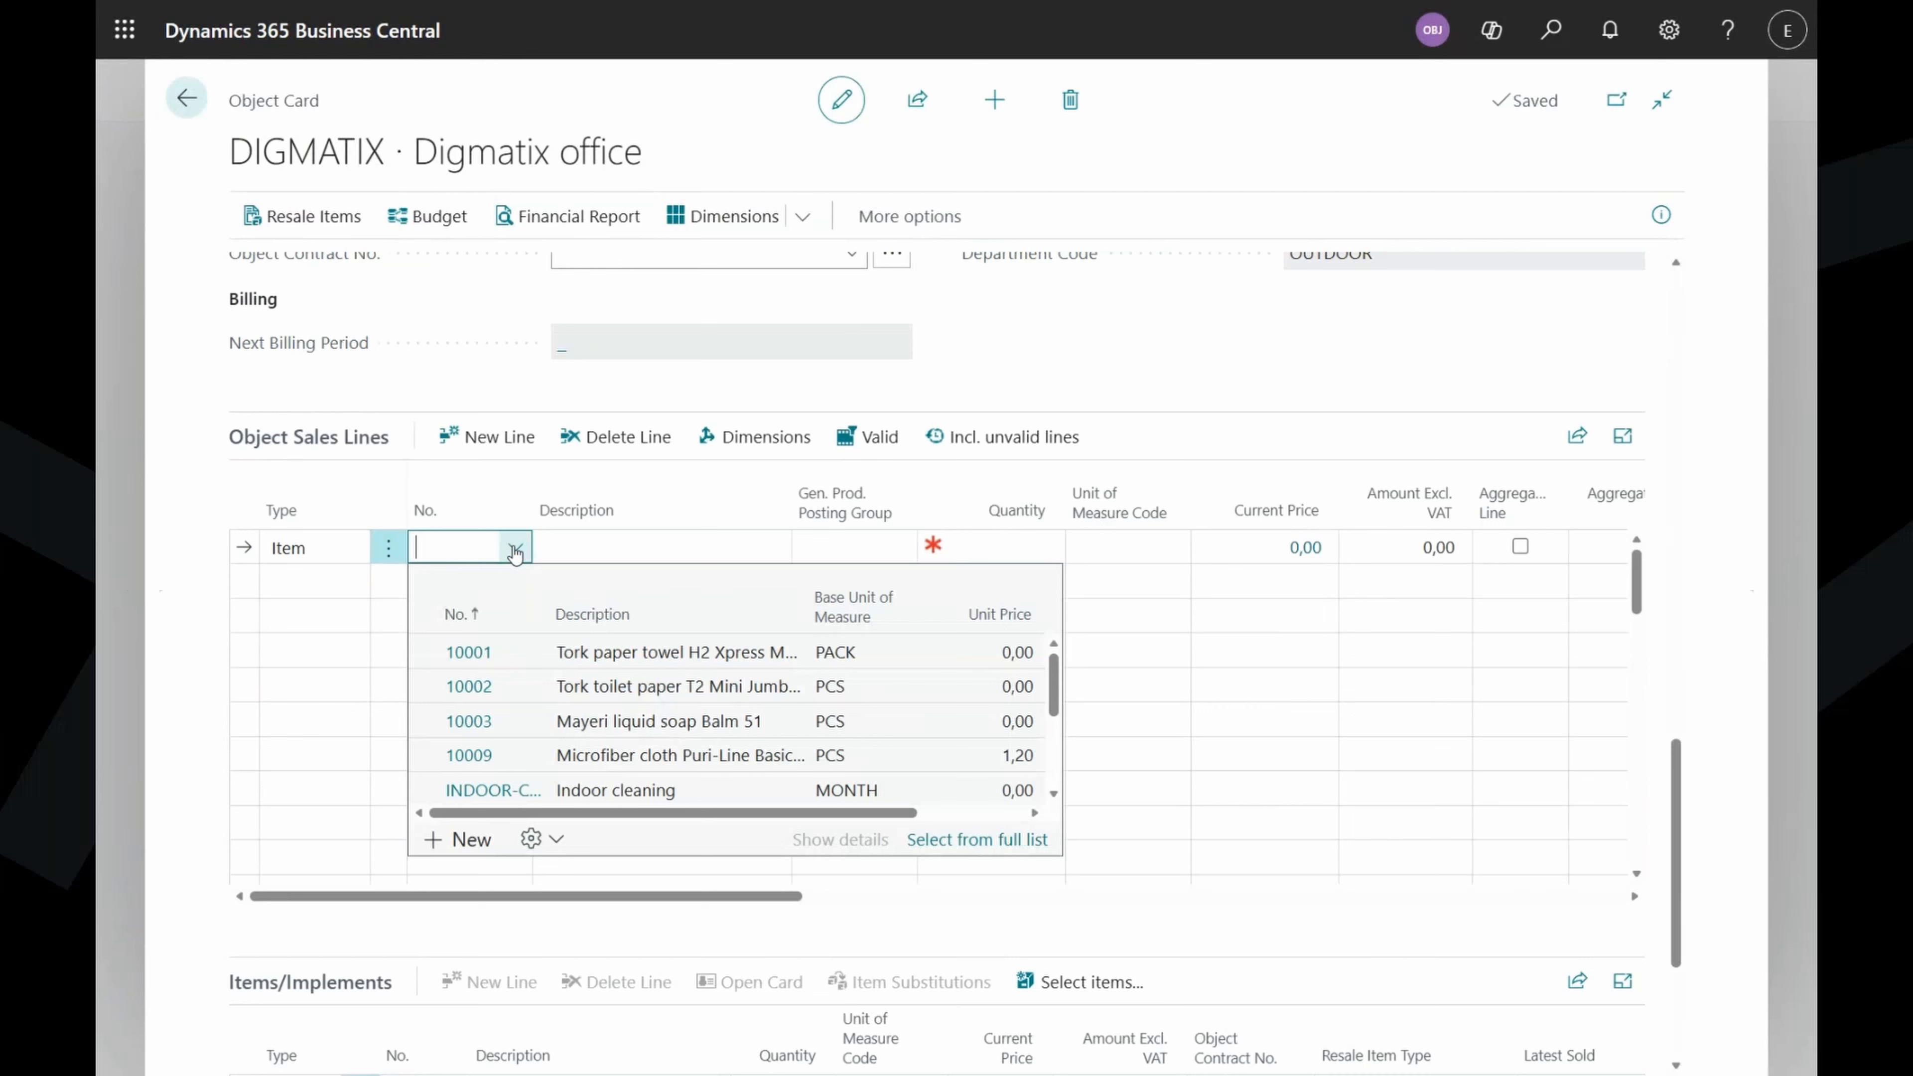
left_click(703, 795)
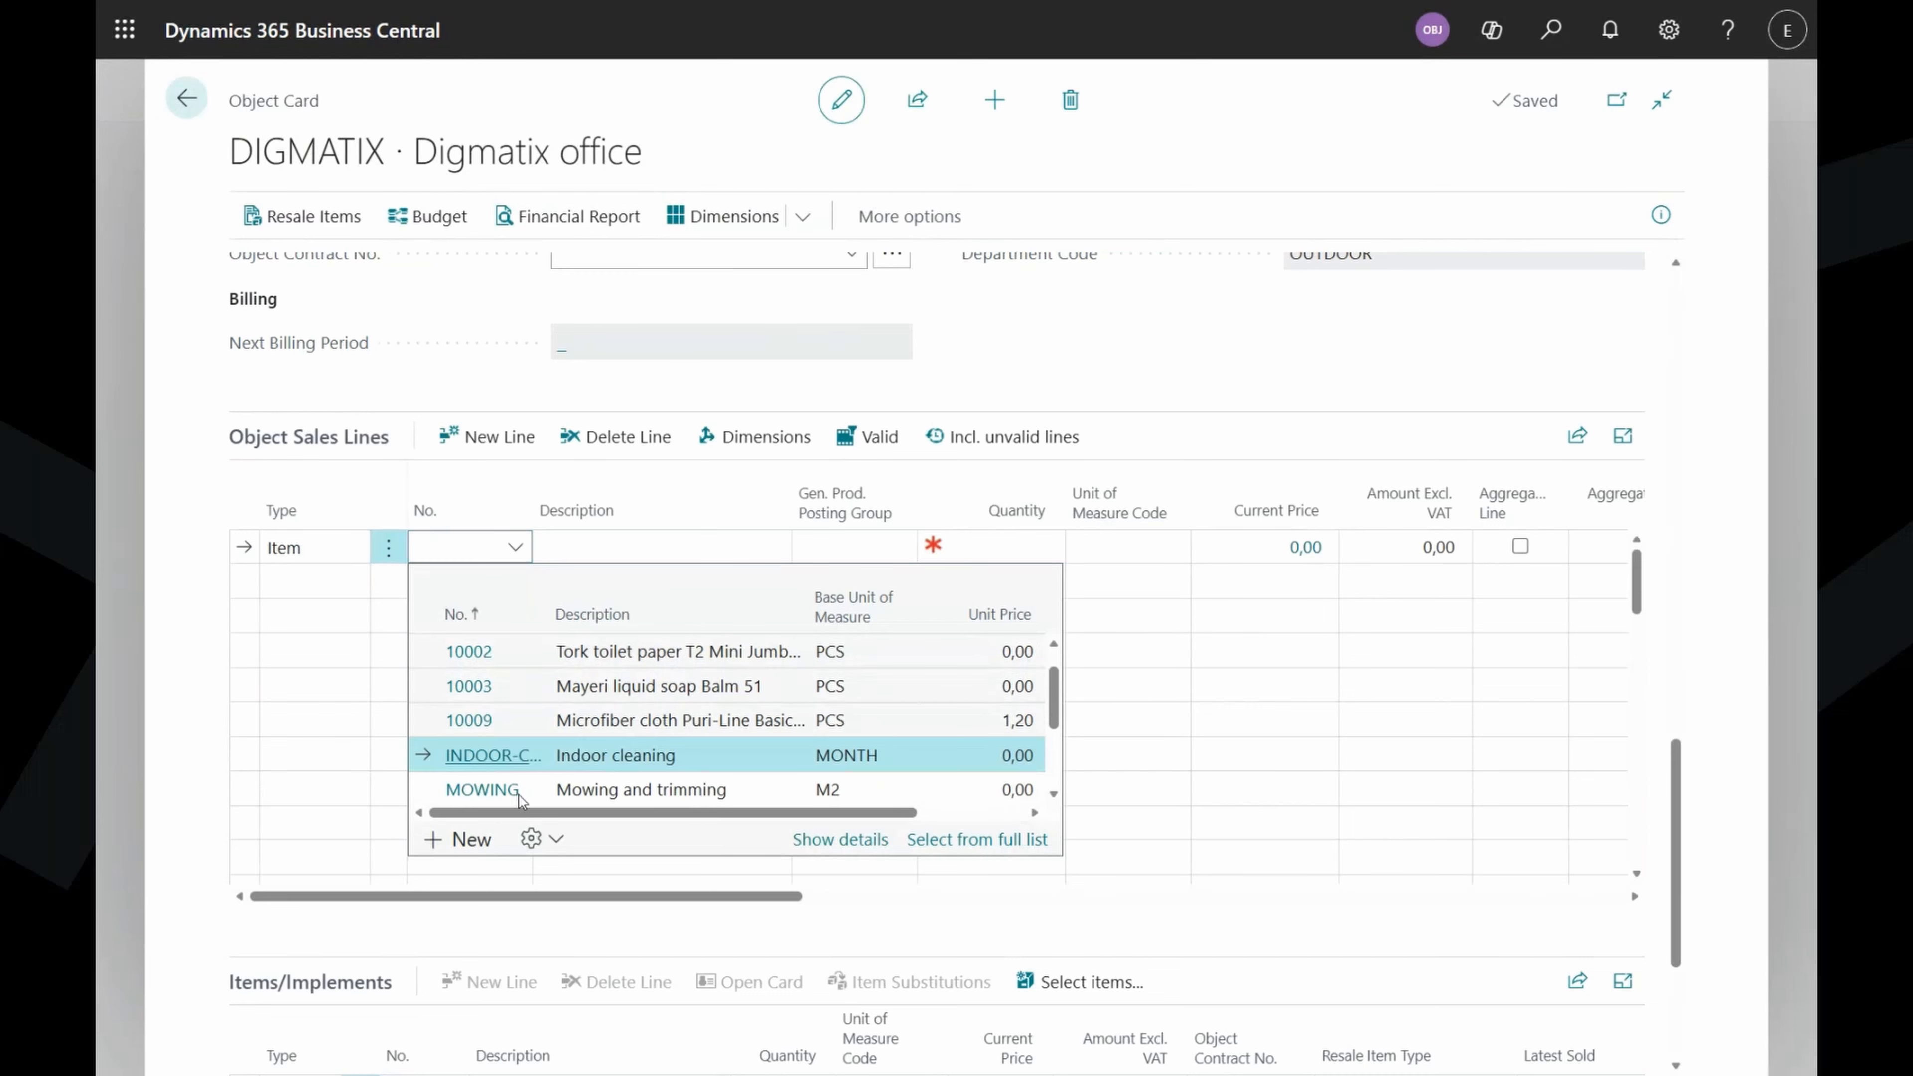
left_click(496, 754)
left_click(983, 545)
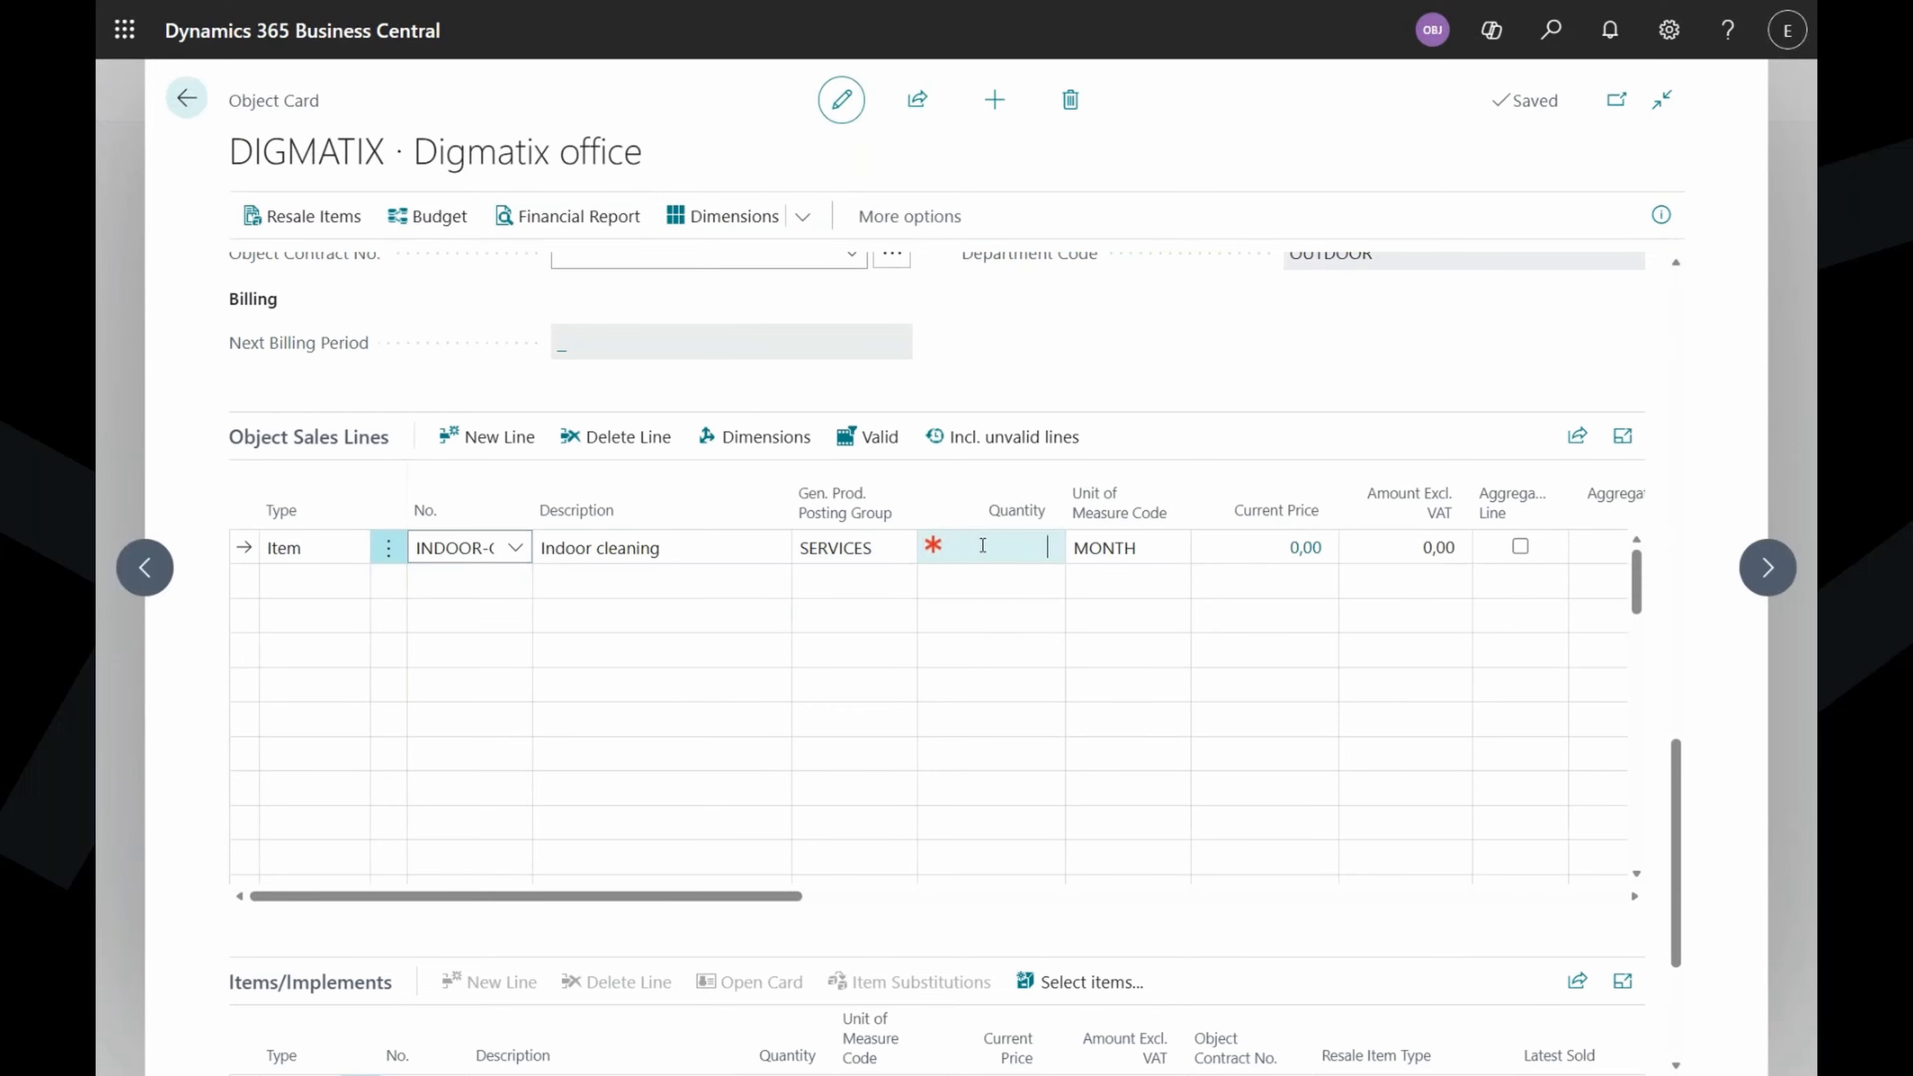
type("1")
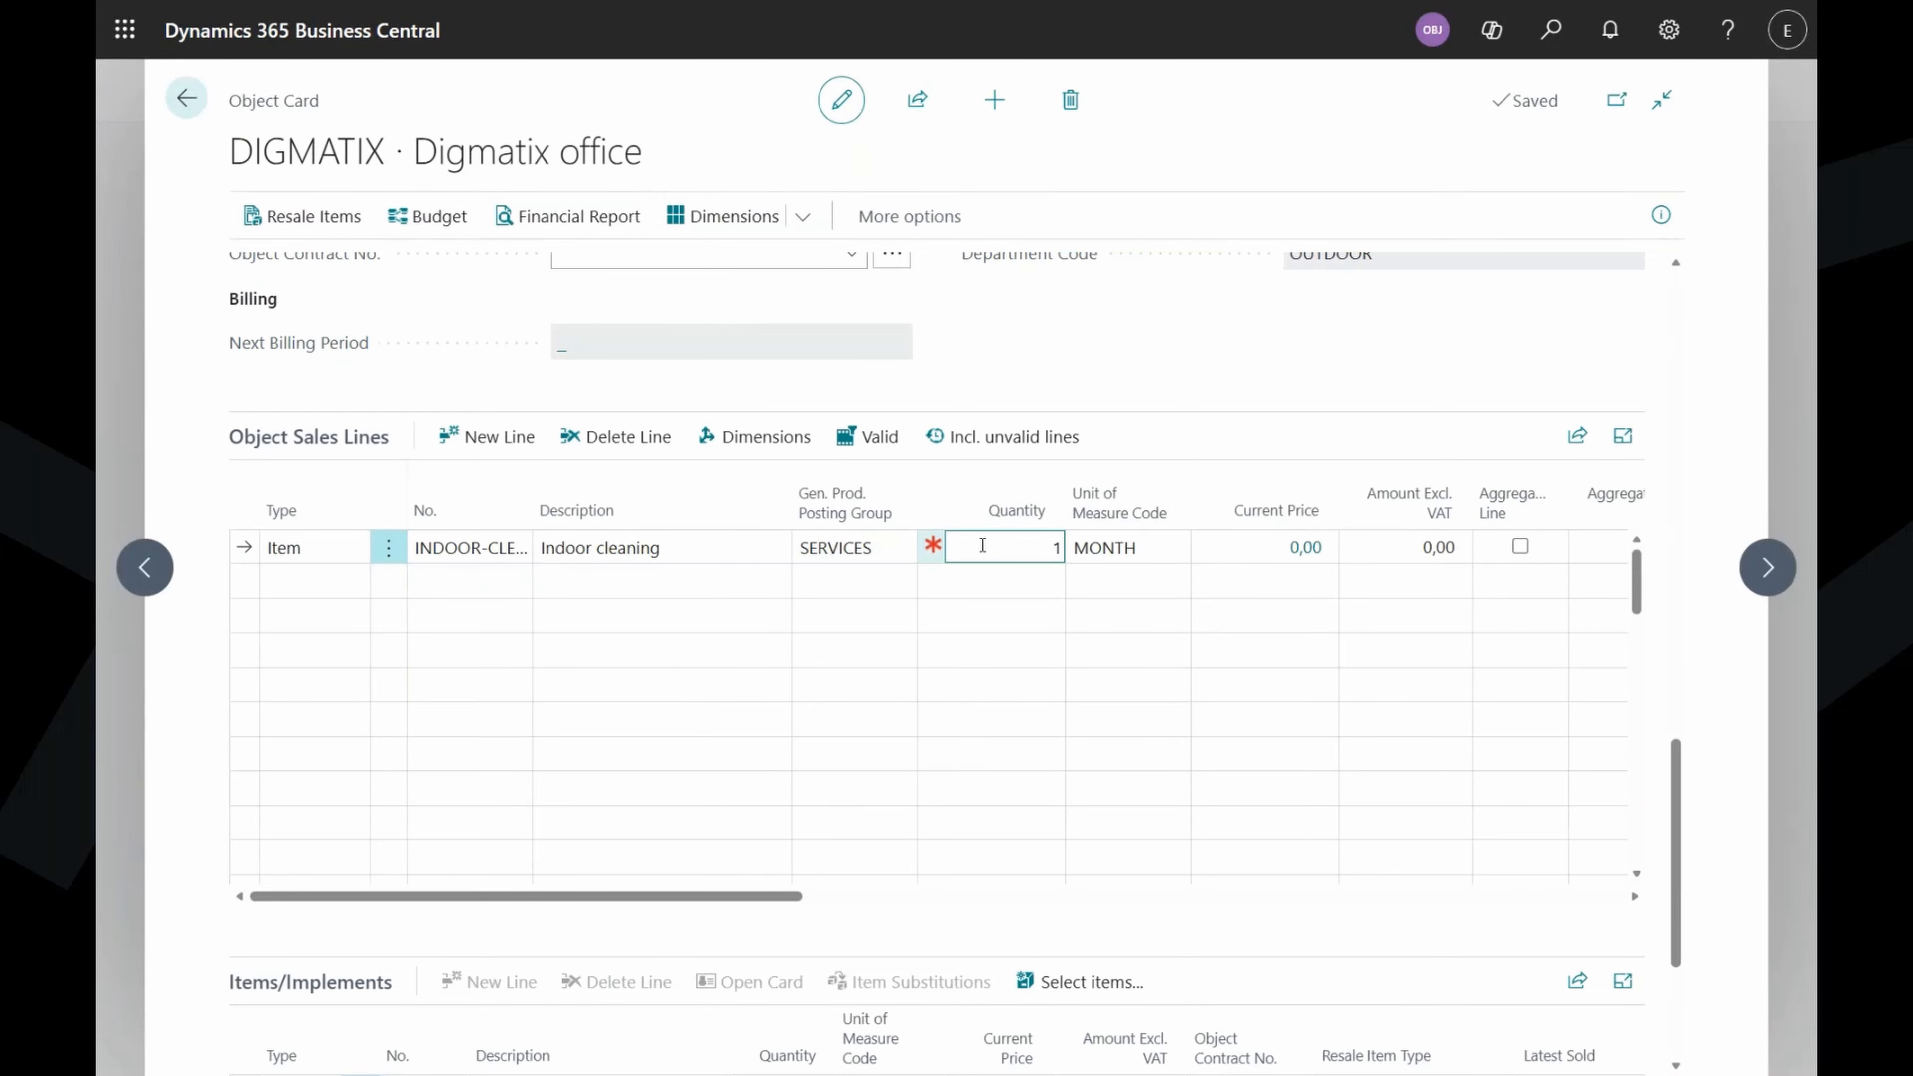
key("Tab")
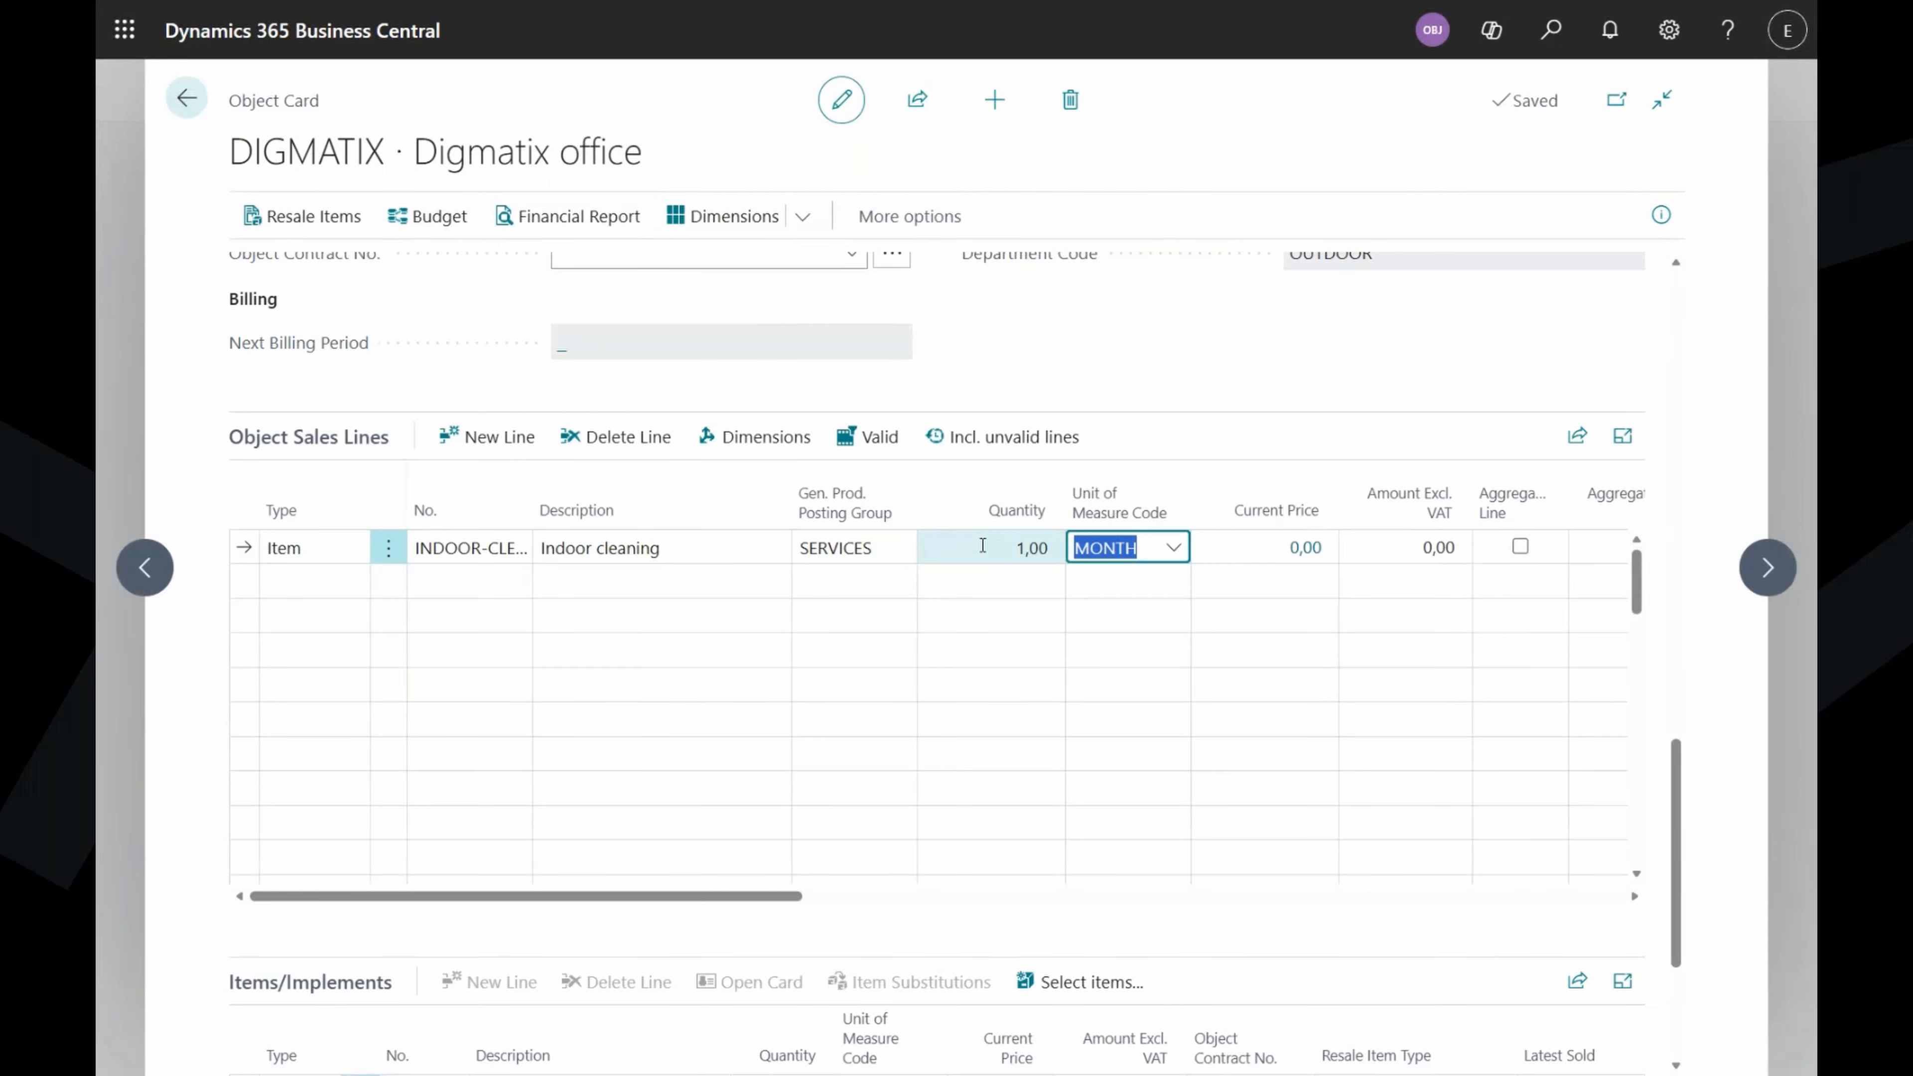
Give Indoor cleaning an active billing price with unit price 1000.
left_click(1307, 548)
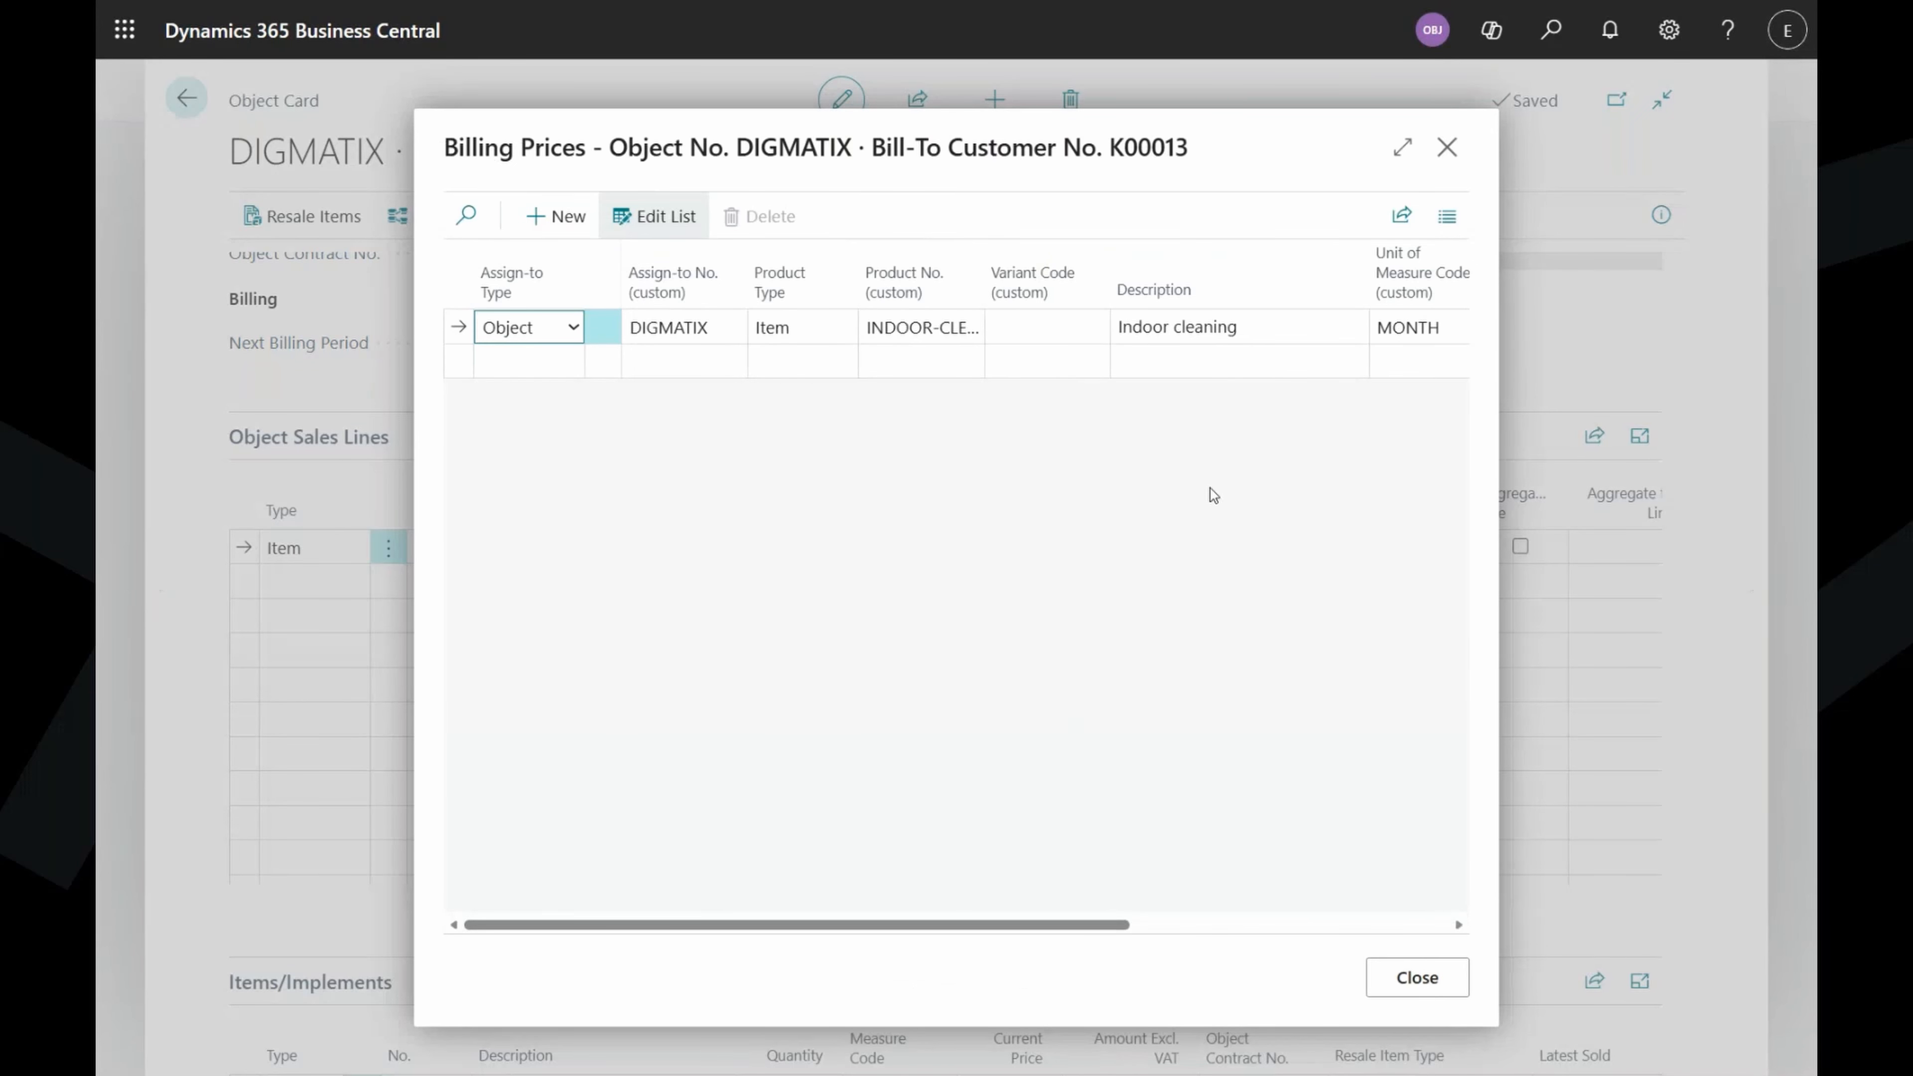
left_click(1402, 149)
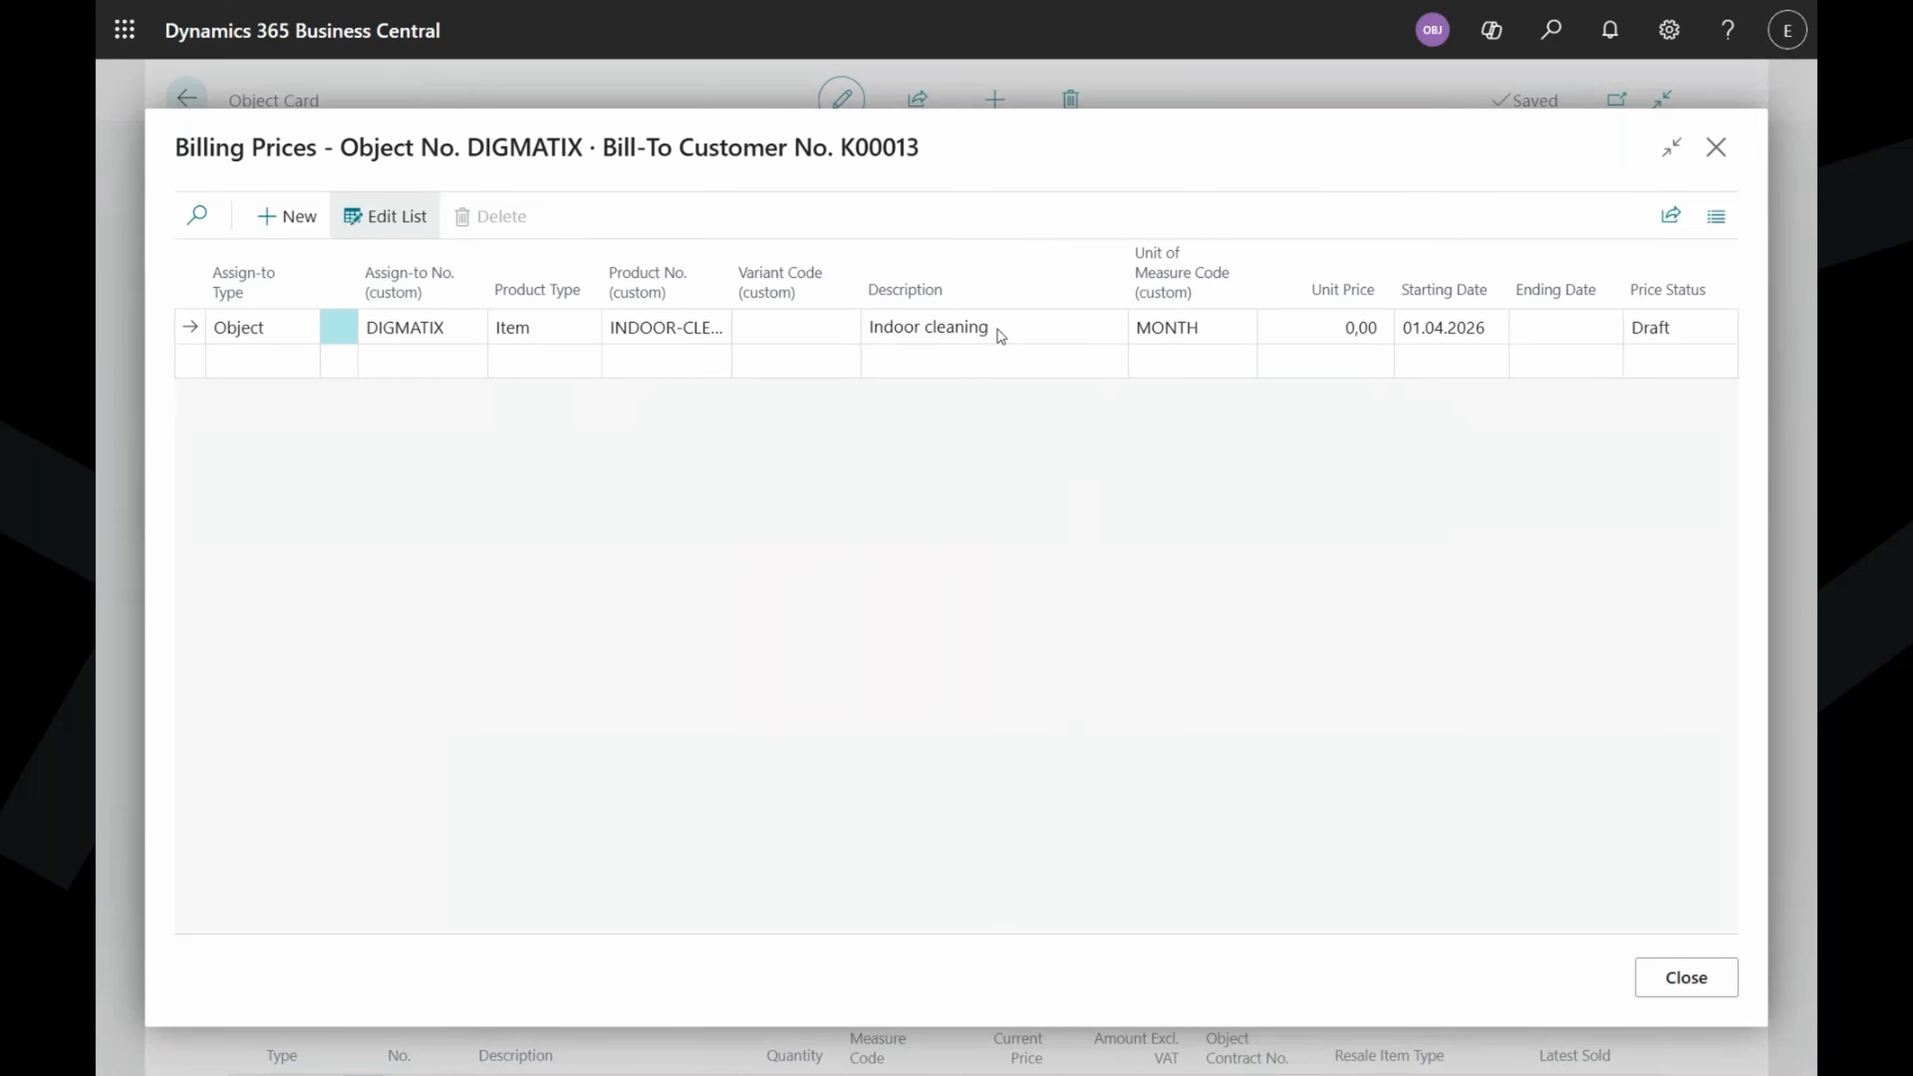
left_click(1309, 325)
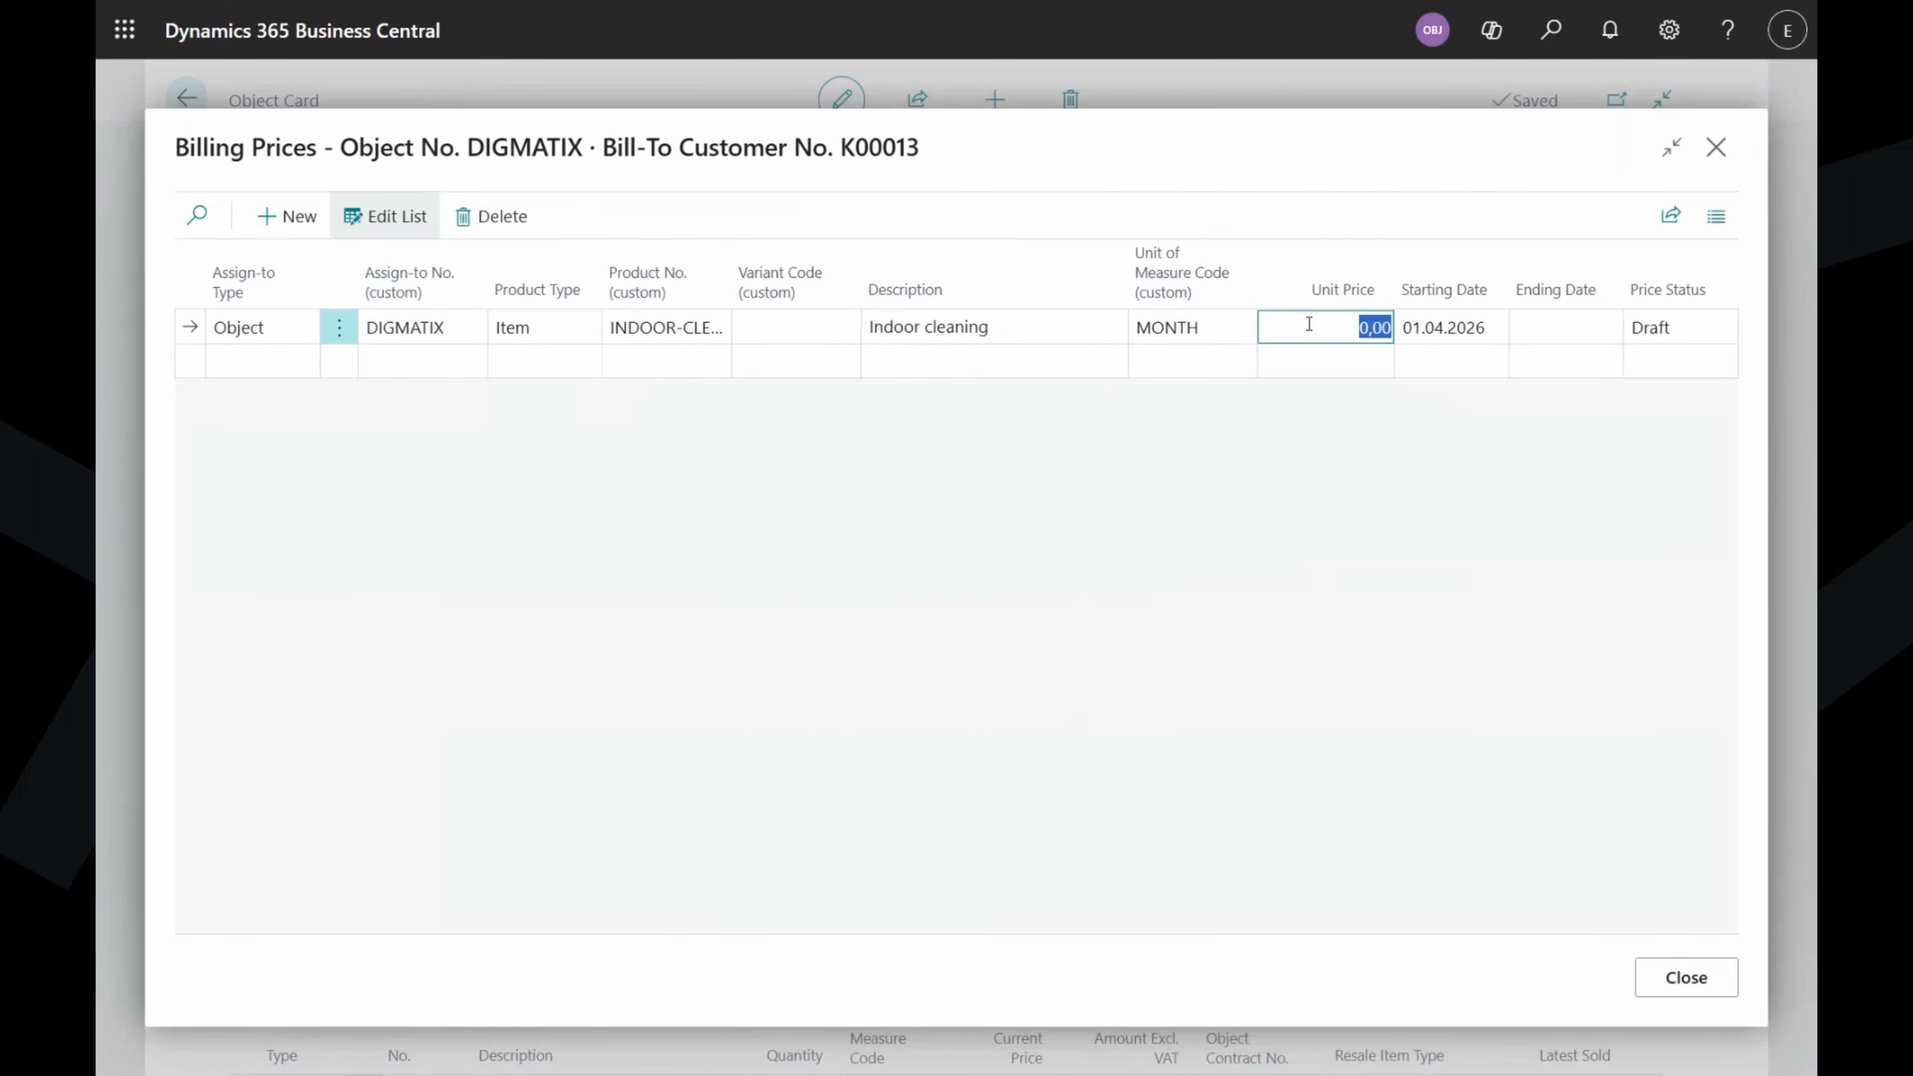
type("1000")
key("Tab")
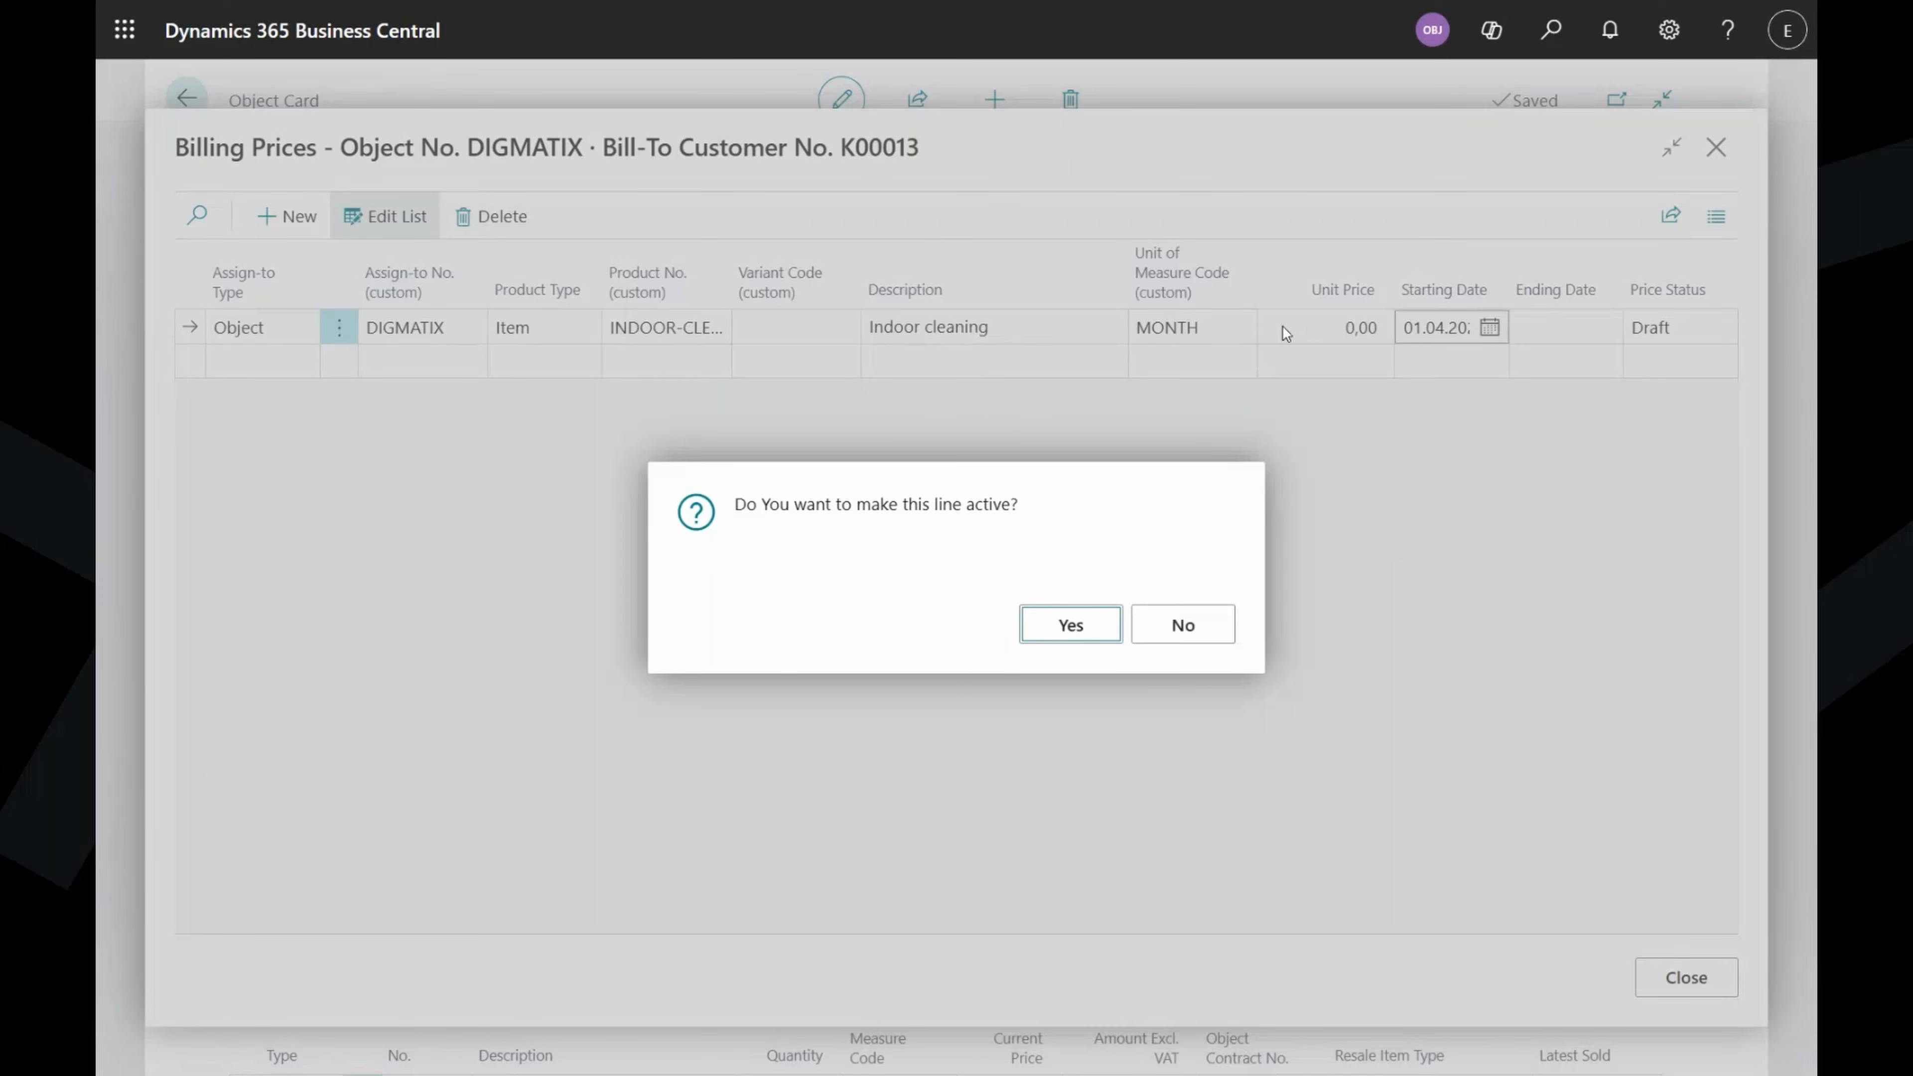
left_click(1078, 629)
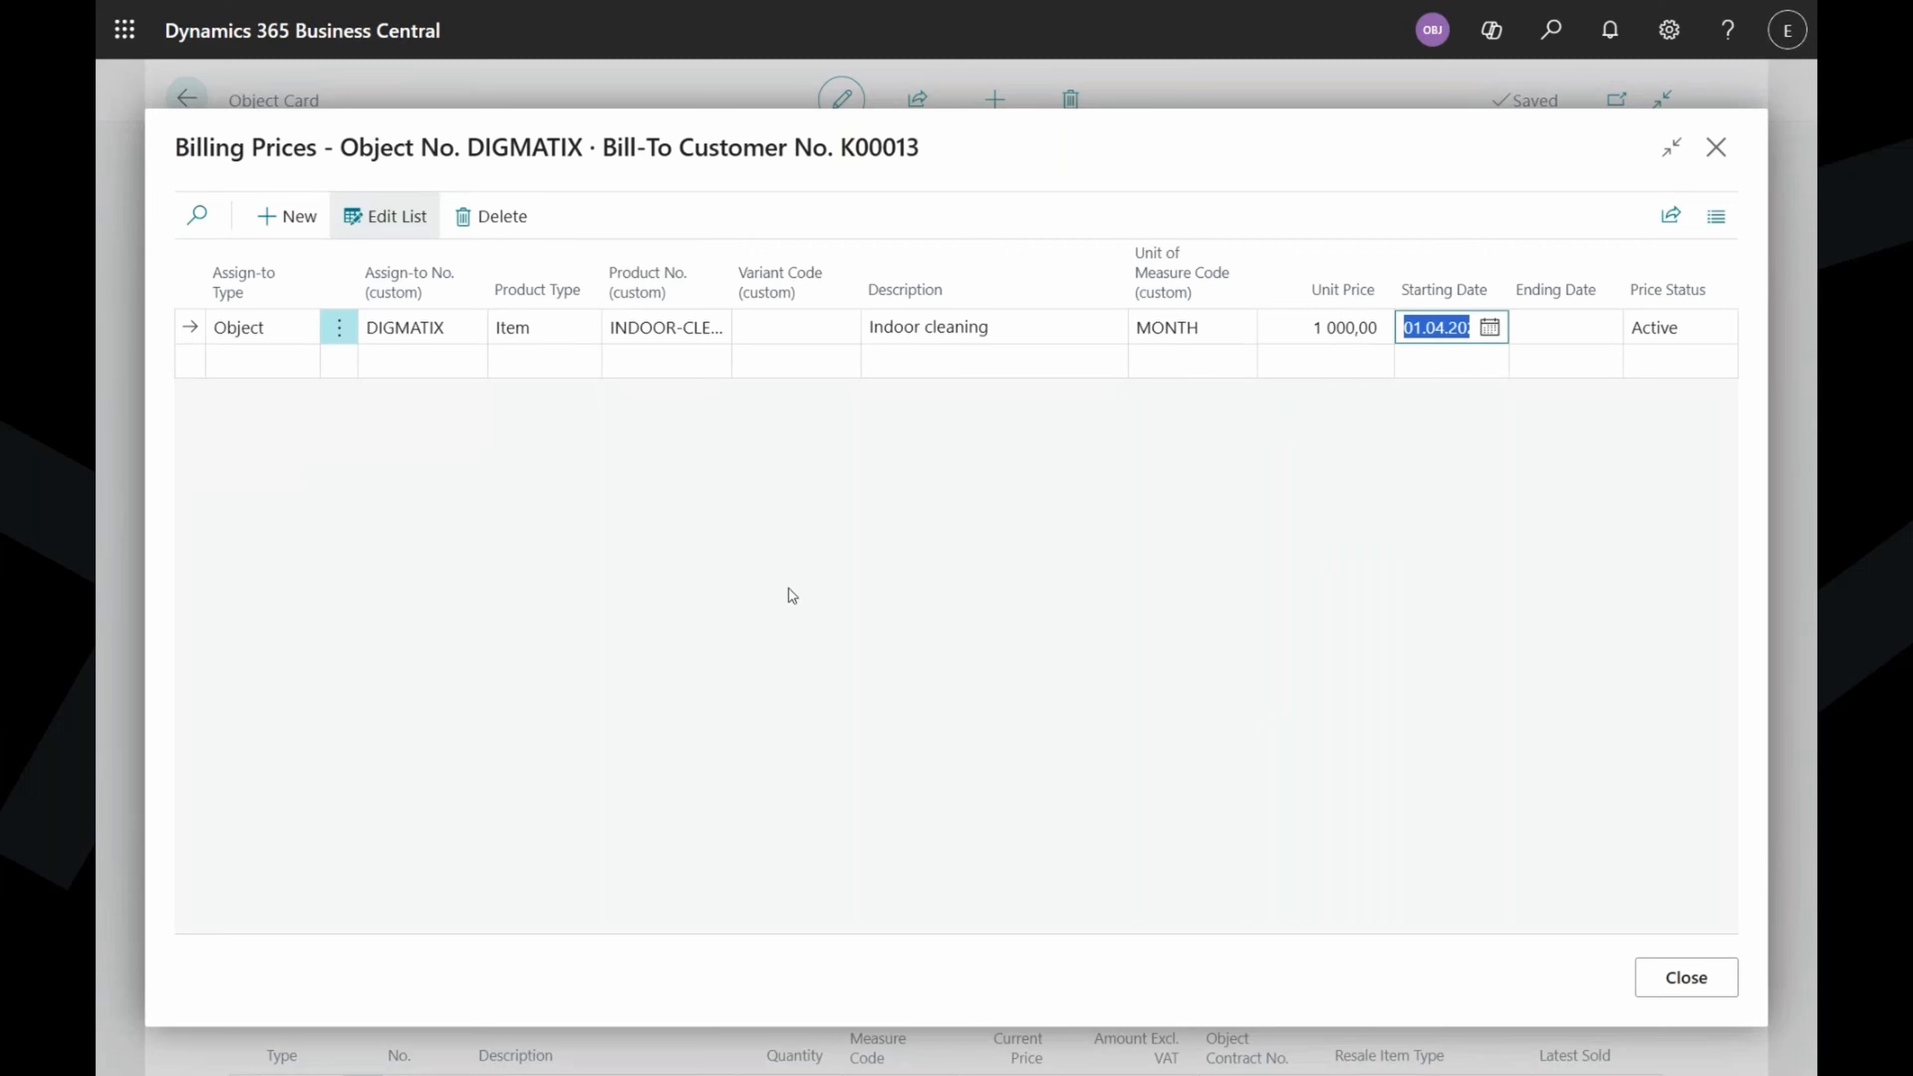
Set the billing price's ending date to 31.08.2026.
left_click(1567, 326)
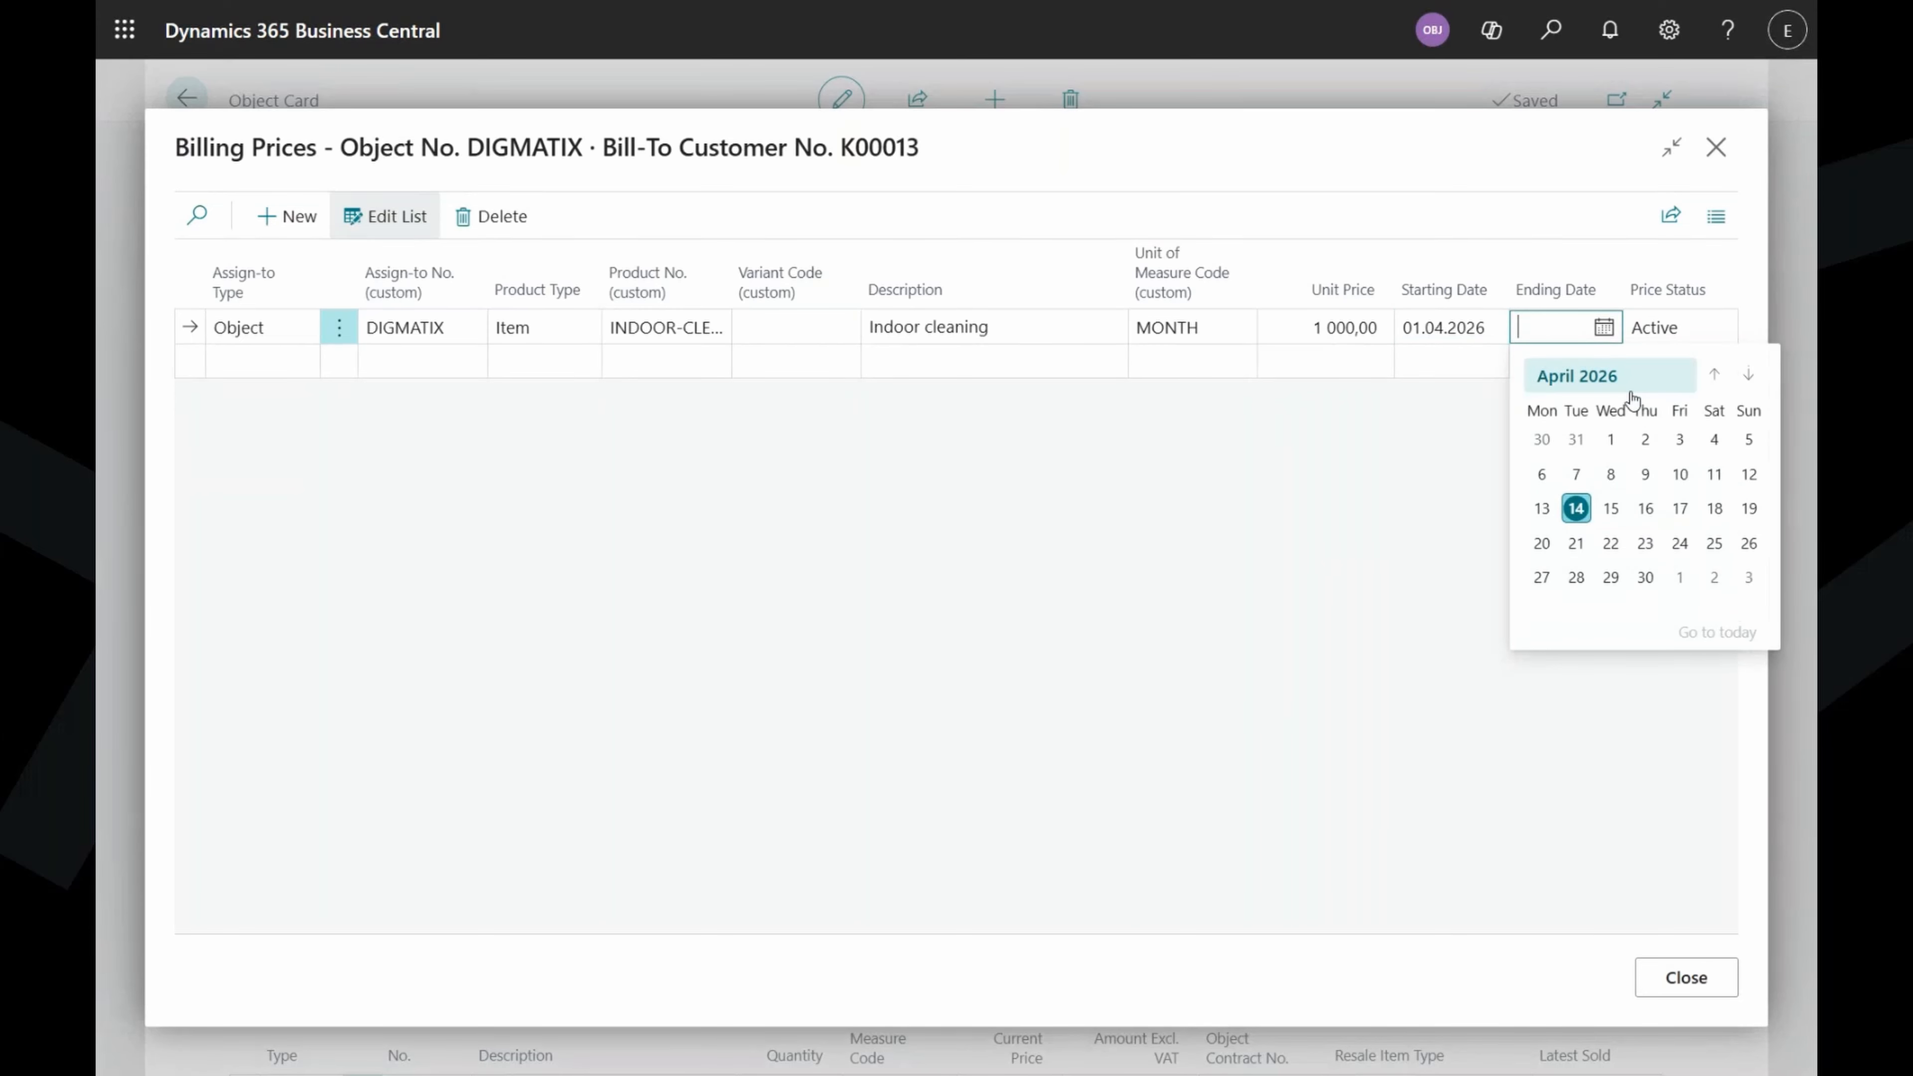
type("3108")
left_click(1392, 162)
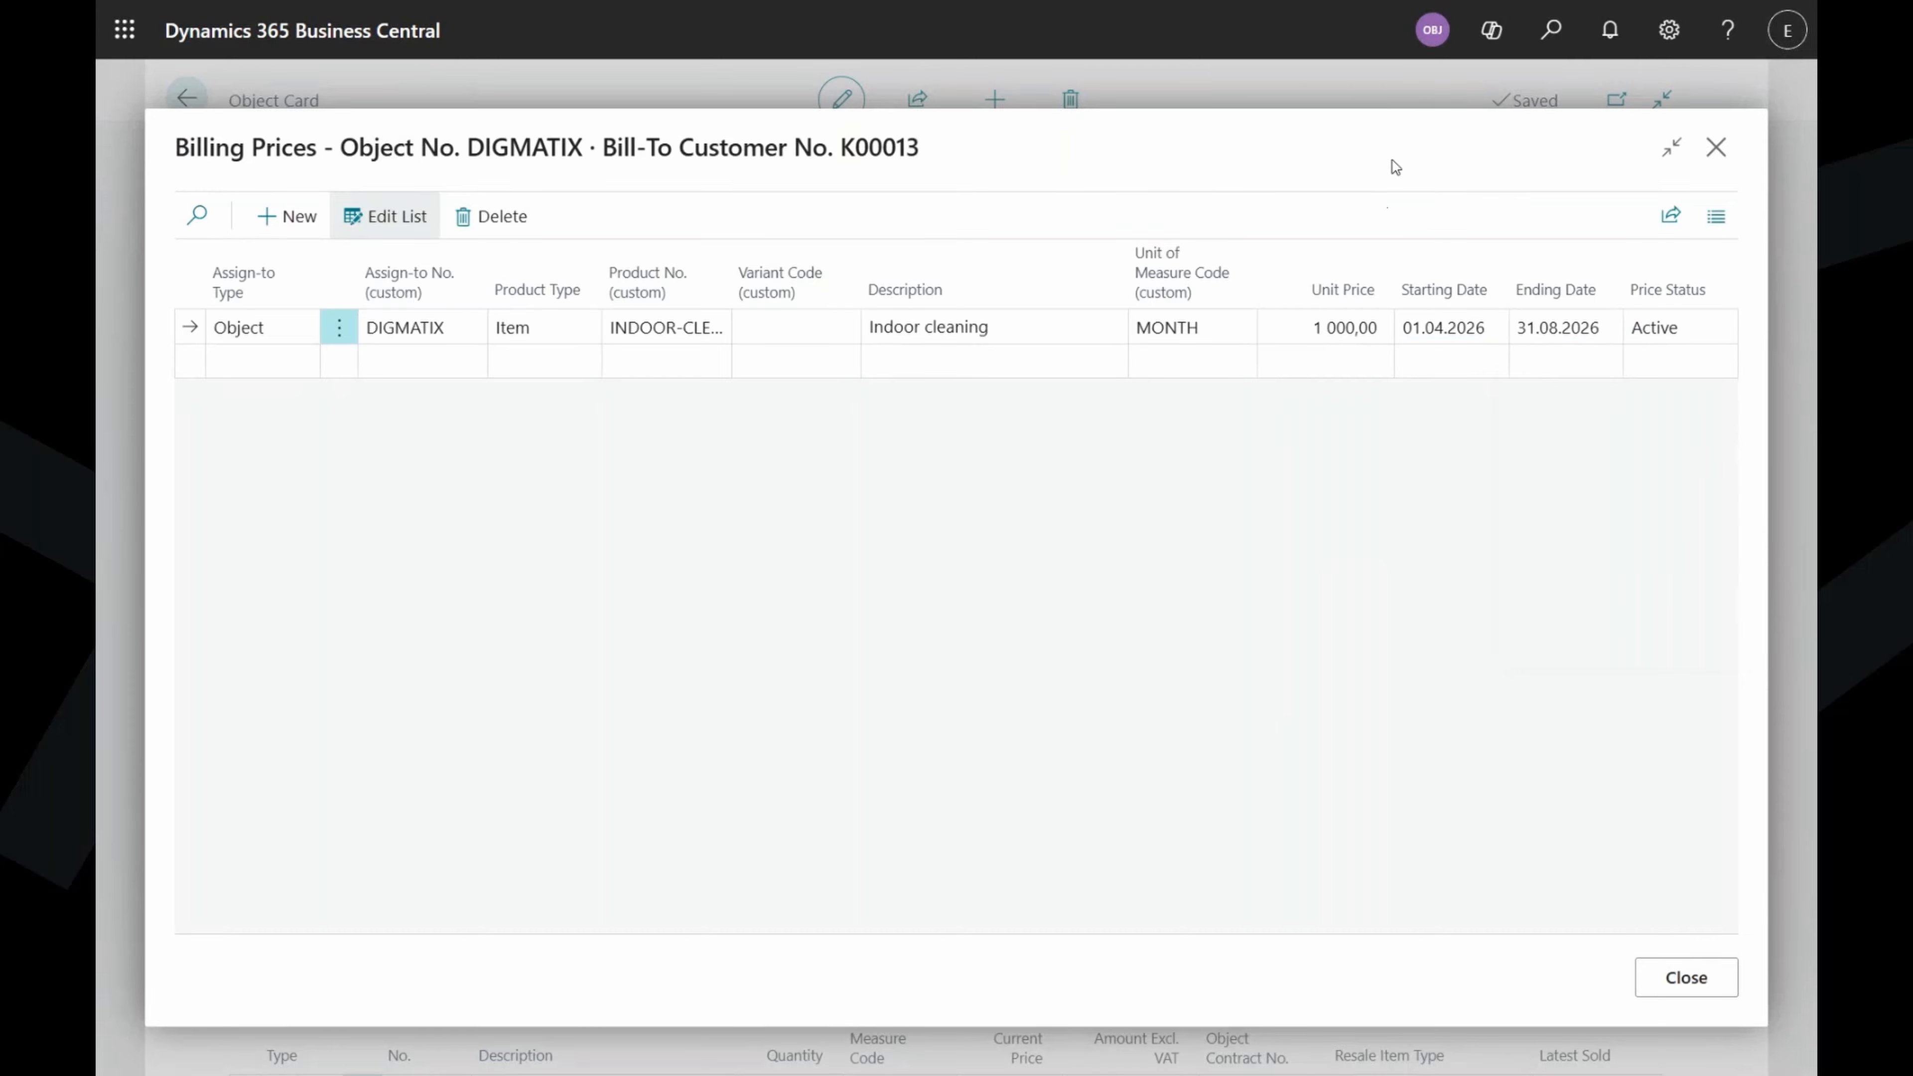
Add a second billing price line at 1200 starting 01.09.2026.
left_click(452, 365)
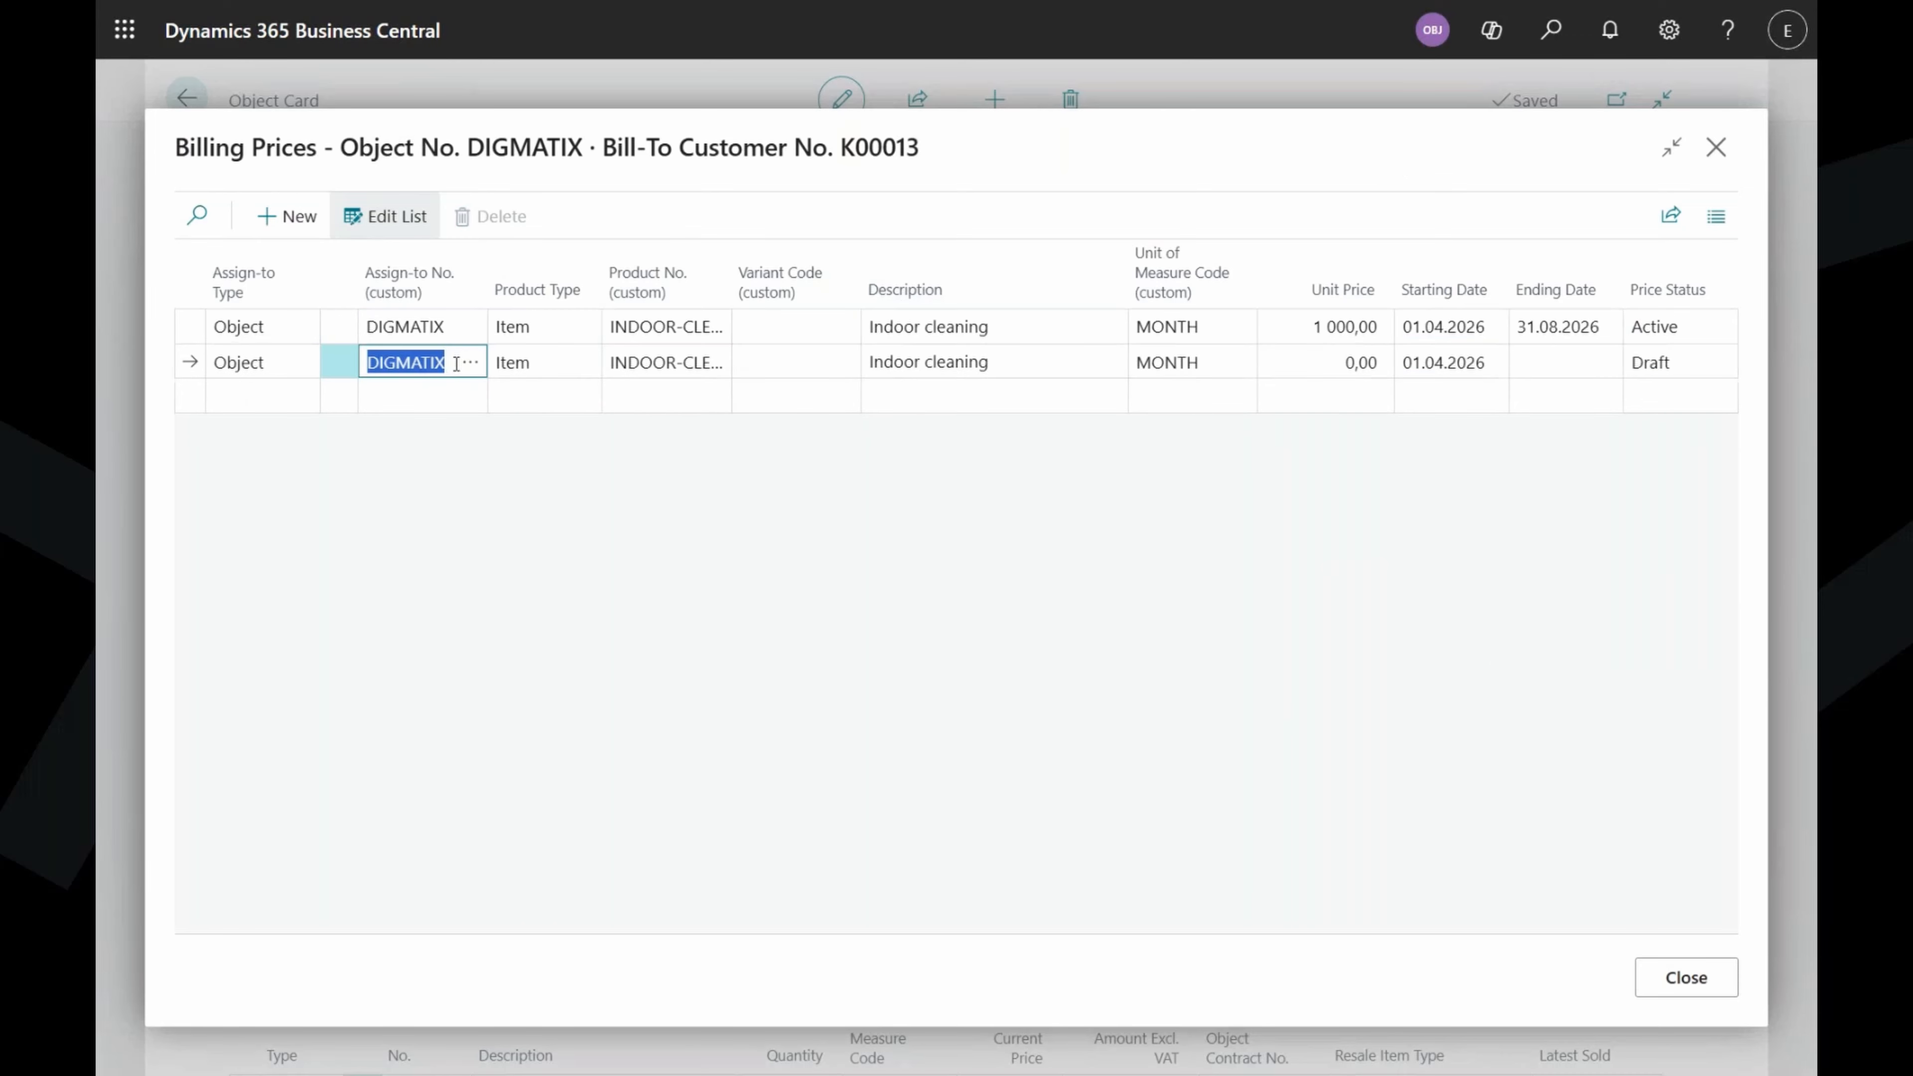
left_click(1309, 357)
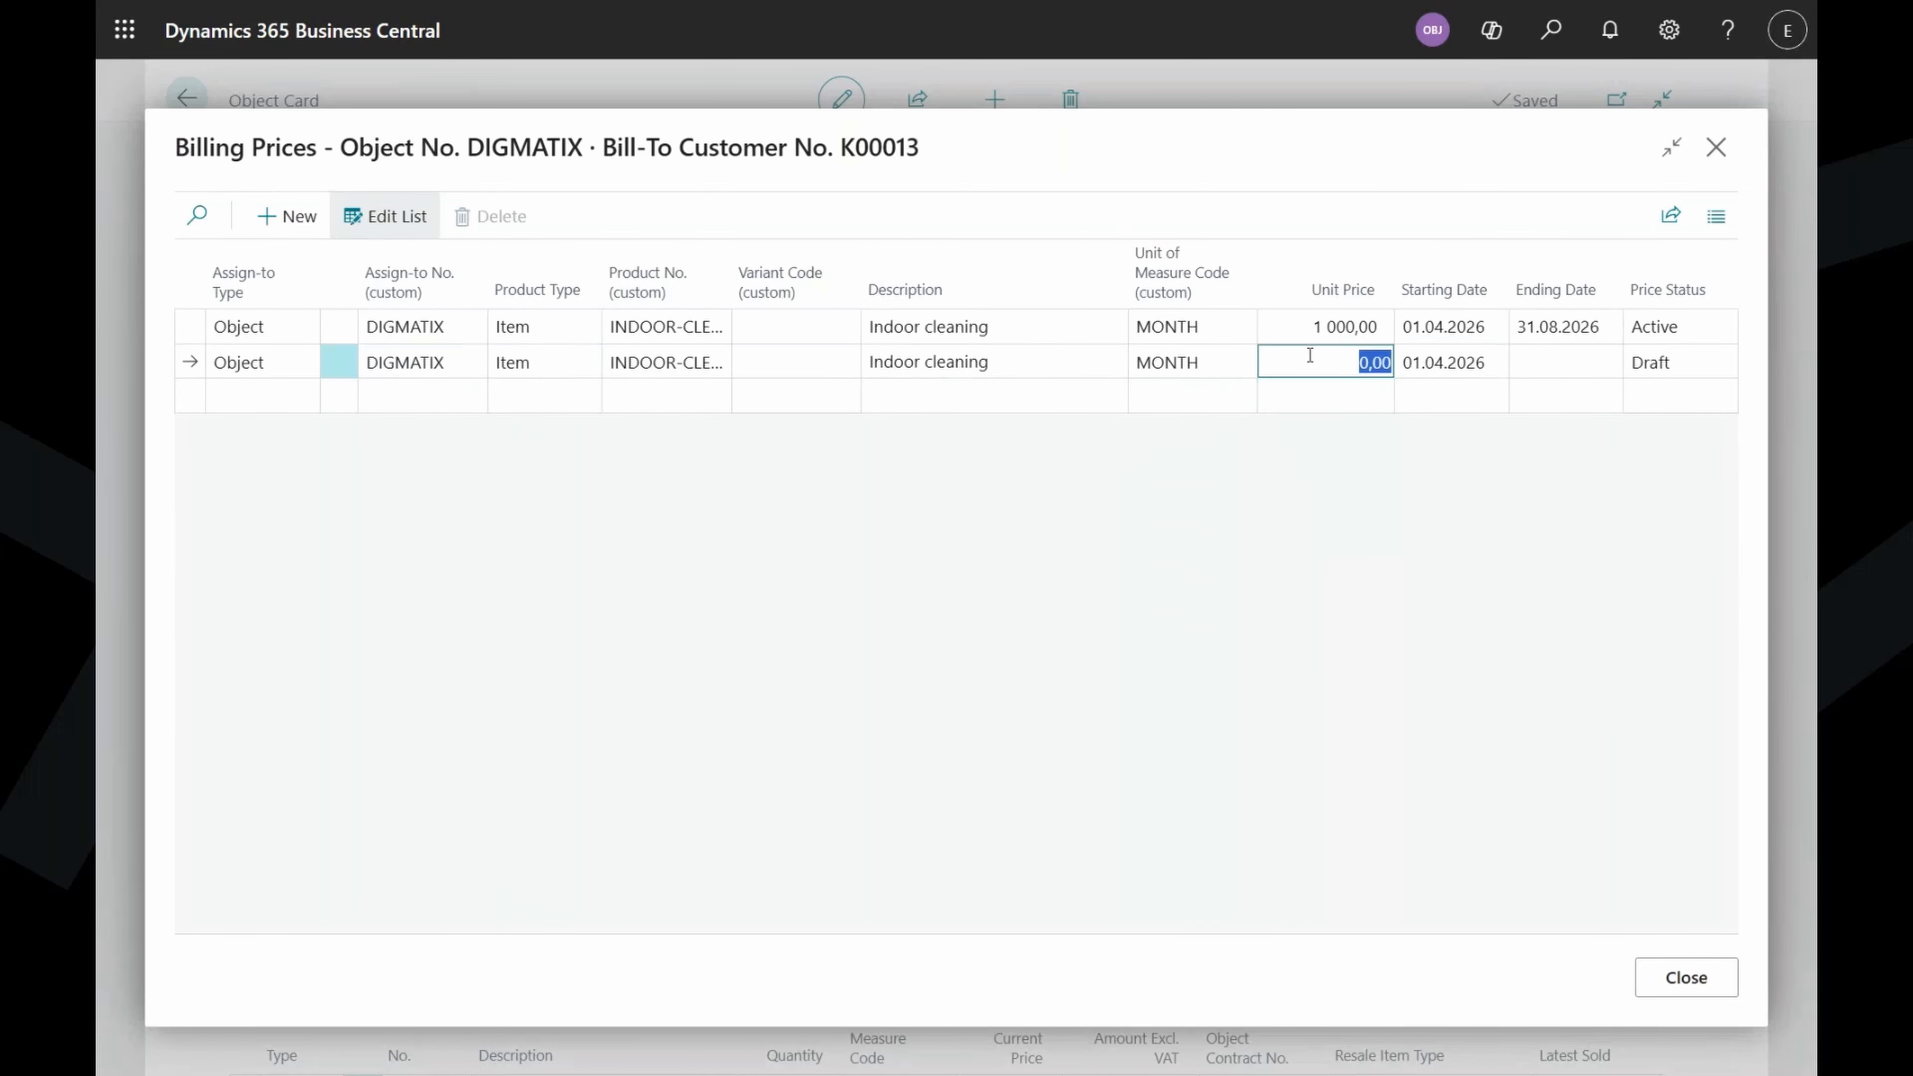
type("1200")
key("Tab")
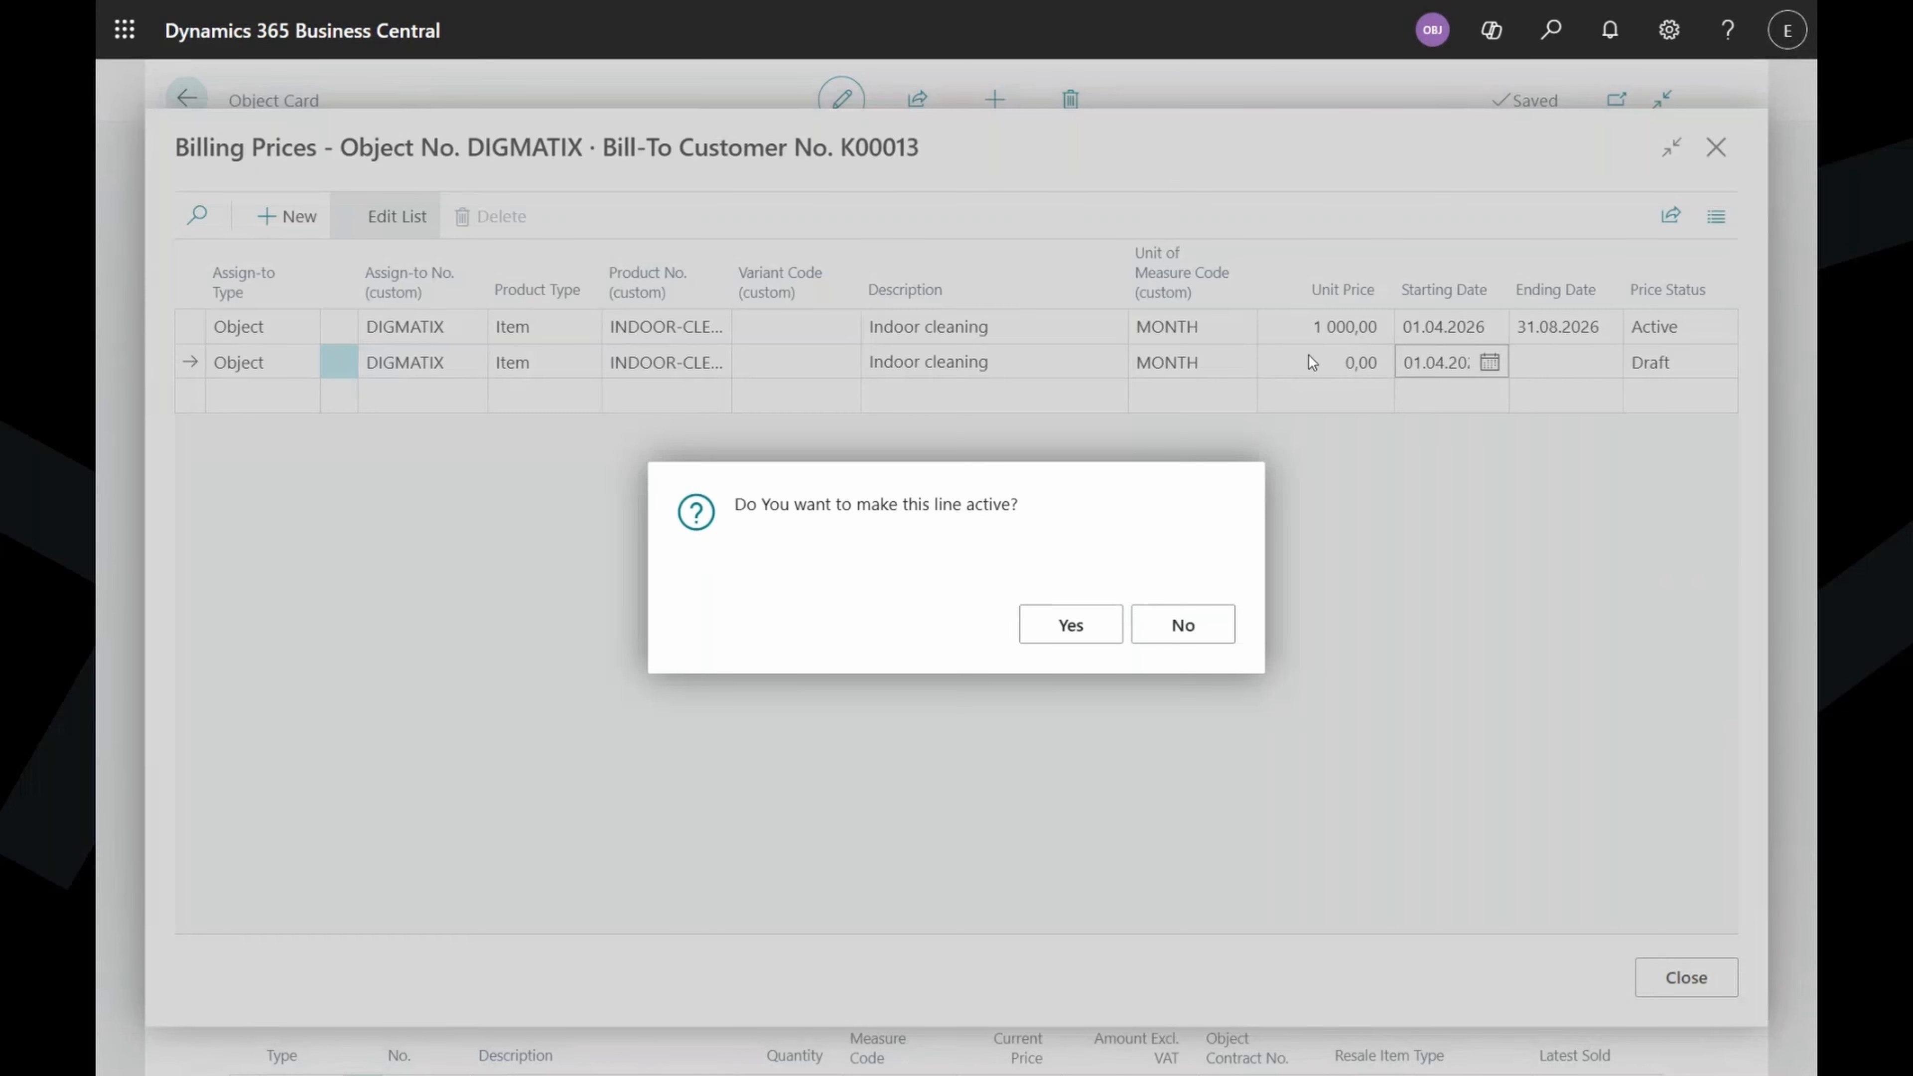
left_click(1183, 625)
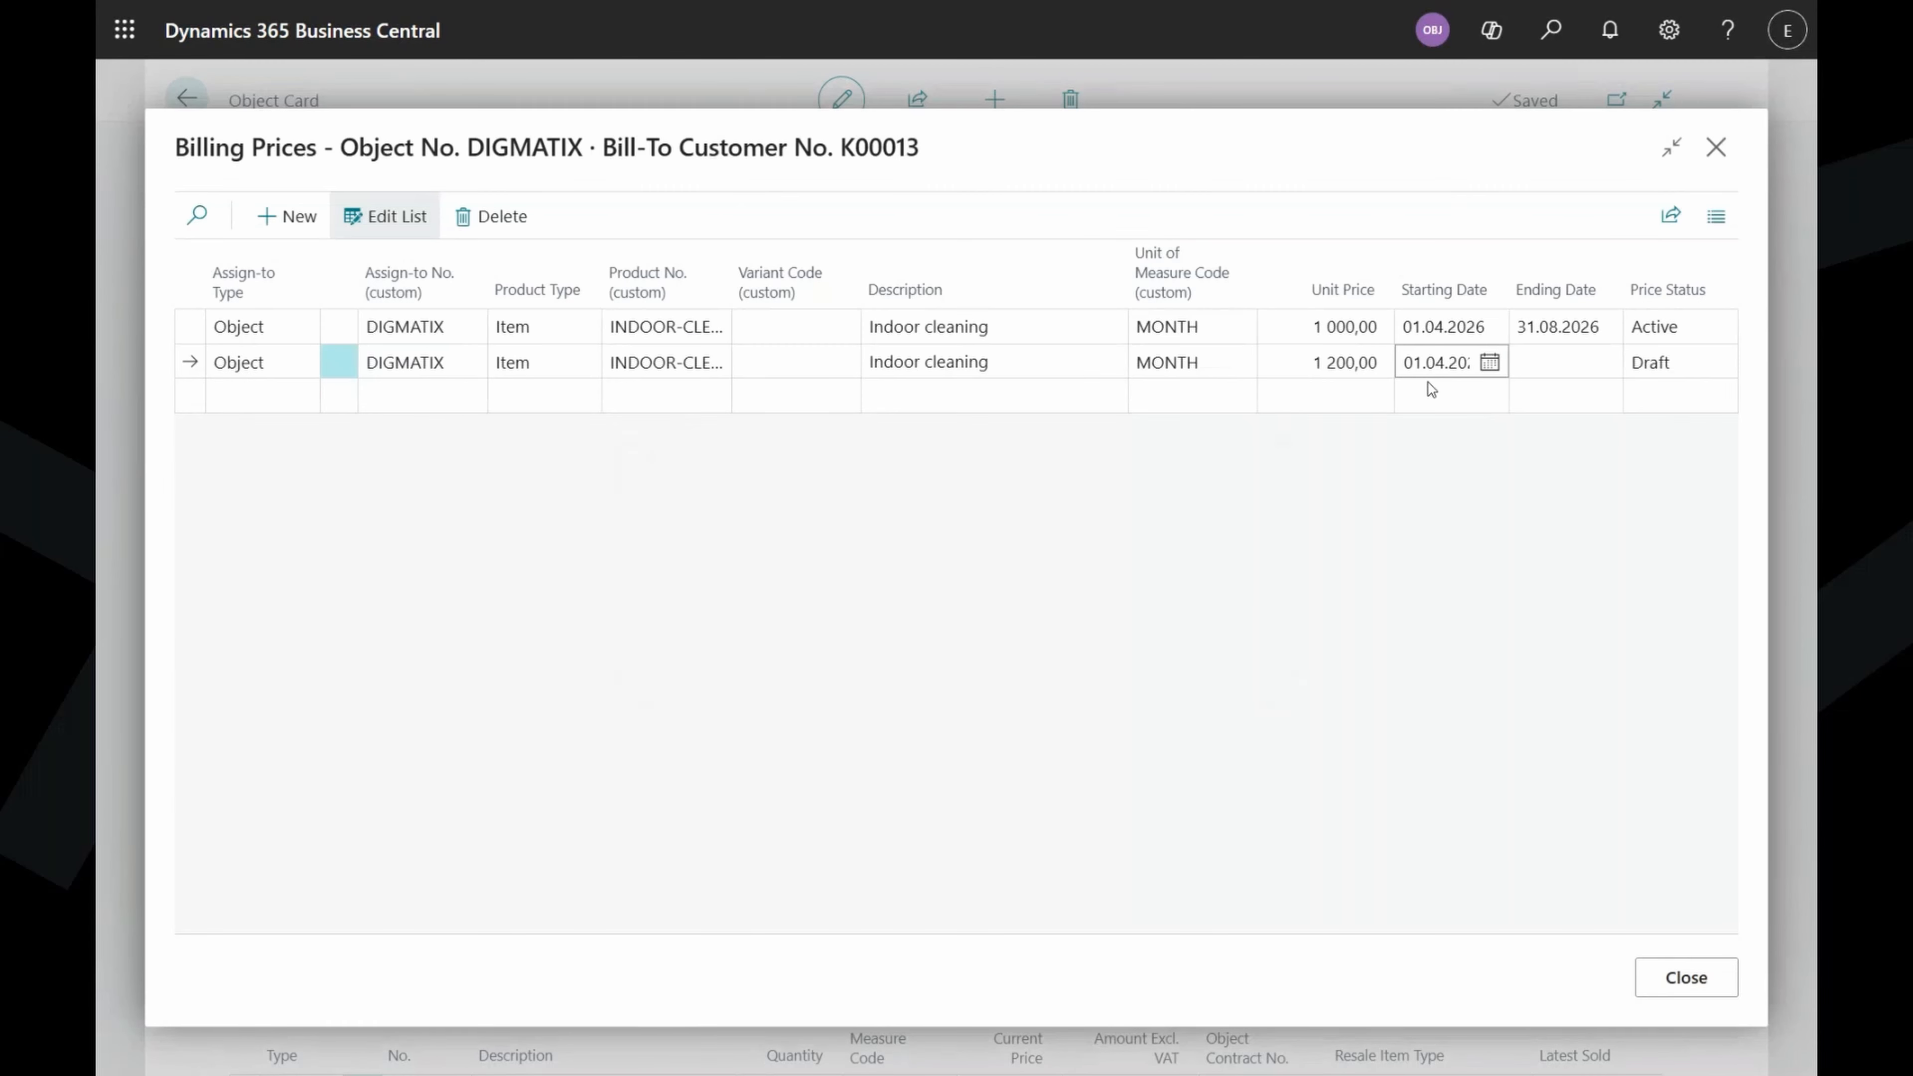
type("01.09")
key("Tab")
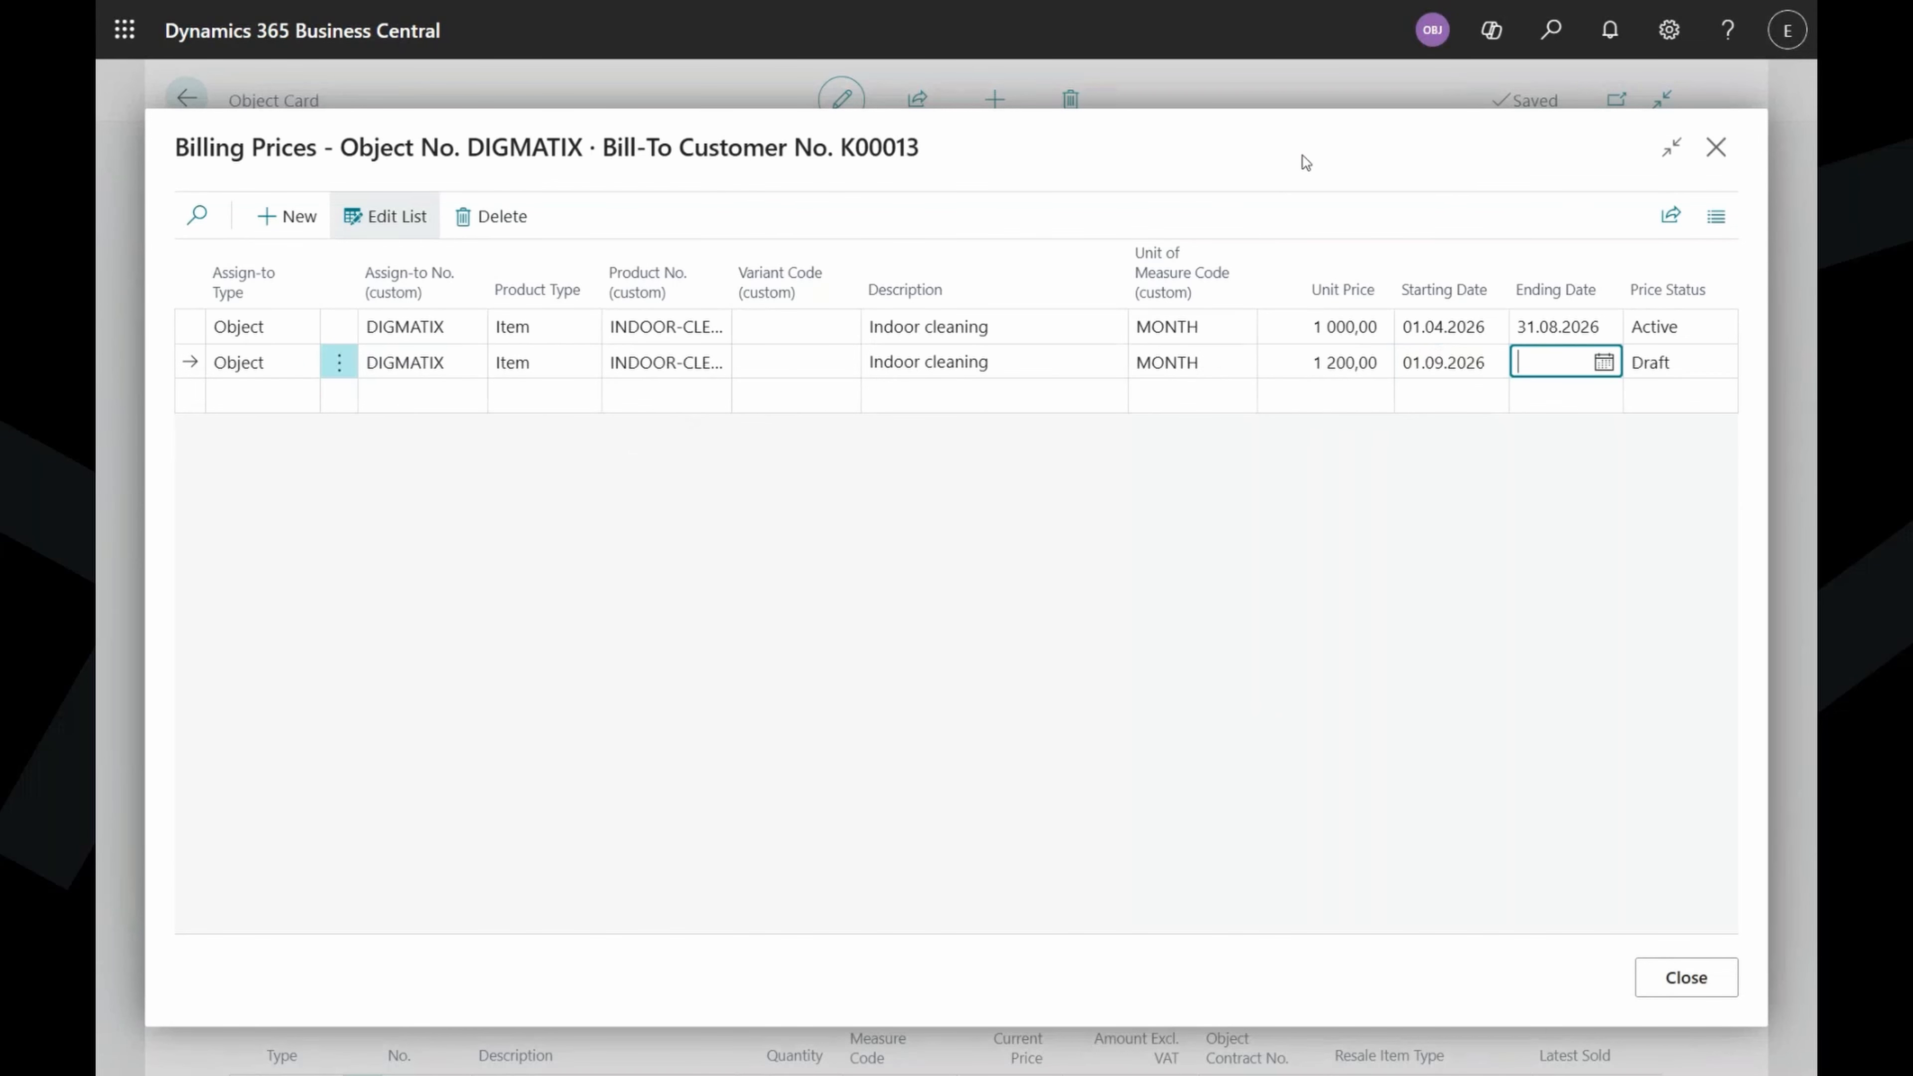
Set the new price line's status to Active and delete the empty extra row.
left_click(1695, 370)
left_click(1696, 369)
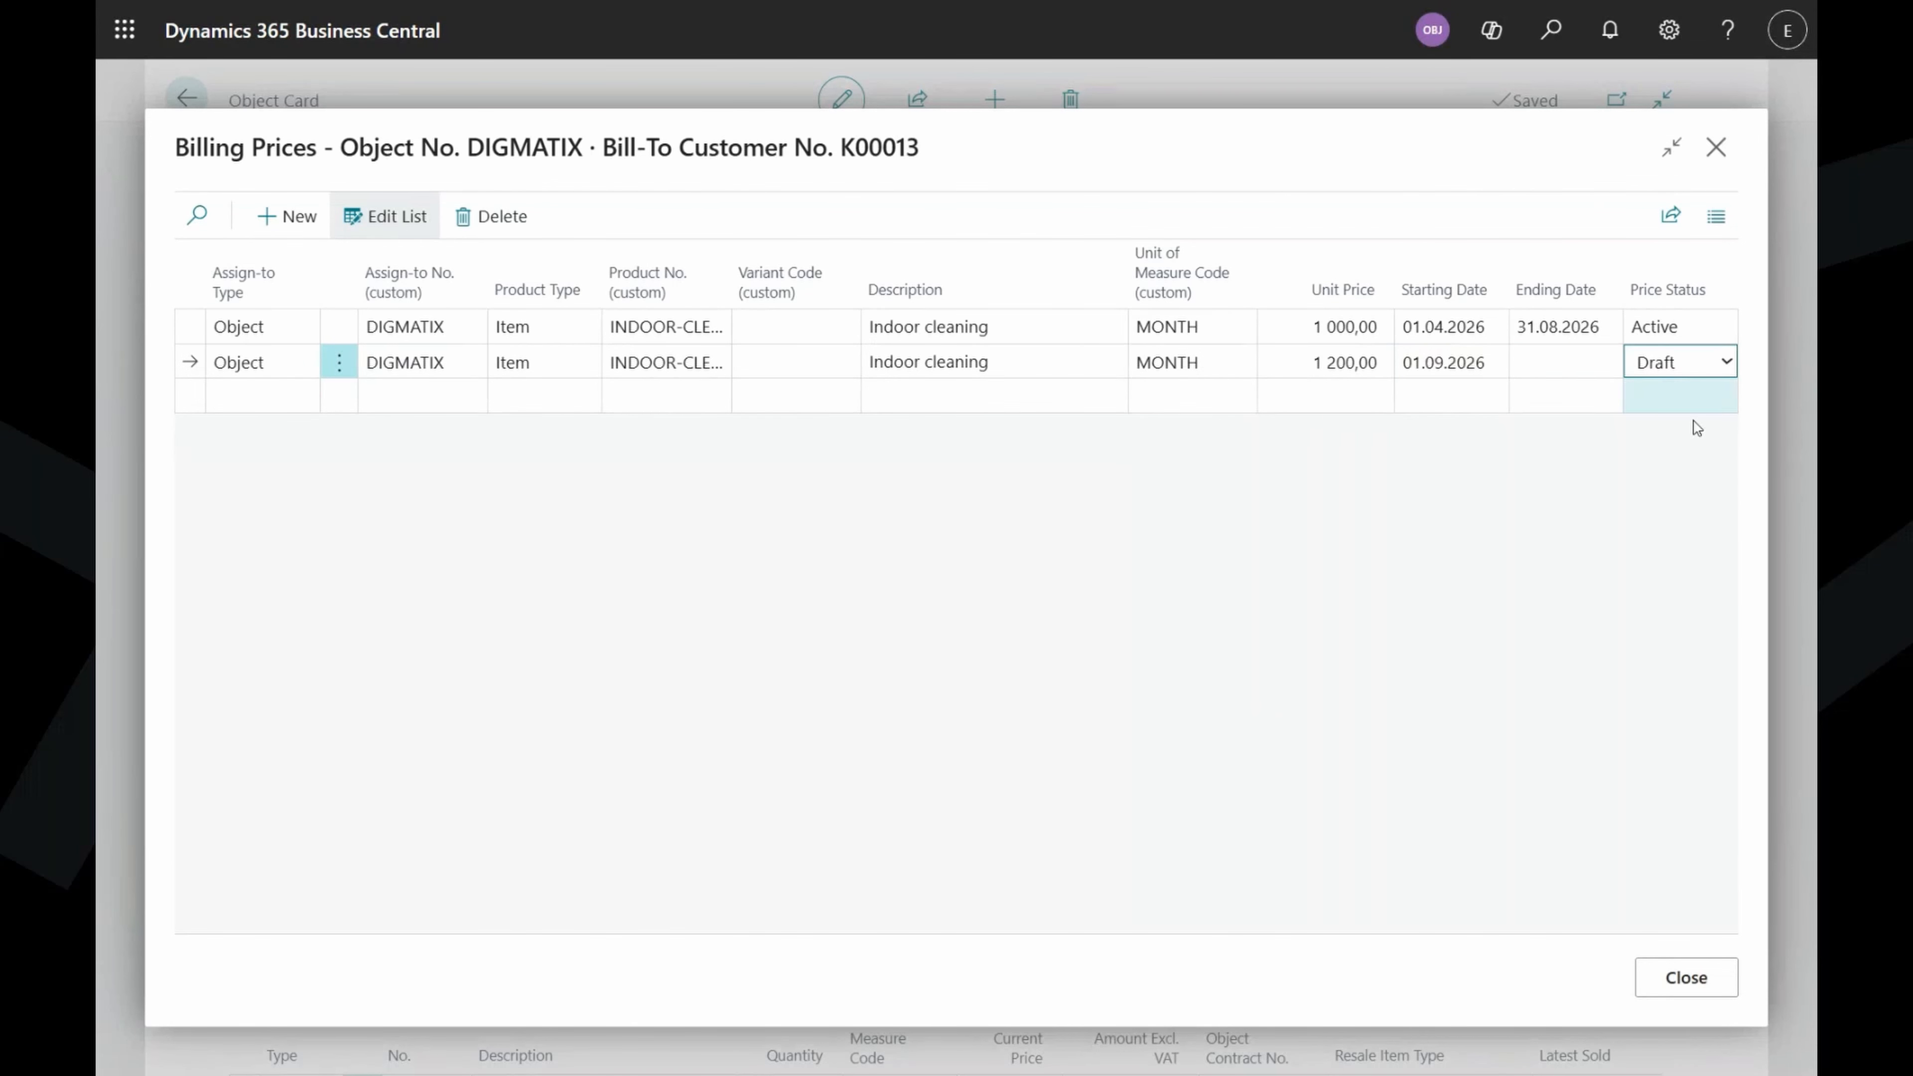
left_click(1695, 400)
left_click(1376, 152)
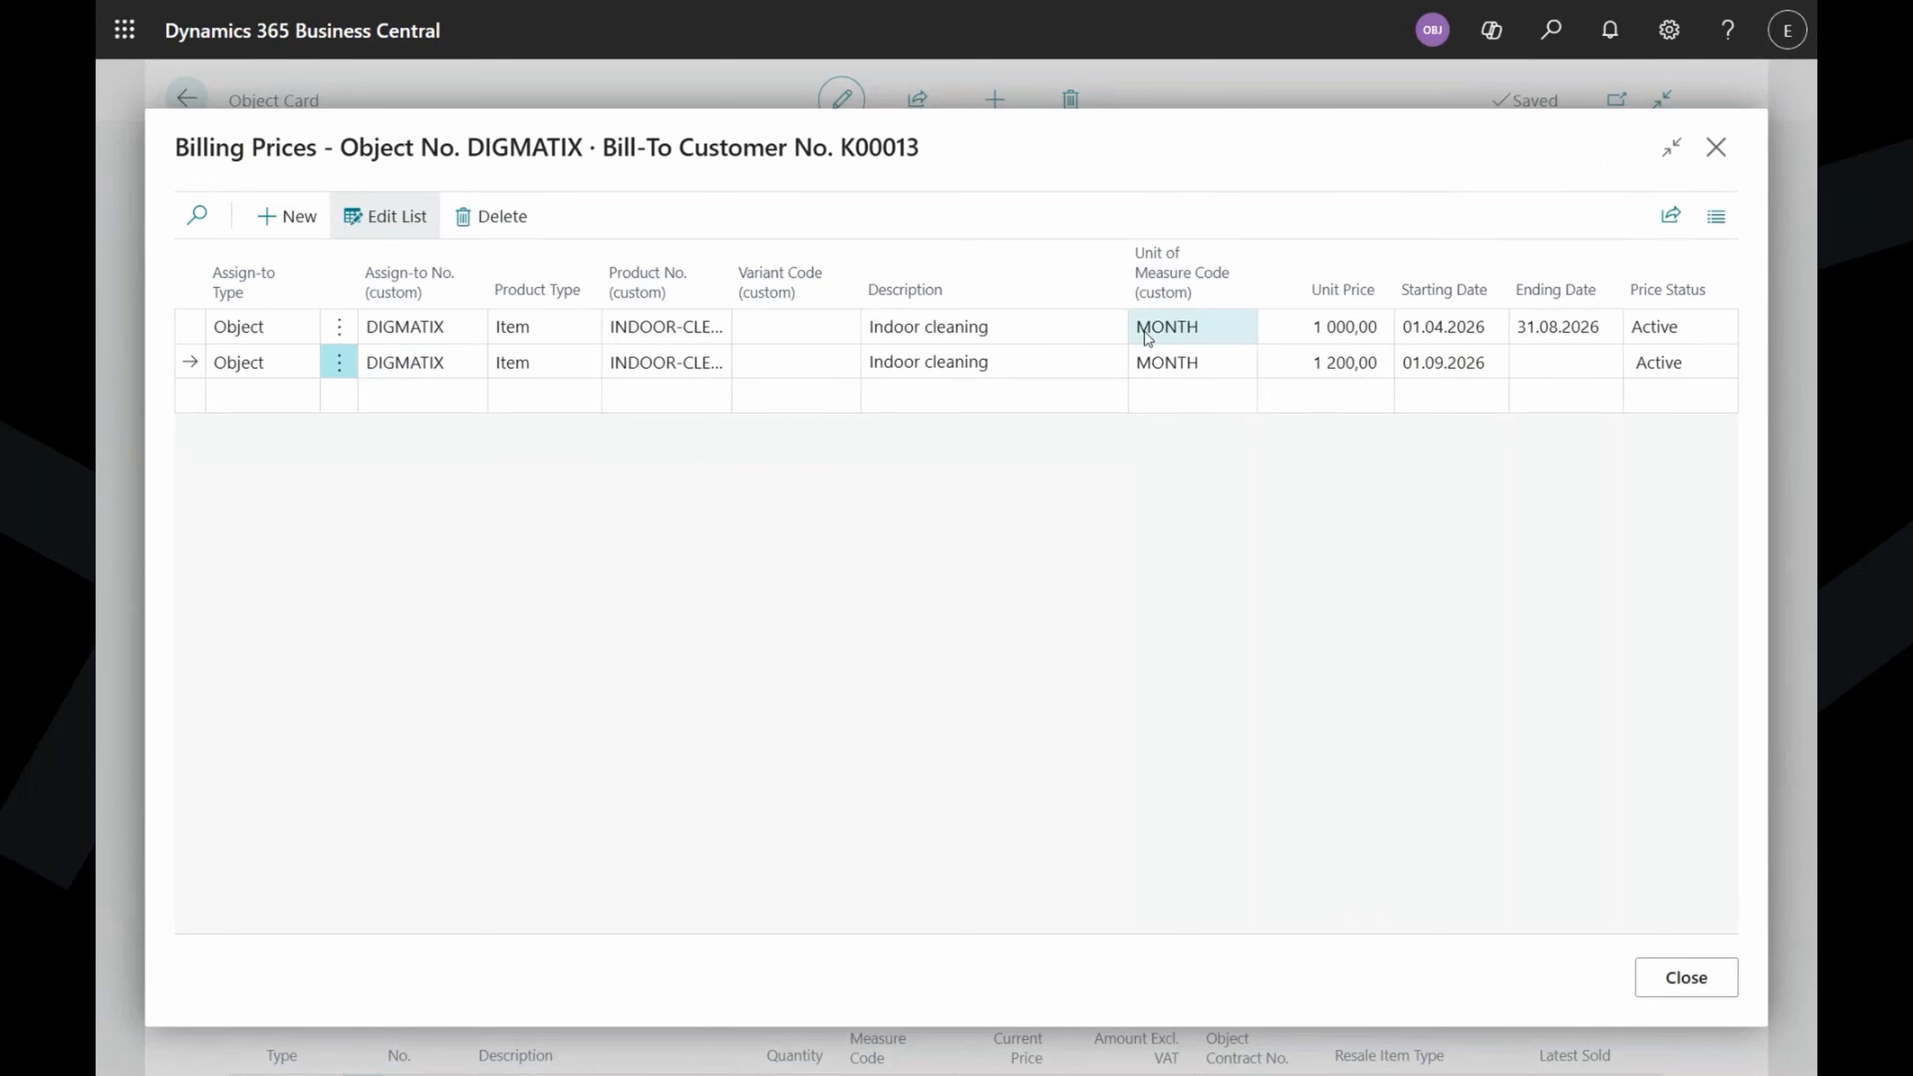
left_click(217, 330)
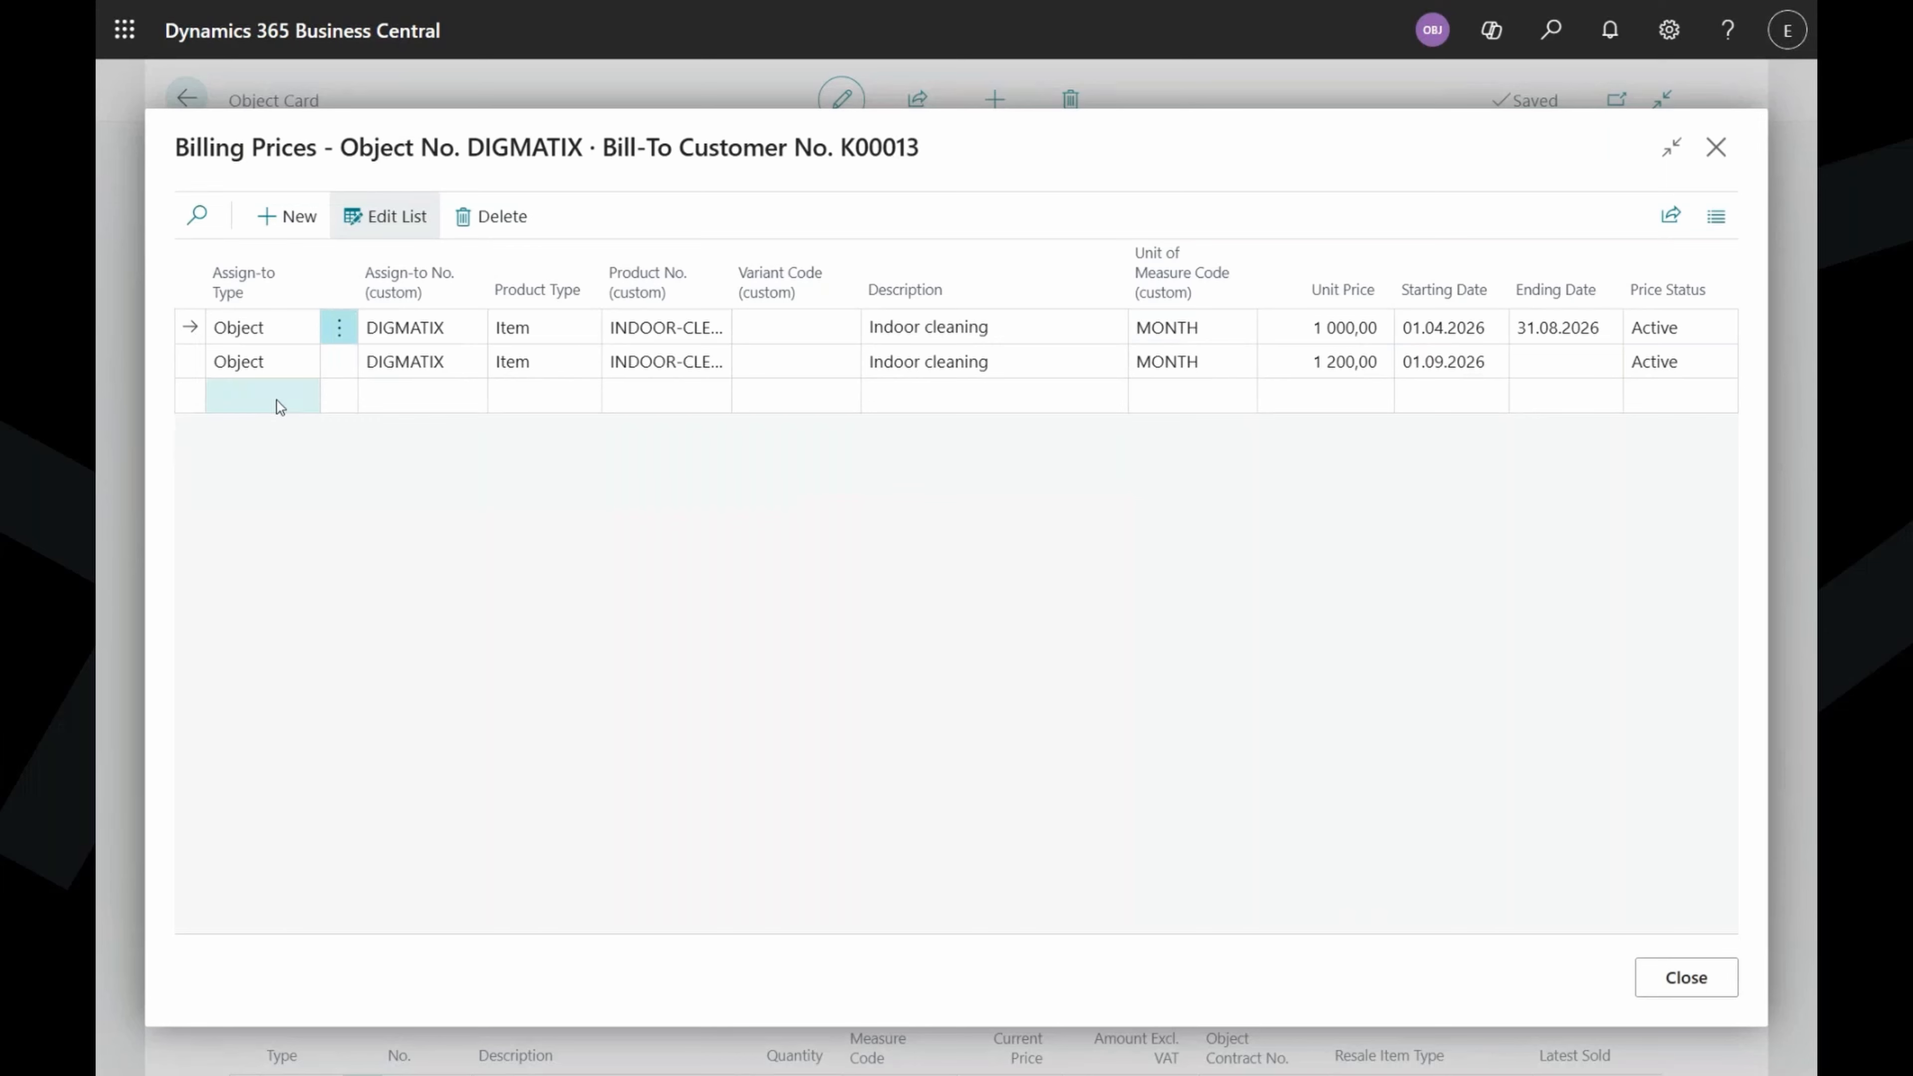
left_click(291, 402)
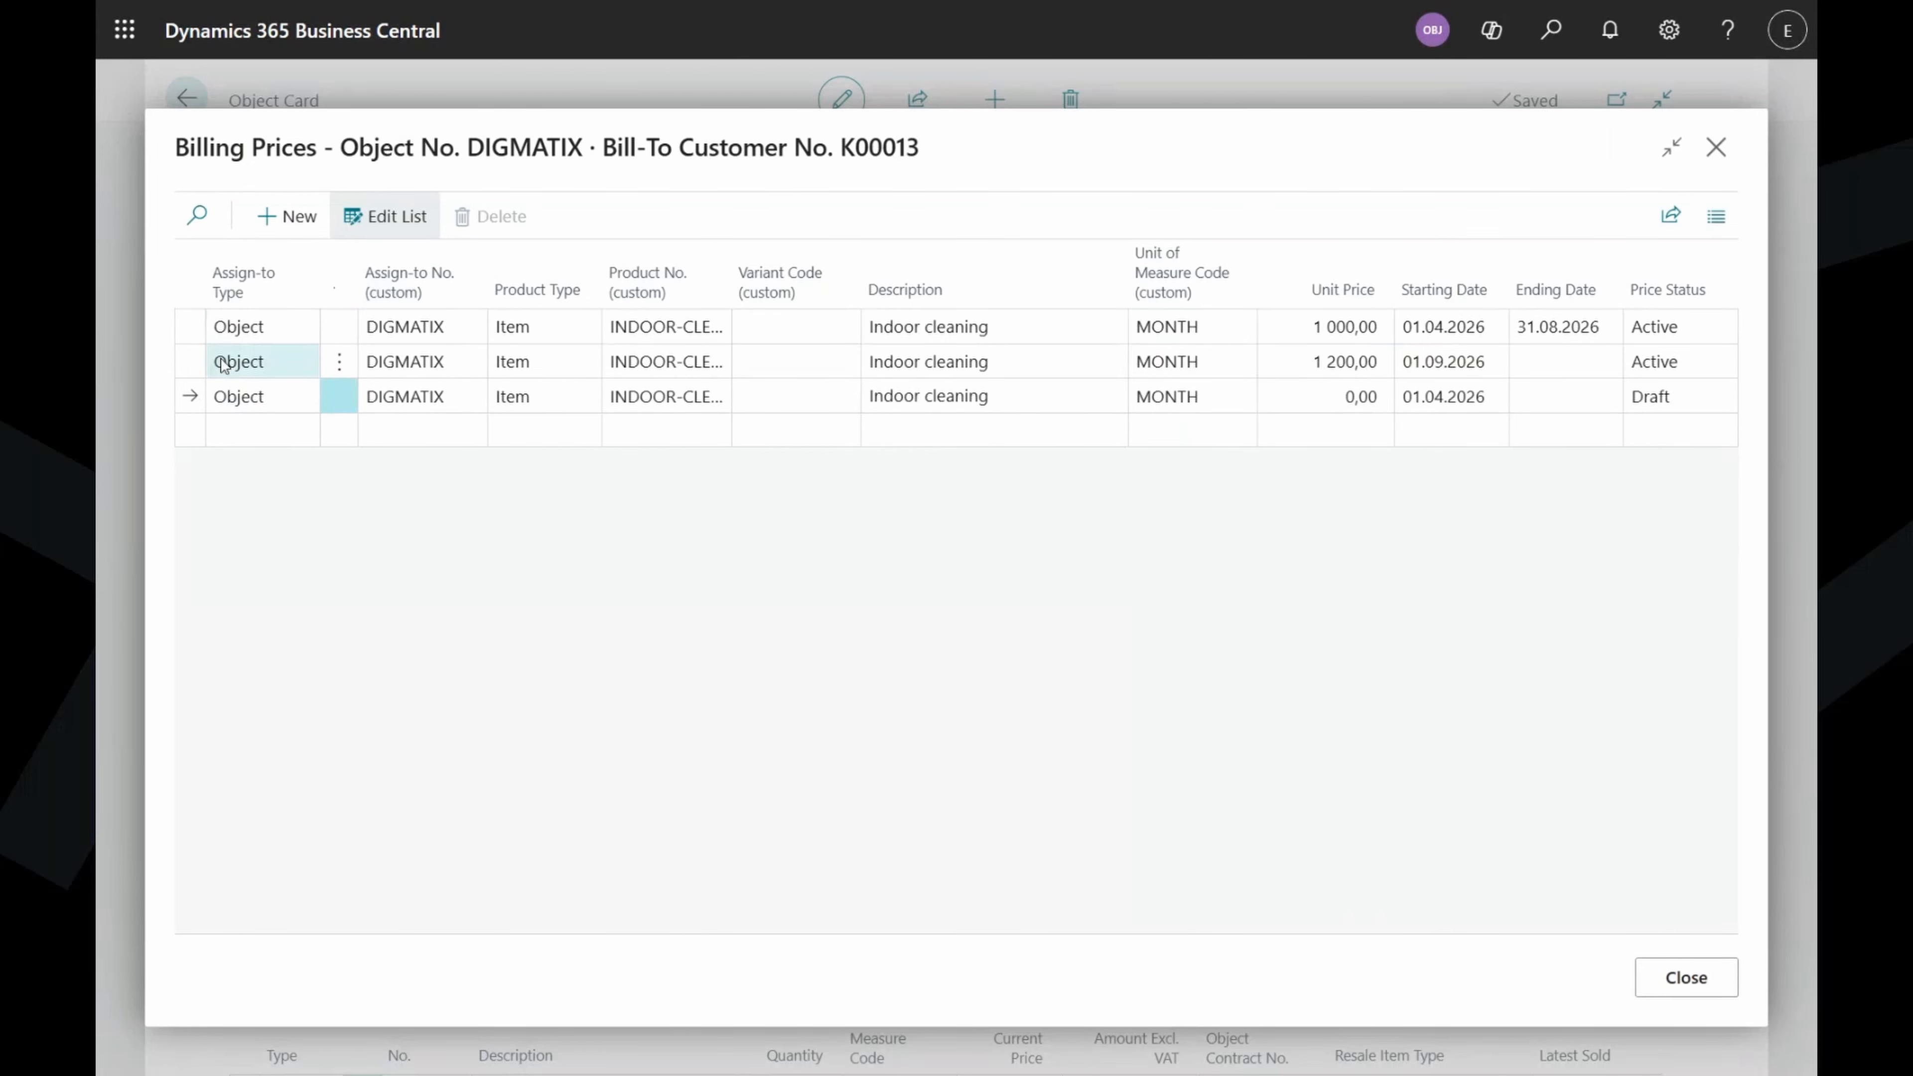
left_click(192, 369)
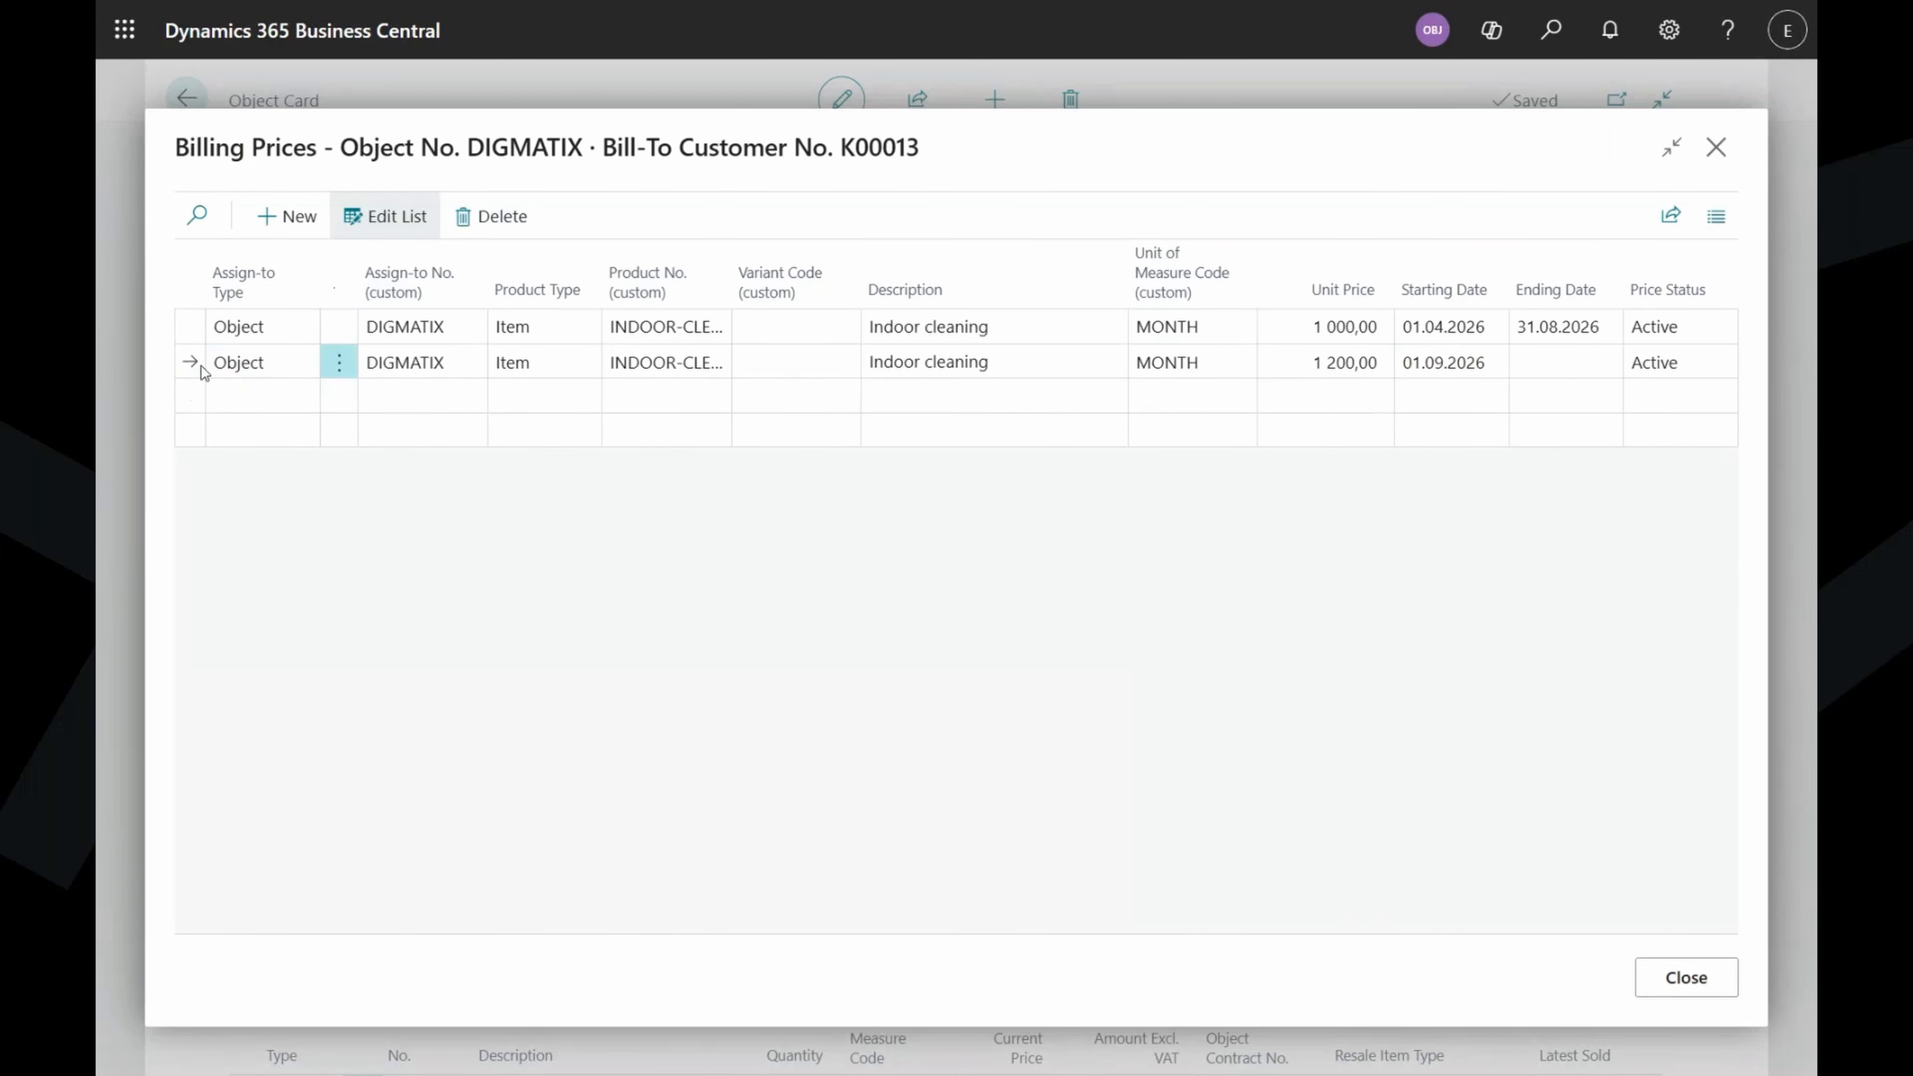
Add a new Item sales line for MOWING below Indoor cleaning.
left_click(1687, 978)
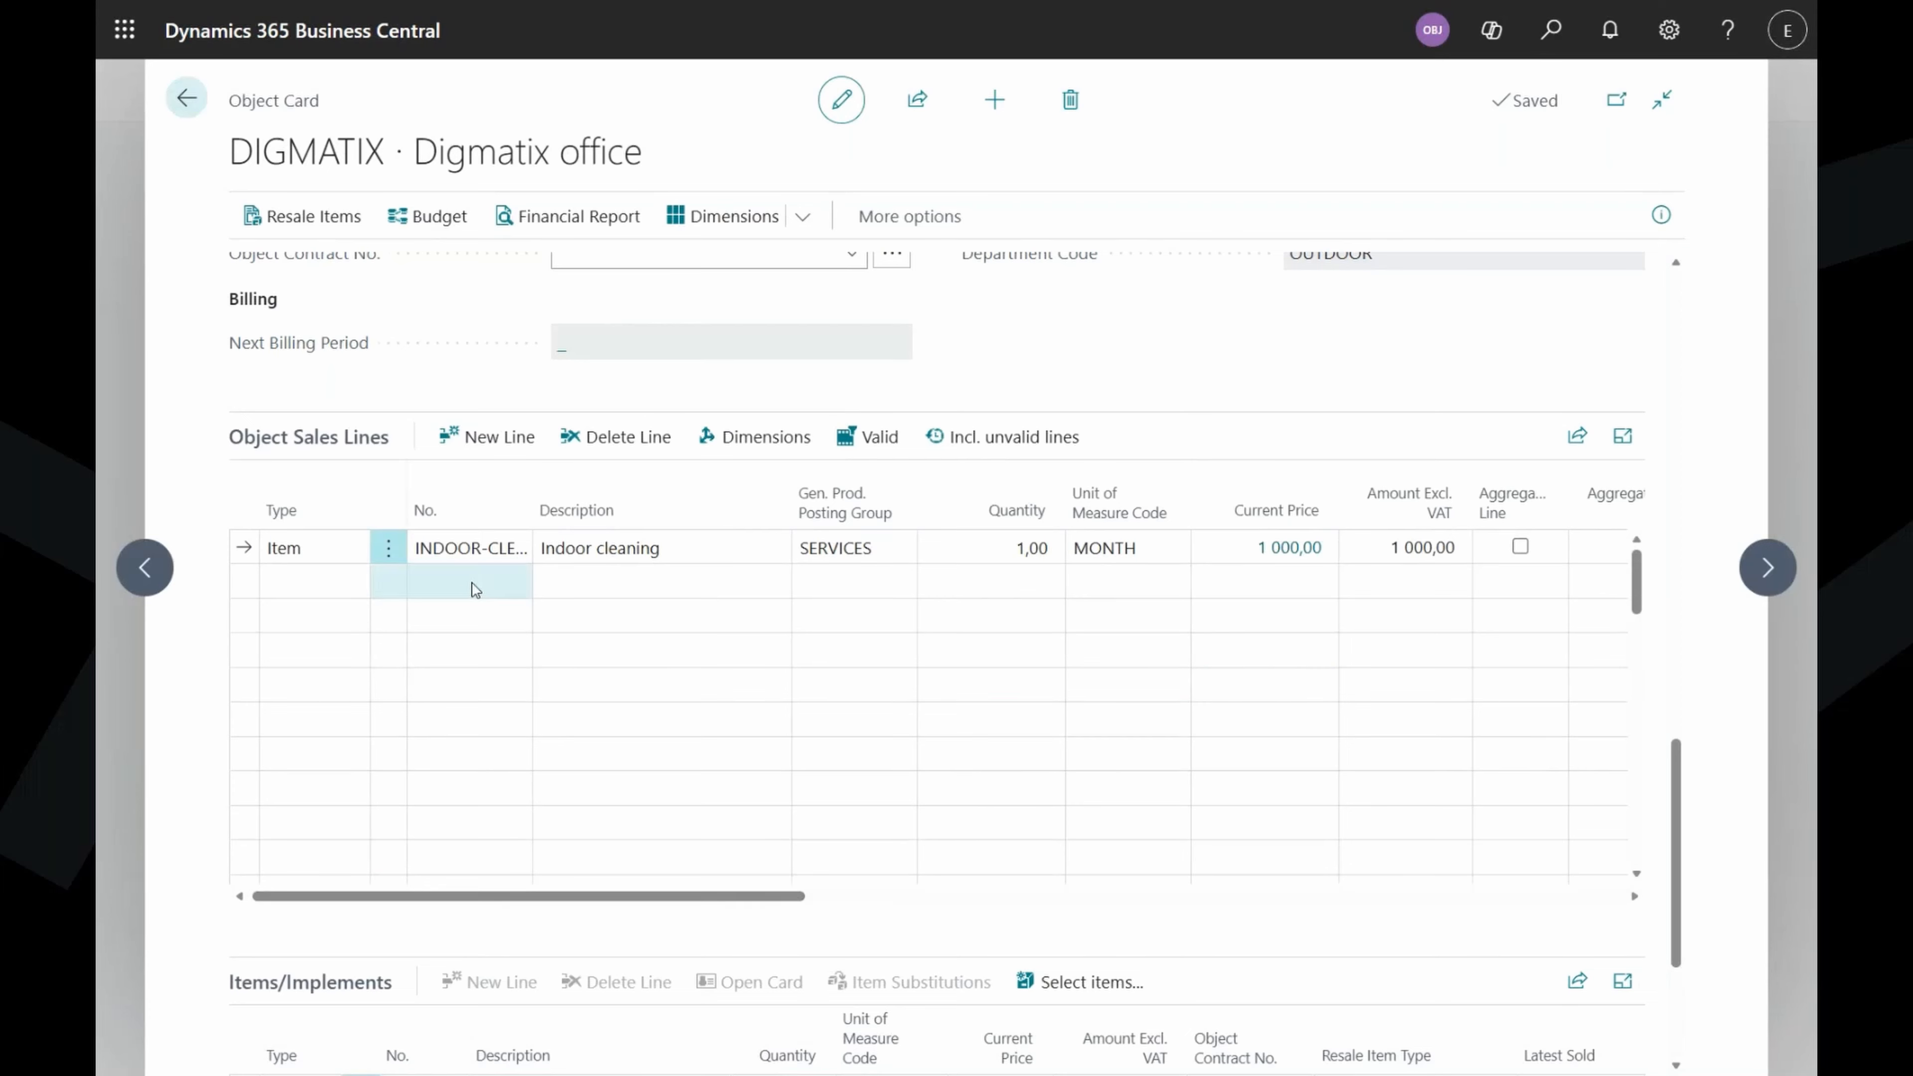
left_click(496, 584)
left_click(352, 591)
left_click(352, 592)
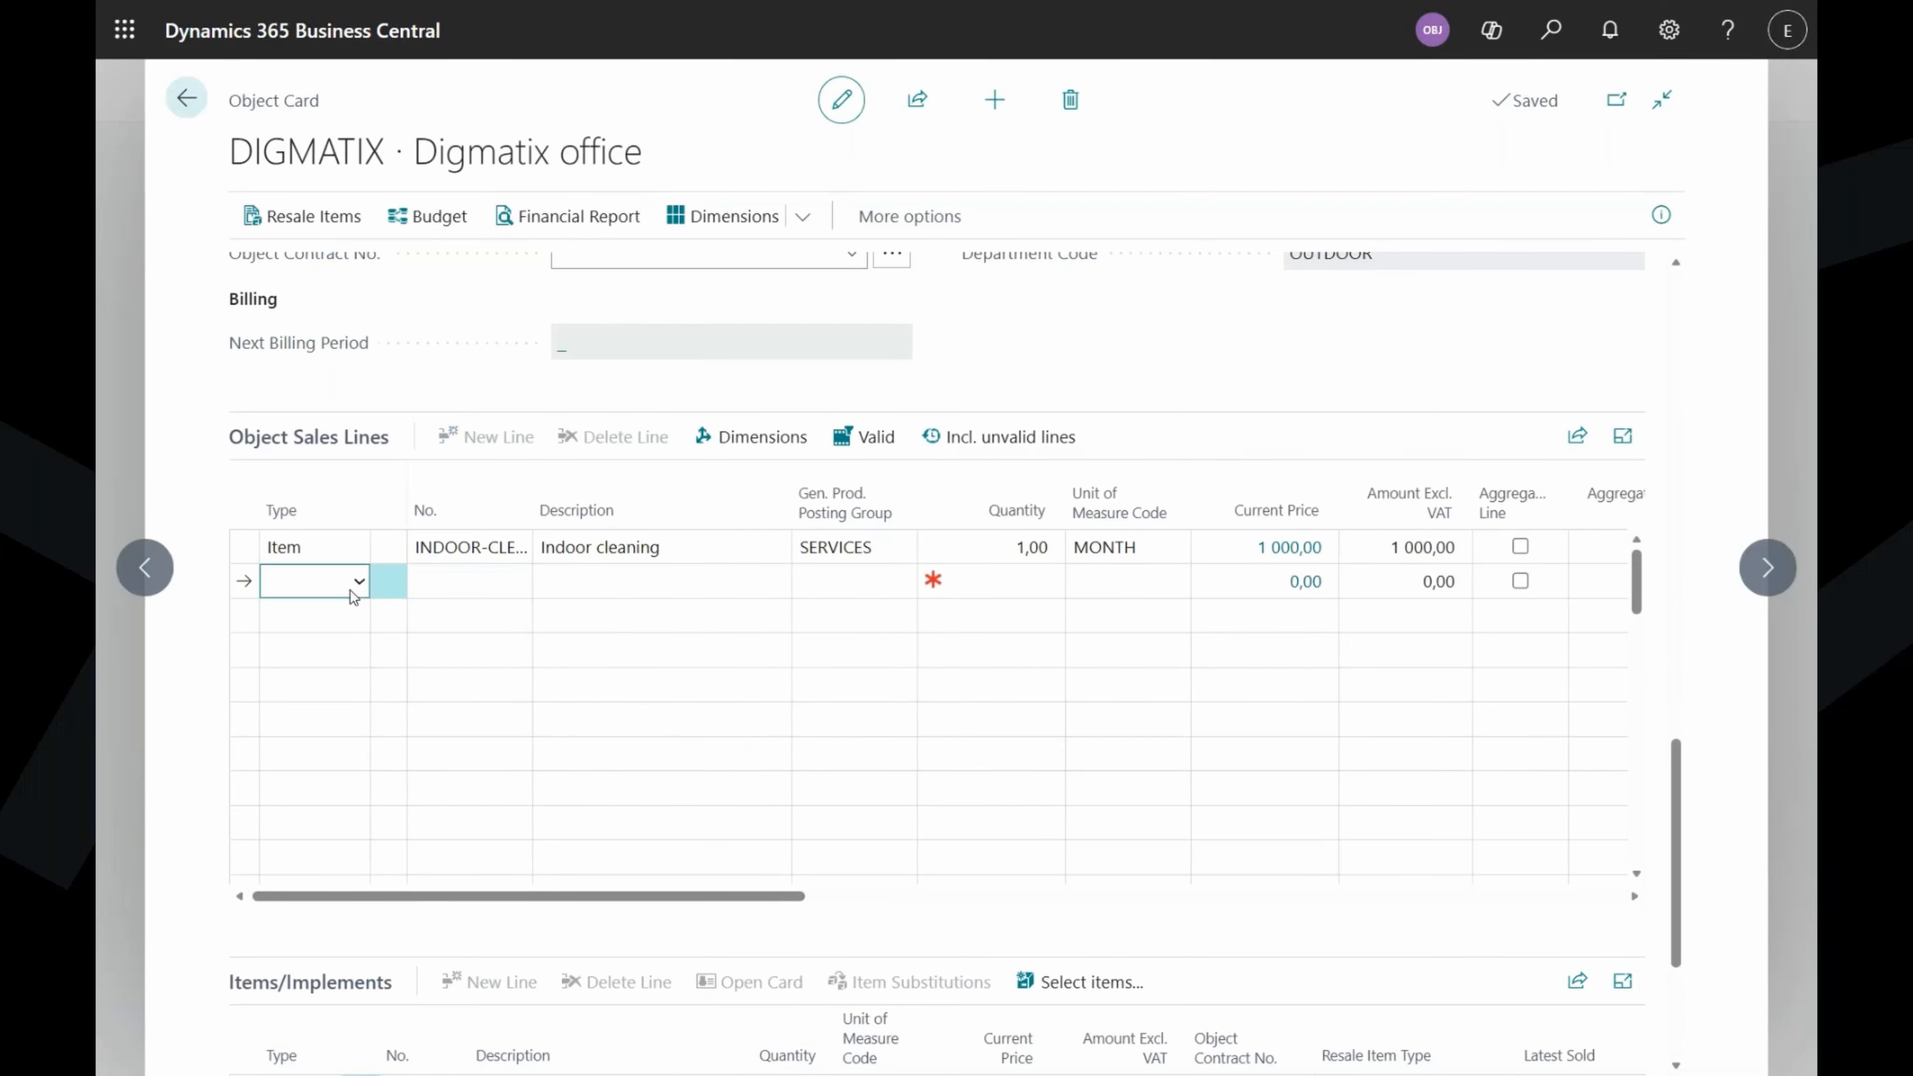
left_click(351, 670)
left_click(474, 591)
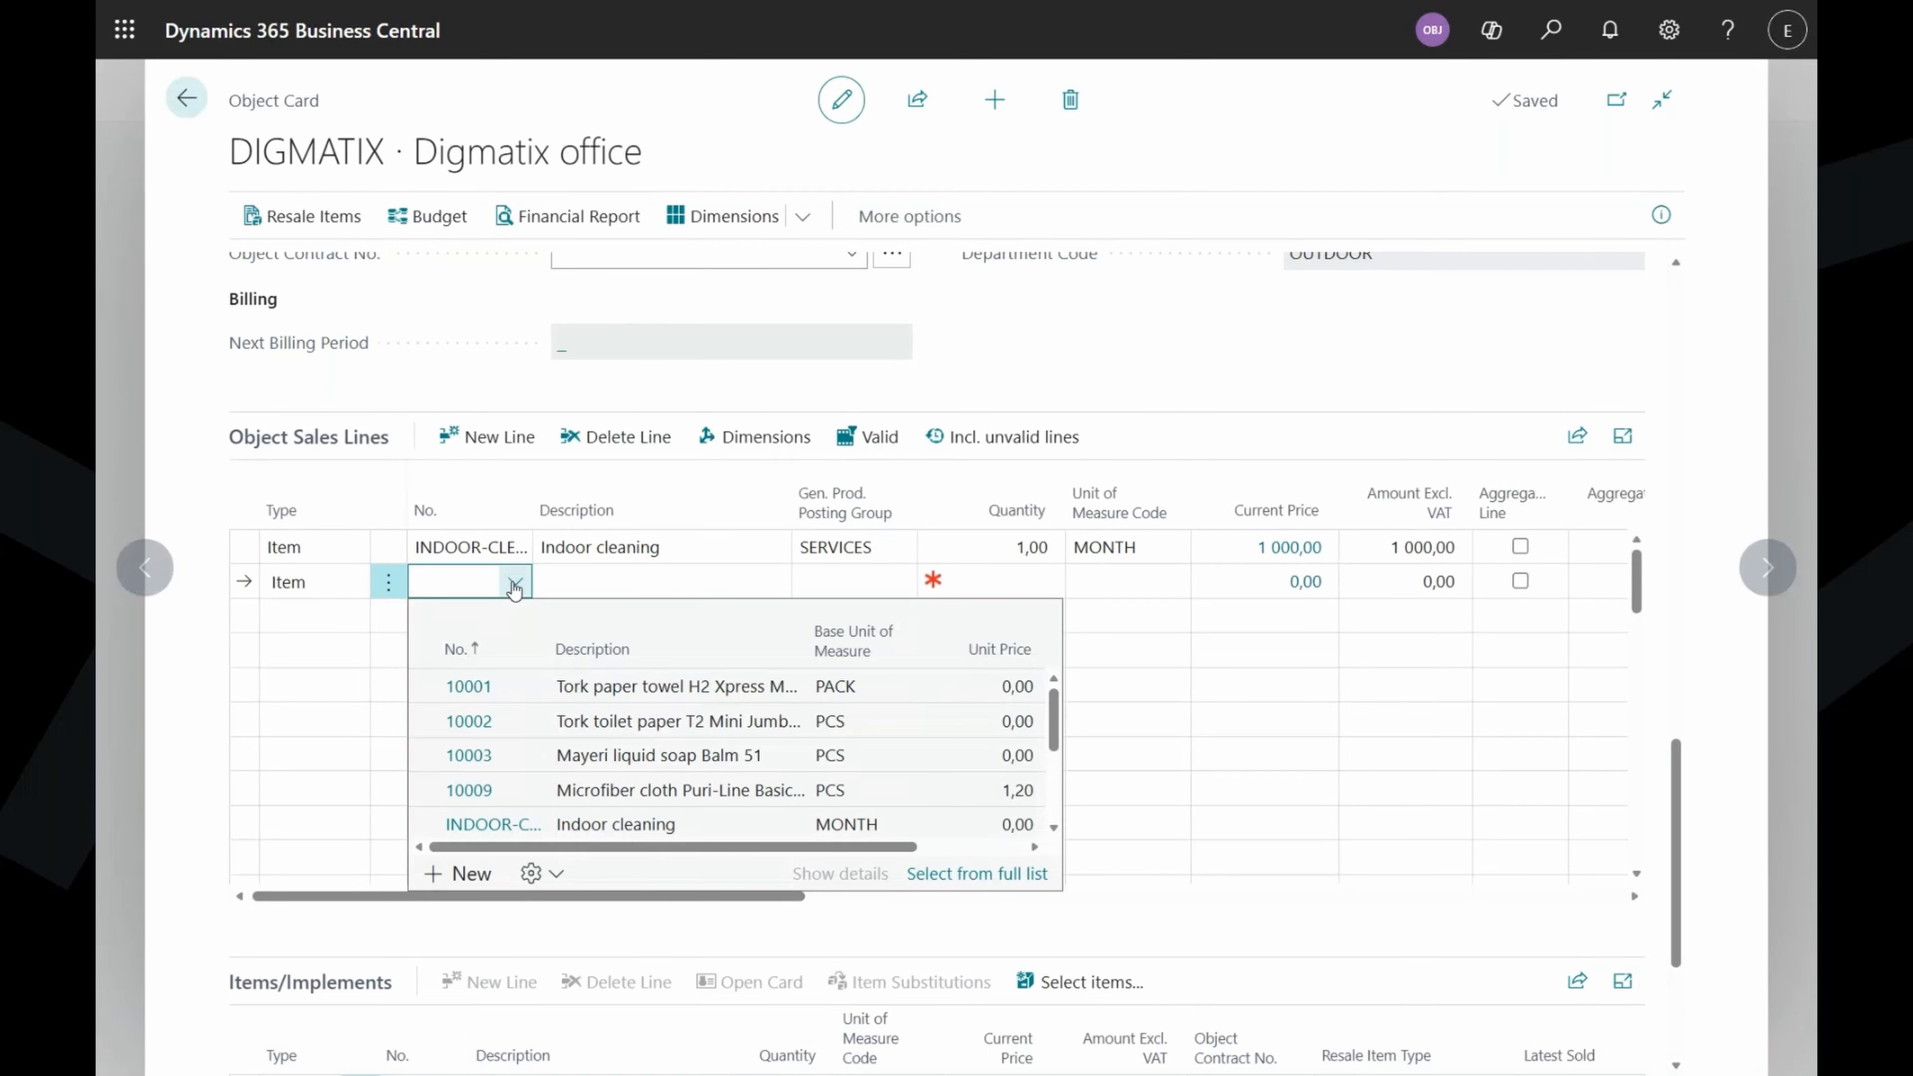
scroll(678, 746, "down", 2)
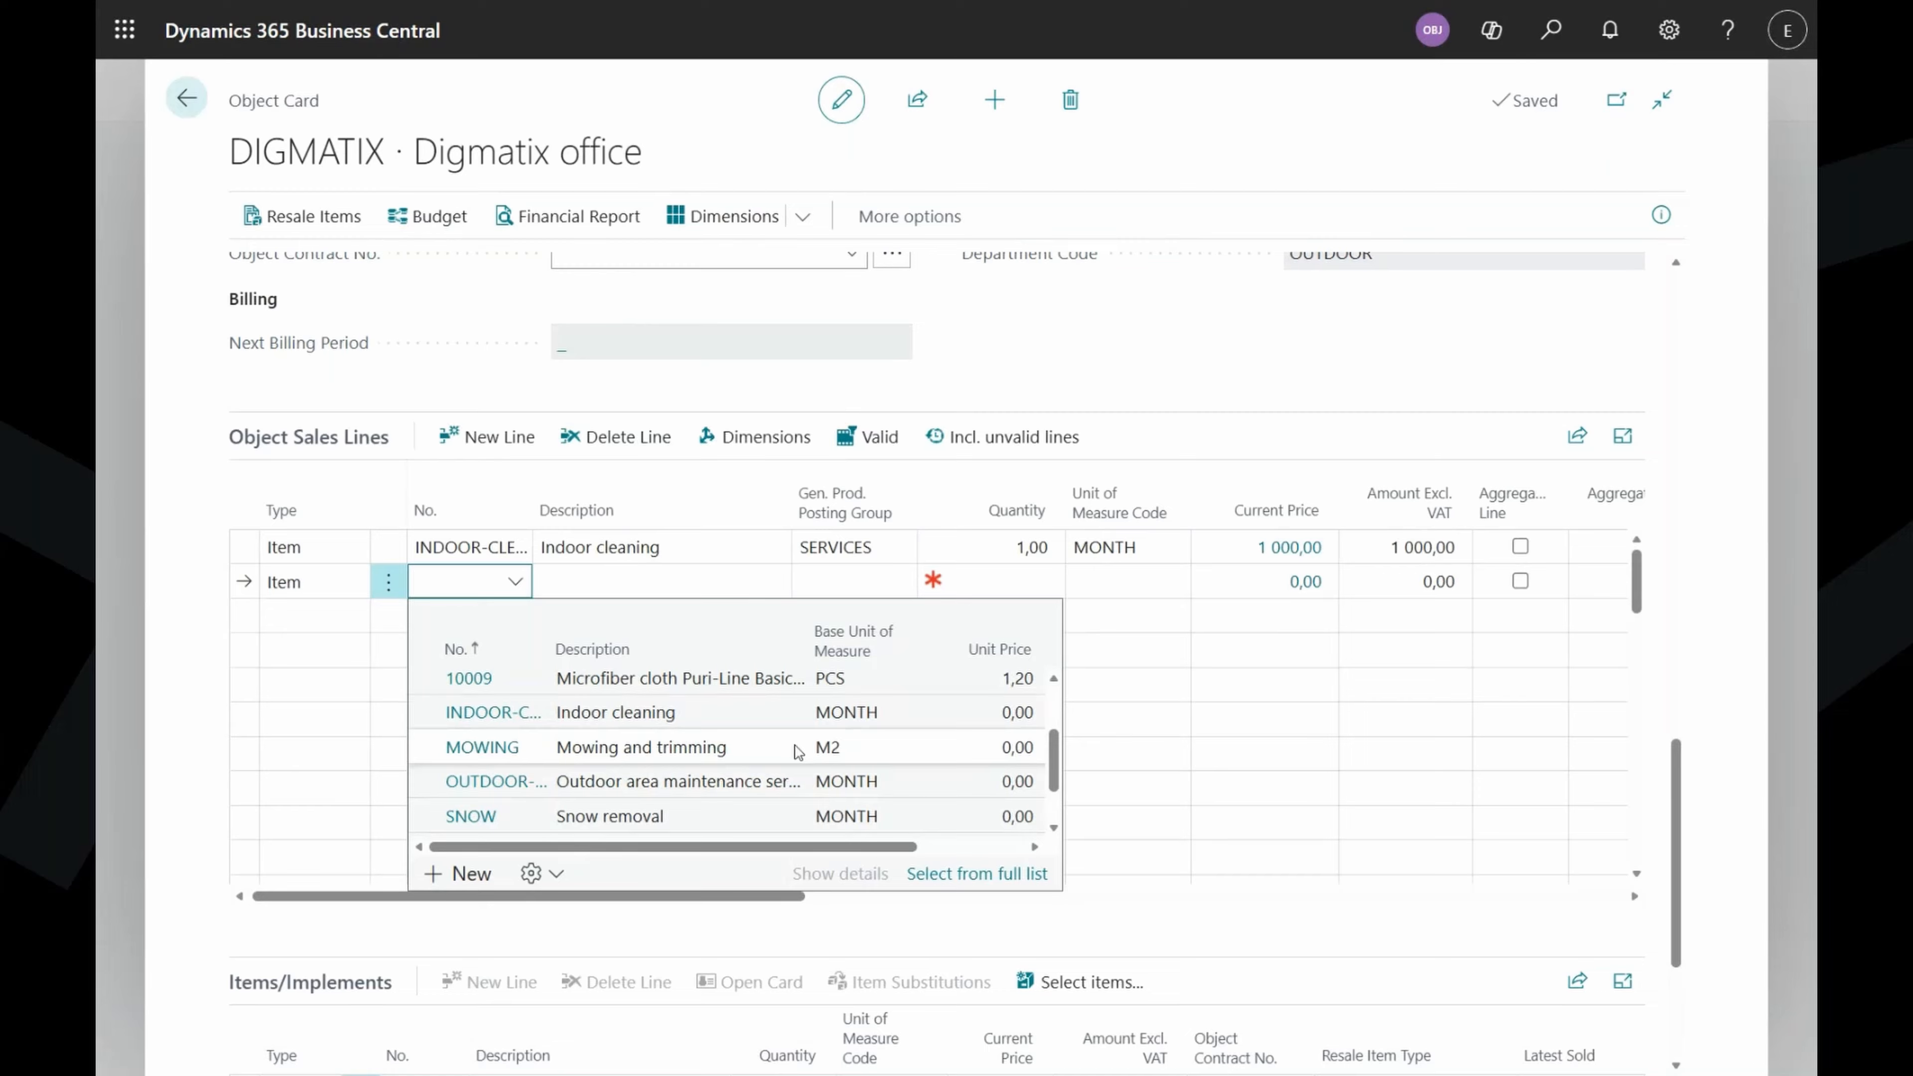
left_click(797, 751)
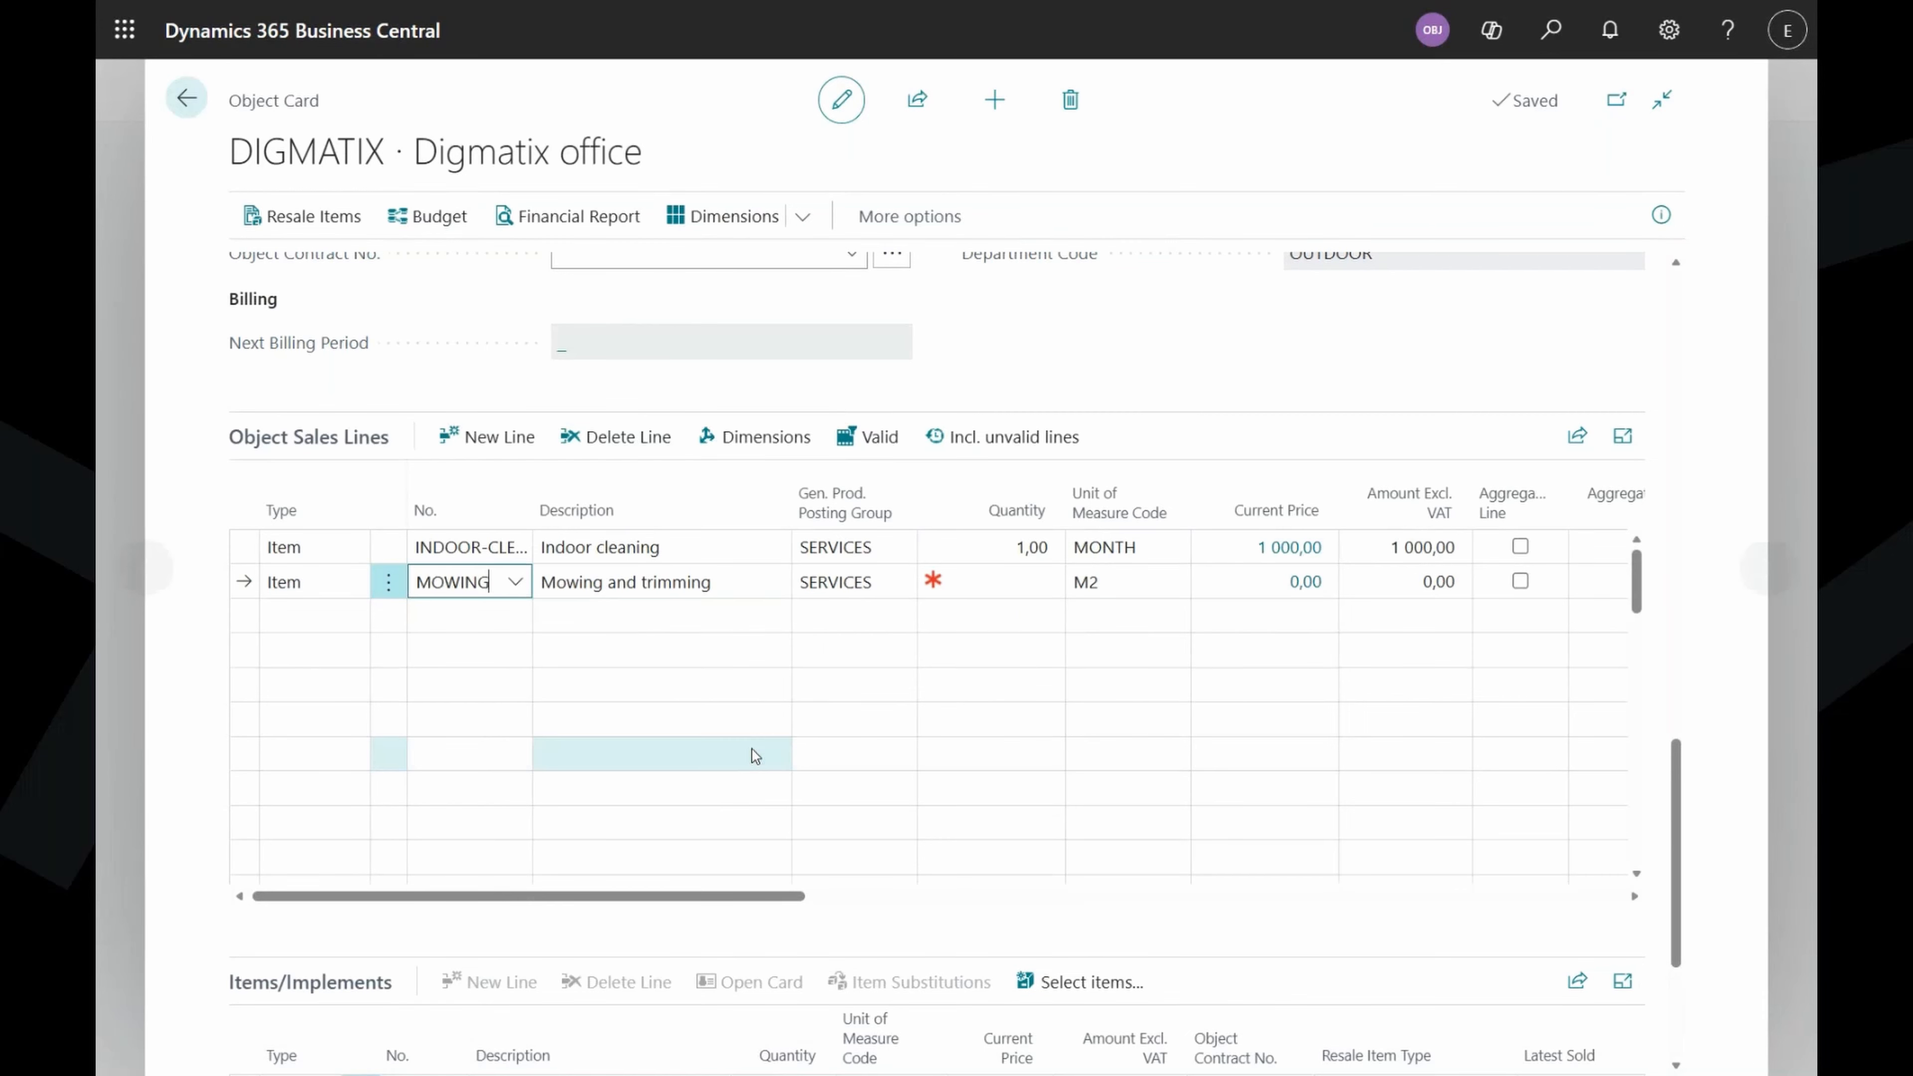
Describe the MOWING line as 'Trimming of plants' with quantity 10 M2.
left_click(744, 576)
type("T")
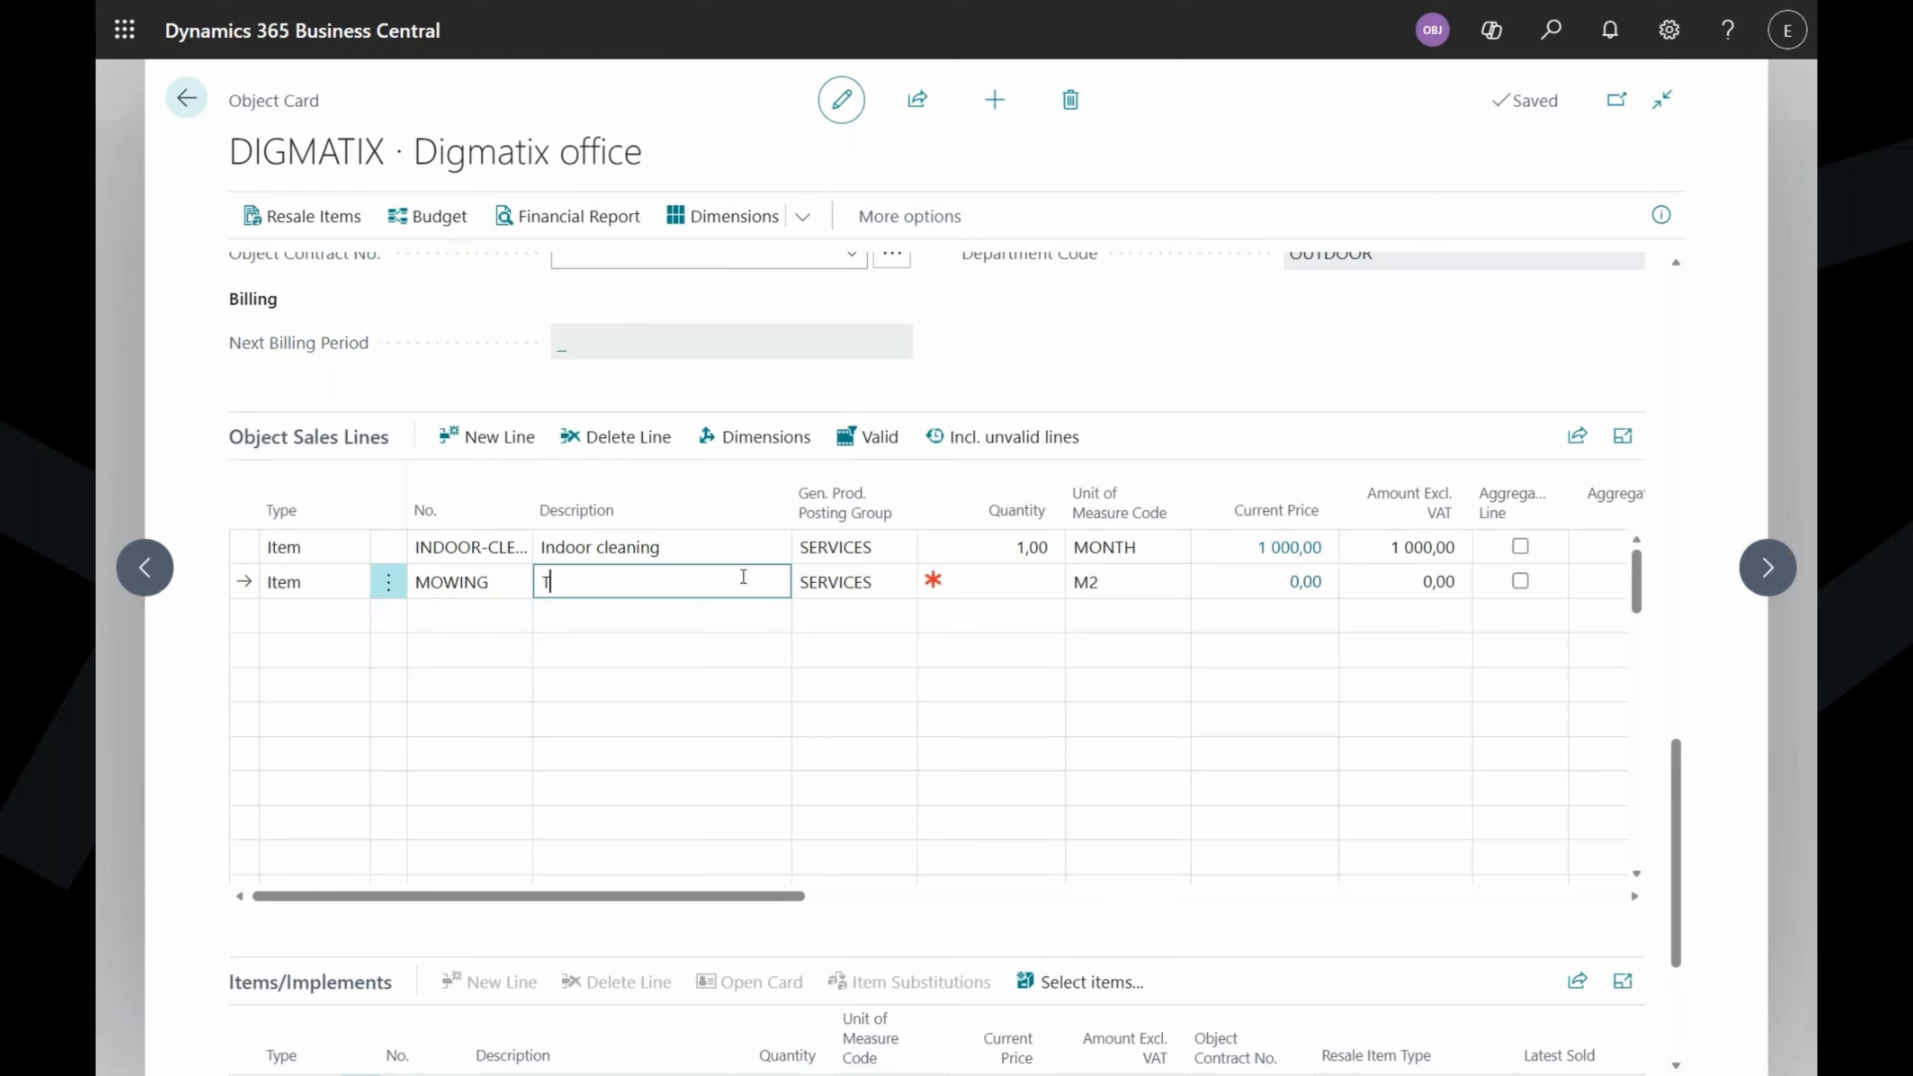
type("rimming of plants")
key("Tab")
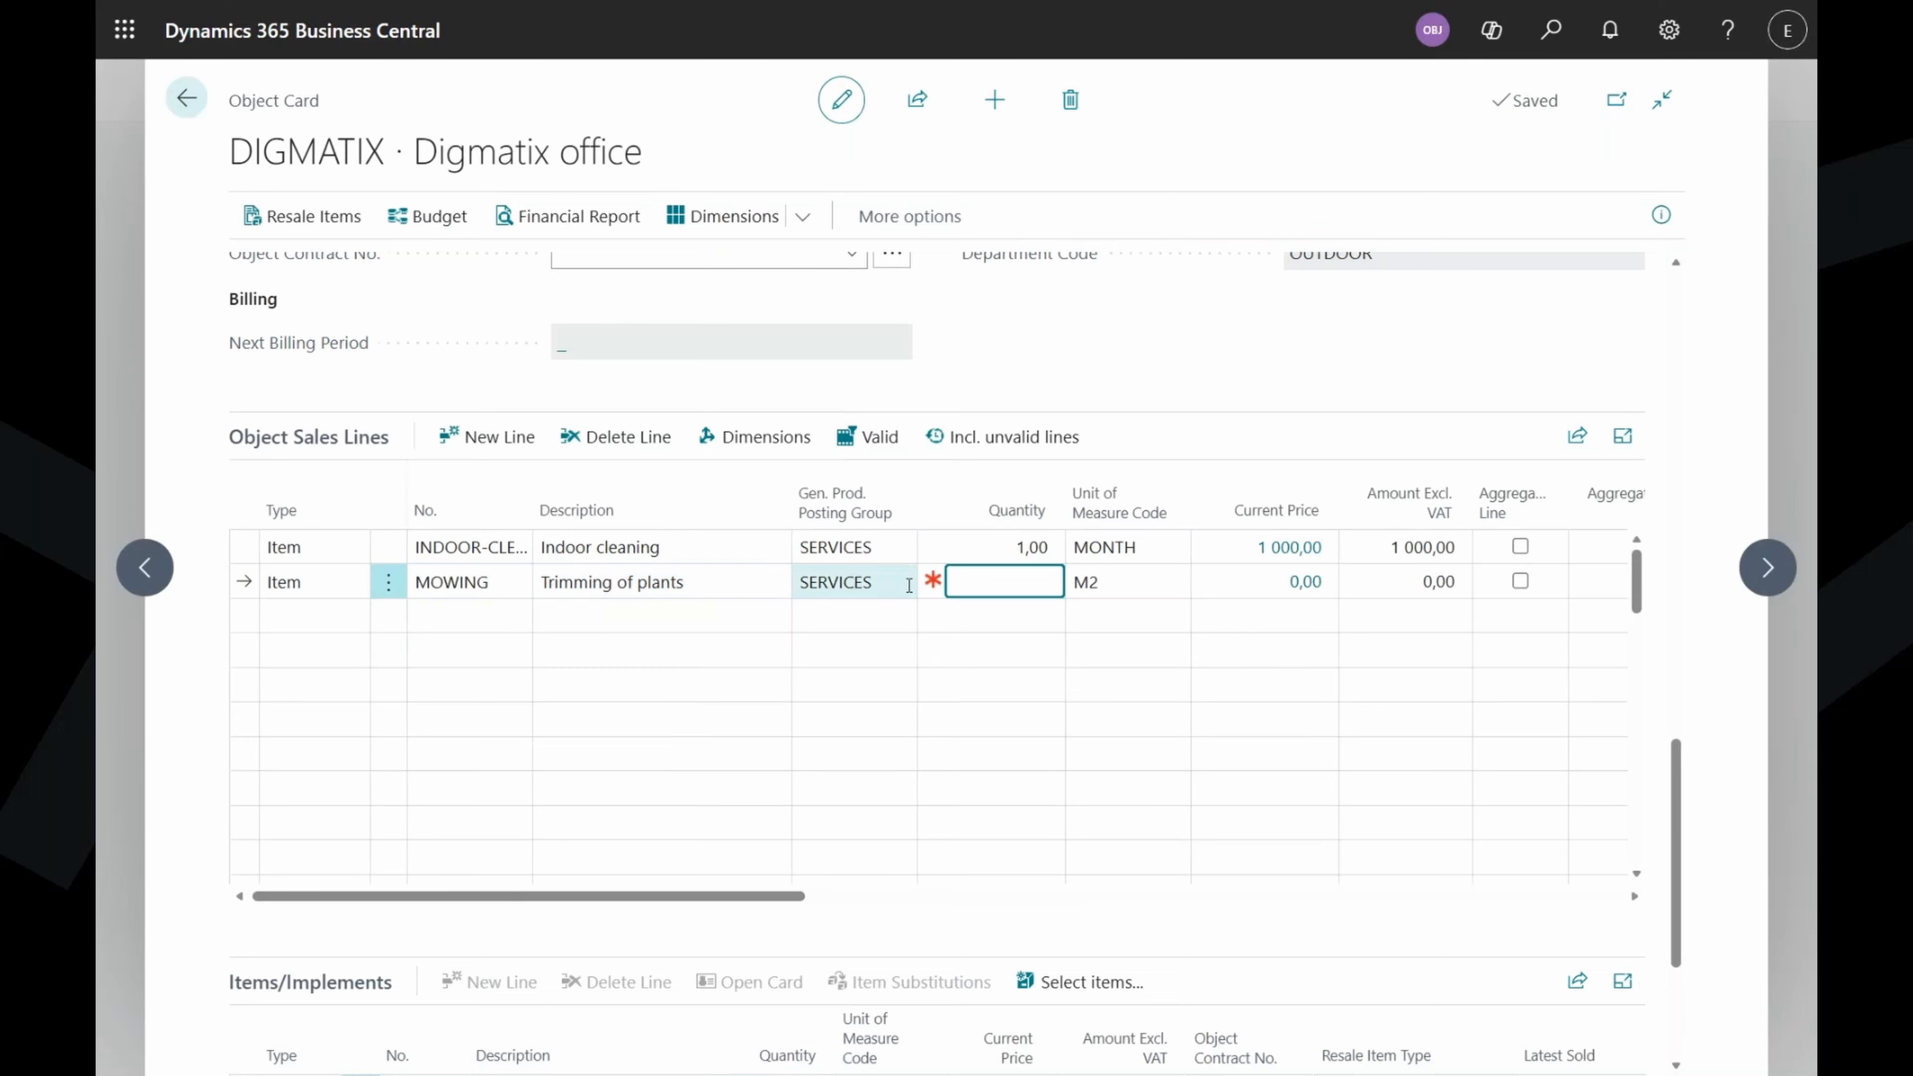
type("10")
key("Tab")
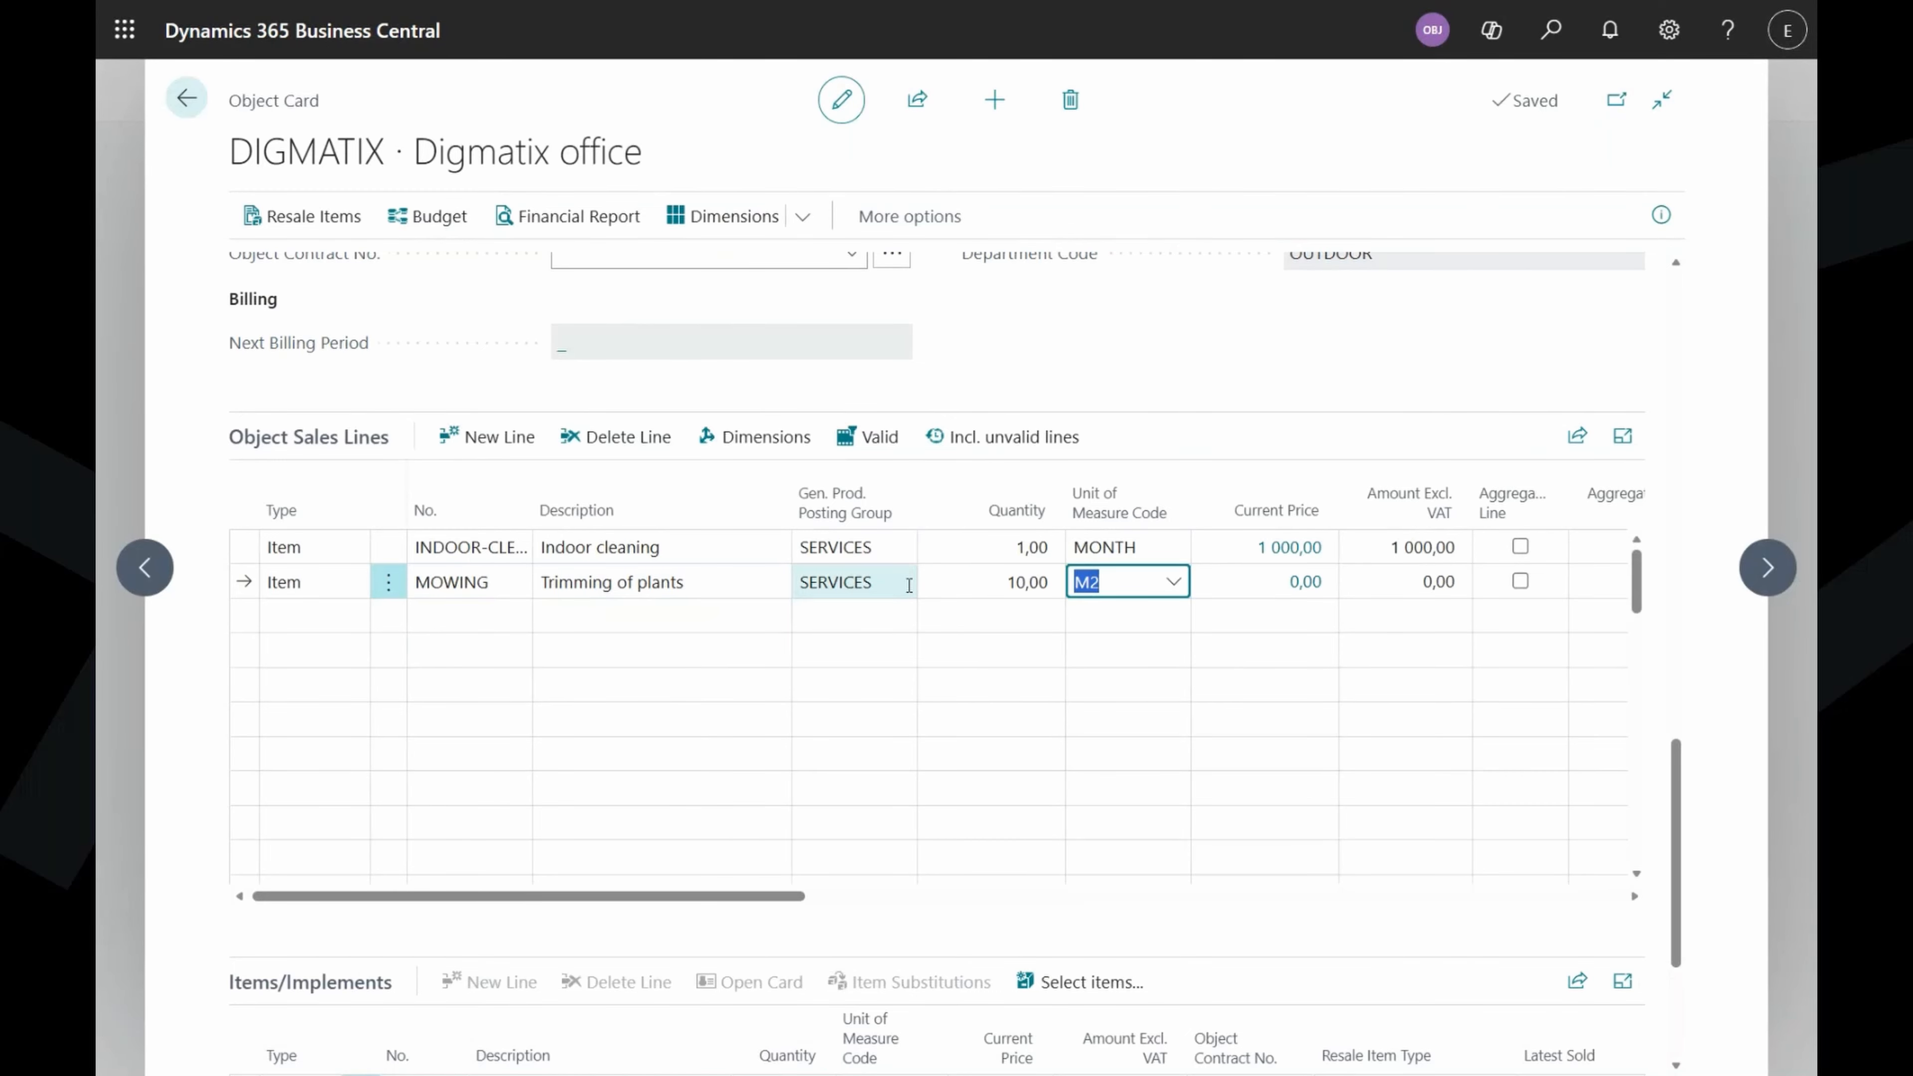
key("Tab")
Set the MOWING billing price to 5 per M2 and make it Active.
left_click(1315, 586)
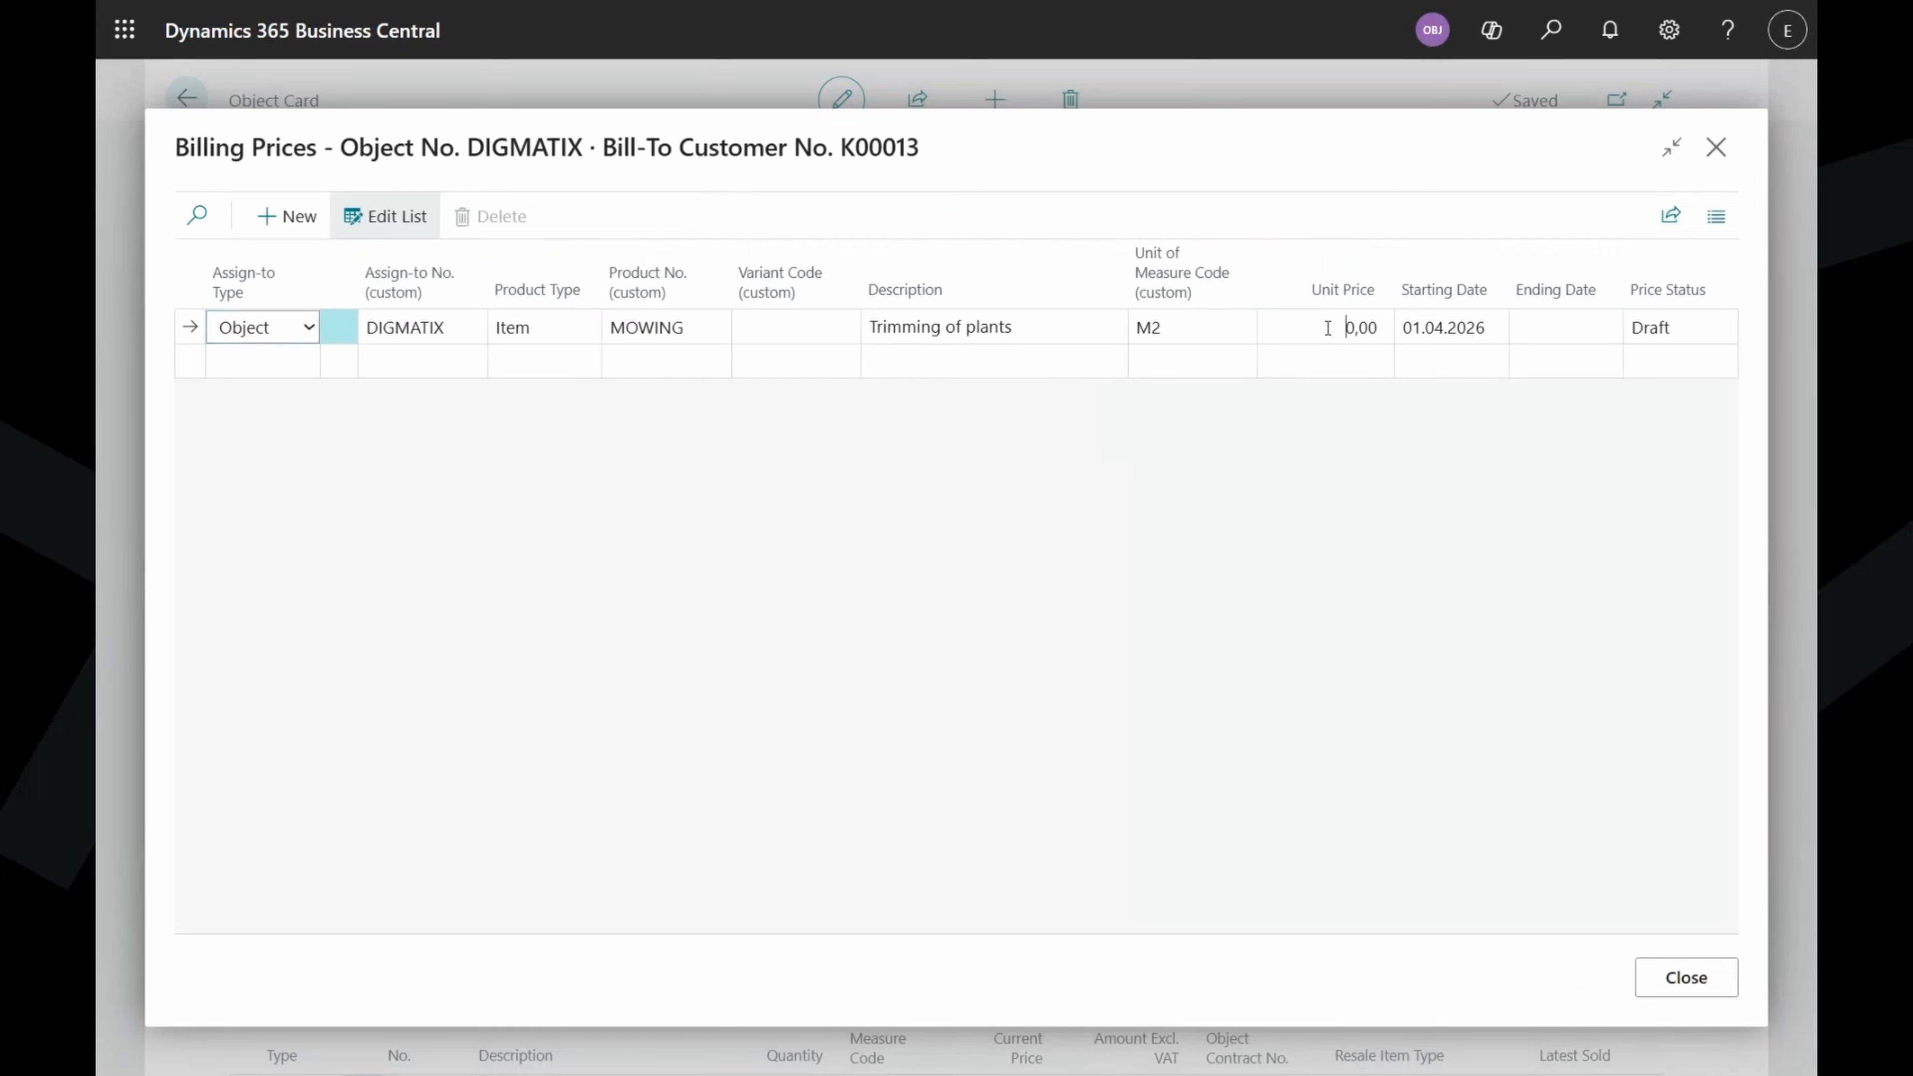
left_click(1327, 328)
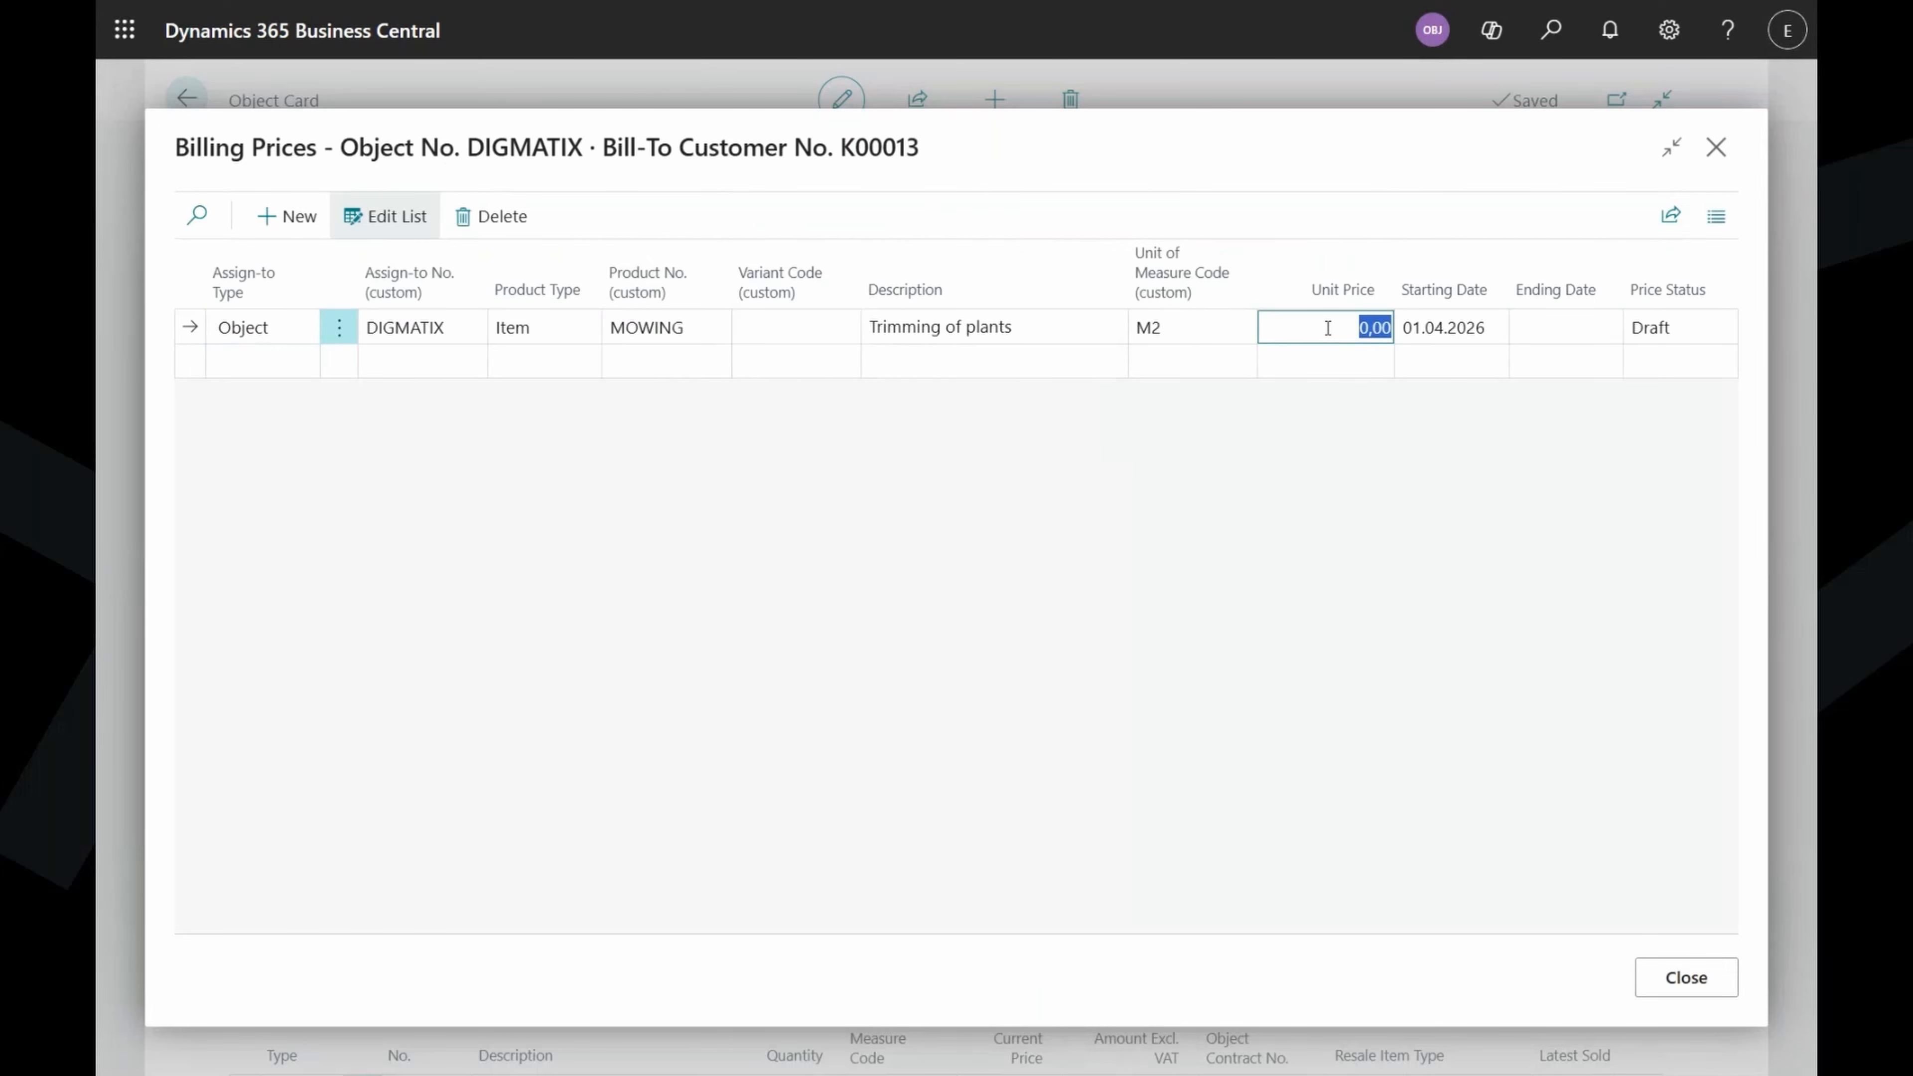
type("5")
key("Tab")
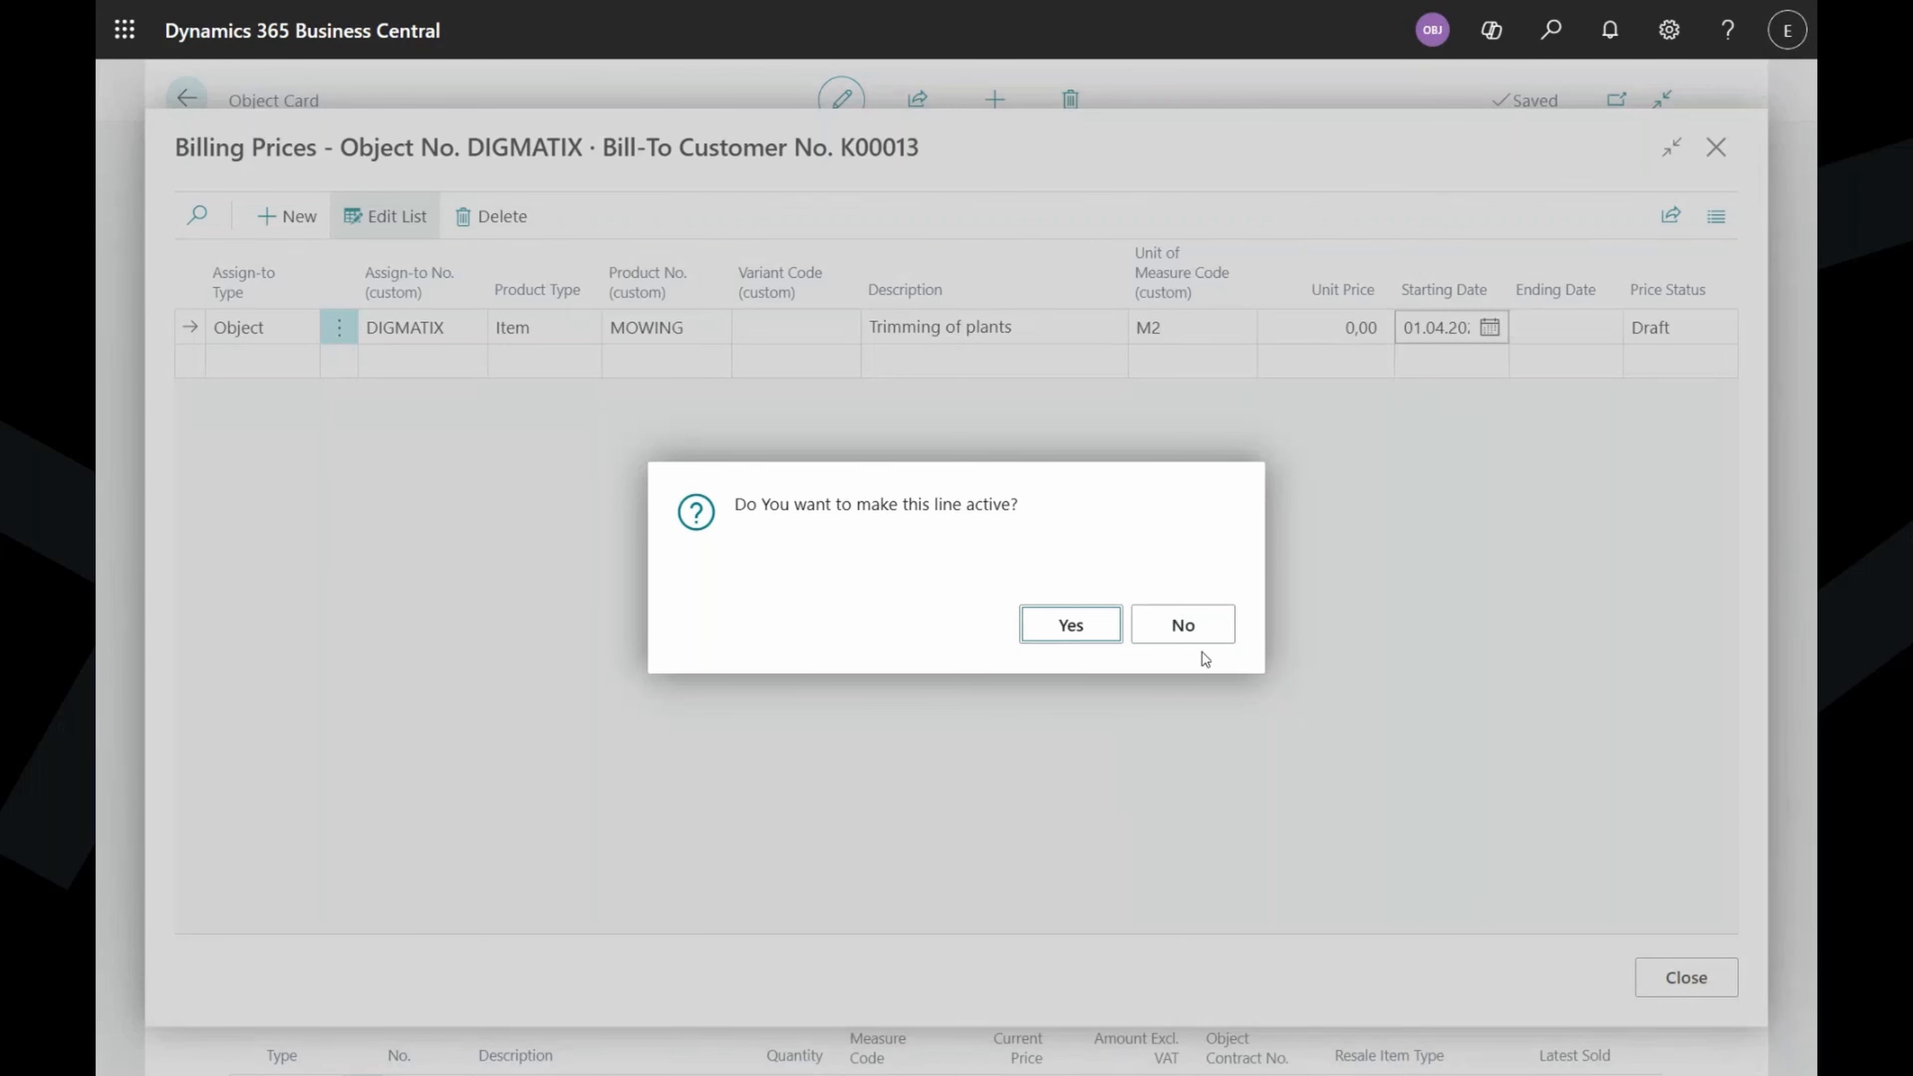
left_click(1059, 628)
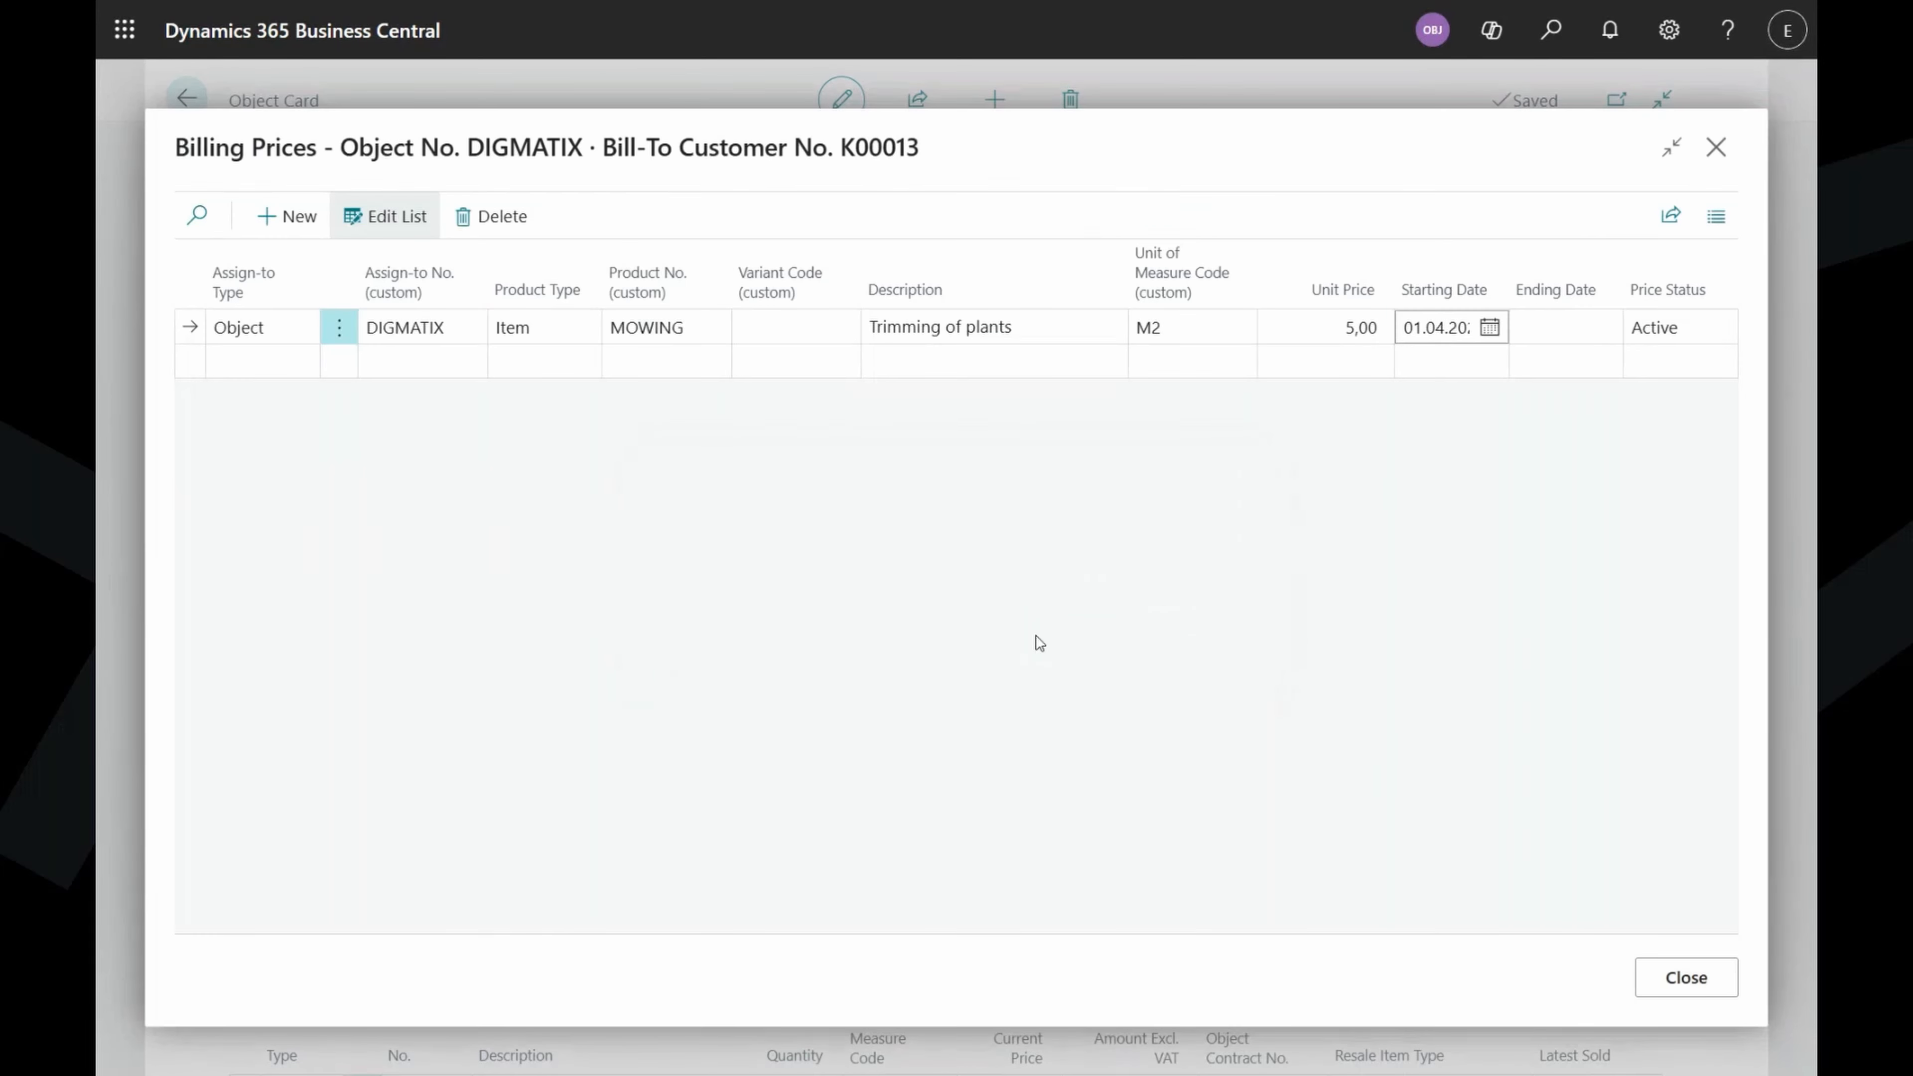
left_click(1691, 979)
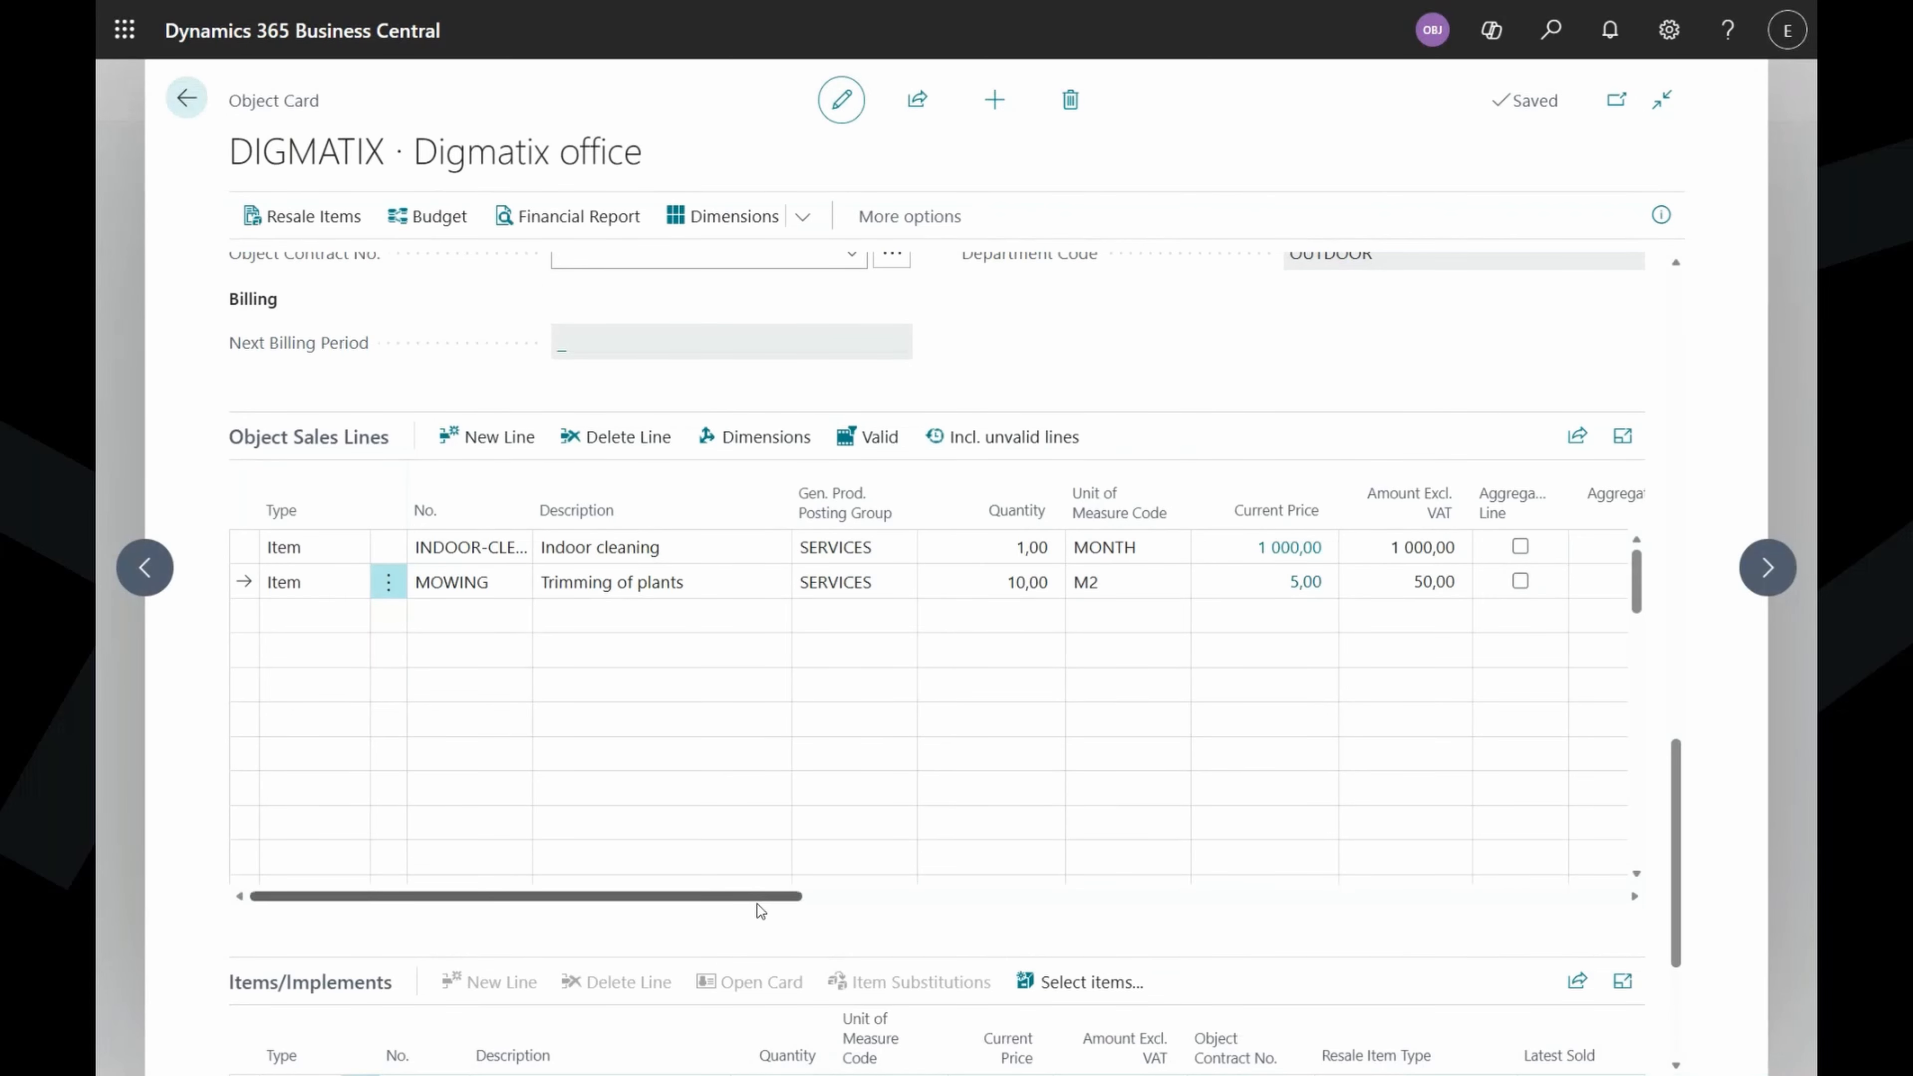
Set the MOWING line's seasonal months from May to September.
left_click_drag(759, 899, 1130, 959)
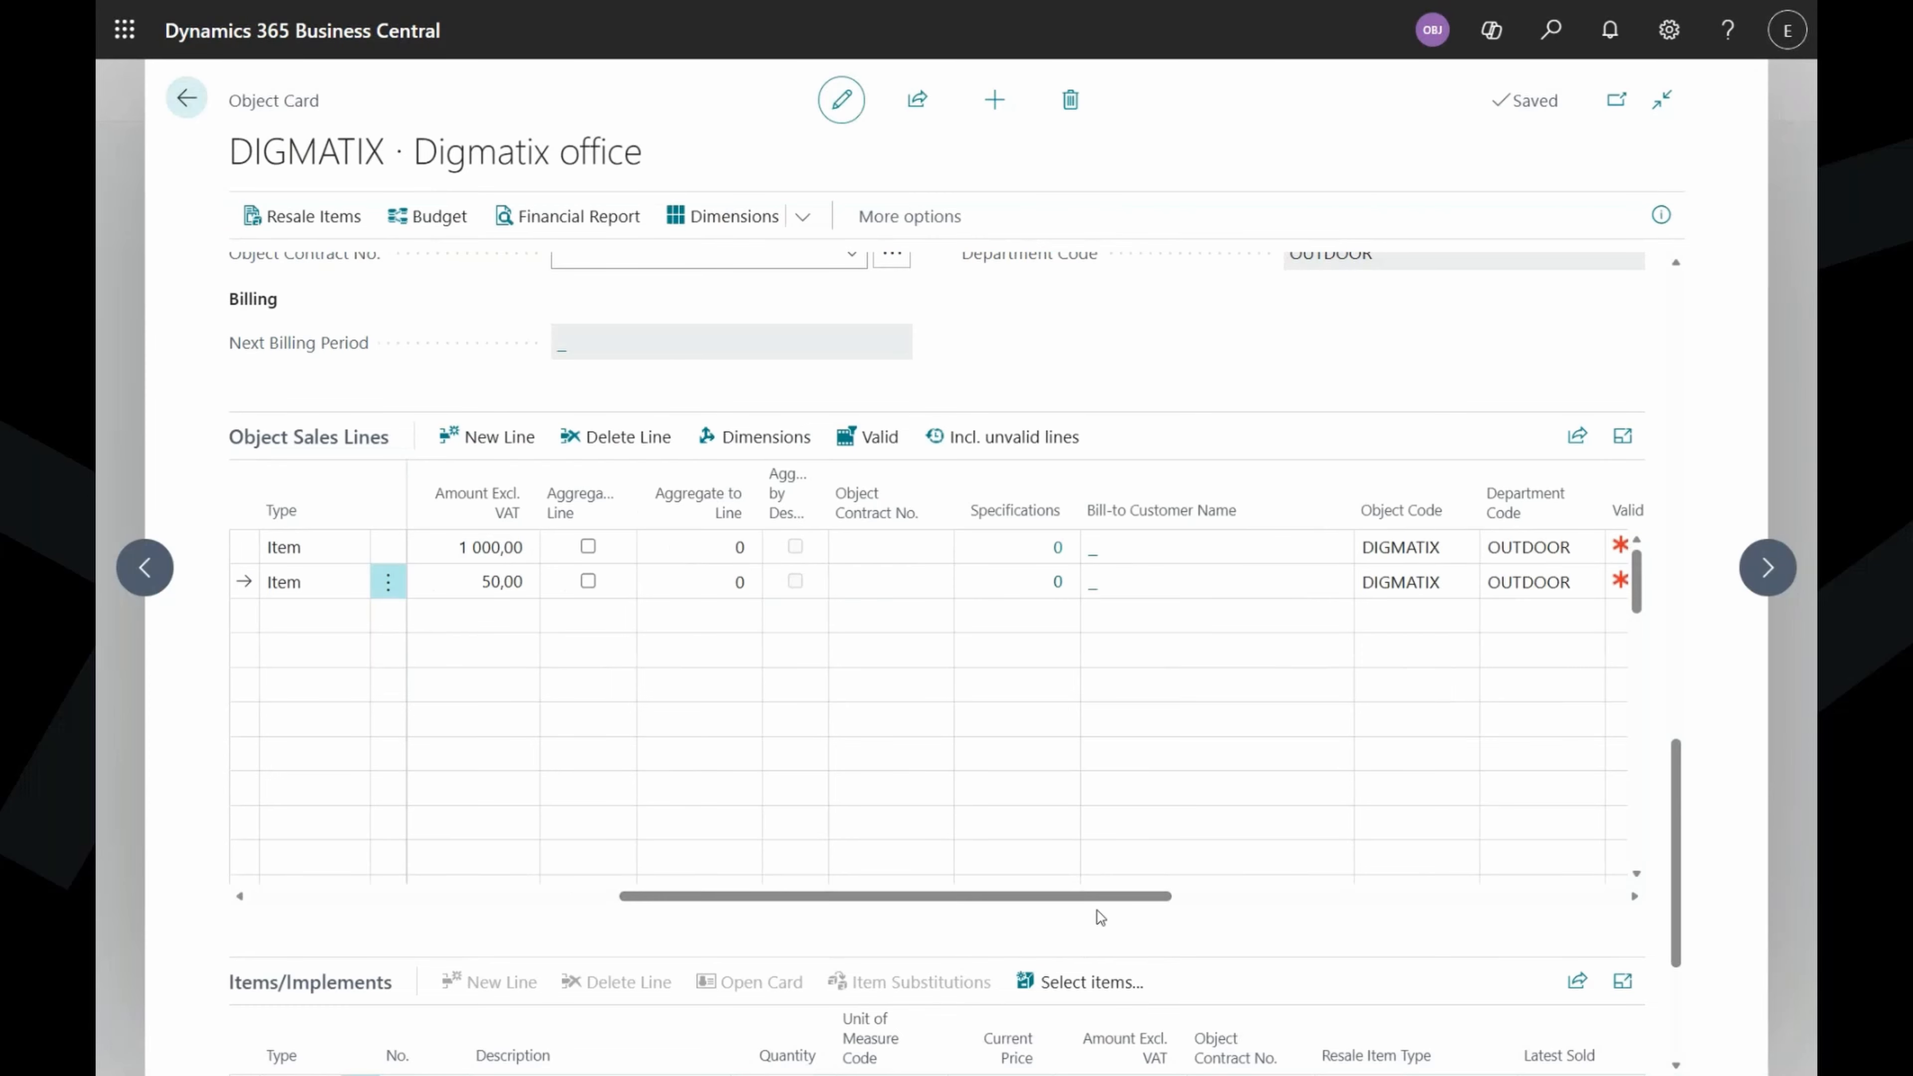
left_click_drag(1076, 897, 1431, 910)
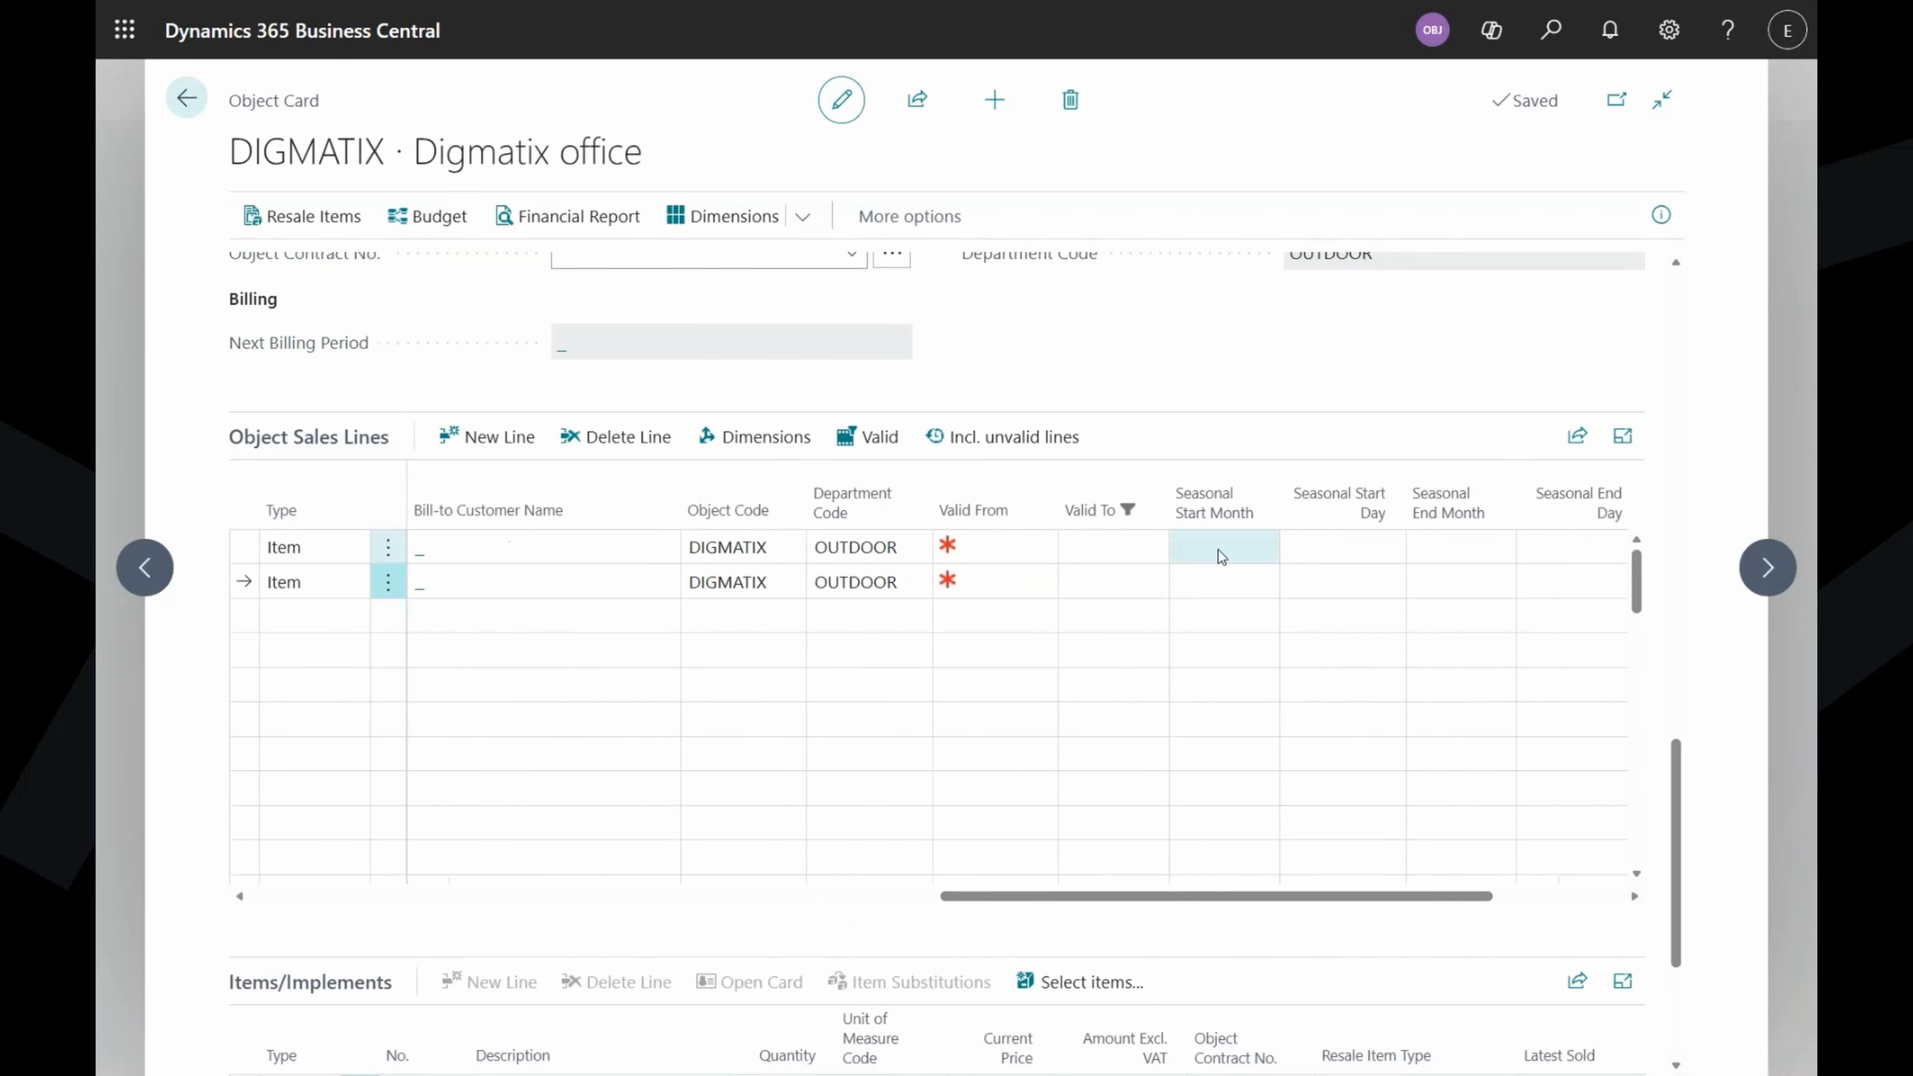
left_click(1236, 594)
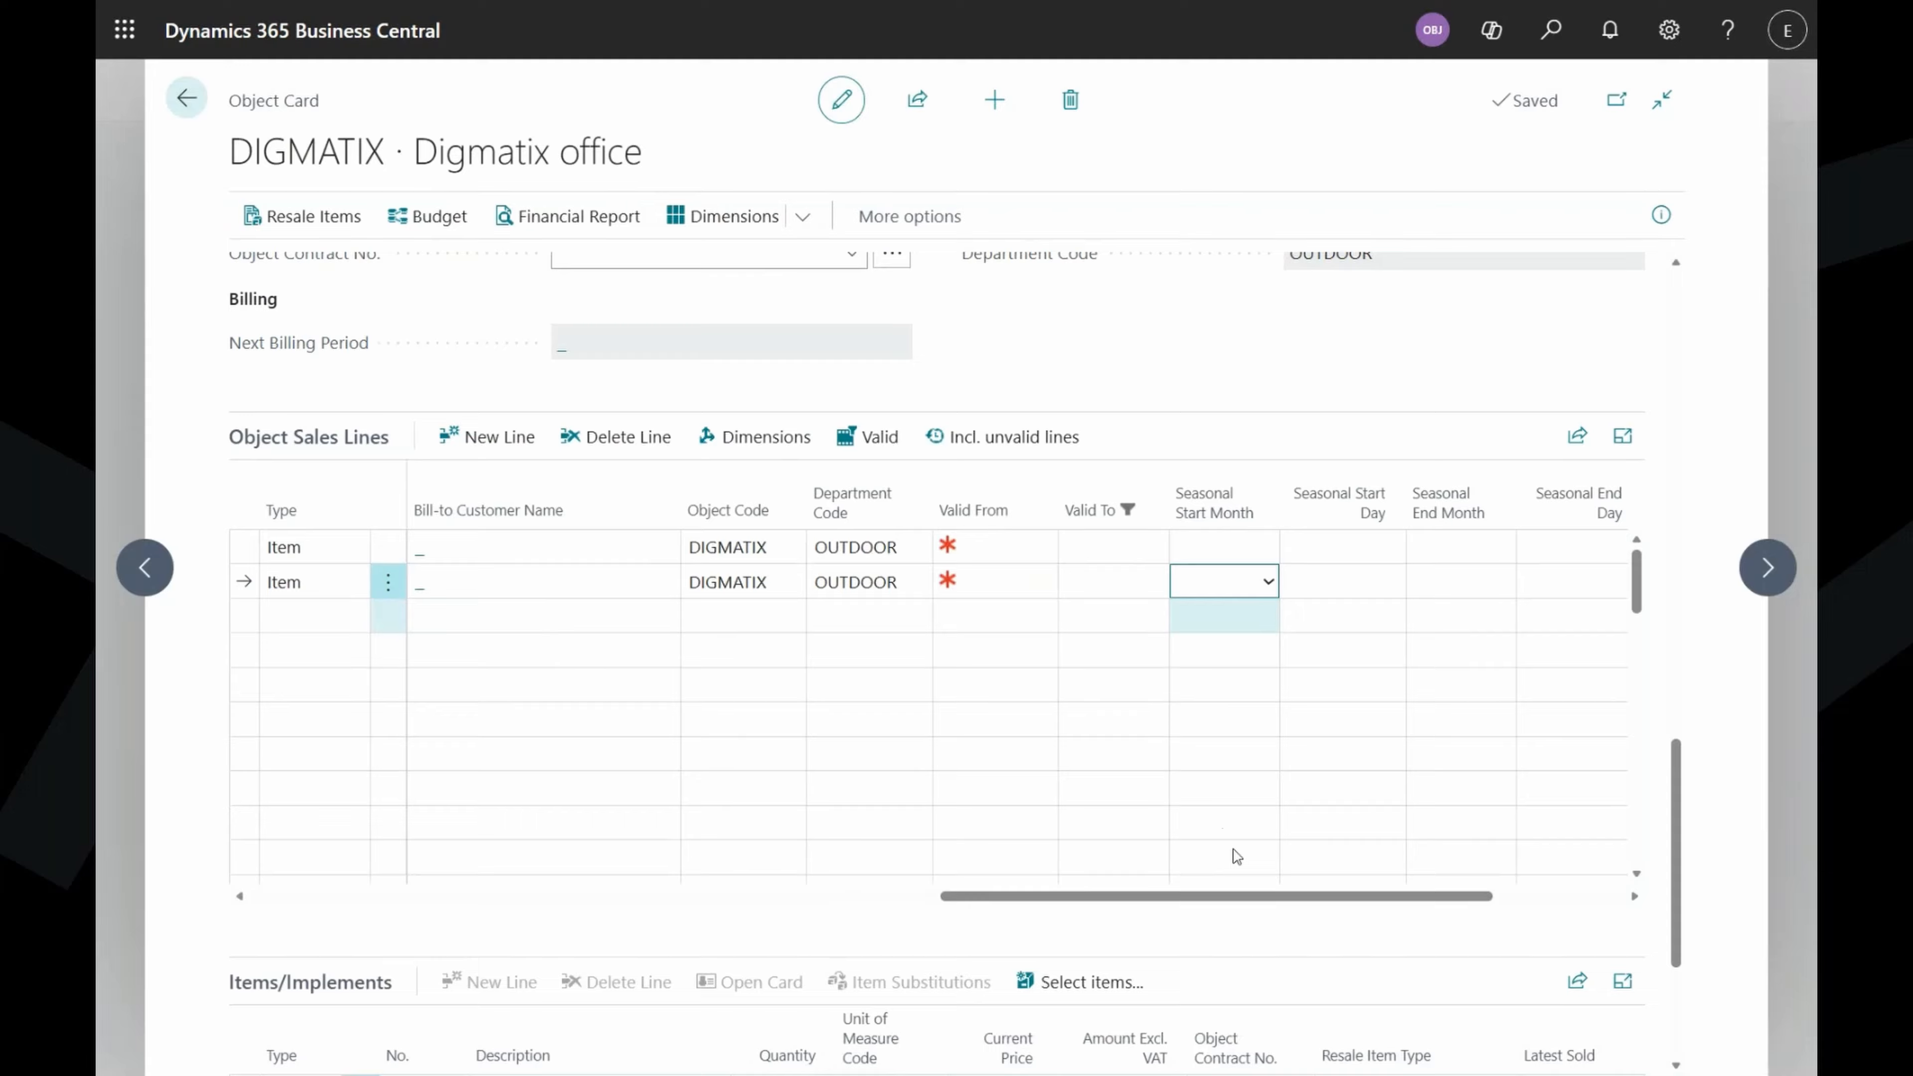
type("May")
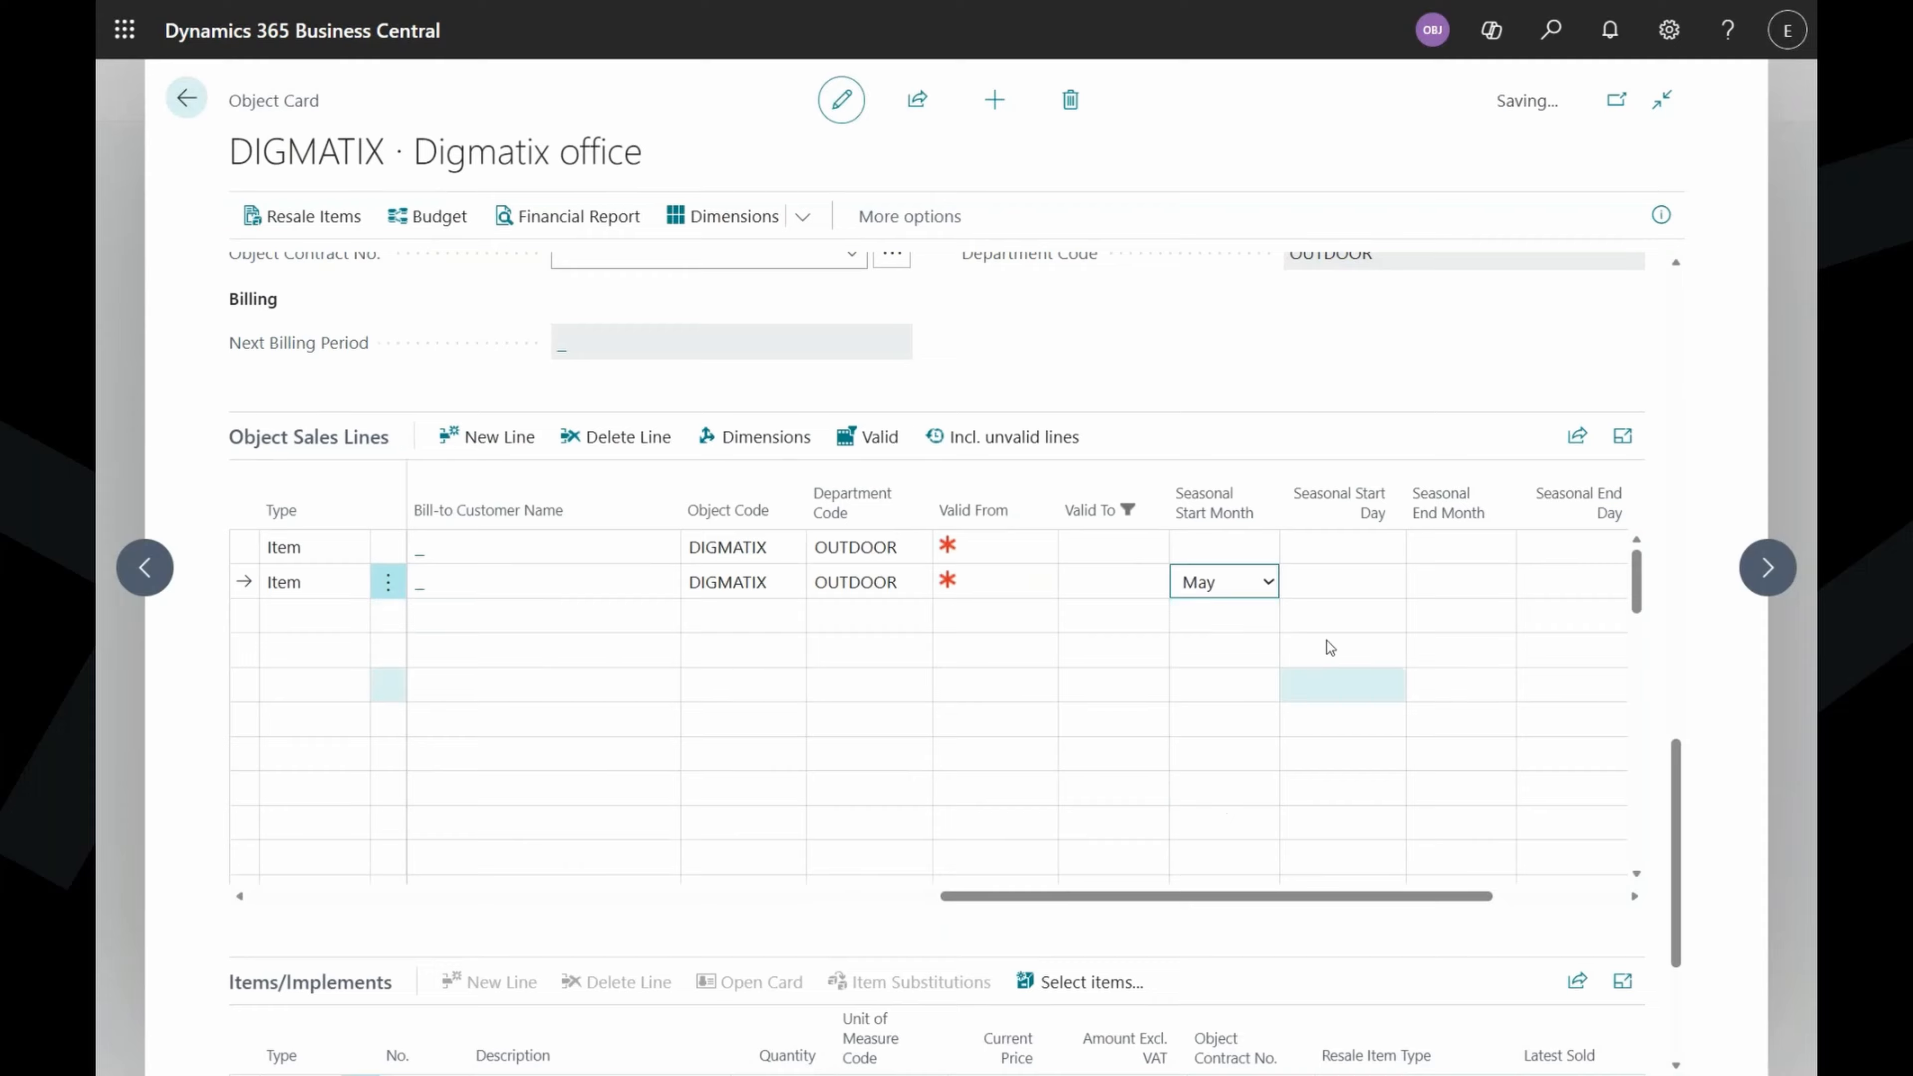
left_click(1371, 584)
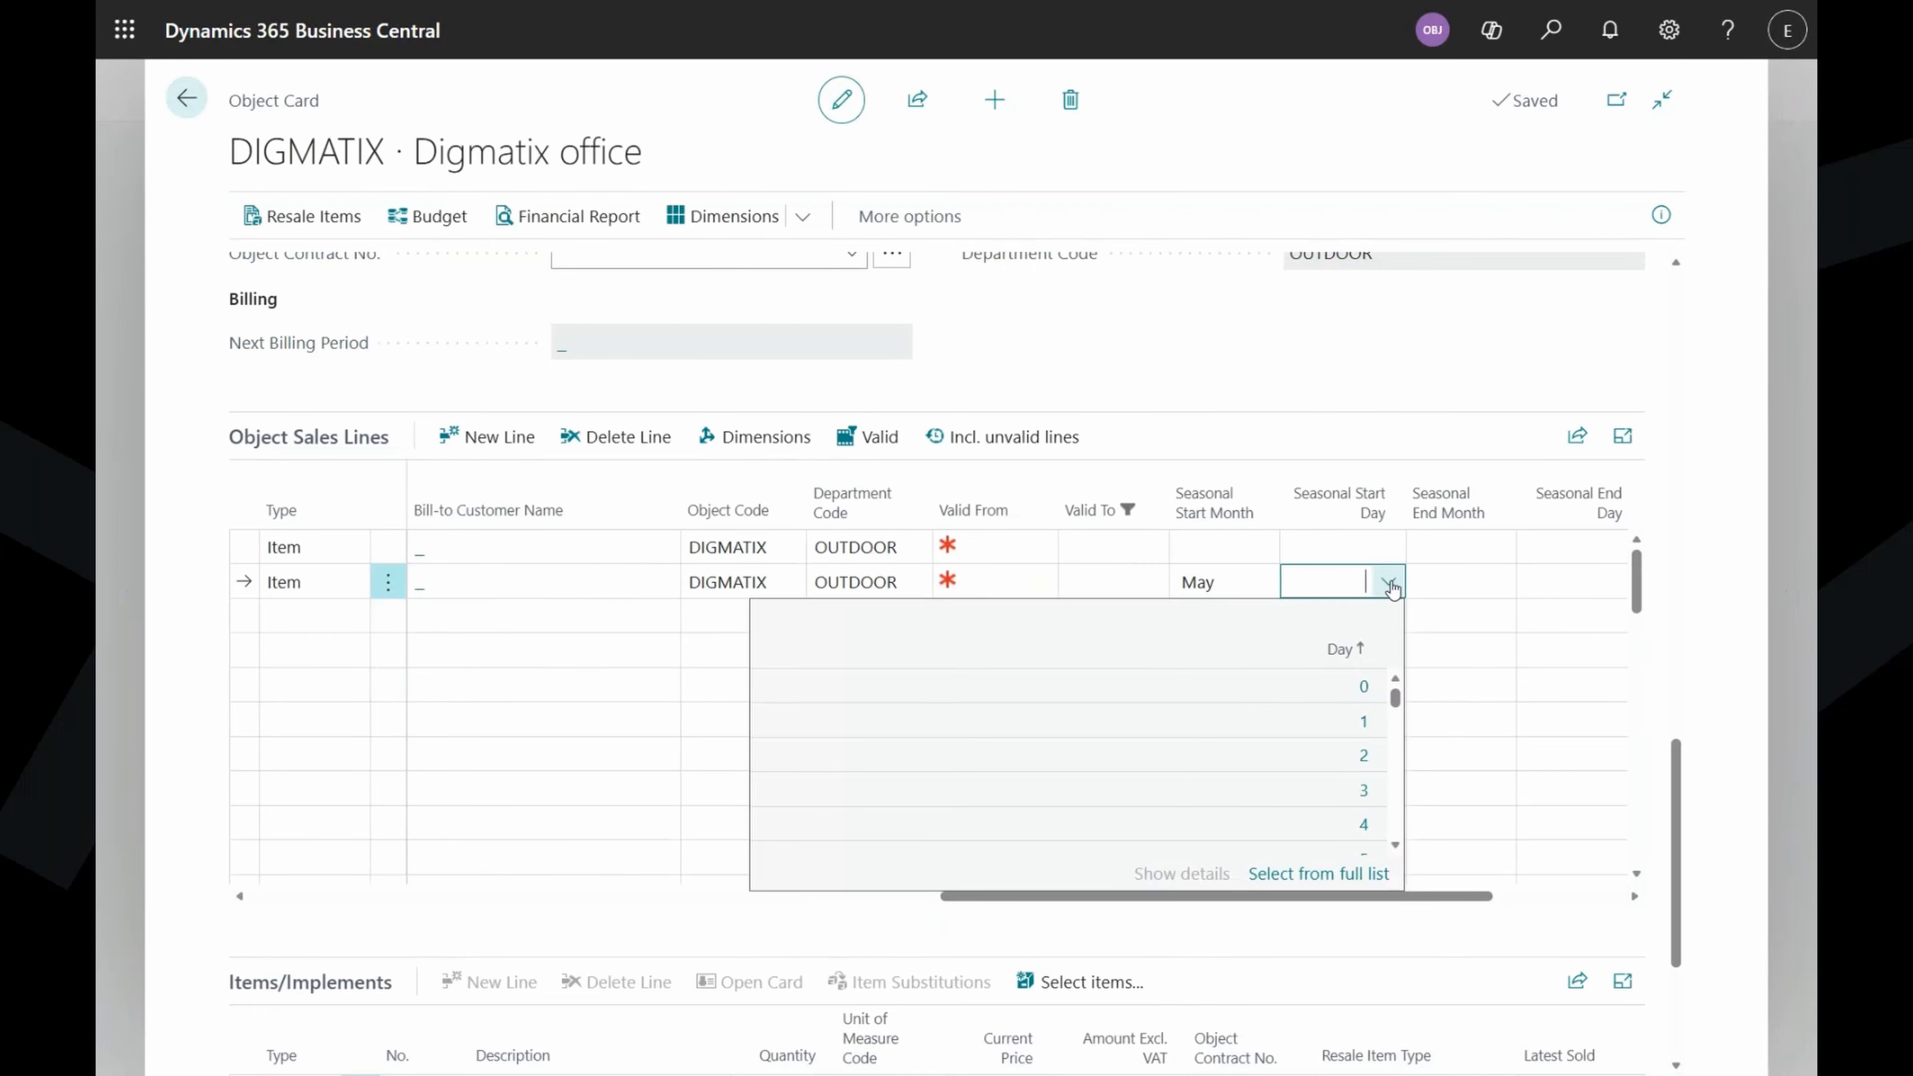
left_click(1478, 592)
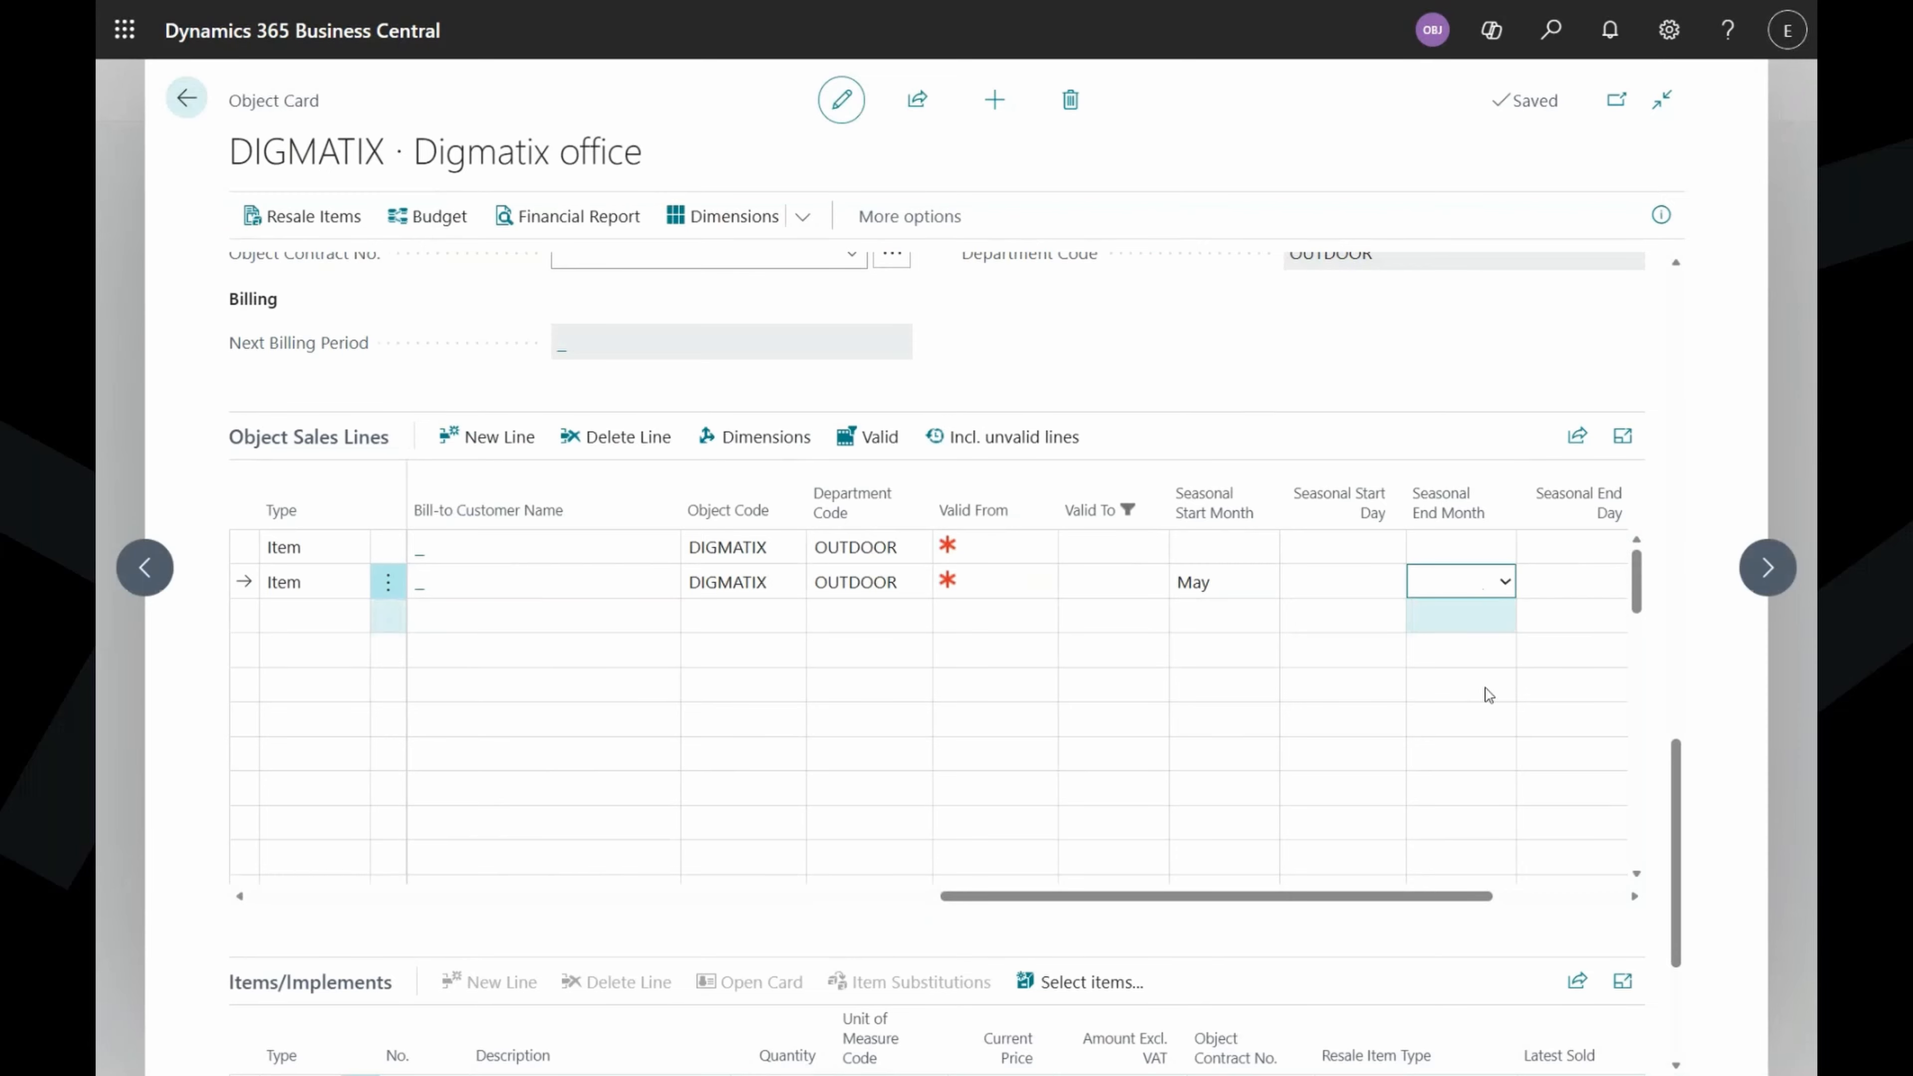
type("September")
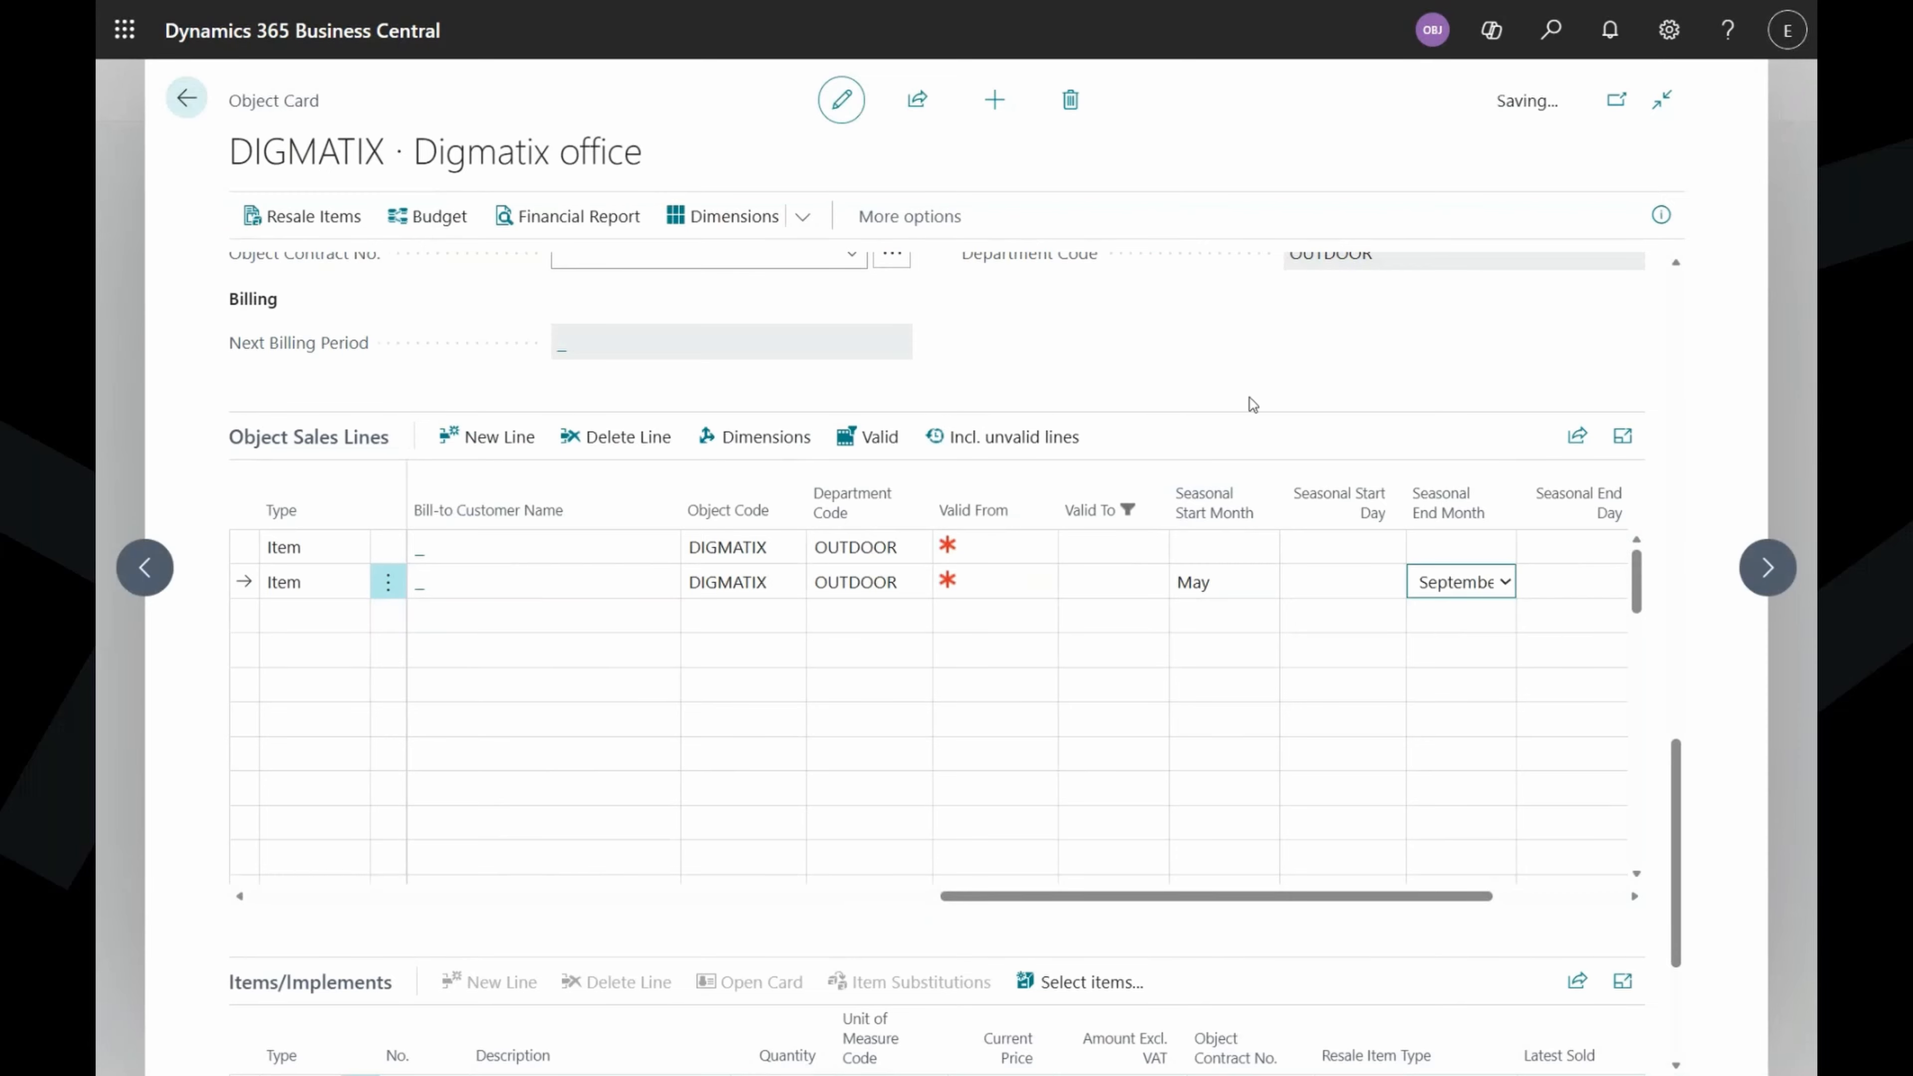
left_click(1272, 372)
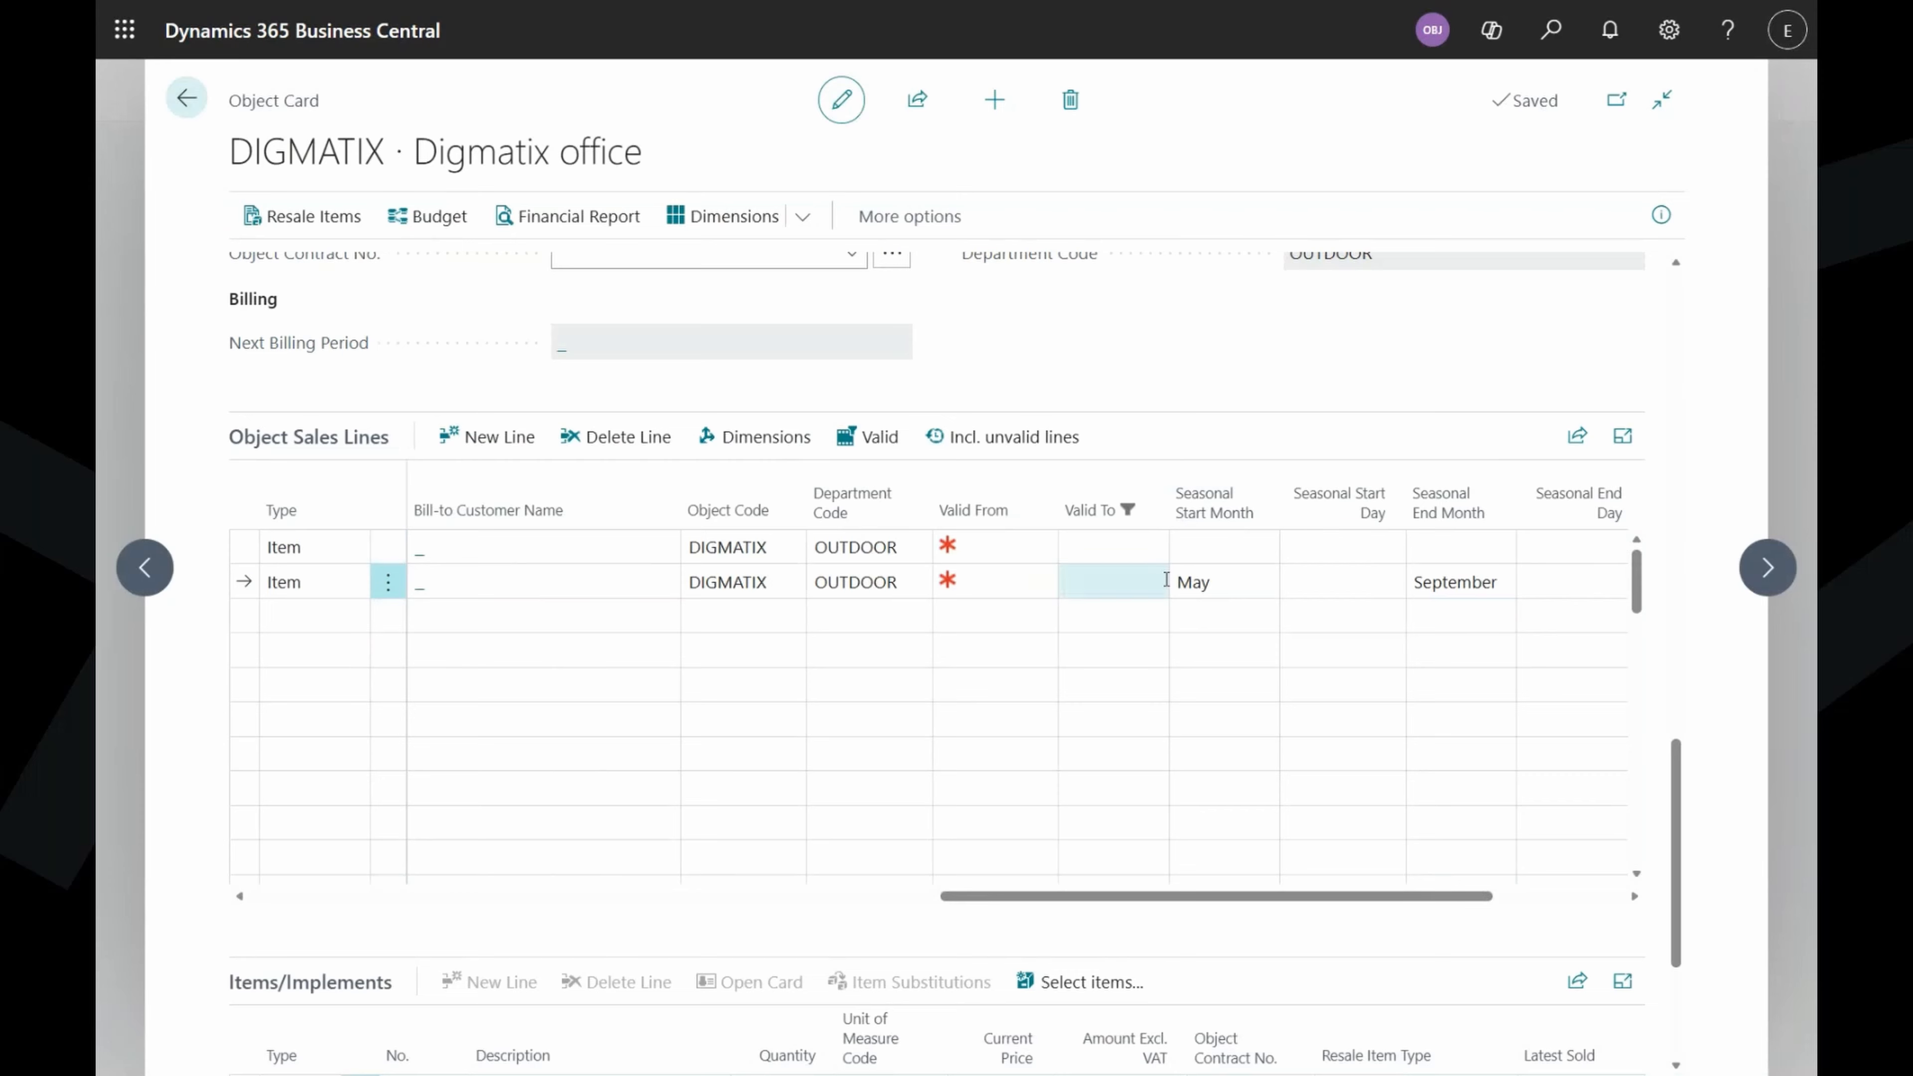
Set the seasonal start day to 10 and end day to 30.
left_click(1327, 593)
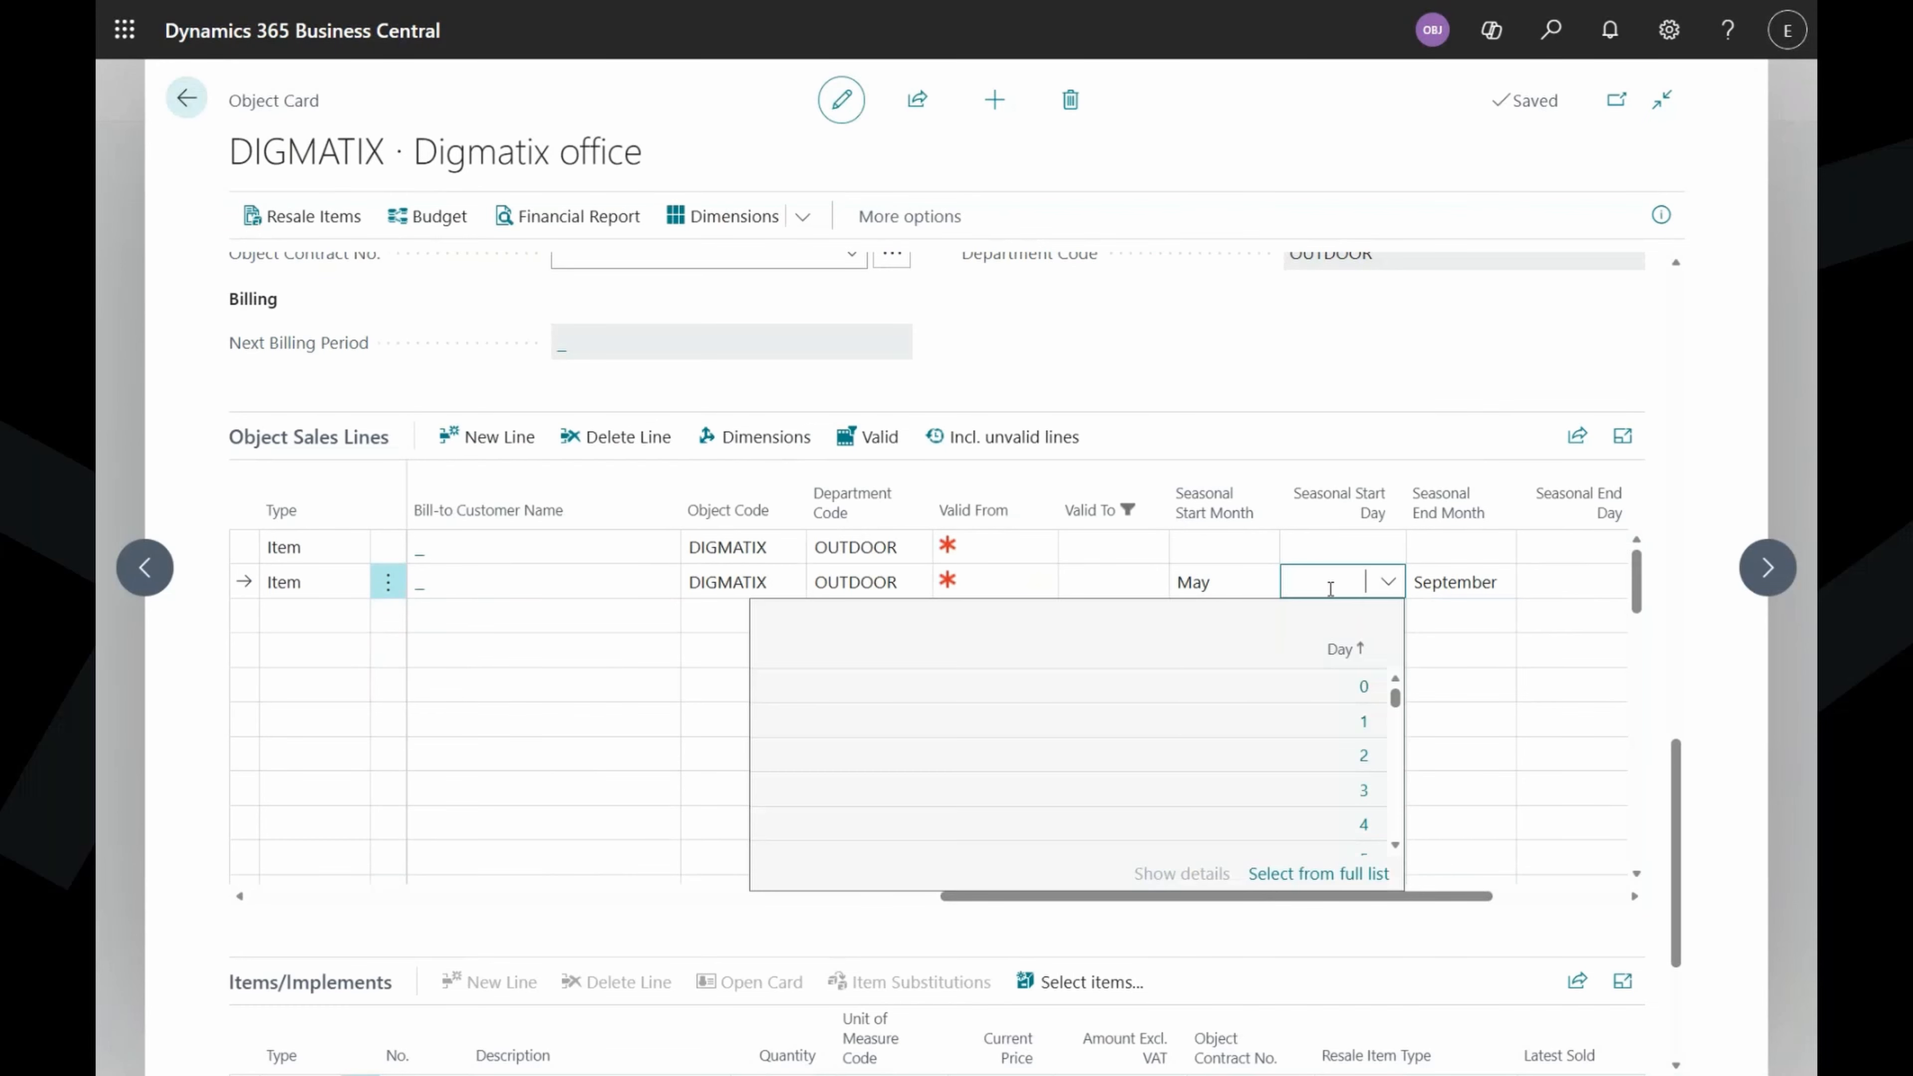
scroll(1348, 713, "down", 2)
scroll(1349, 713, "up", 2)
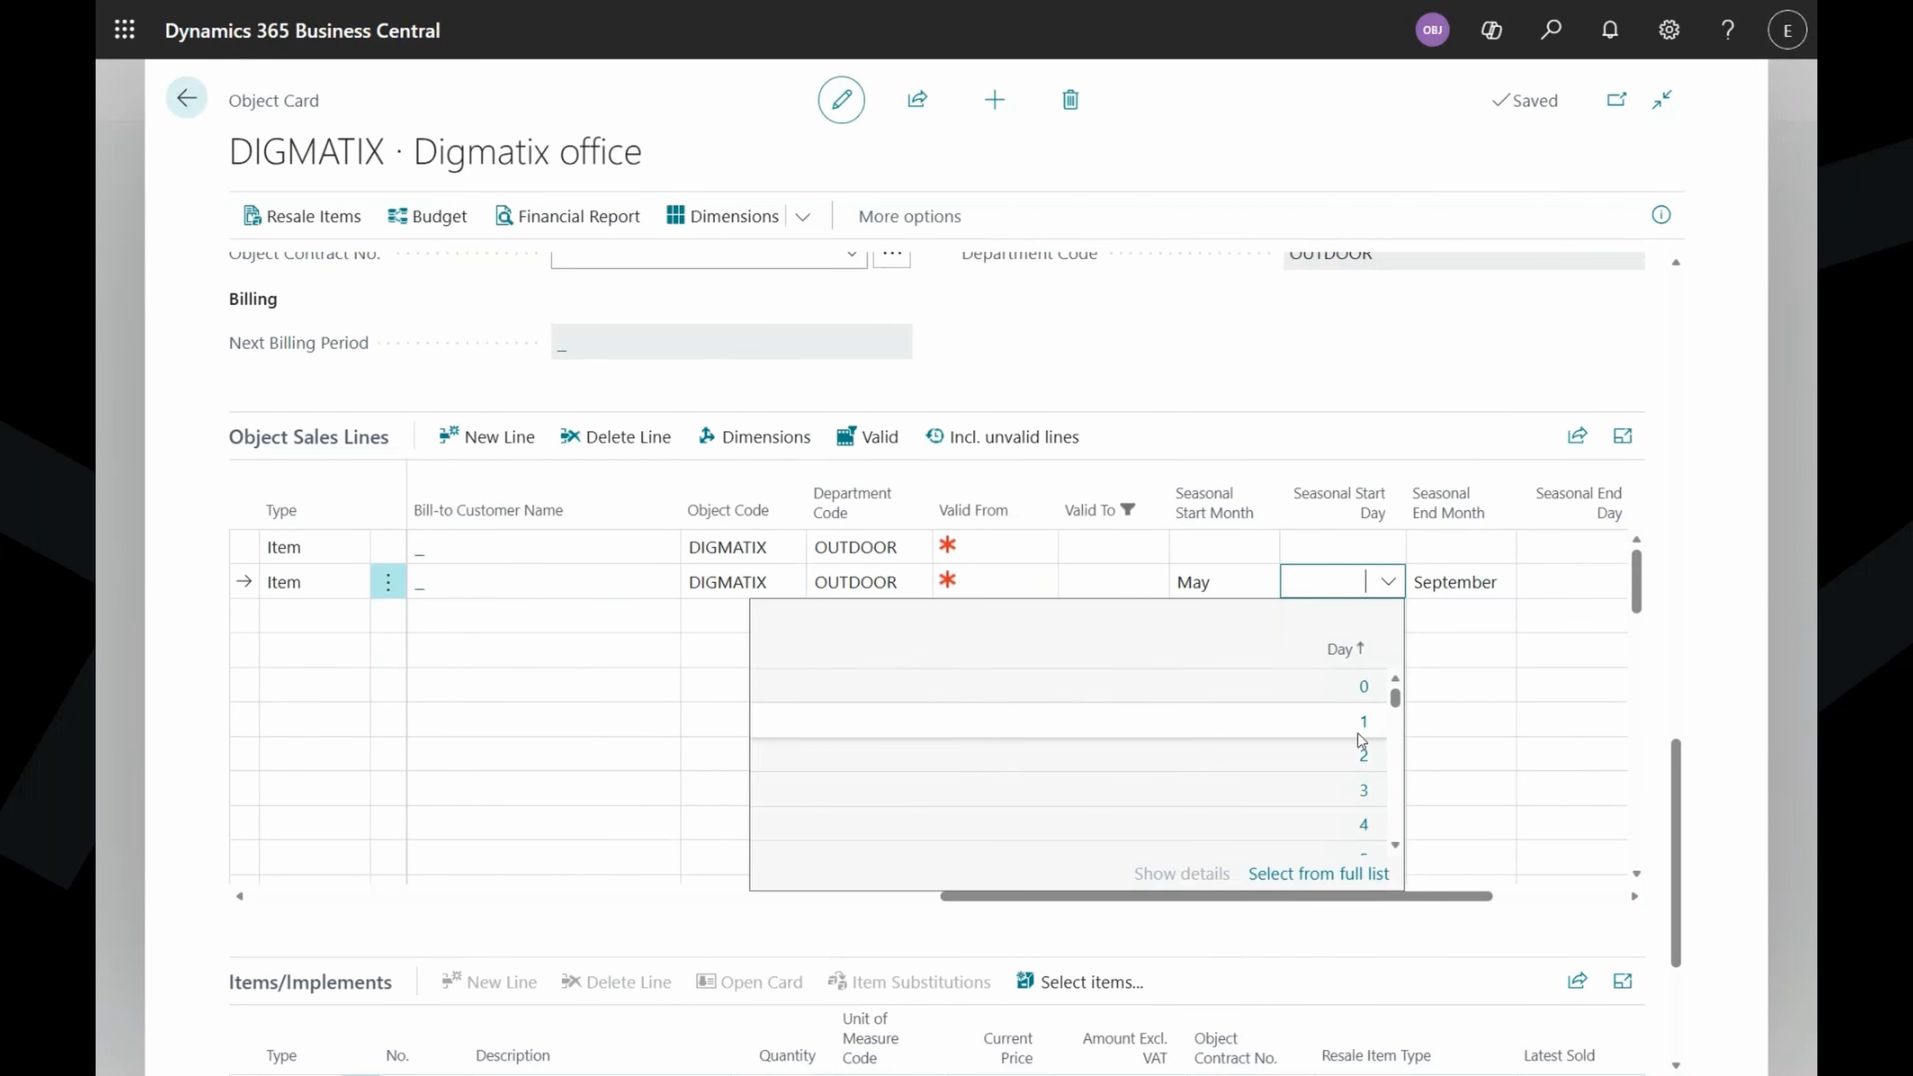
scroll(1357, 753, "down", 4)
left_click(1356, 805)
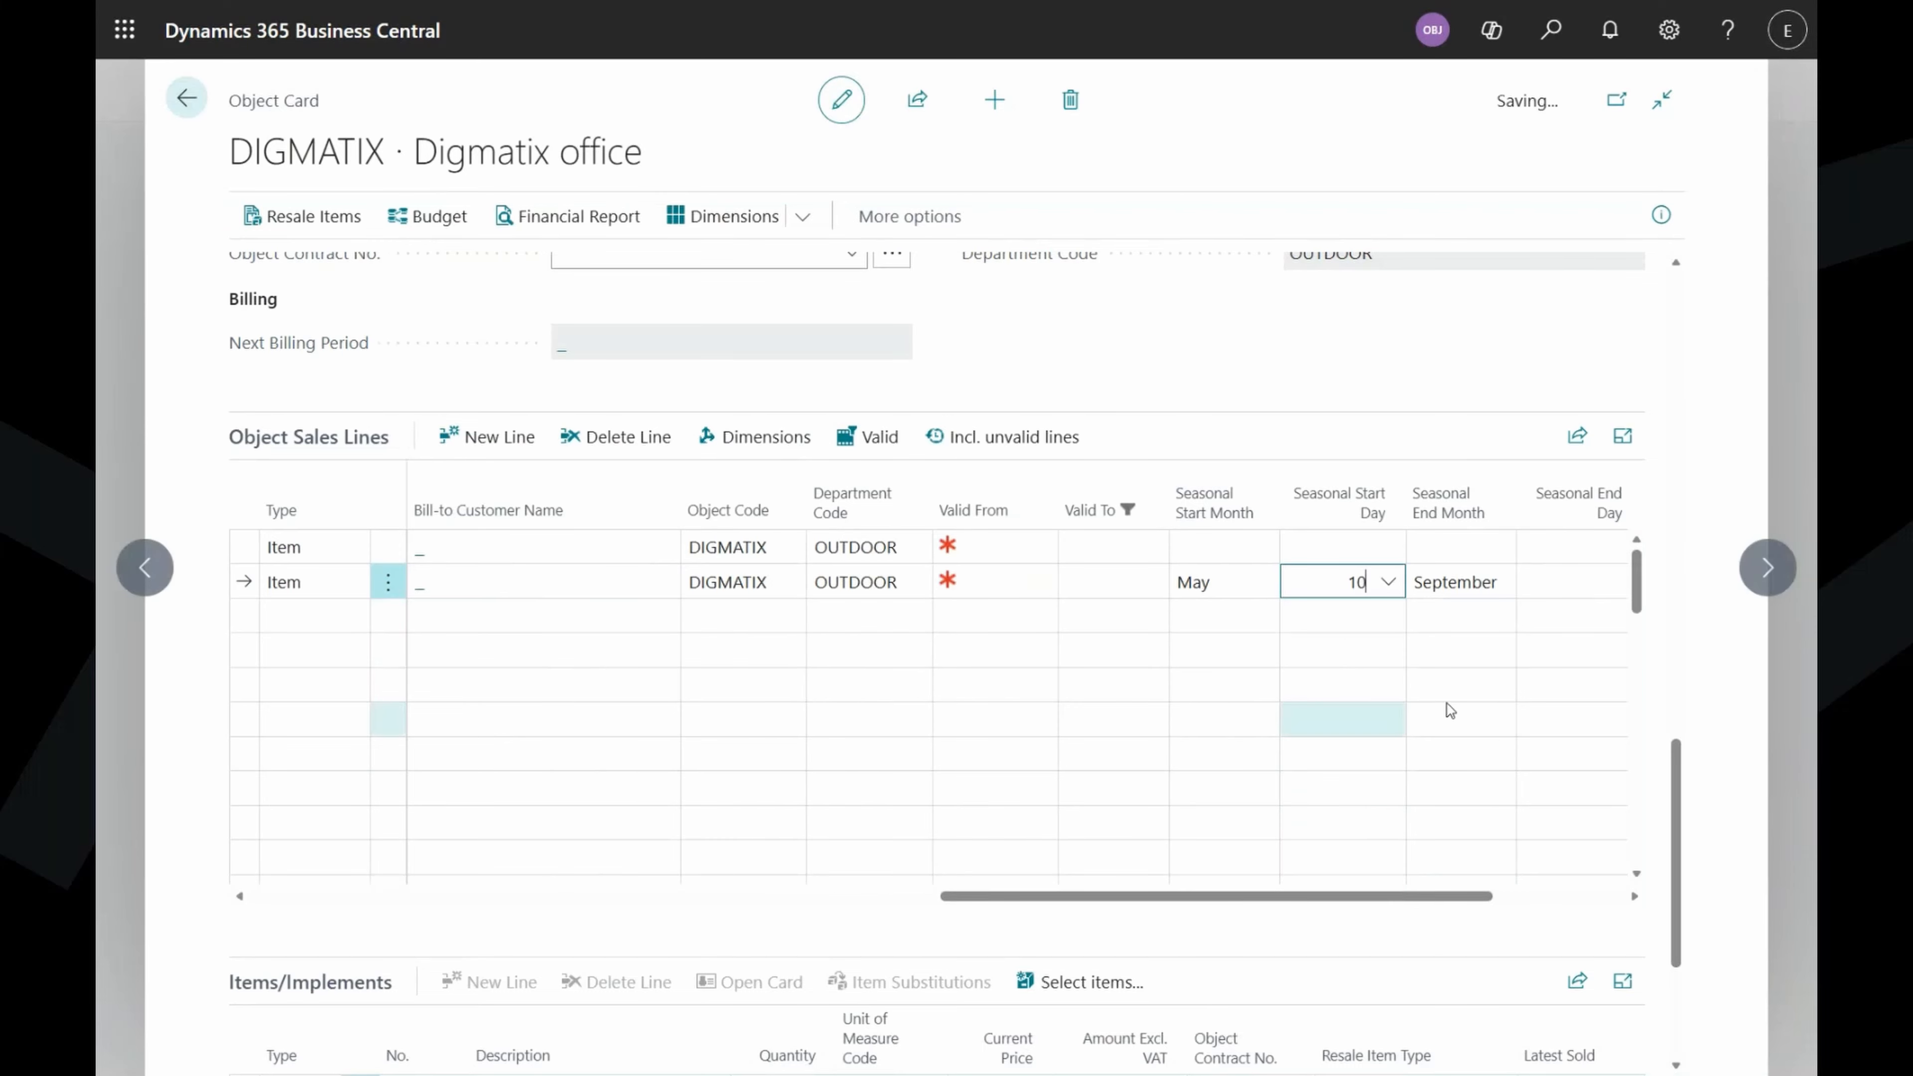
left_click_drag(1452, 897, 1519, 883)
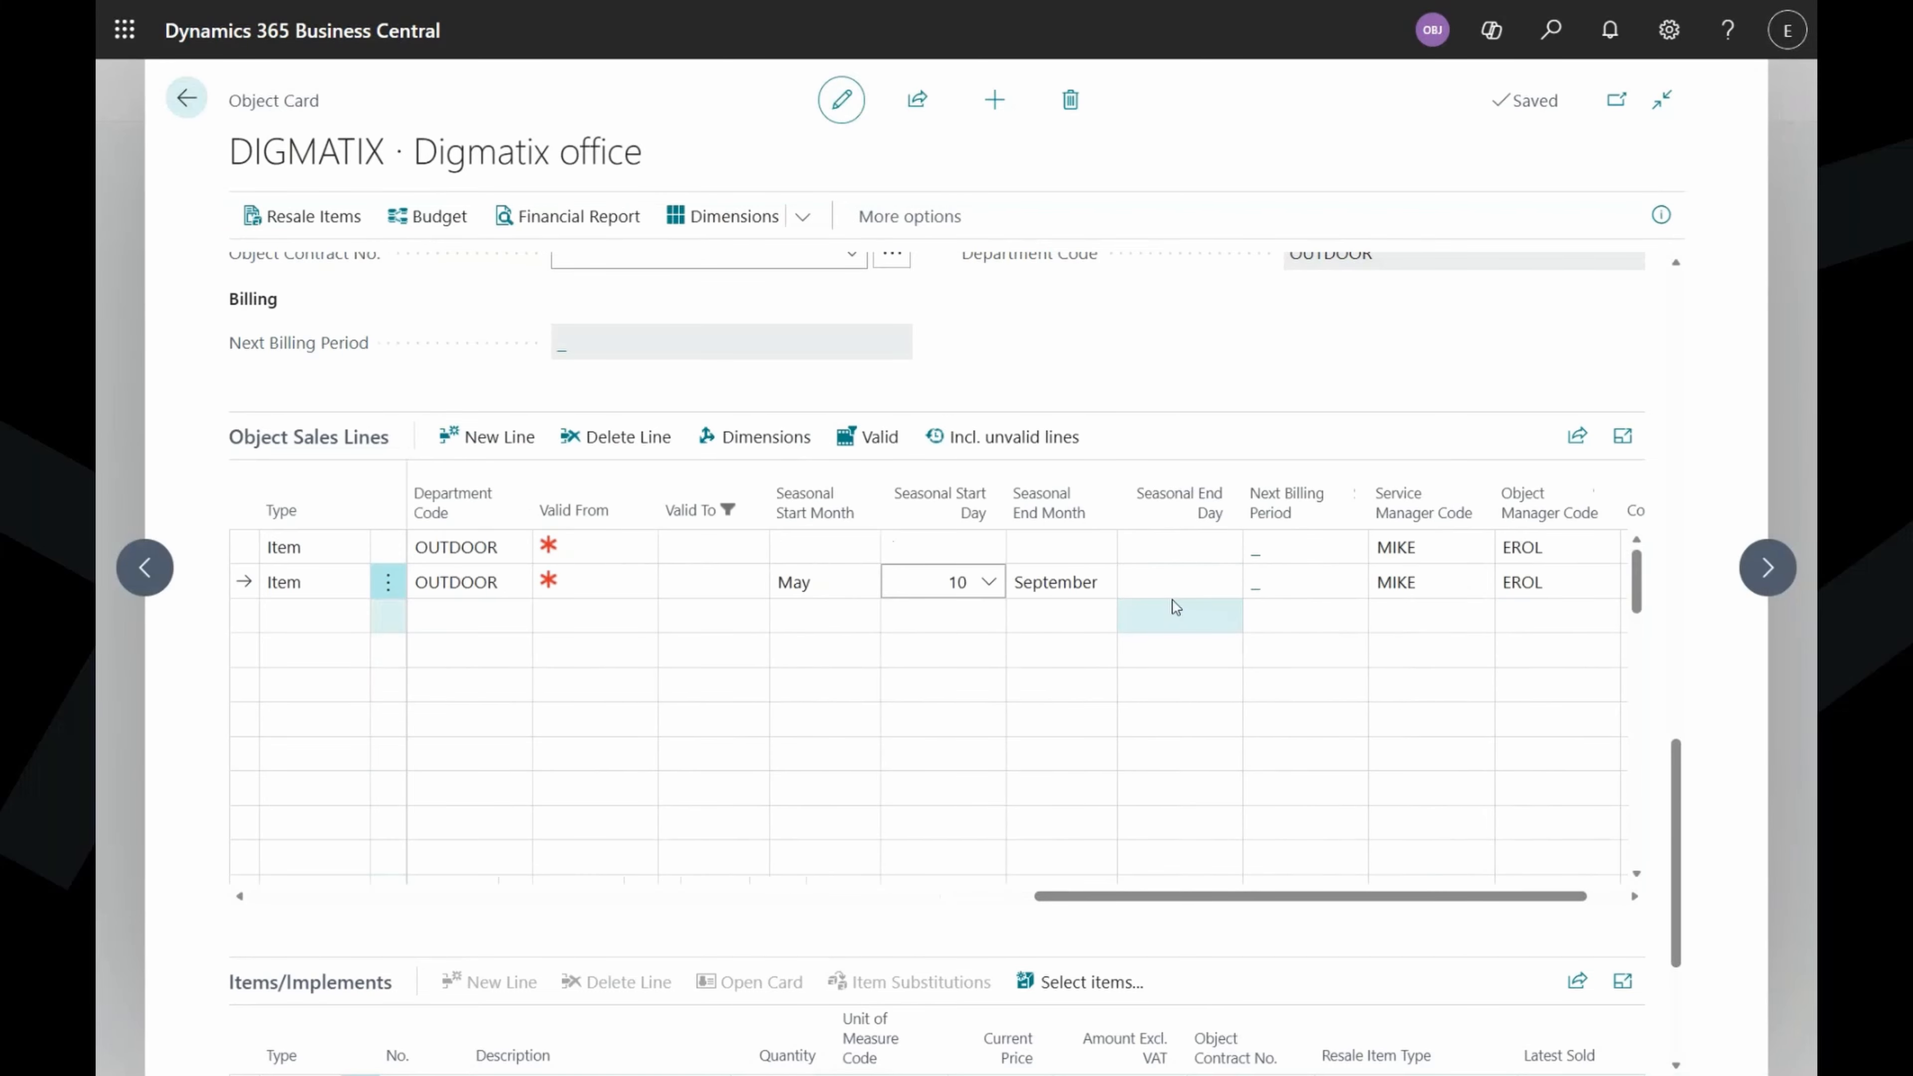
left_click(1179, 583)
scroll(1481, 792, "down", 1)
scroll(1483, 799, "down", 10)
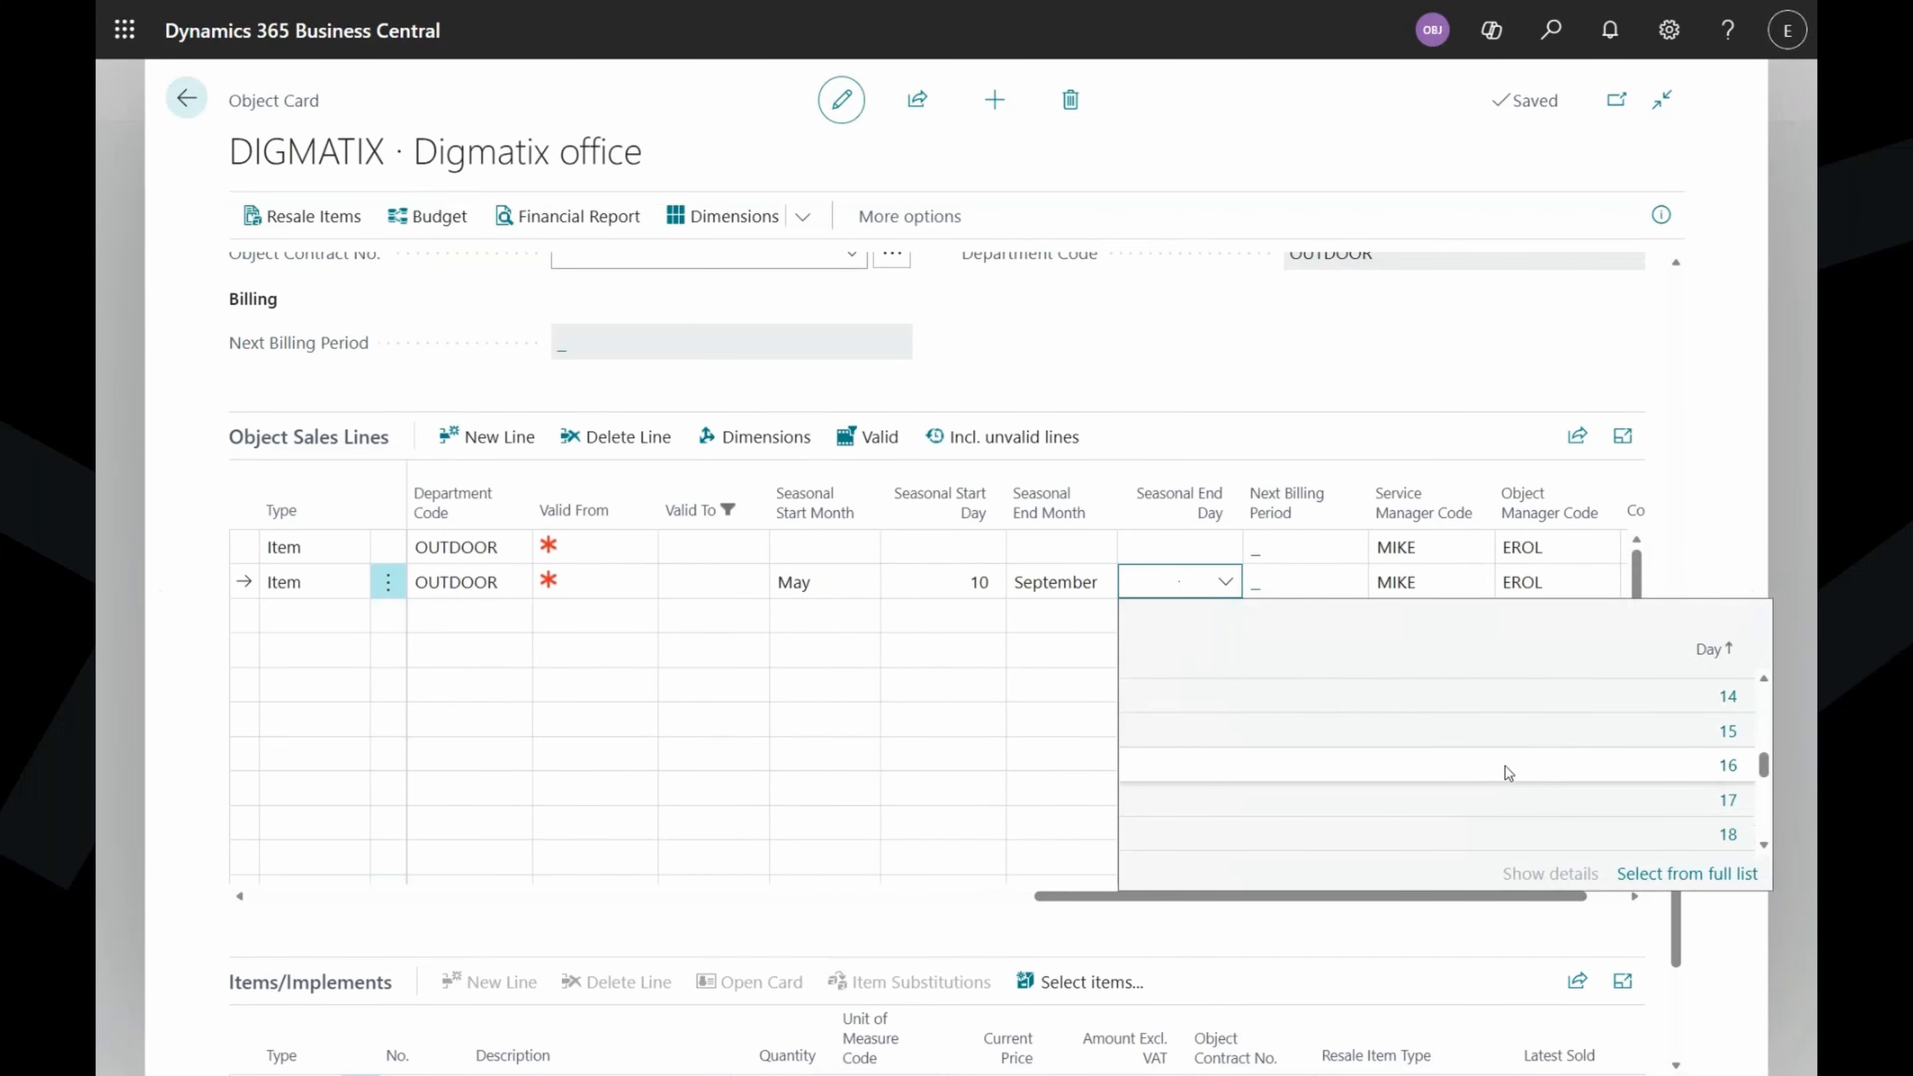
left_click(1657, 832)
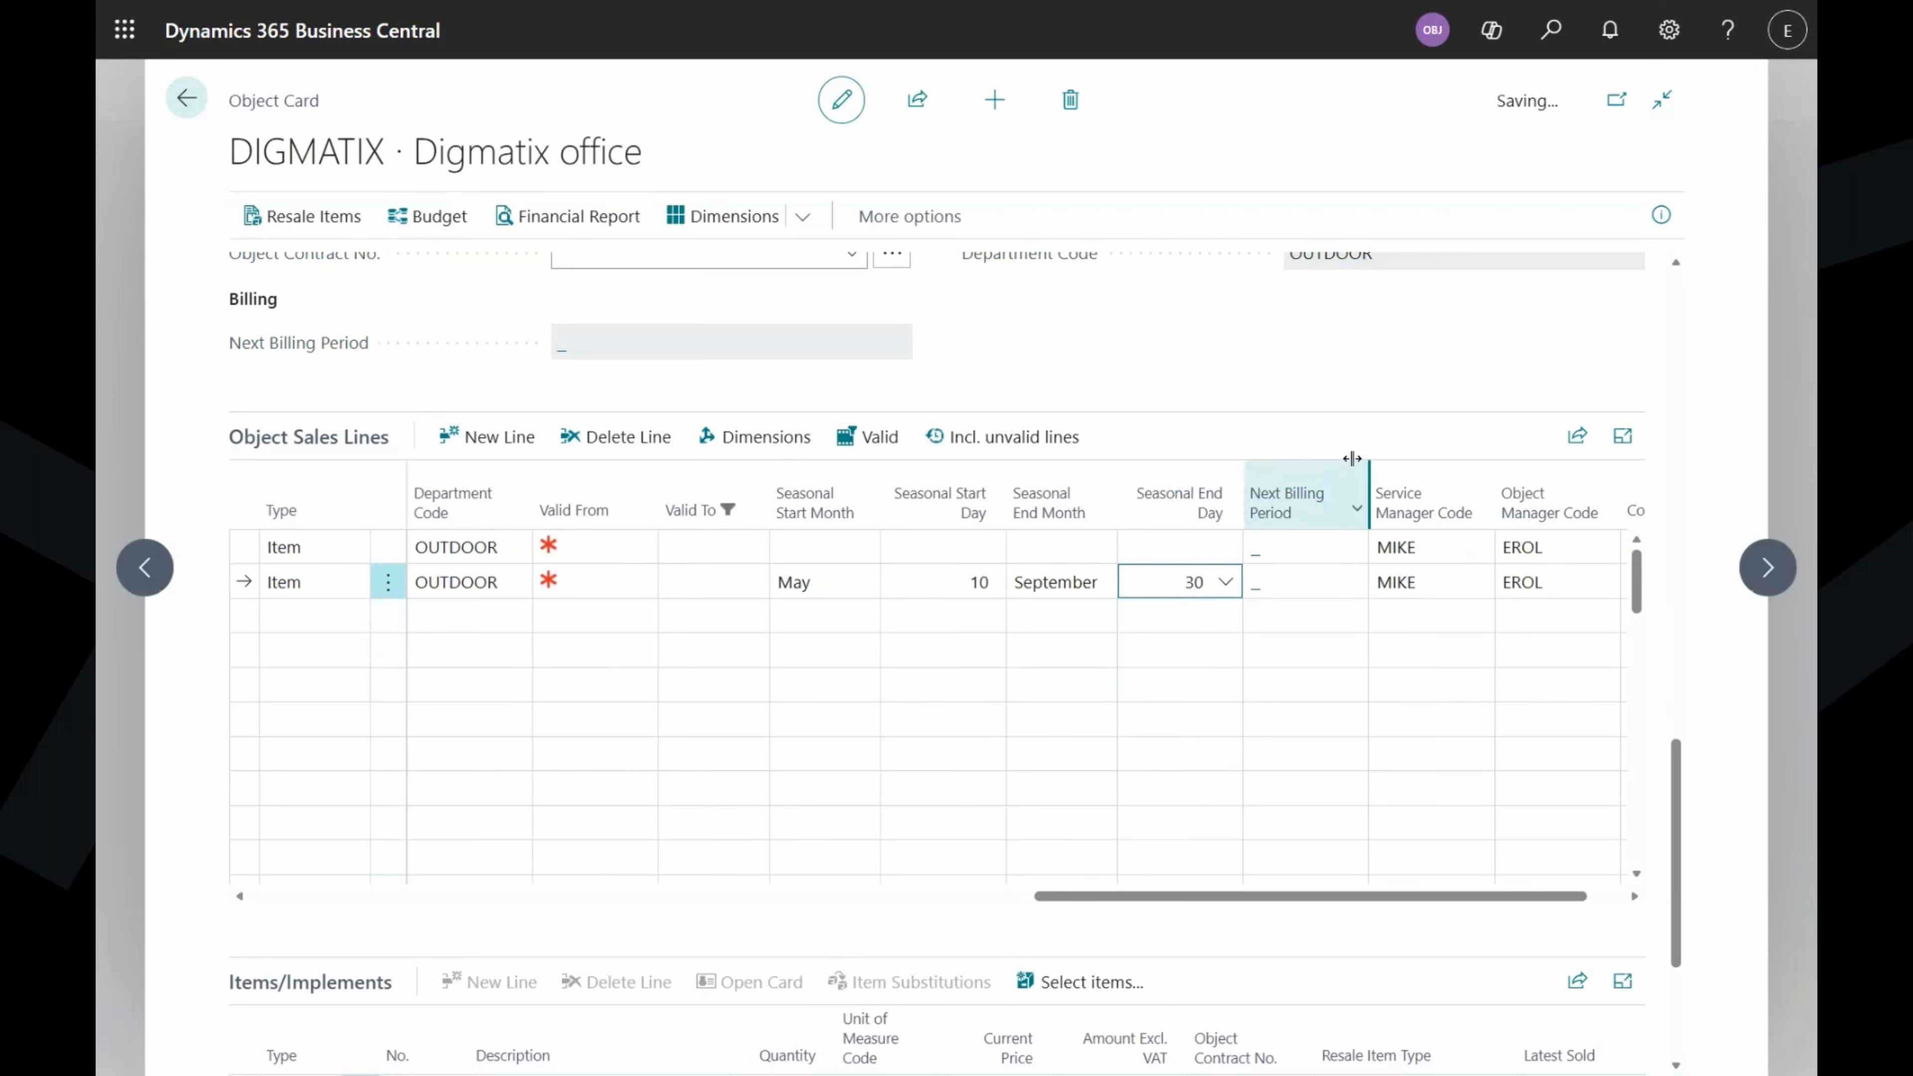
left_click(1248, 346)
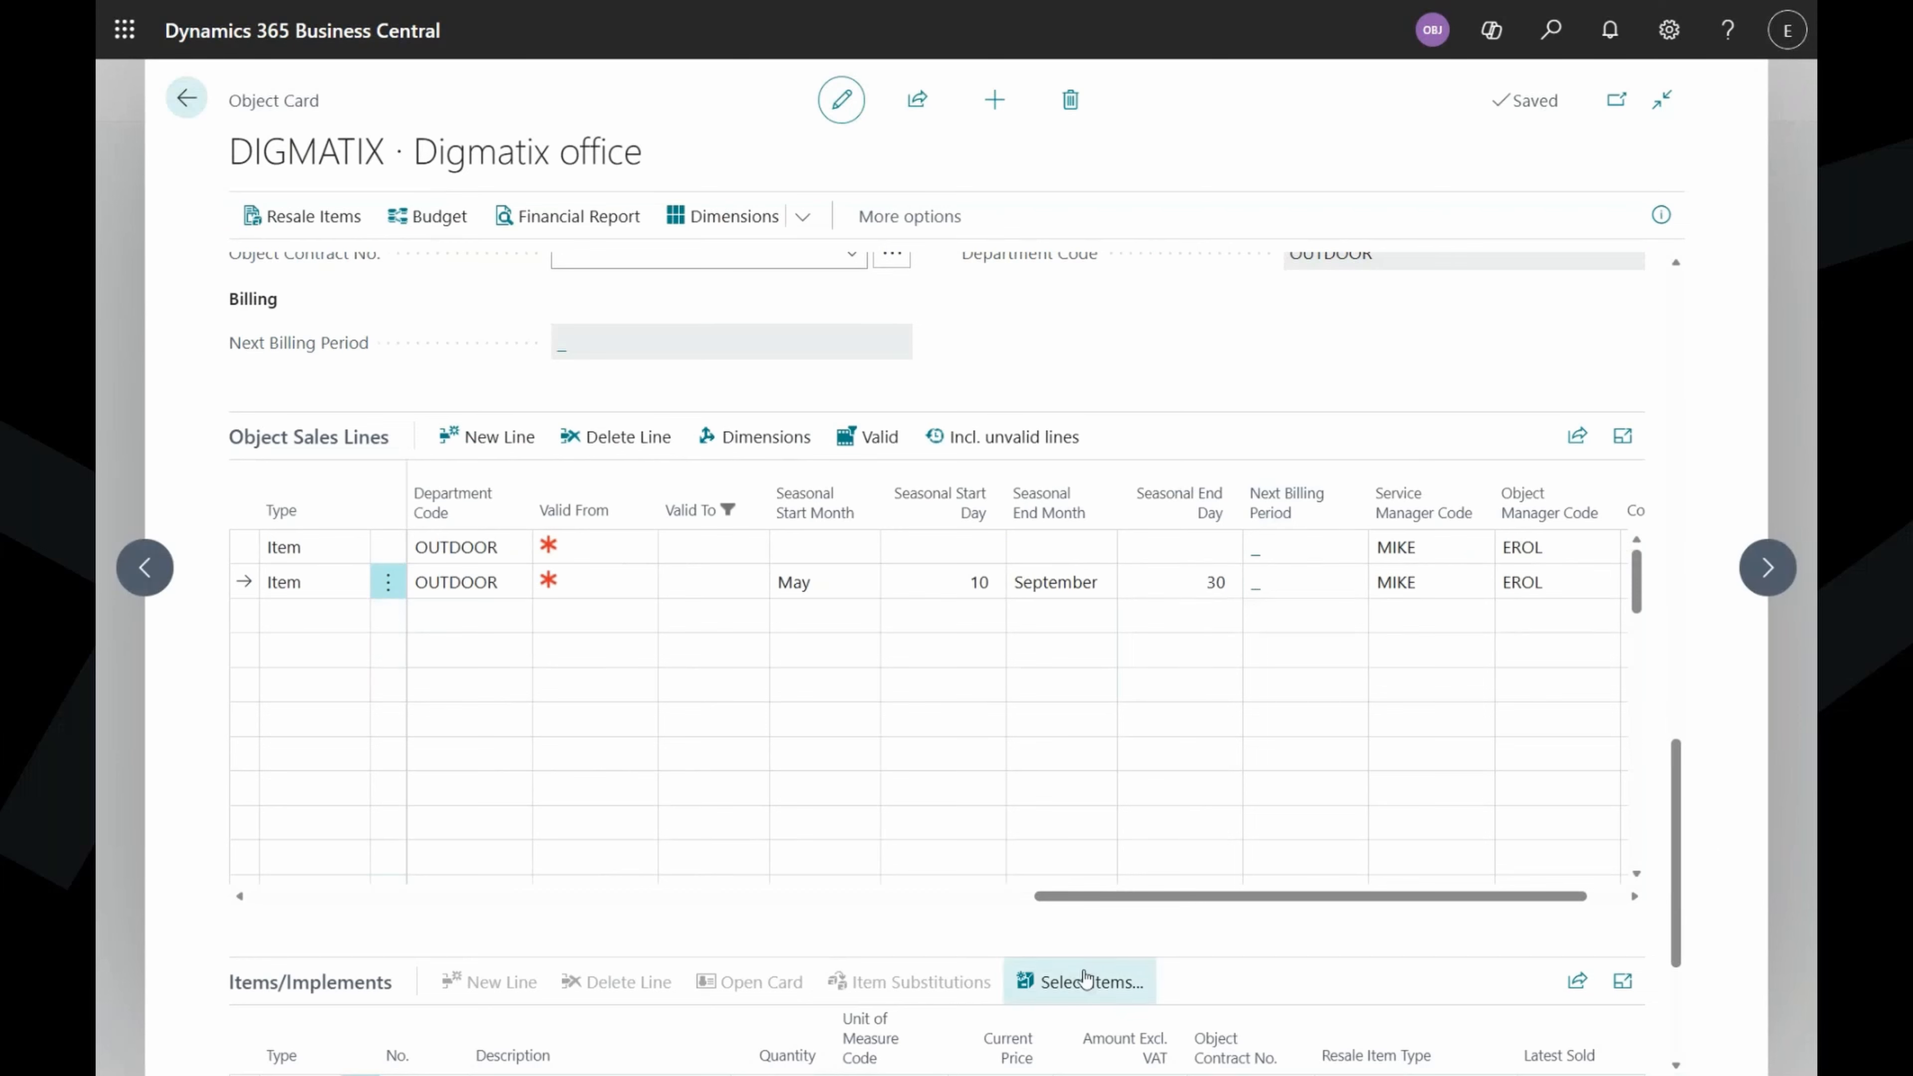
left_click_drag(1139, 898, 945, 900)
Enter Valid From 01.04.2026 on both sales lines.
left_click(1117, 549)
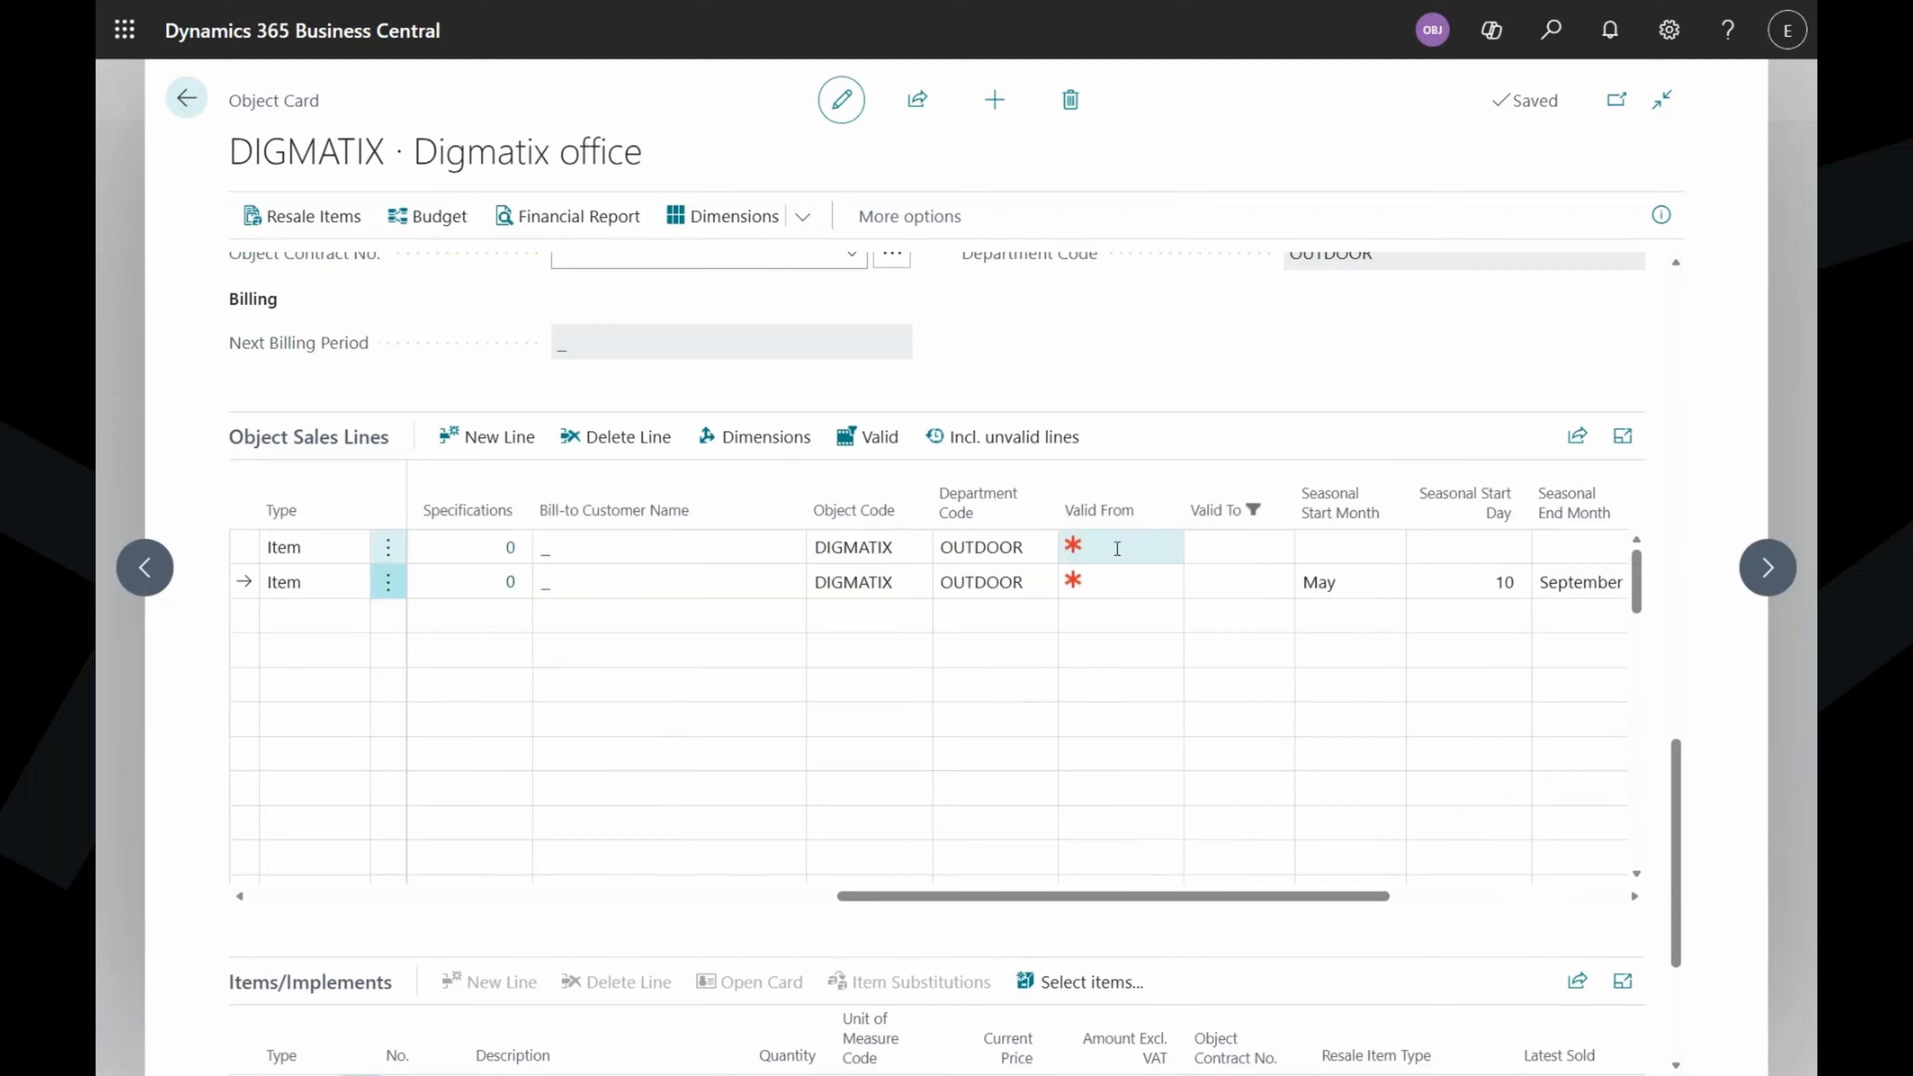
left_click(1117, 548)
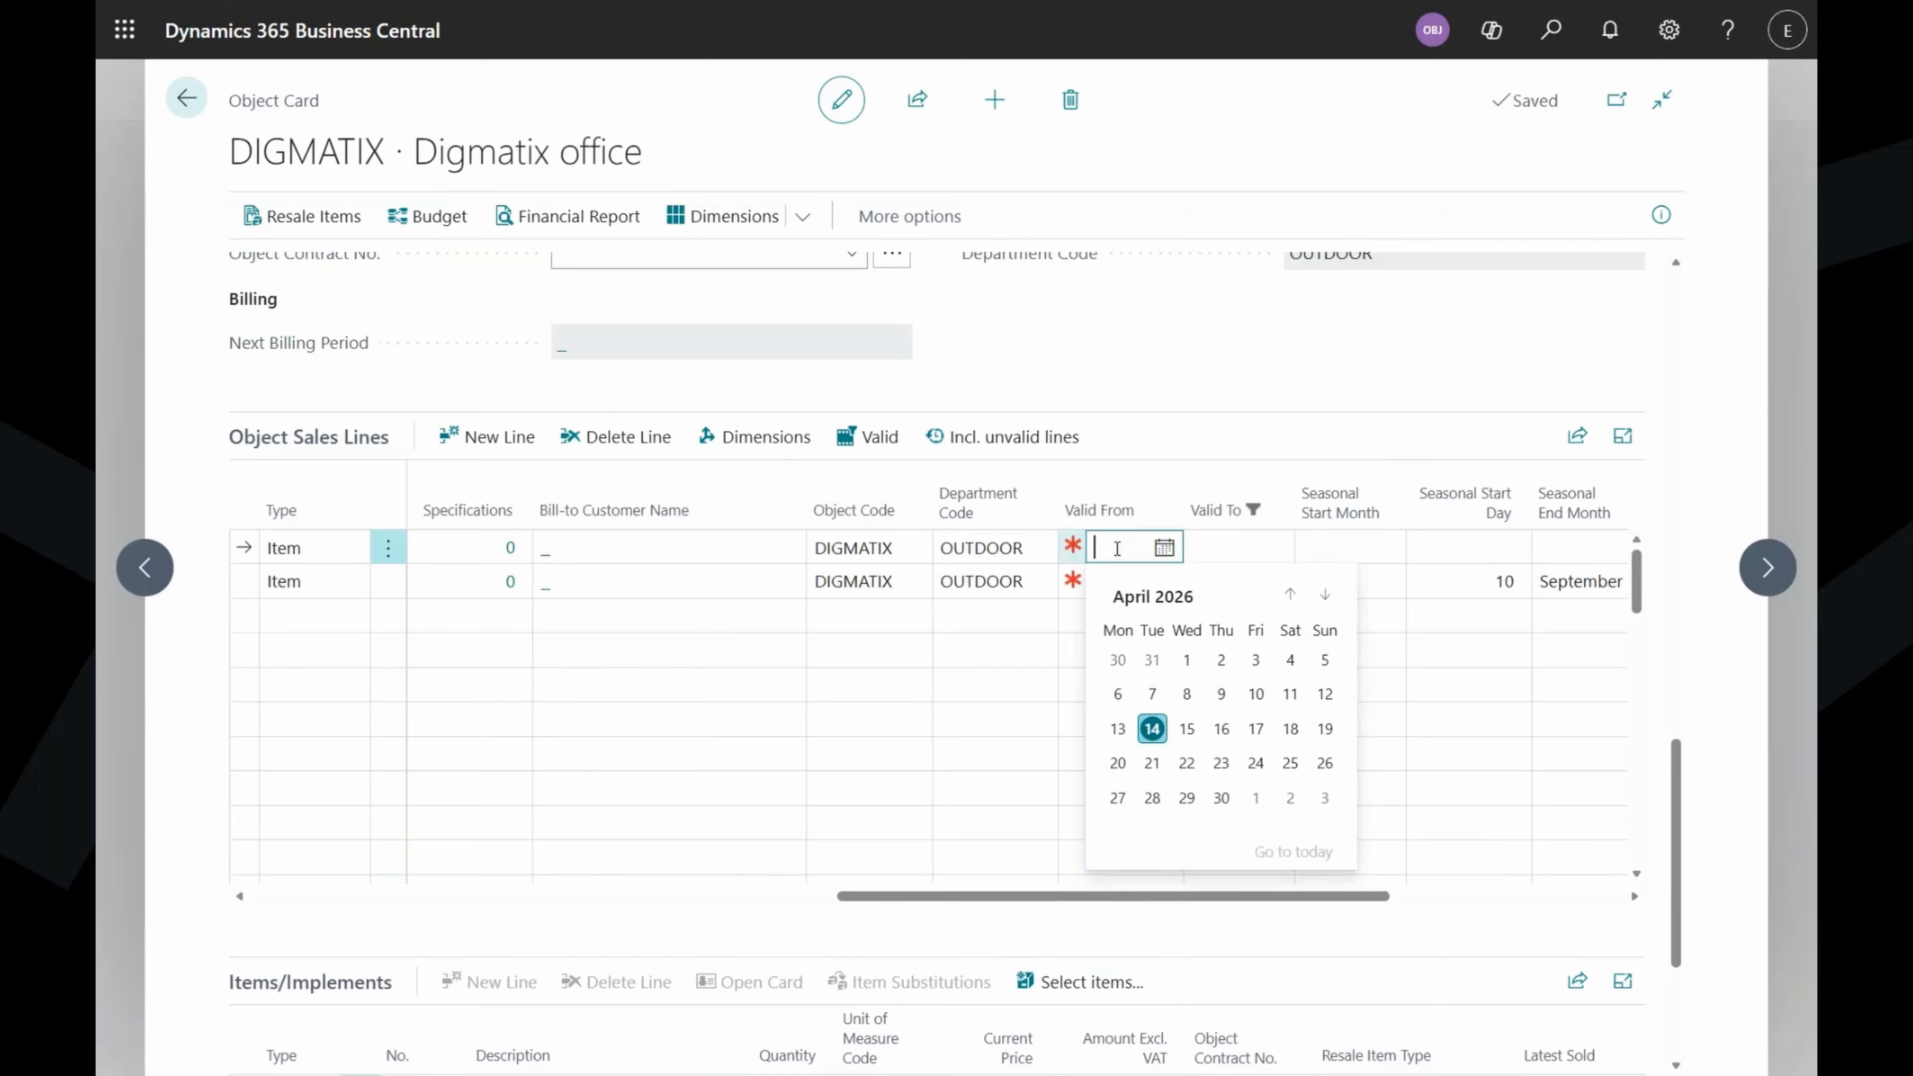
type("01.0")
type("4")
left_click(1153, 579)
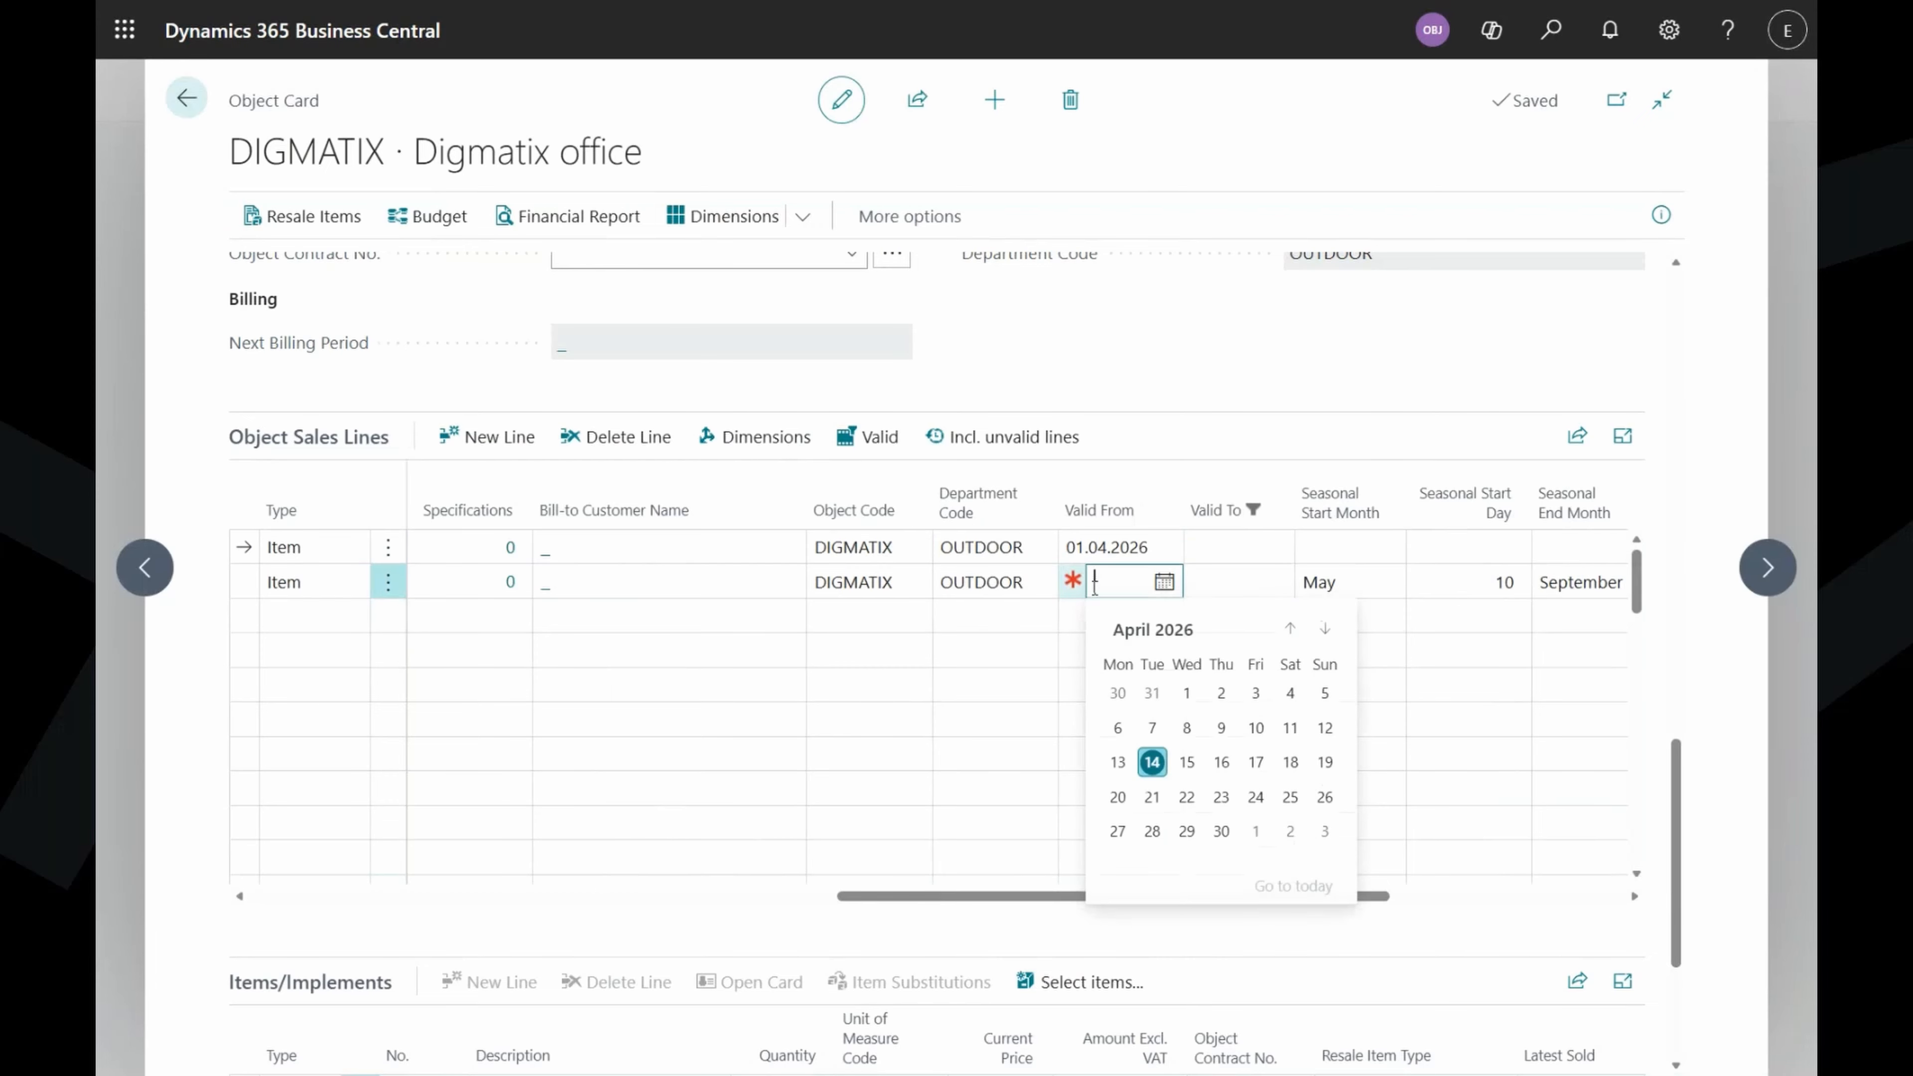
key("F8")
left_click(1149, 401)
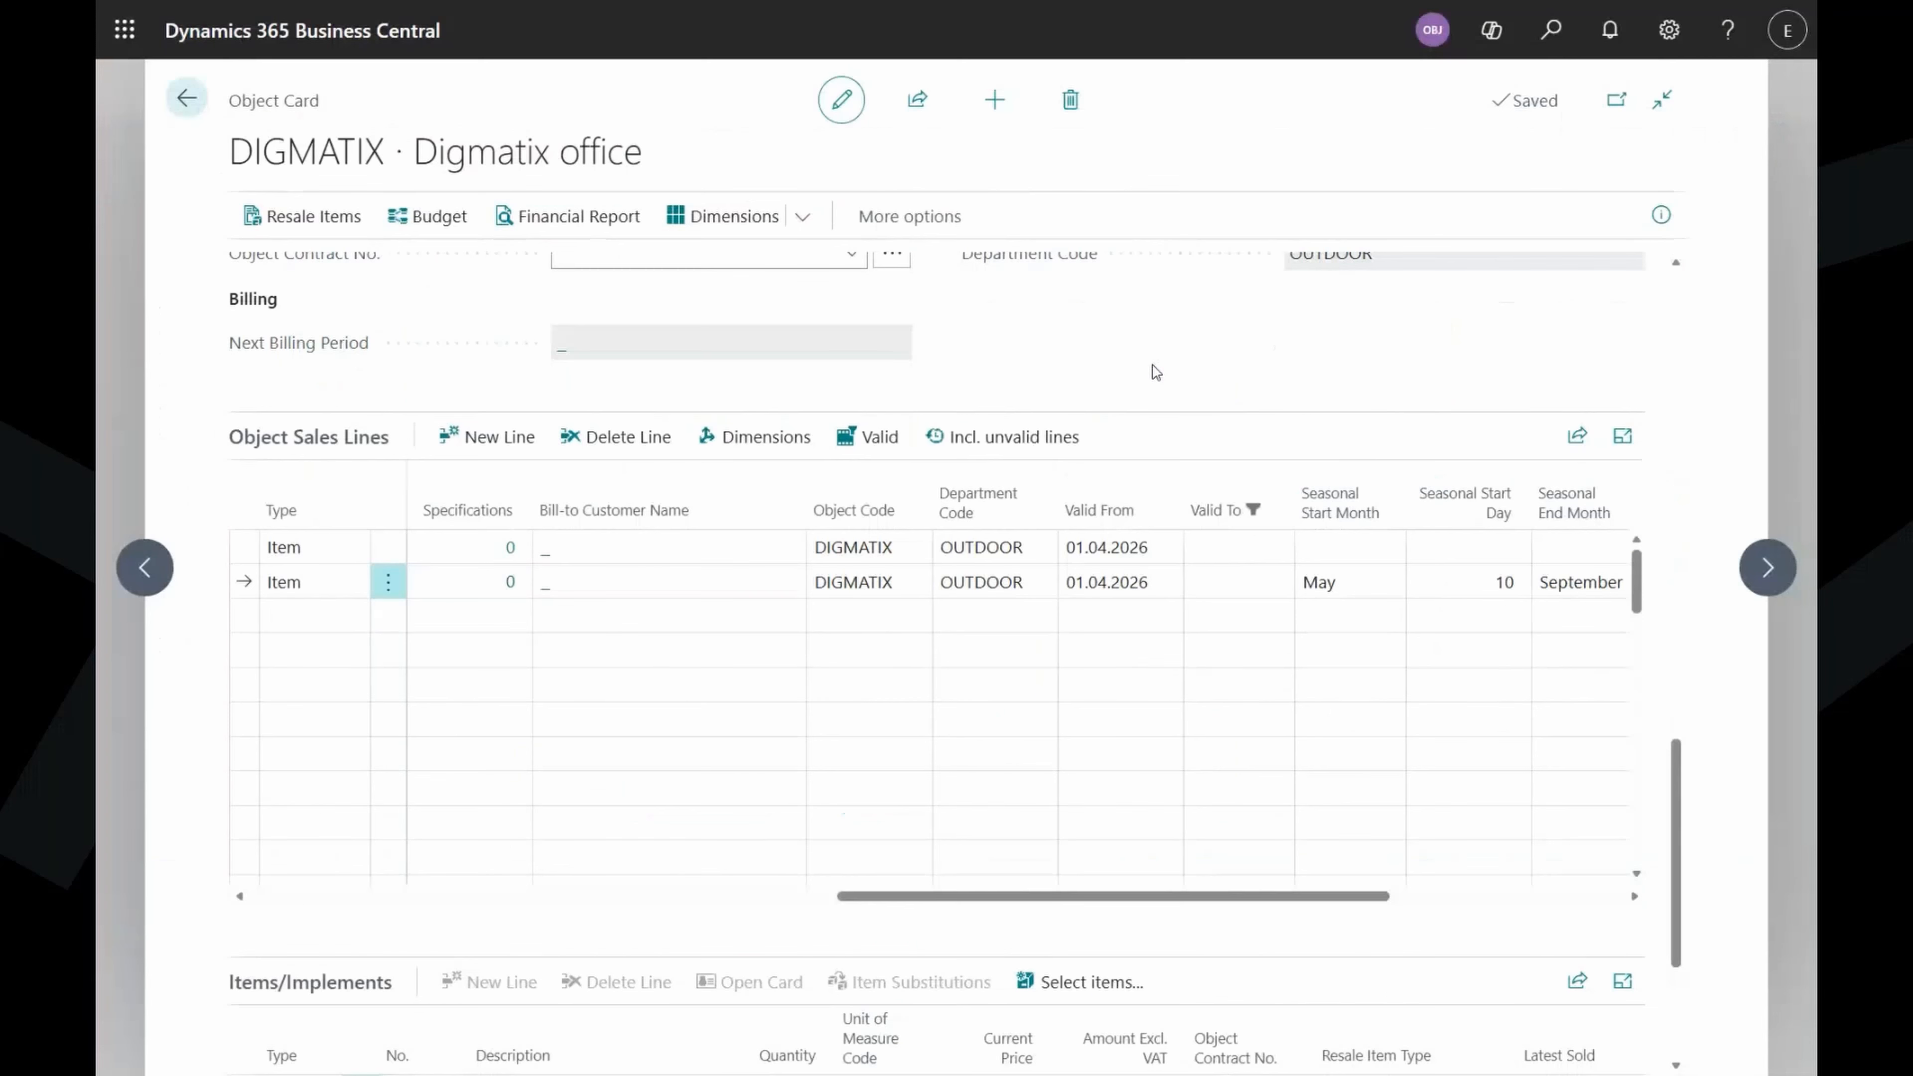
scroll(1011, 544, "up", 3)
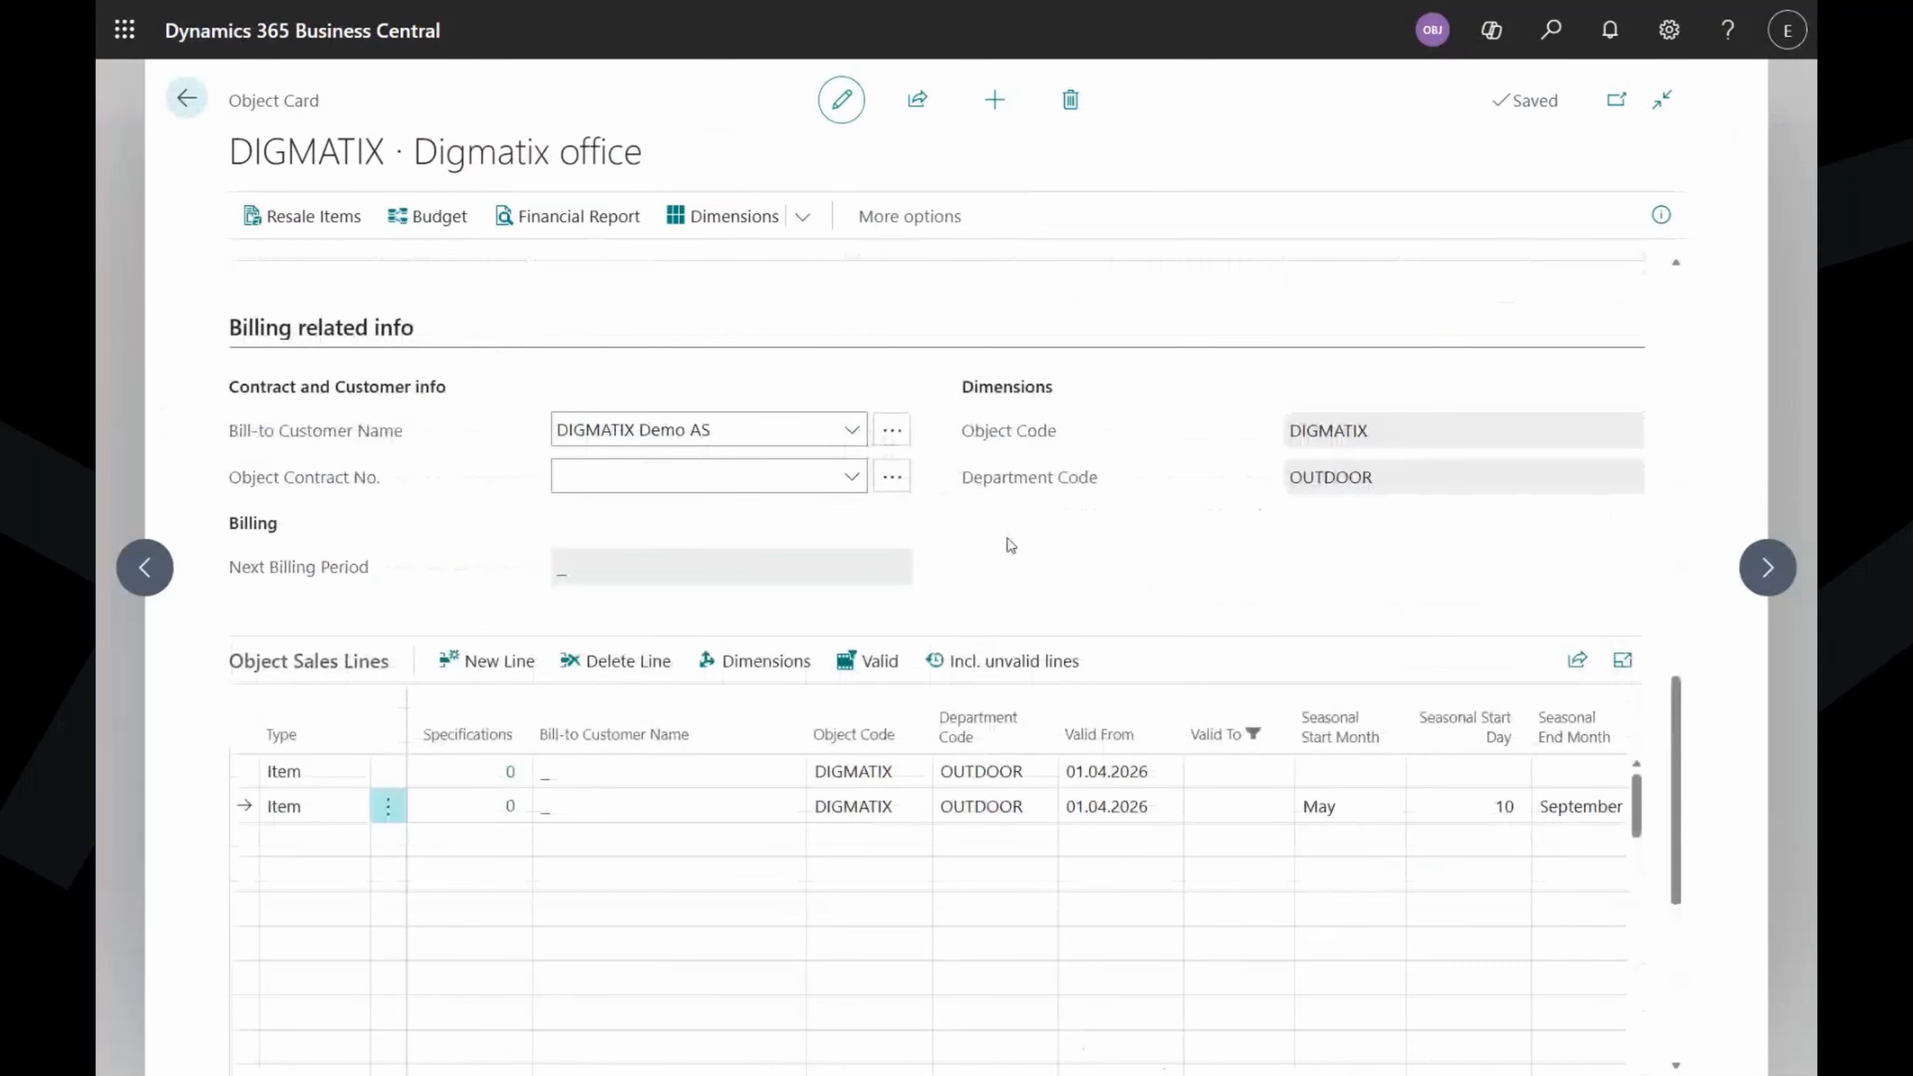
Create a new object contract with an automatic number and external number CON-1.
left_click(852, 479)
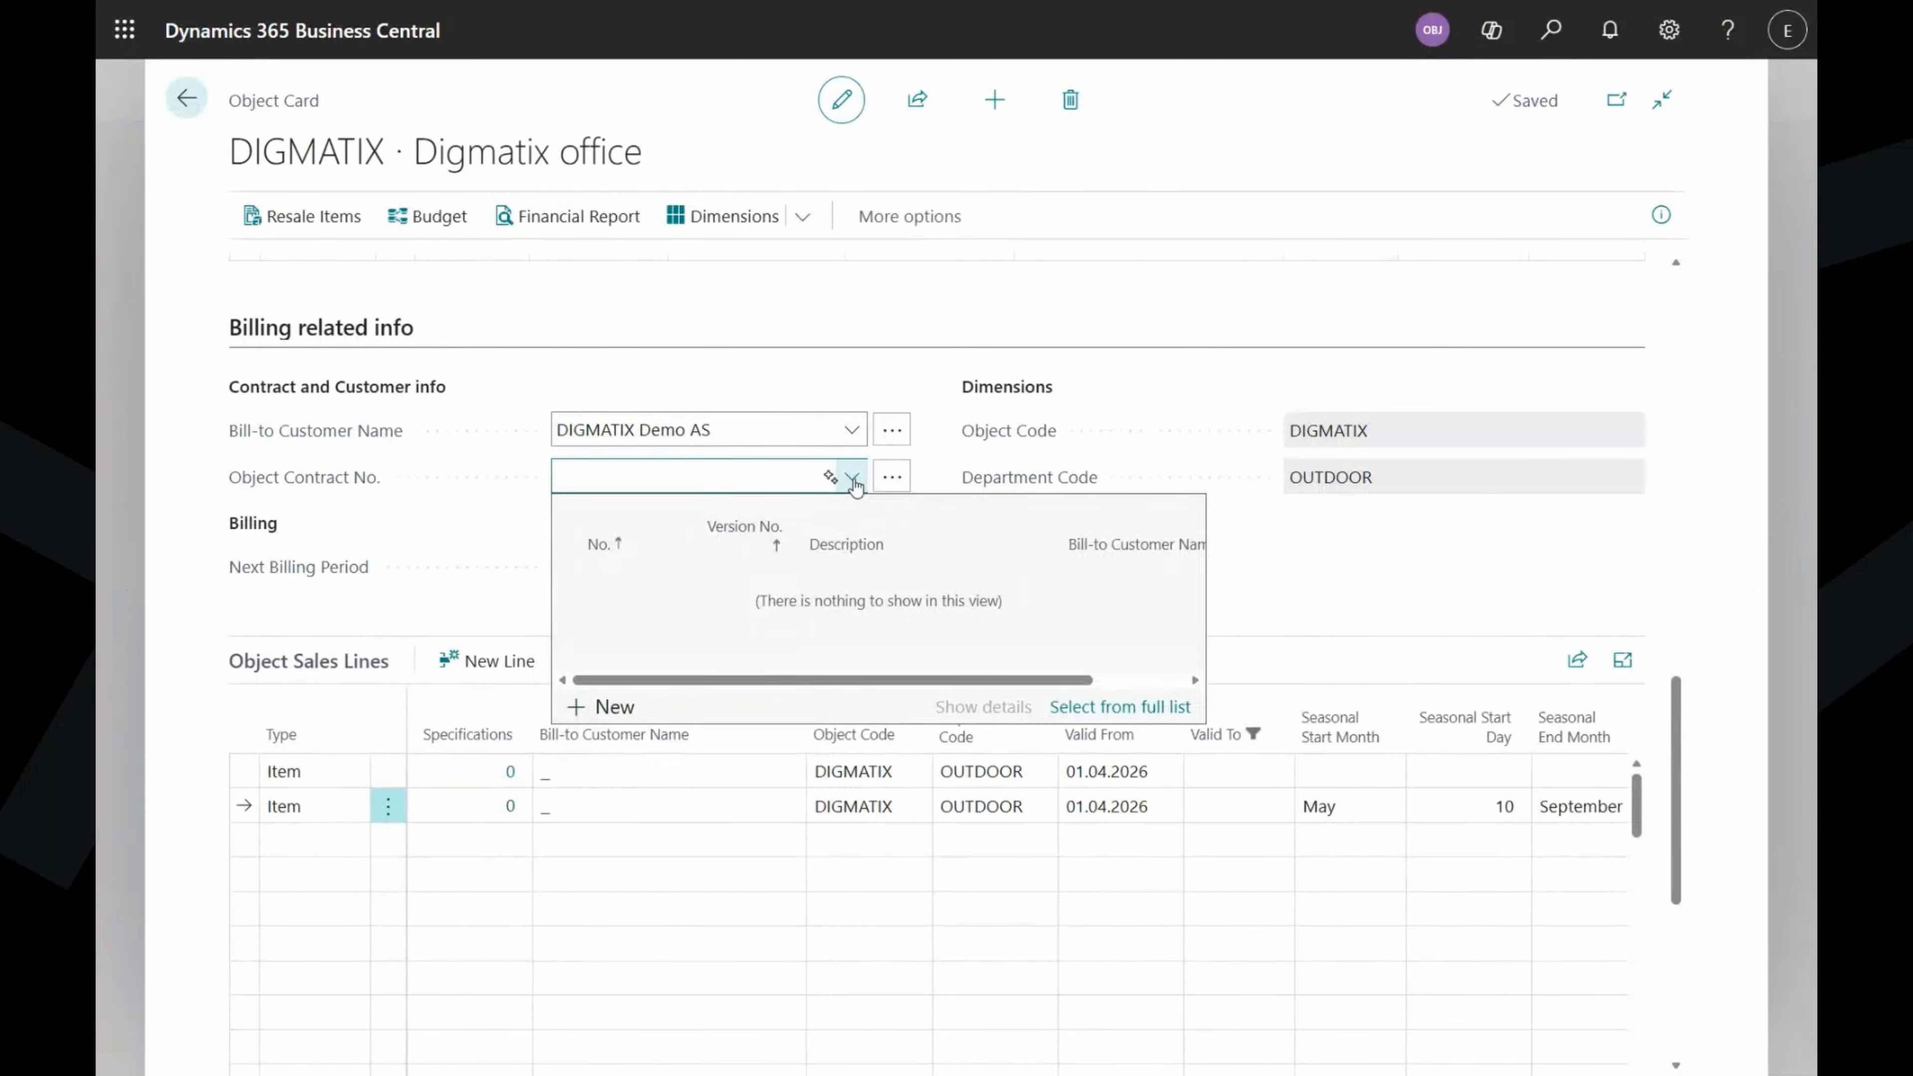
left_click(615, 707)
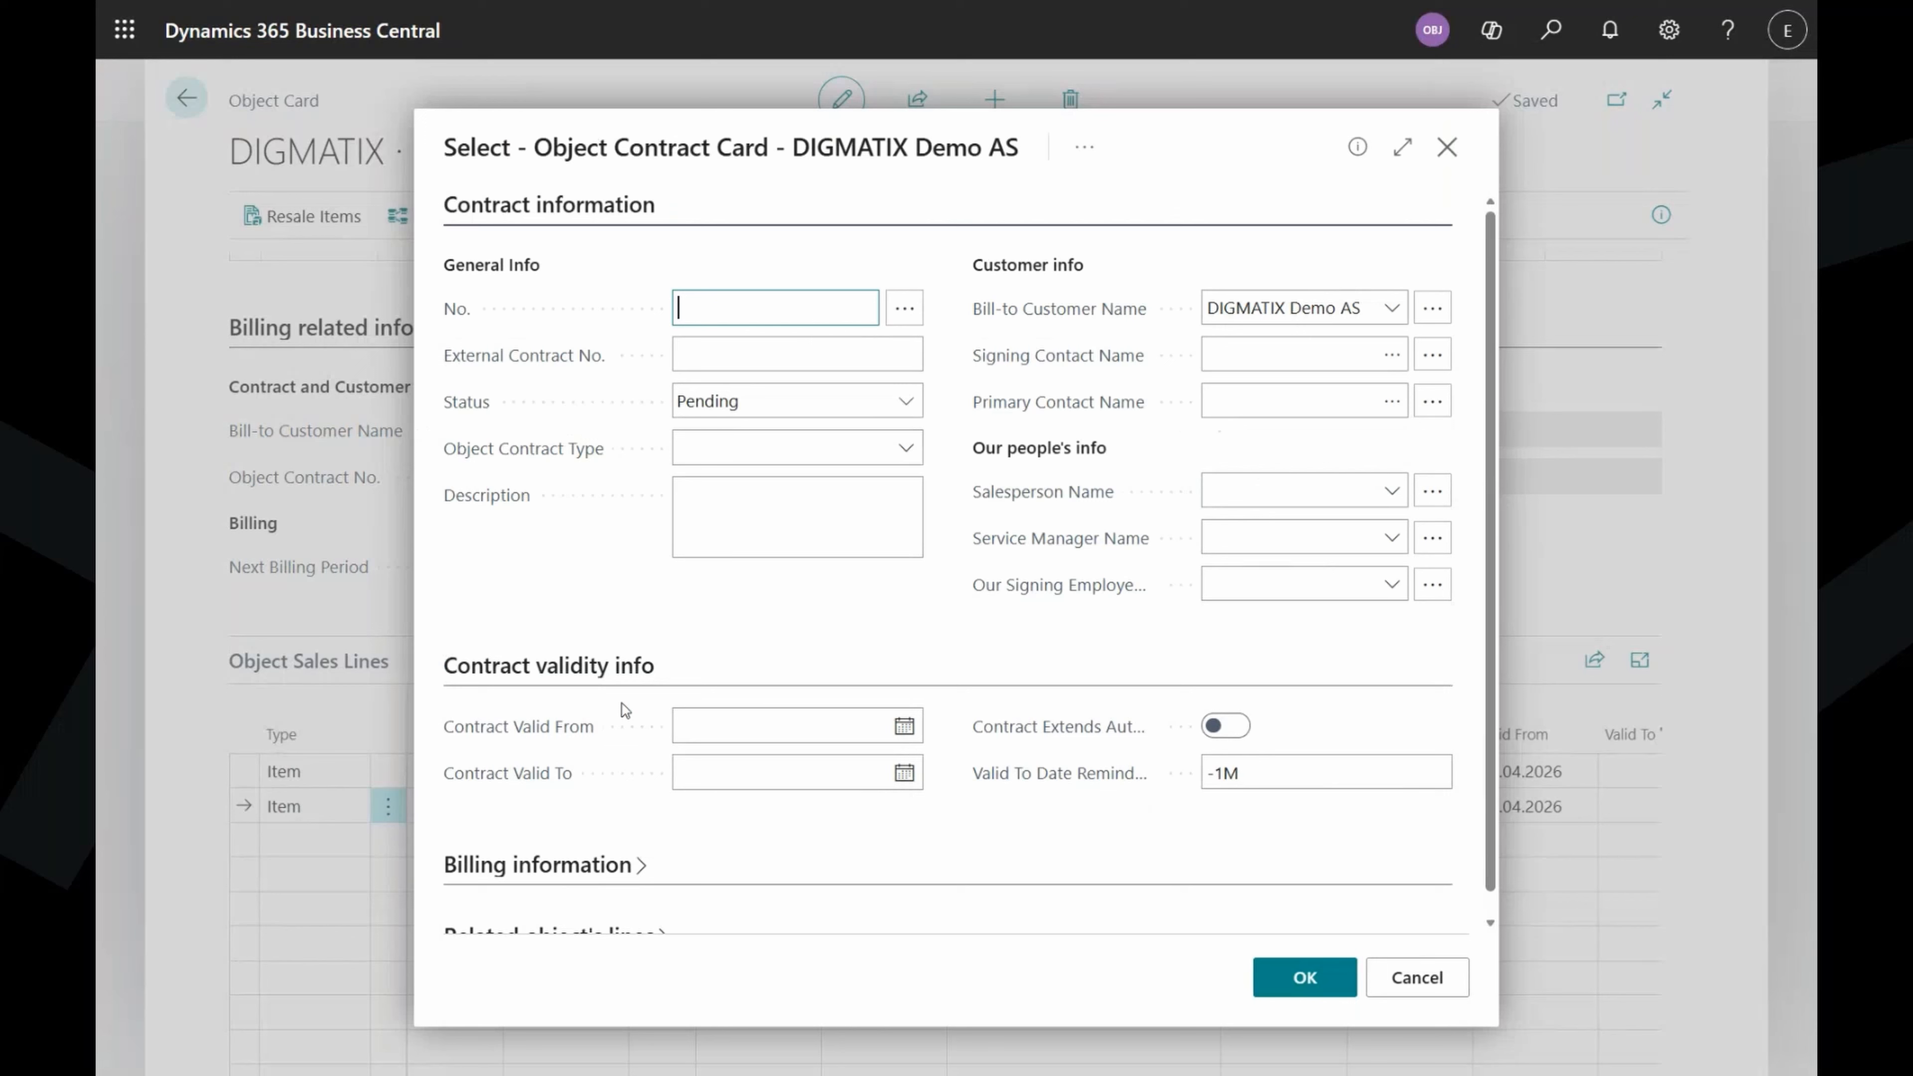
key("Tab")
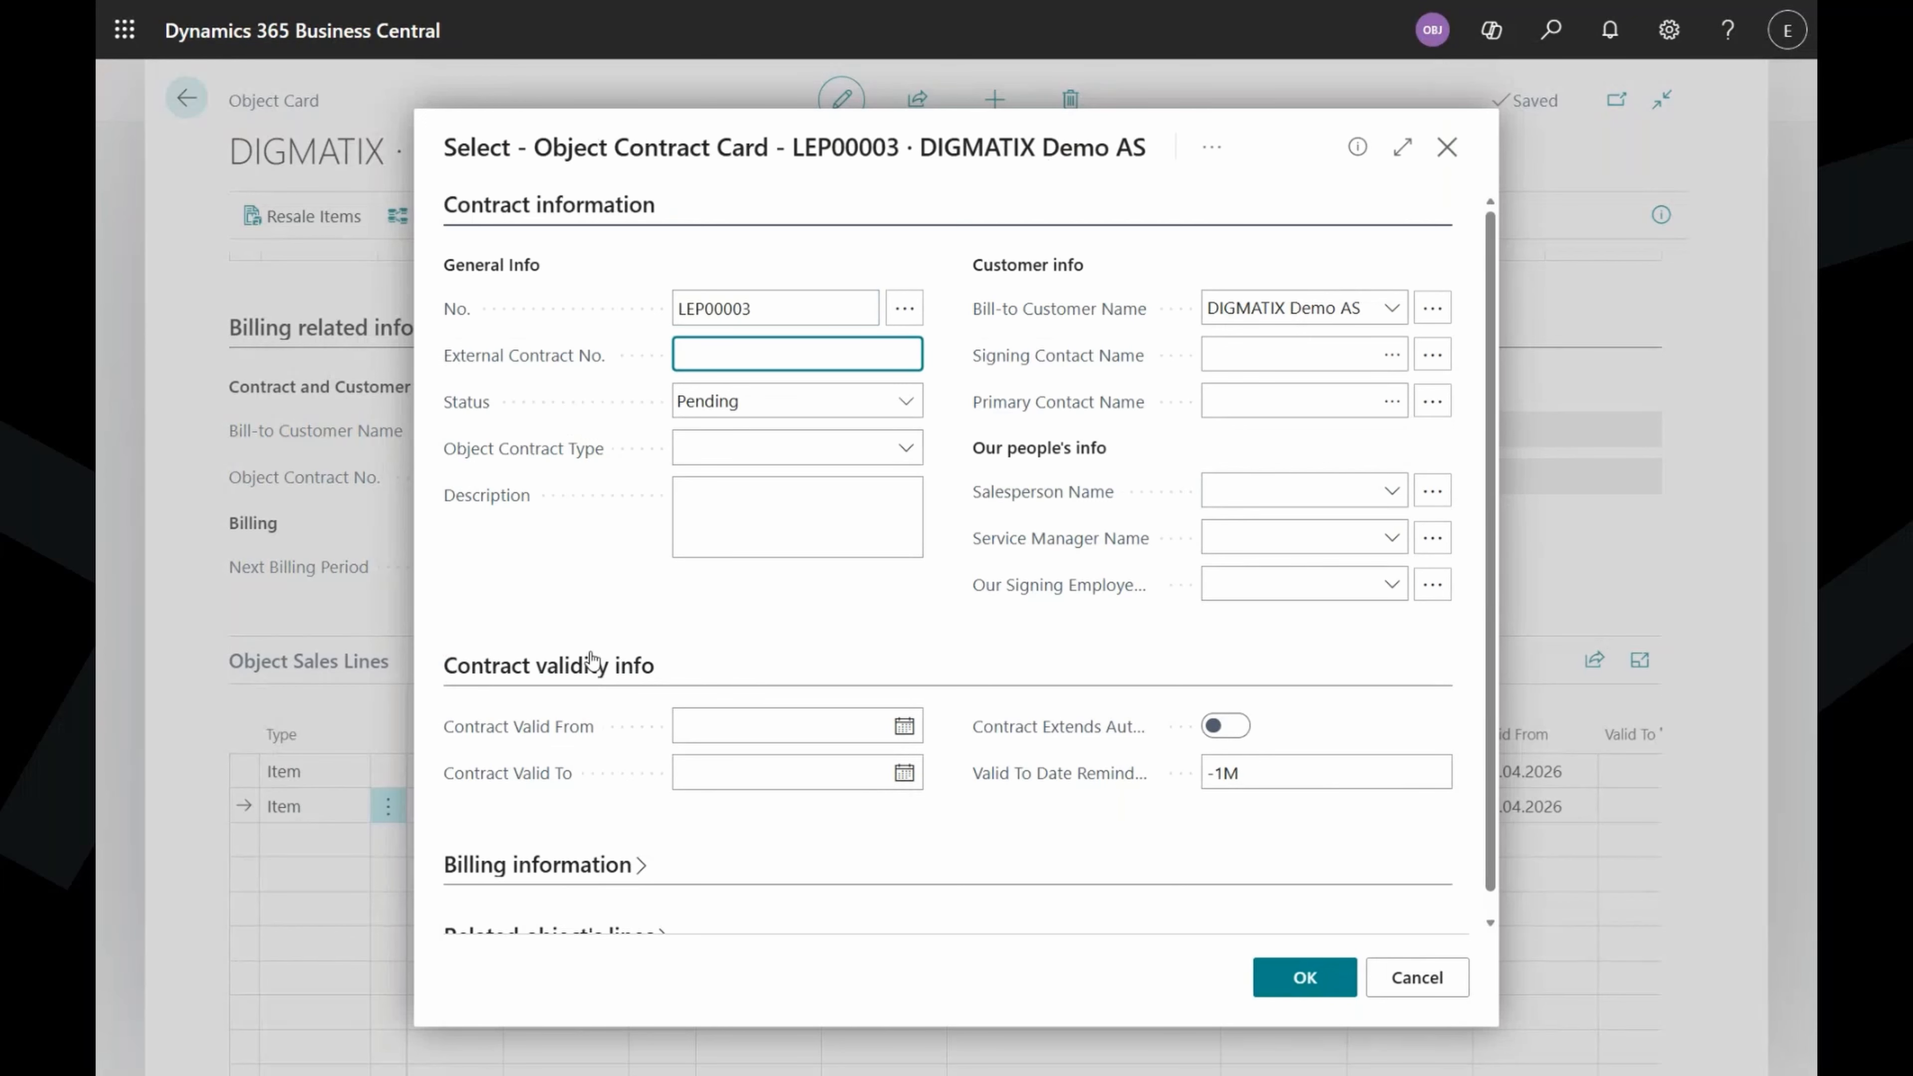
type("CON-1")
Set contract type INDOOR and description 'Indoor cleaning and services'.
left_click(902, 449)
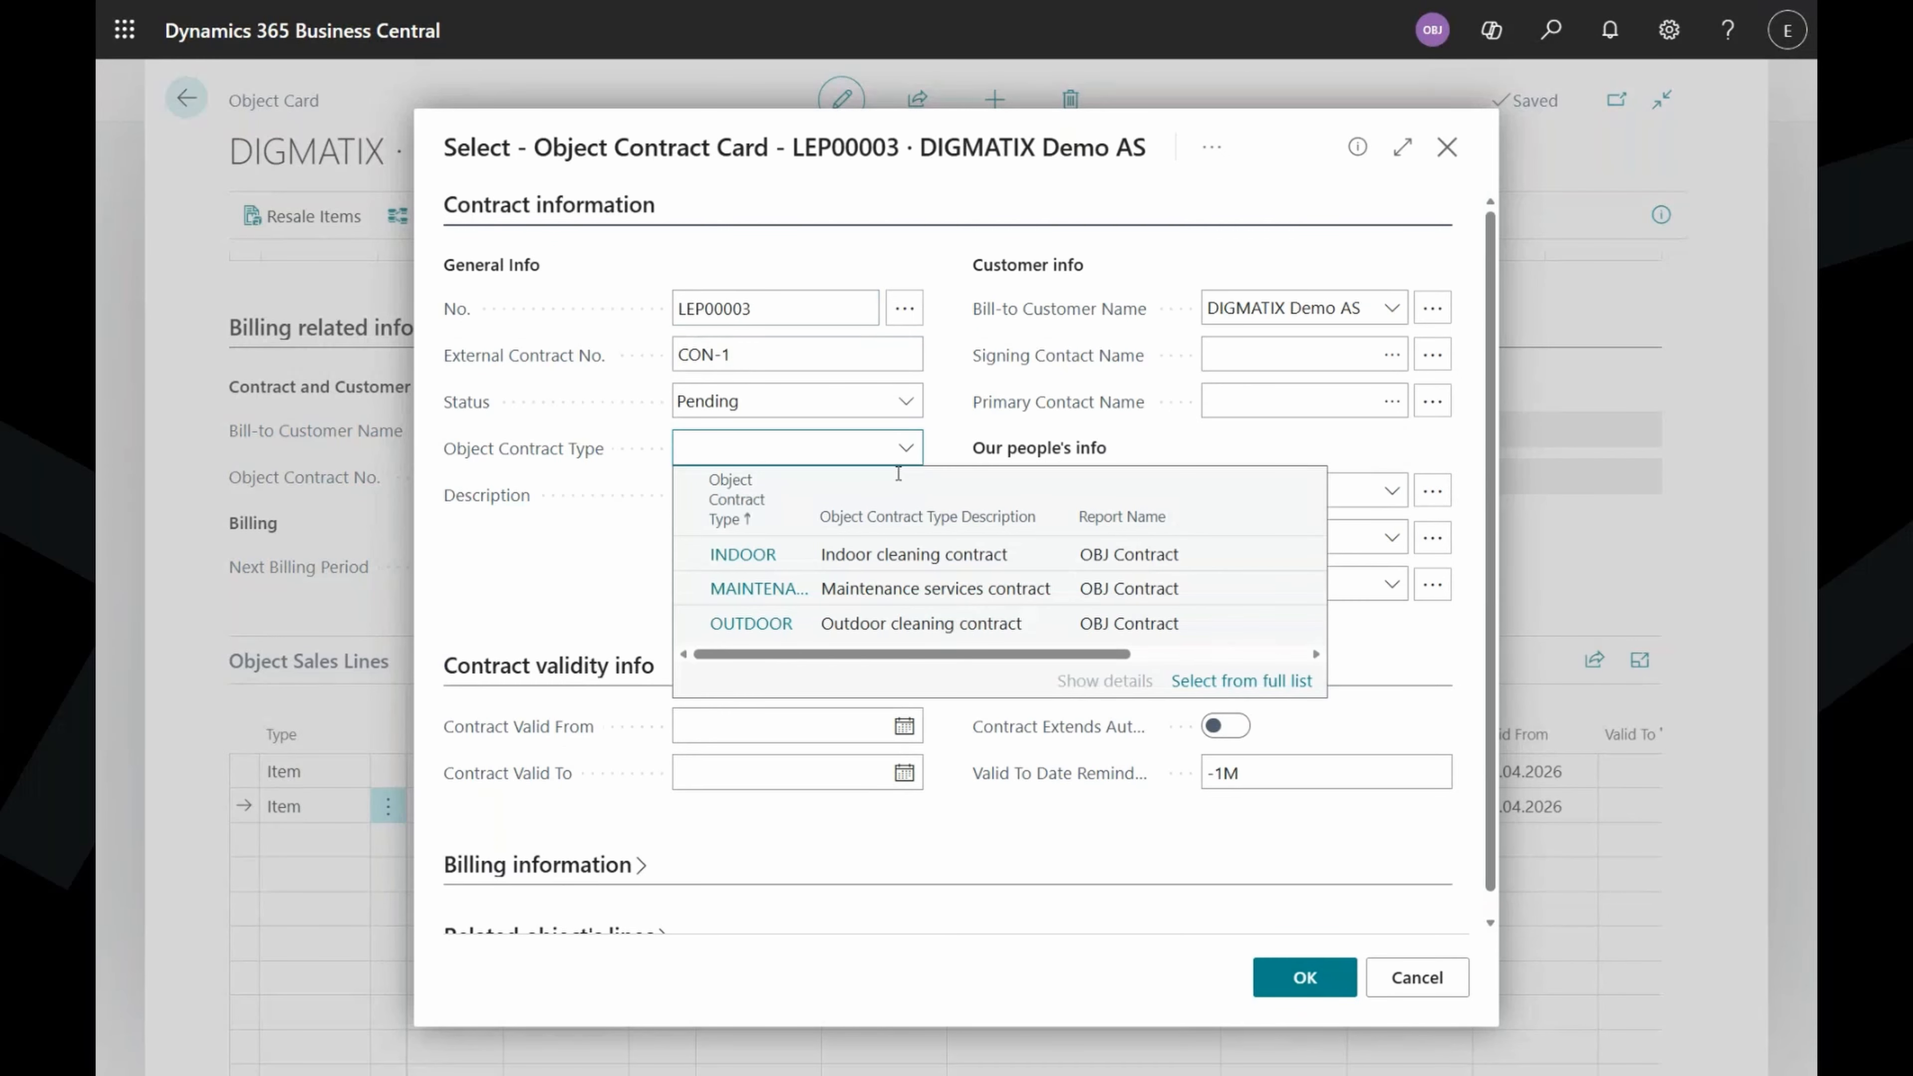
left_click(862, 556)
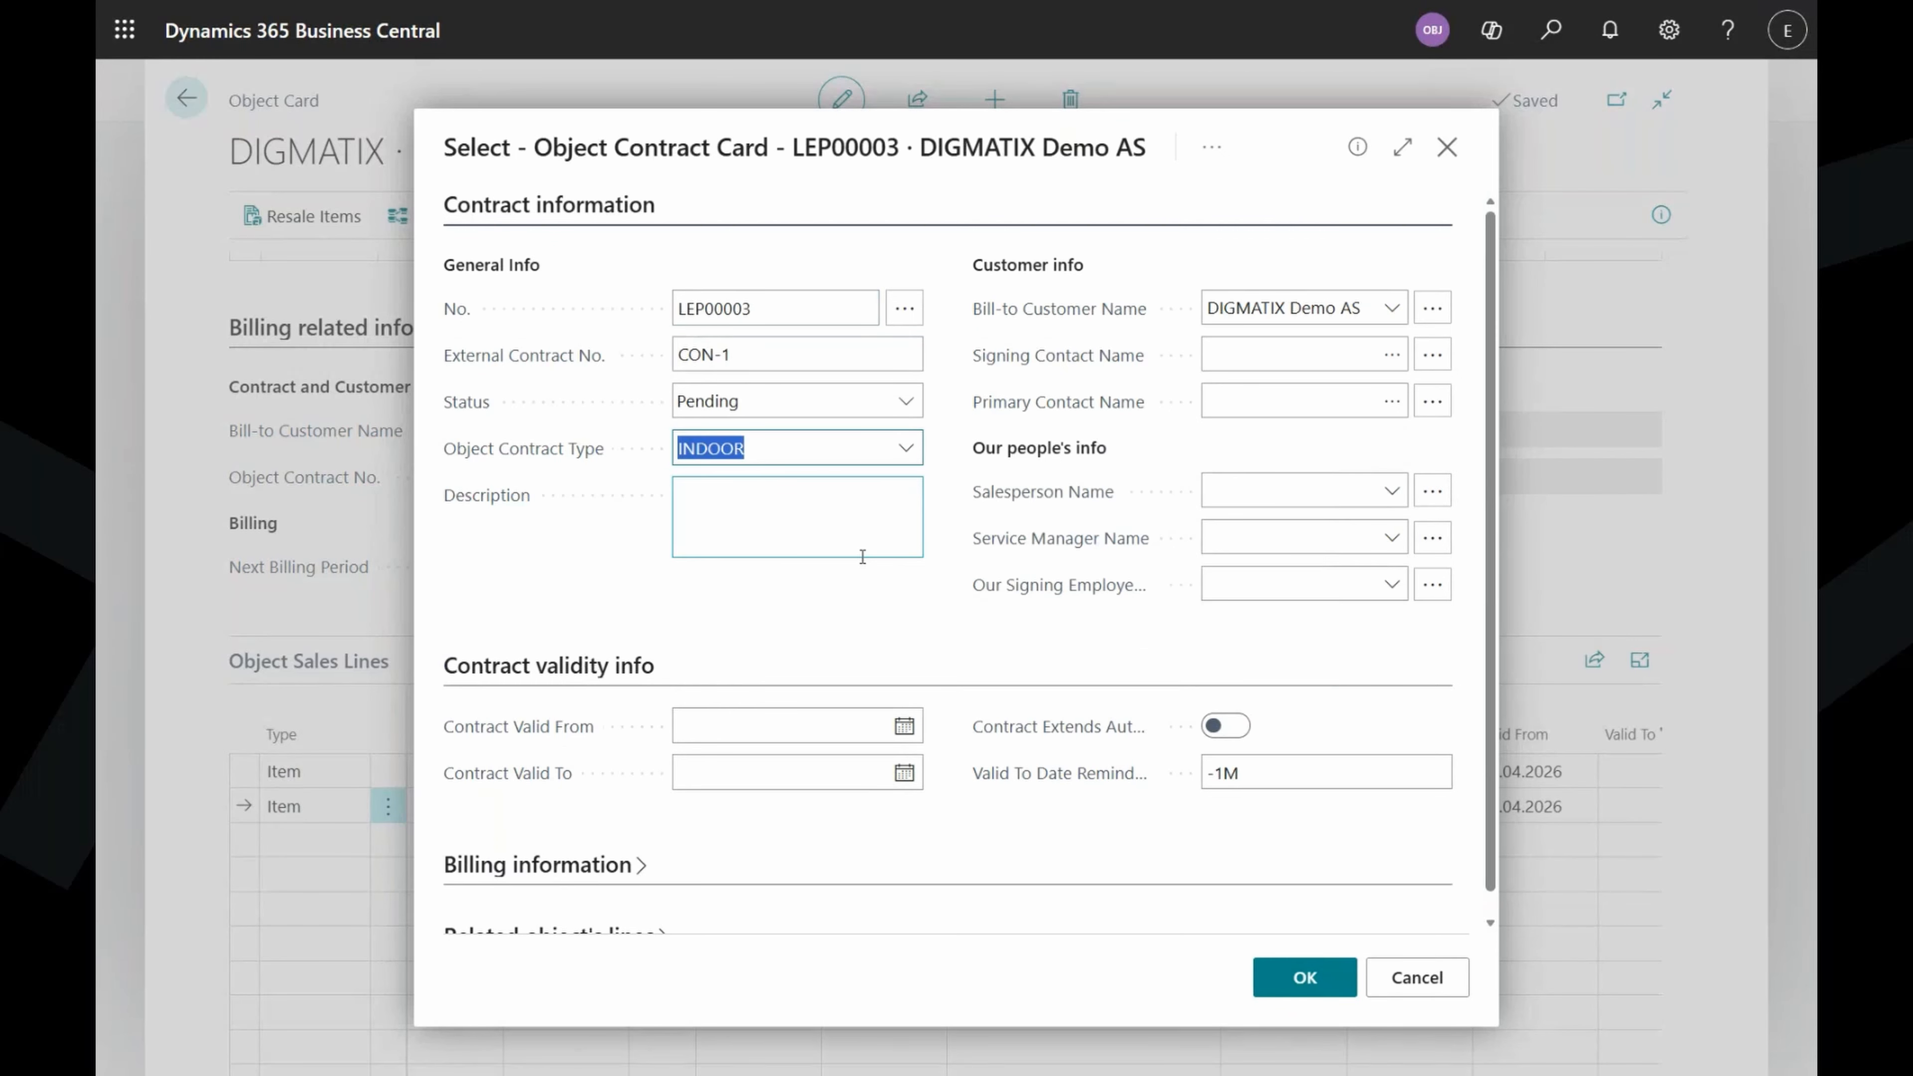
left_click(784, 516)
type("Indoor")
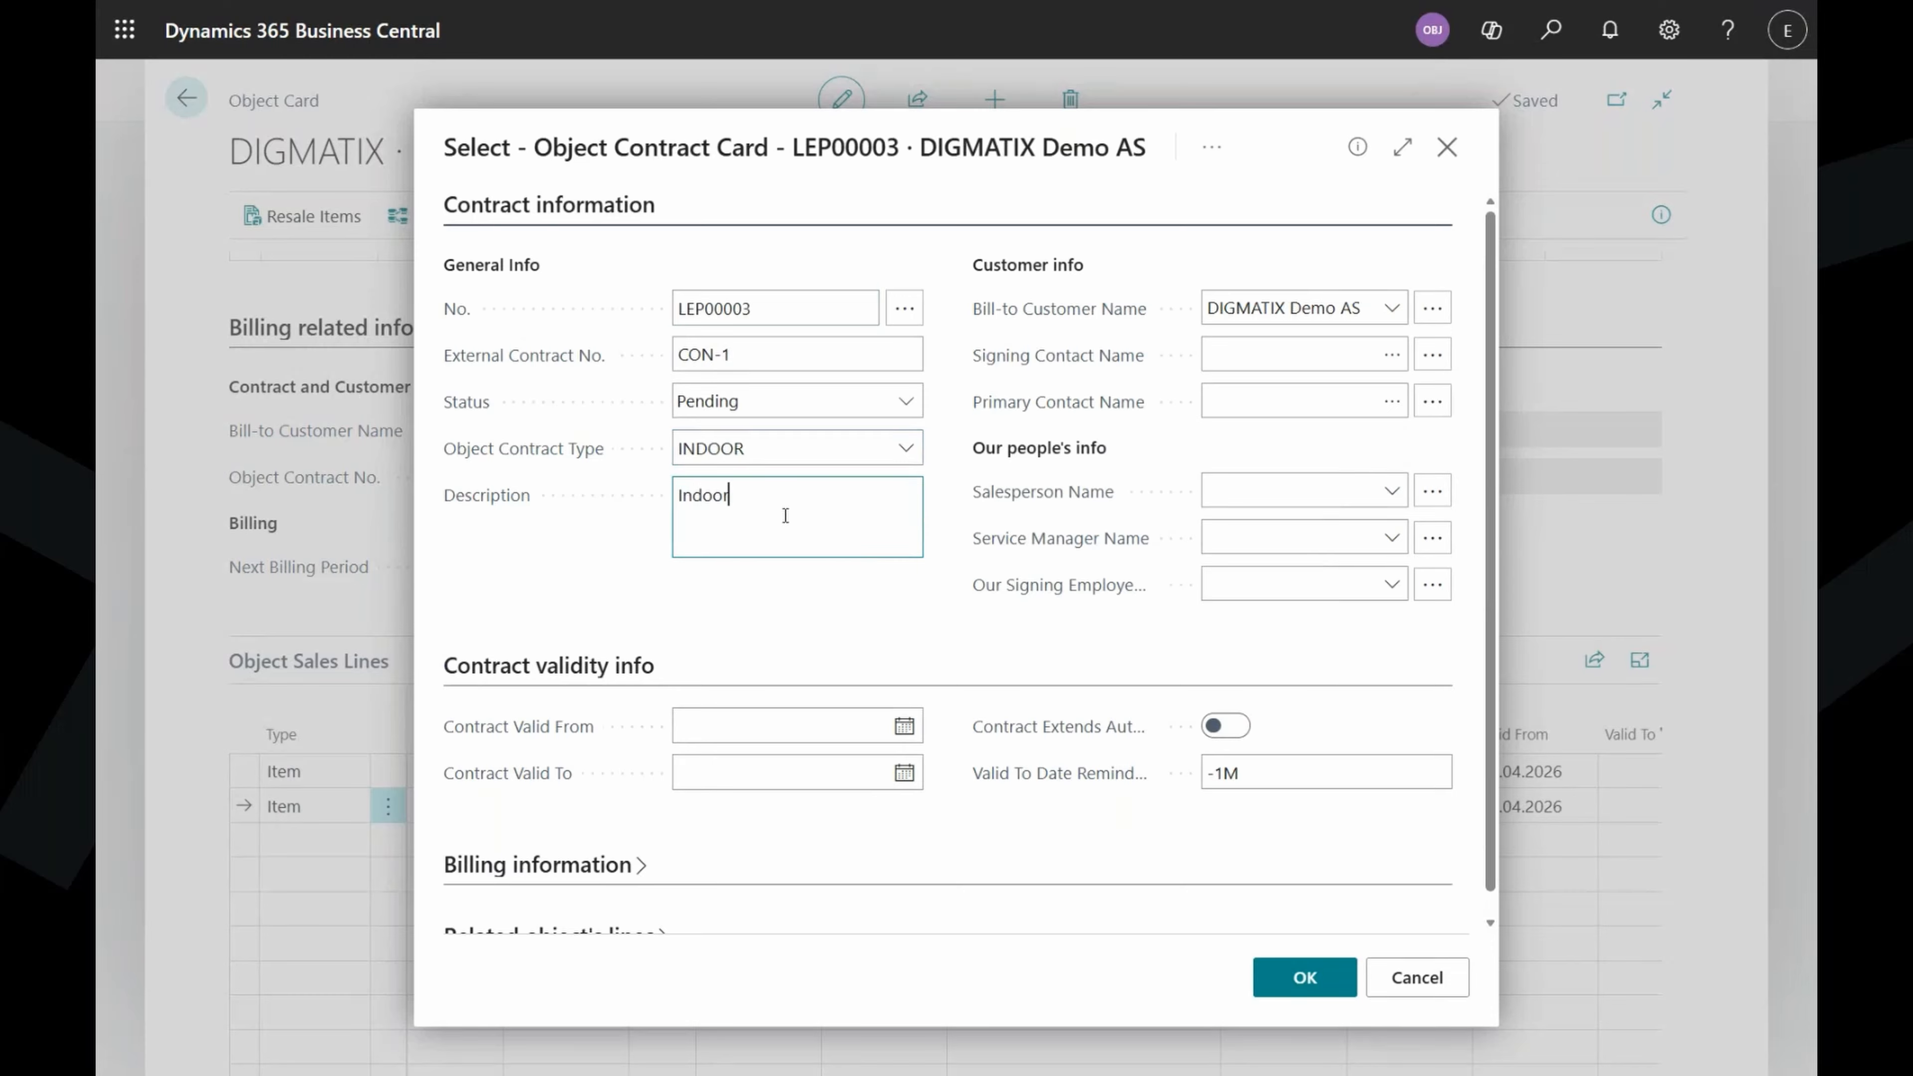
type(" cleaning and services")
key("Tab")
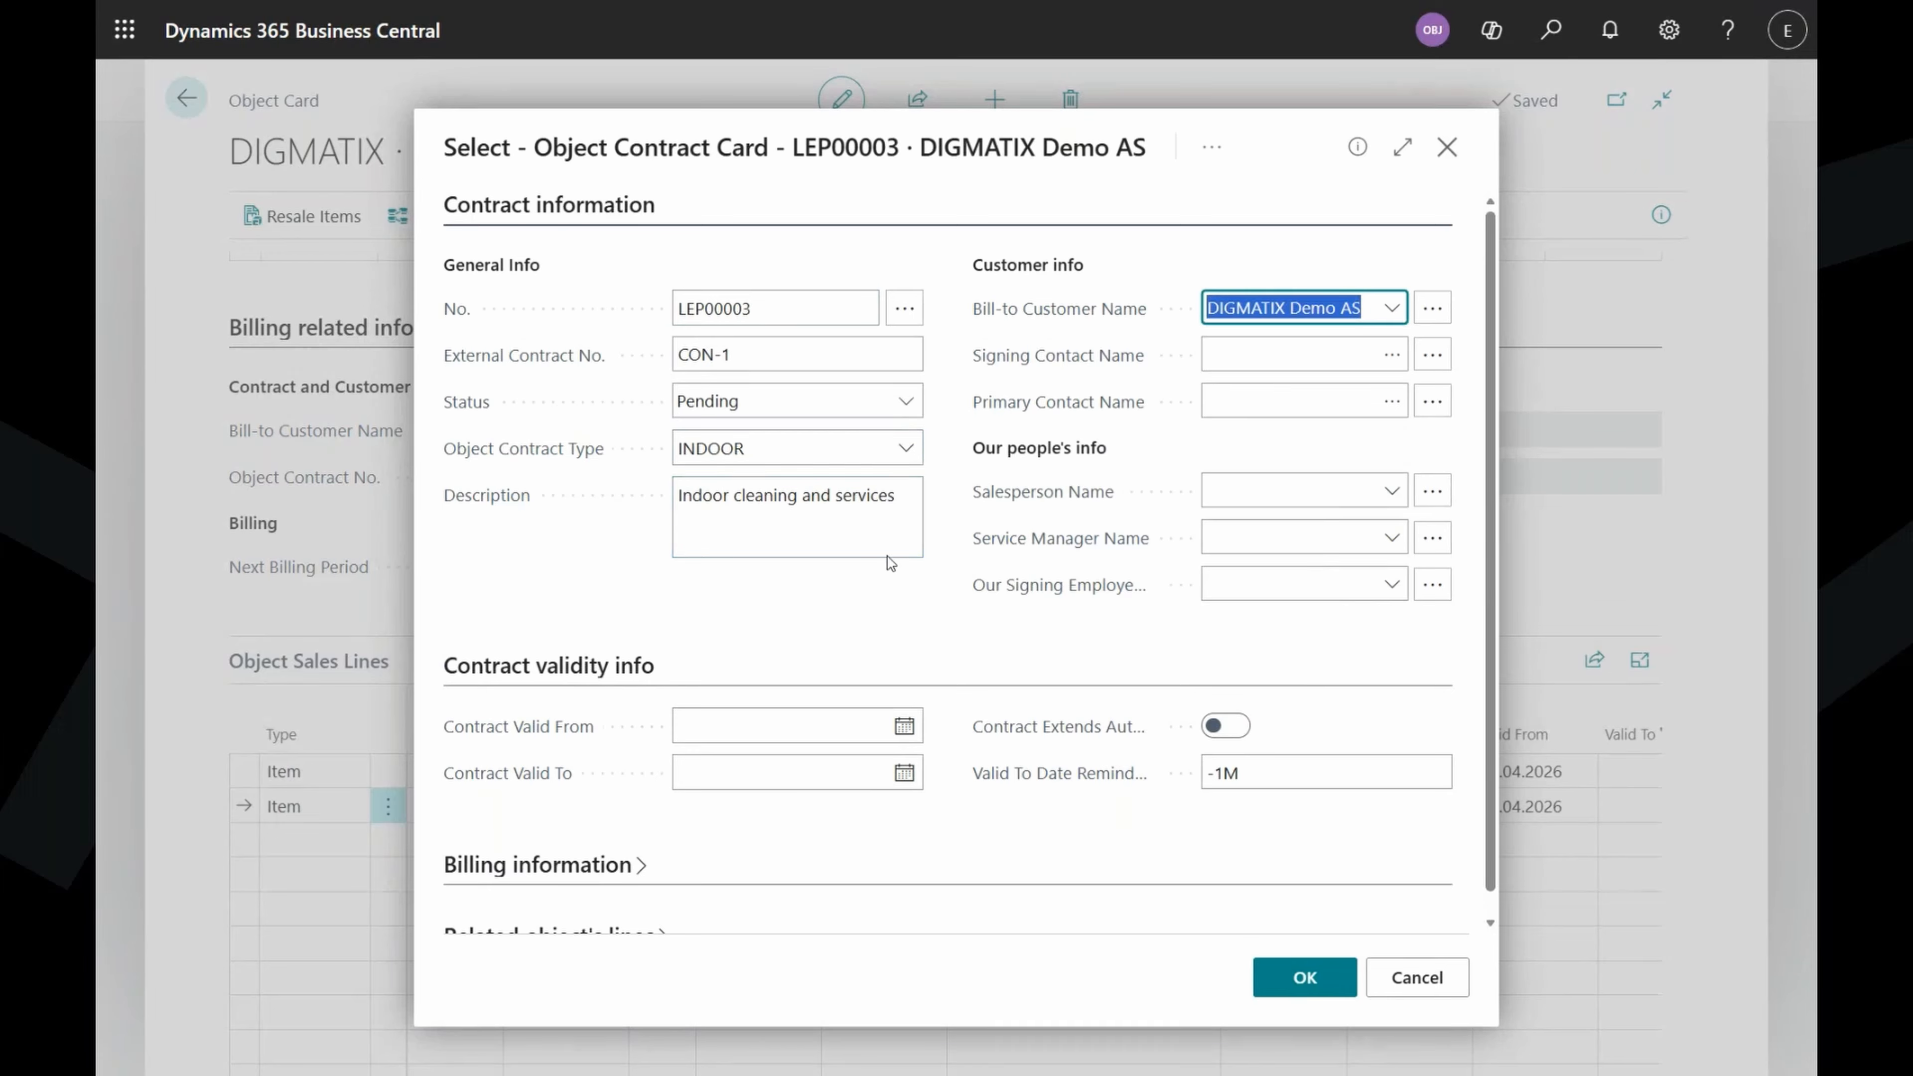
Set the customer's person contact as both signing and primary contact.
left_click(1392, 360)
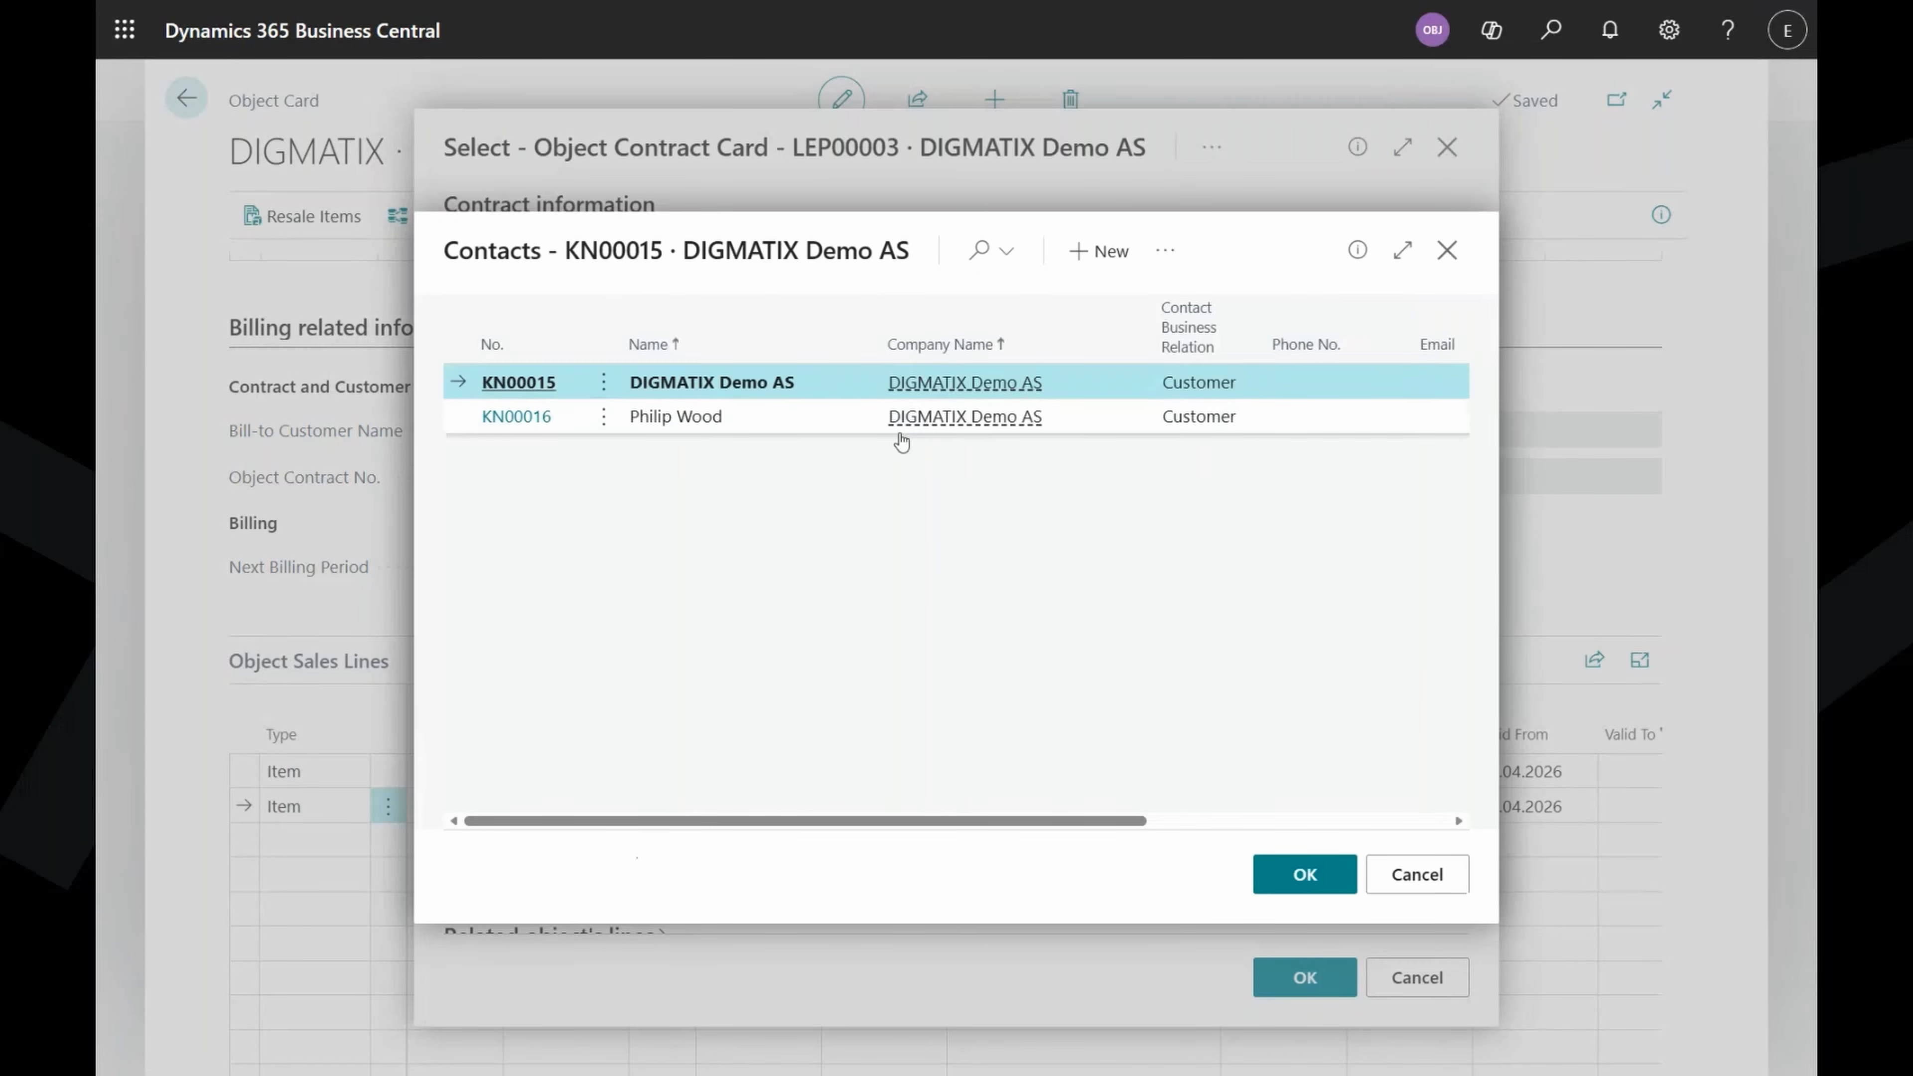
left_click(528, 419)
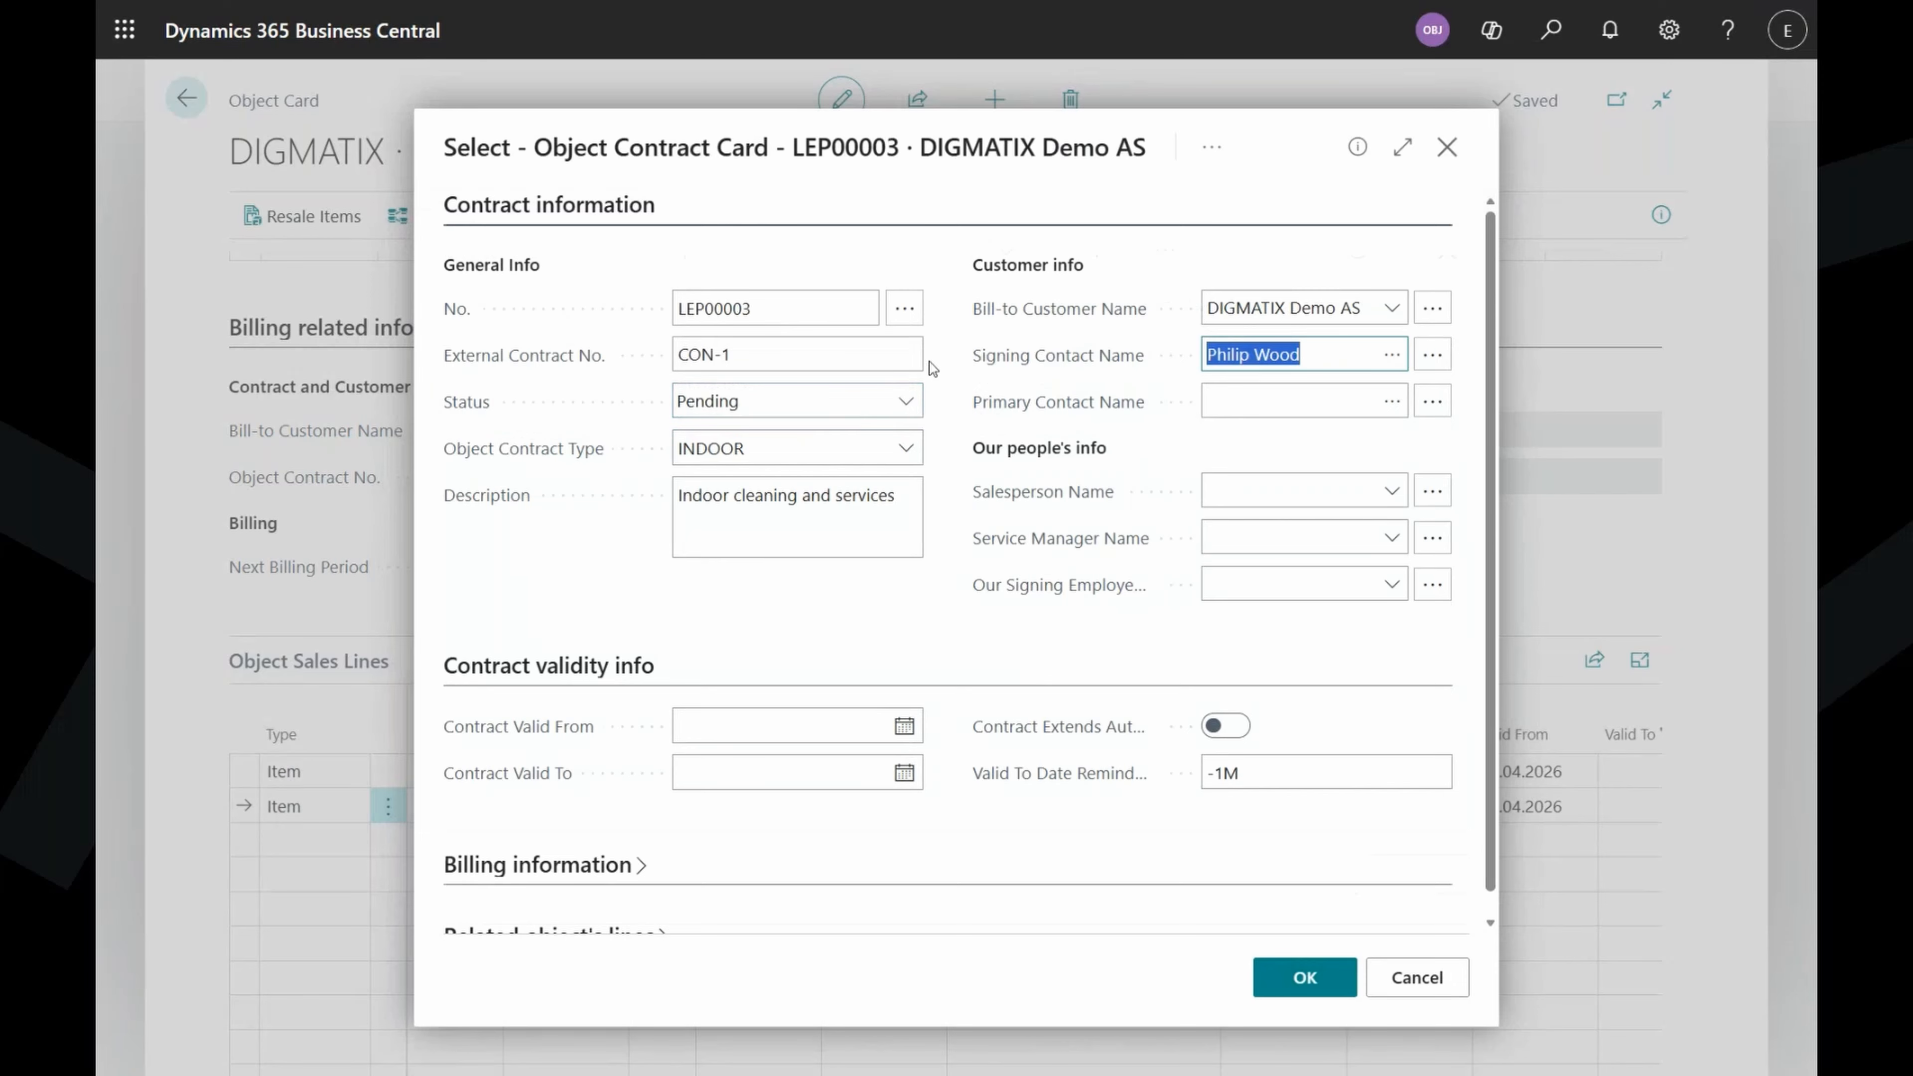
left_click(1391, 401)
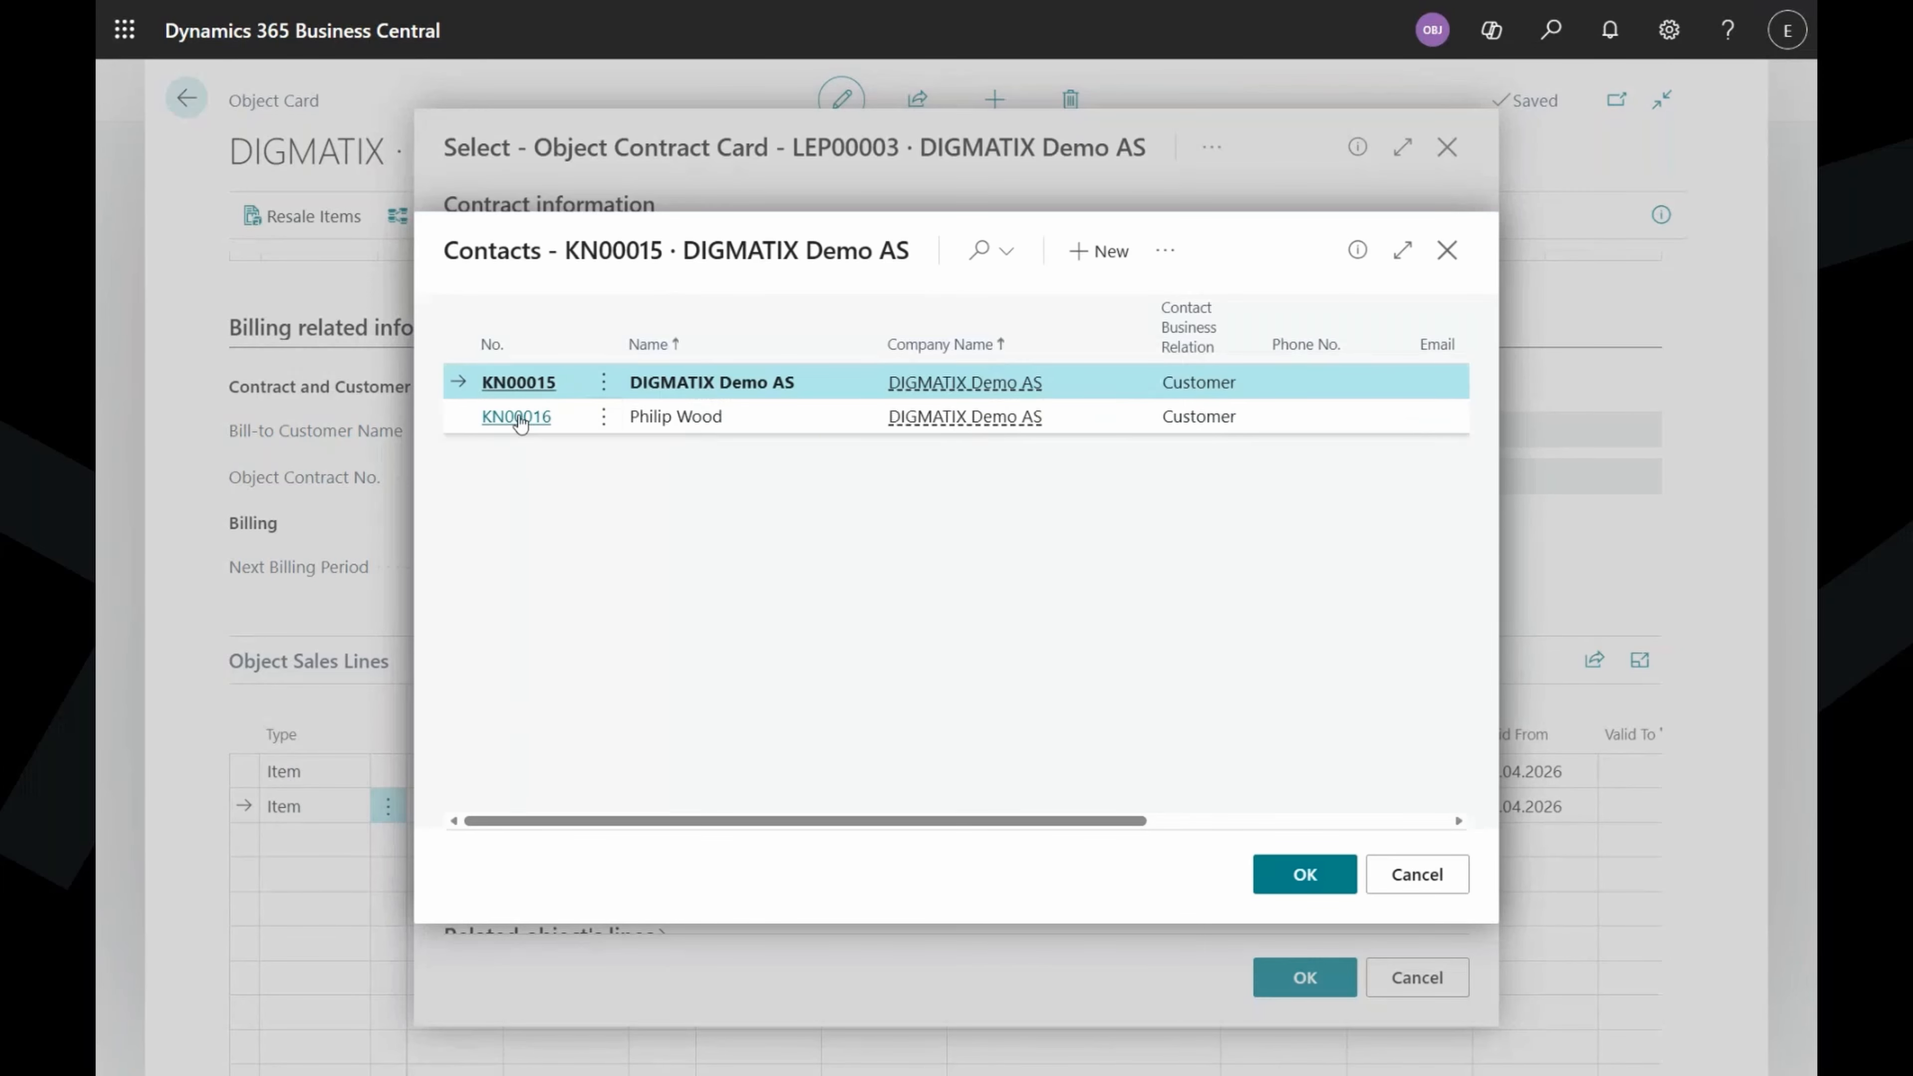
left_click(515, 418)
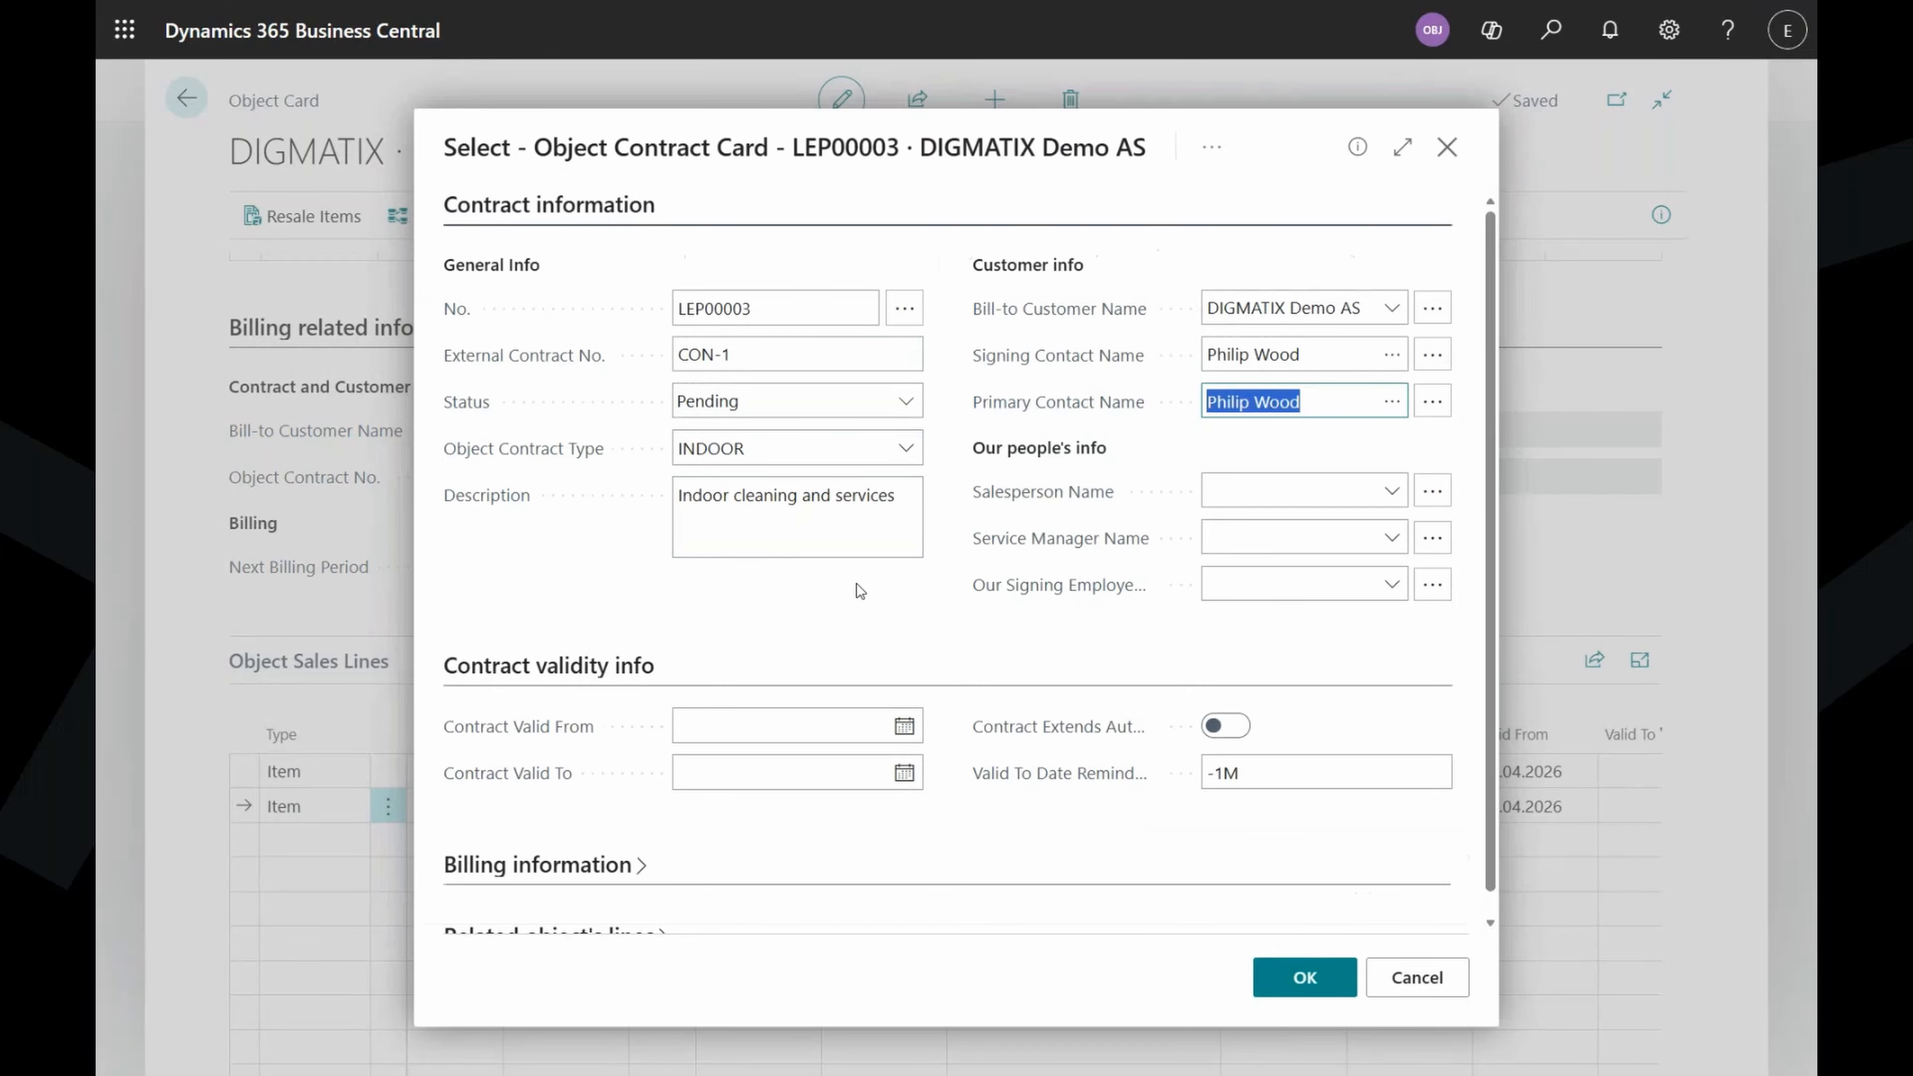
Assign the first salesperson, the second service manager and the CEO as signing employee.
left_click(1360, 491)
left_click(1390, 494)
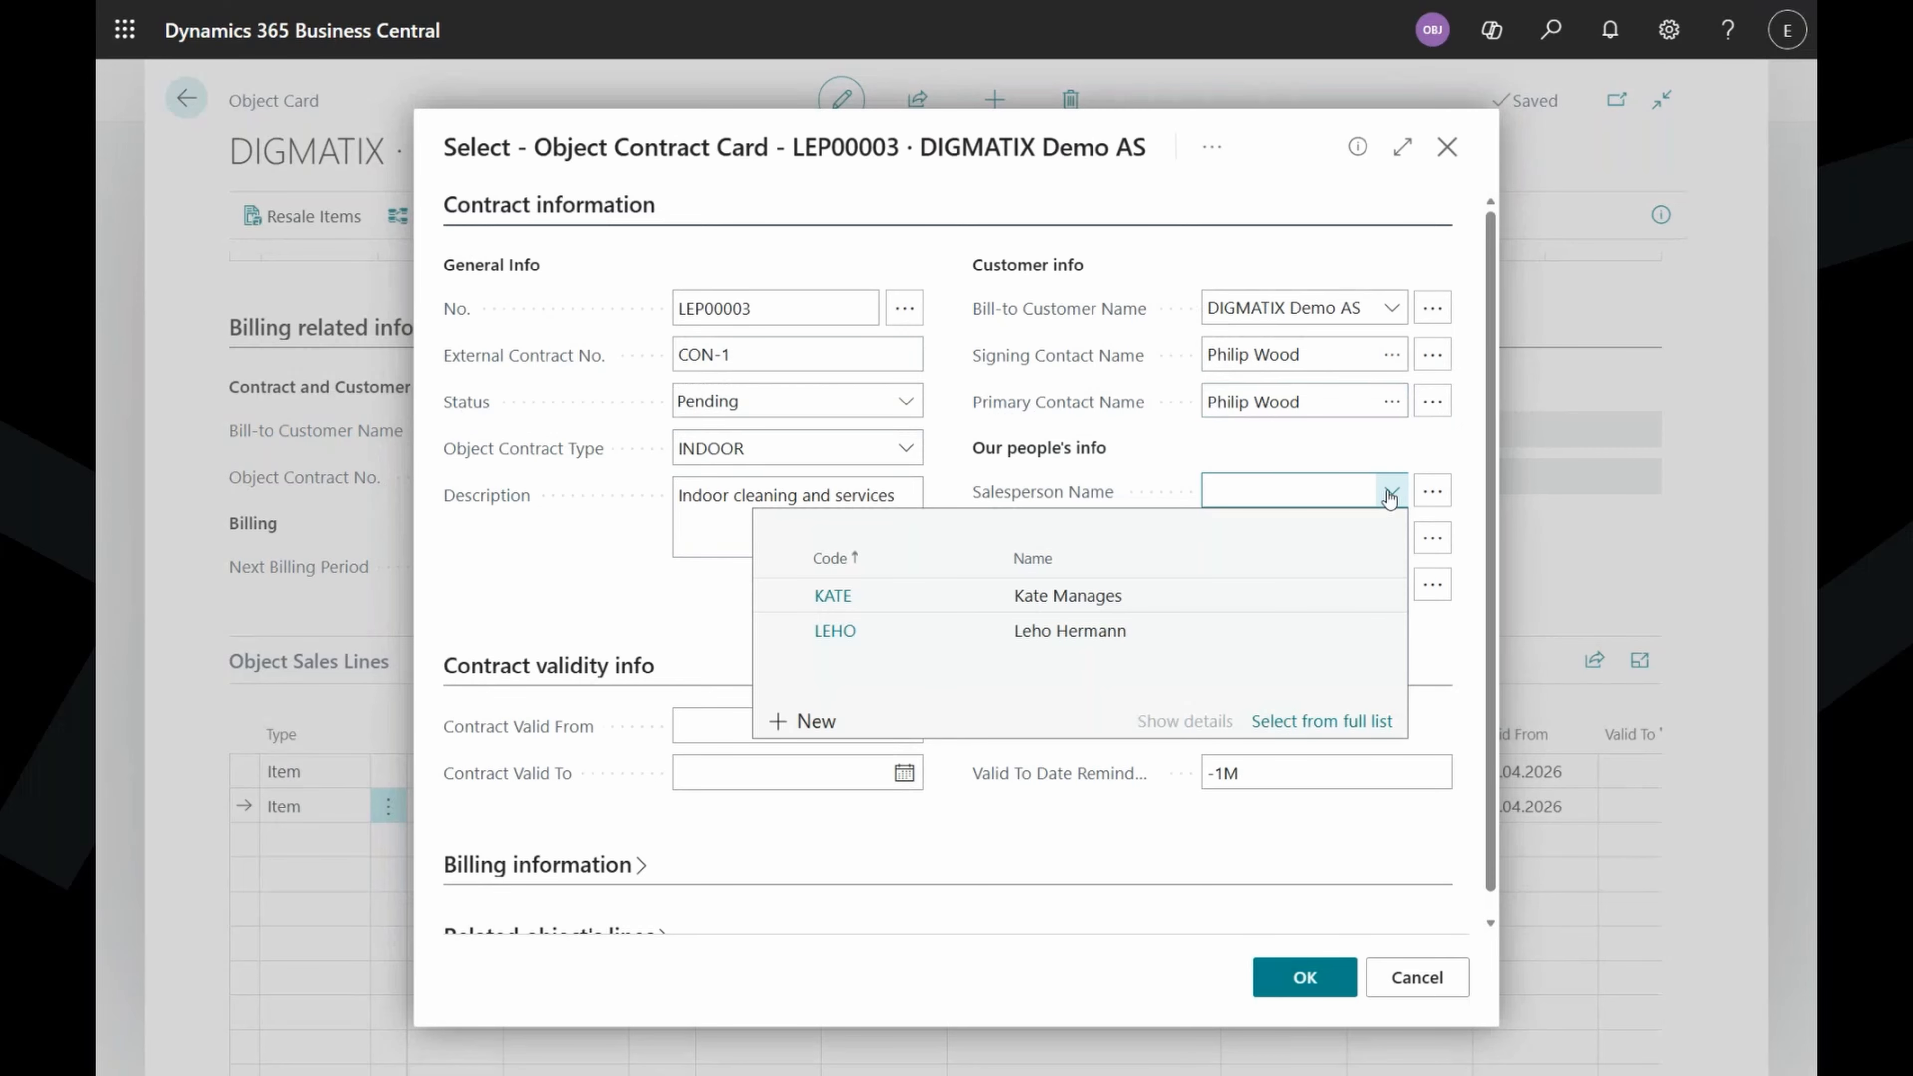
left_click(1123, 603)
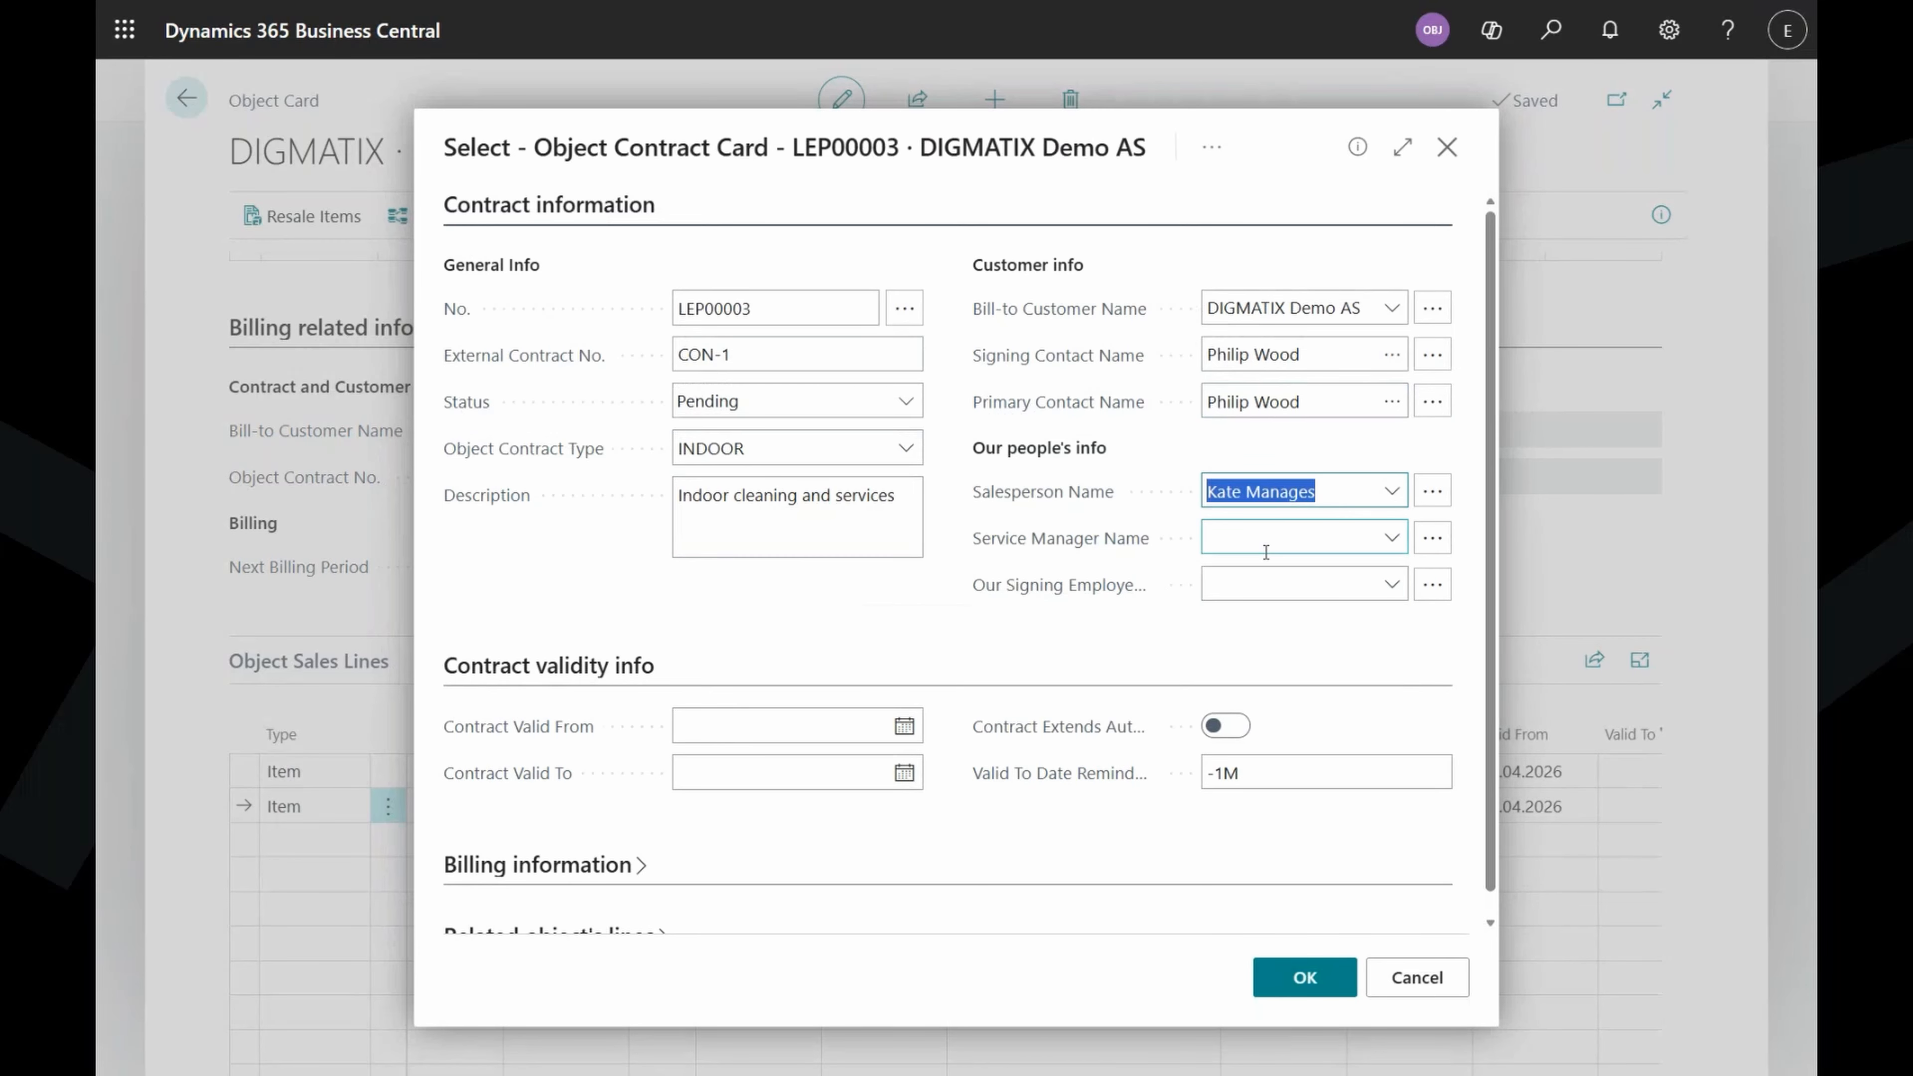
left_click(1392, 539)
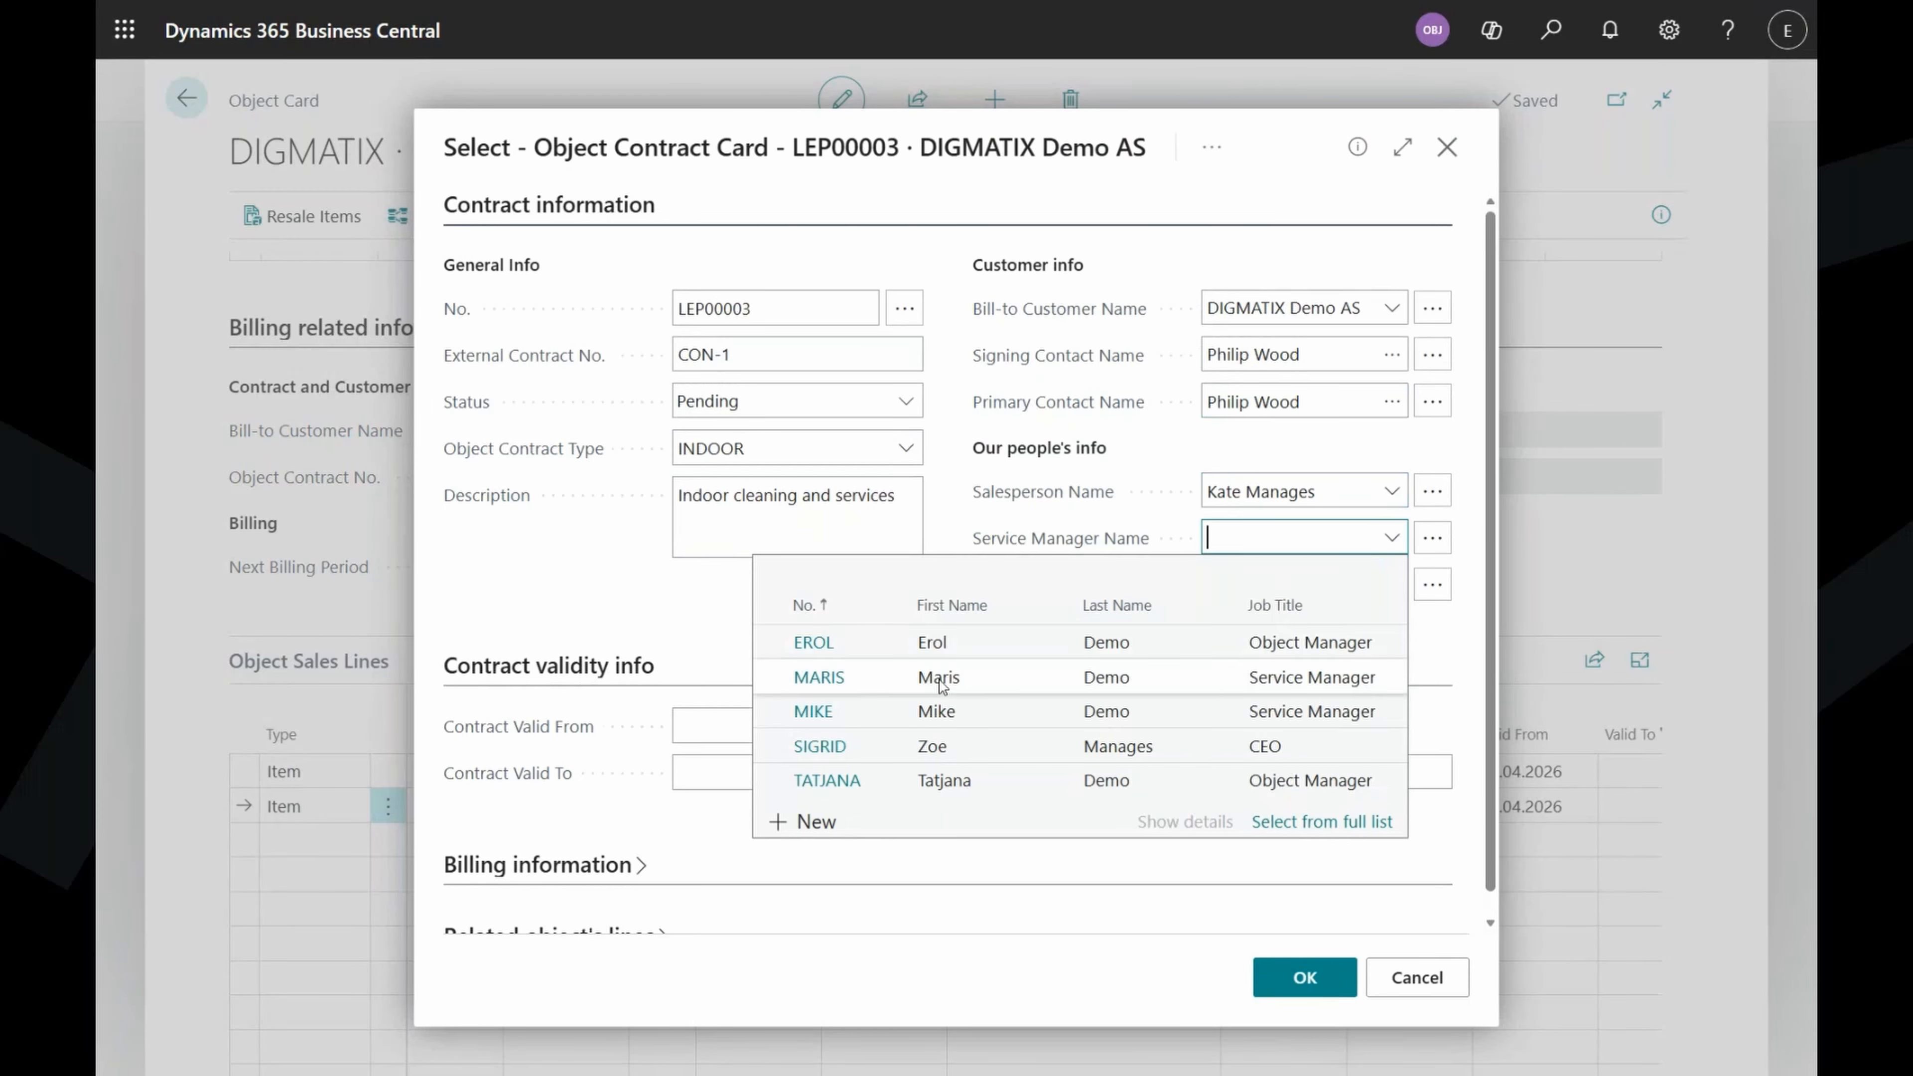
left_click(855, 715)
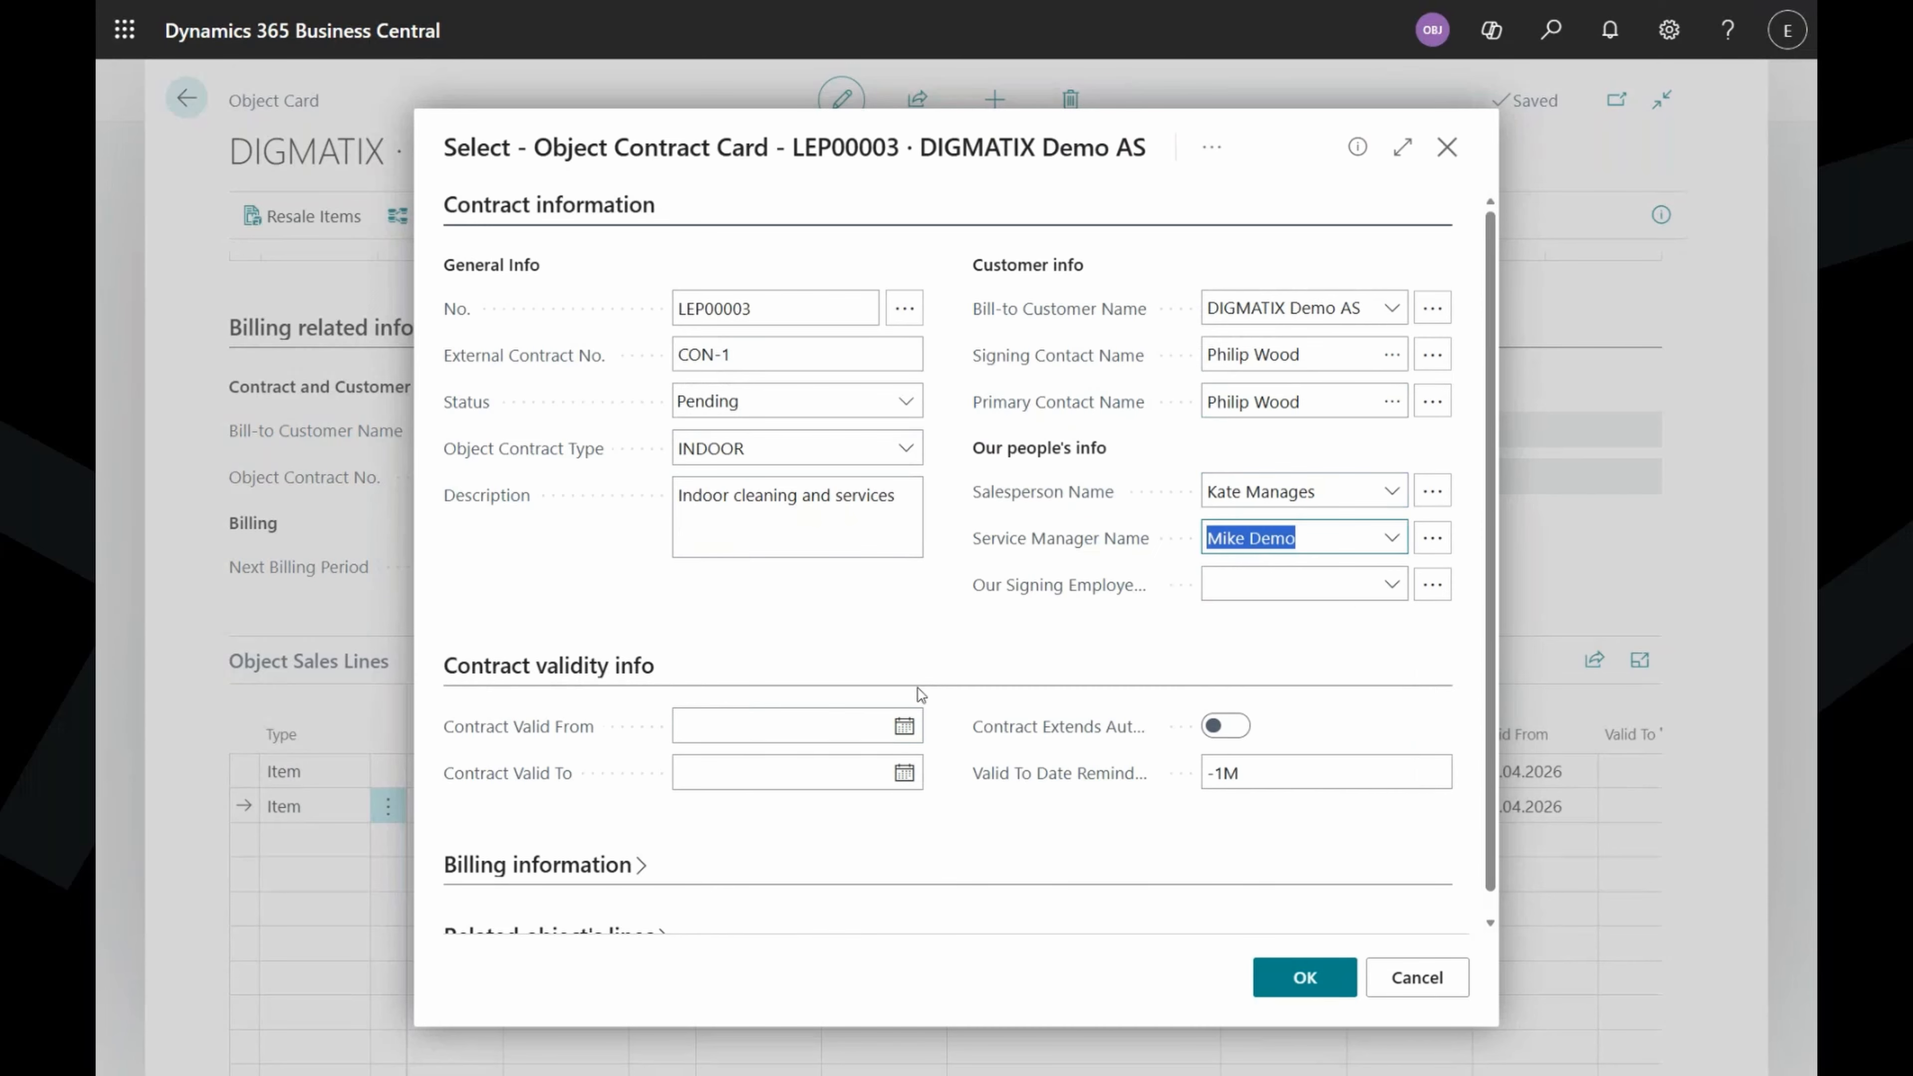
left_click(1390, 585)
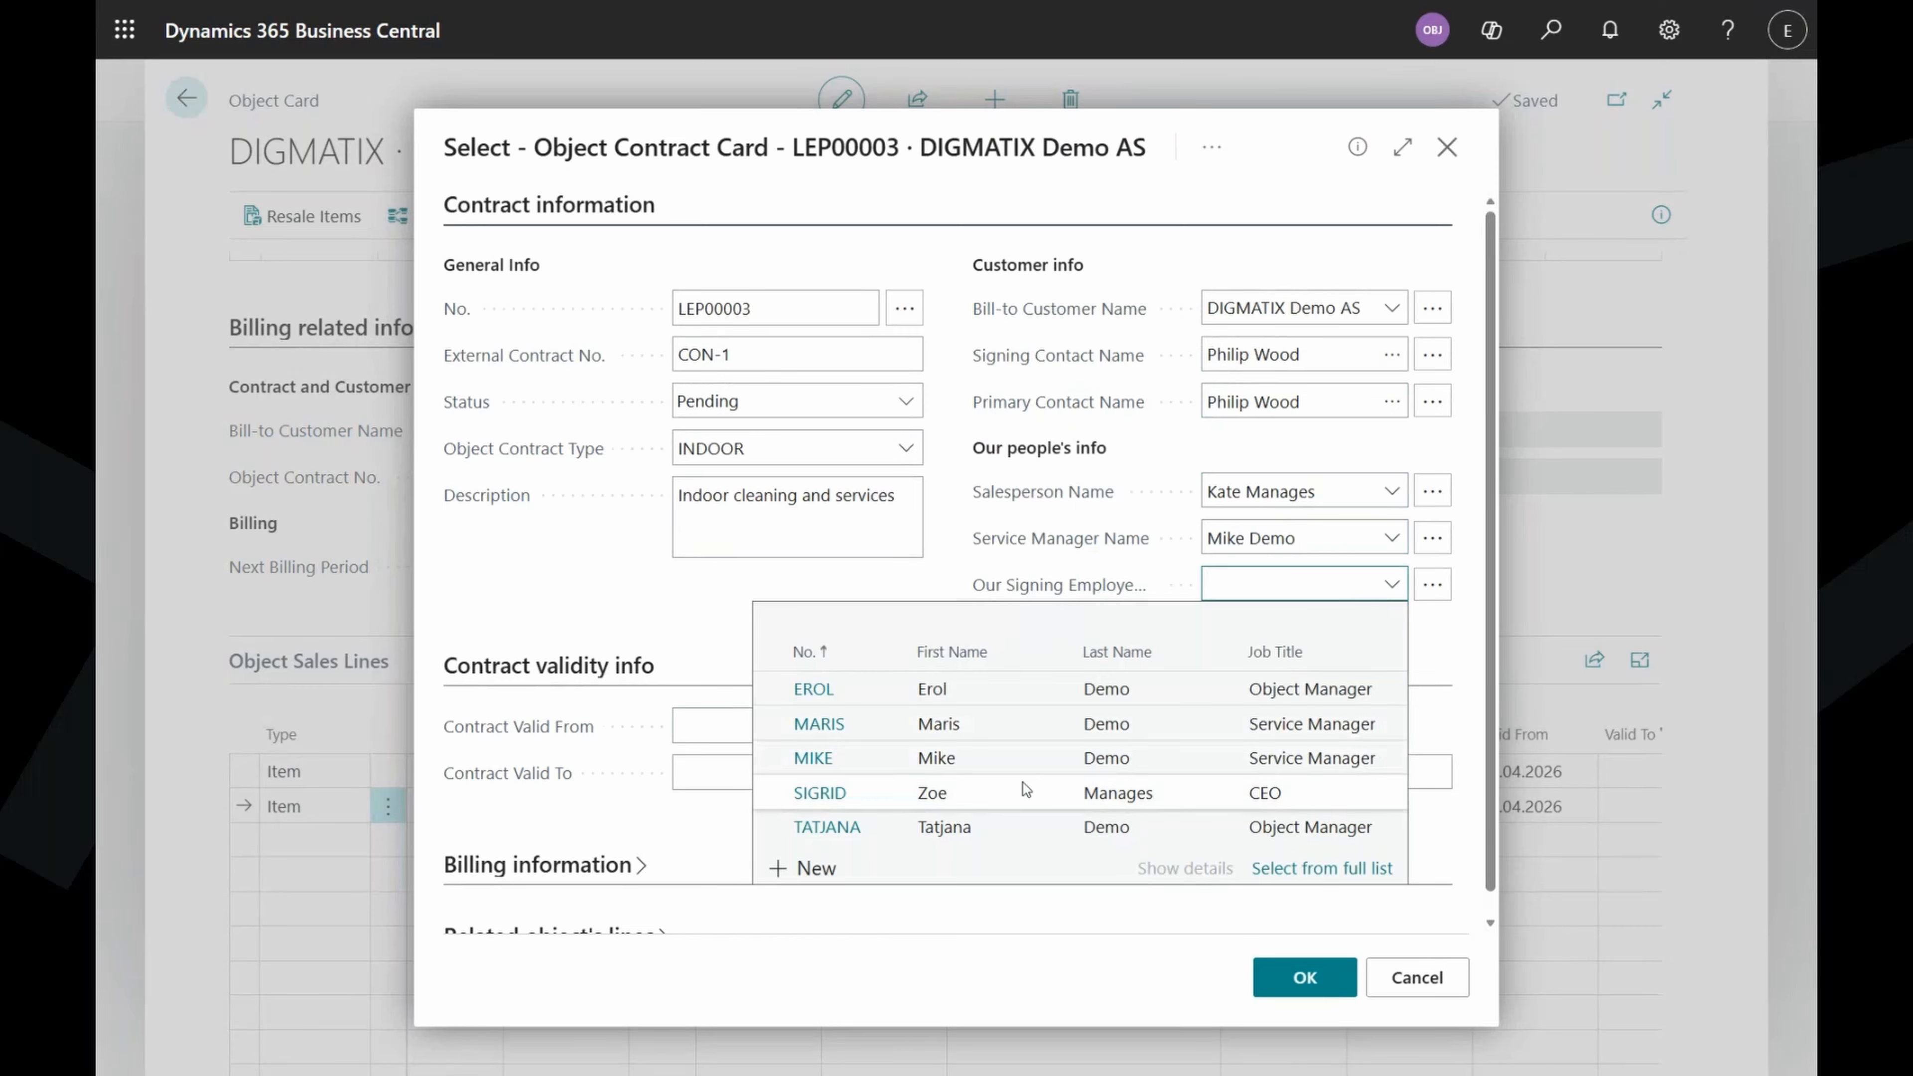
left_click(993, 793)
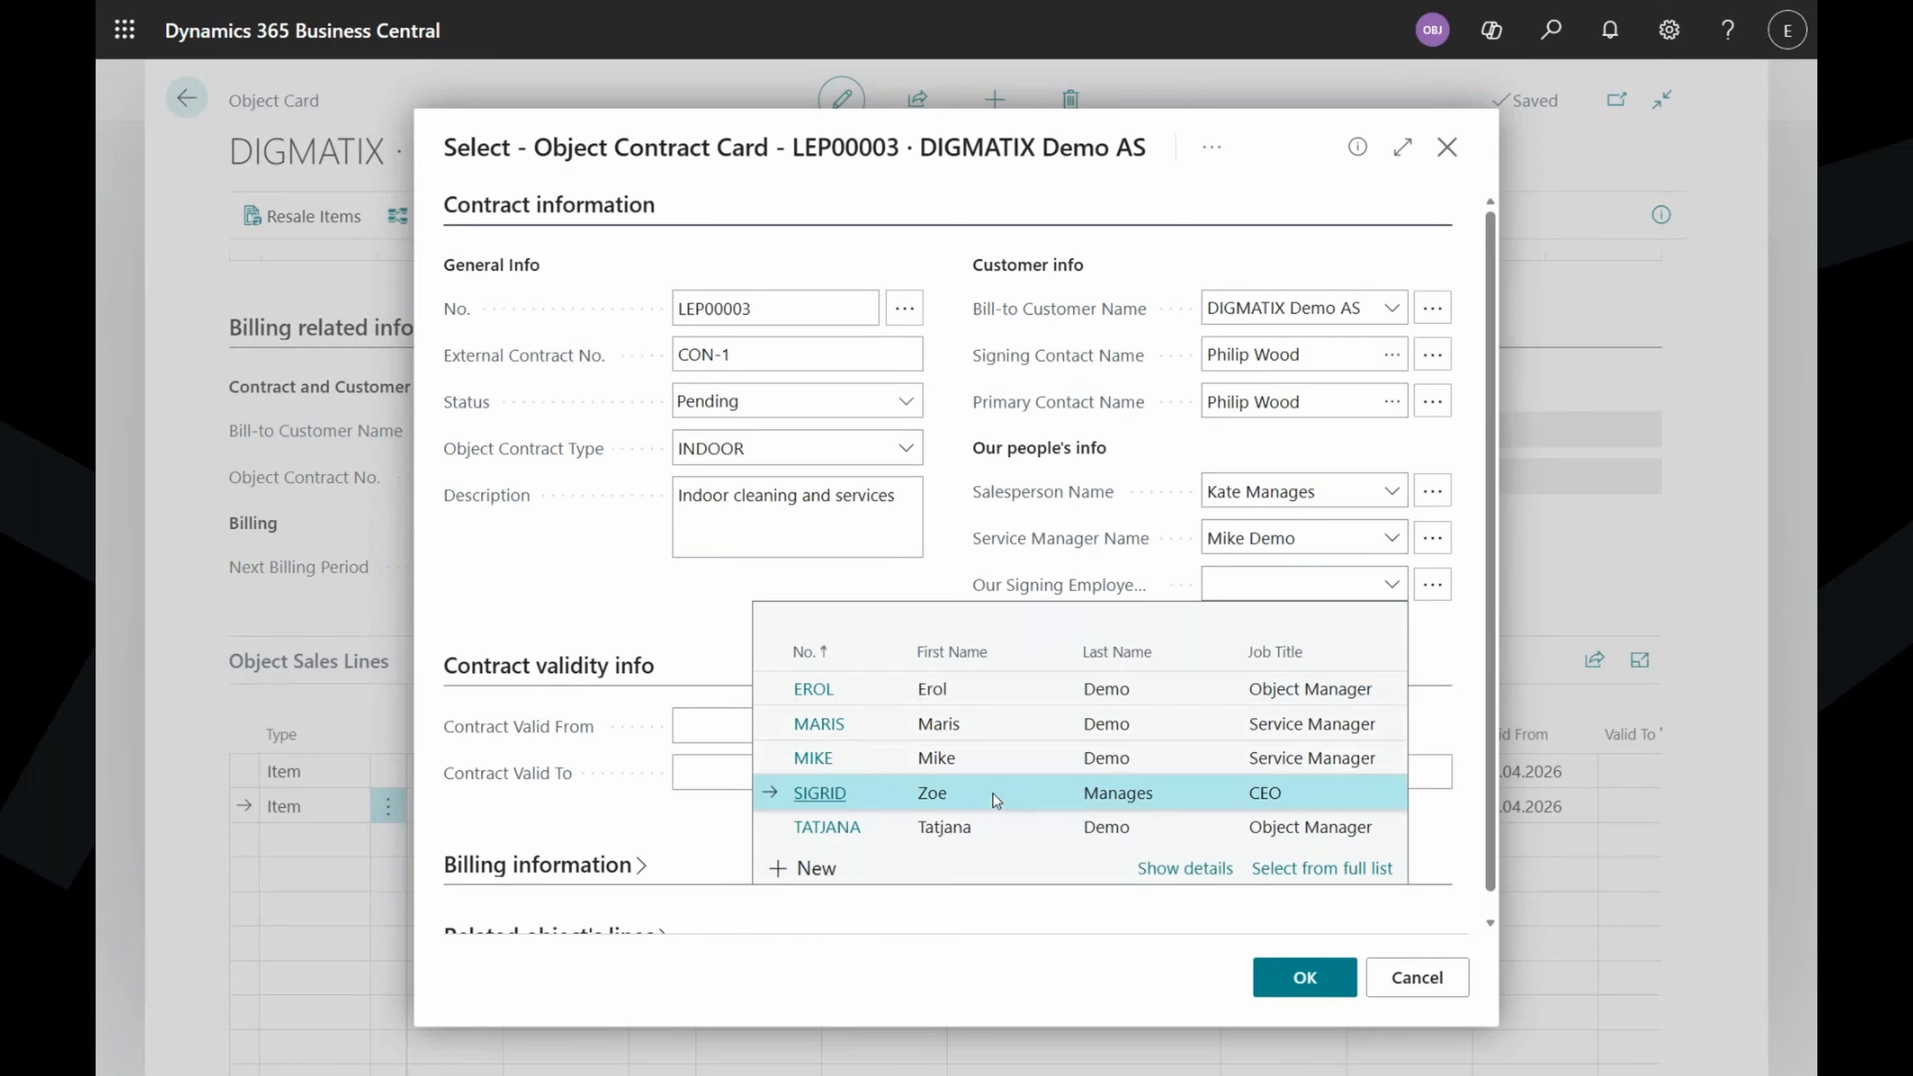
left_click(861, 630)
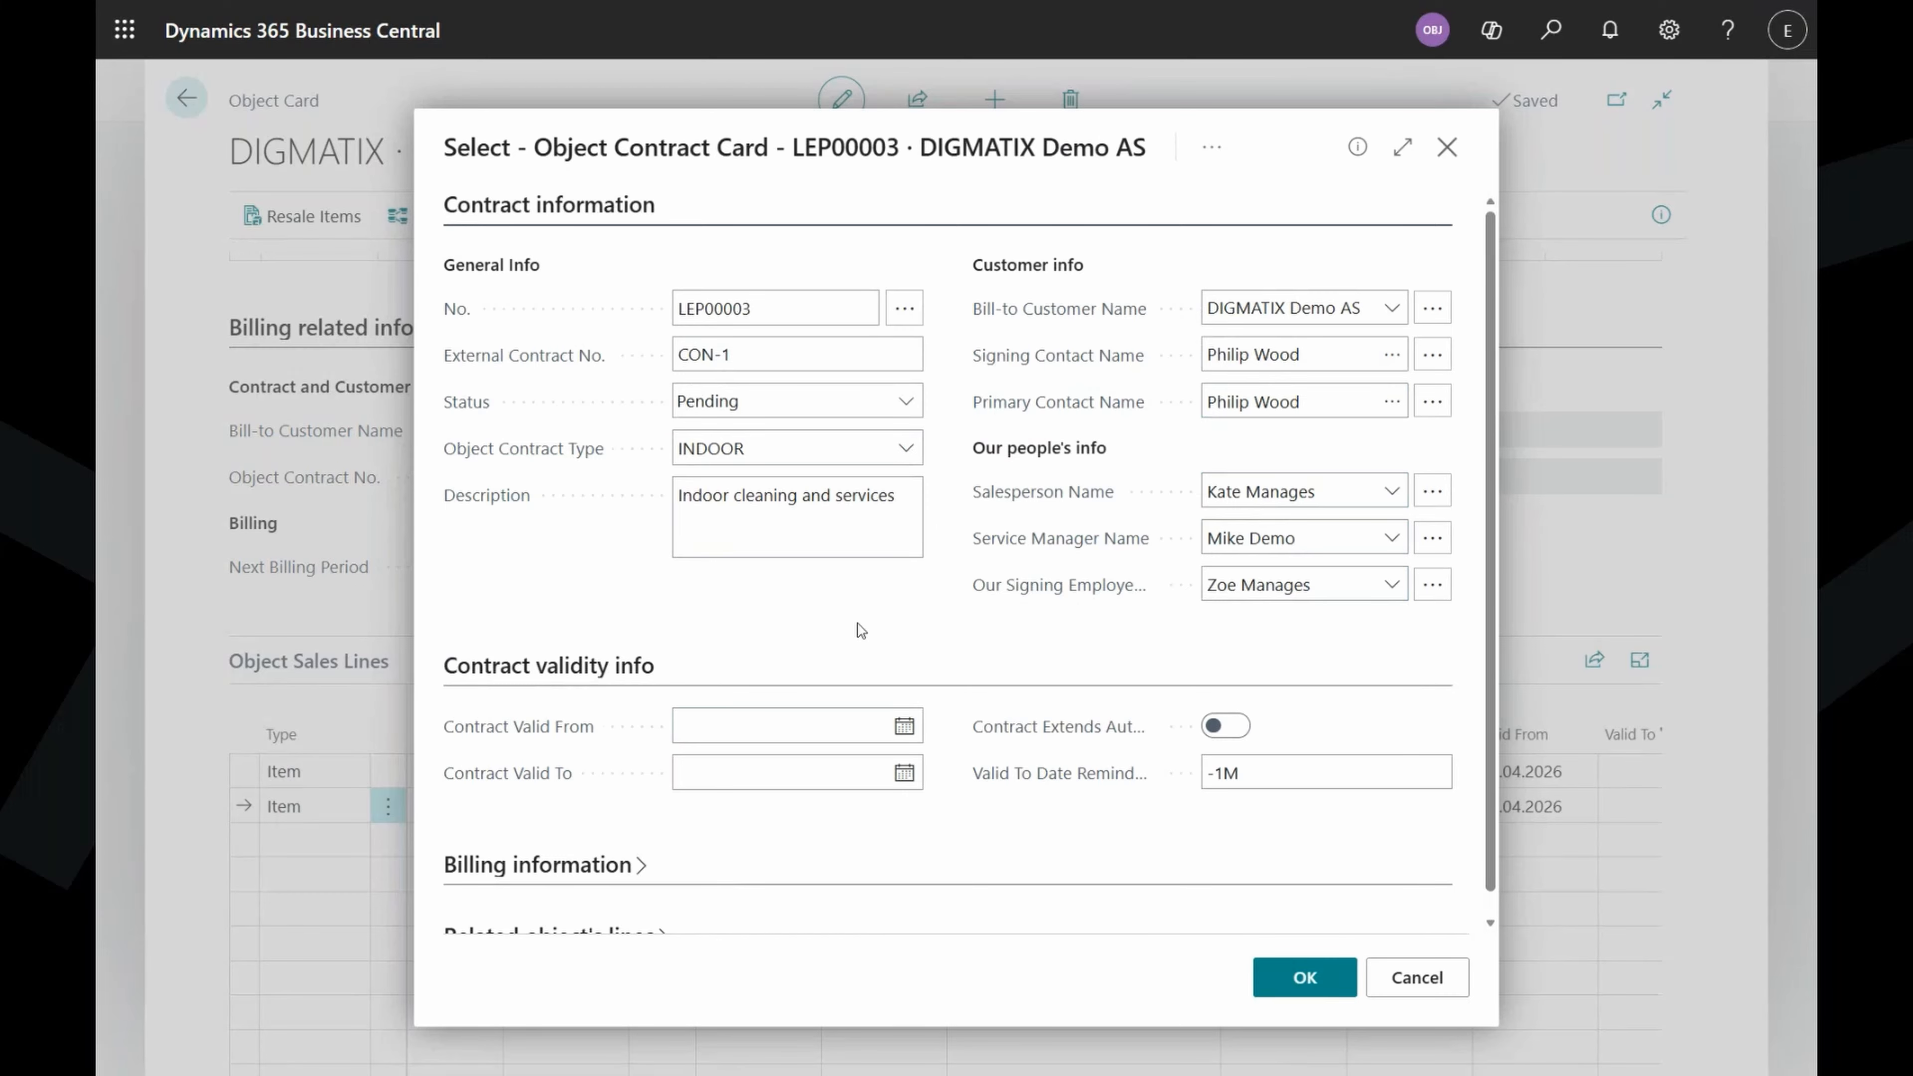
scroll(844, 625, "down", 1)
Enter 01.04.2026 as the Contract Valid From date.
left_click(813, 698)
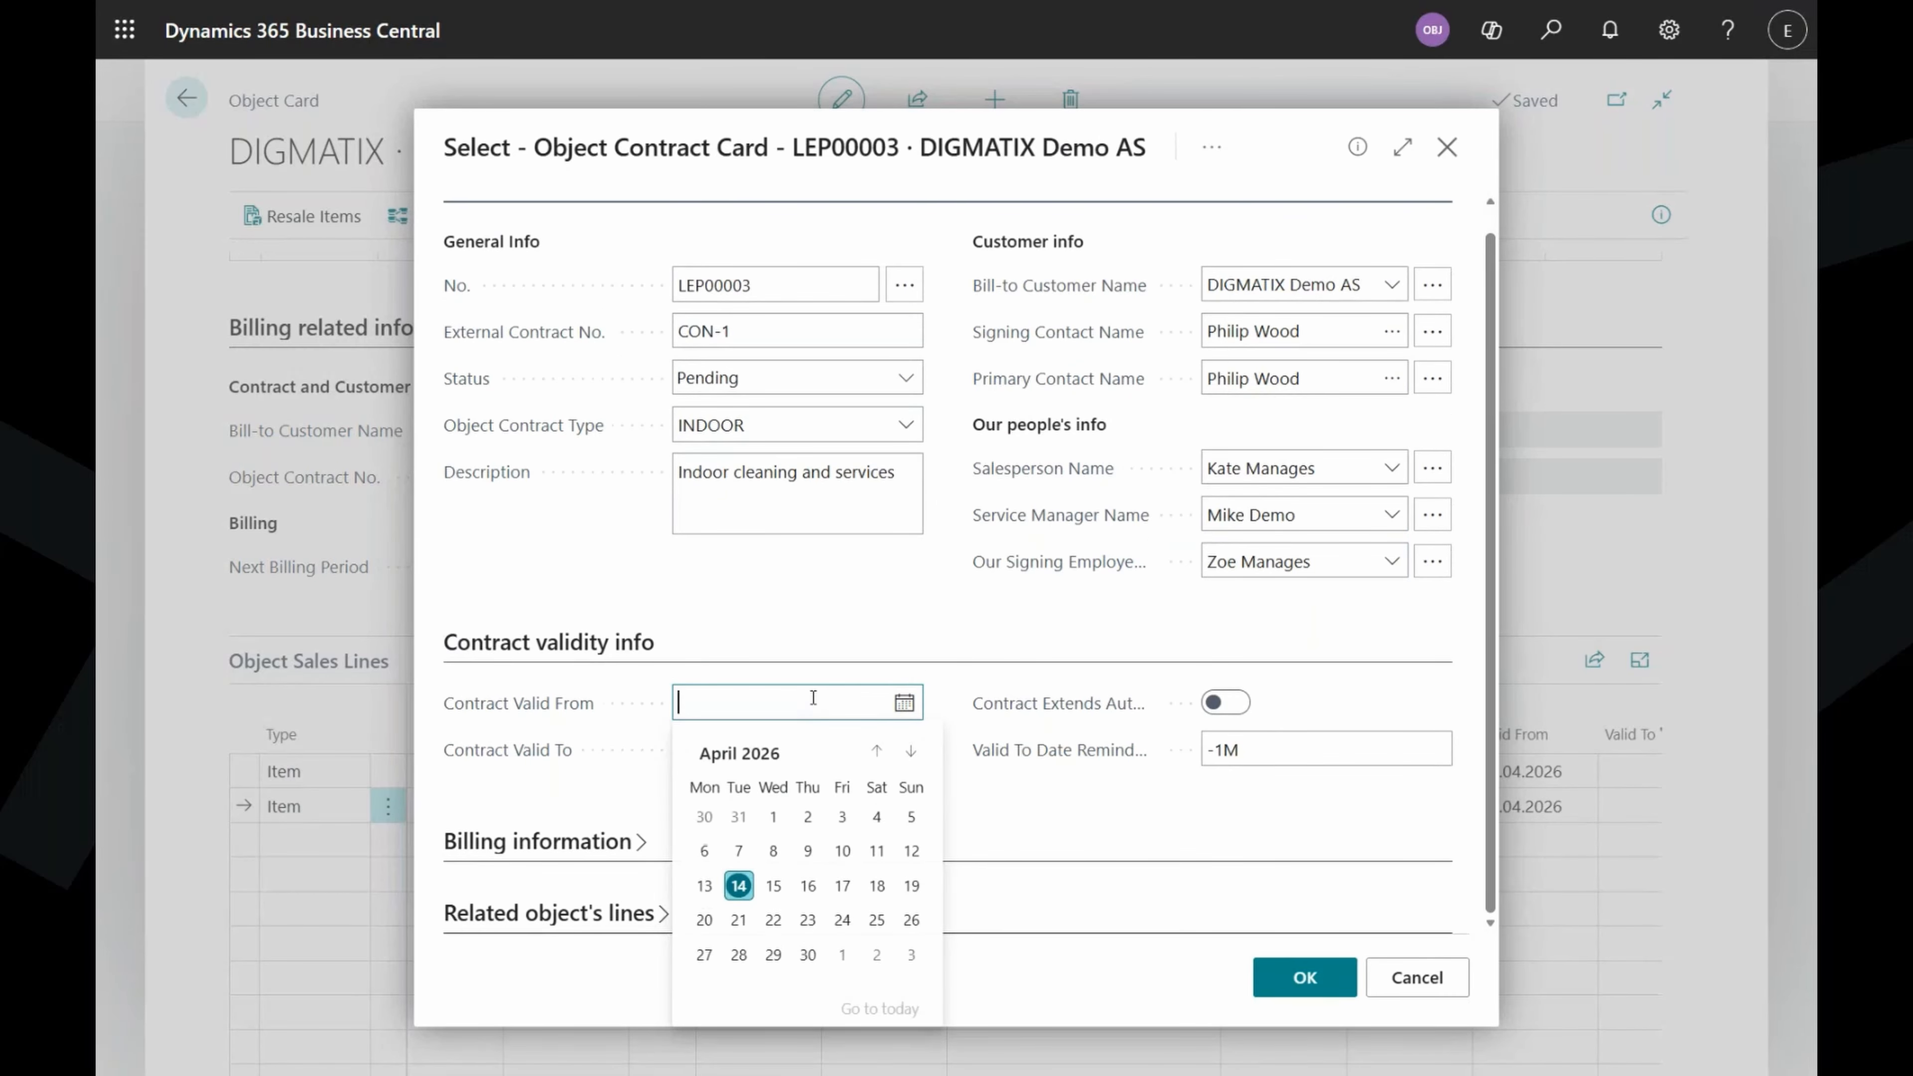
type("010")
key("Tab")
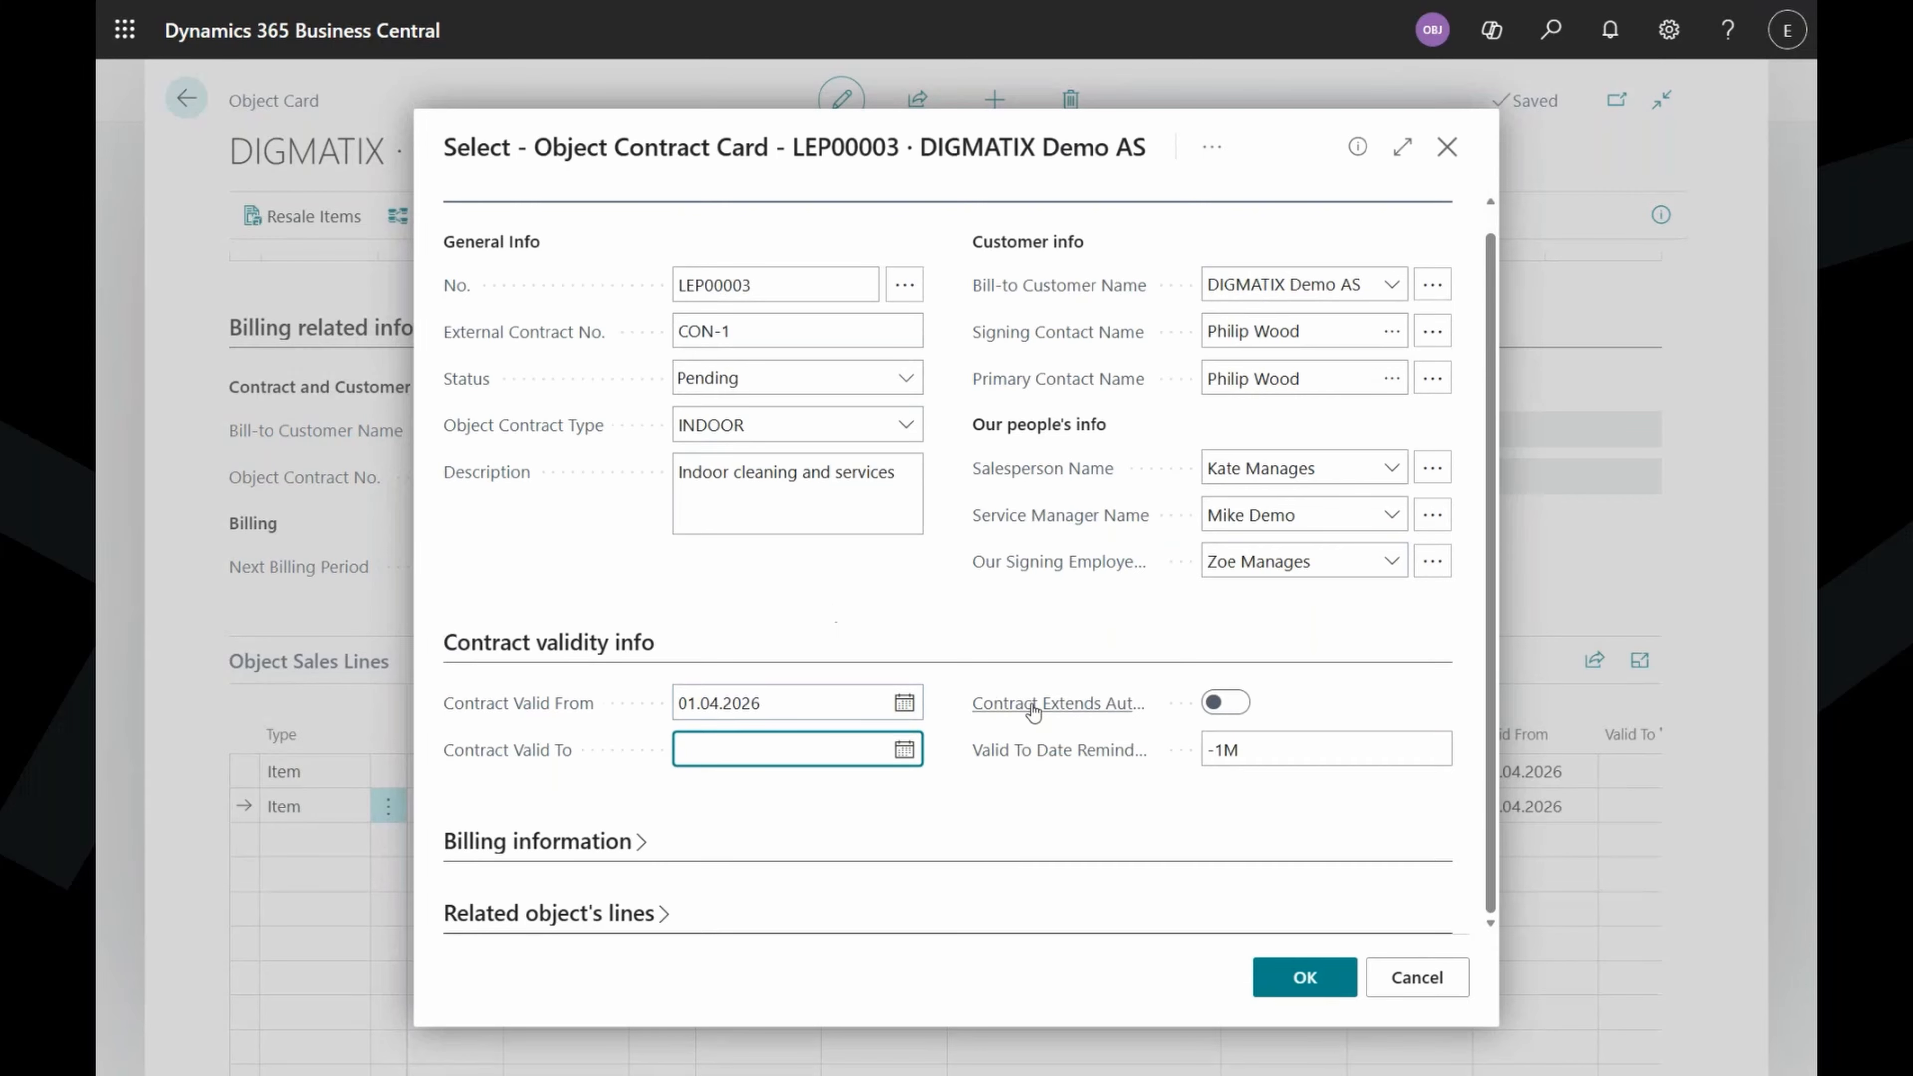
mouse_move(1033, 712)
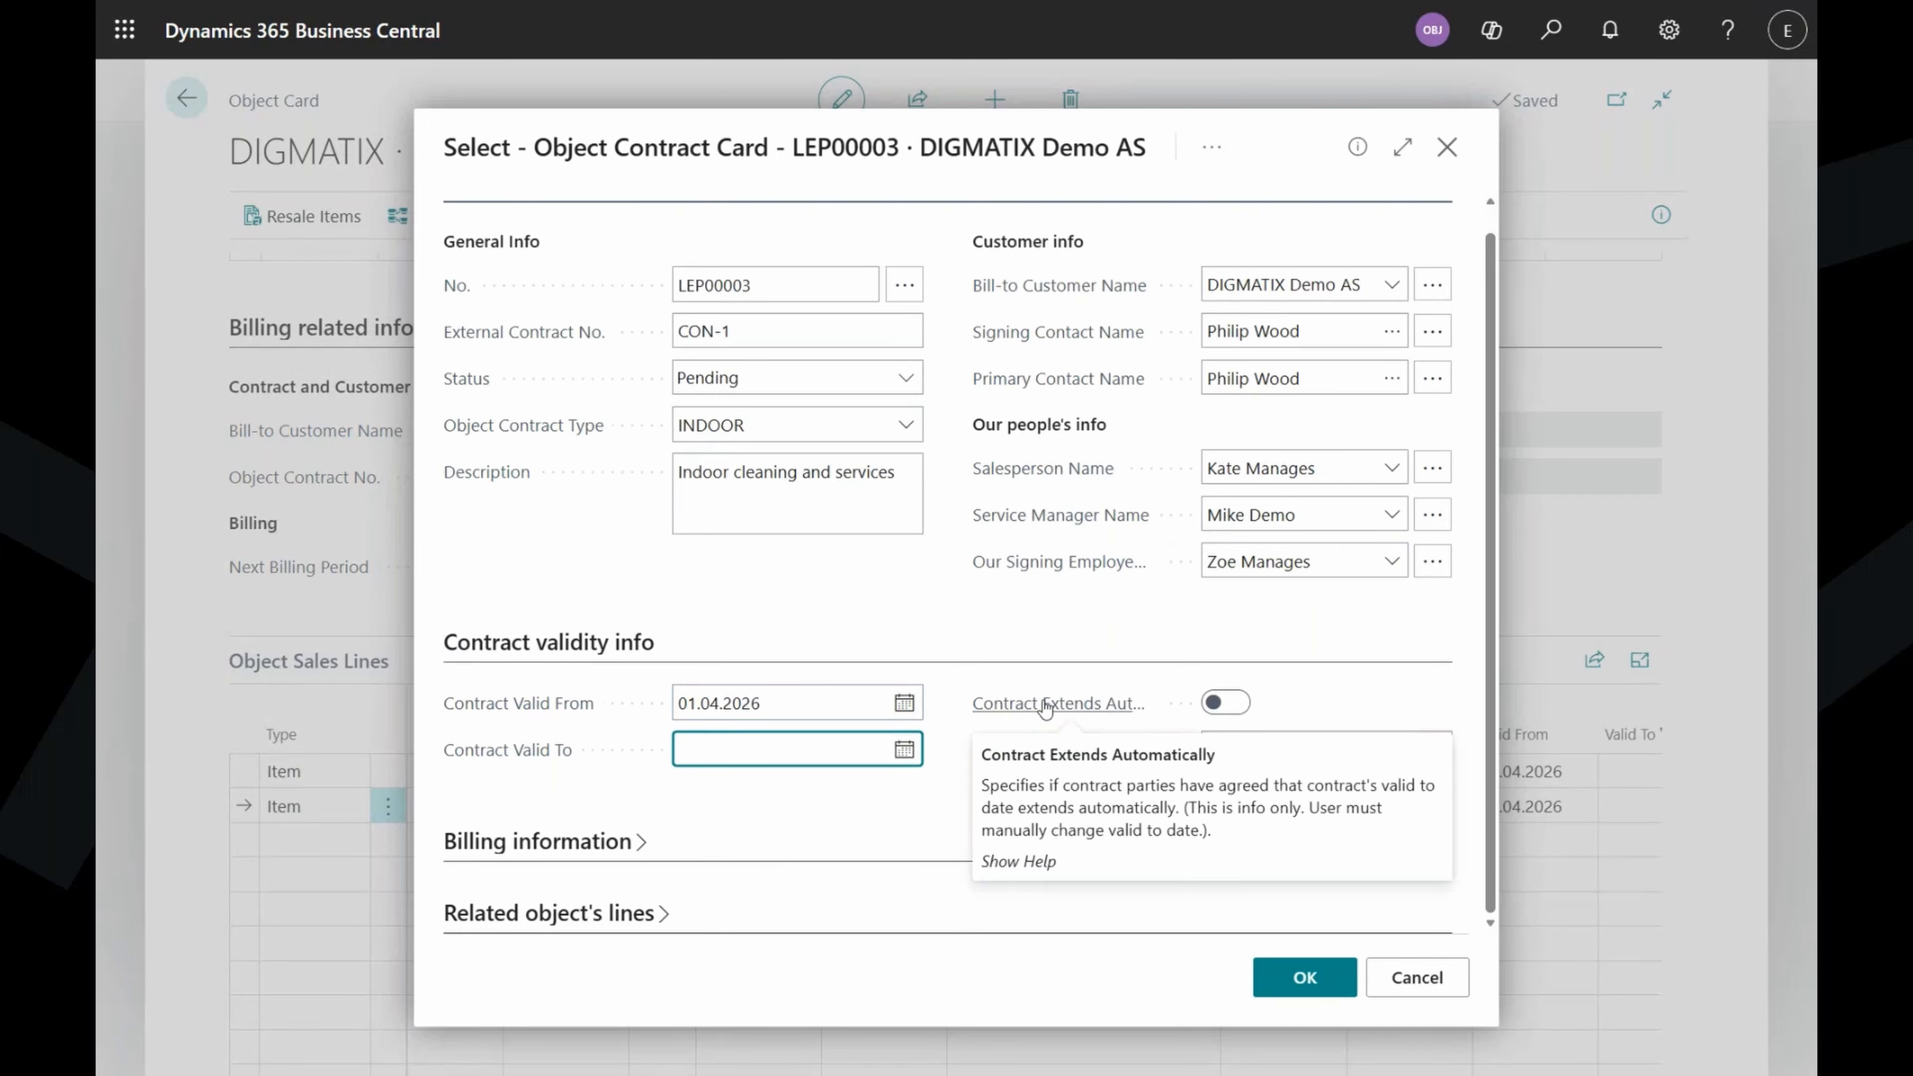
mouse_move(1000, 765)
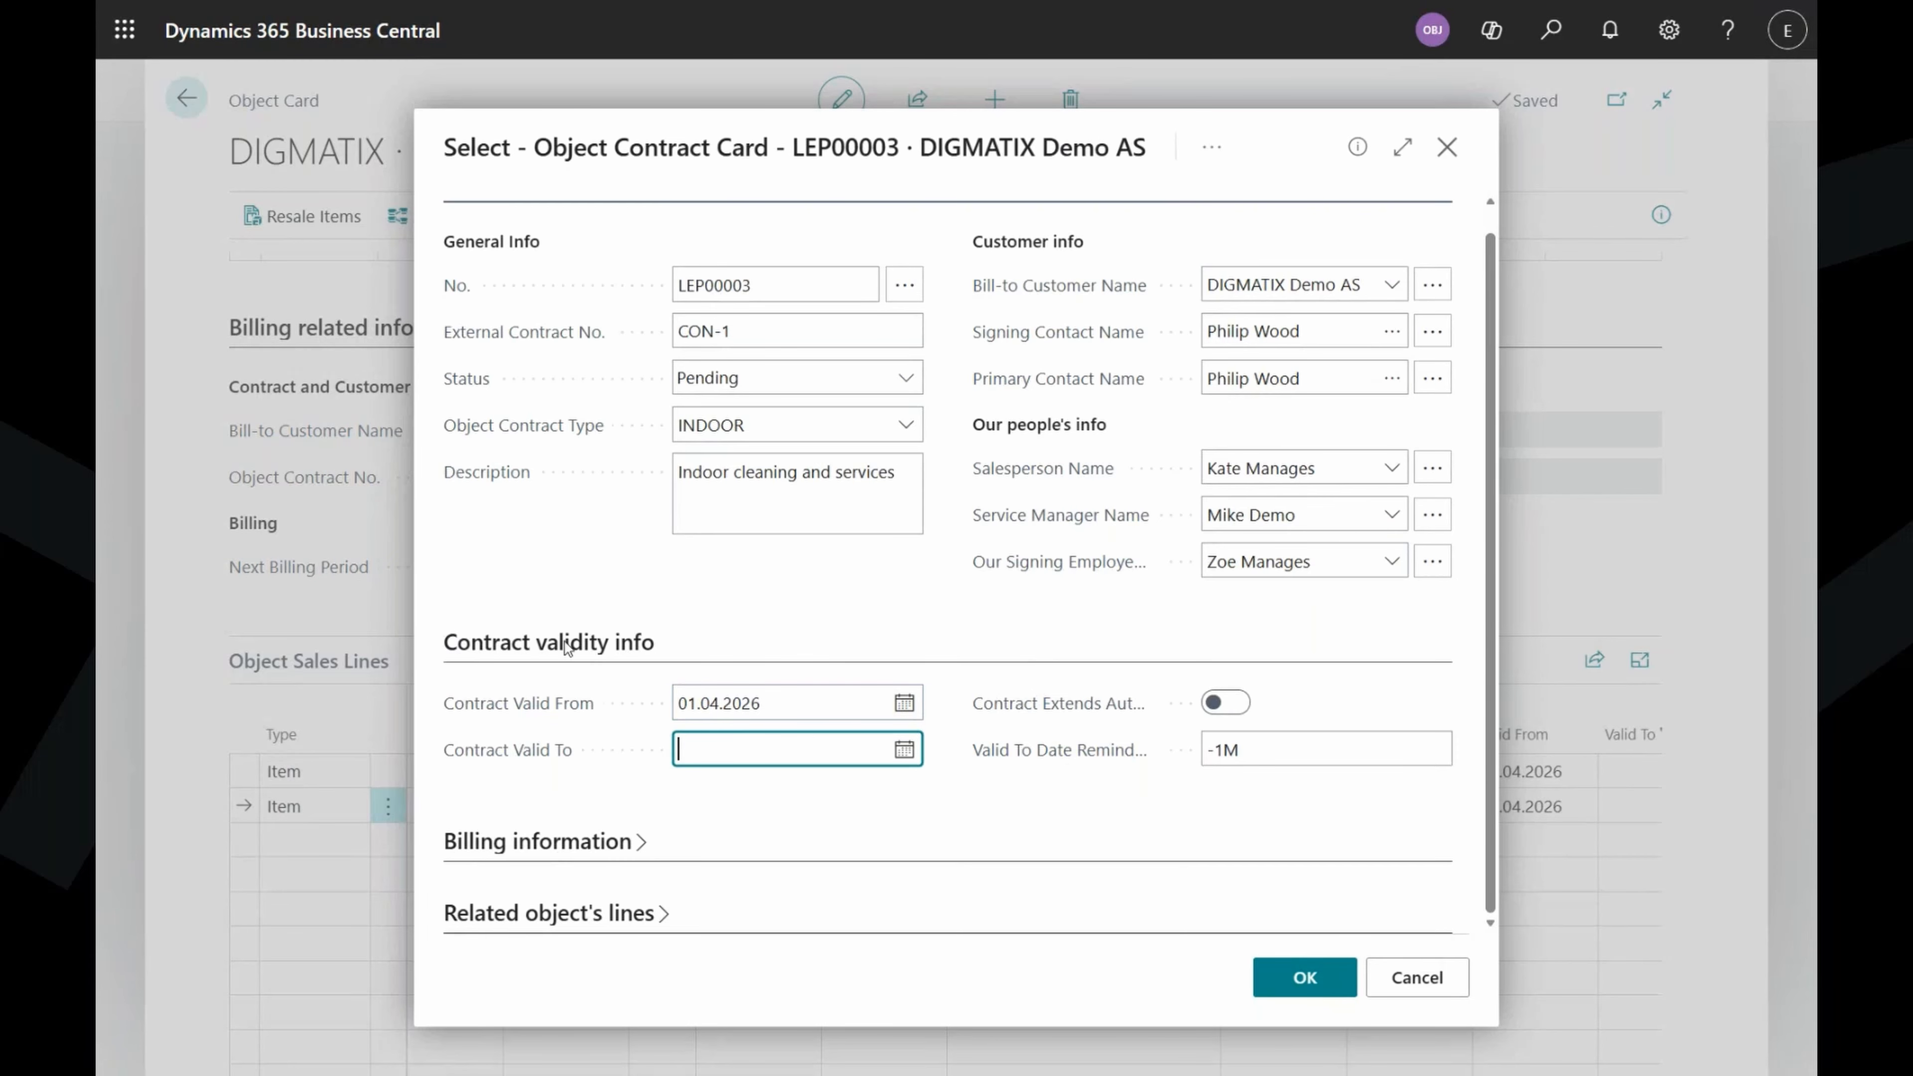
Expand Billing information and choose 21 DAYS as the contract's Payment Terms Code.
left_click(560, 641)
left_click(482, 203)
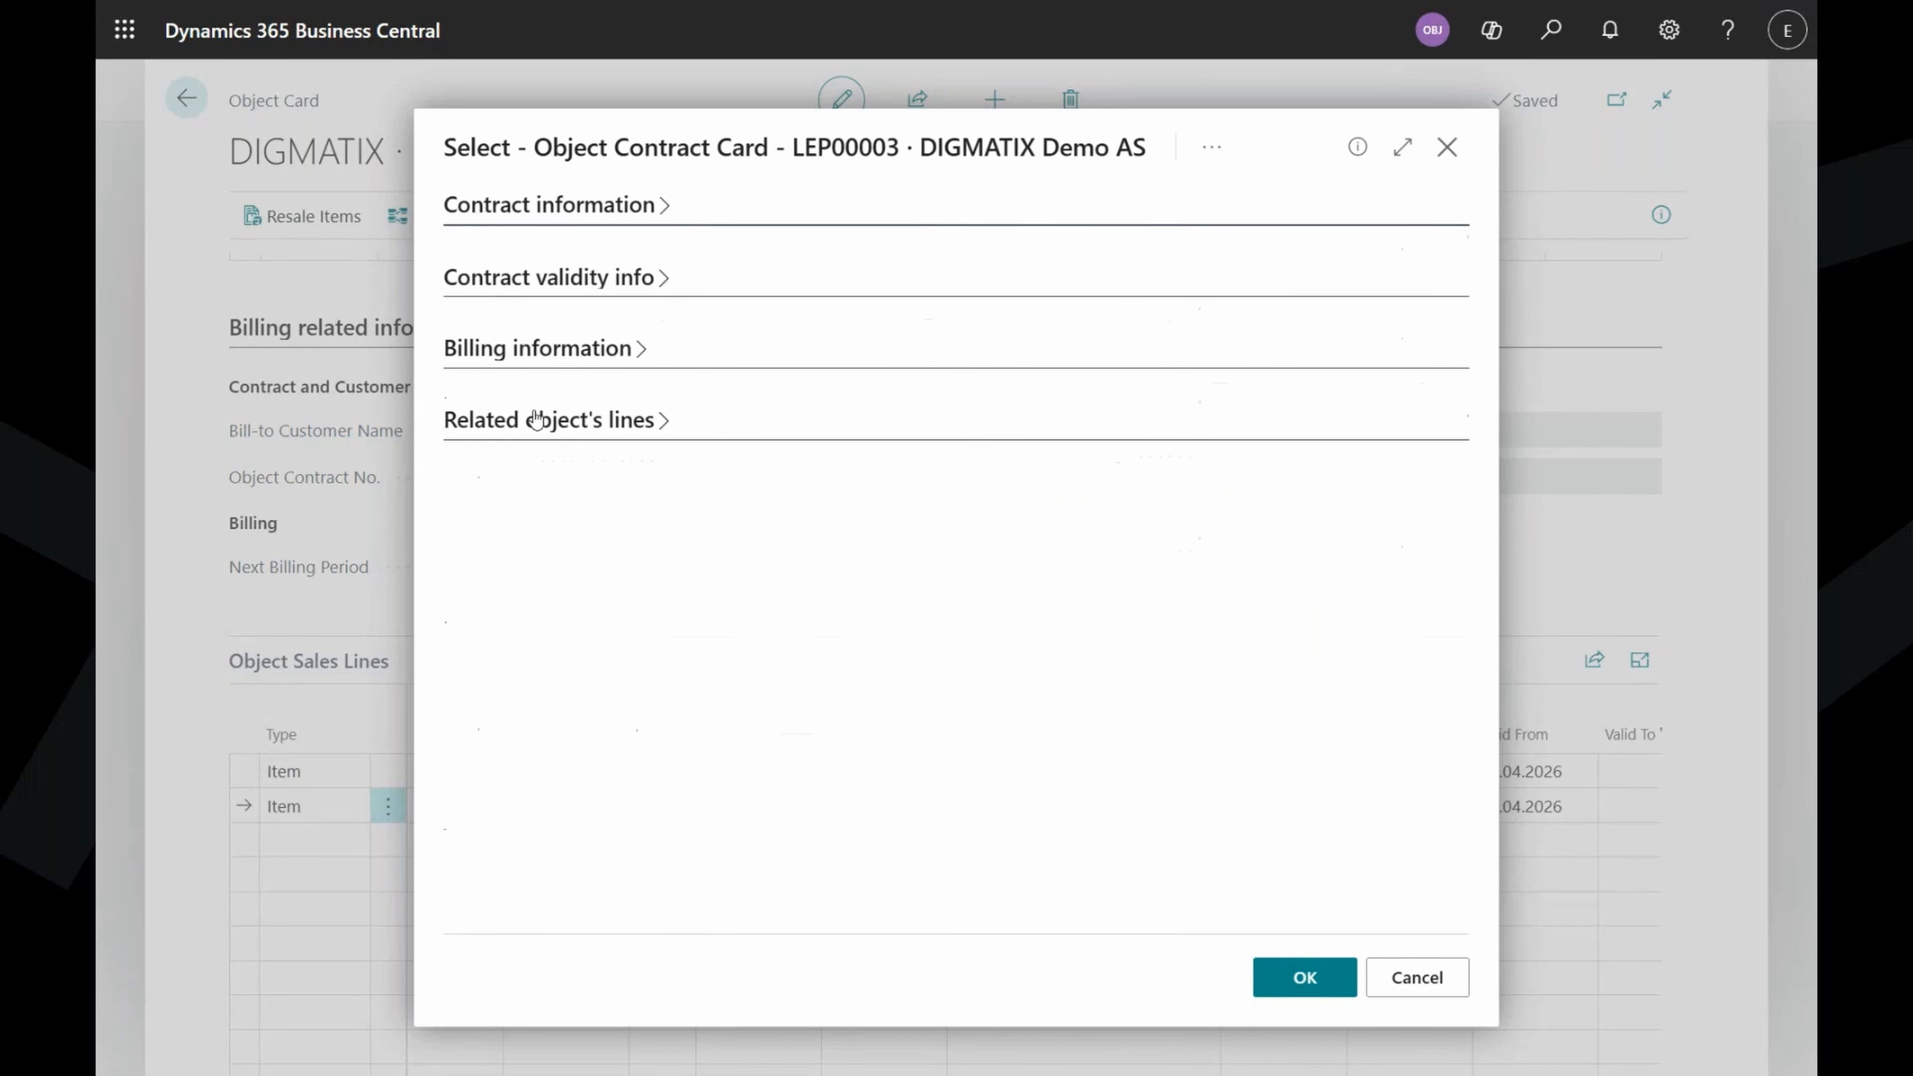
left_click(546, 355)
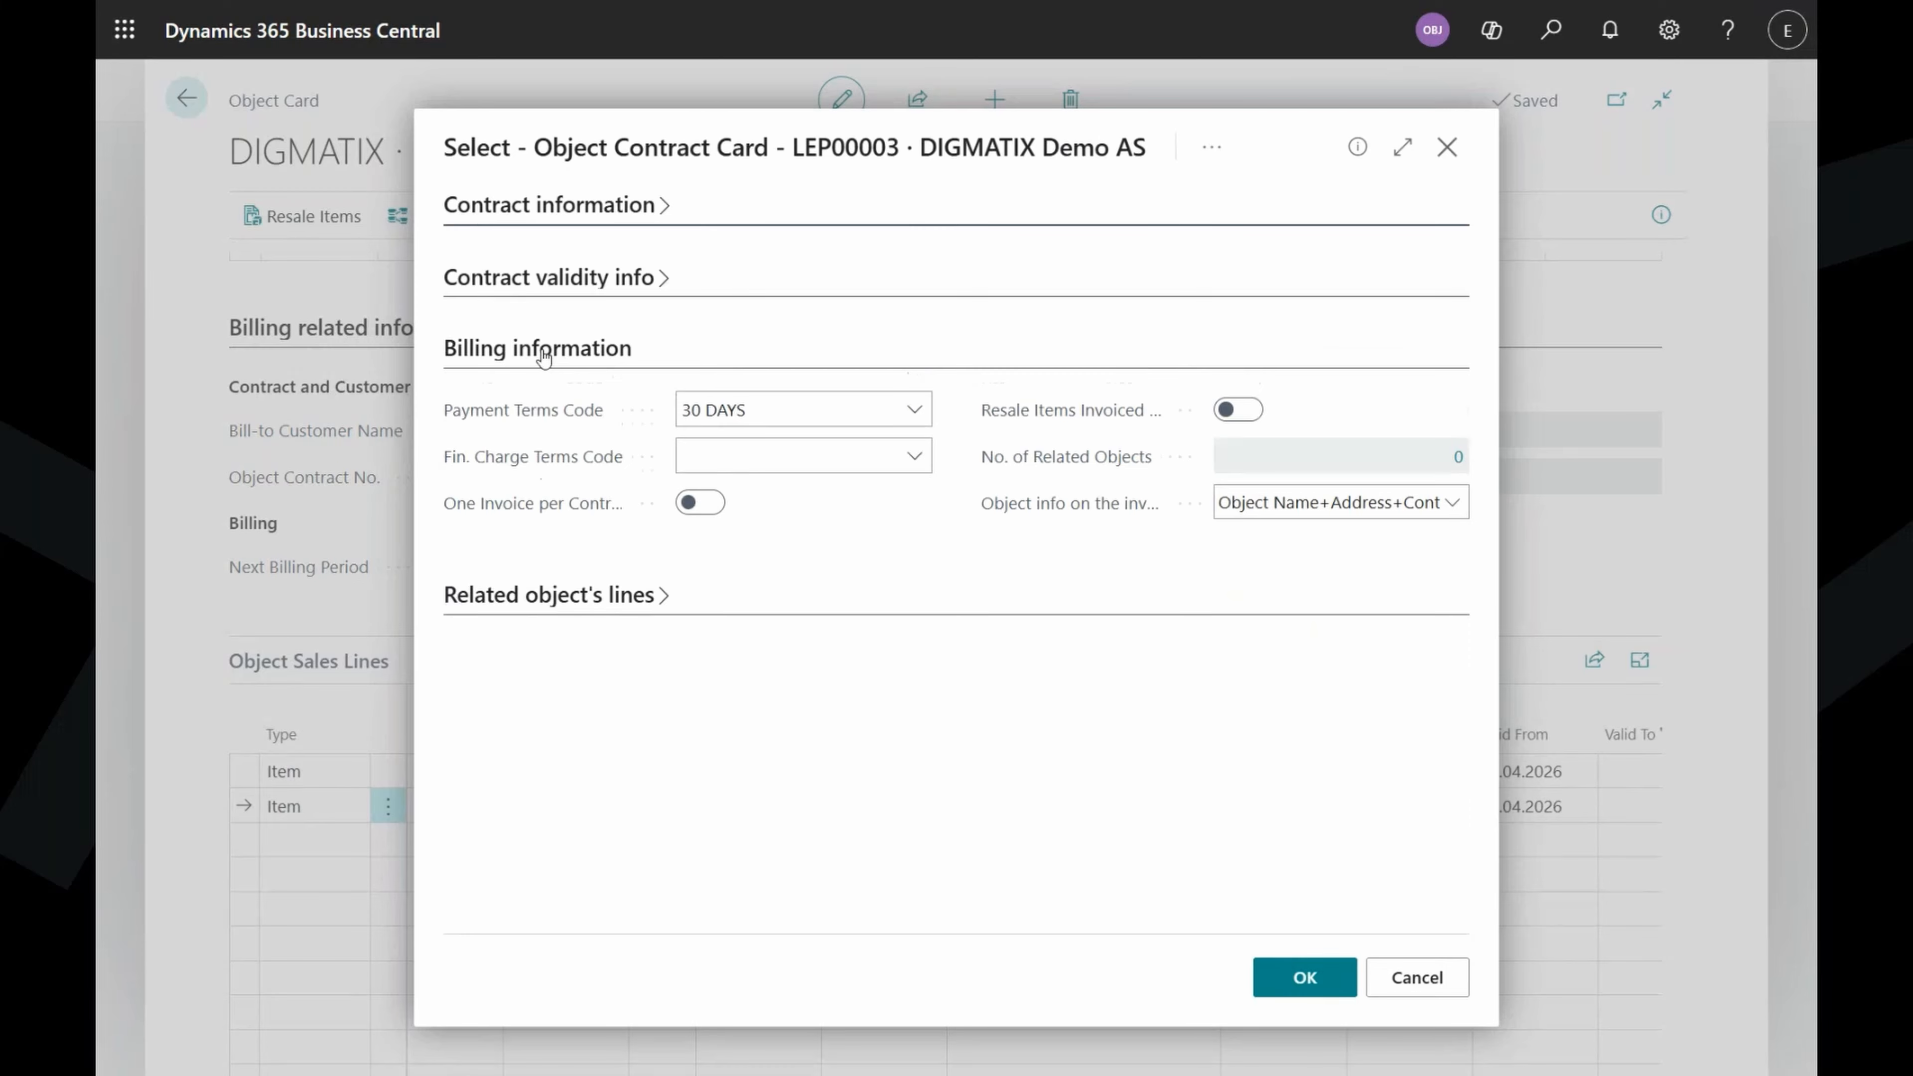
left_click(915, 414)
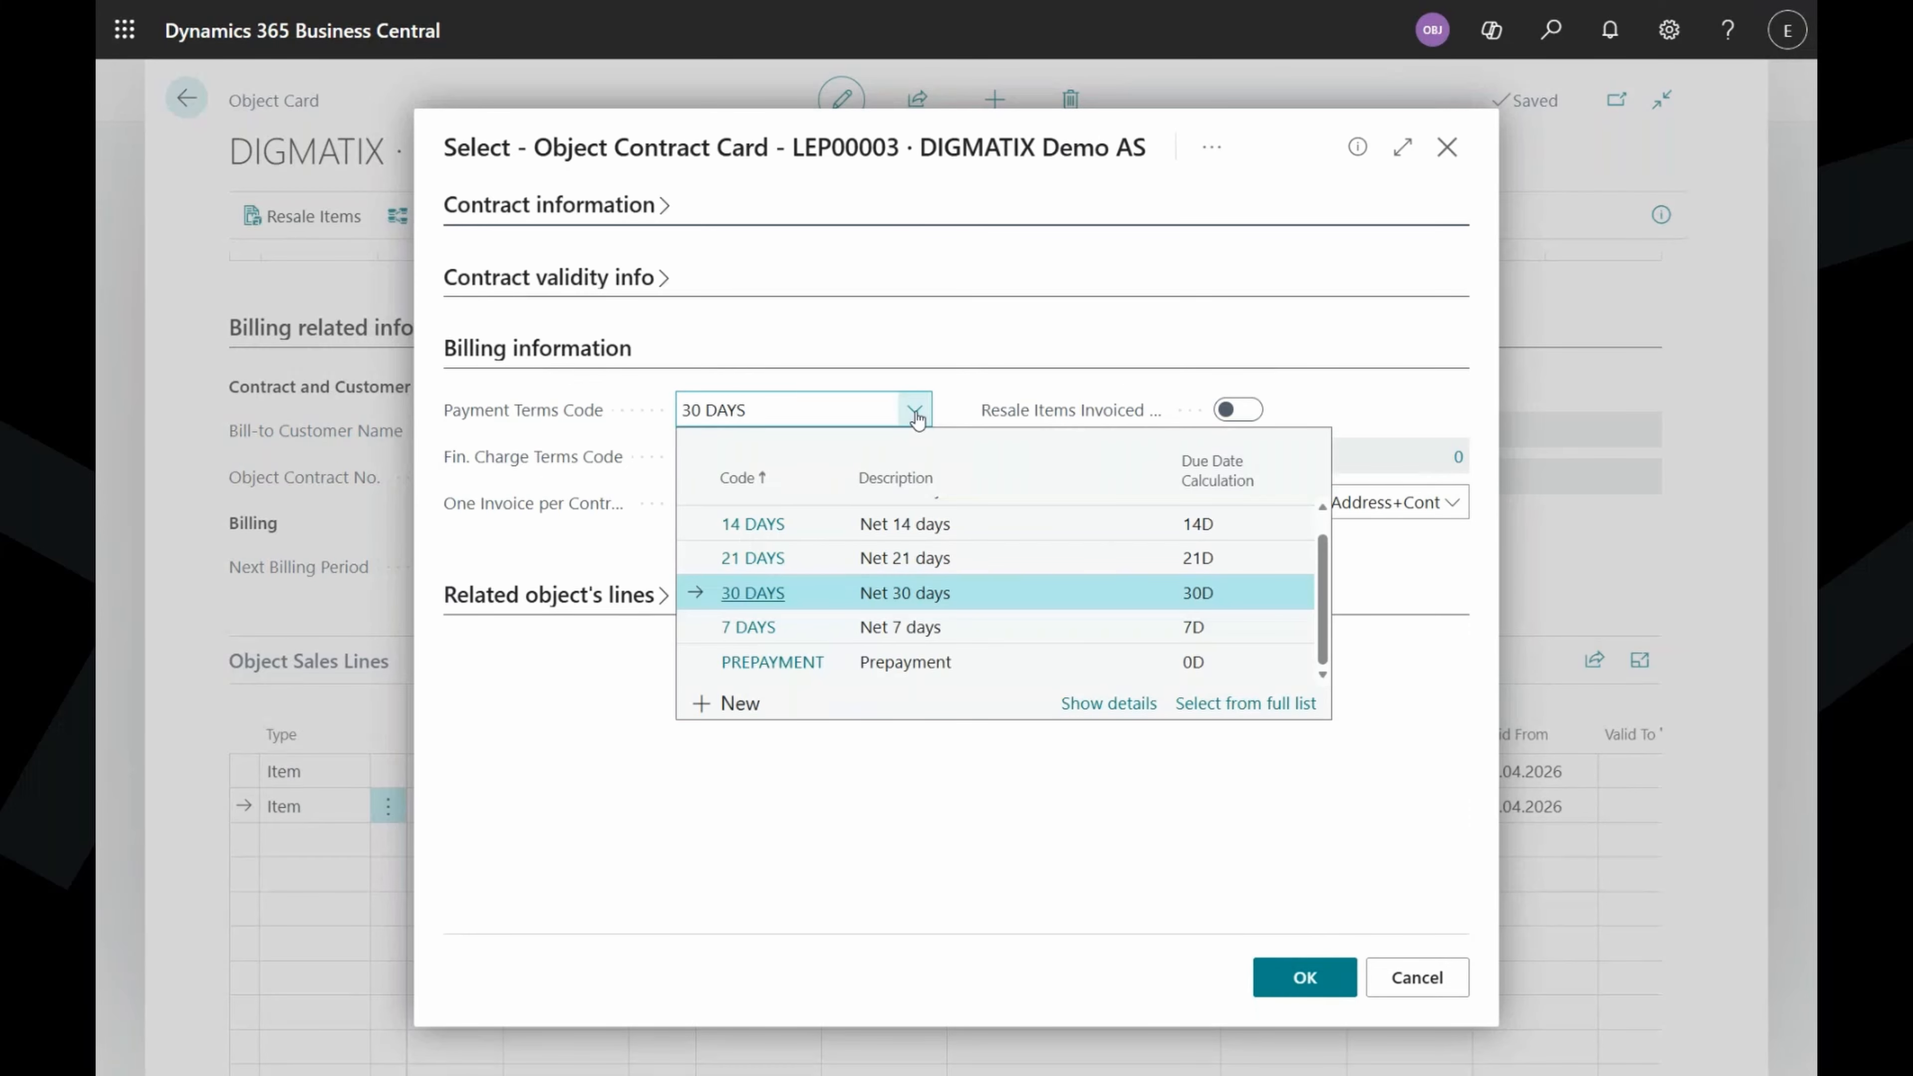
left_click(1008, 562)
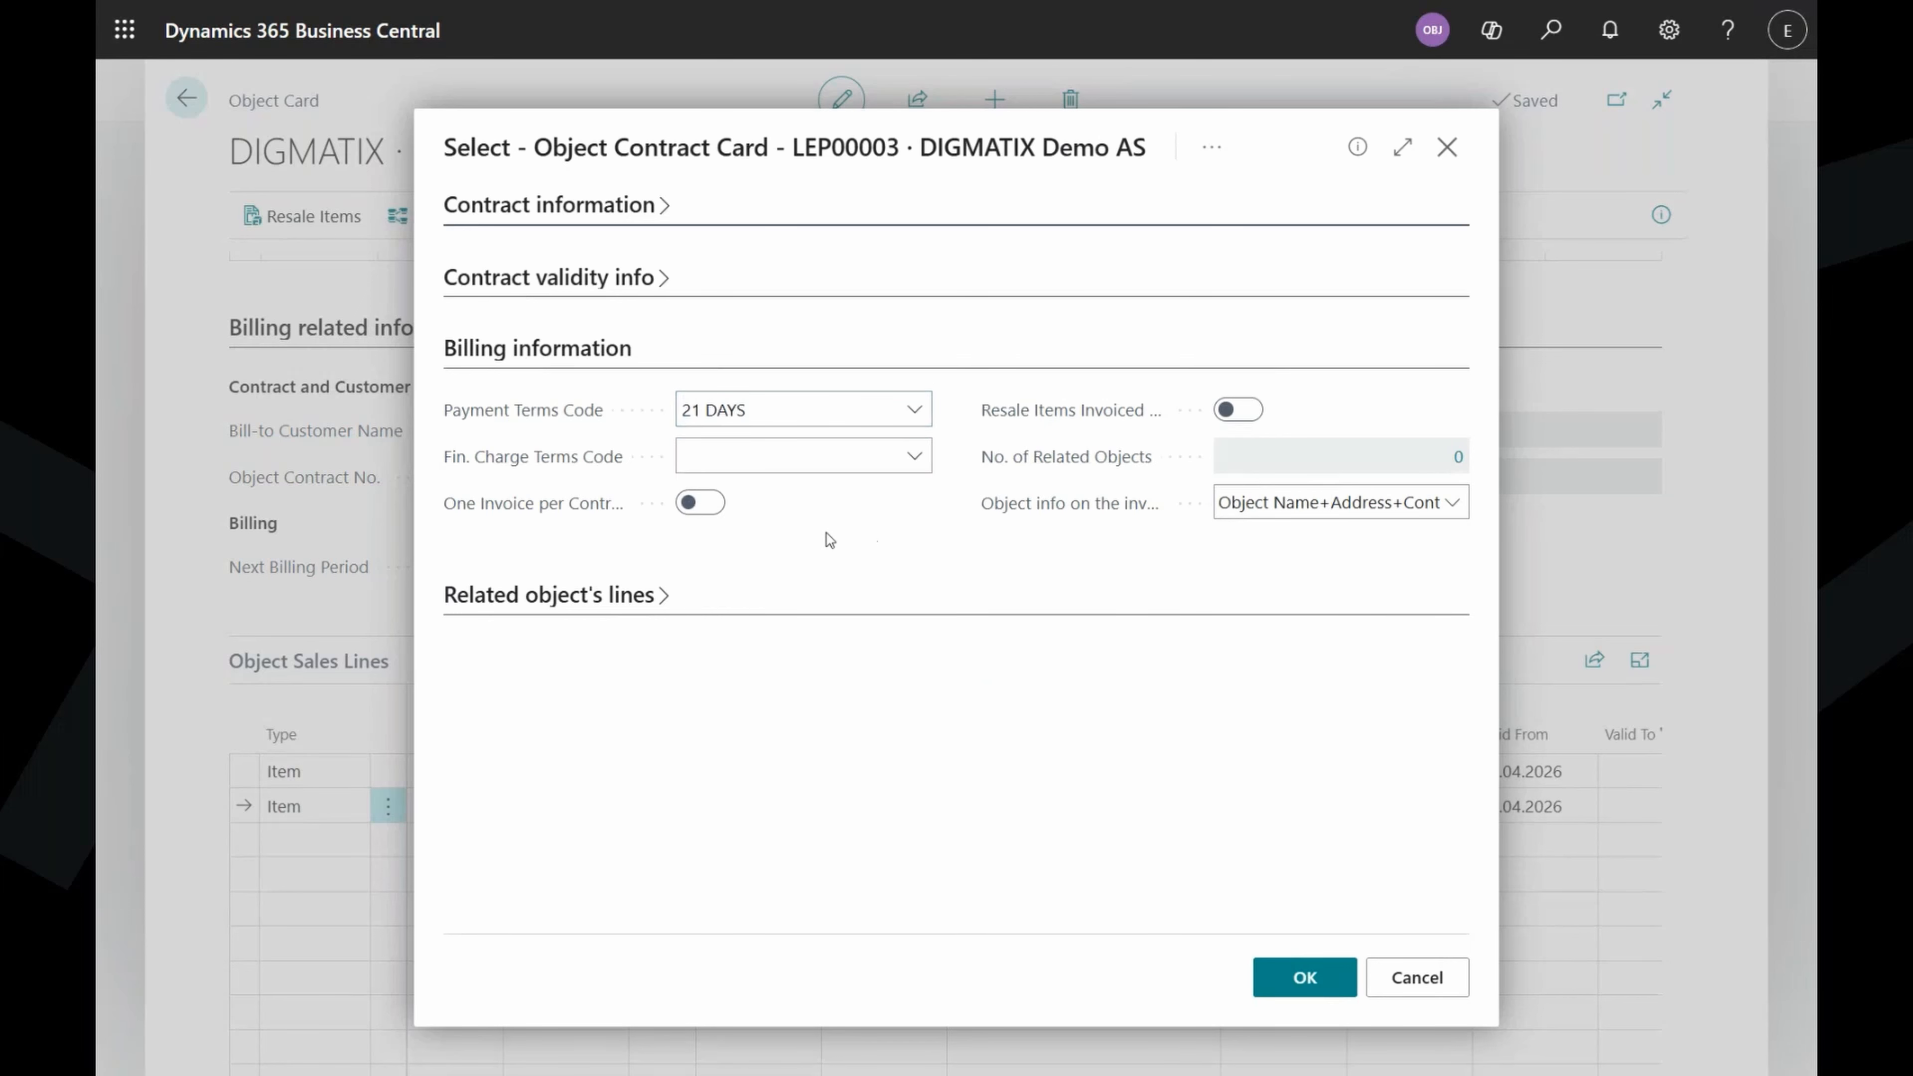
Maximize the contract dialog, keeping Resale Items Invoiced Separately off and object info unchanged.
left_click(1403, 147)
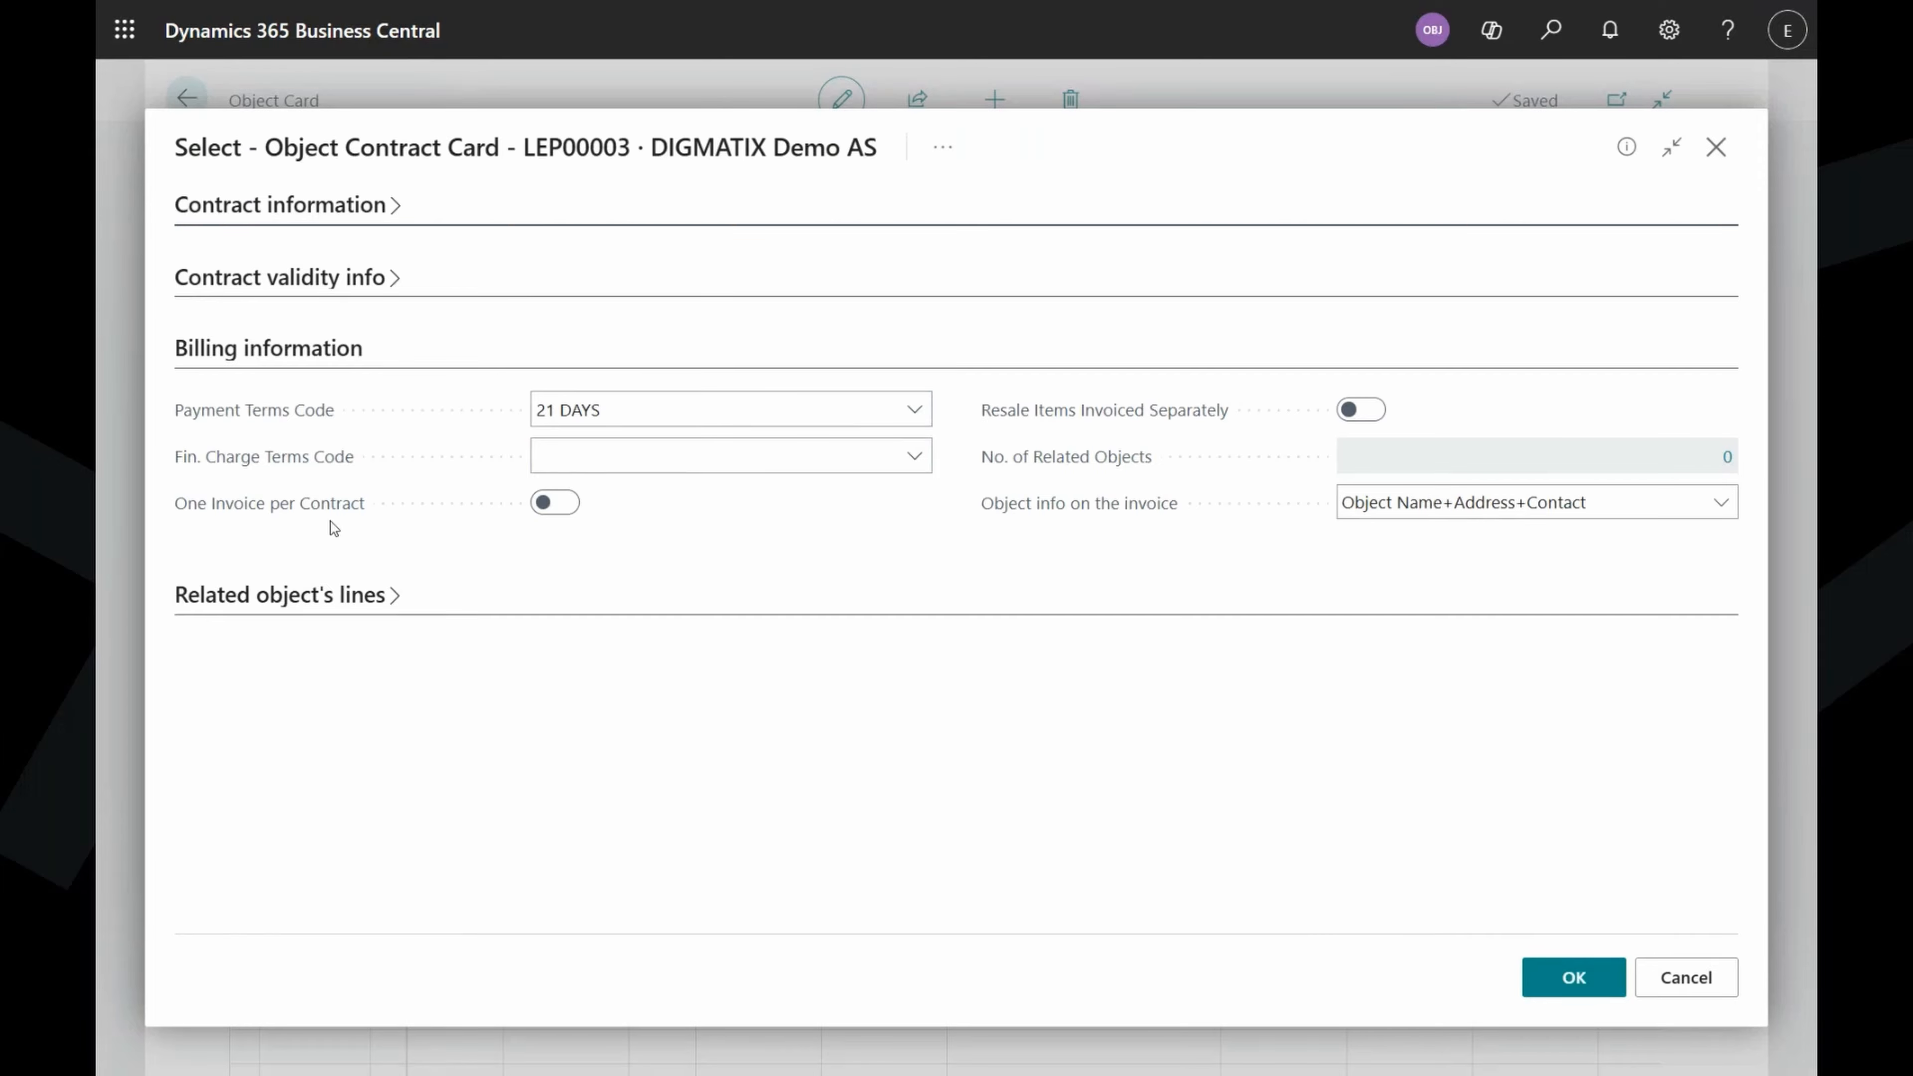
mouse_move(315, 515)
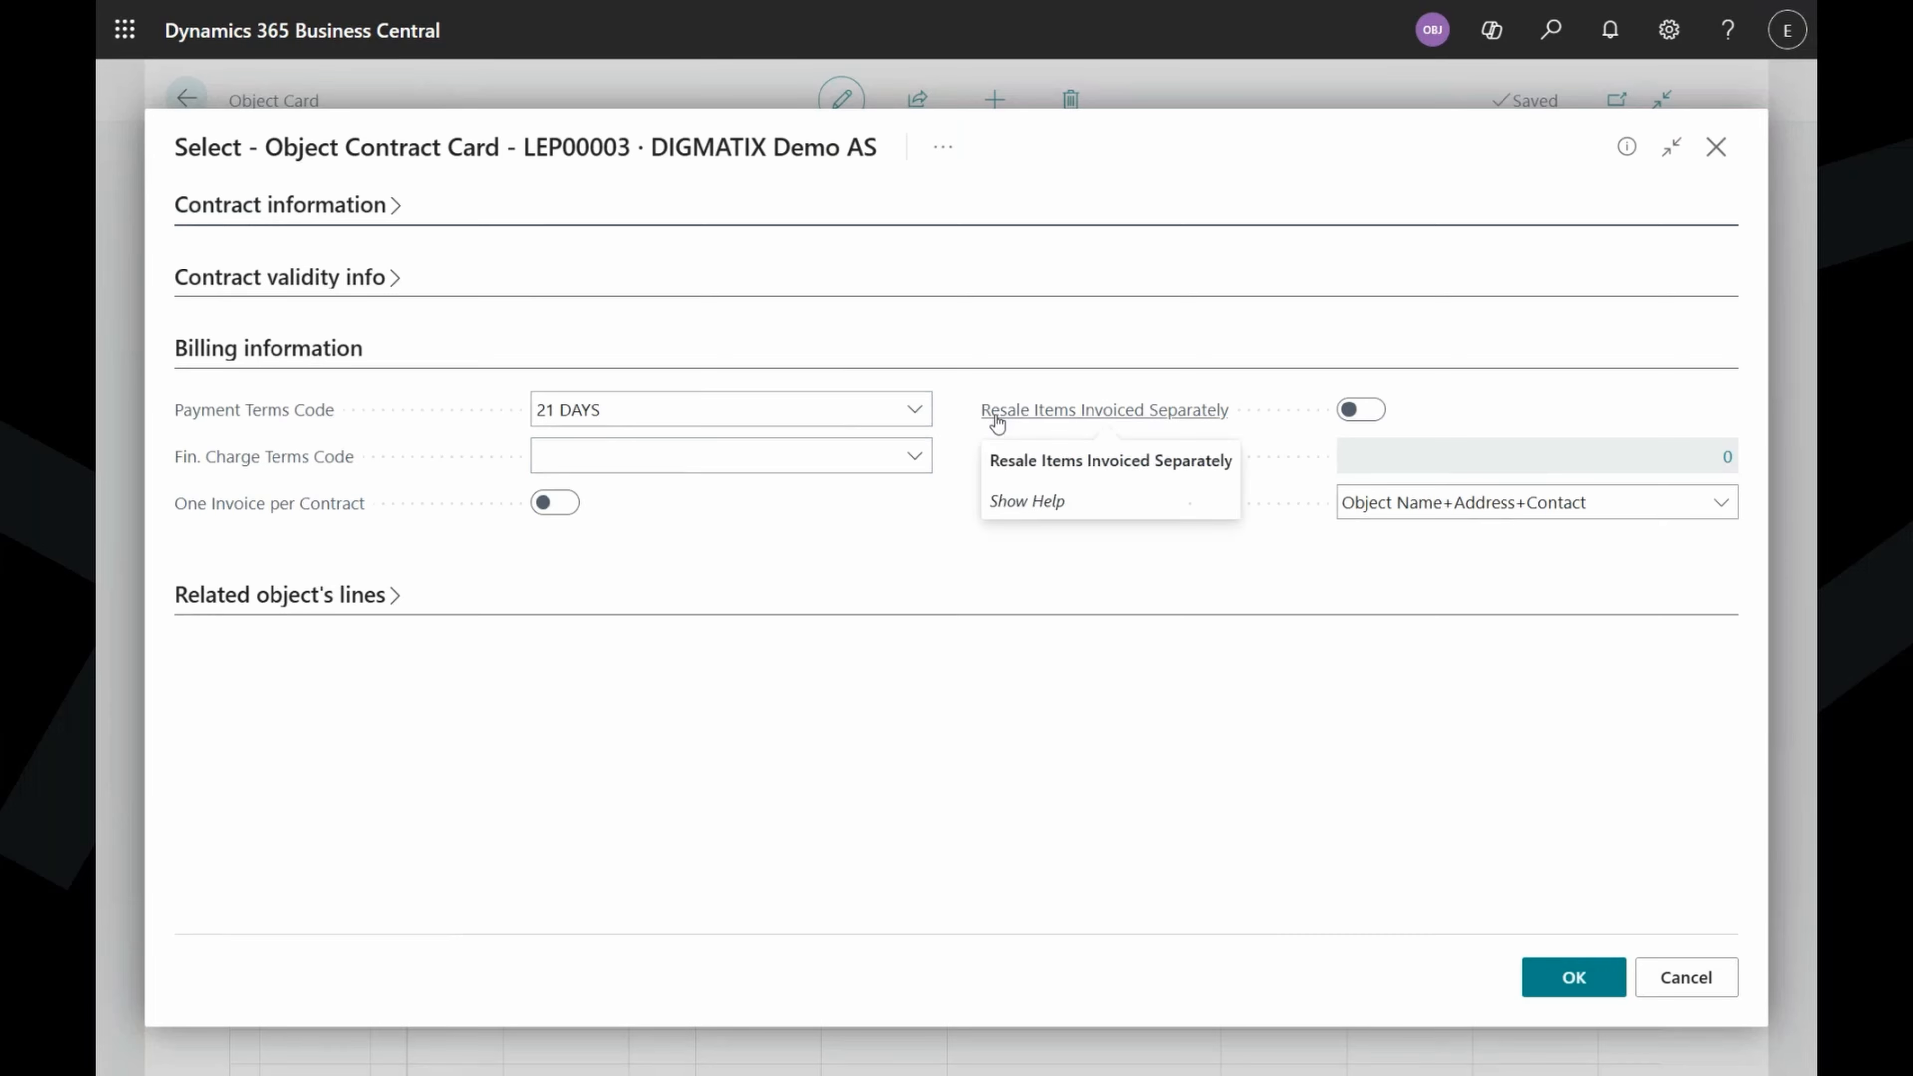
left_click(1350, 413)
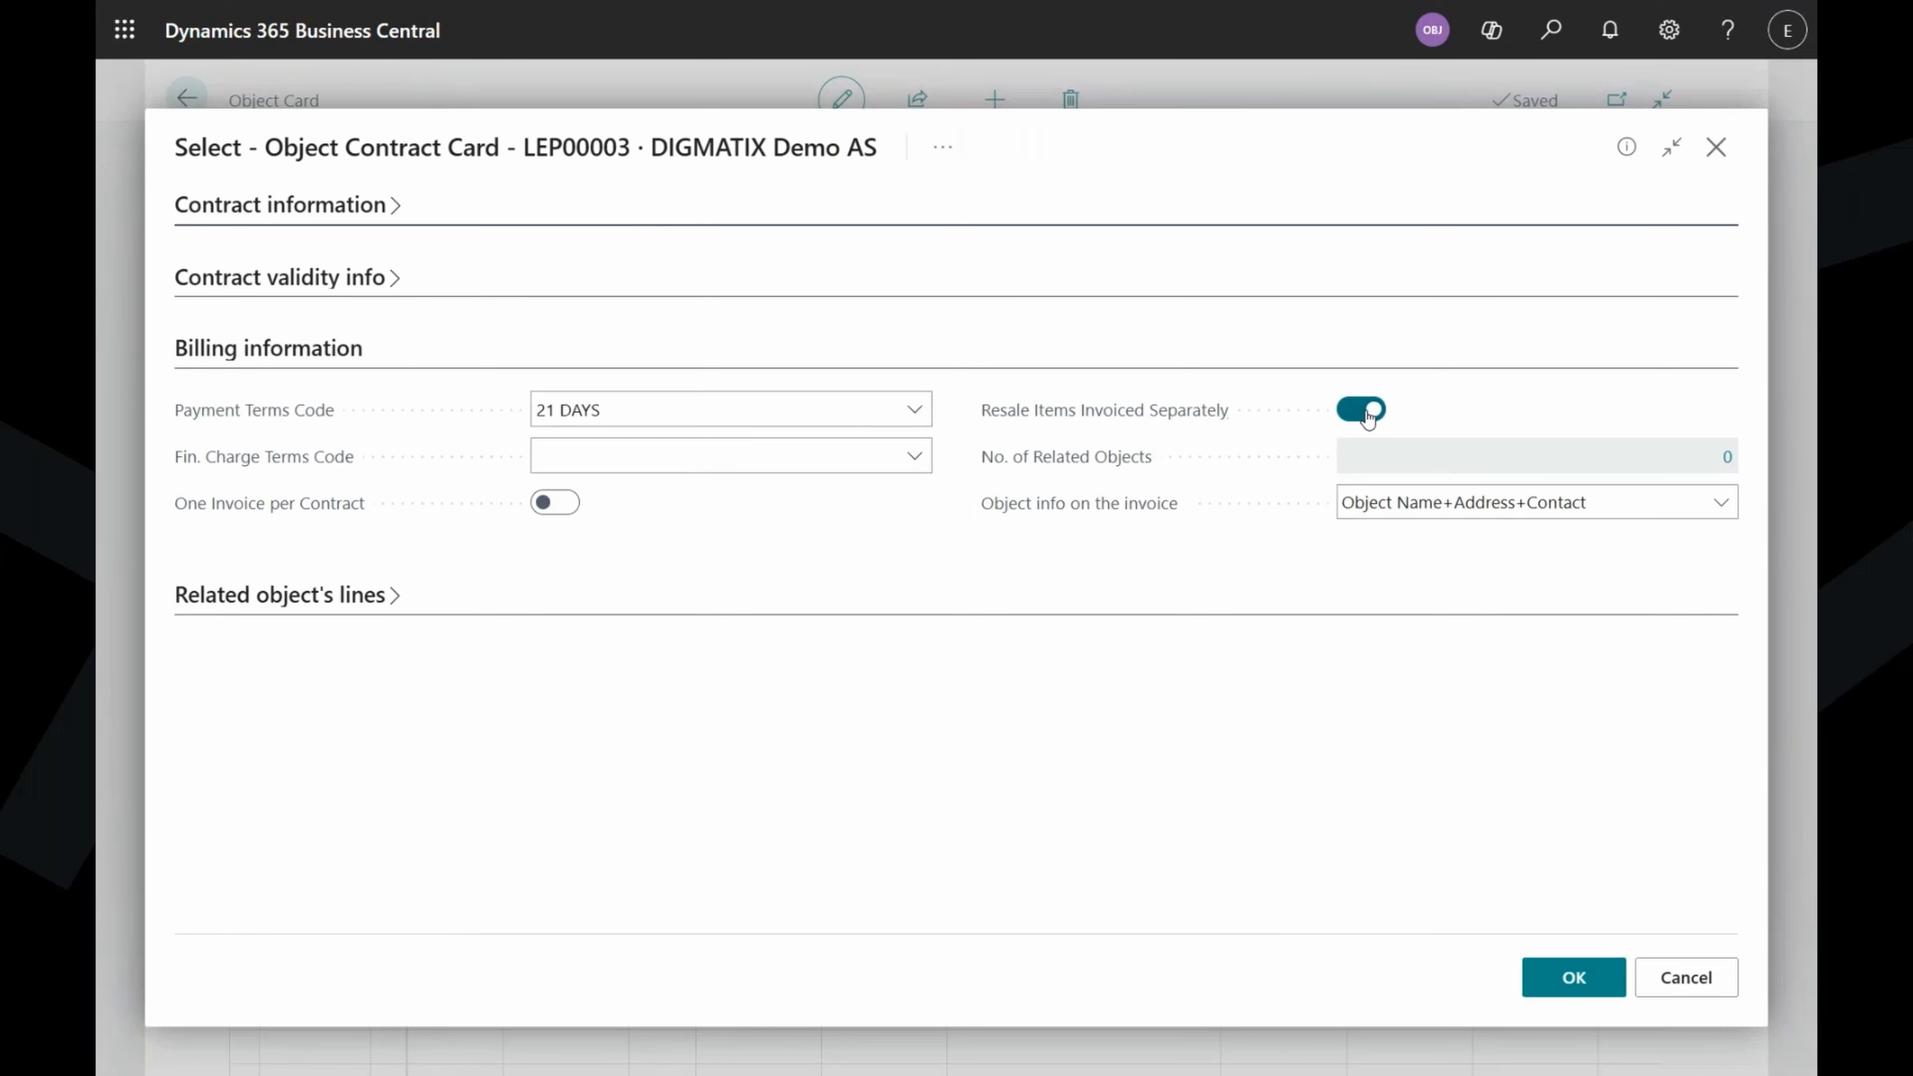
left_click(1360, 411)
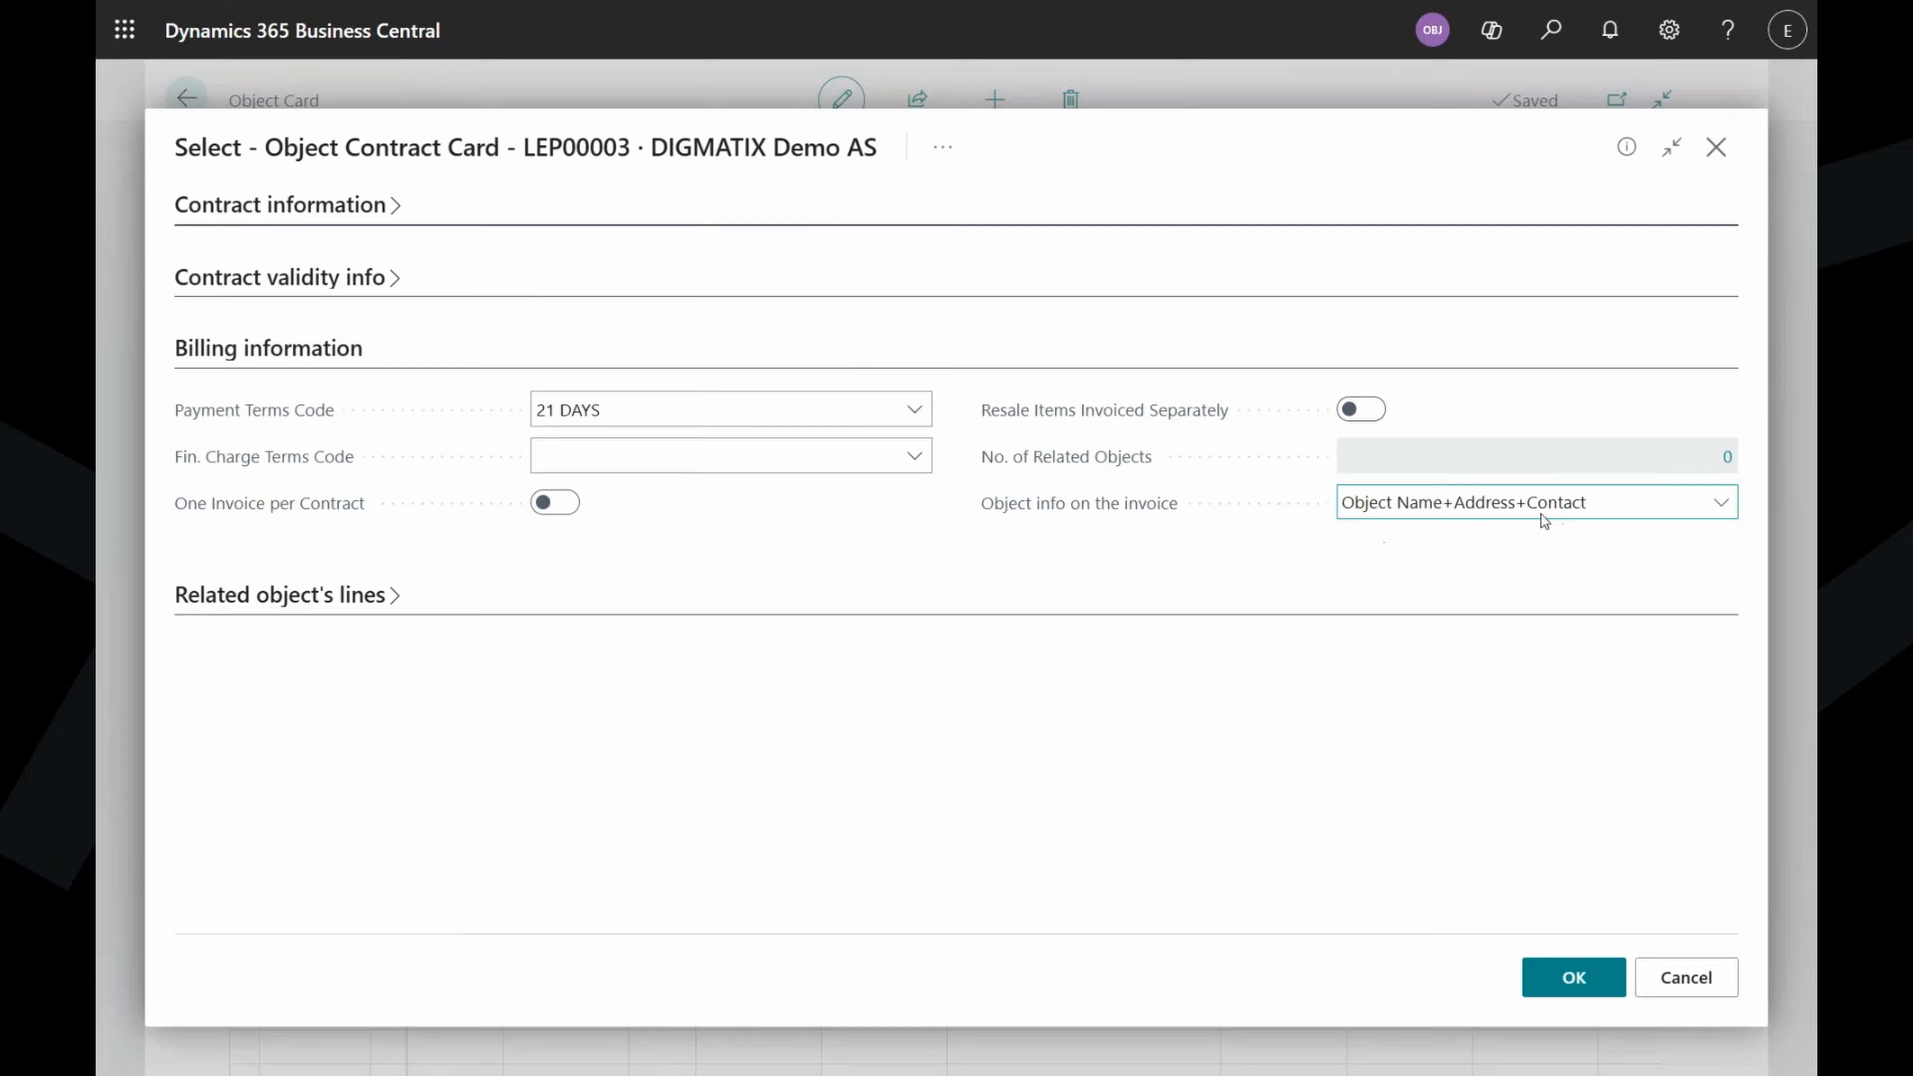
left_click(1636, 513)
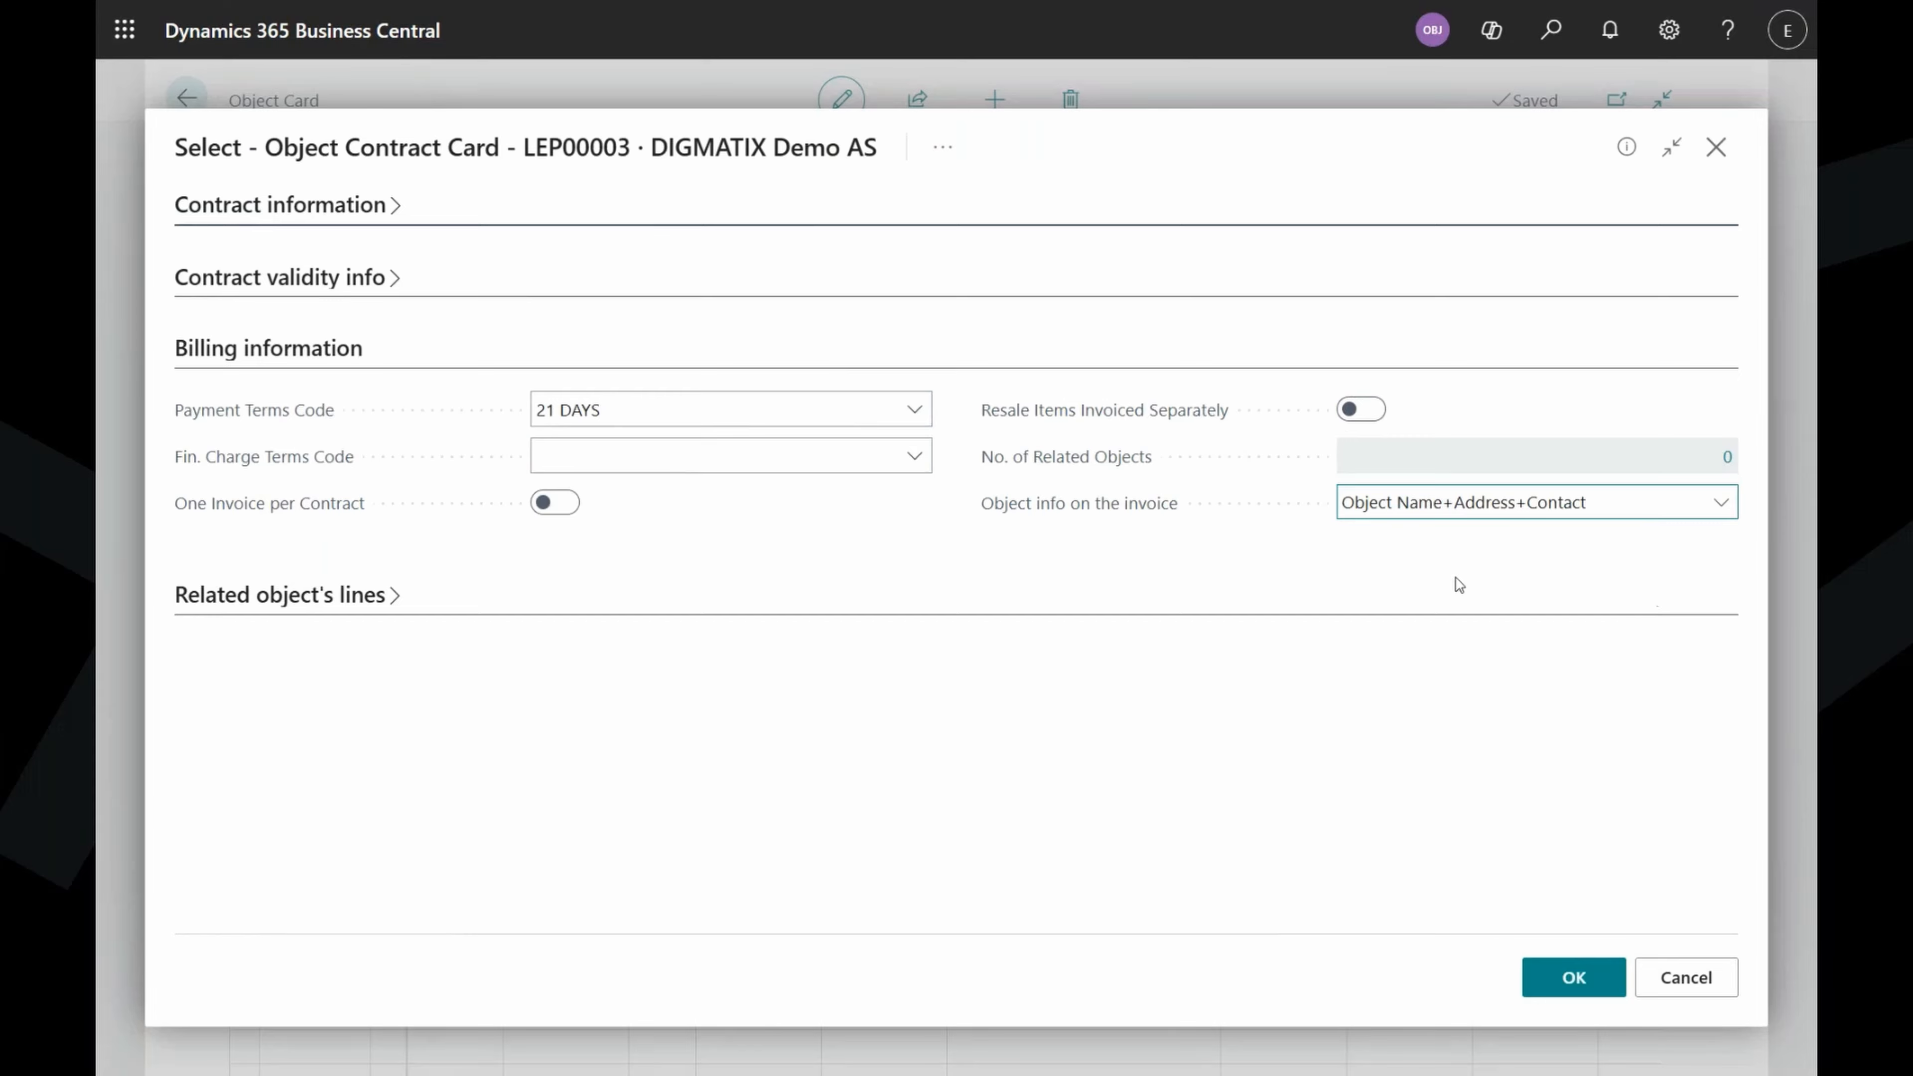
left_click(1087, 563)
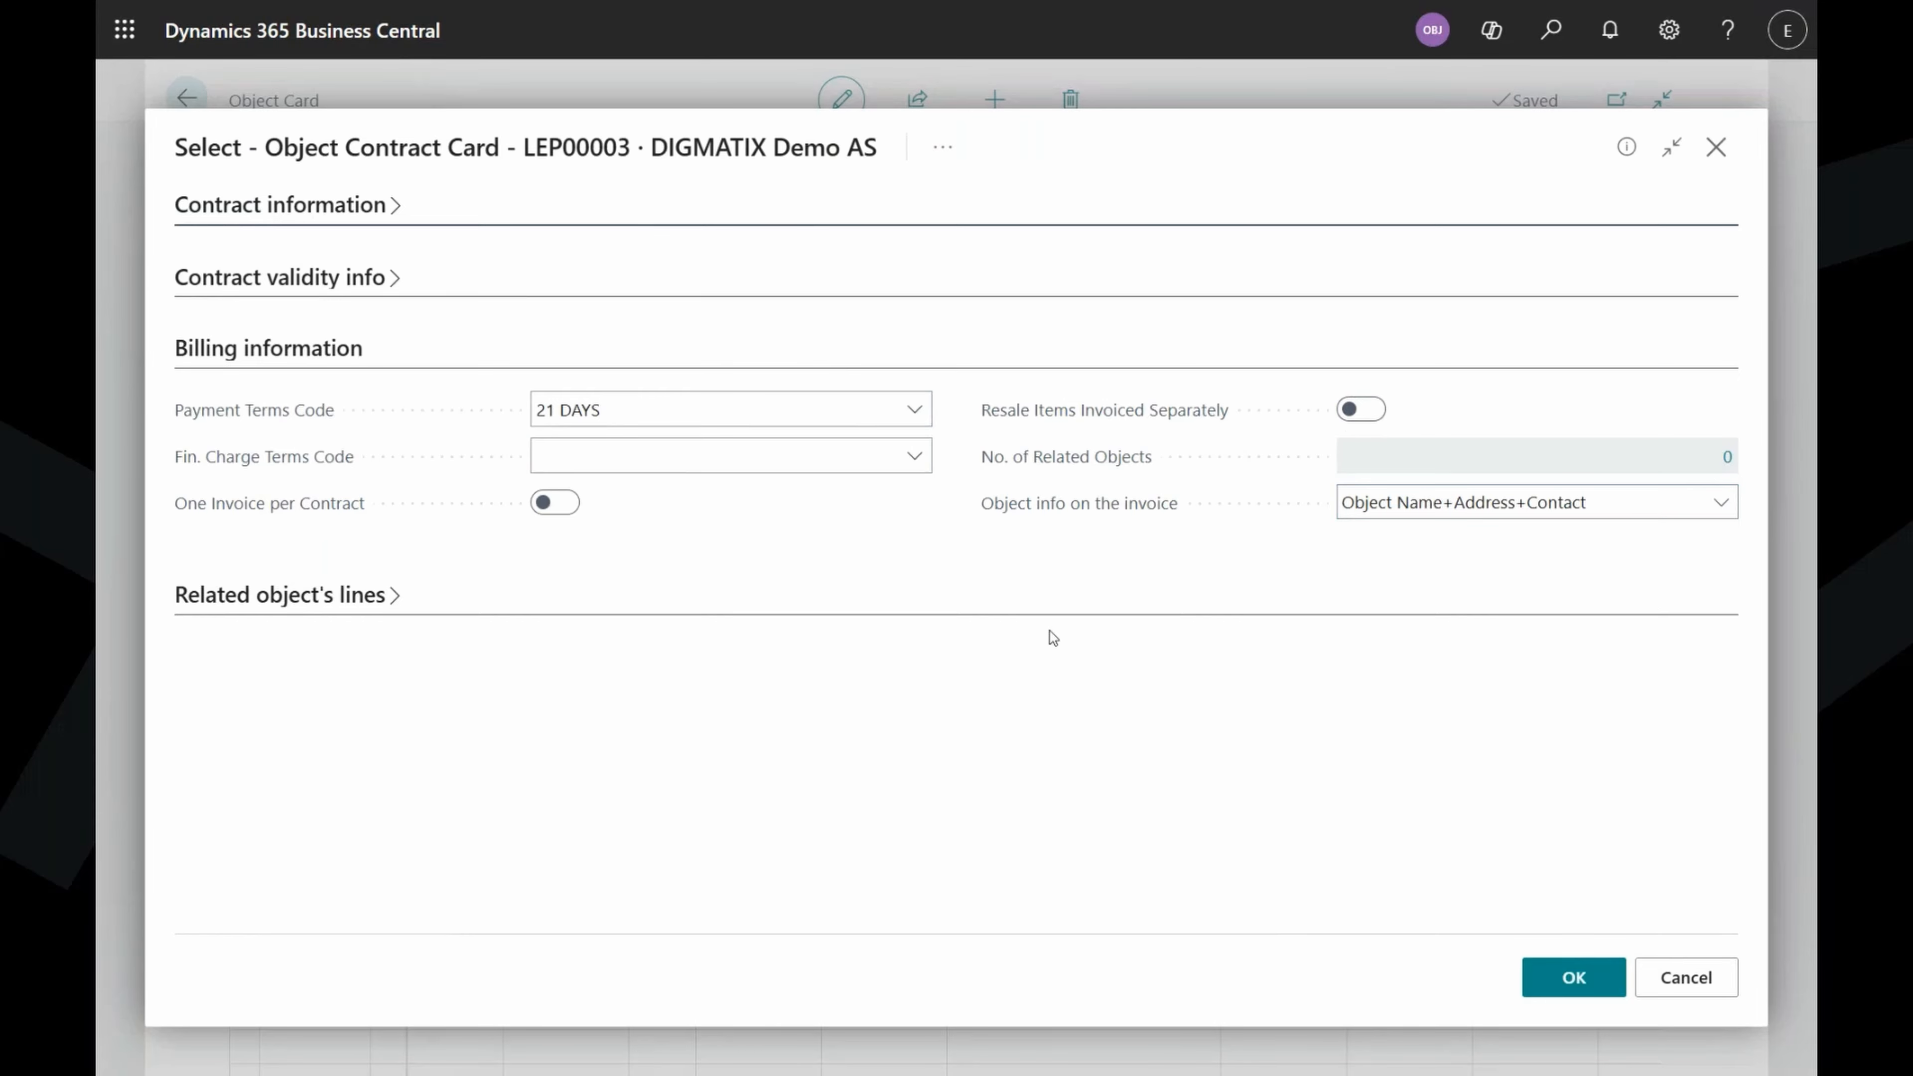
left_click(1569, 980)
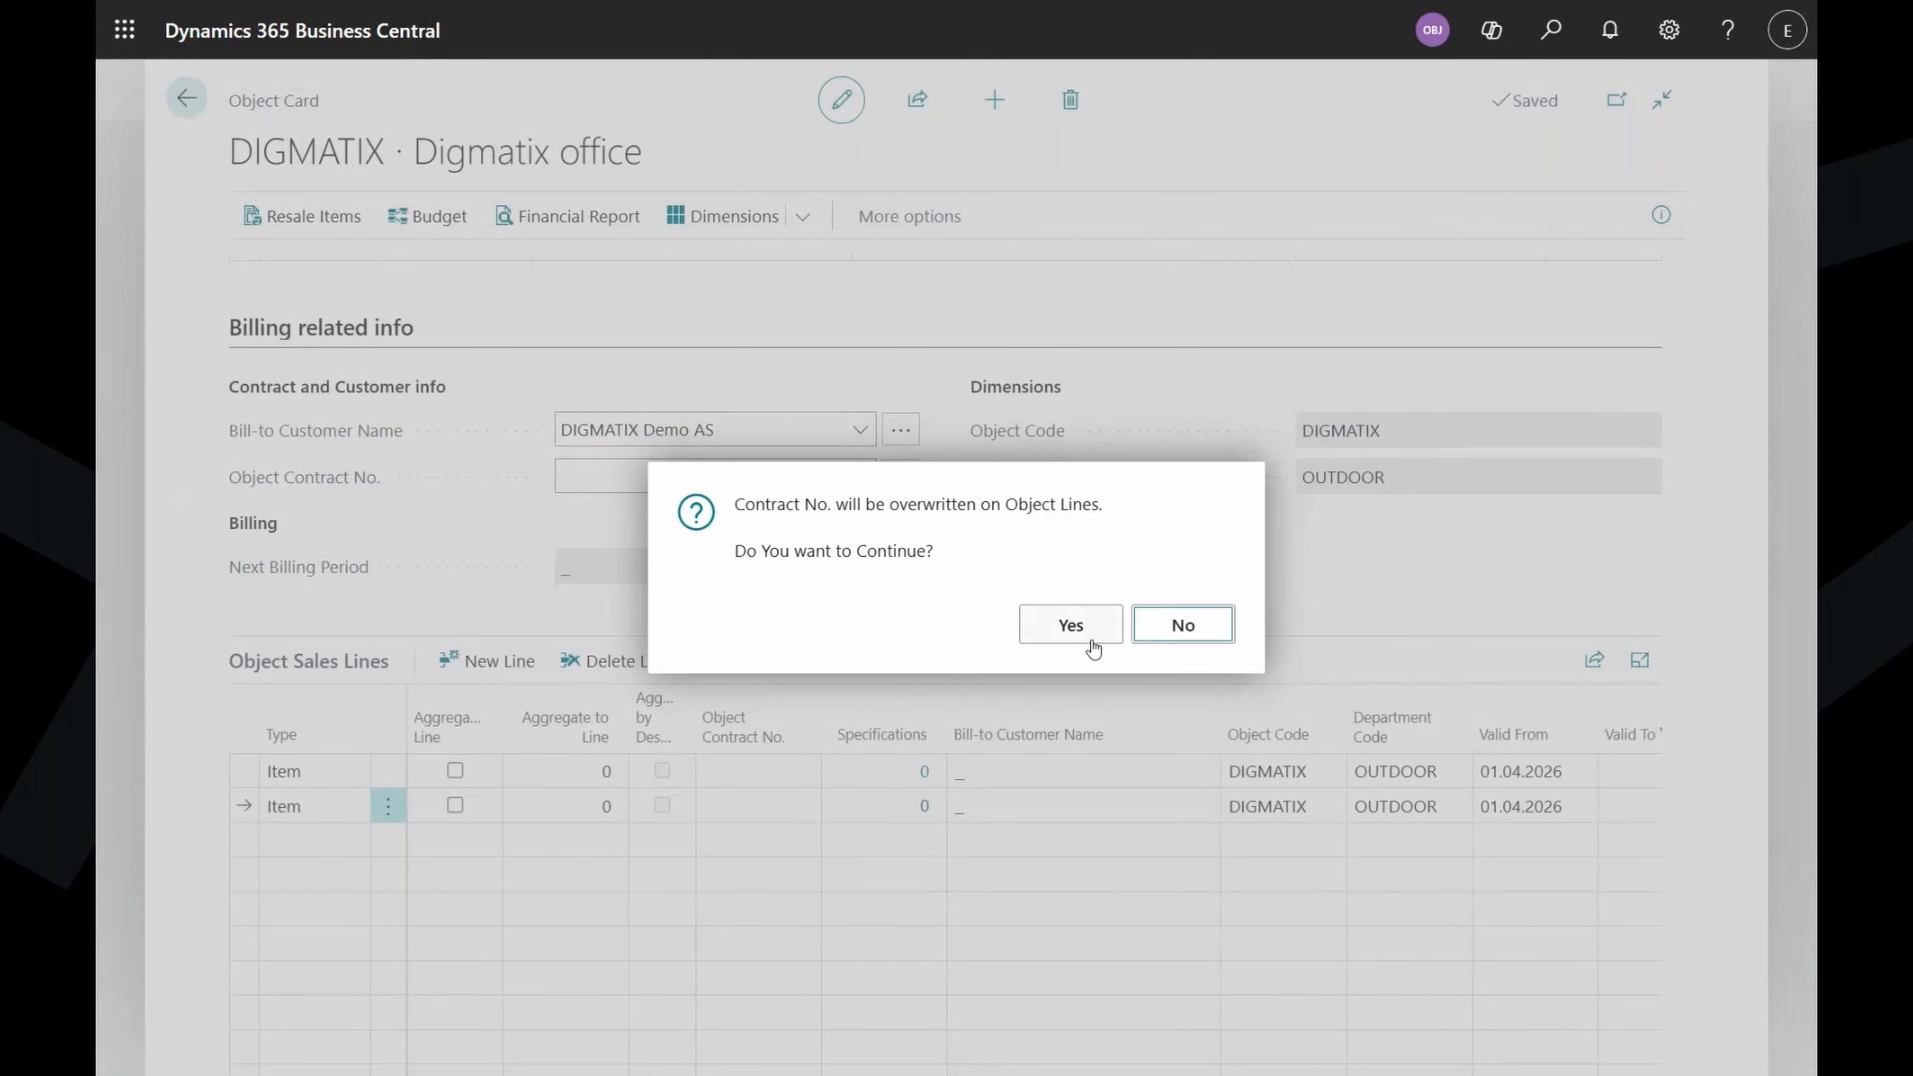
left_click(1062, 625)
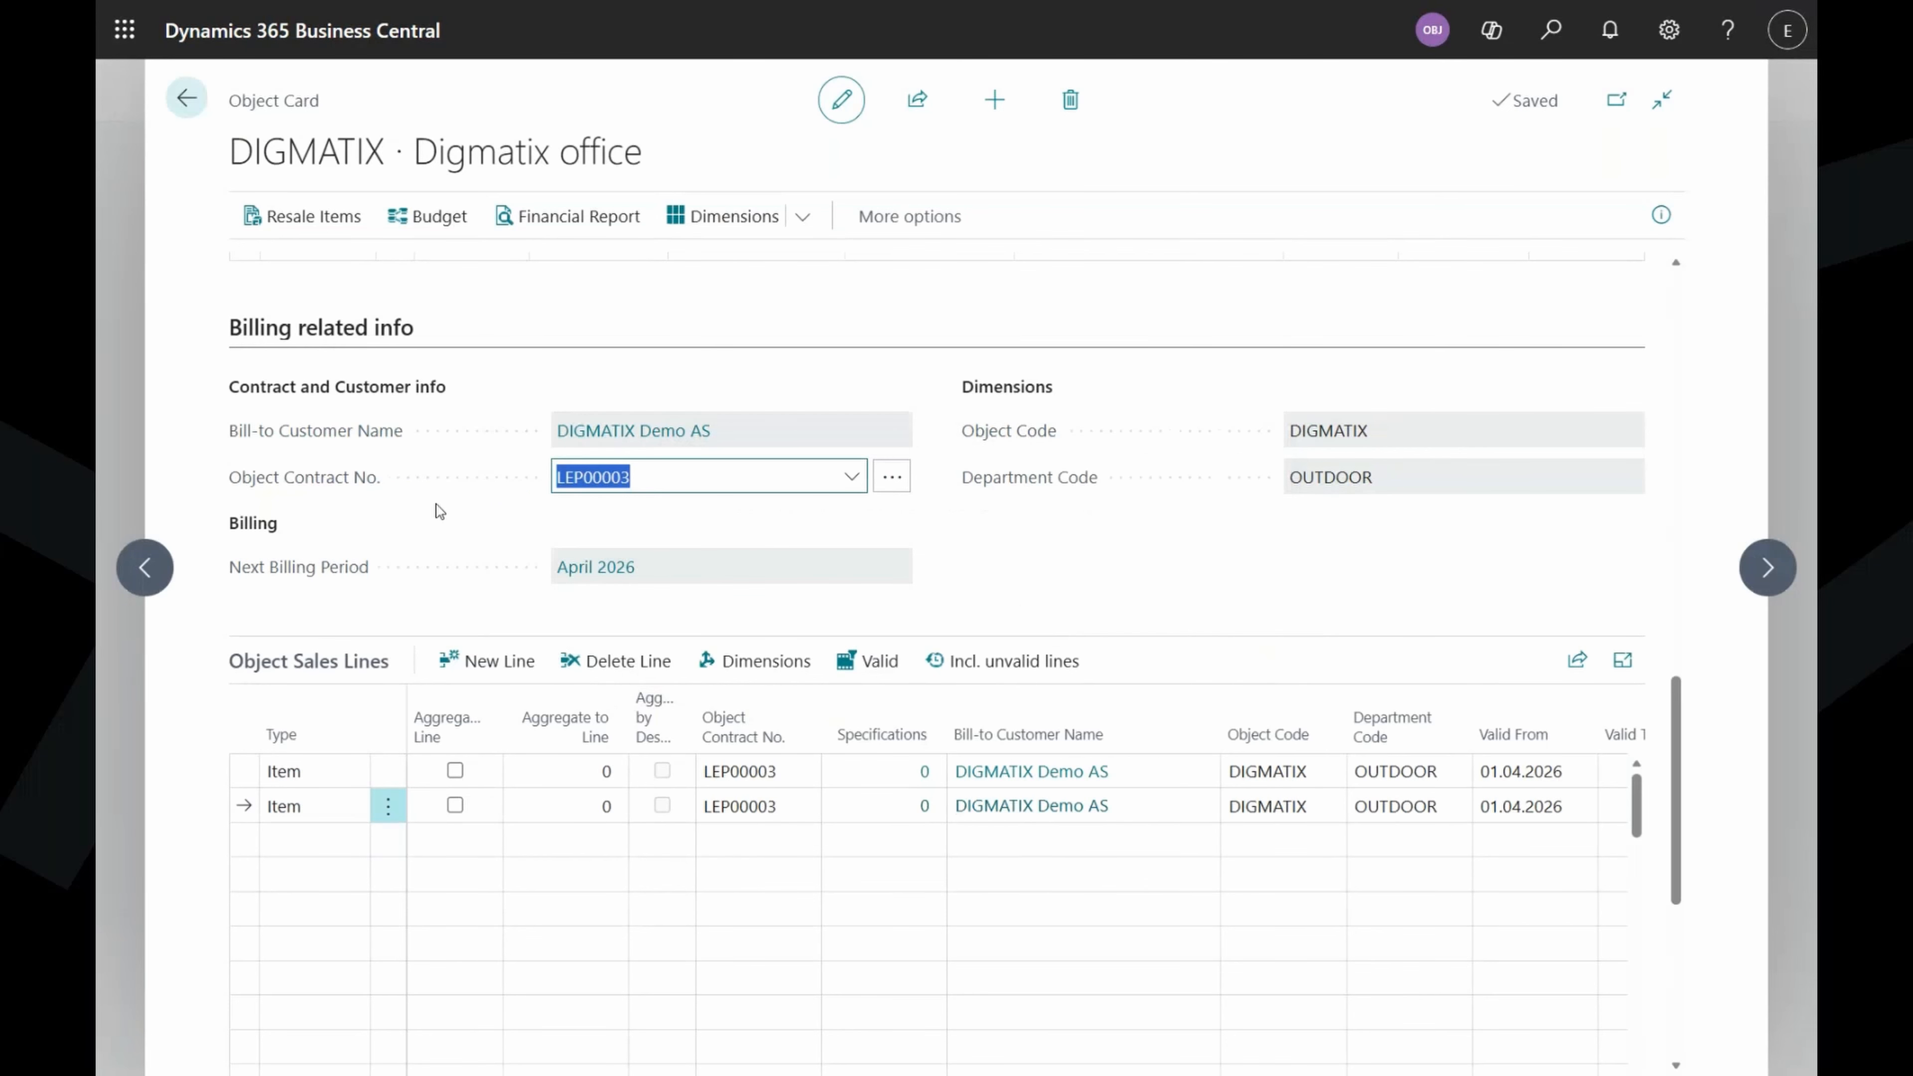
left_click(1207, 562)
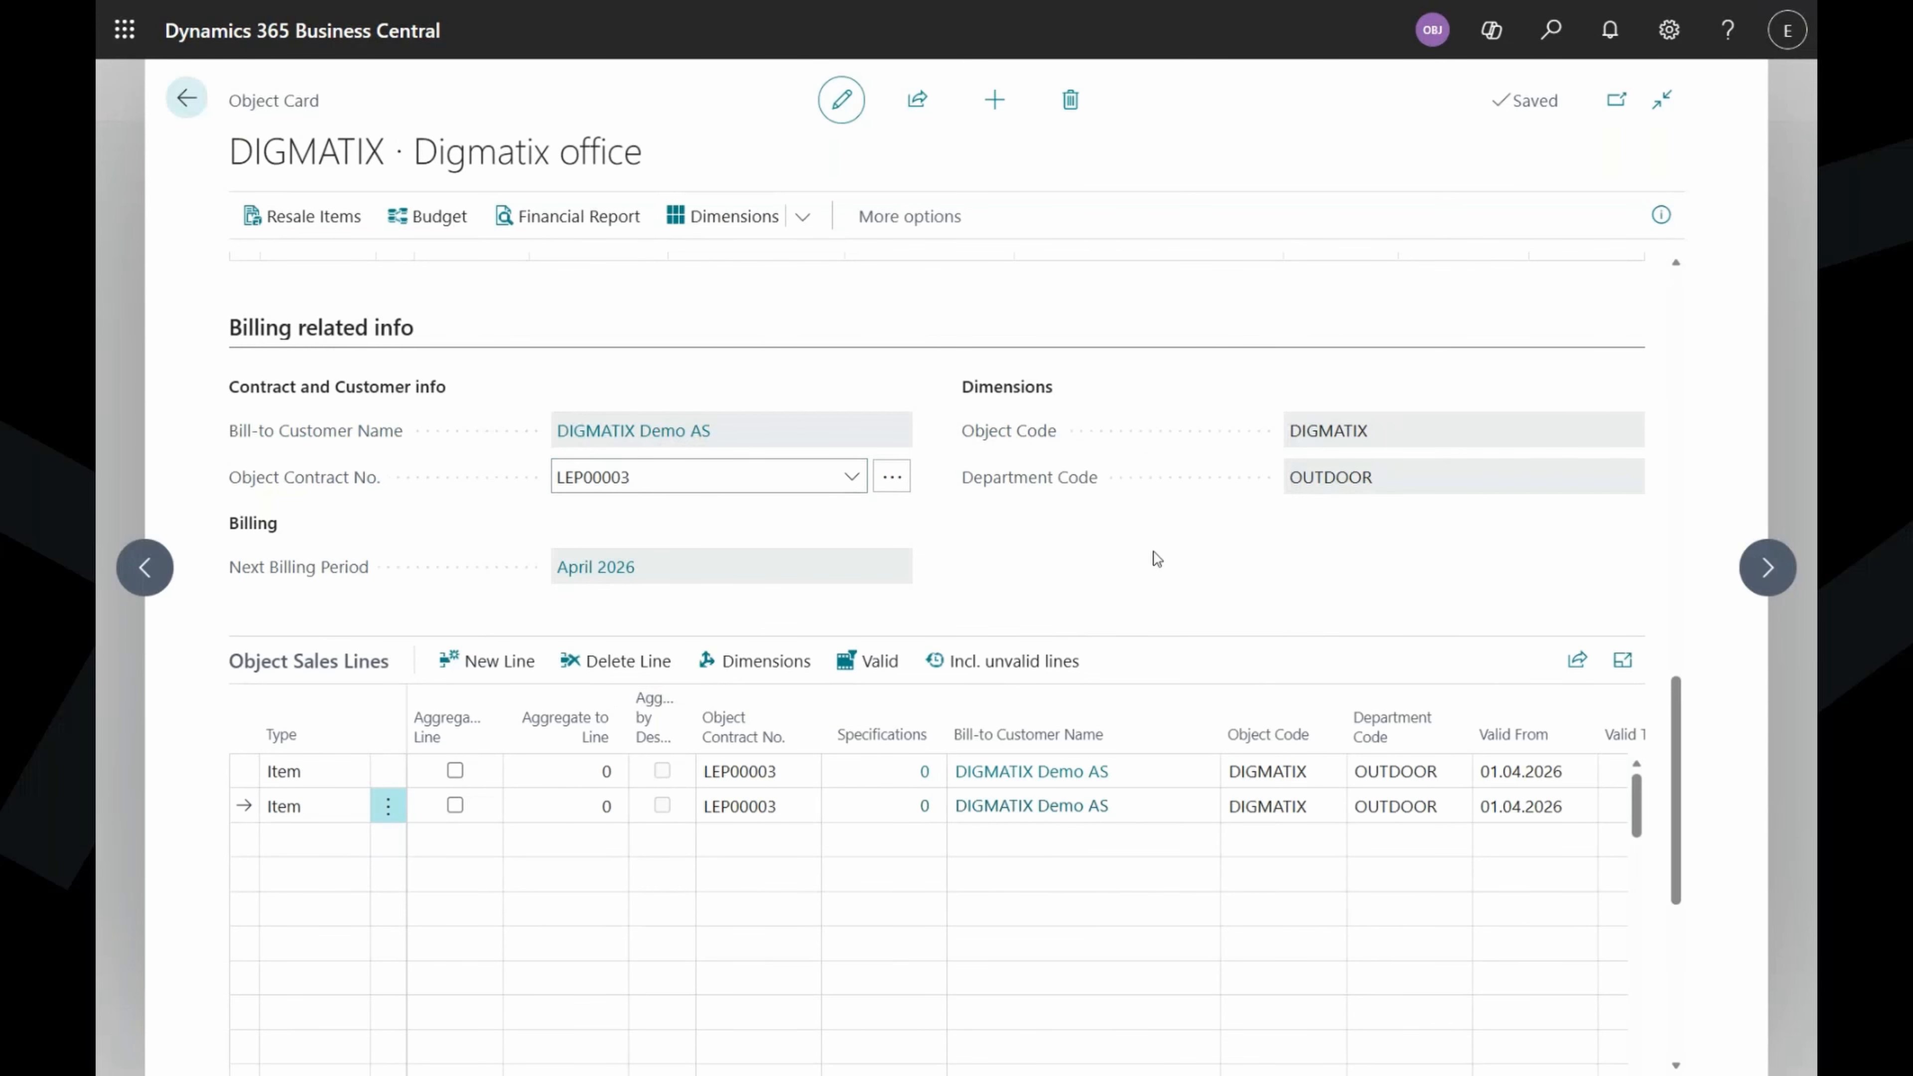
scroll(1154, 534, "down", 3)
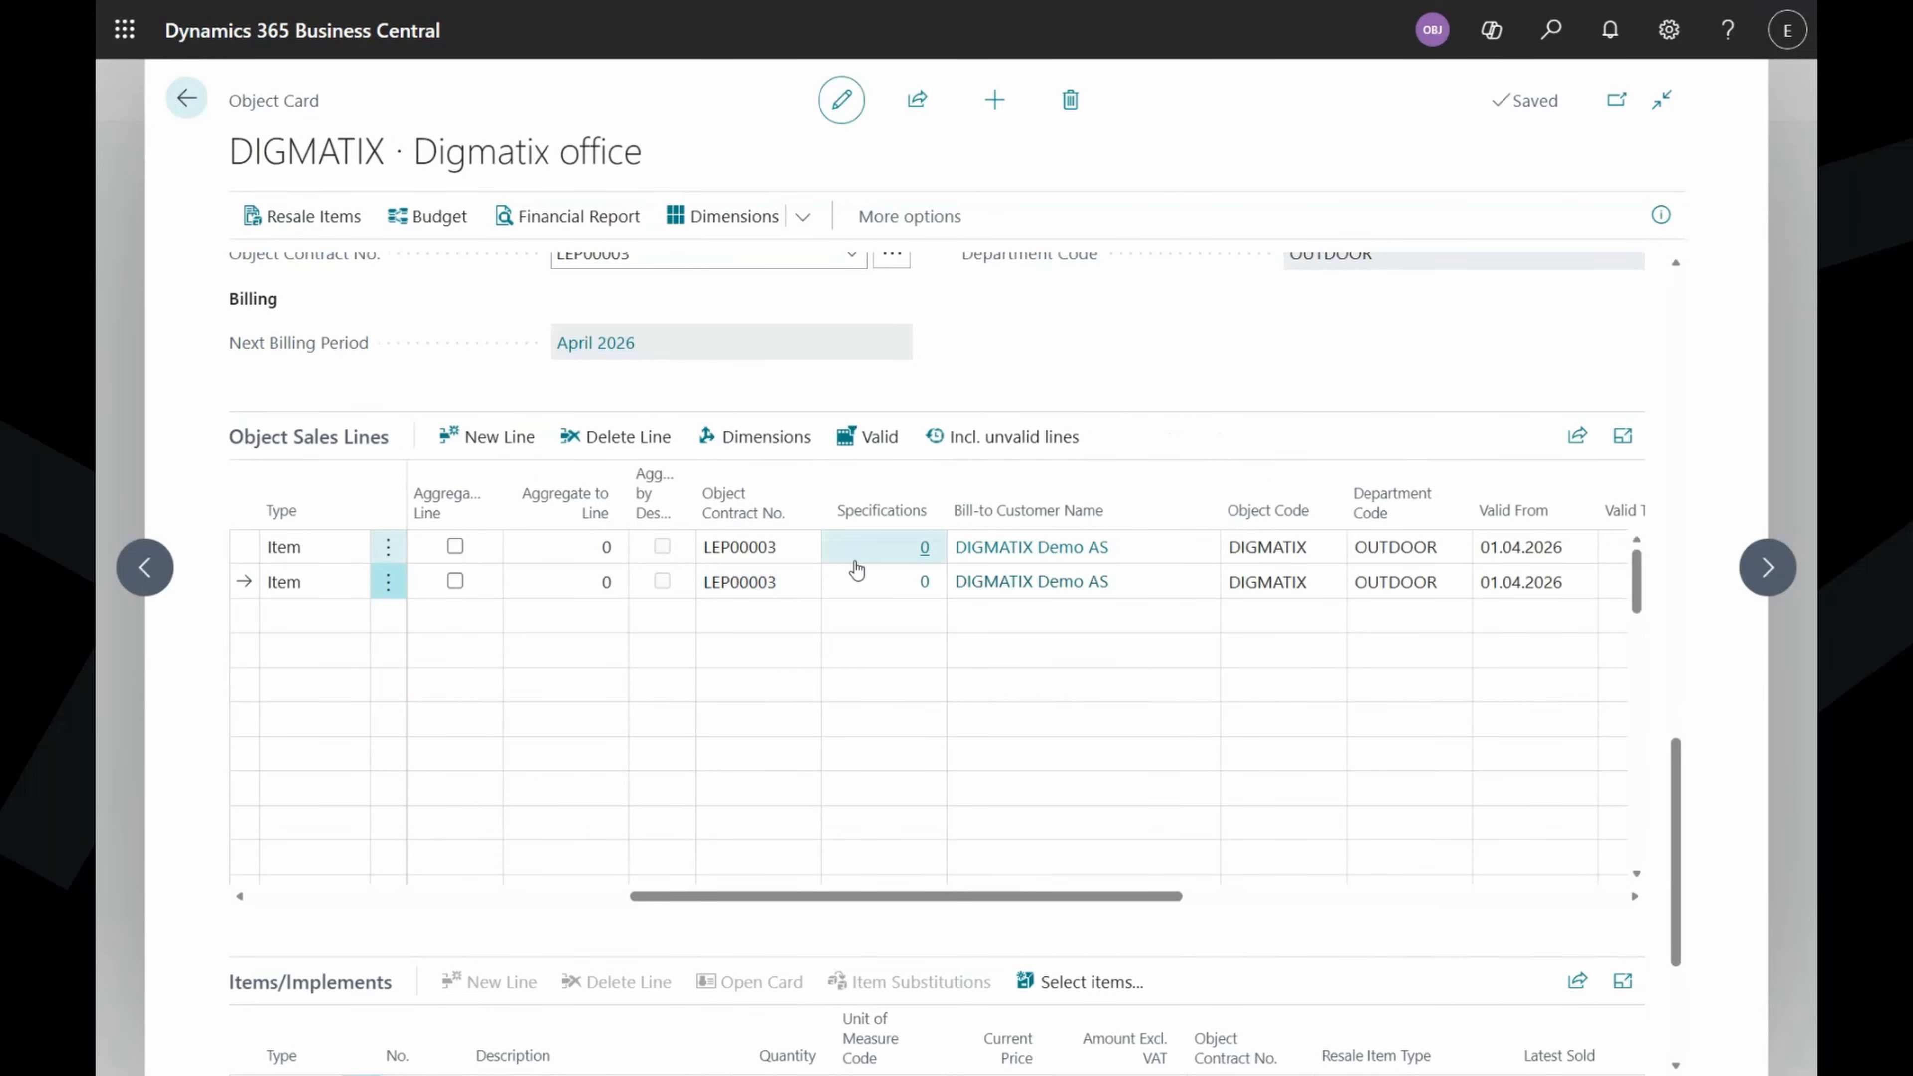
scroll(854, 576, "up", 3)
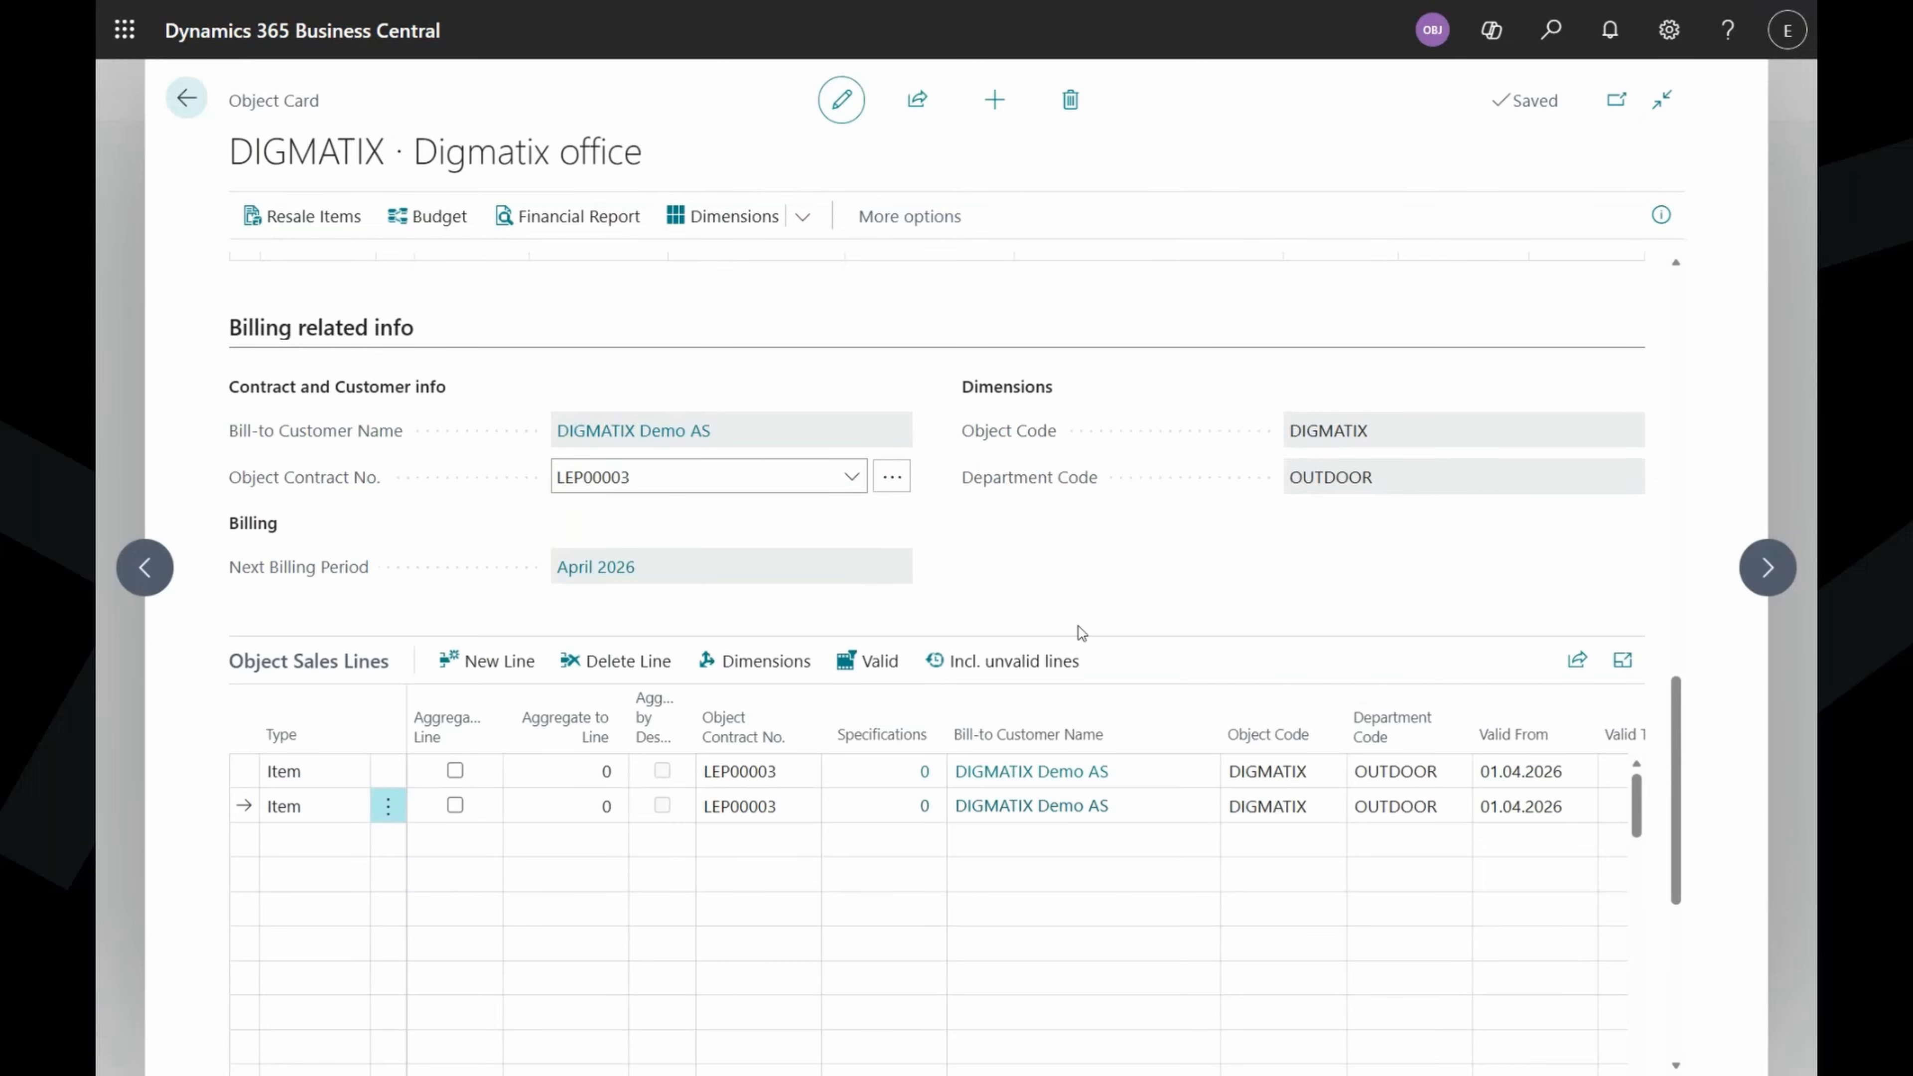
scroll(1084, 594, "down", 3)
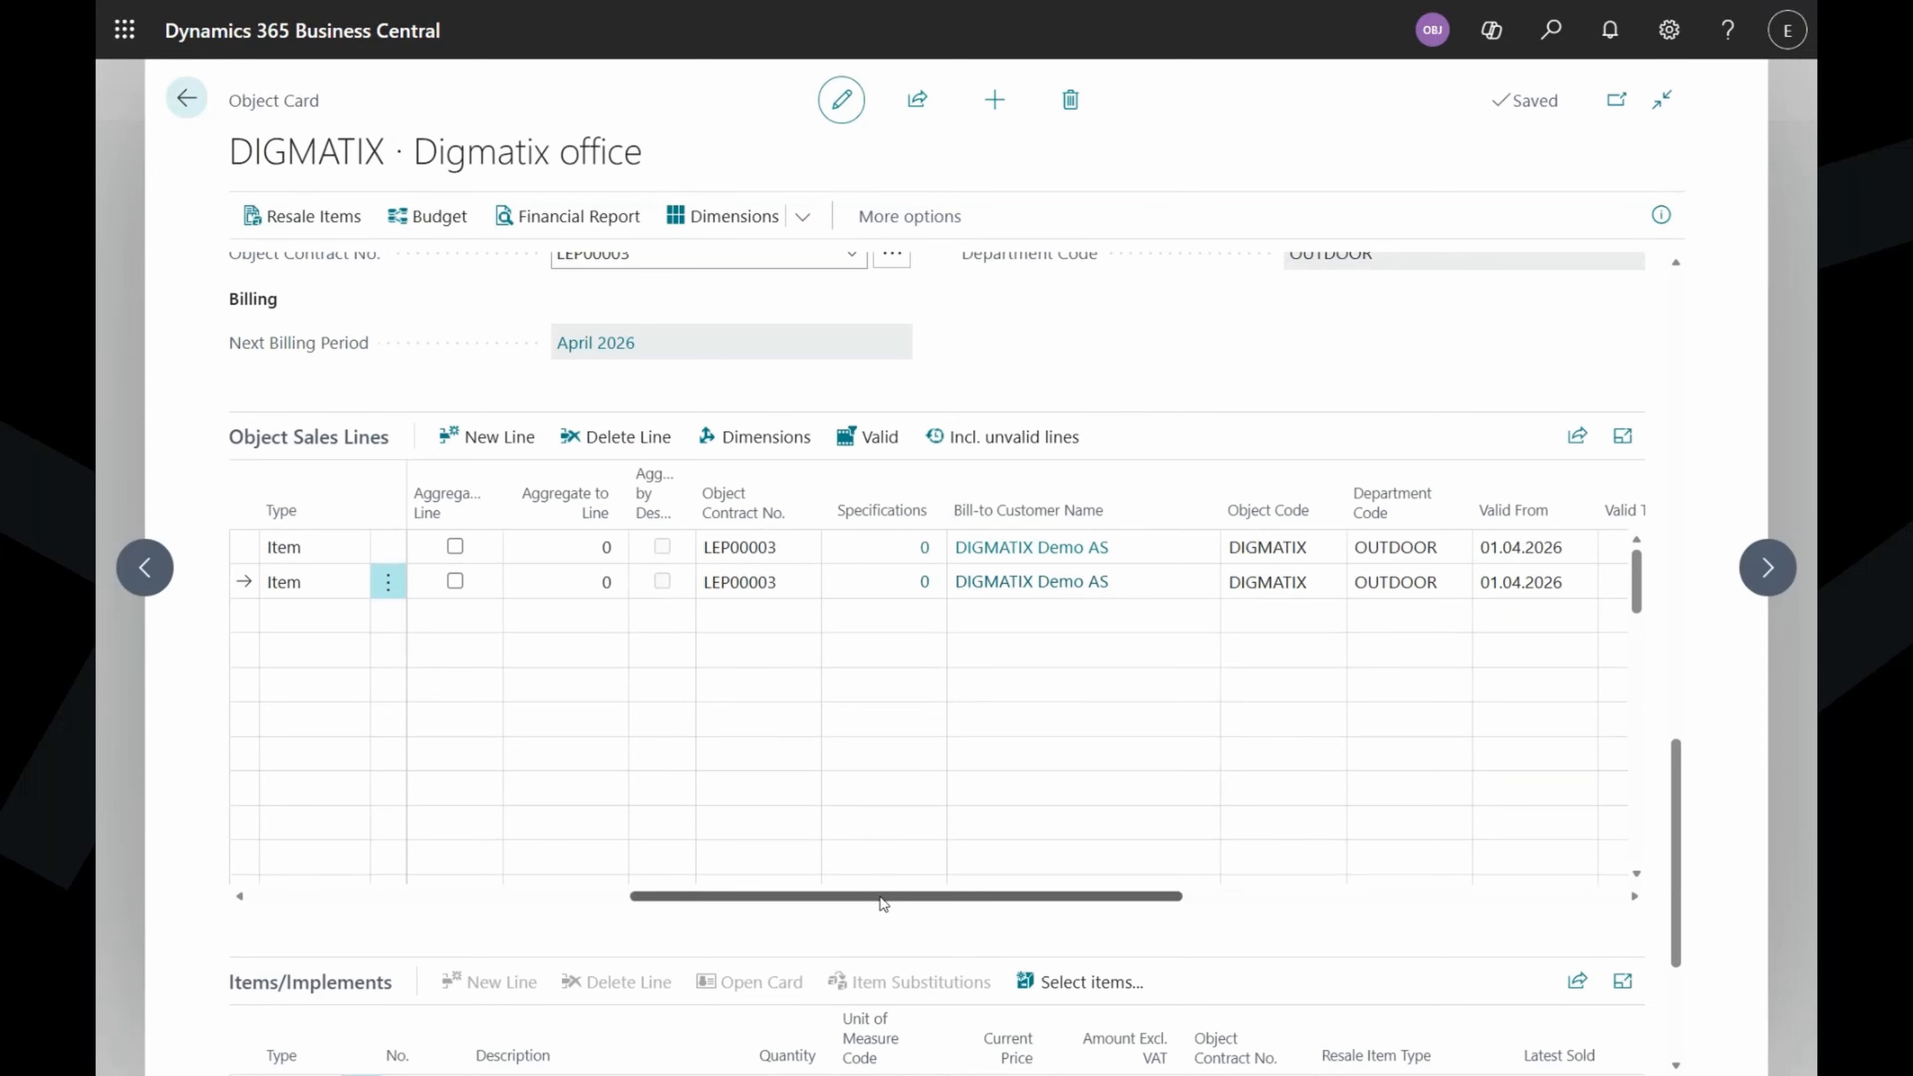
left_click_drag(882, 897, 666, 895)
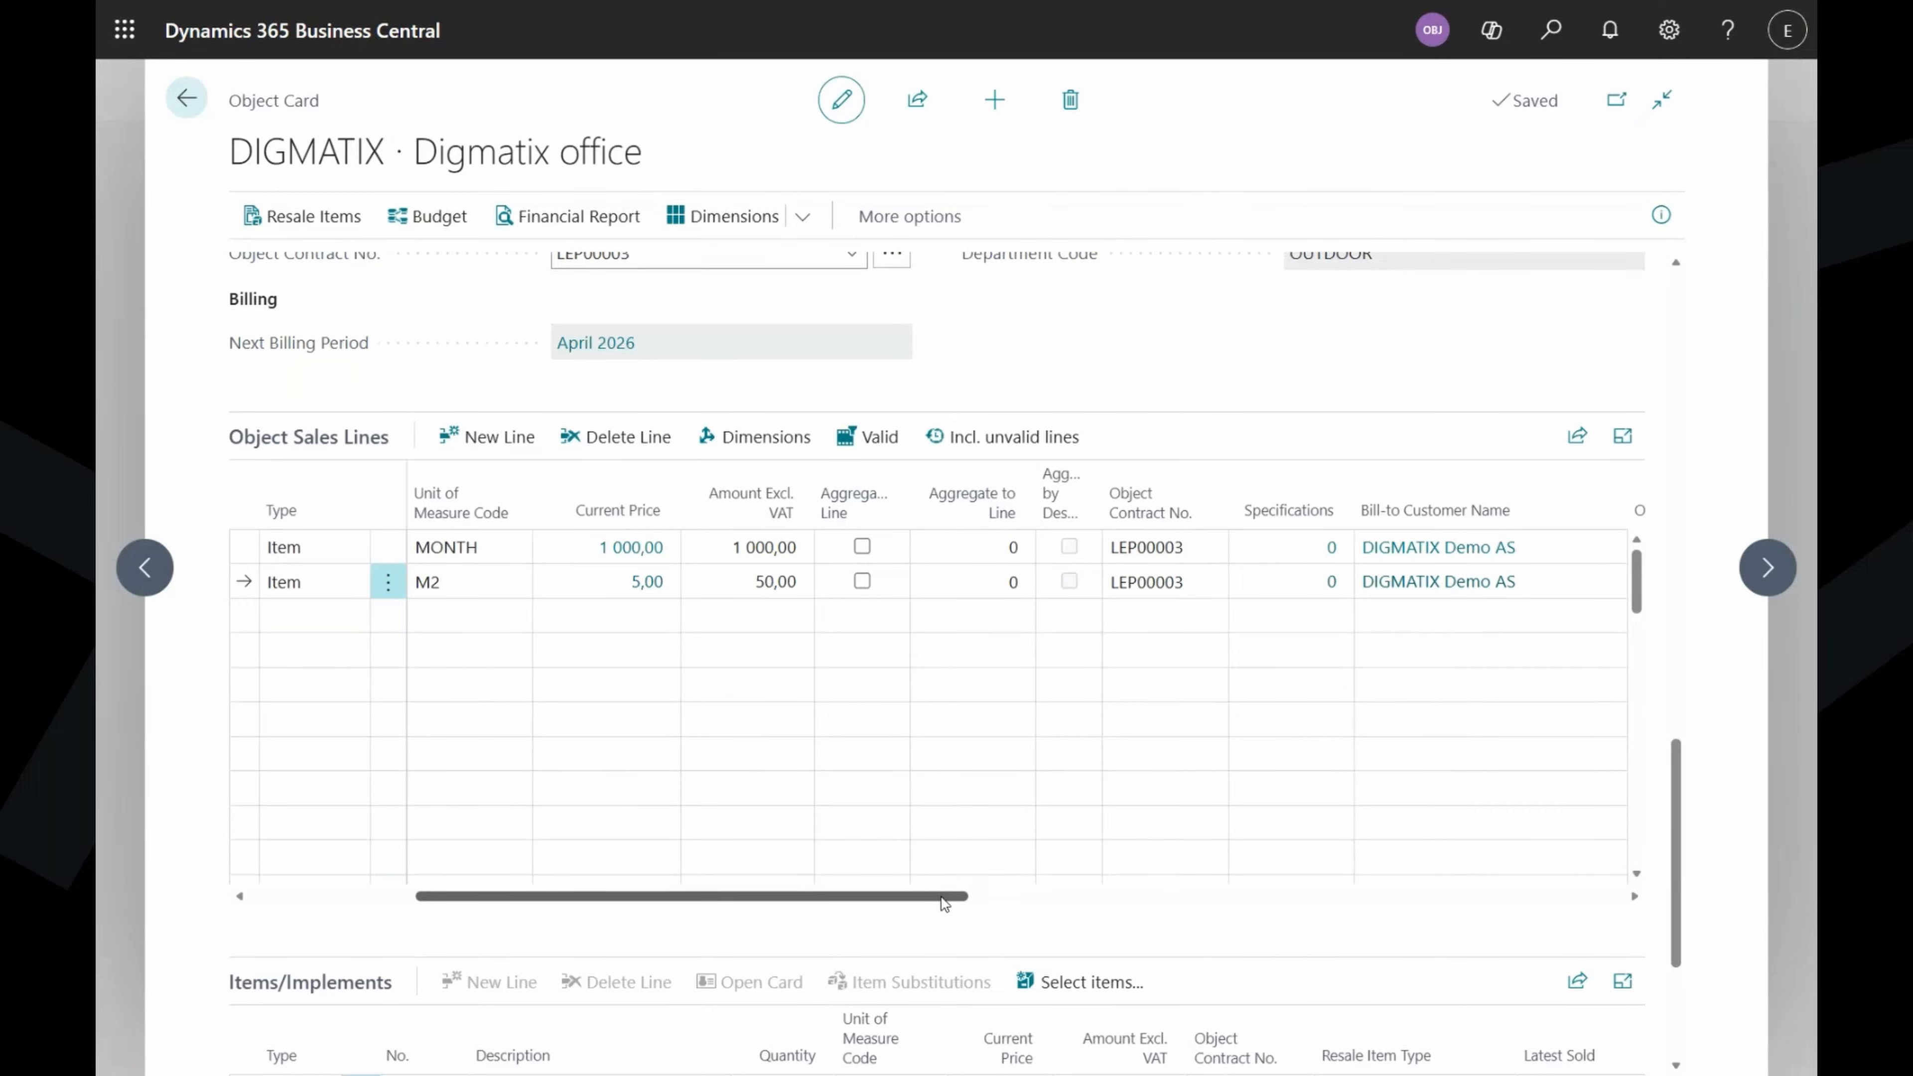
left_click_drag(943, 903, 1600, 904)
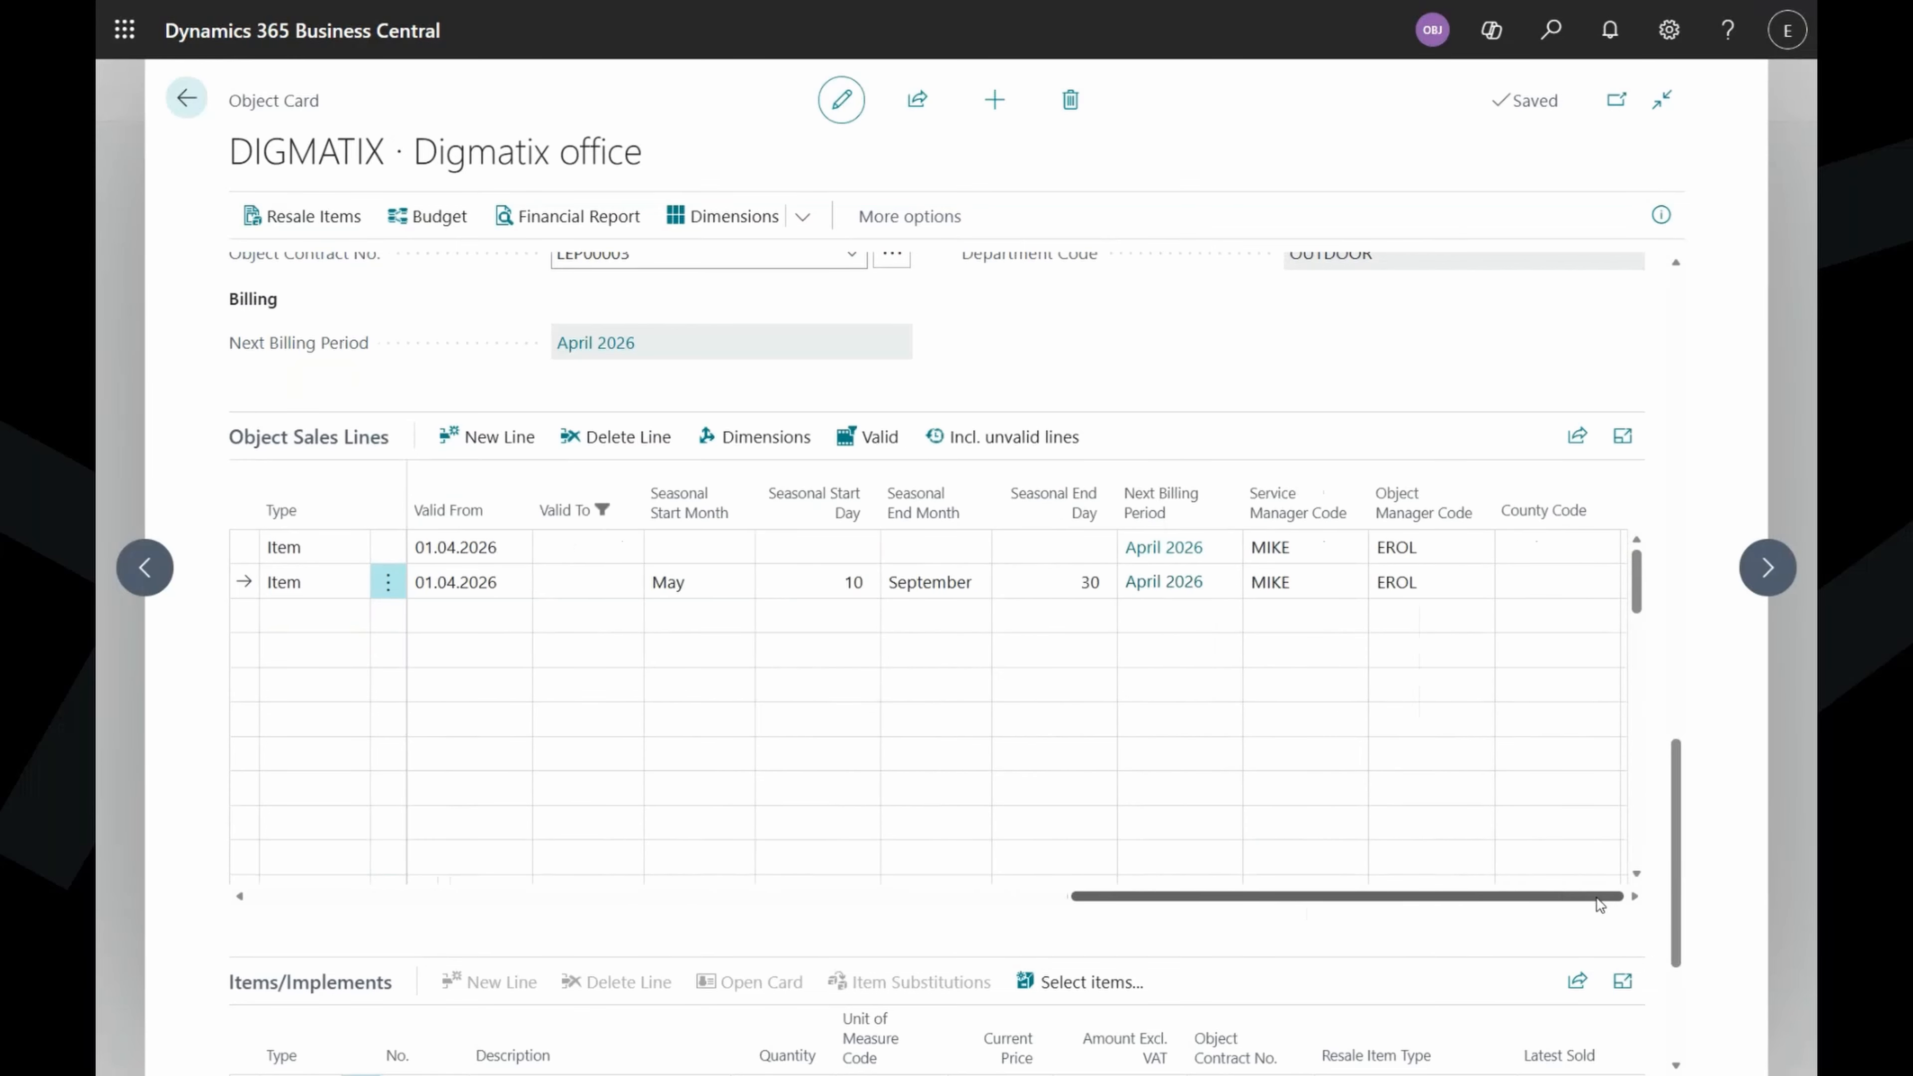
left_click(1058, 897)
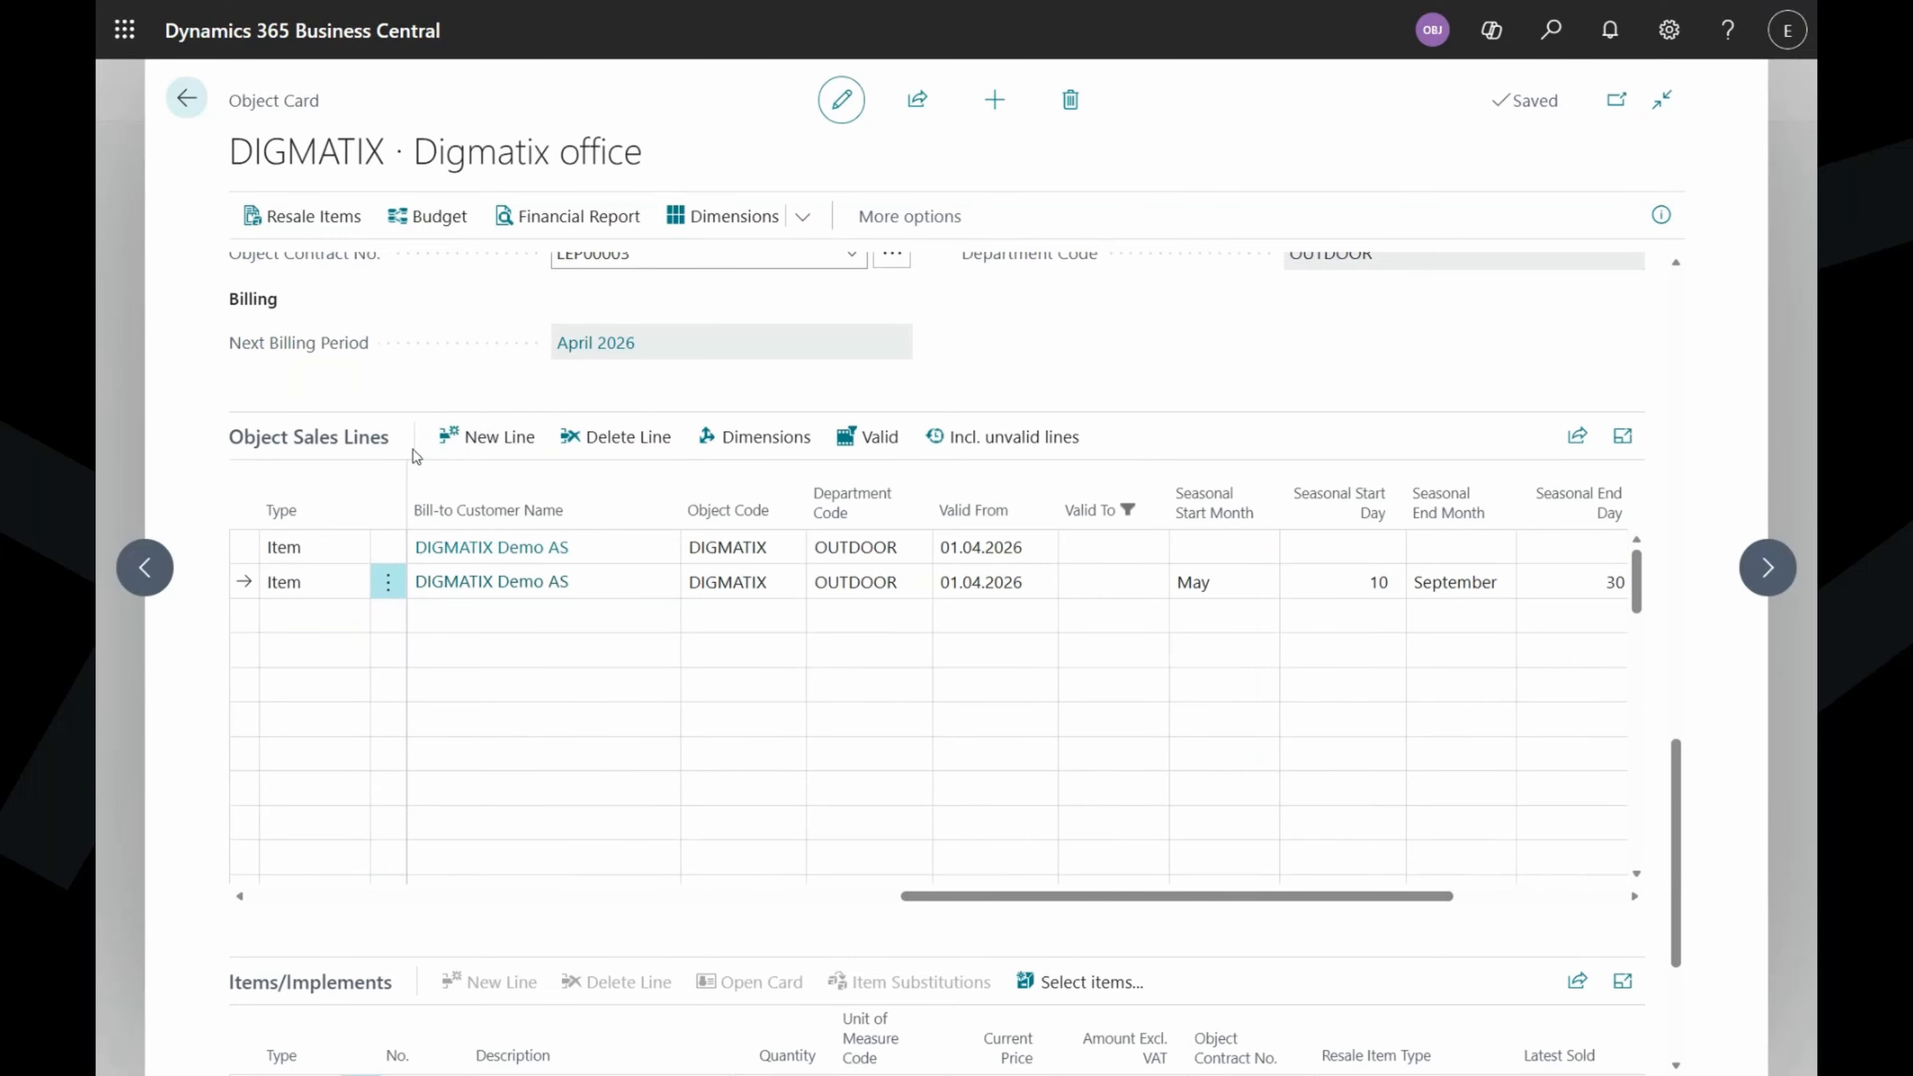
left_click(878, 567)
mouse_move(999, 518)
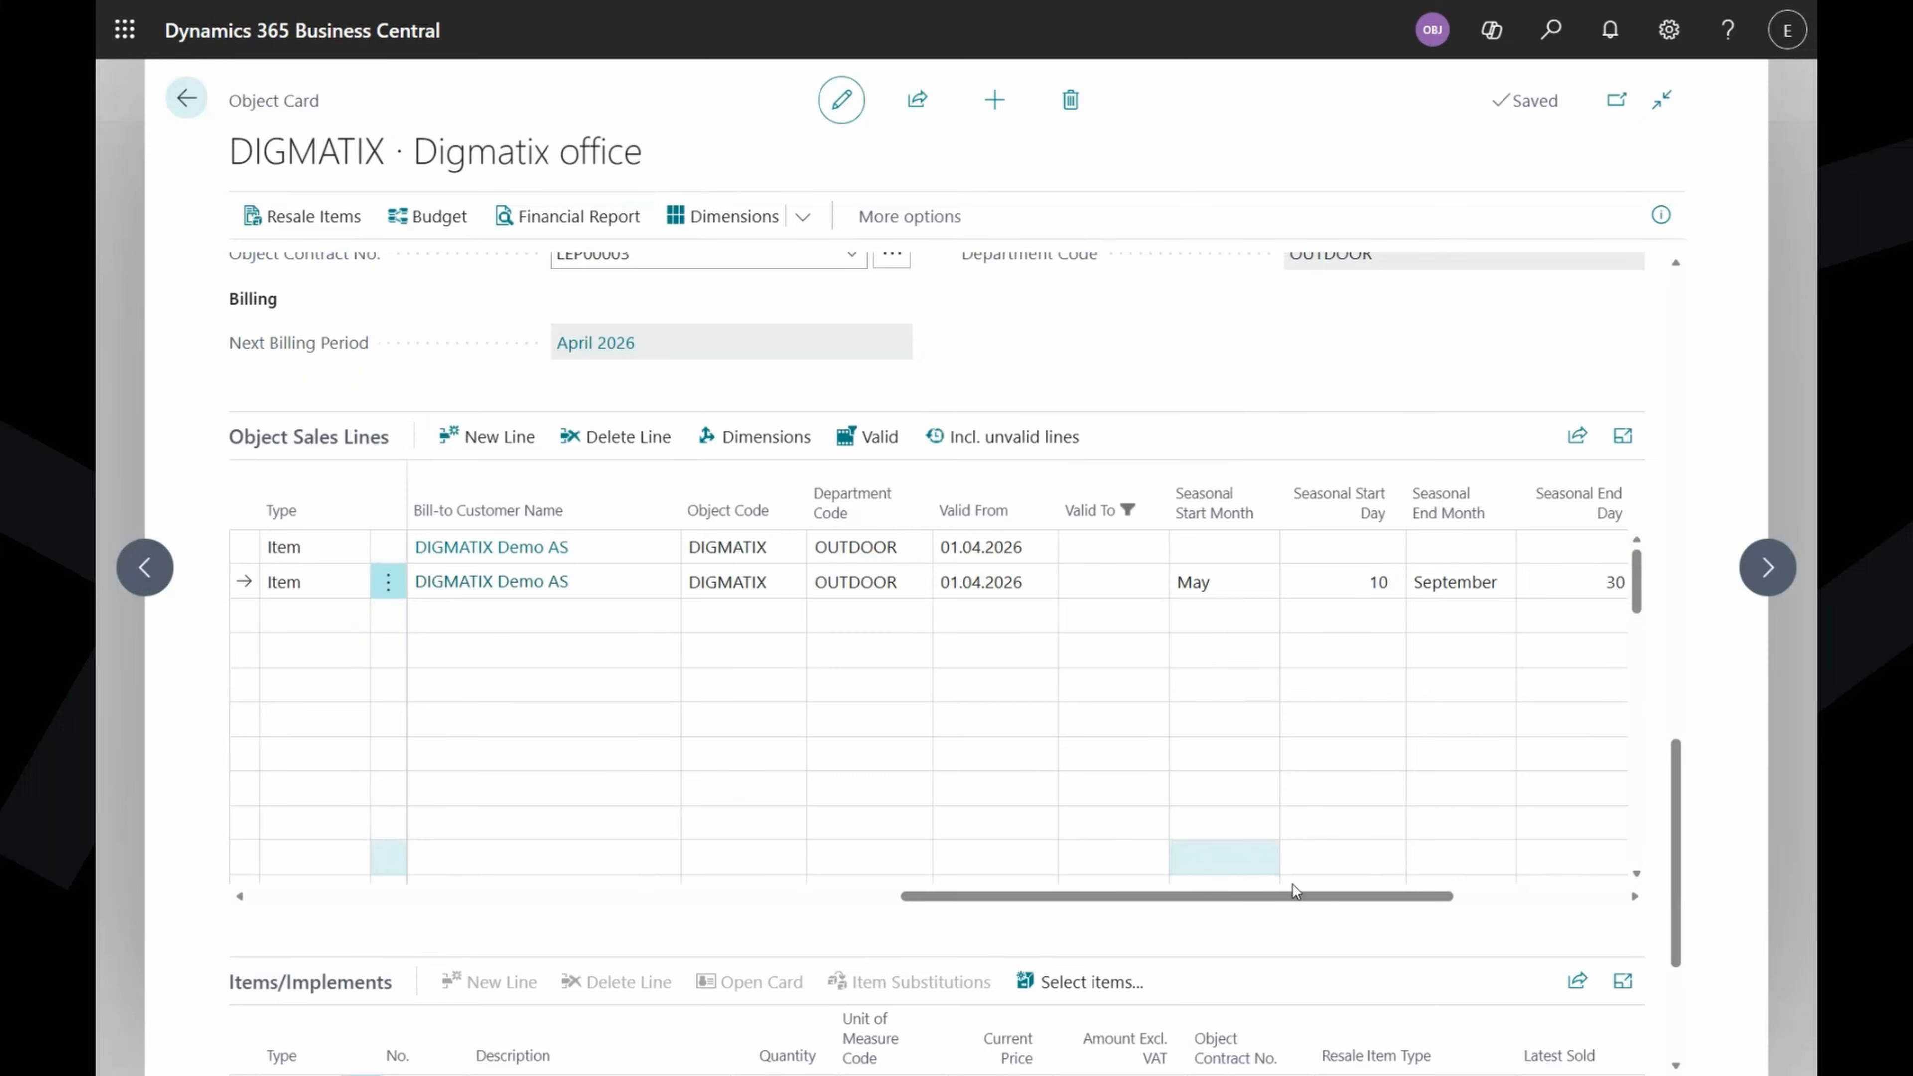
left_click_drag(1302, 905, 1461, 907)
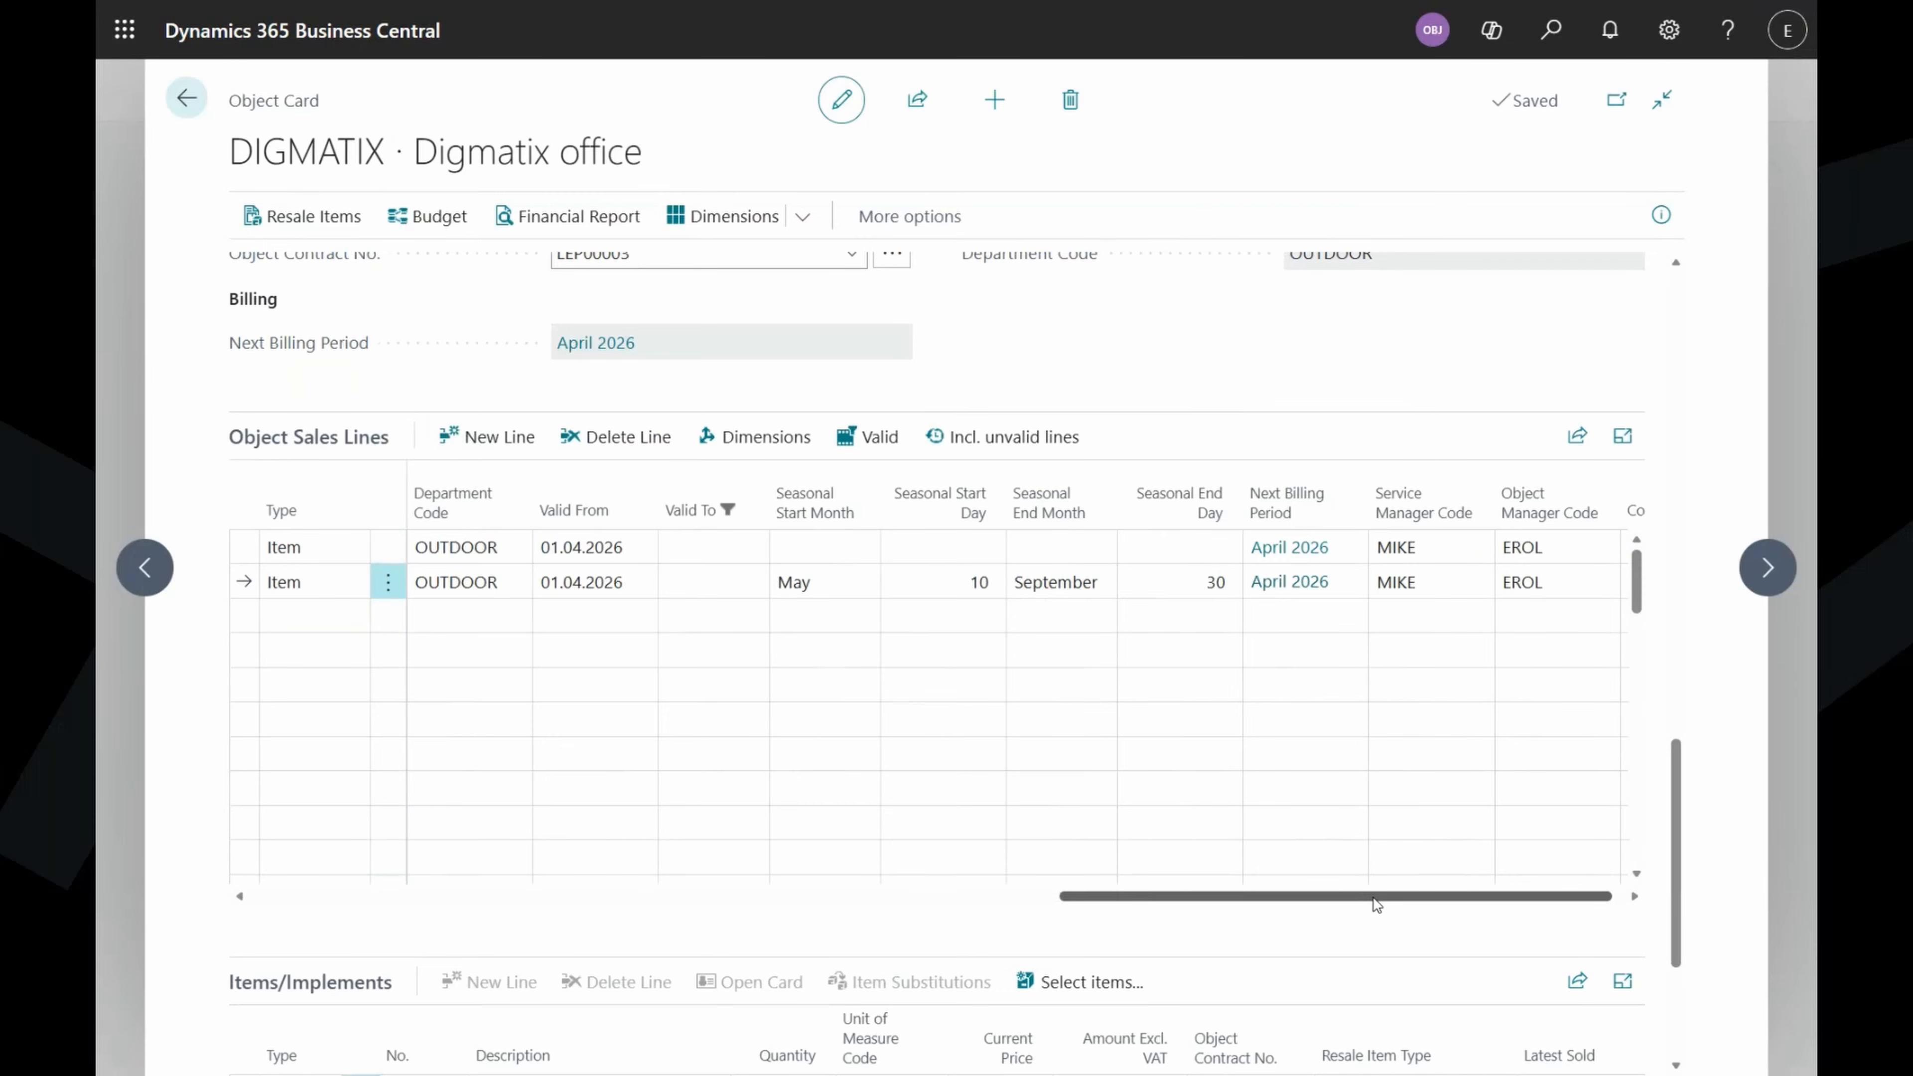
left_click_drag(1378, 904, 1457, 907)
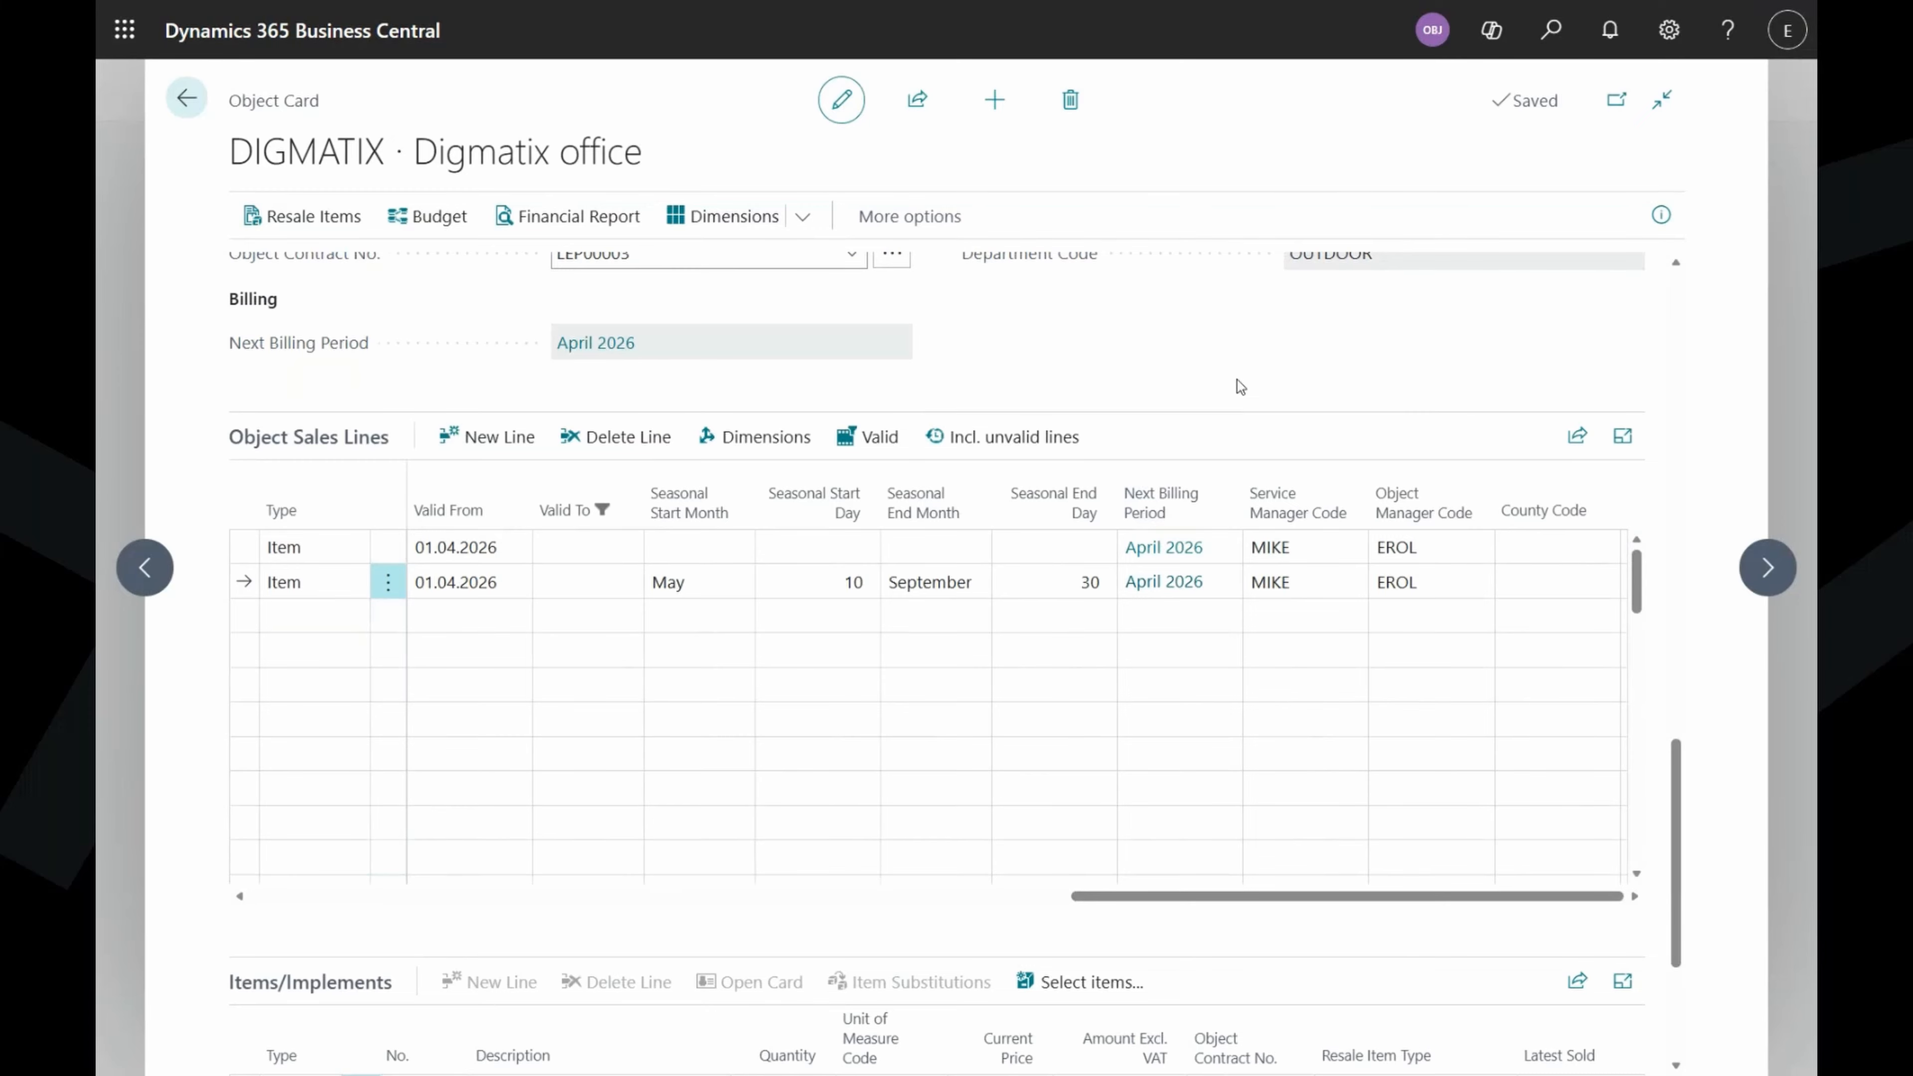
left_click(734, 219)
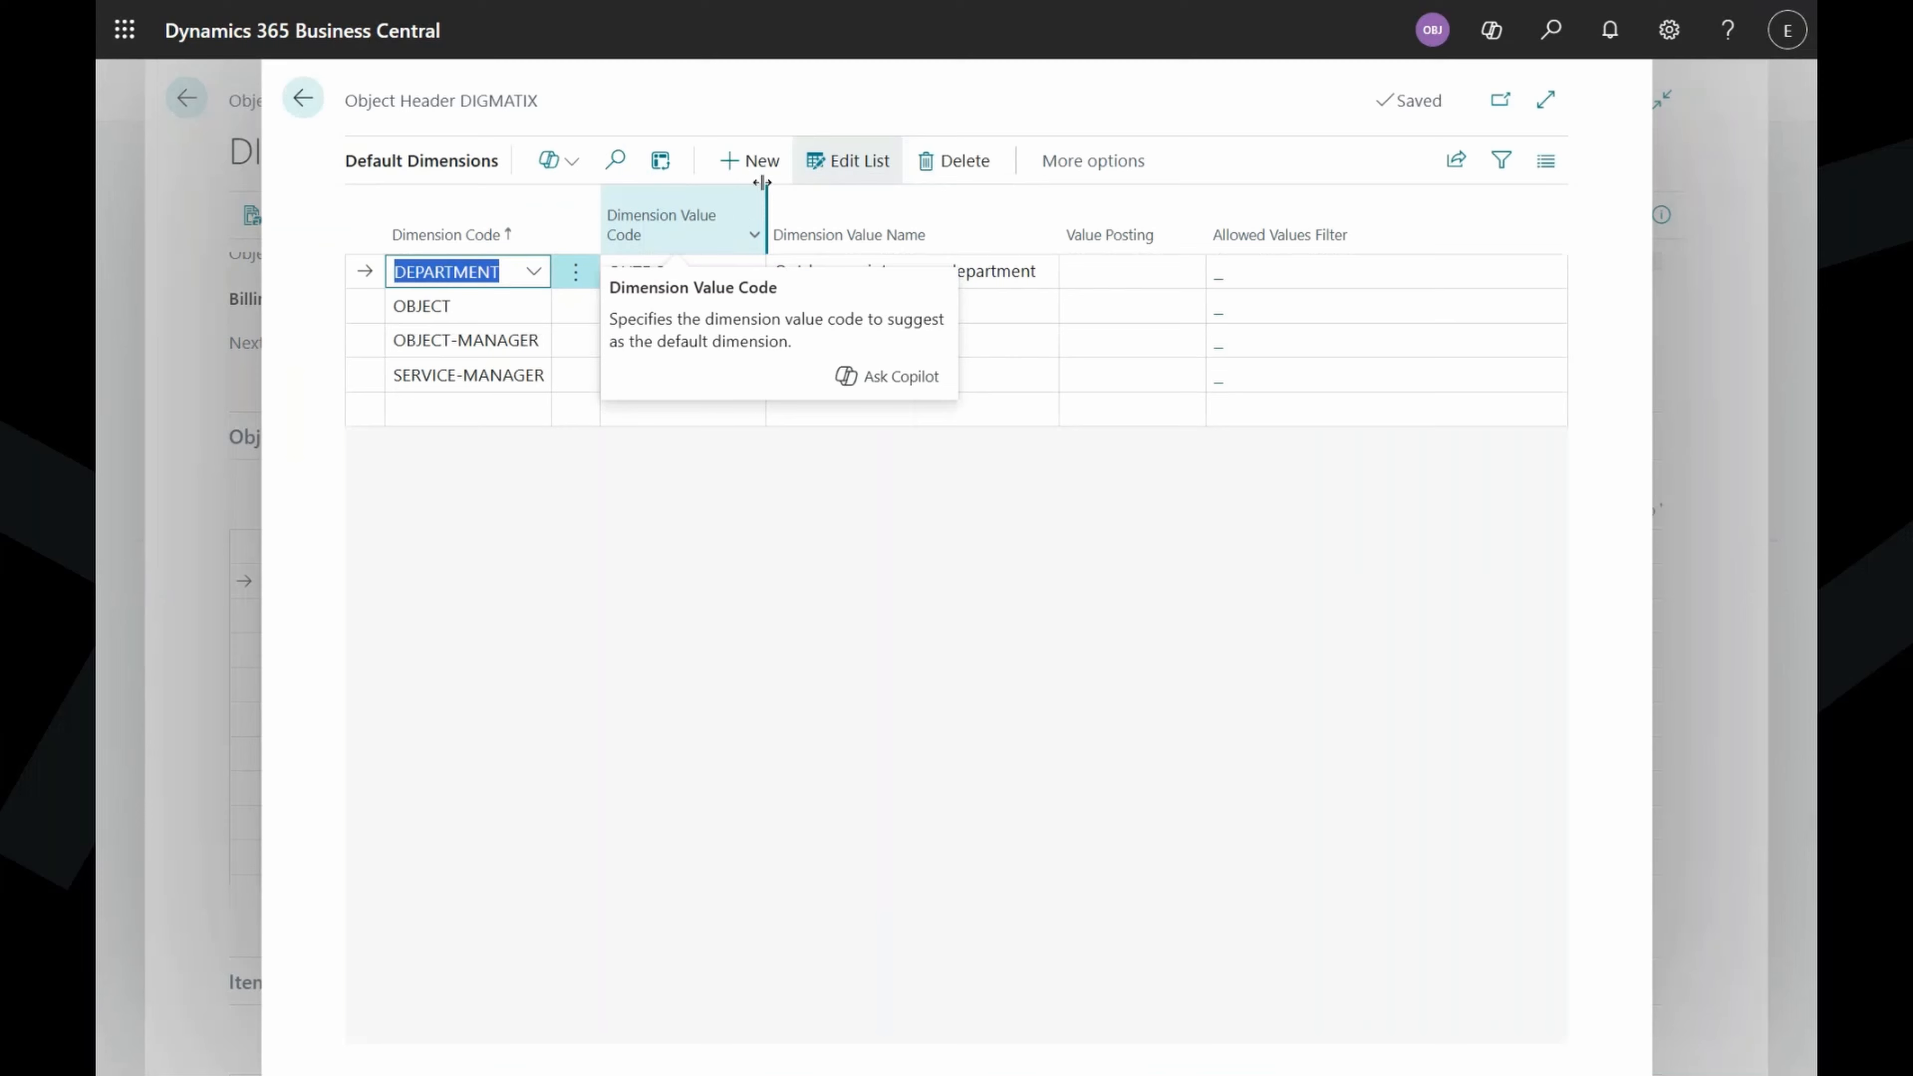
left_click(763, 90)
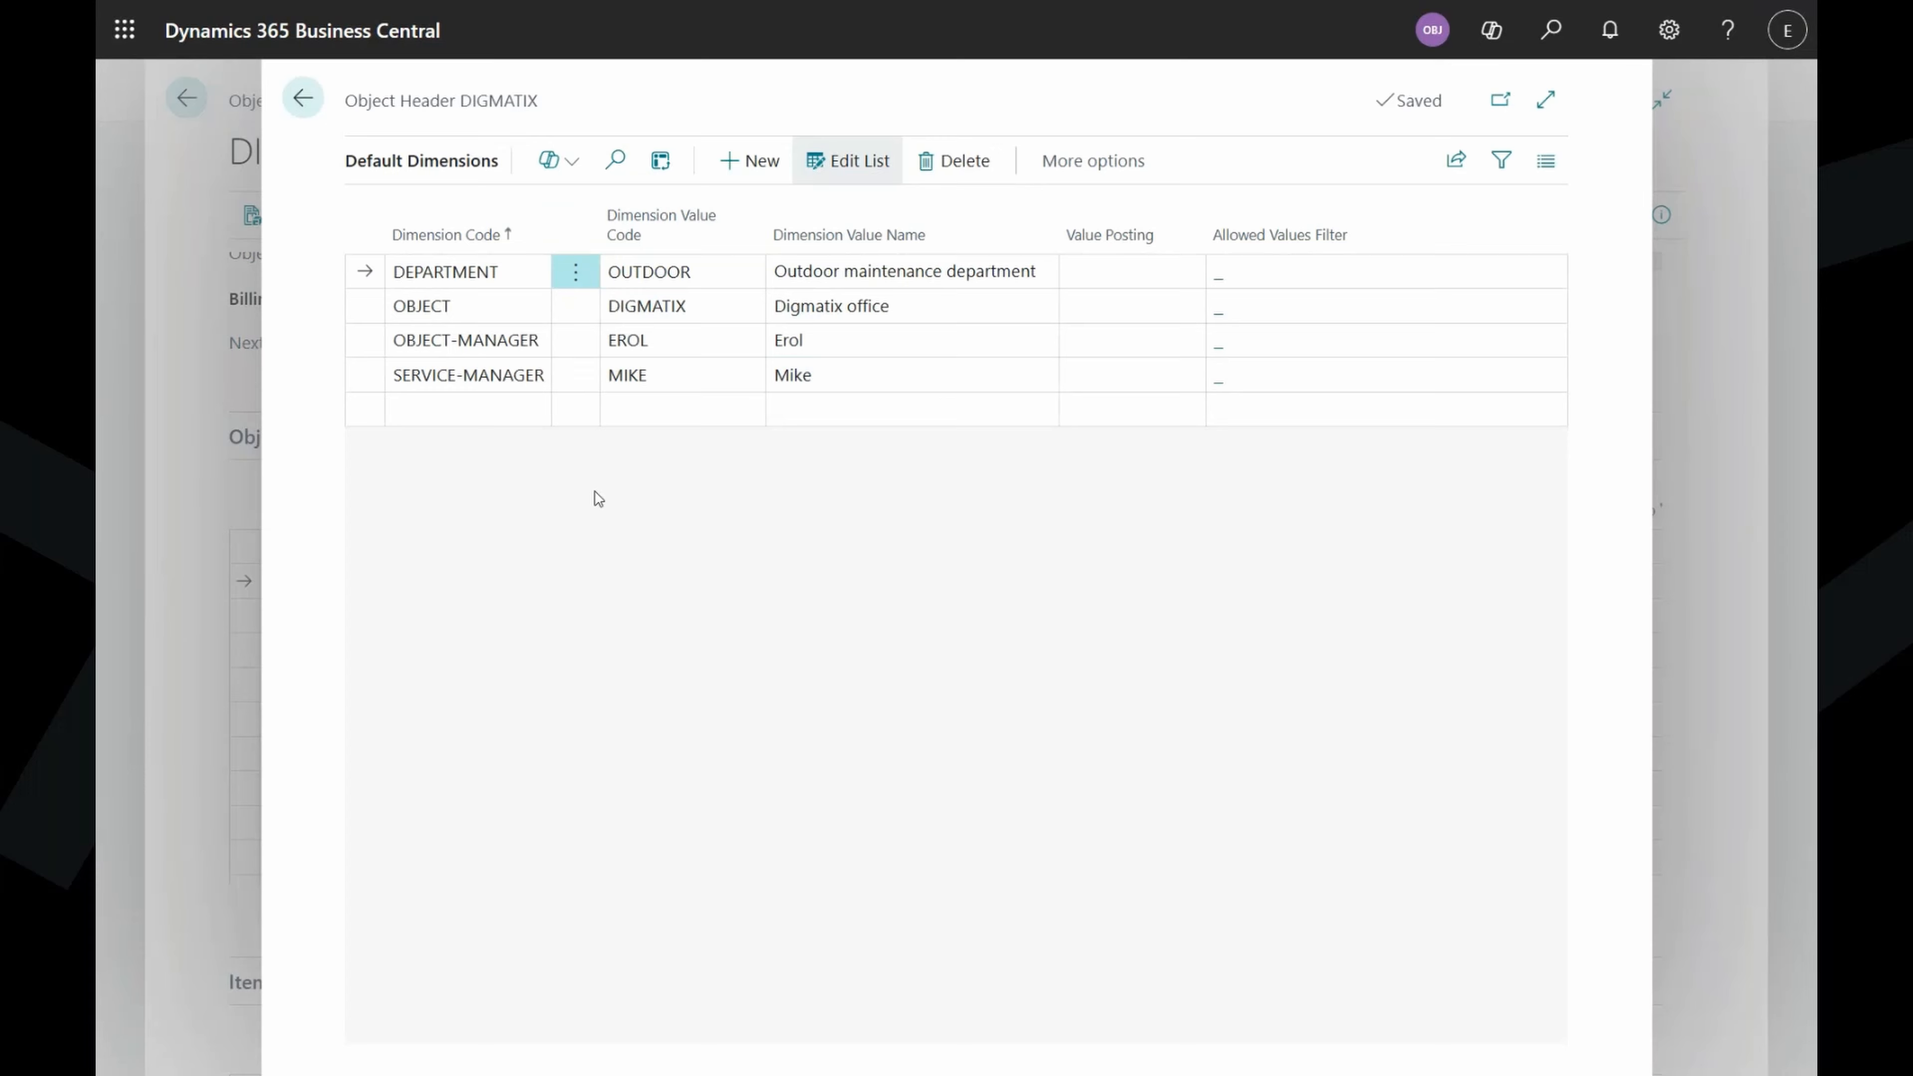
left_click(519, 409)
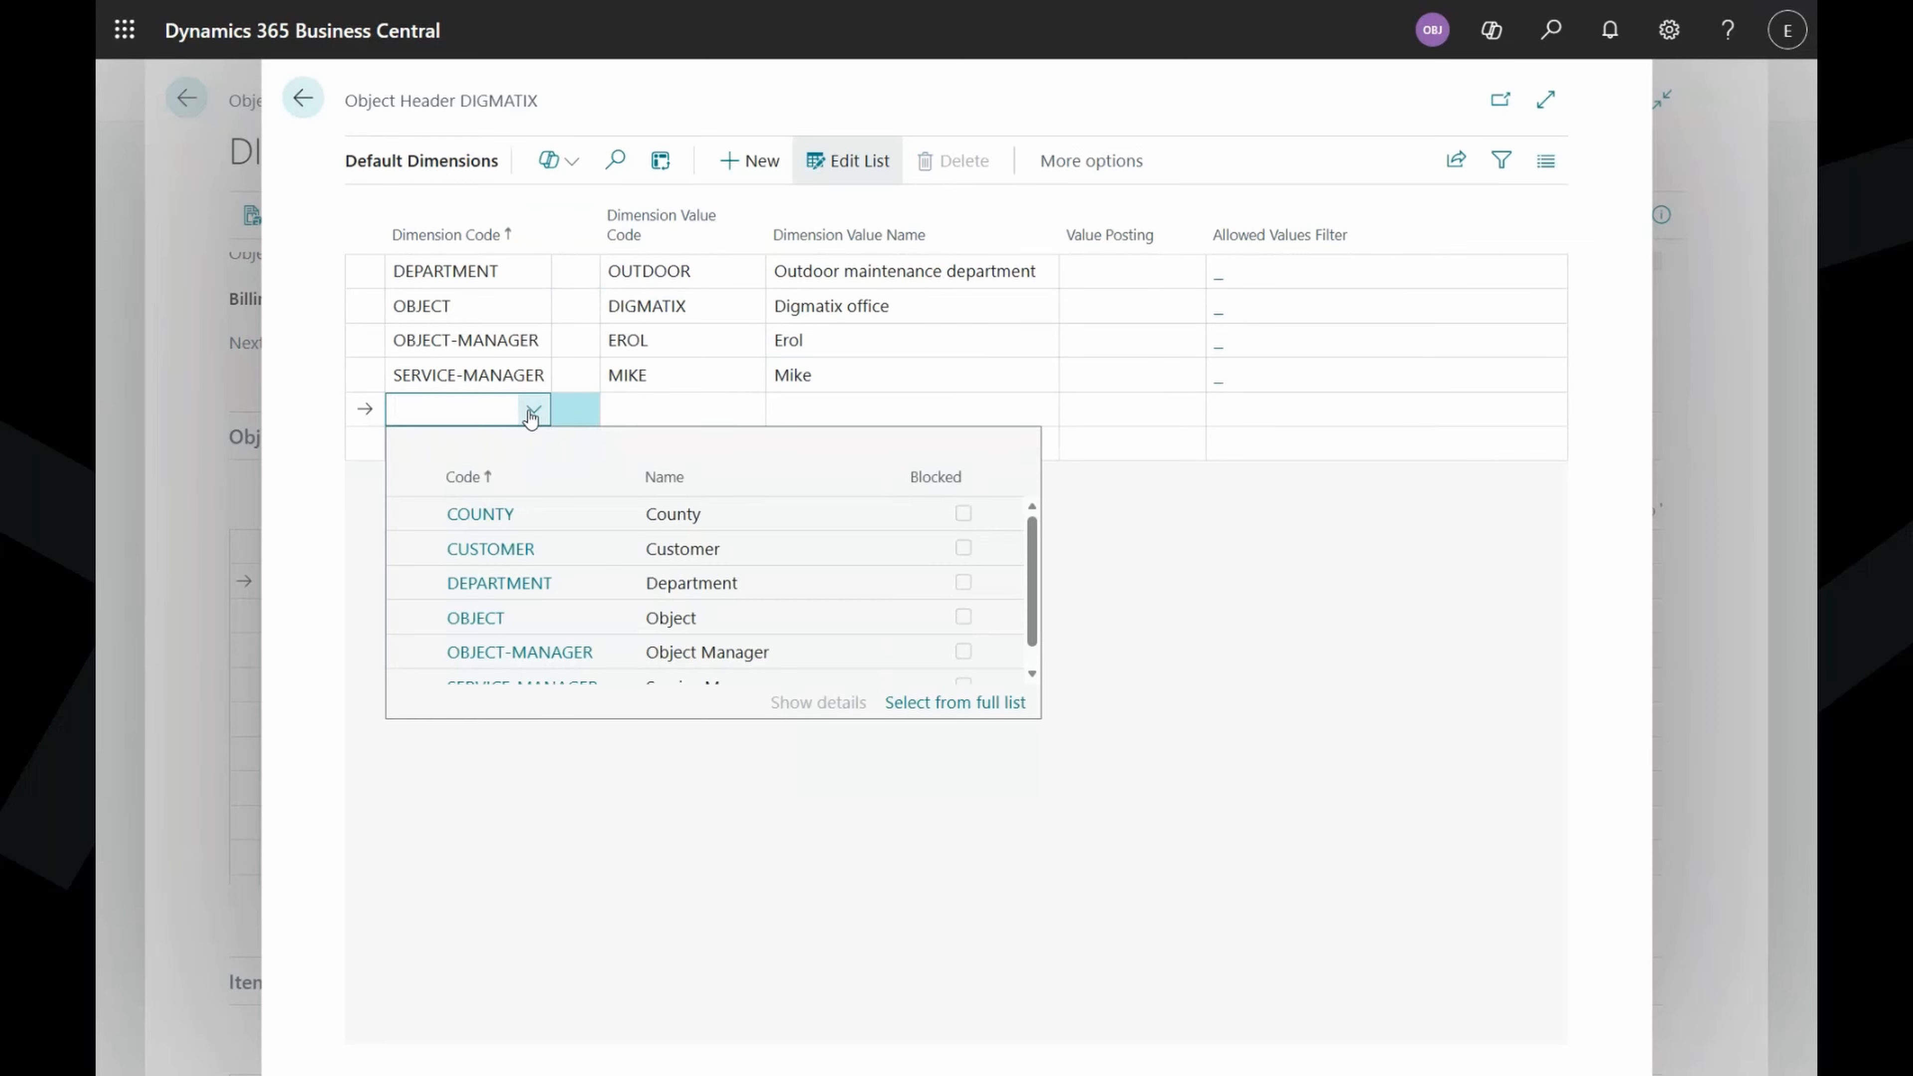
scroll(633, 576, "down", 1)
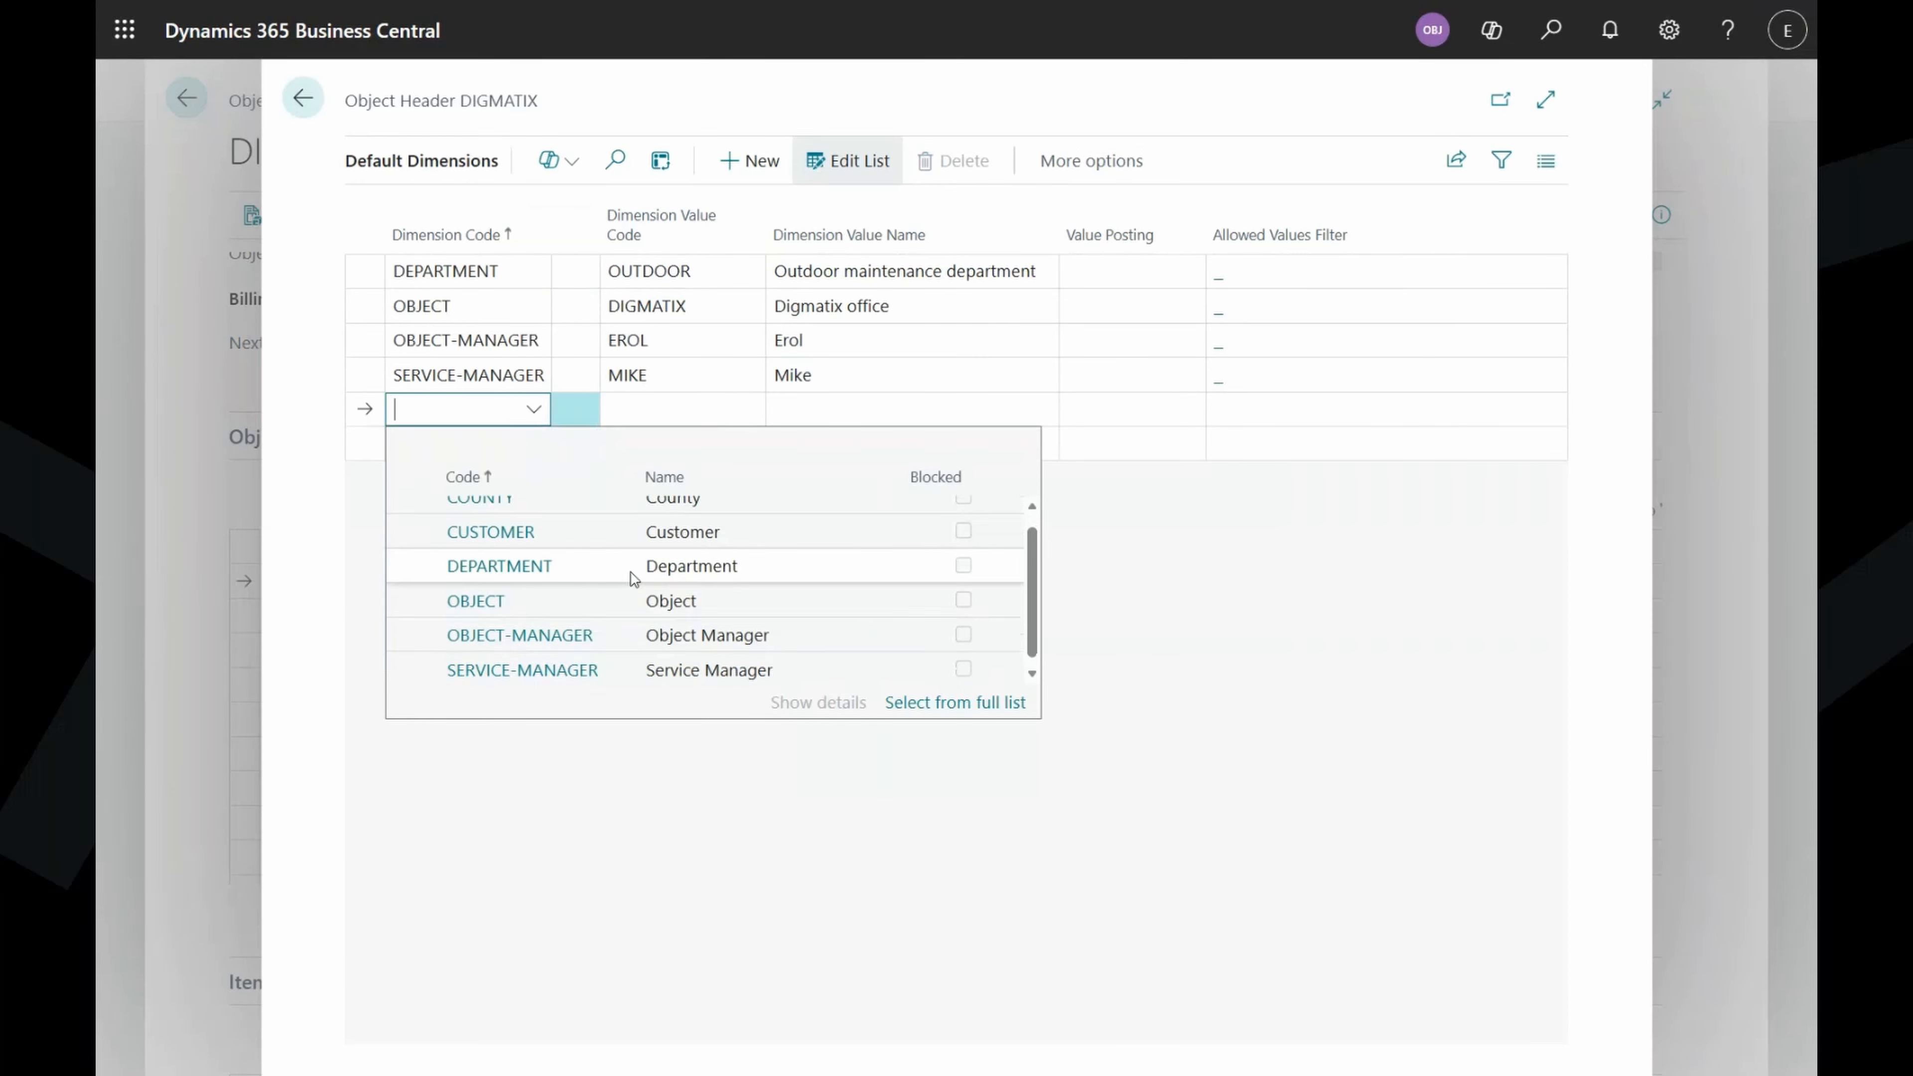
left_click(325, 607)
left_click(303, 97)
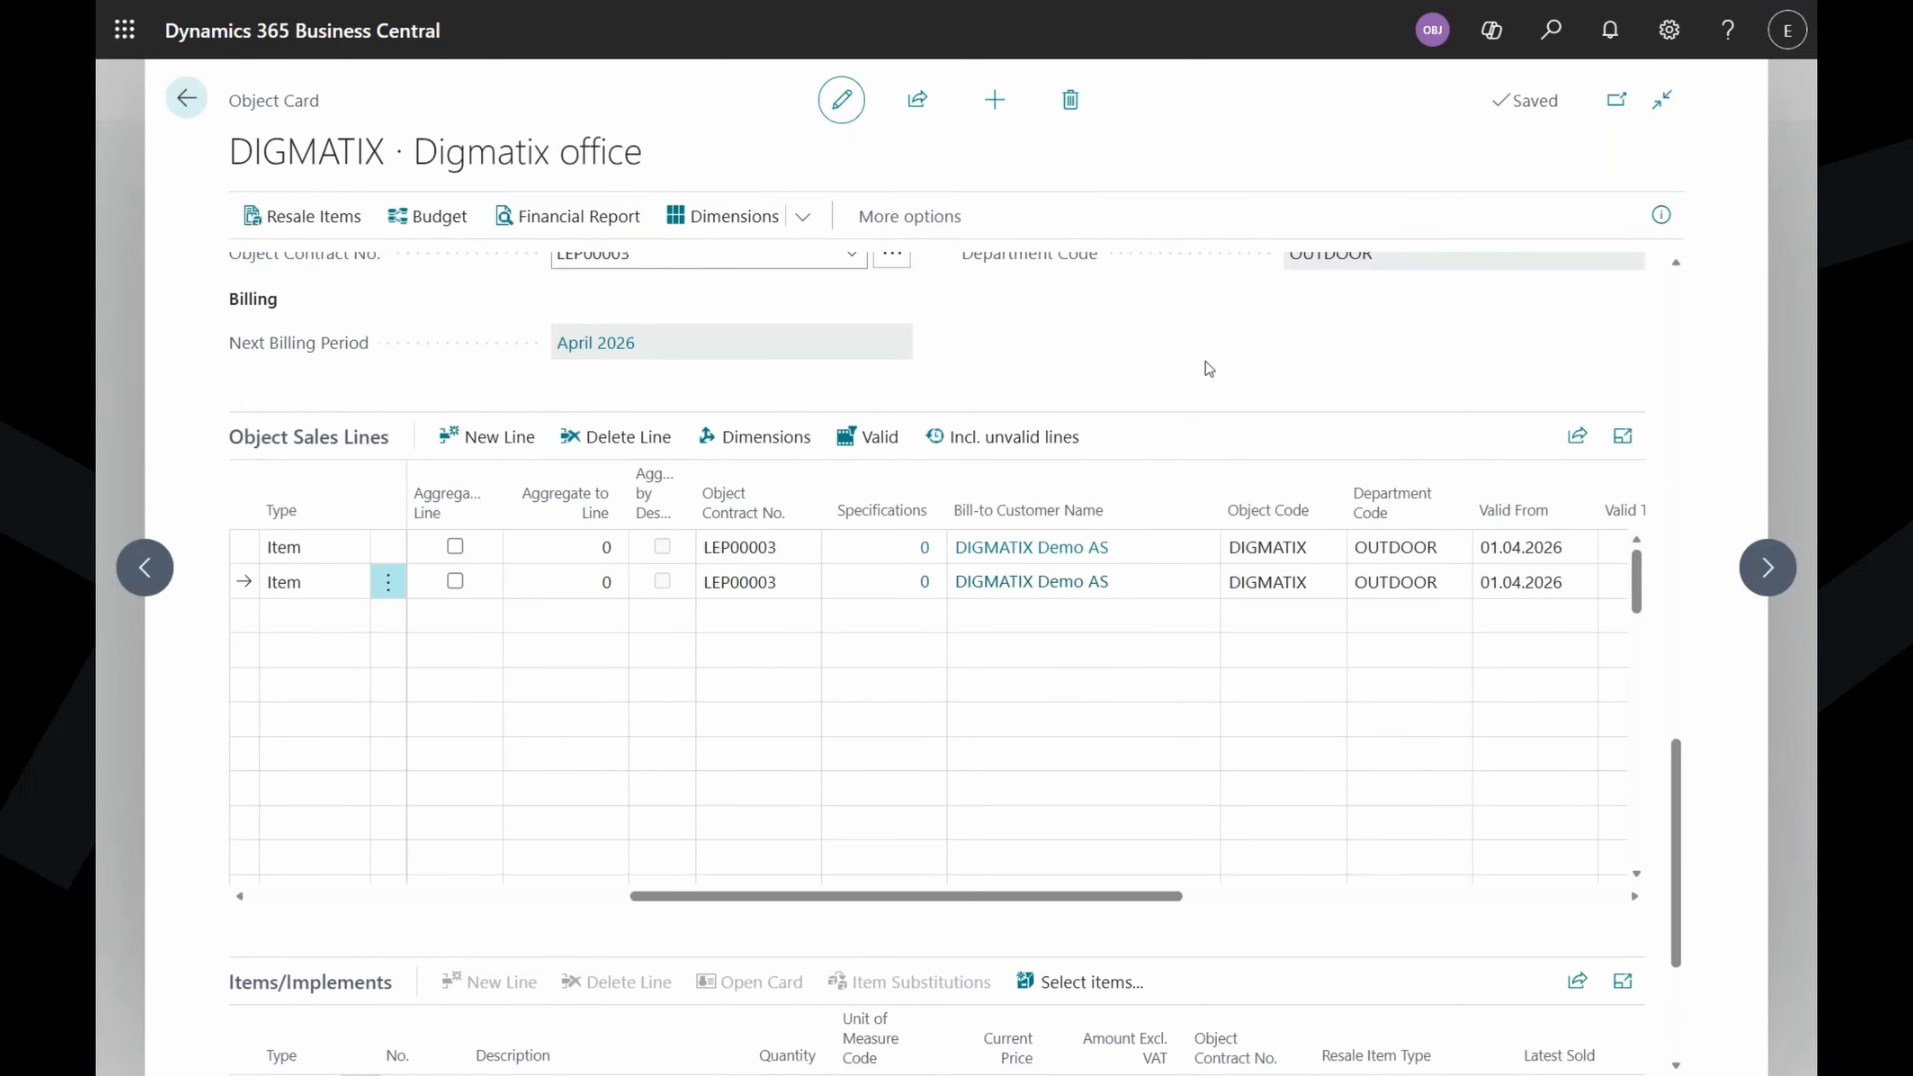
Open the FactBox with the object's attributes and picture, then scroll the lines back to No.
scroll(1225, 347, "down", 3)
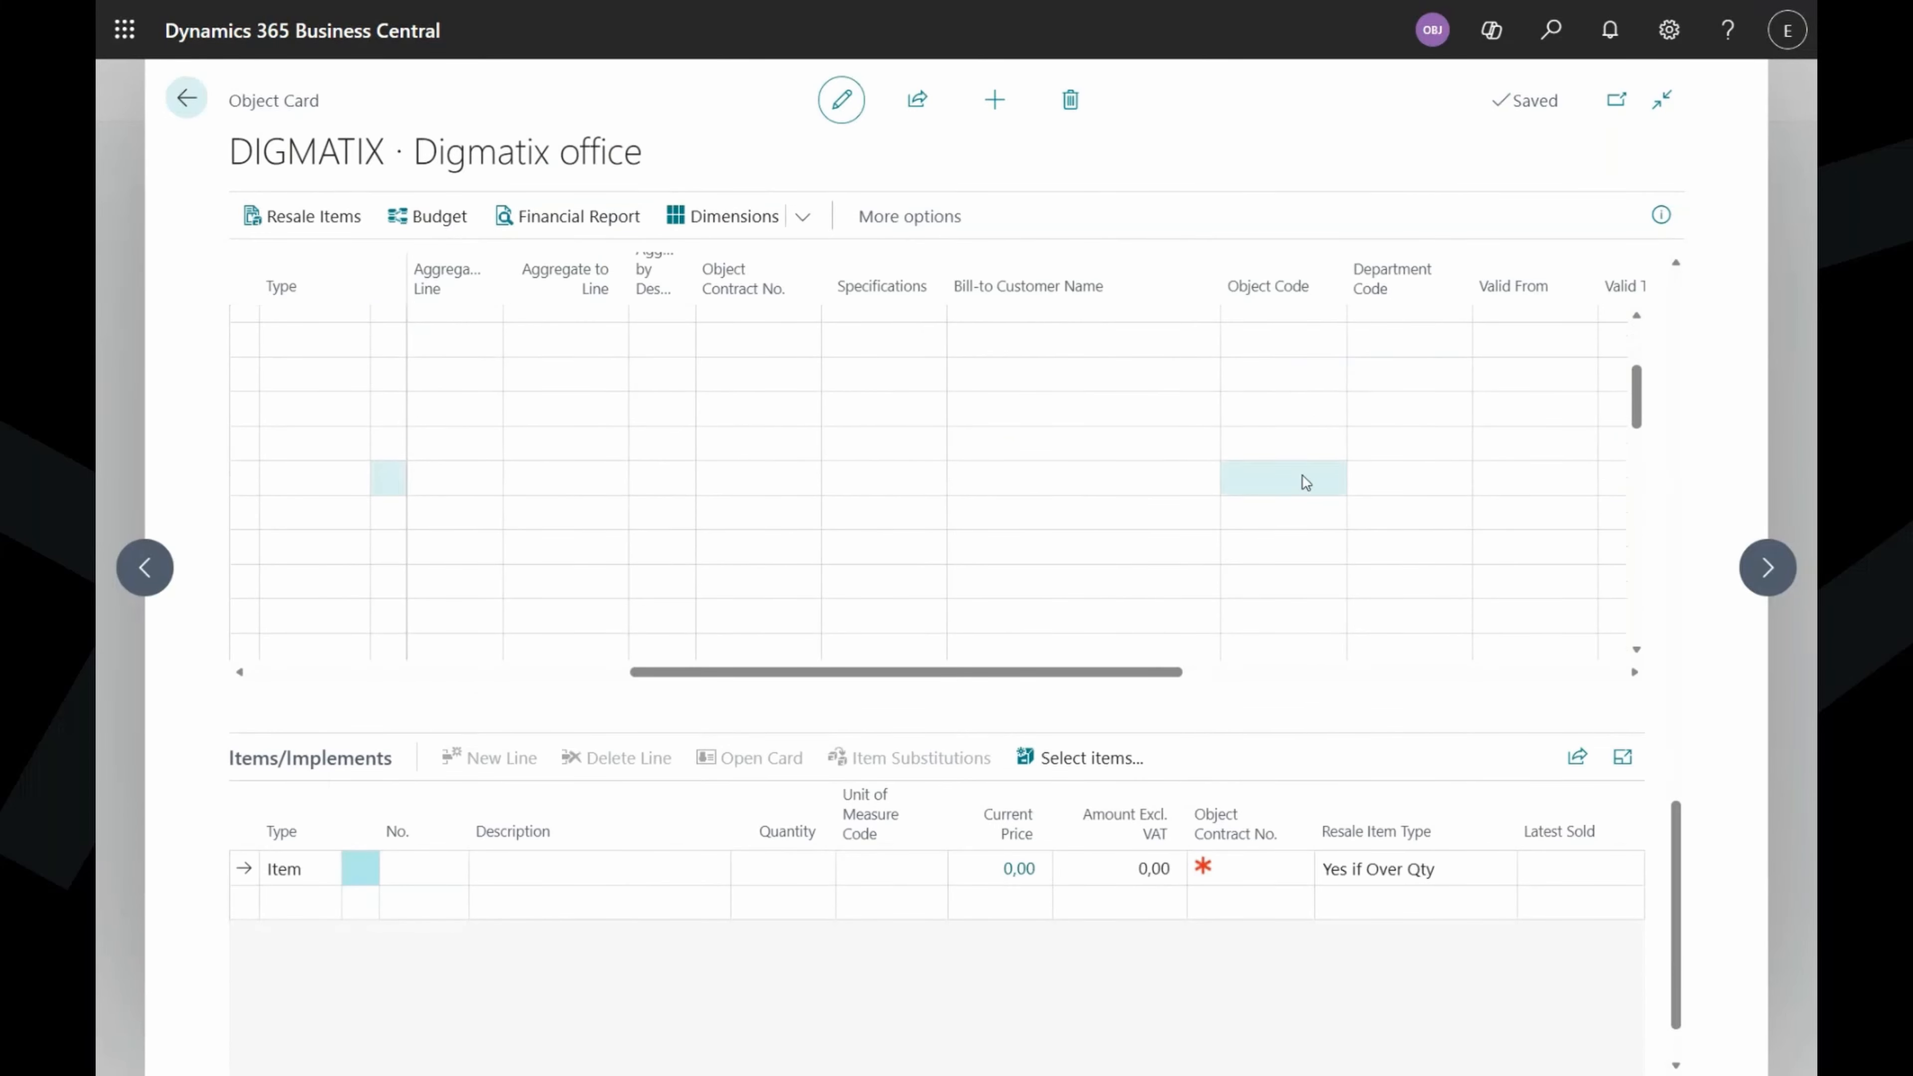
left_click(1663, 217)
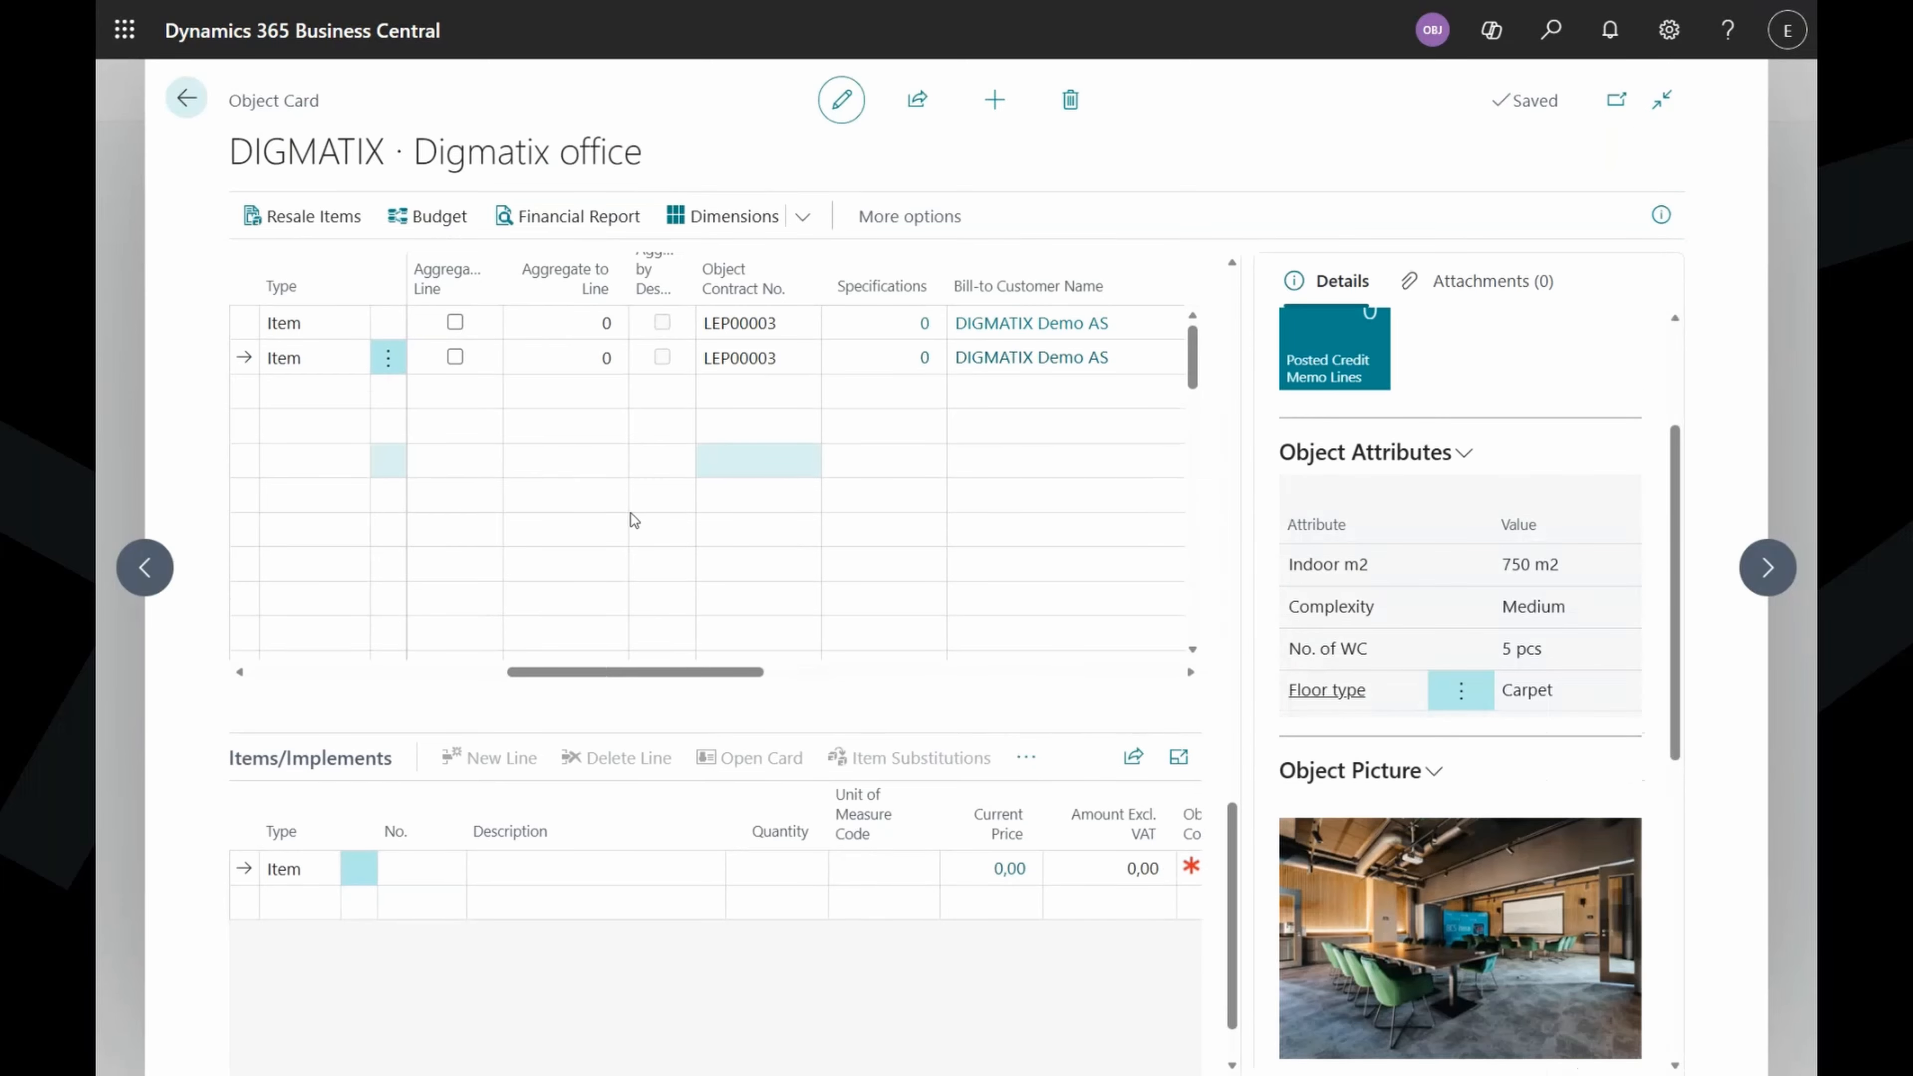
scroll(635, 521, "right", 5)
scroll(635, 521, "up", 3)
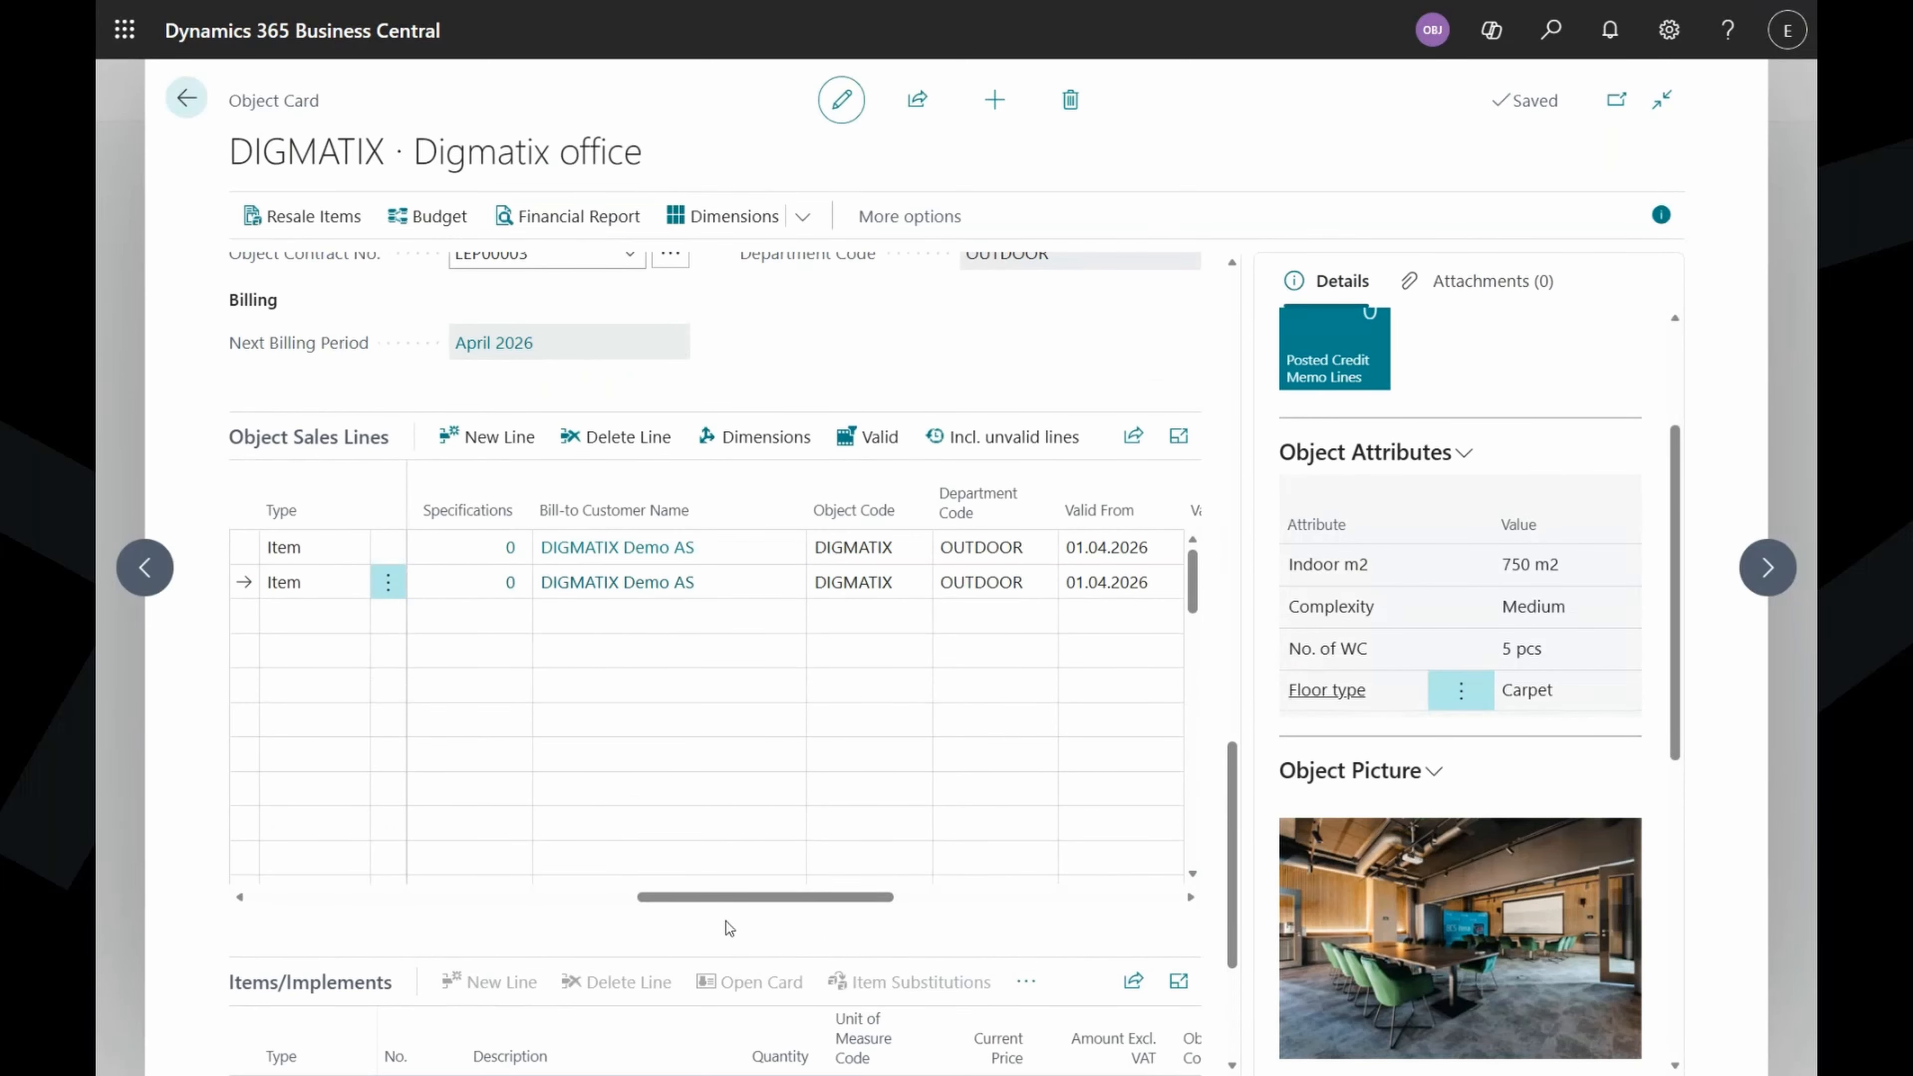
left_click_drag(650, 904, 178, 893)
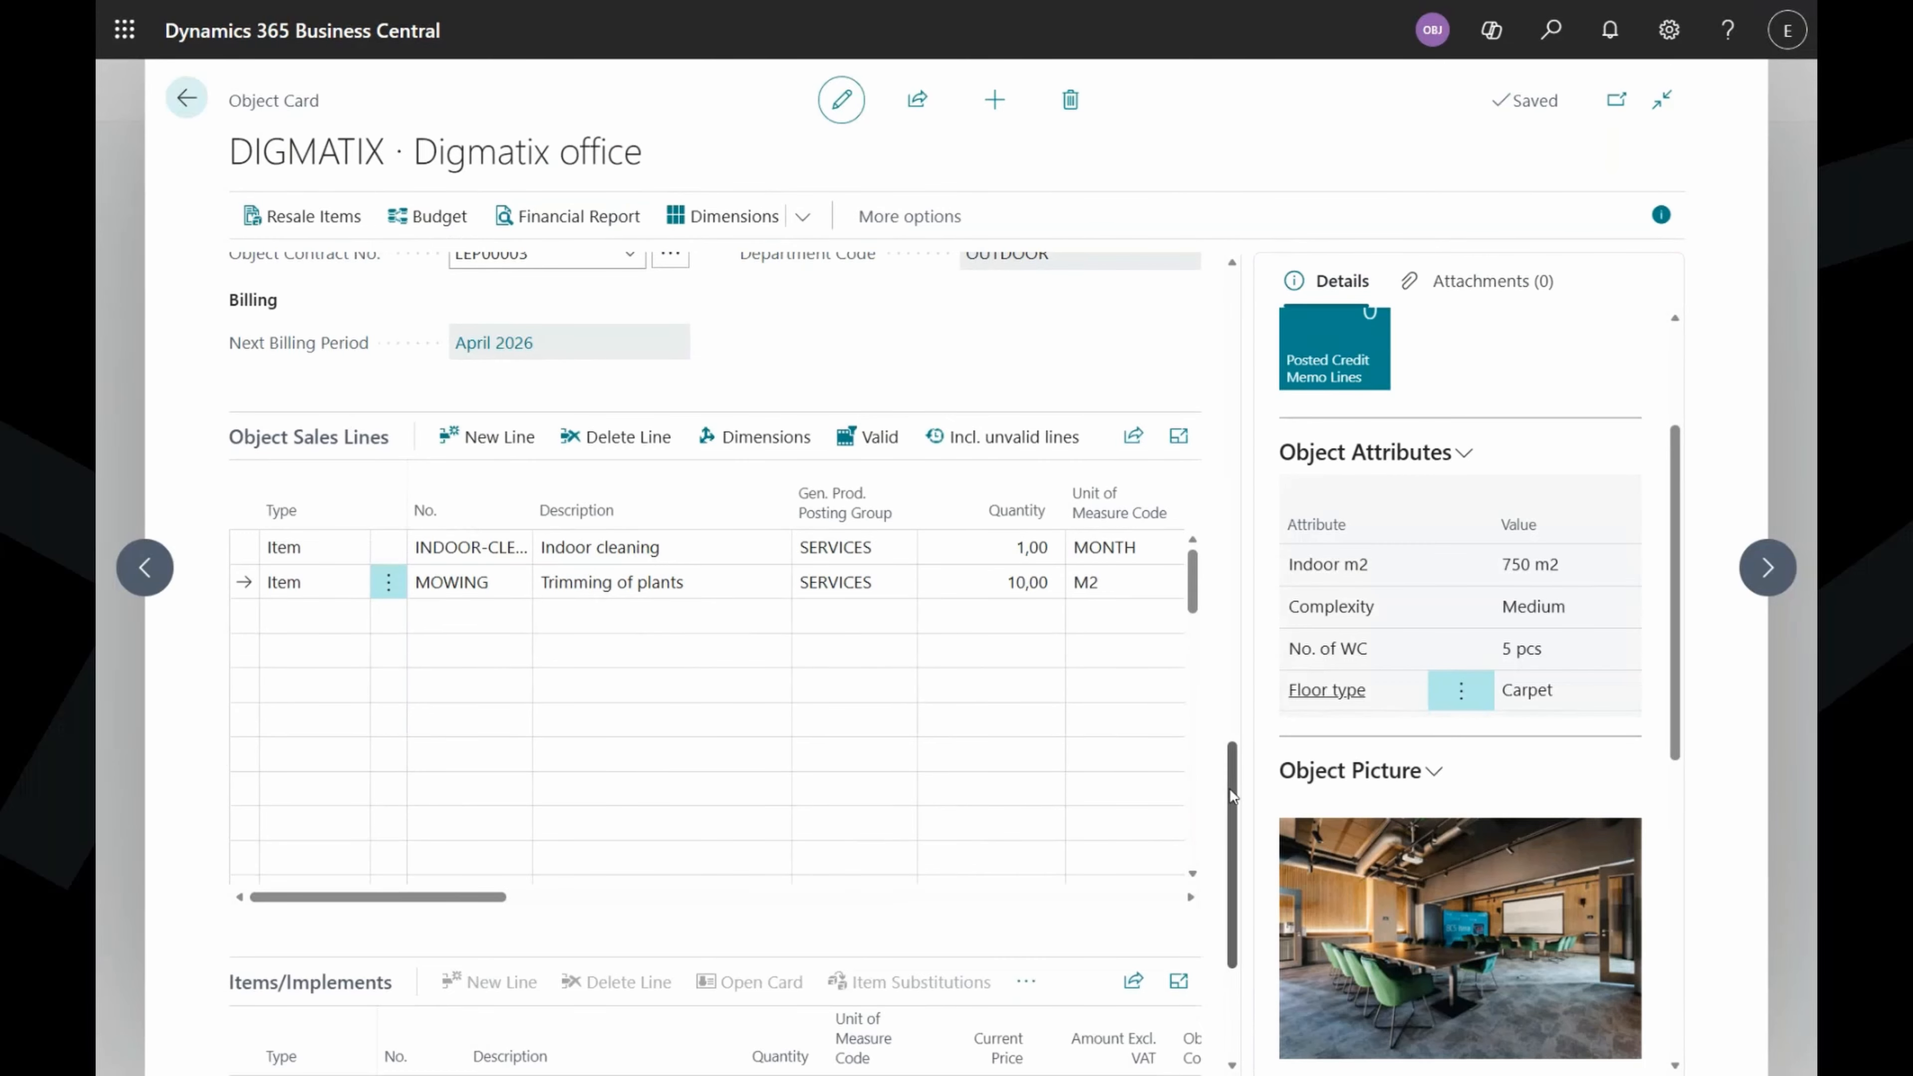
scroll(1223, 911, "down", 4)
Pick item 10002 Tork toilet paper on the first resale line.
left_click(416, 776)
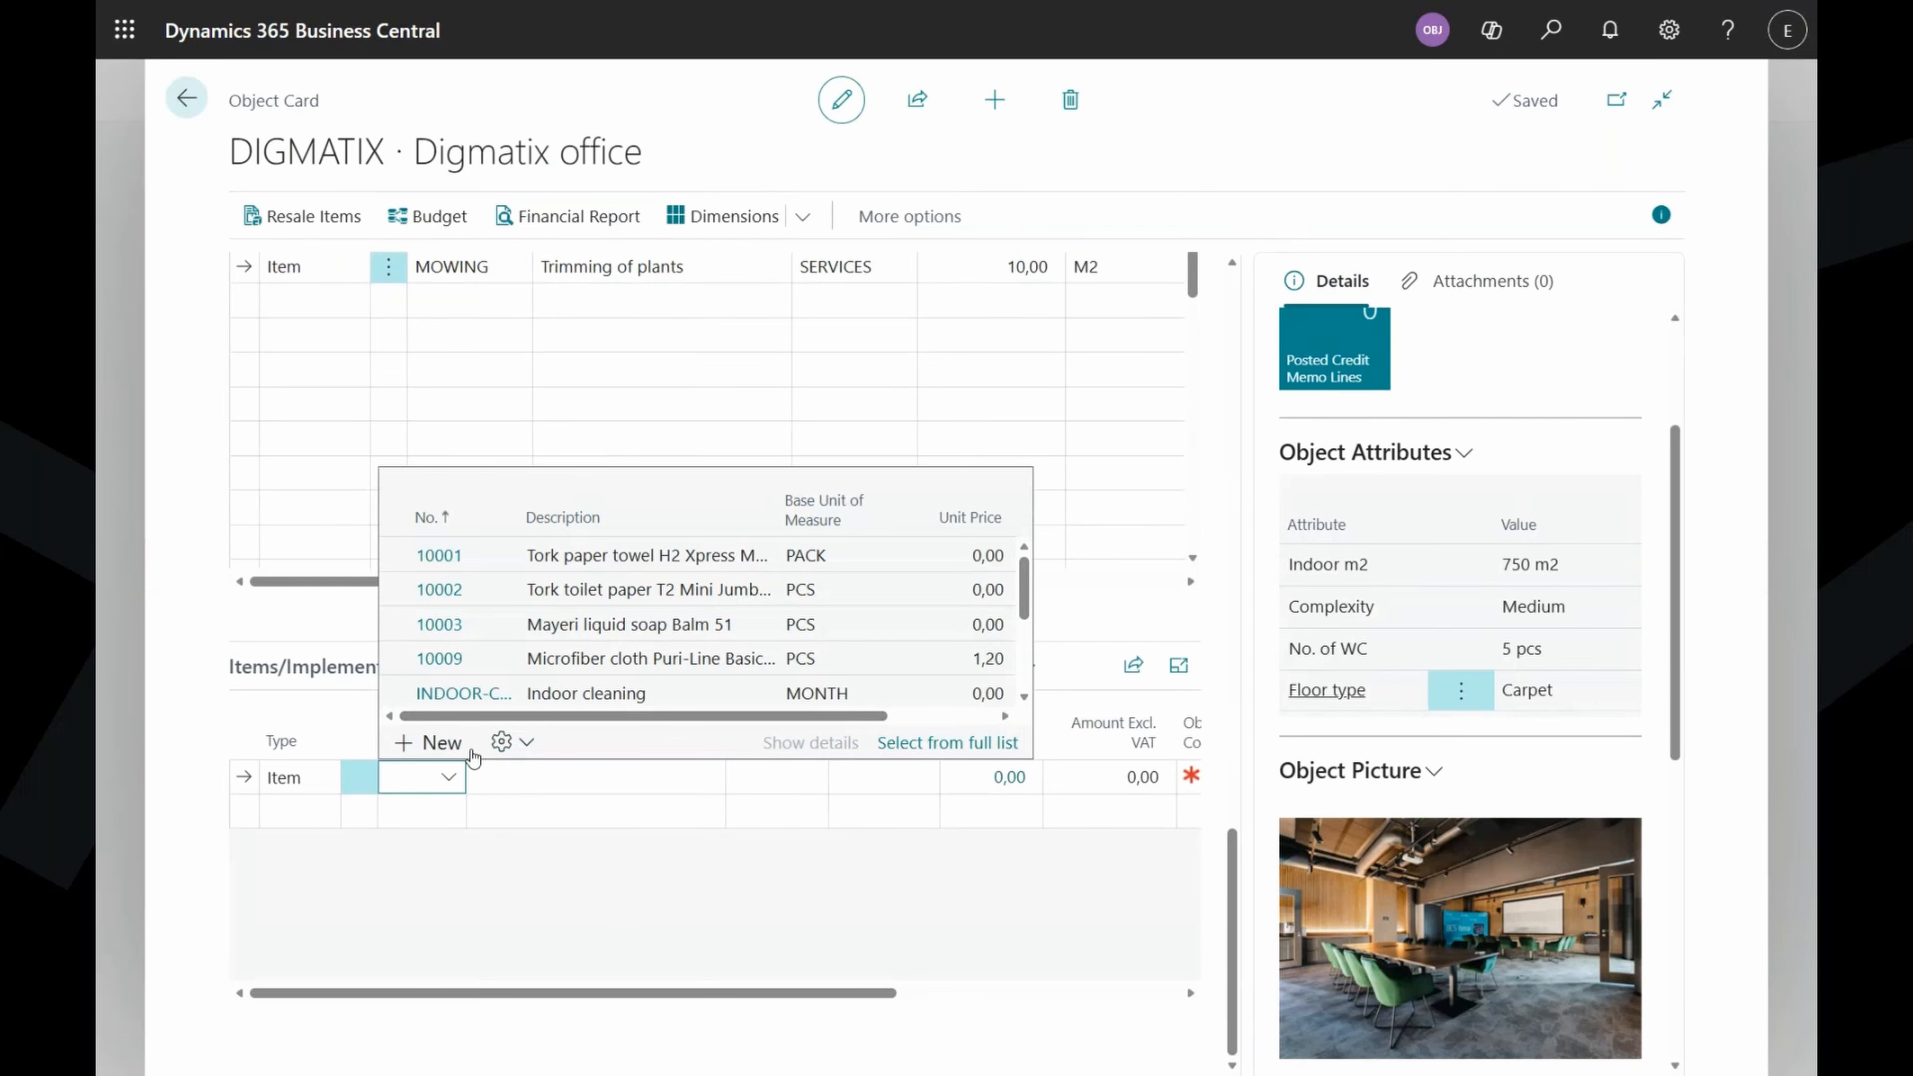
left_click(187, 761)
left_click(411, 777)
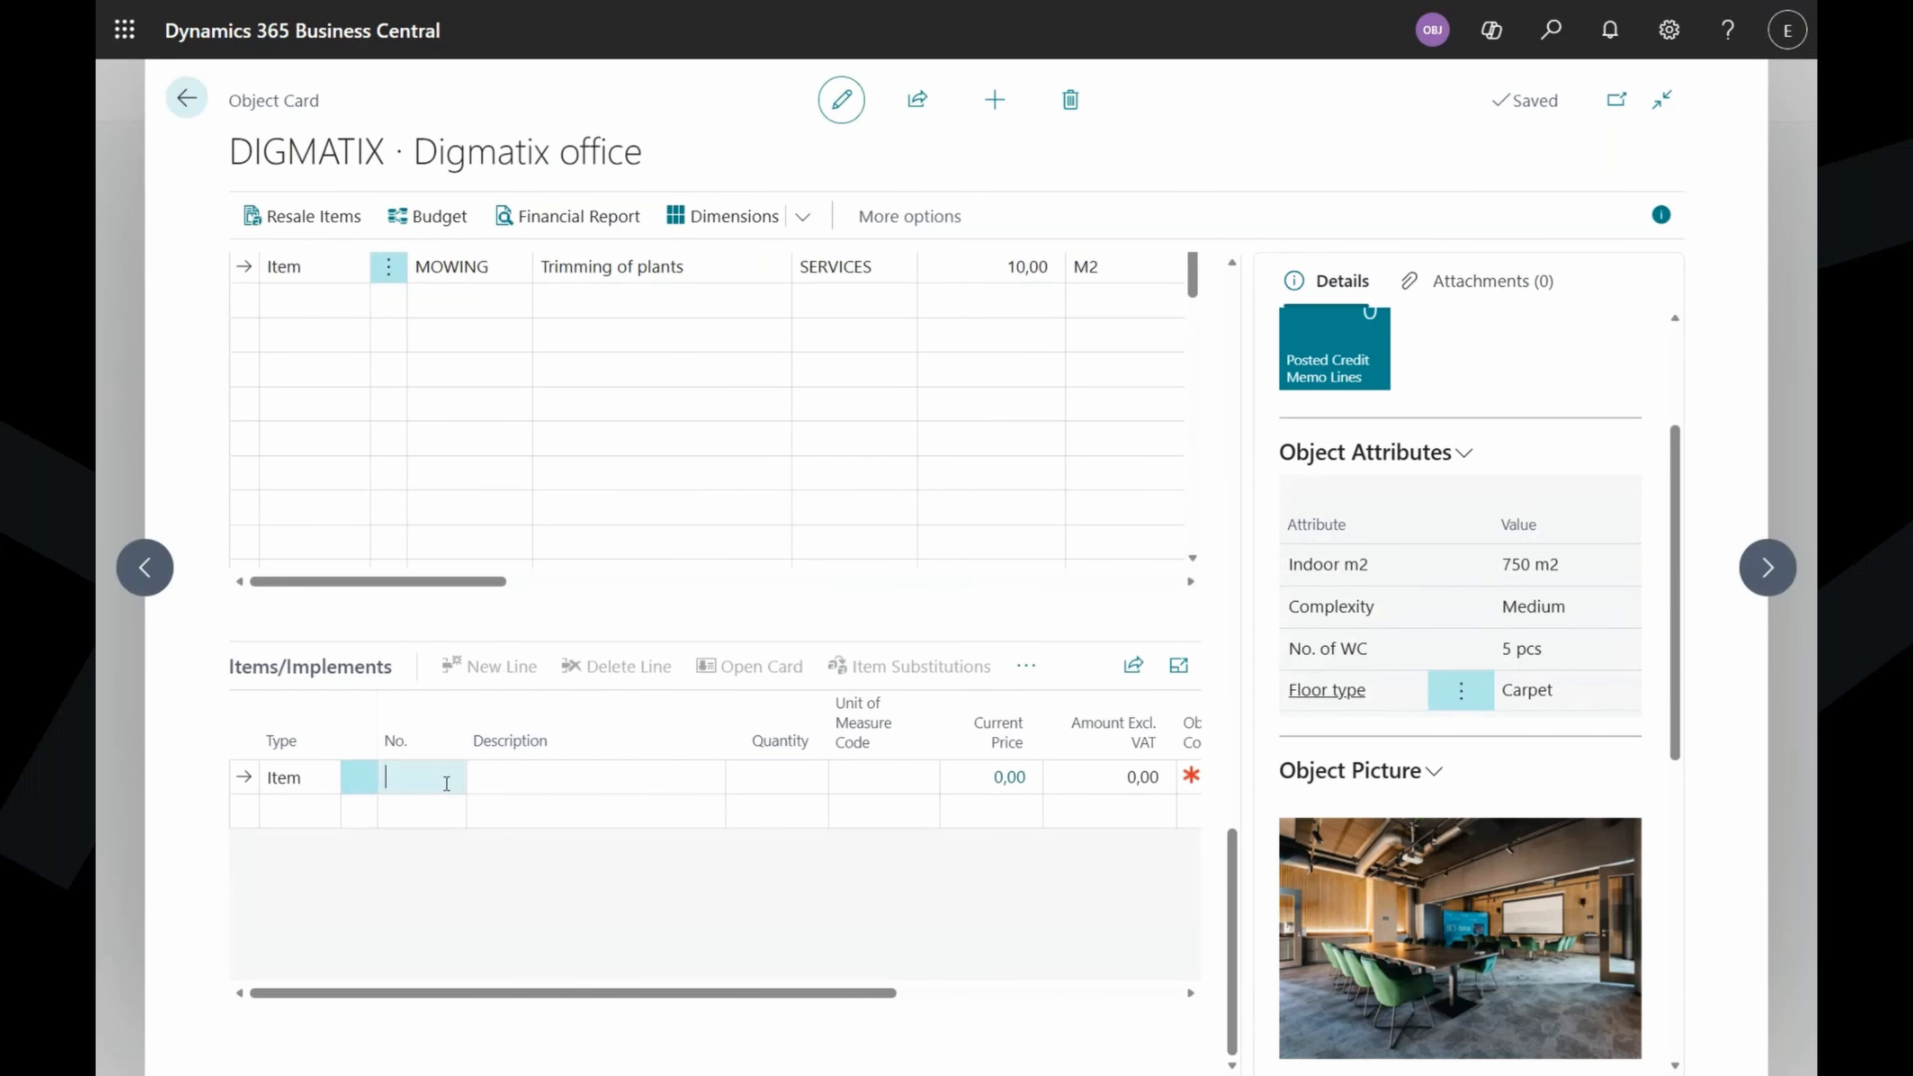
left_click(449, 783)
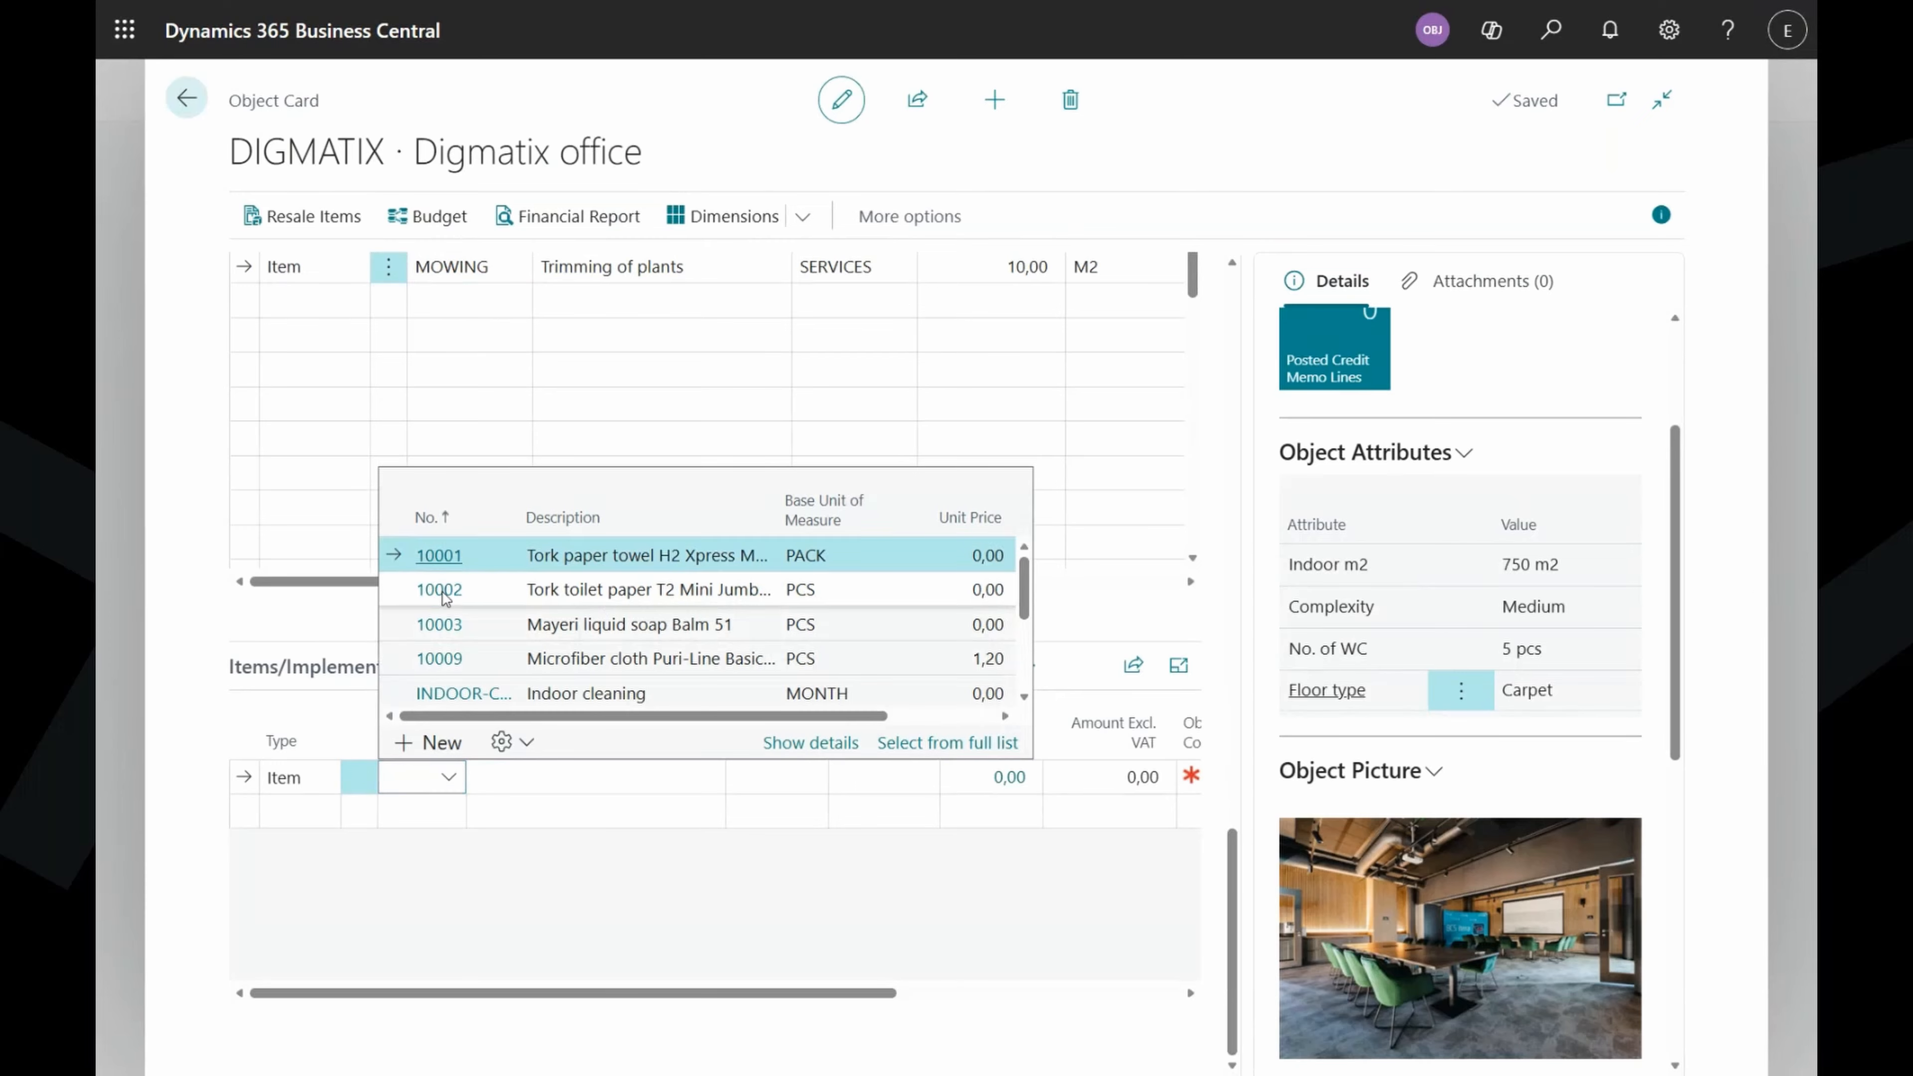
left_click(482, 591)
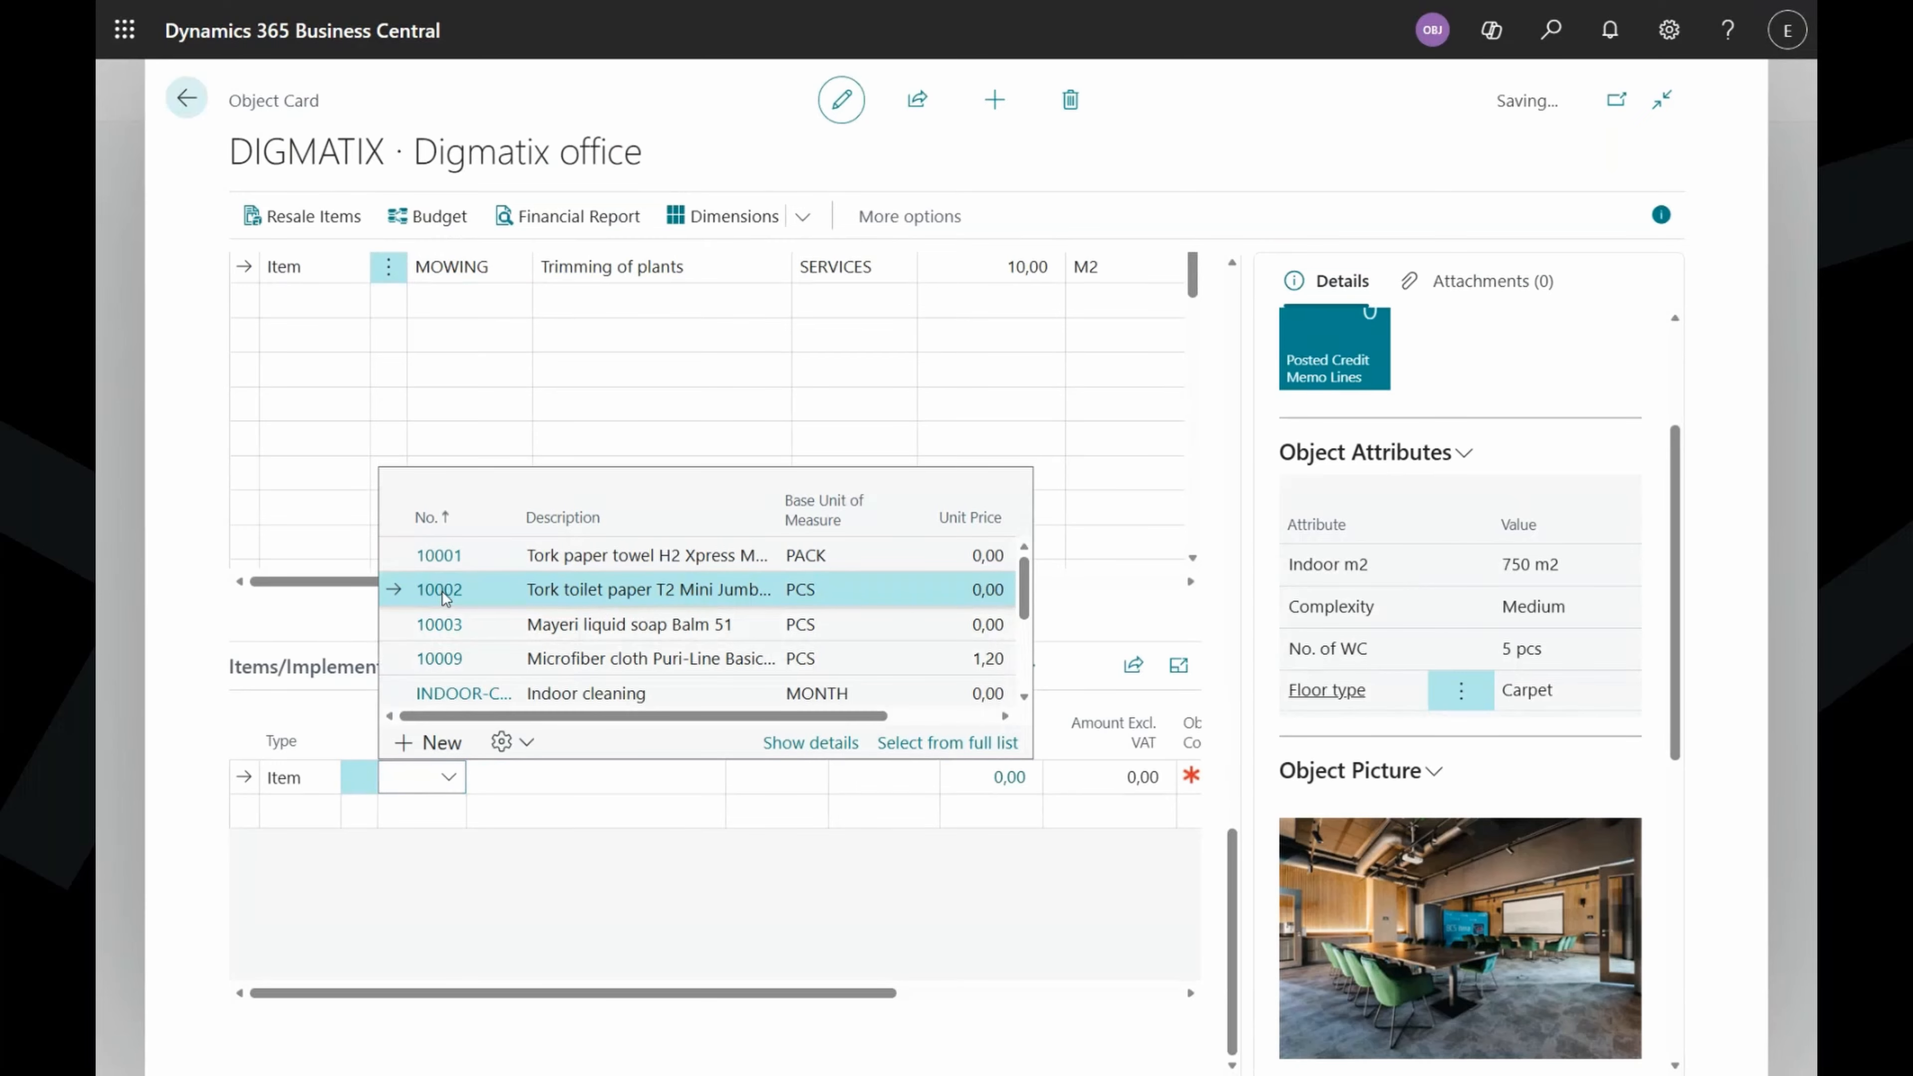
Add 10003 Mayeri liquid soap and 10001 Tork paper towel on the next two lines.
left_click(430, 810)
left_click(446, 812)
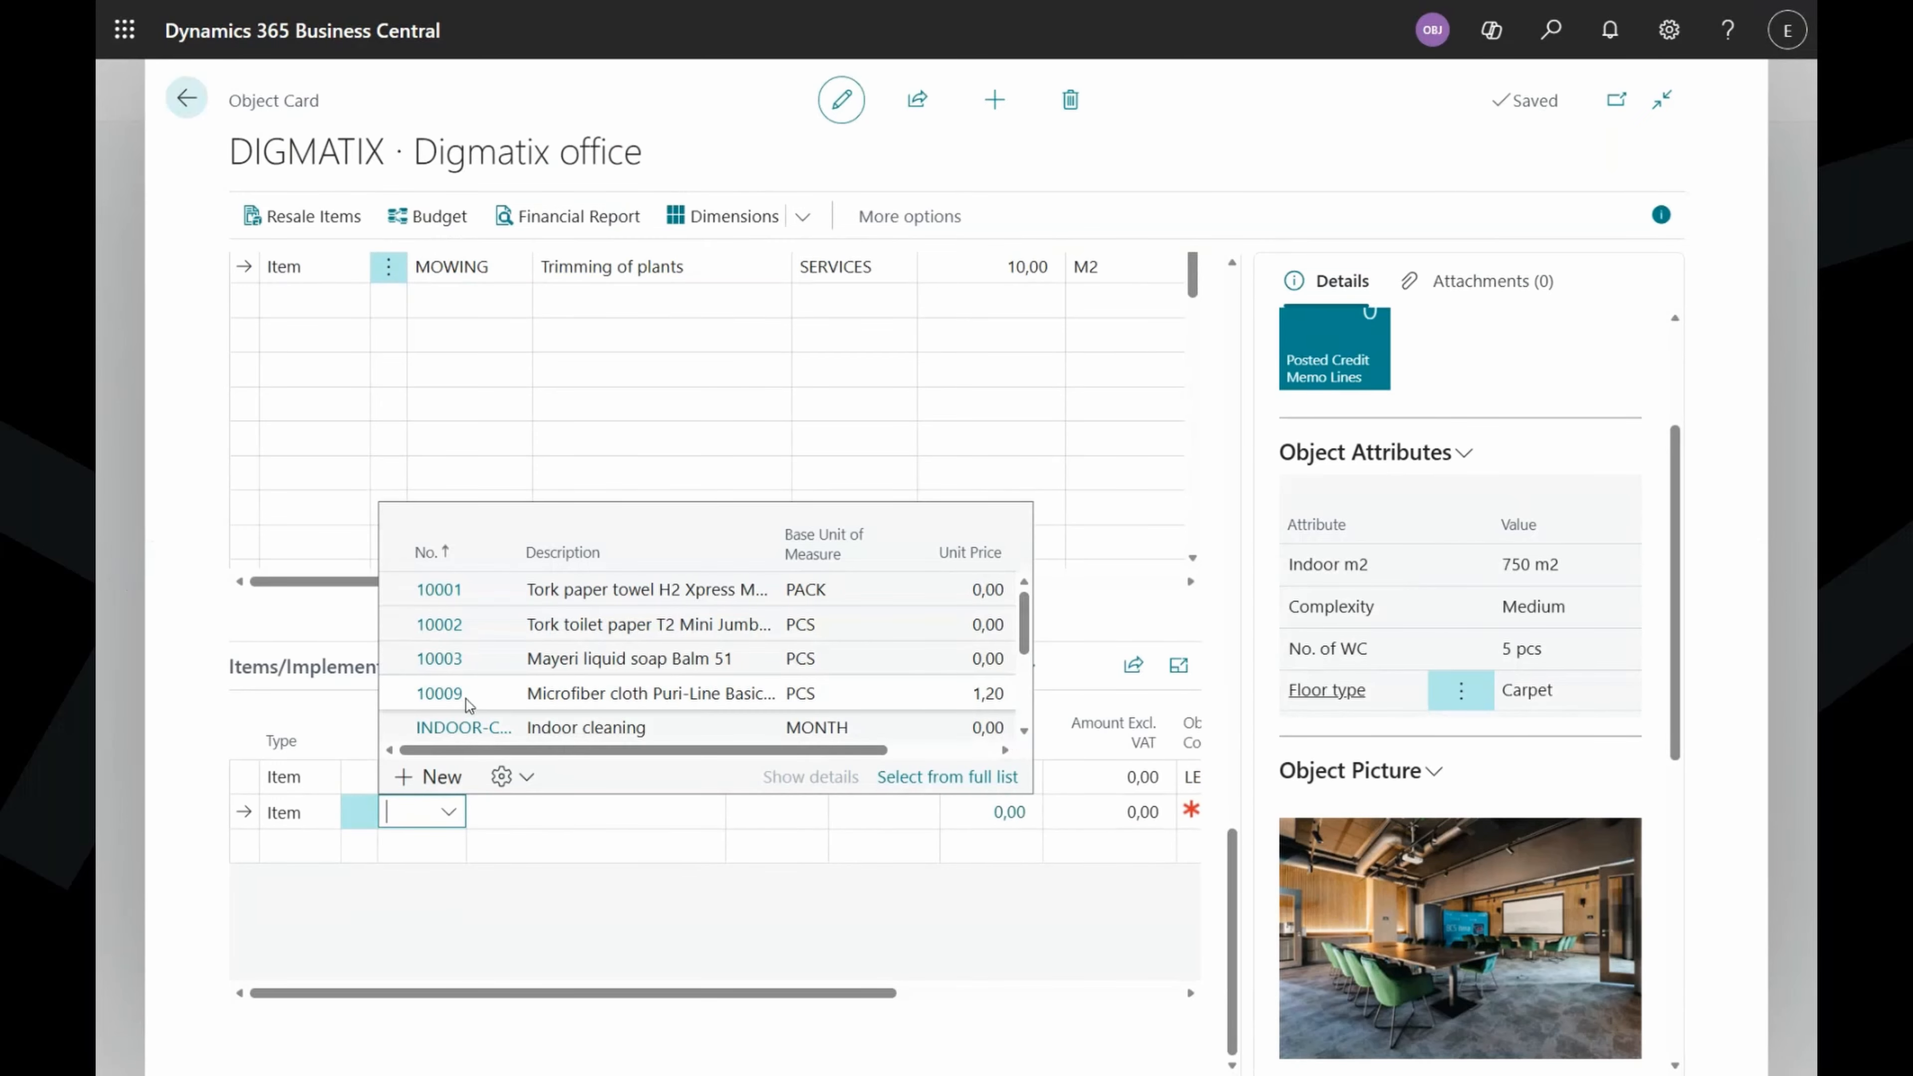
left_click(446, 664)
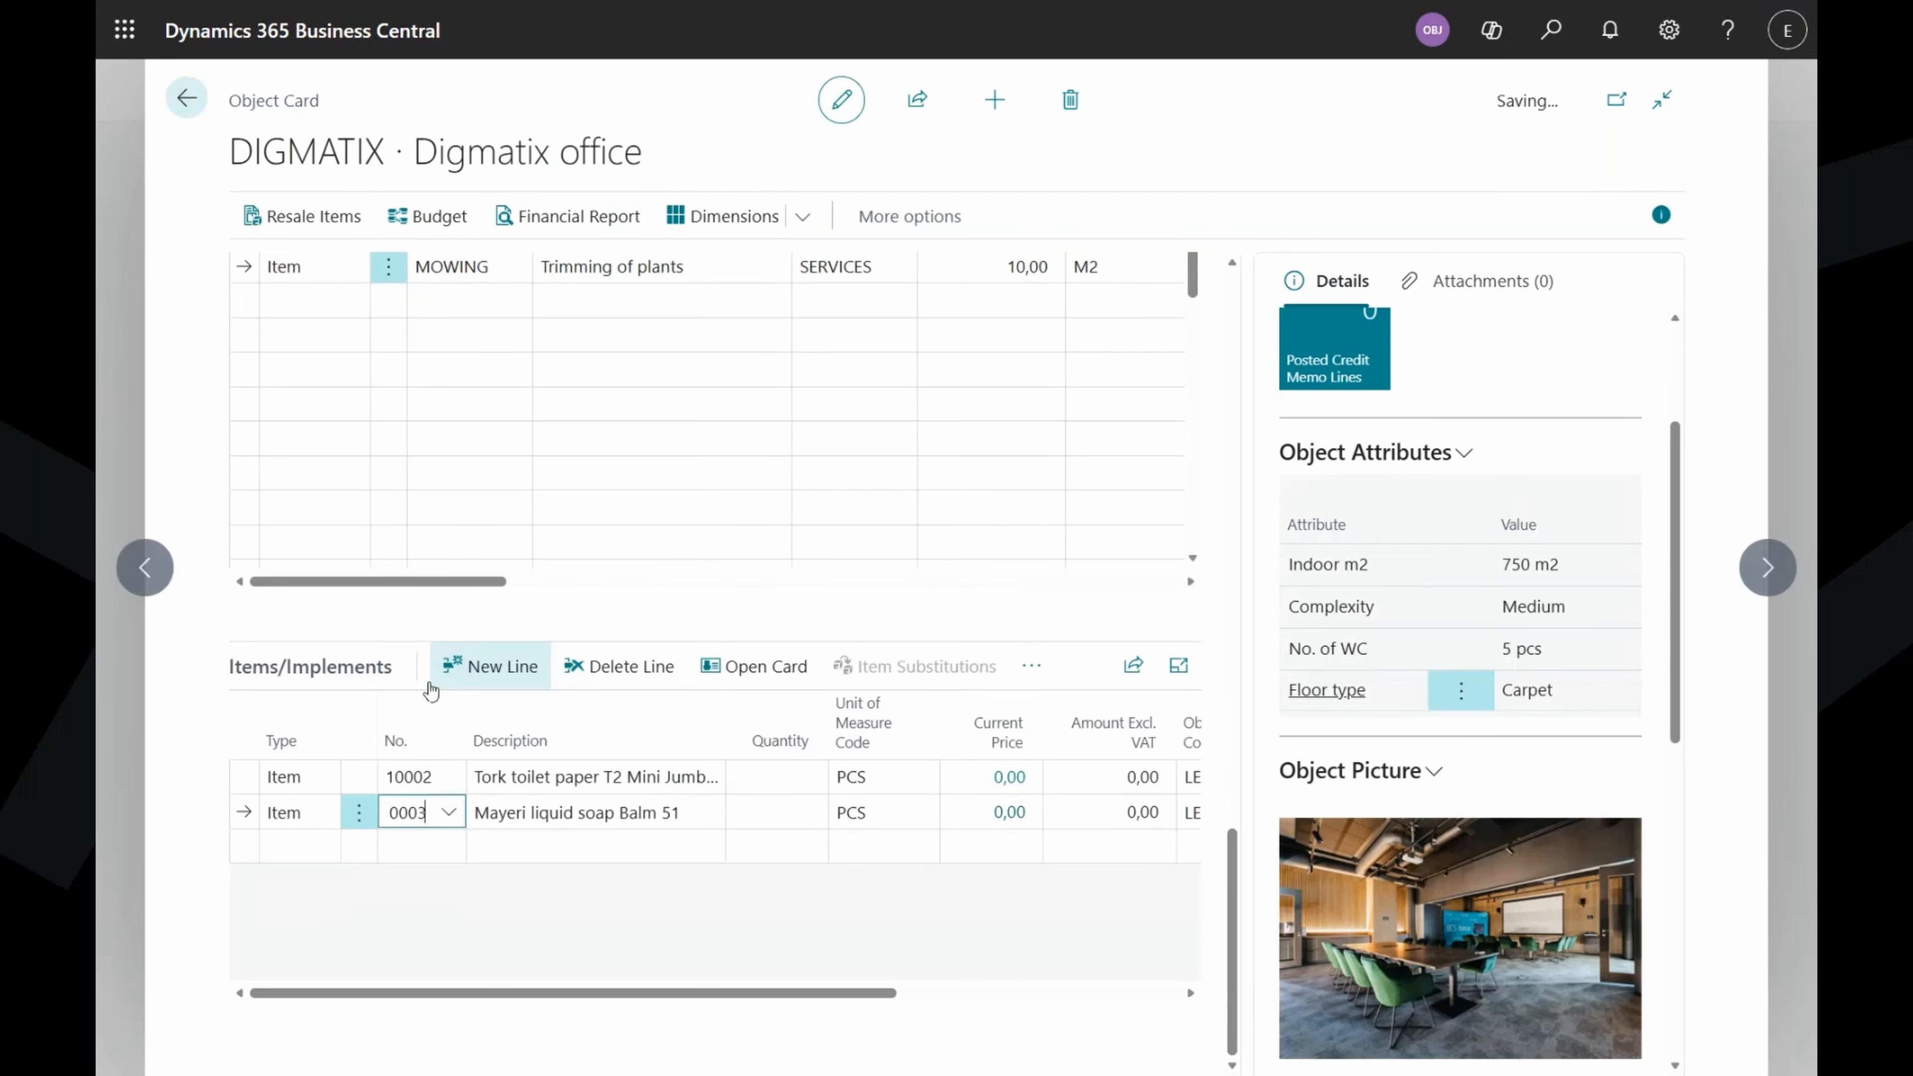
left_click(430, 846)
left_click(449, 845)
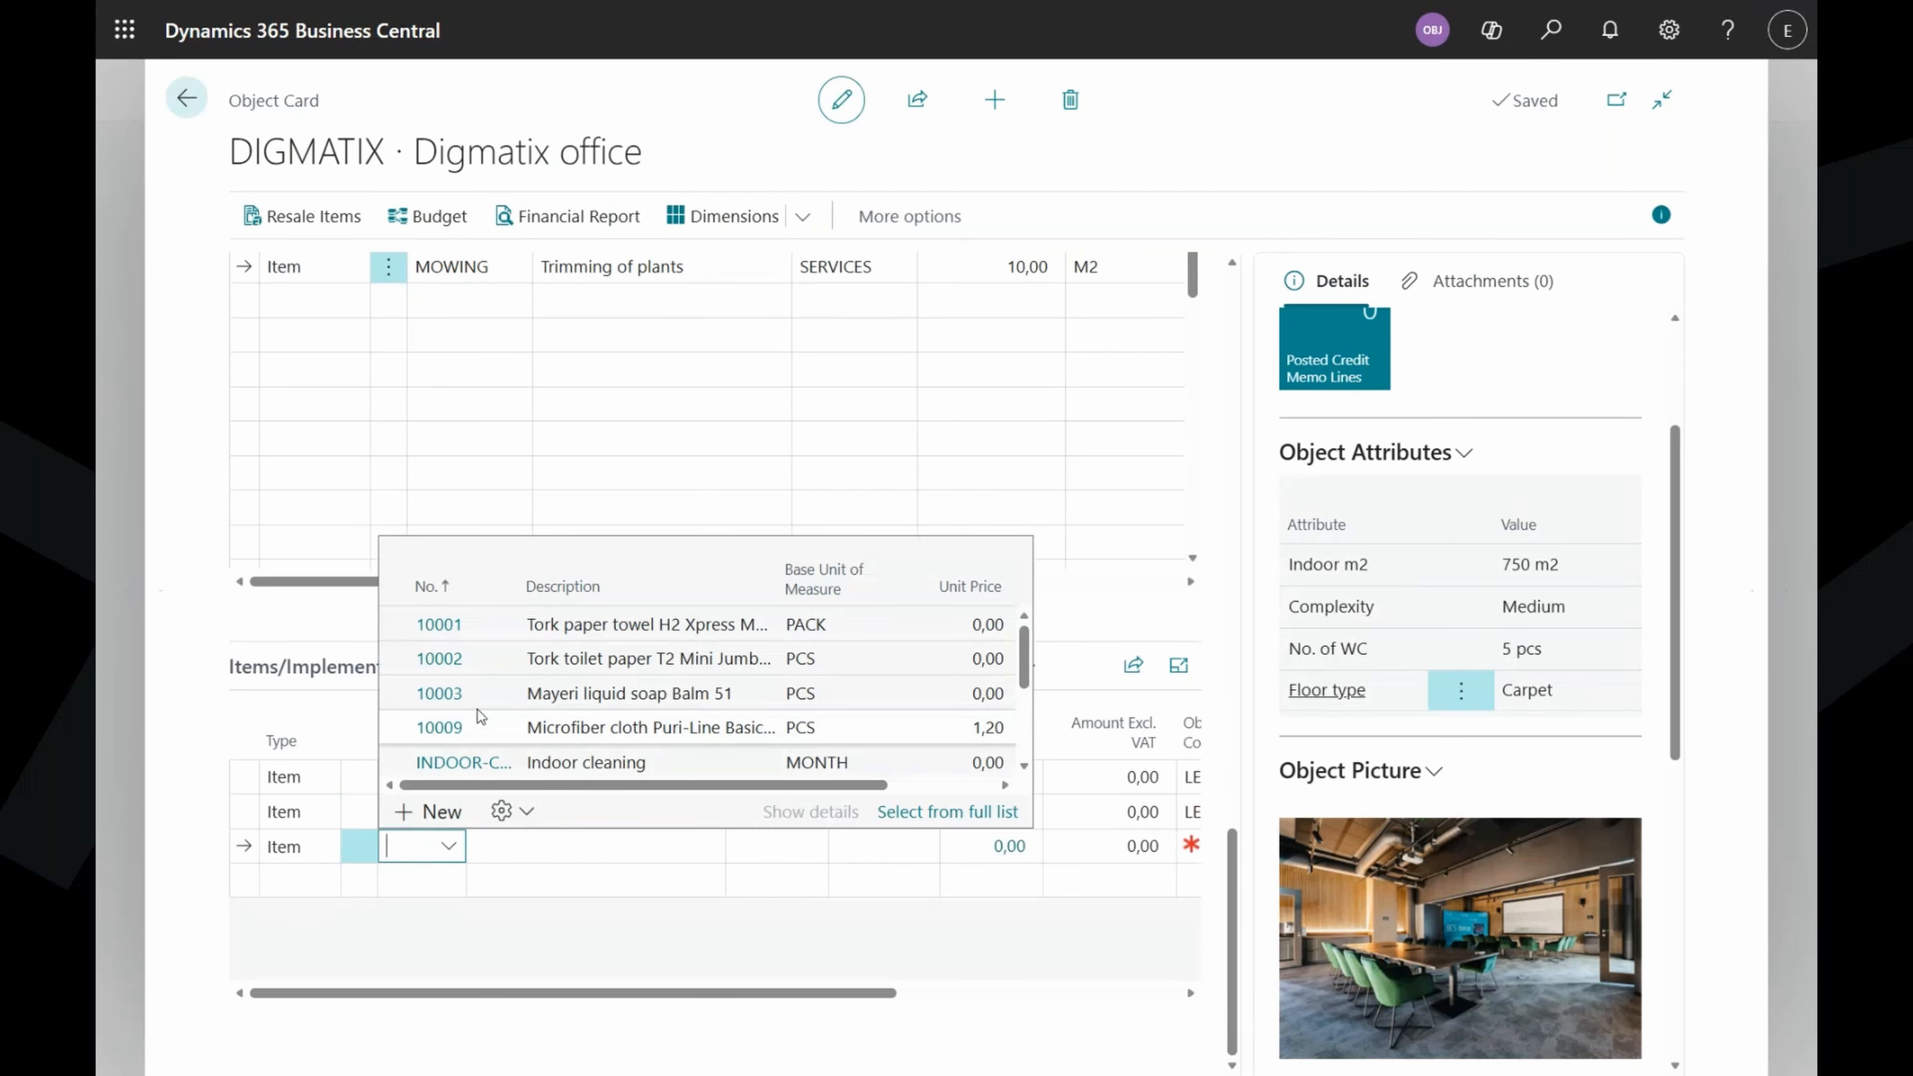
left_click(448, 627)
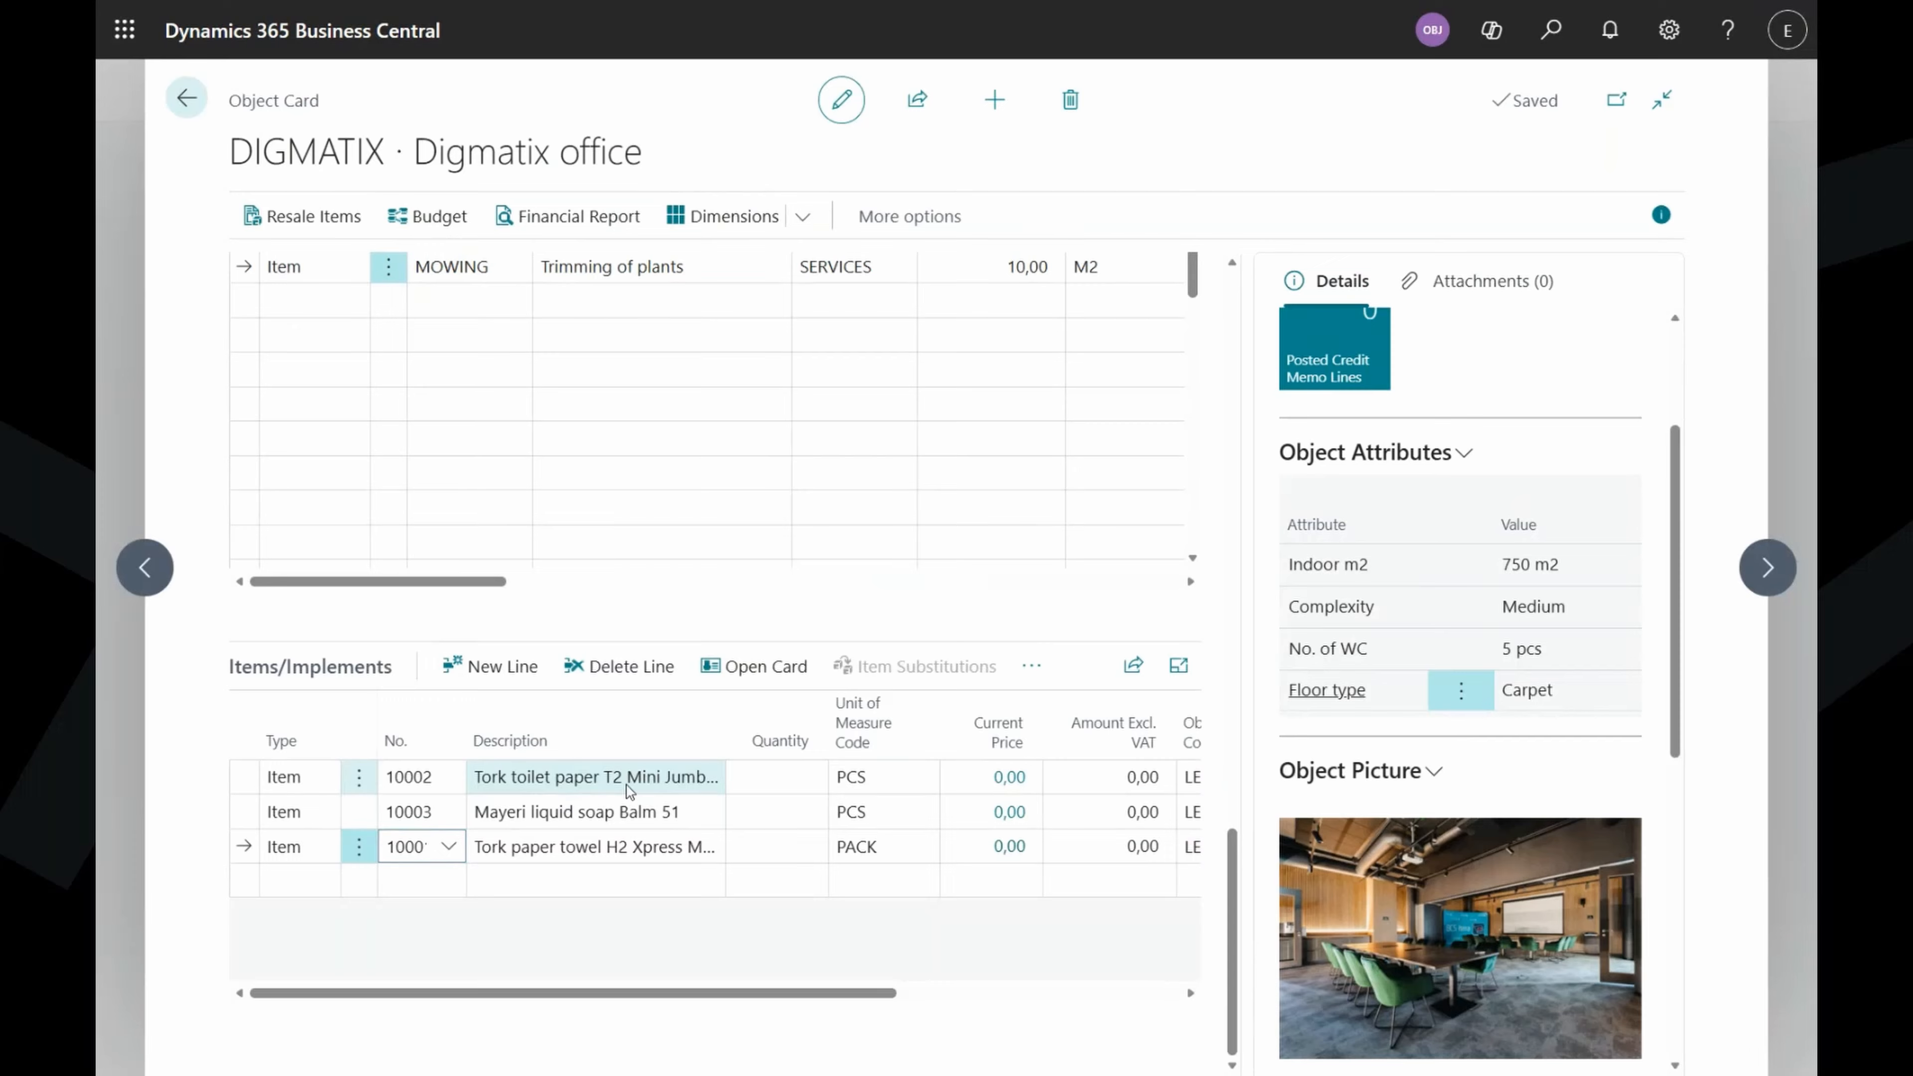
Select the toilet paper and soap lines to view their item details and images.
left_click(628, 786)
scroll(1484, 784, "down", 10)
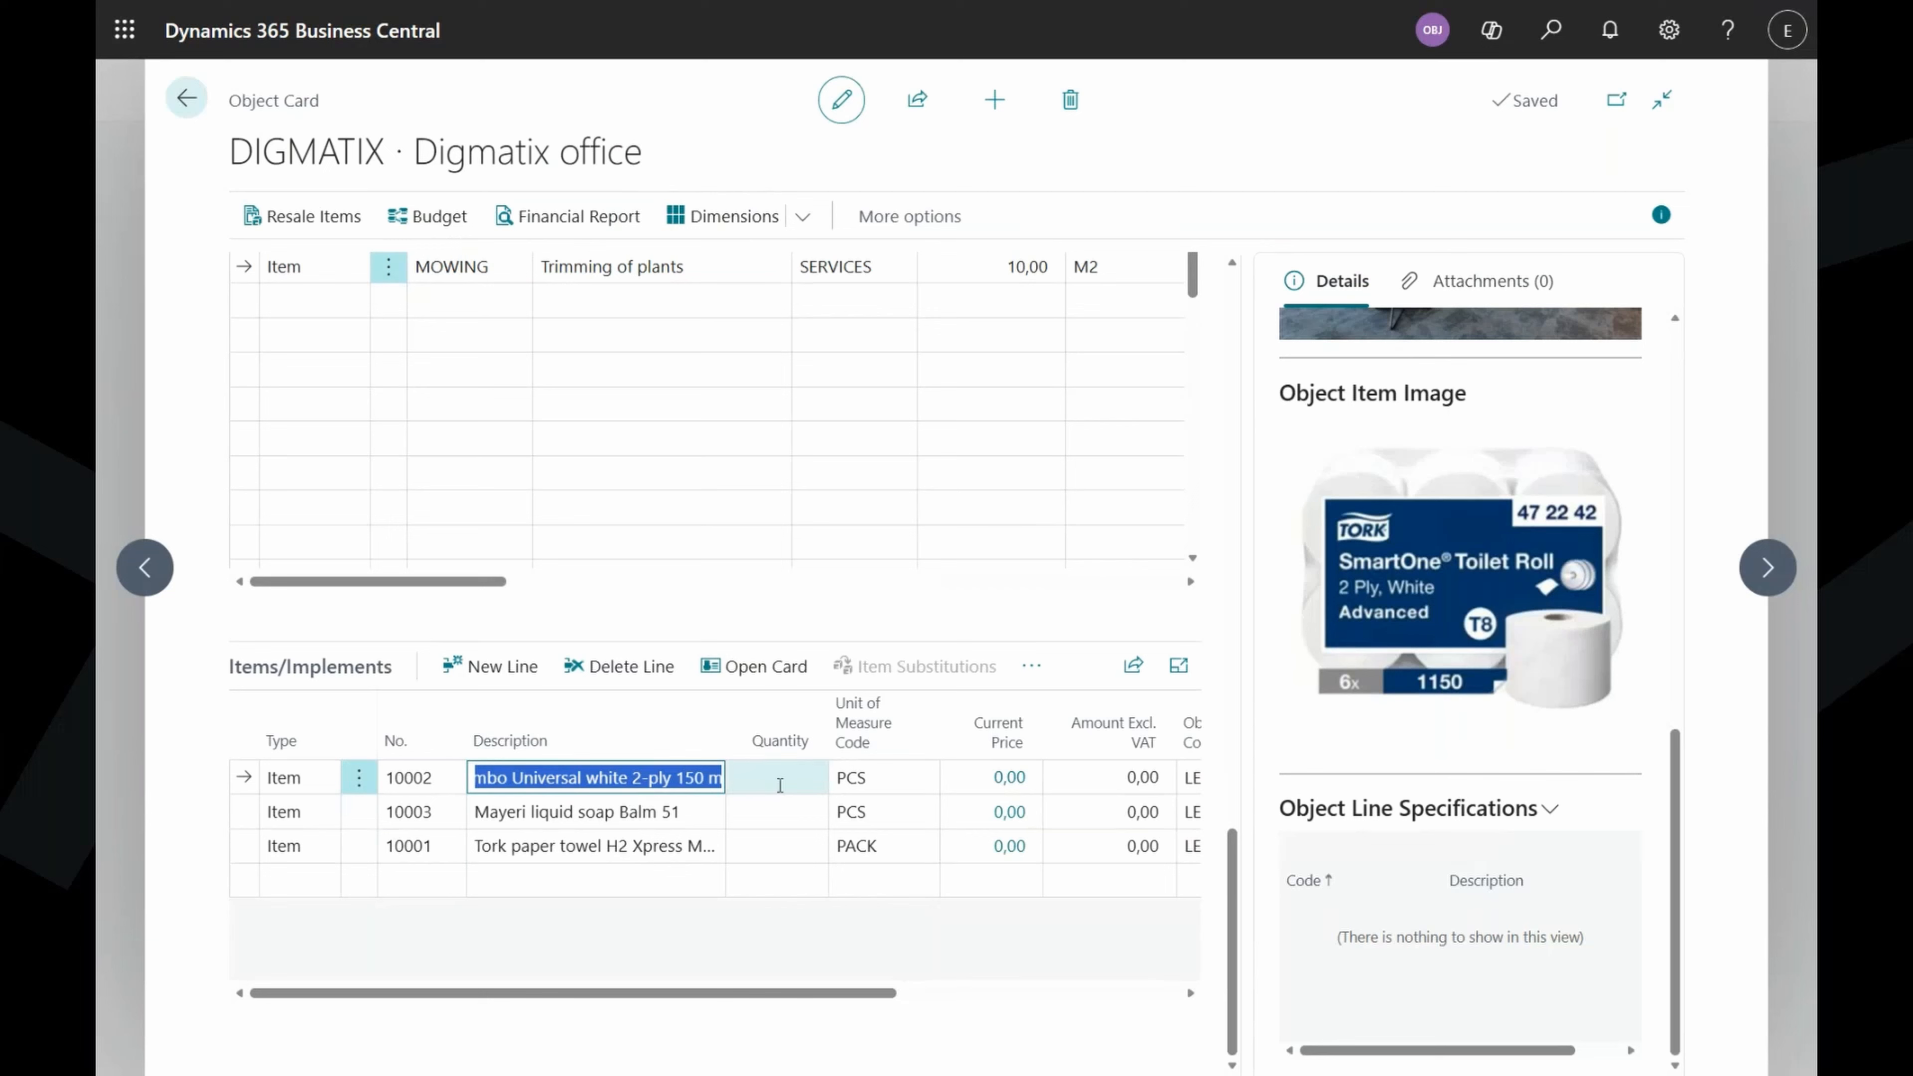
left_click(636, 822)
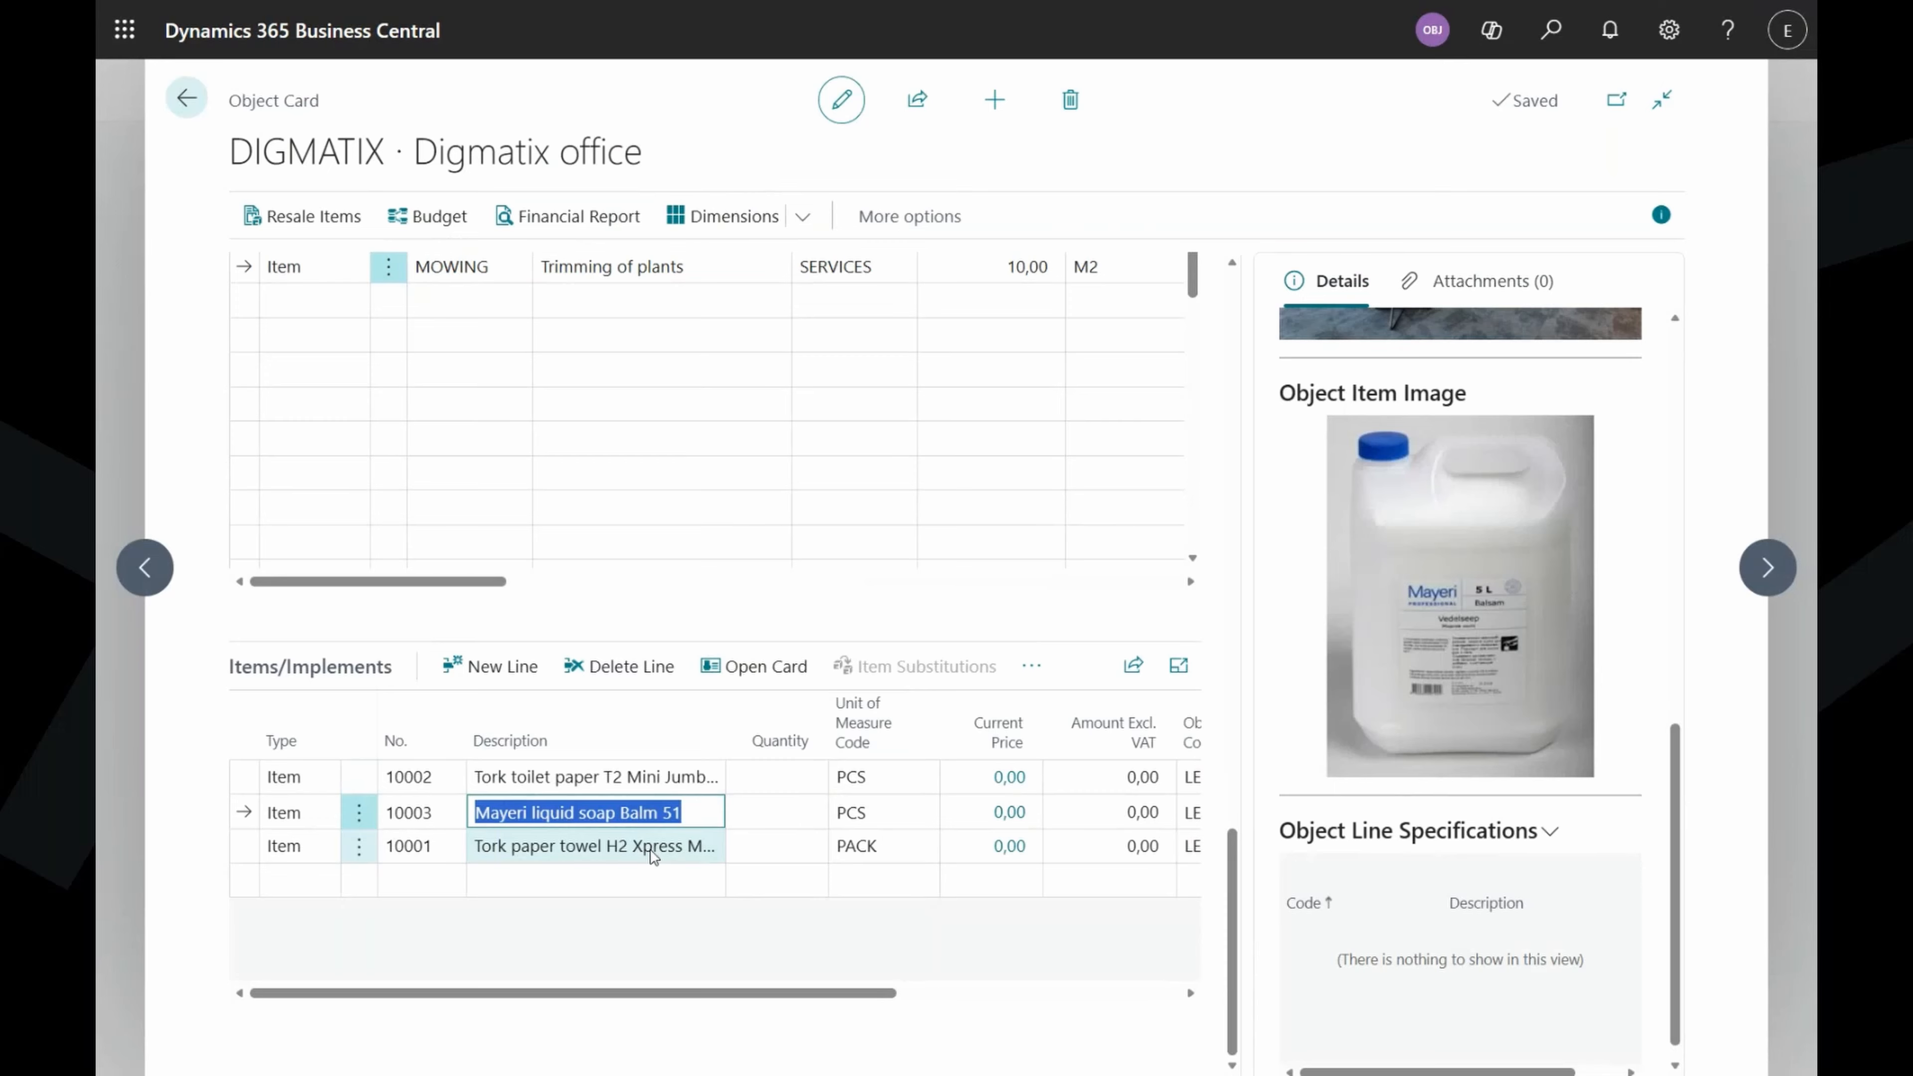
Set the toilet paper (10002) line's quantity to 10.
left_click(652, 852)
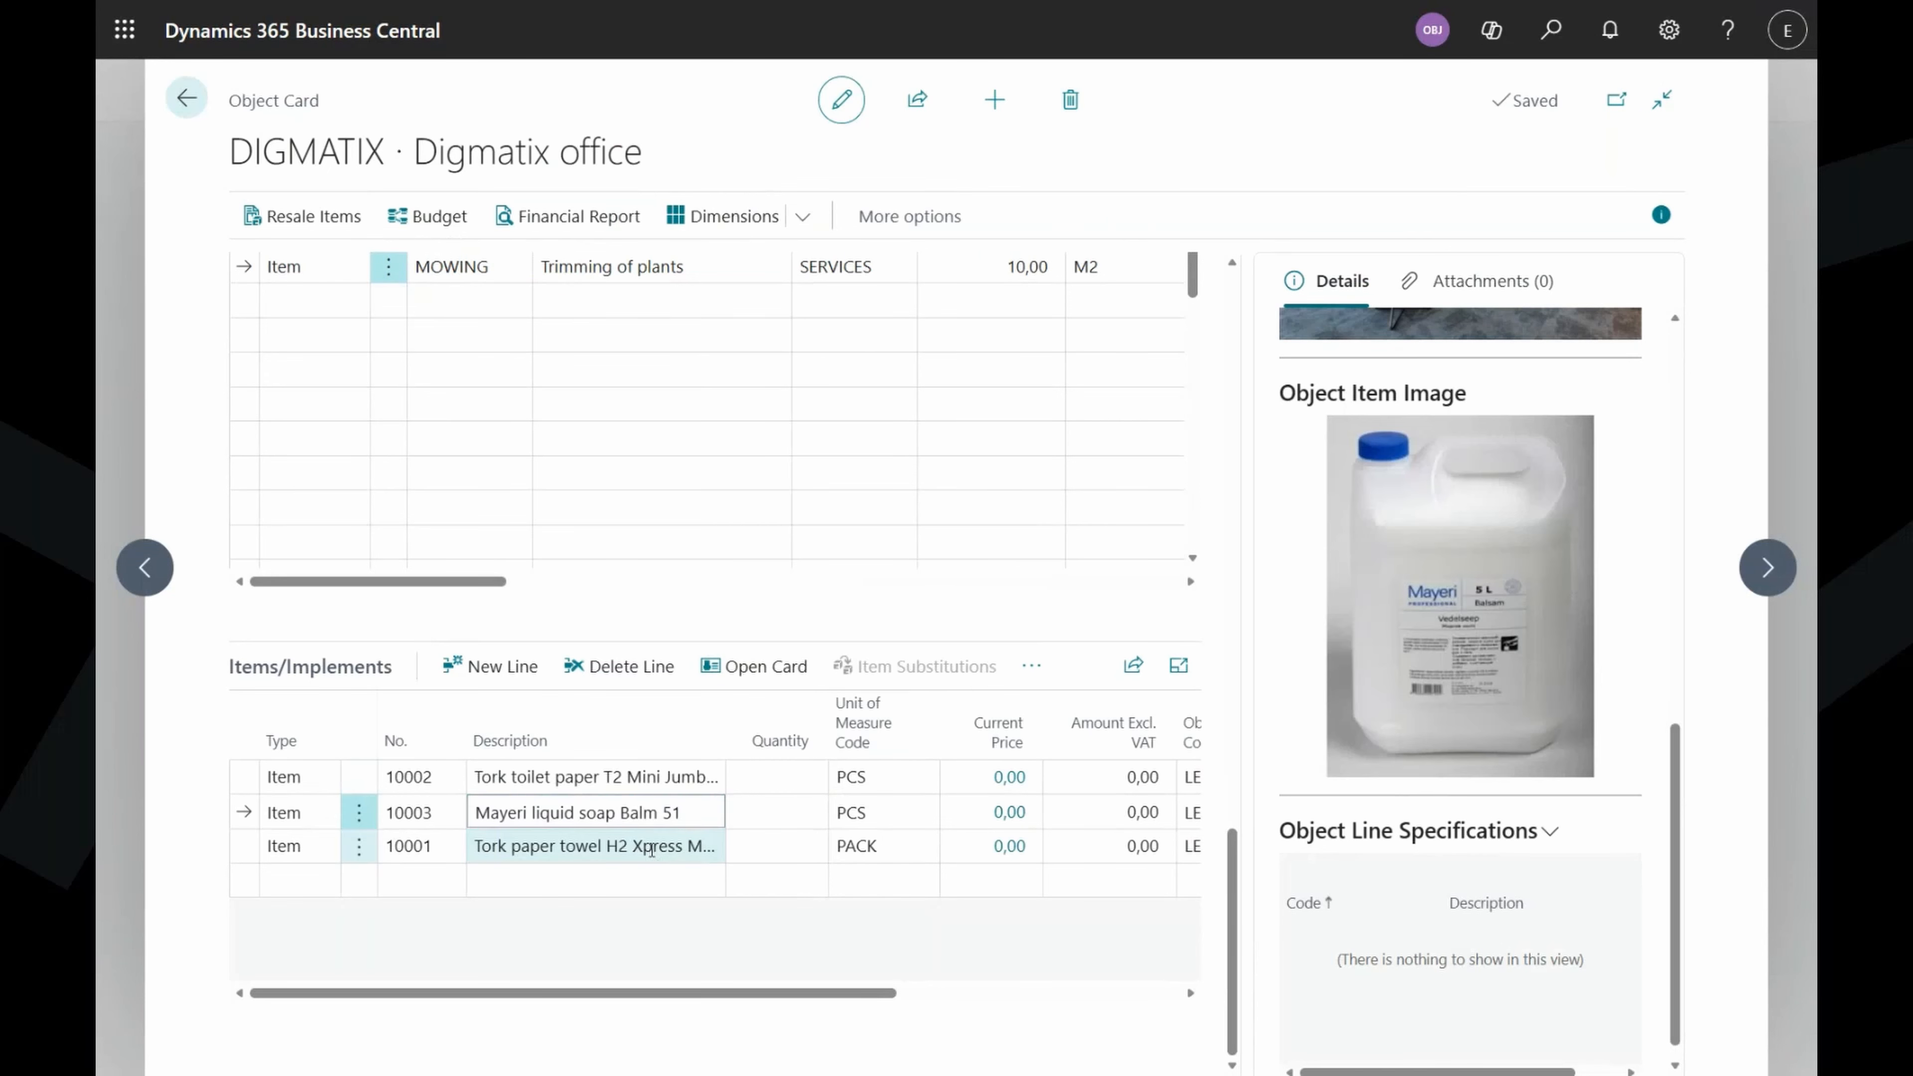
left_click(784, 780)
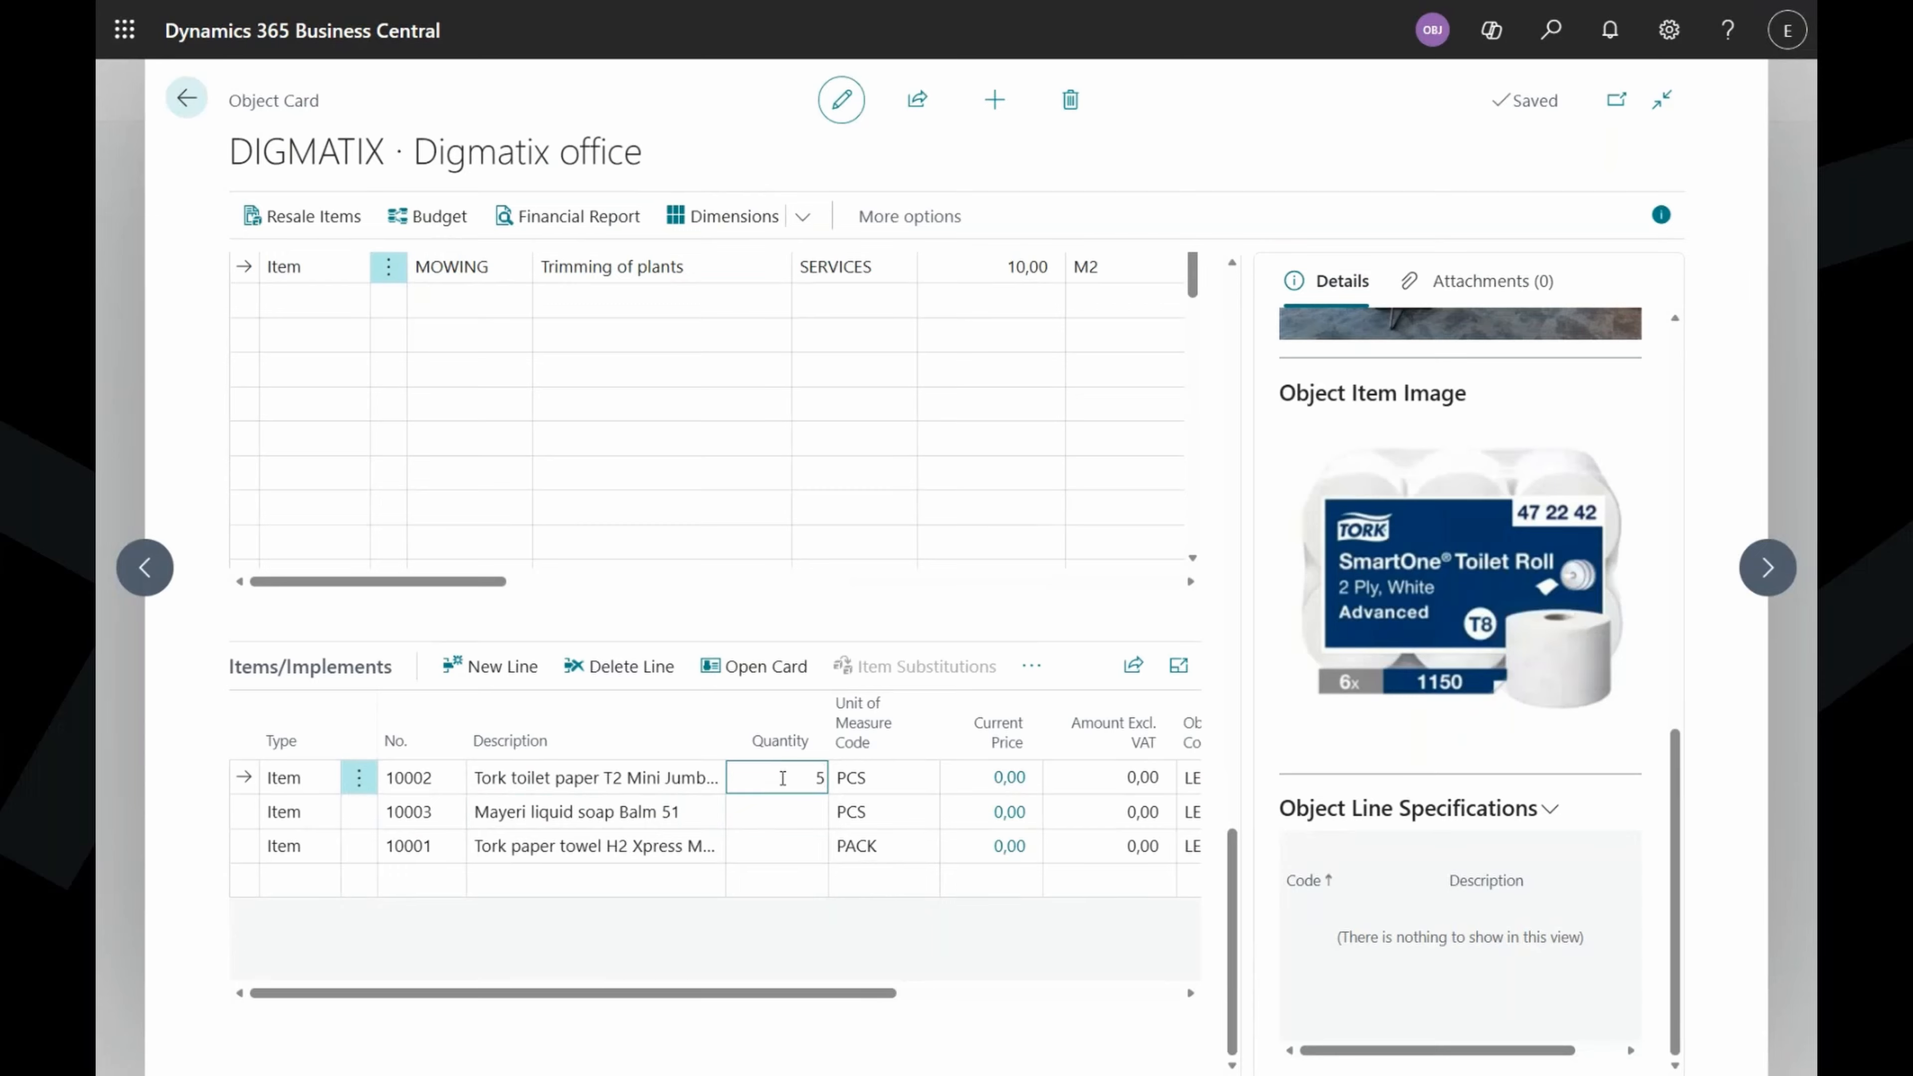
key("BackSpace")
type("1")
key("Return")
left_click(783, 779)
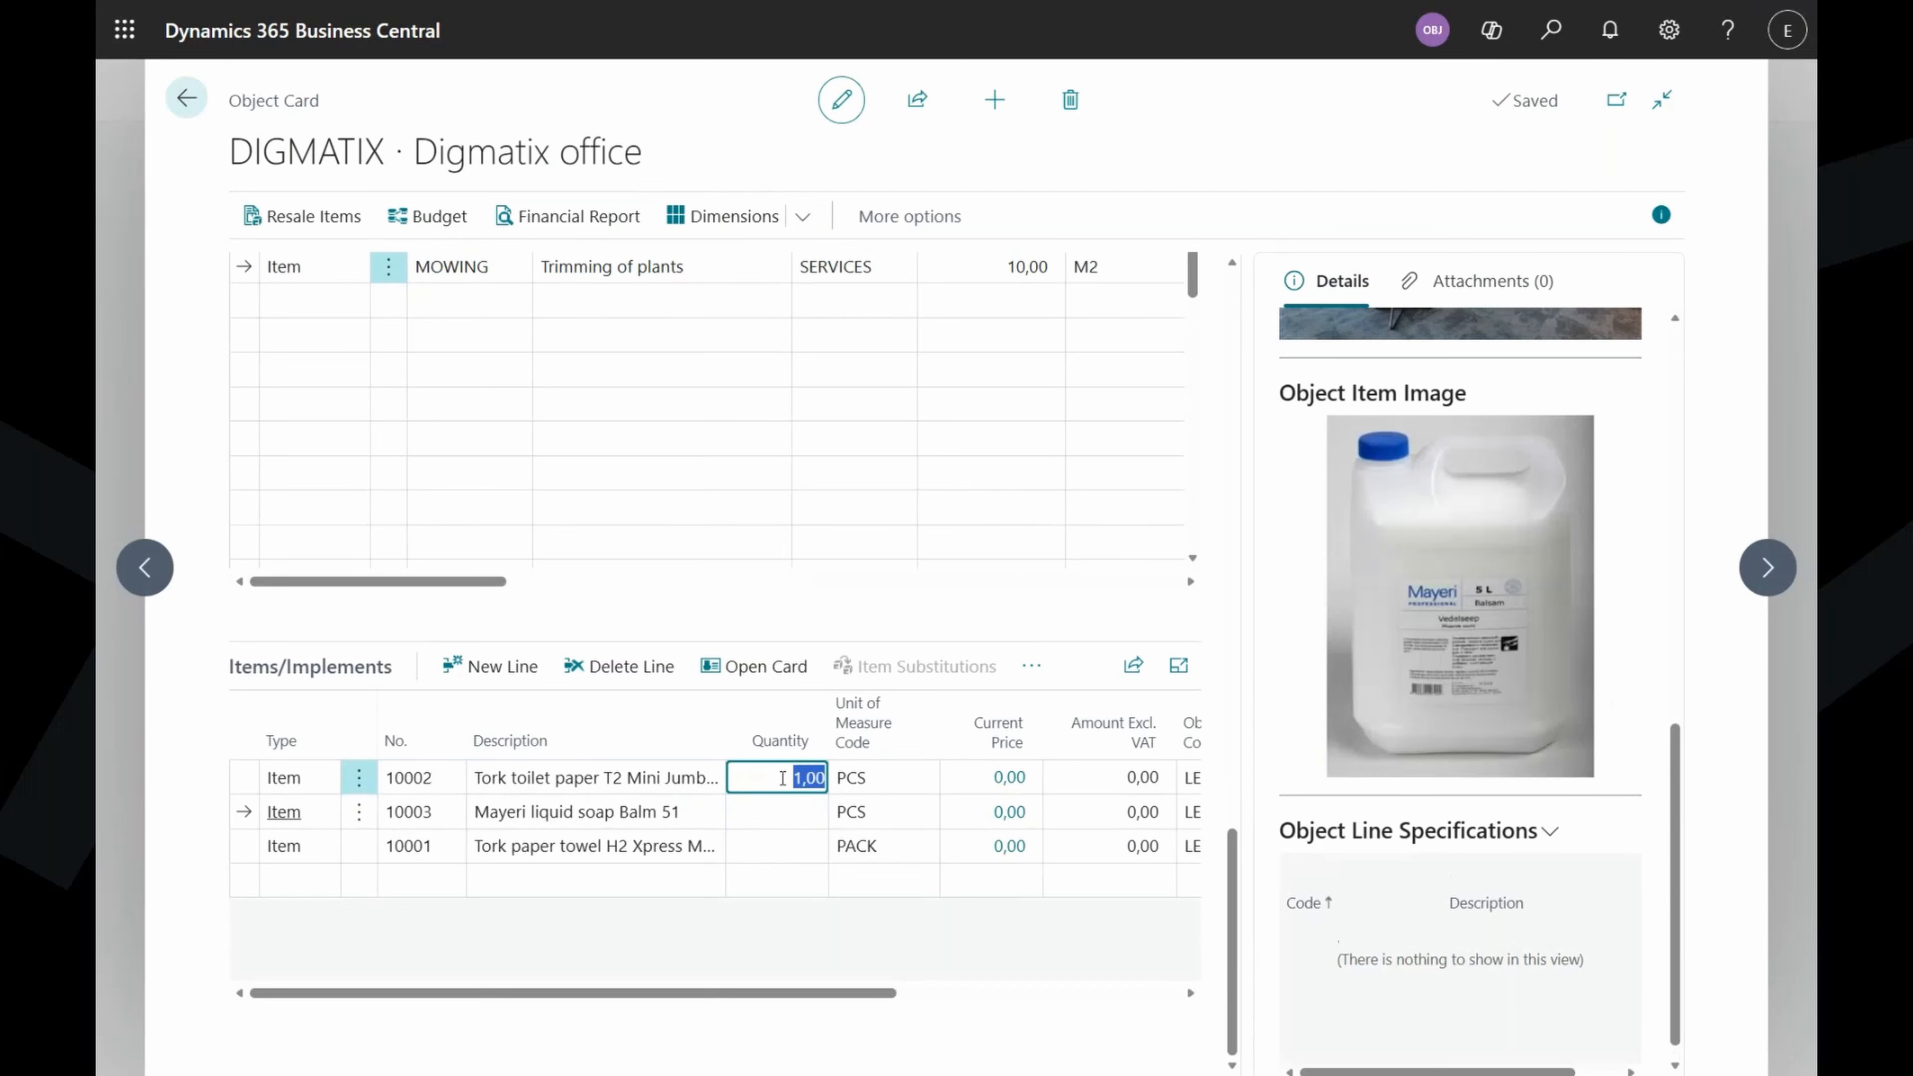
type("10")
key("Return")
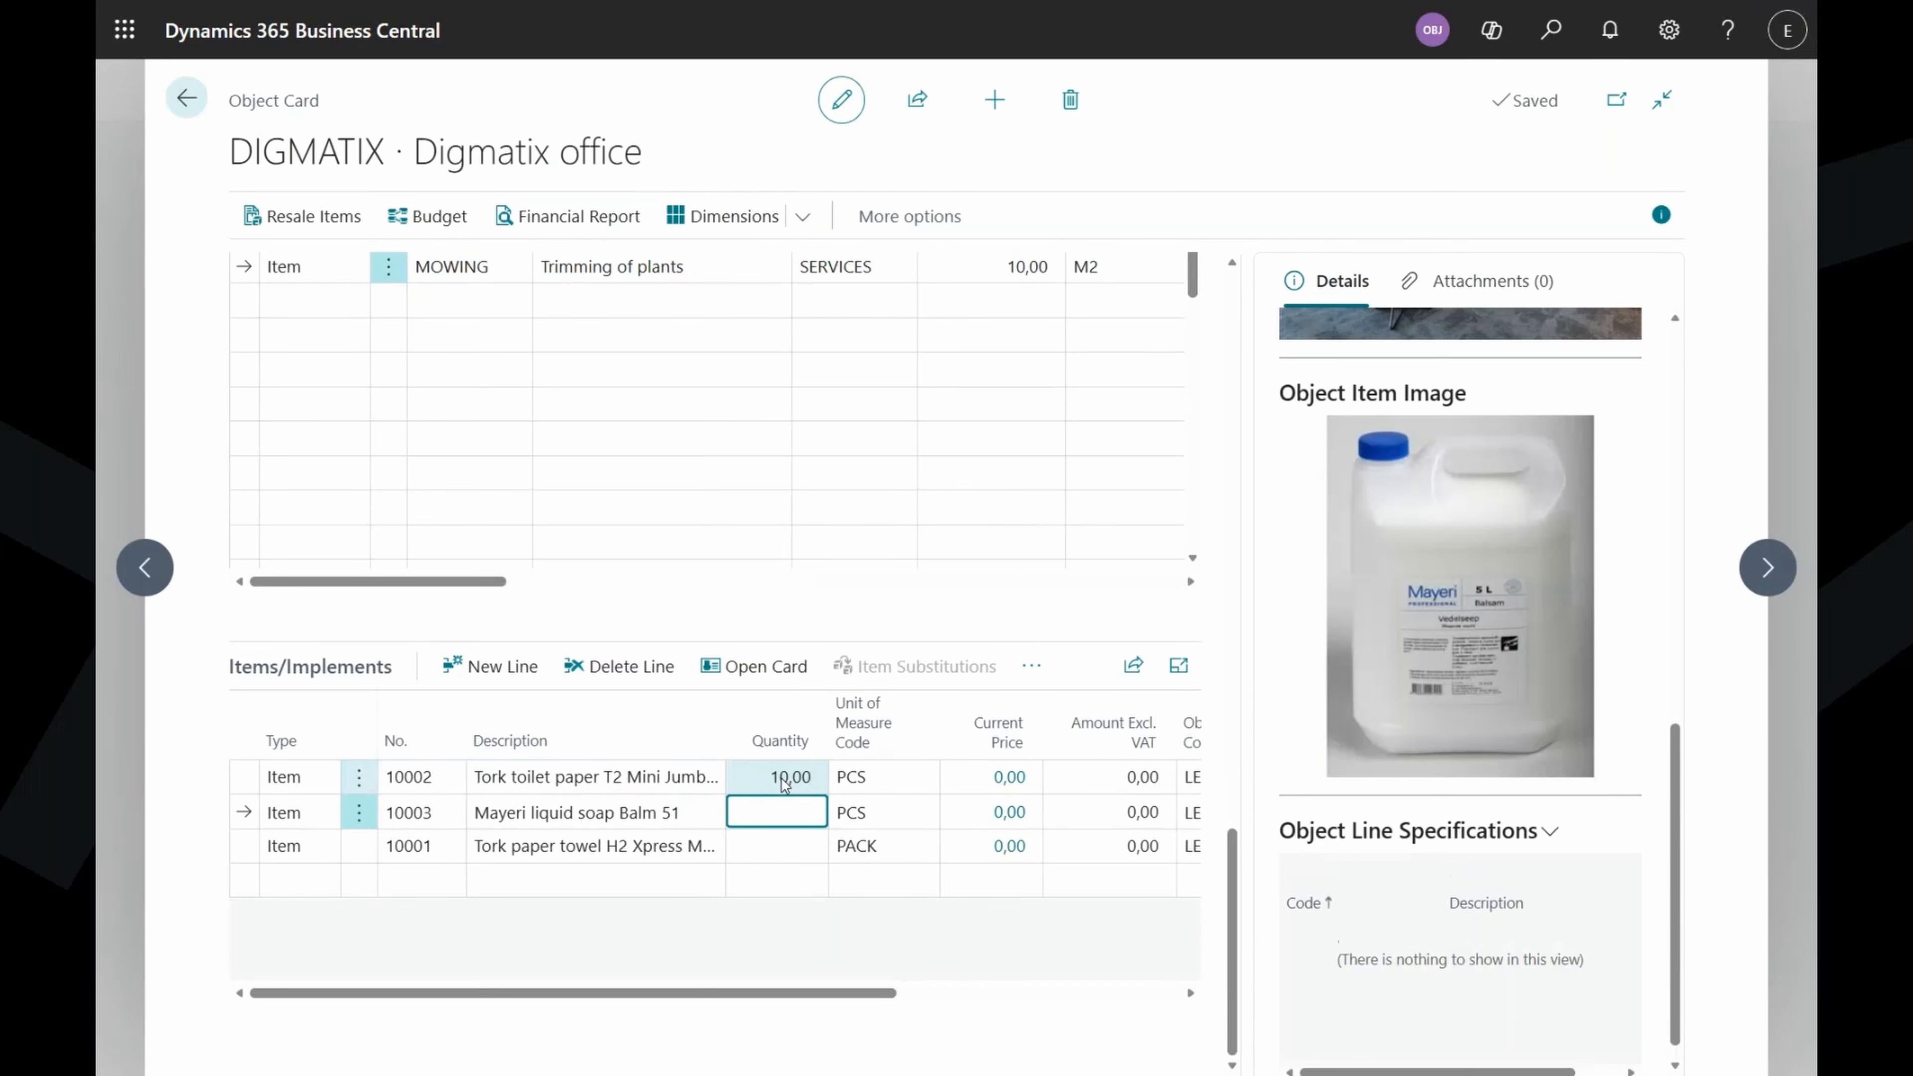
Set the paper towel (10001) line's quantity to 5, leaving the soap at 1.
left_click(764, 849)
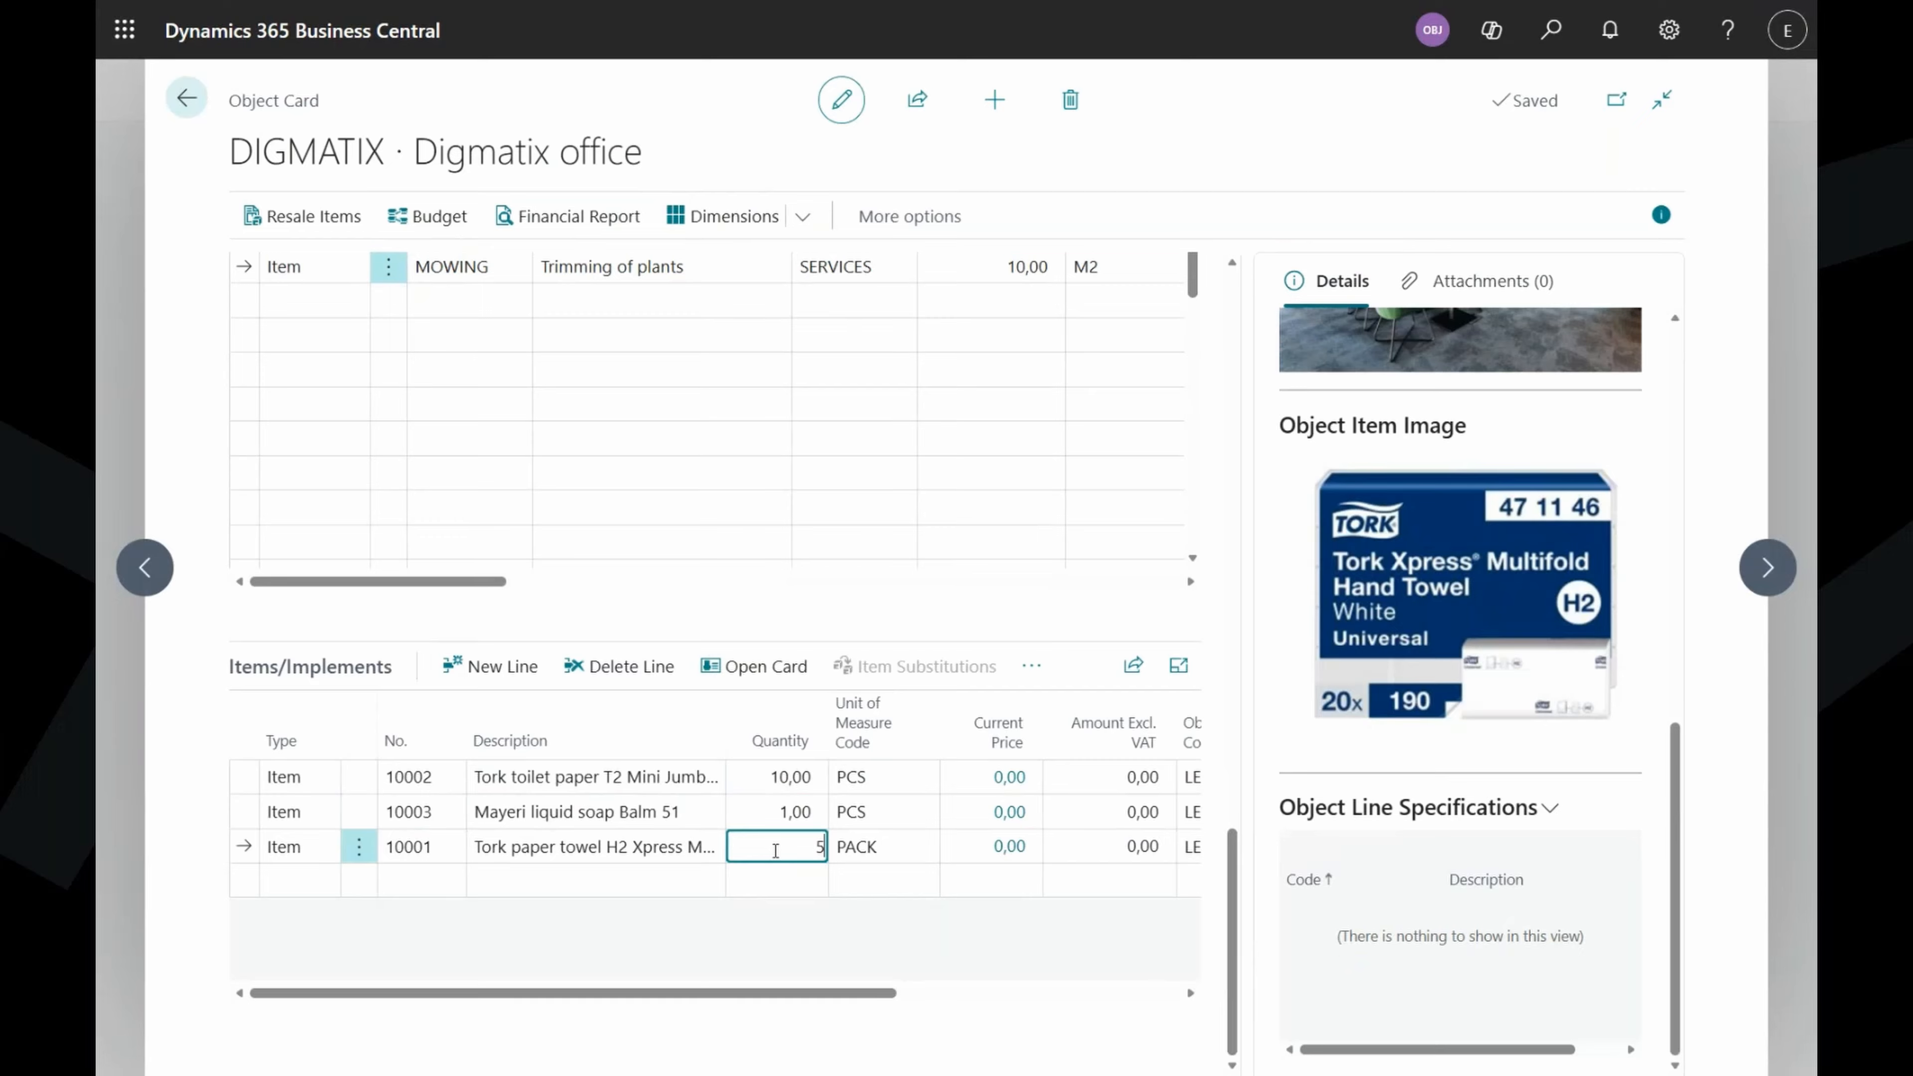
type("5")
key("Up")
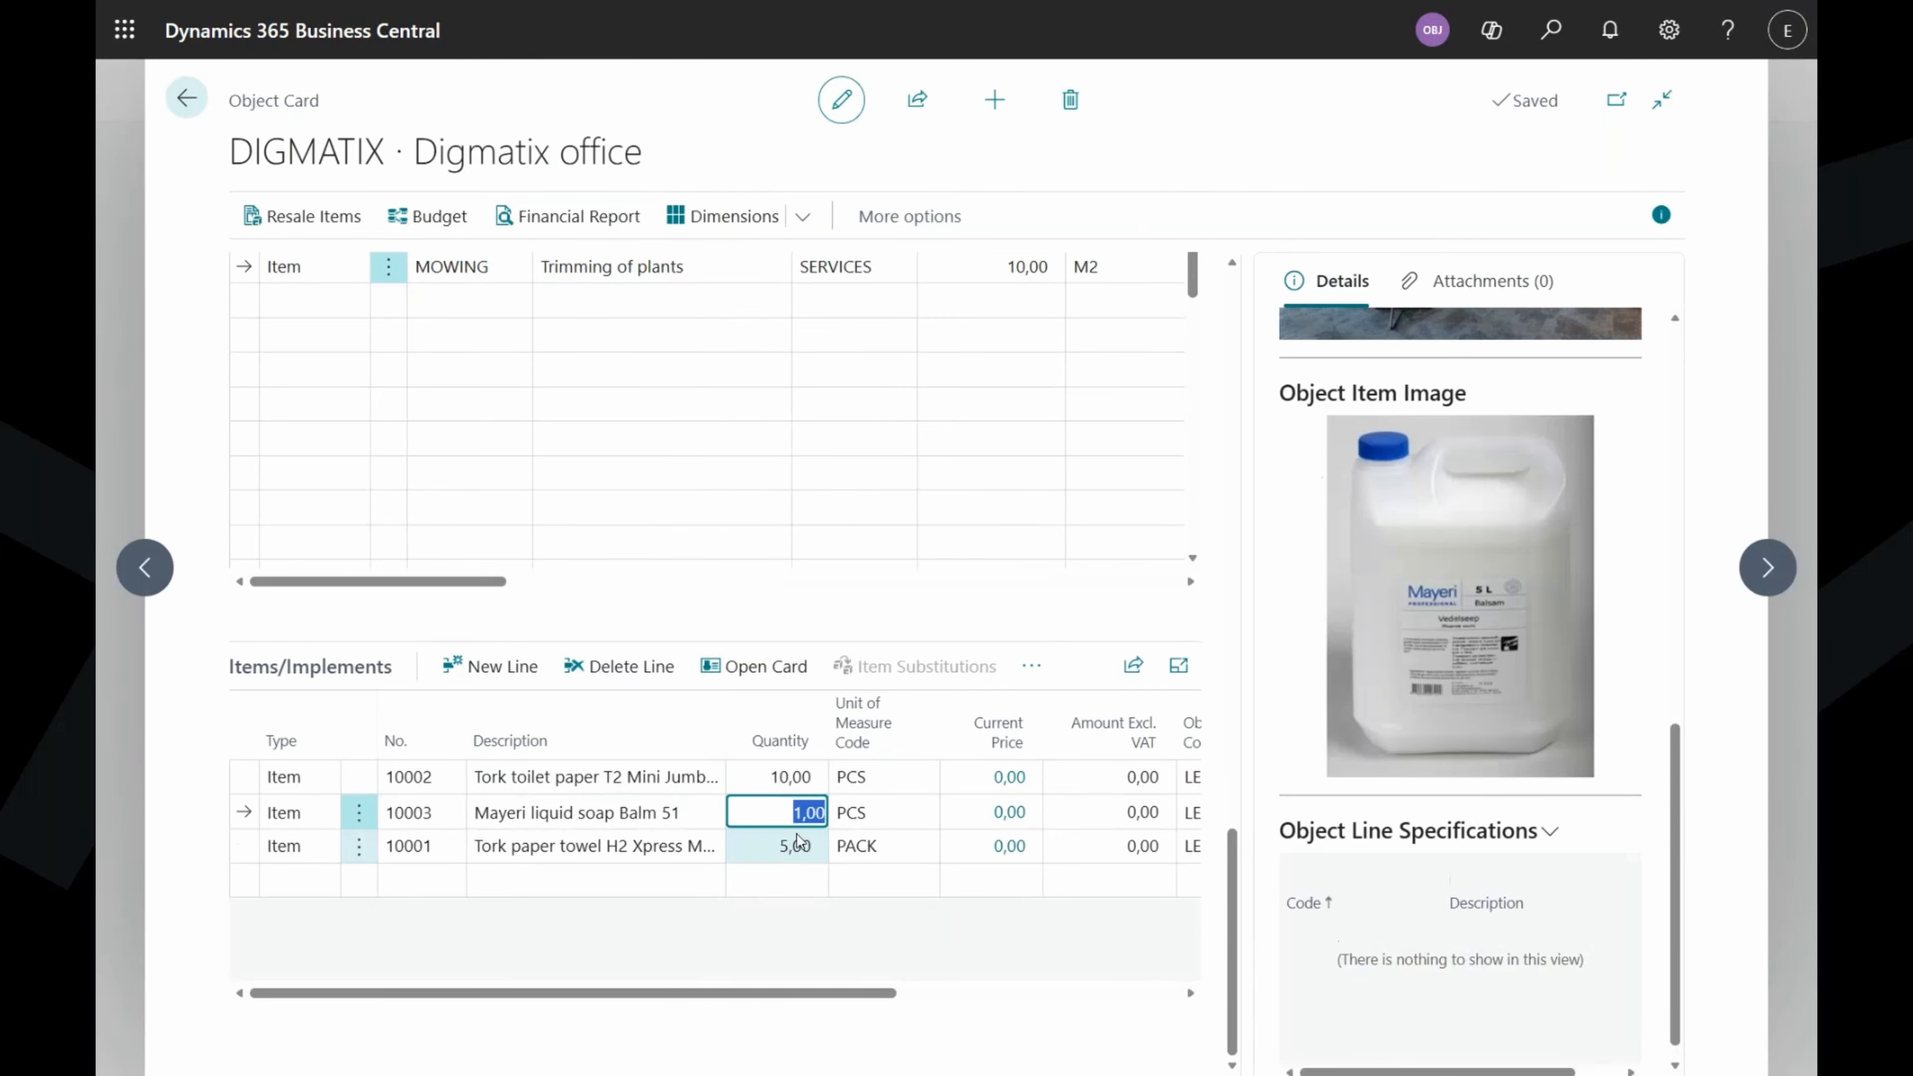
left_click_drag(862, 994, 1070, 1011)
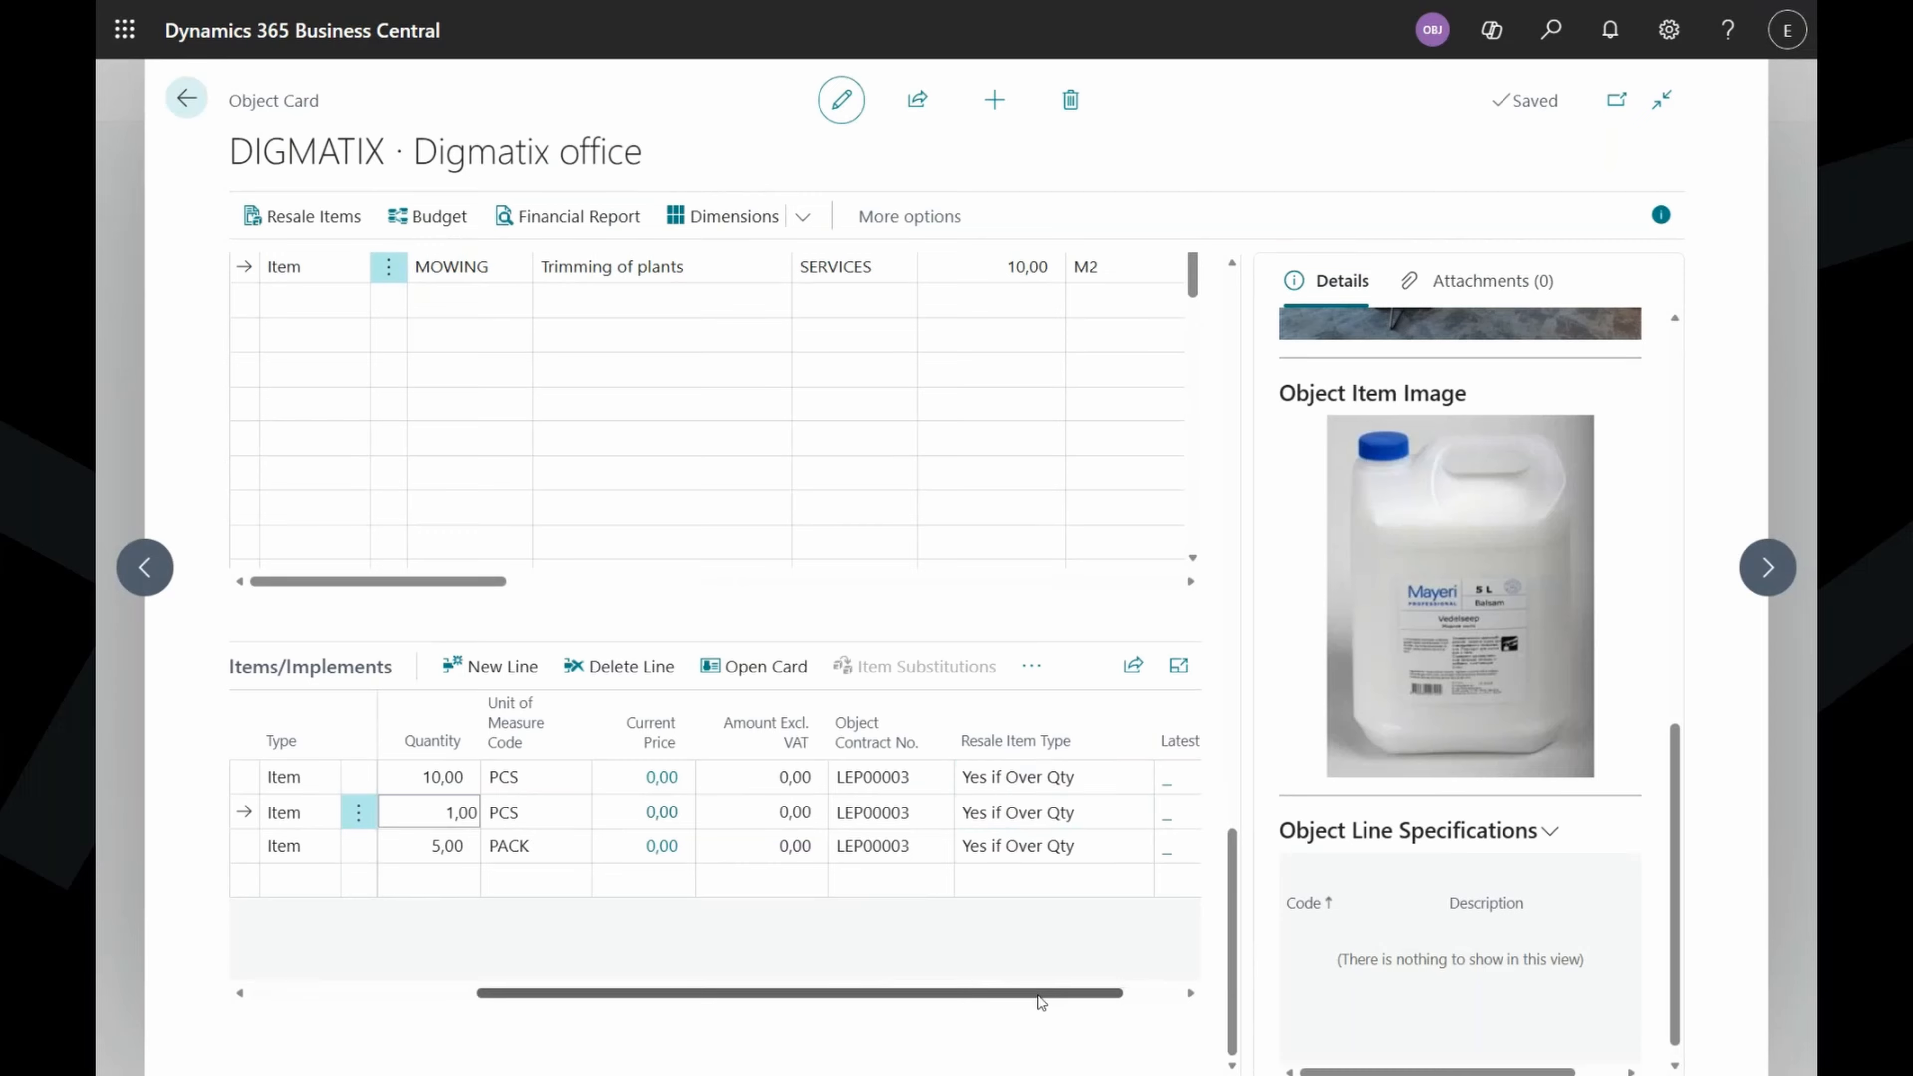
Change the soap line's Resale Item Type to Yes (Always); others stay Yes if Over Qty.
left_click_drag(1040, 994, 674, 1002)
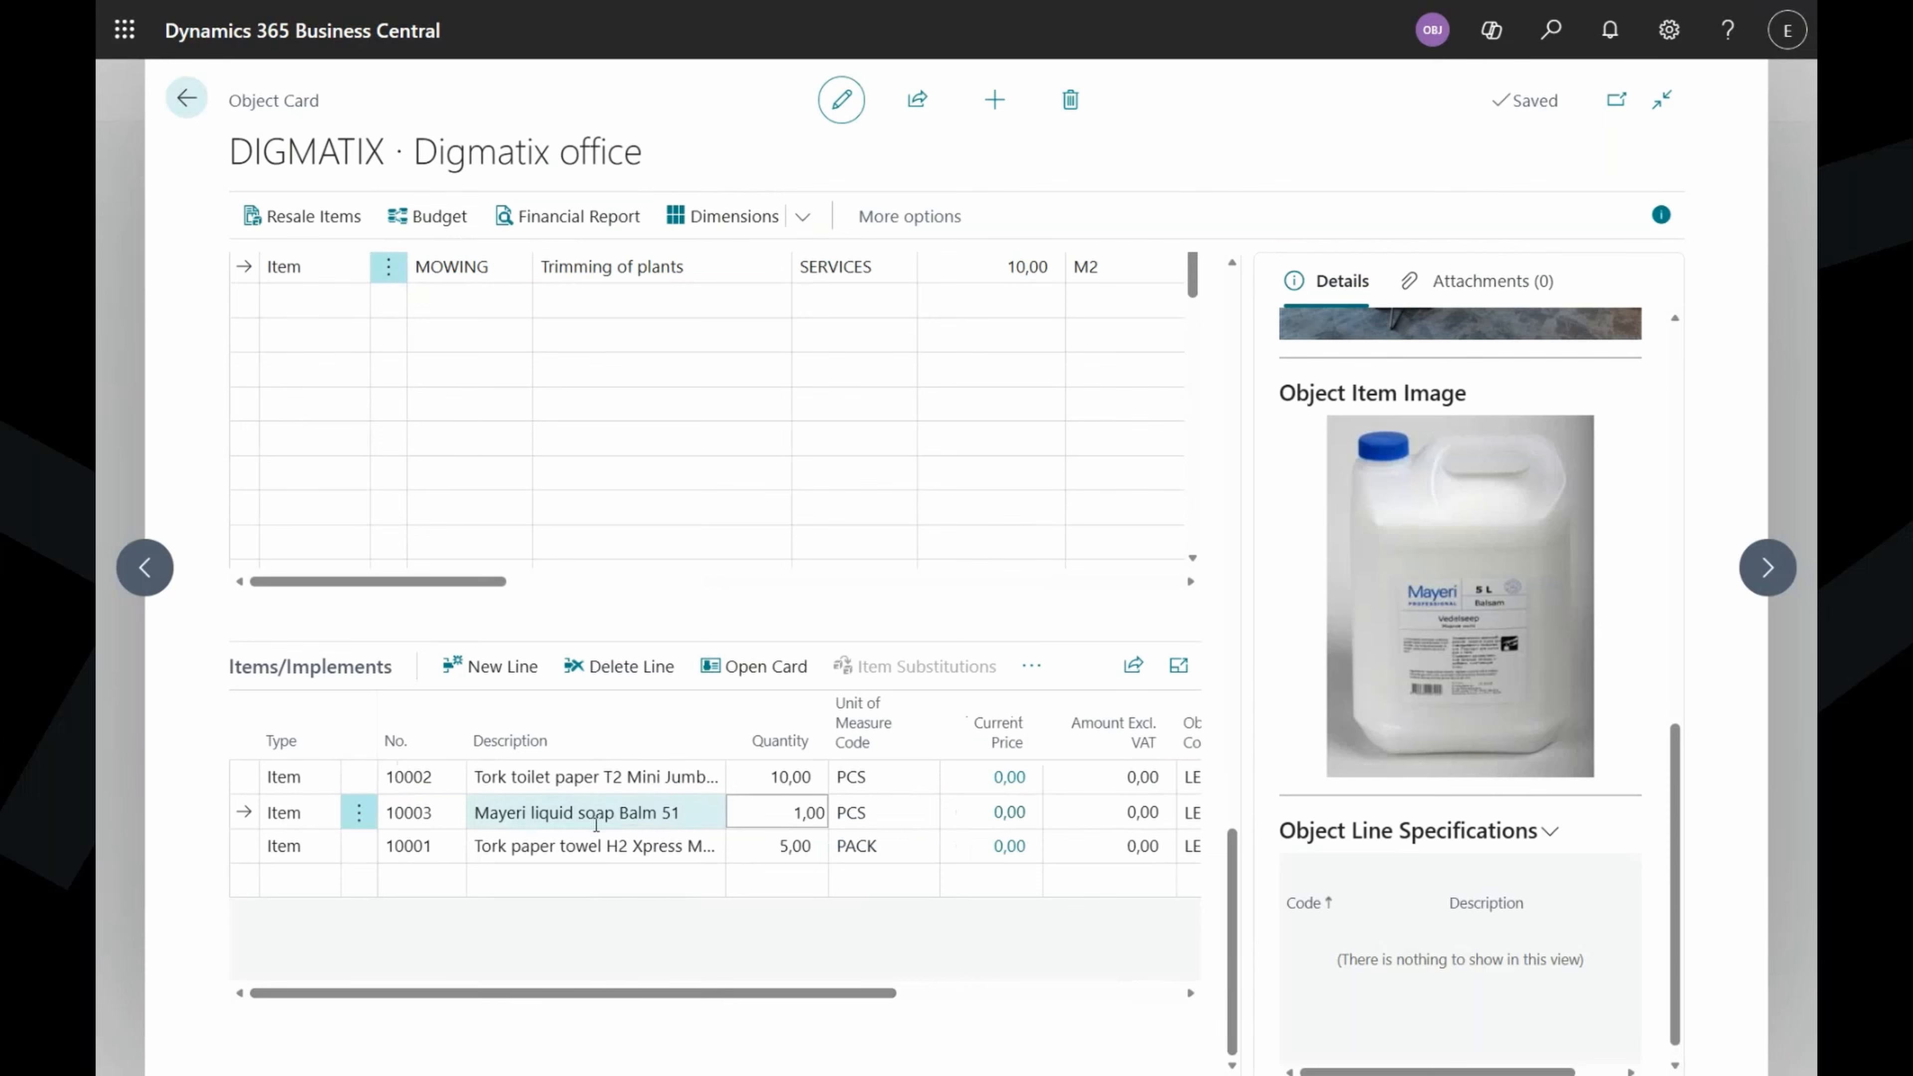
left_click_drag(723, 995, 957, 1002)
left_click(976, 816)
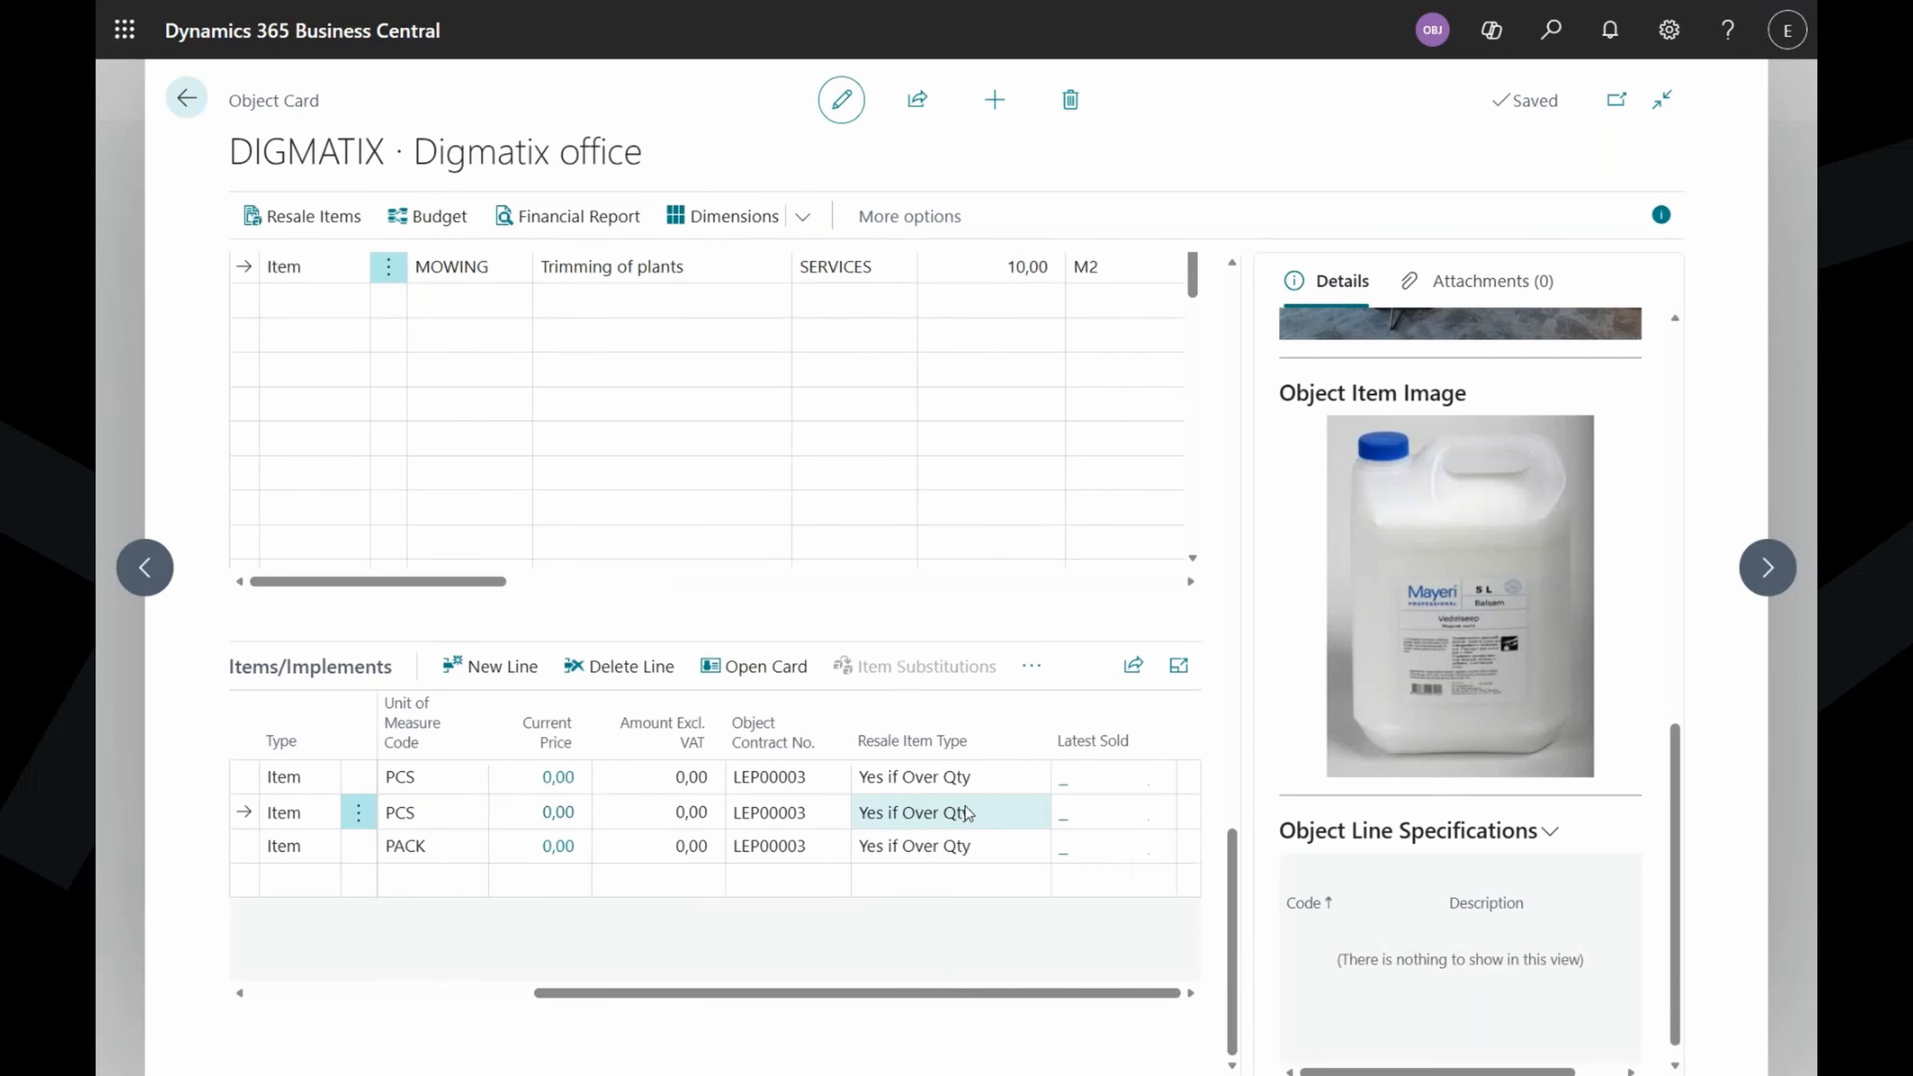
left_click(955, 883)
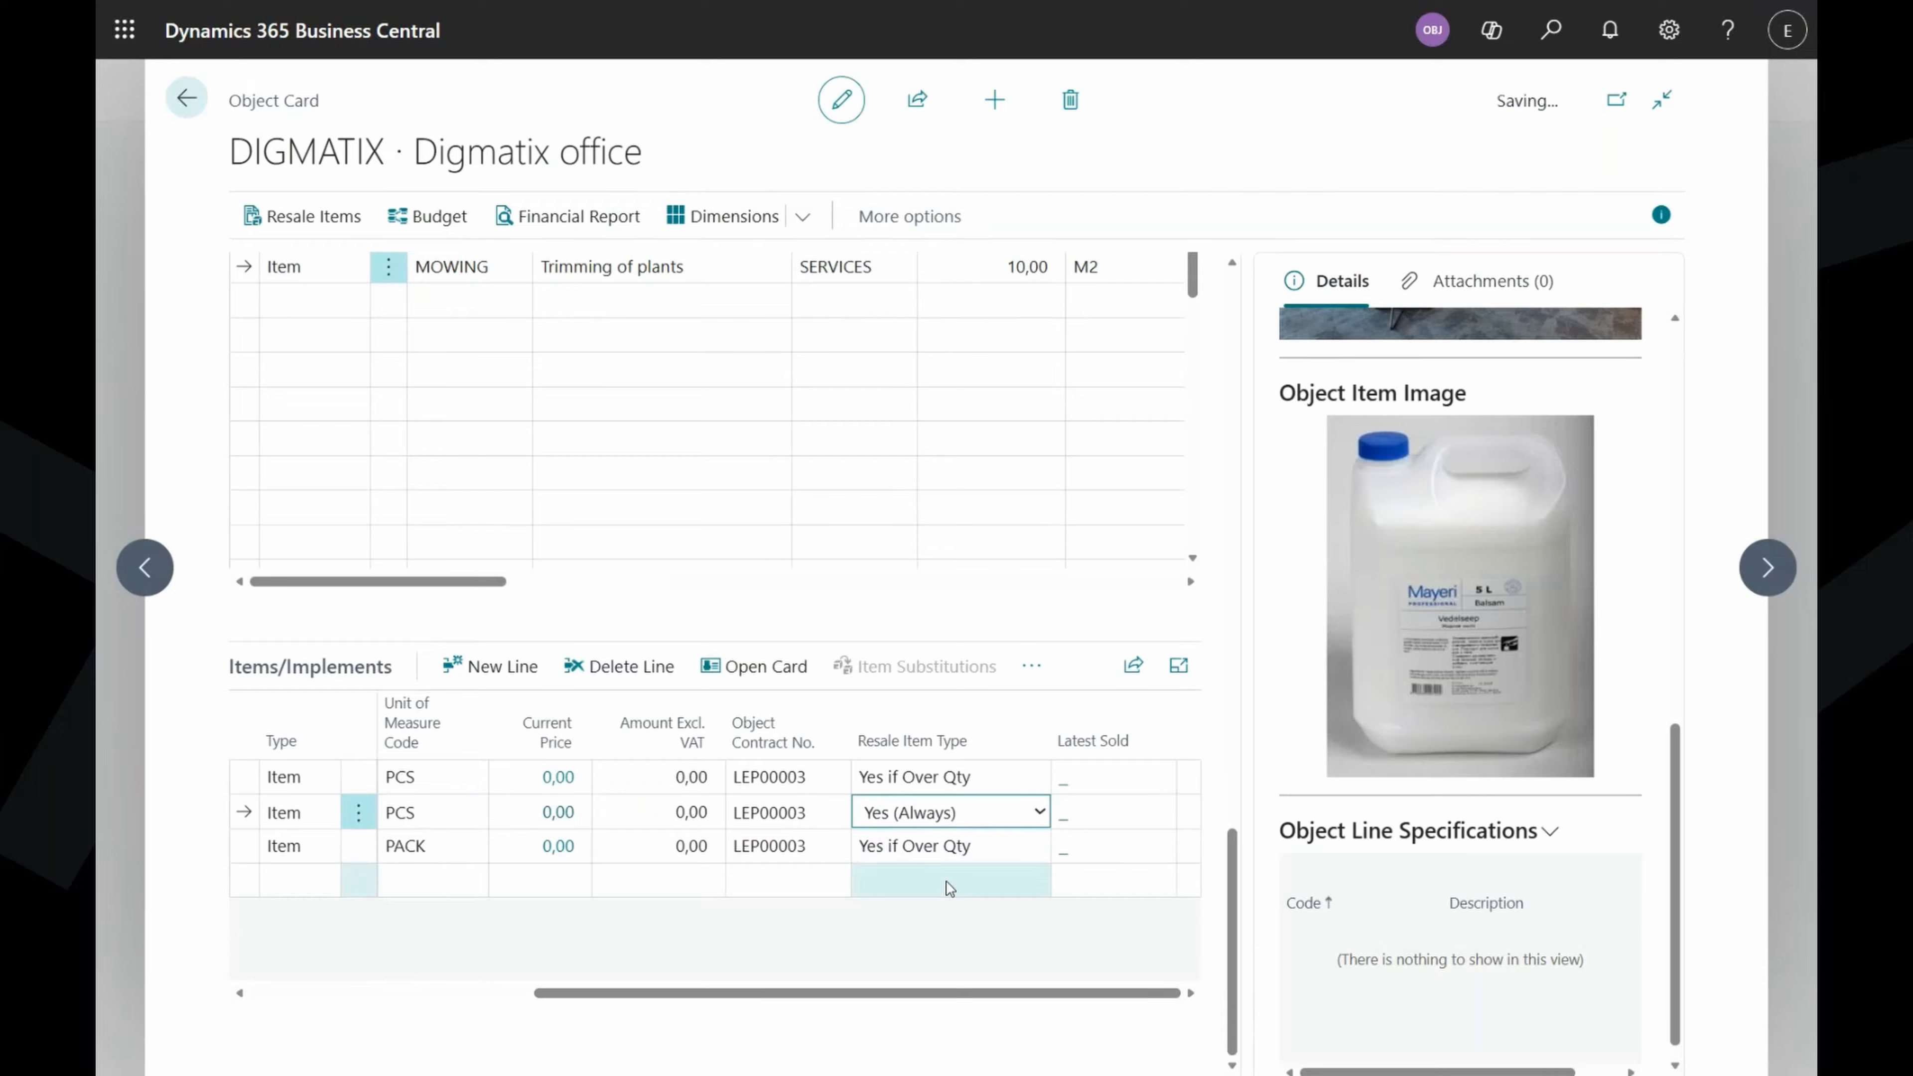
left_click_drag(927, 998, 649, 983)
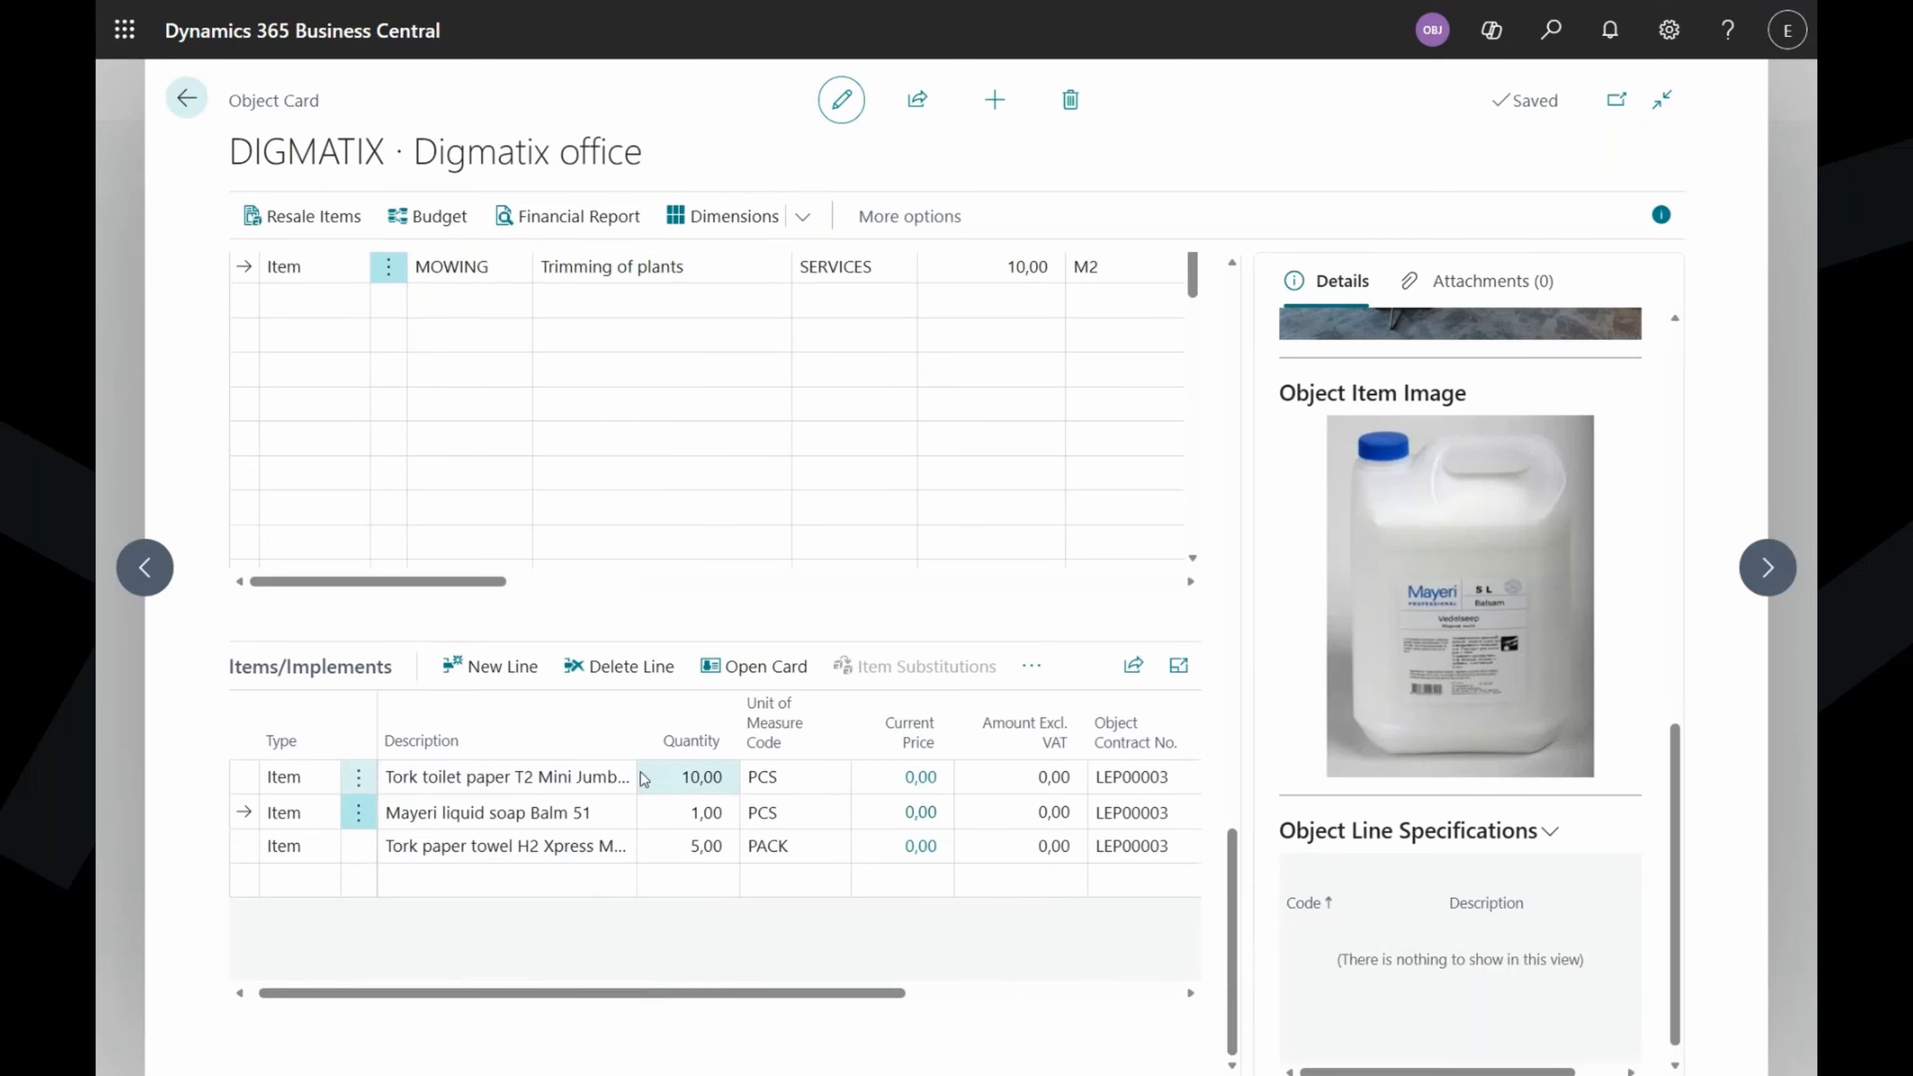
left_click_drag(808, 995, 1025, 1010)
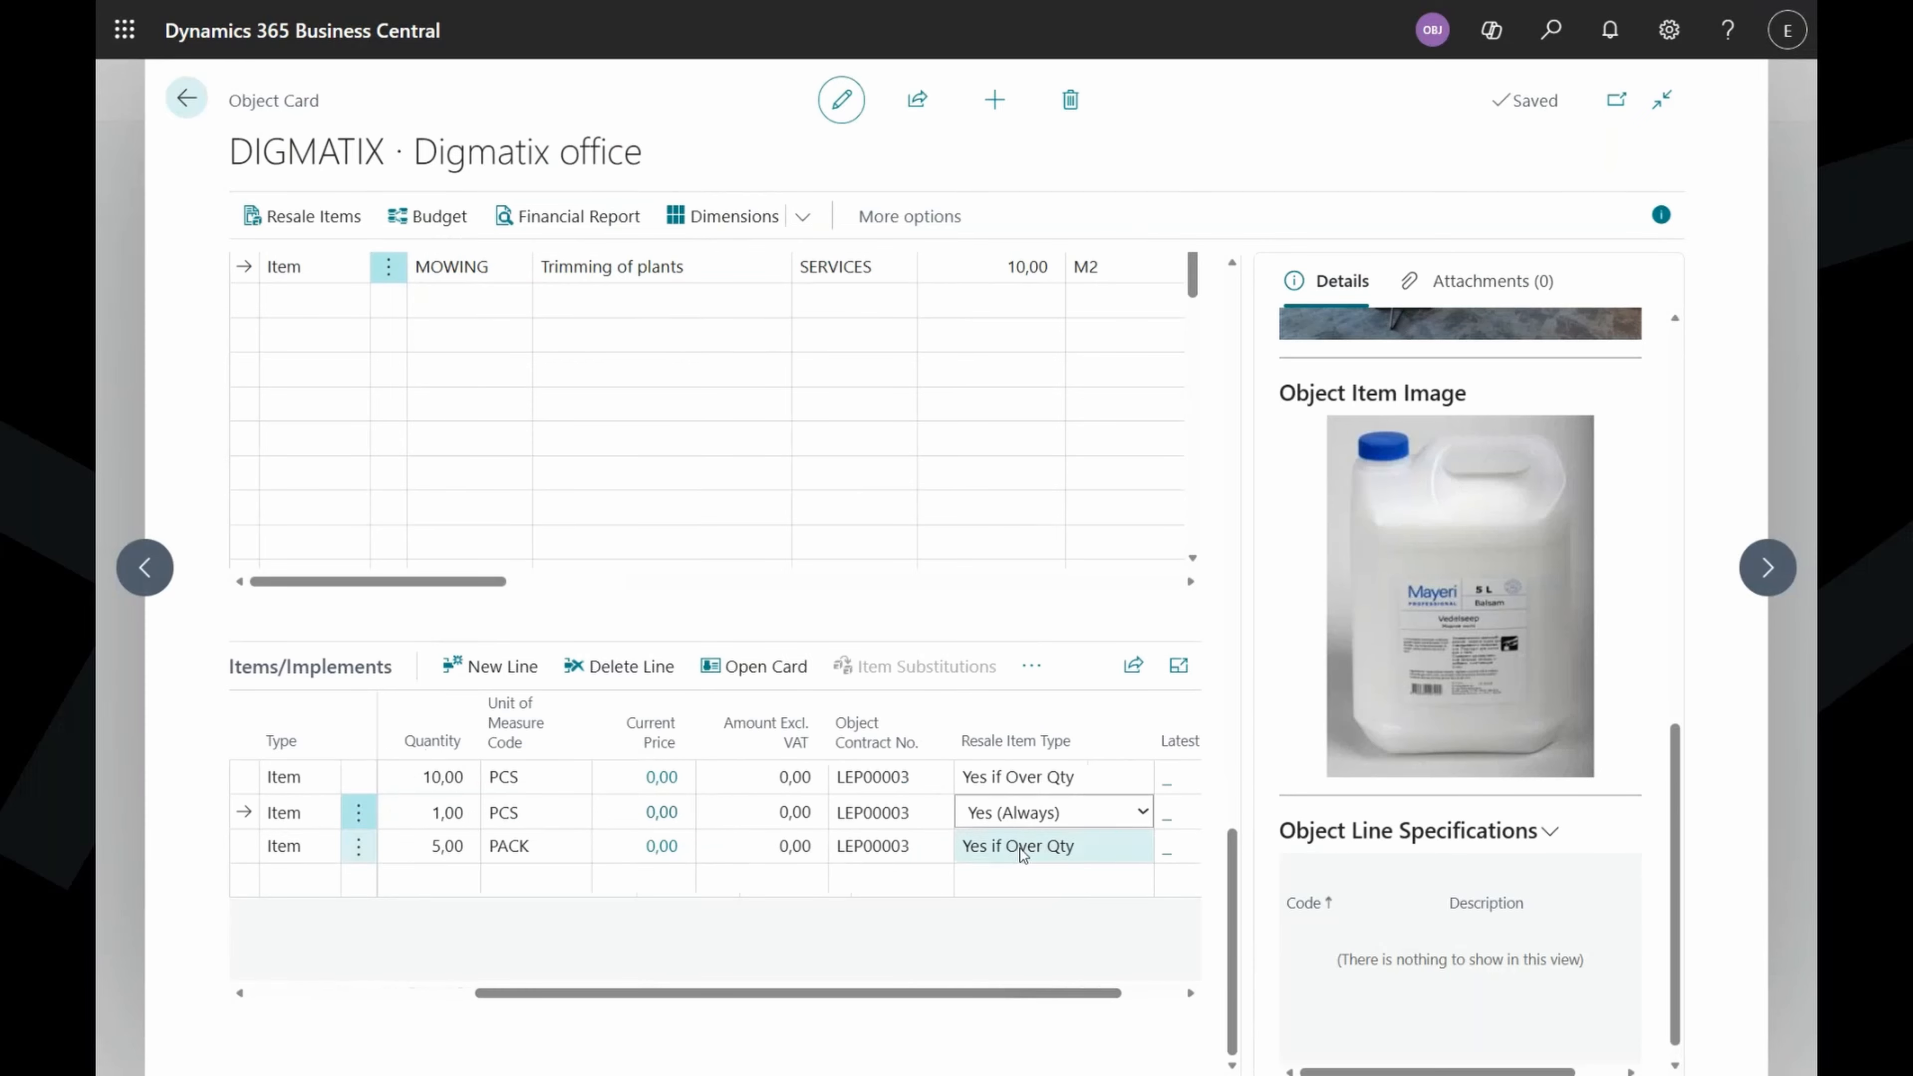
left_click(1042, 779)
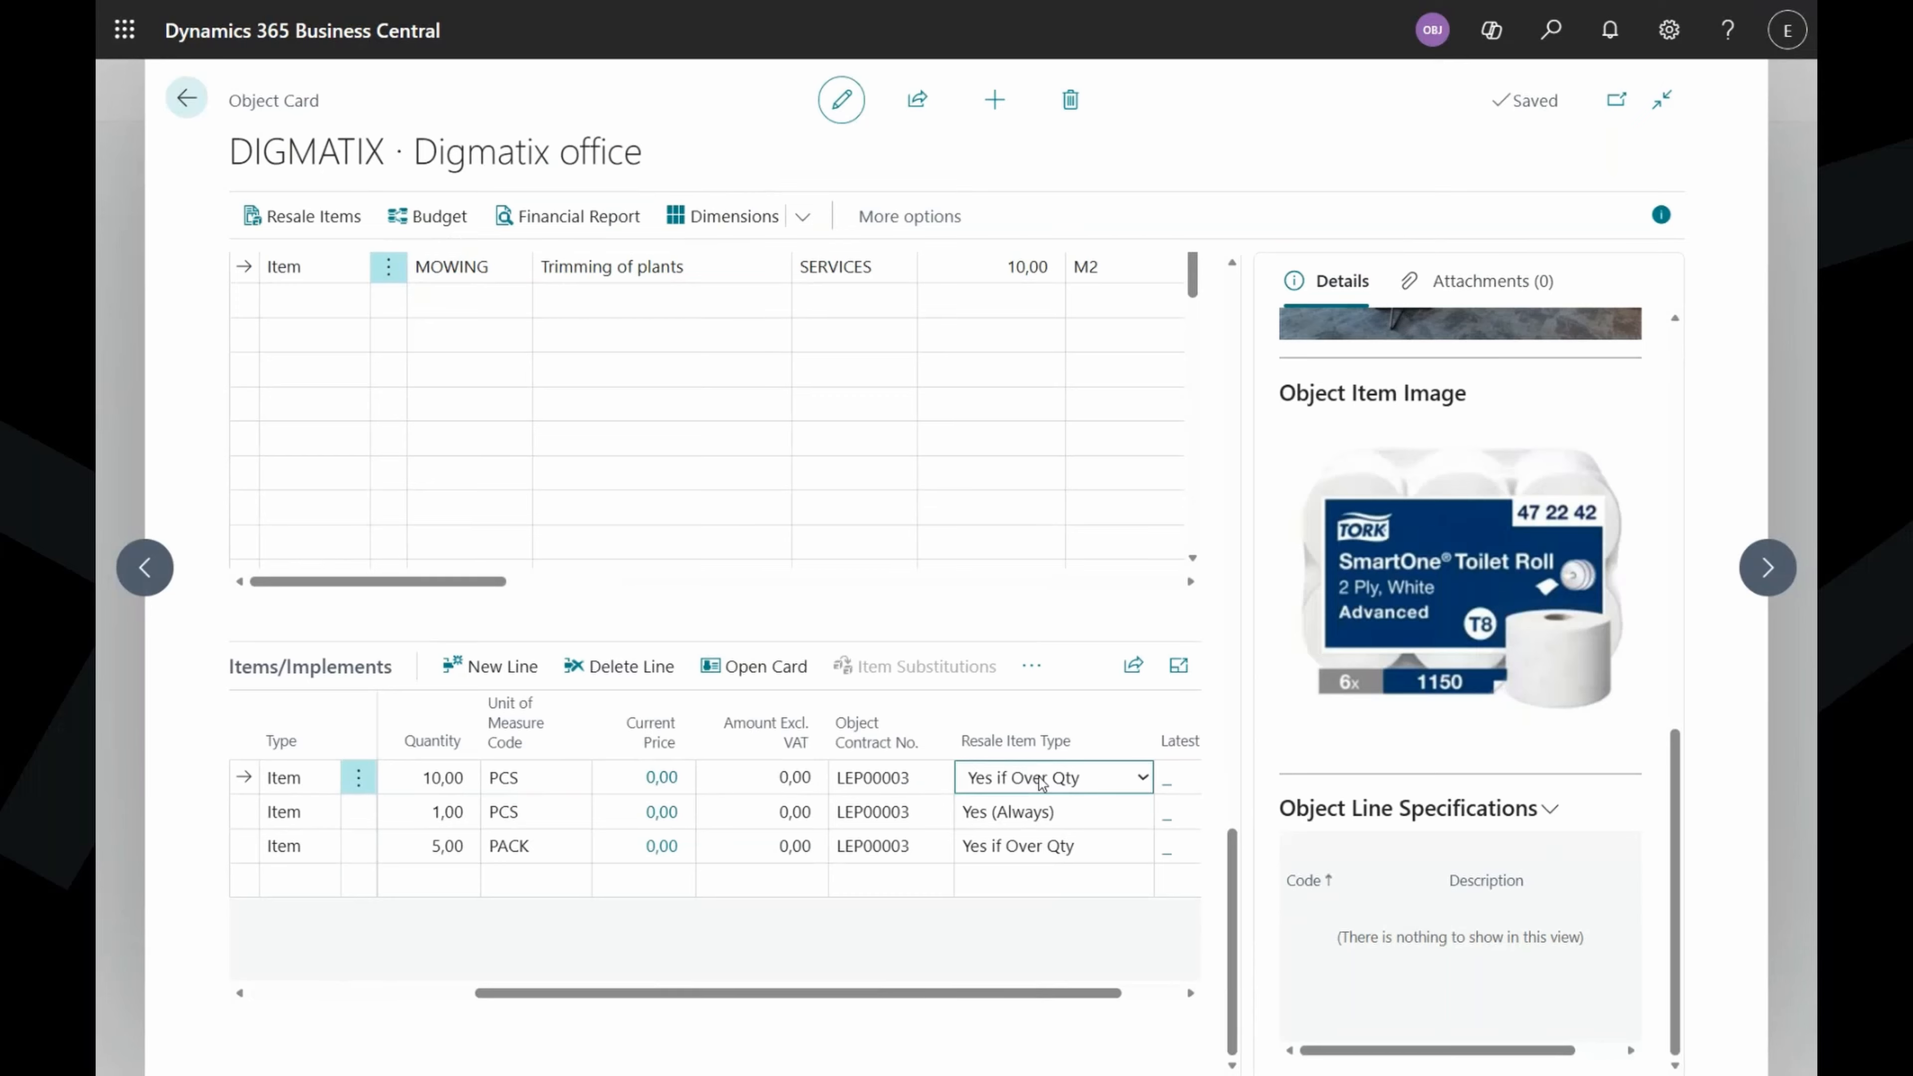
left_click_drag(910, 995, 979, 996)
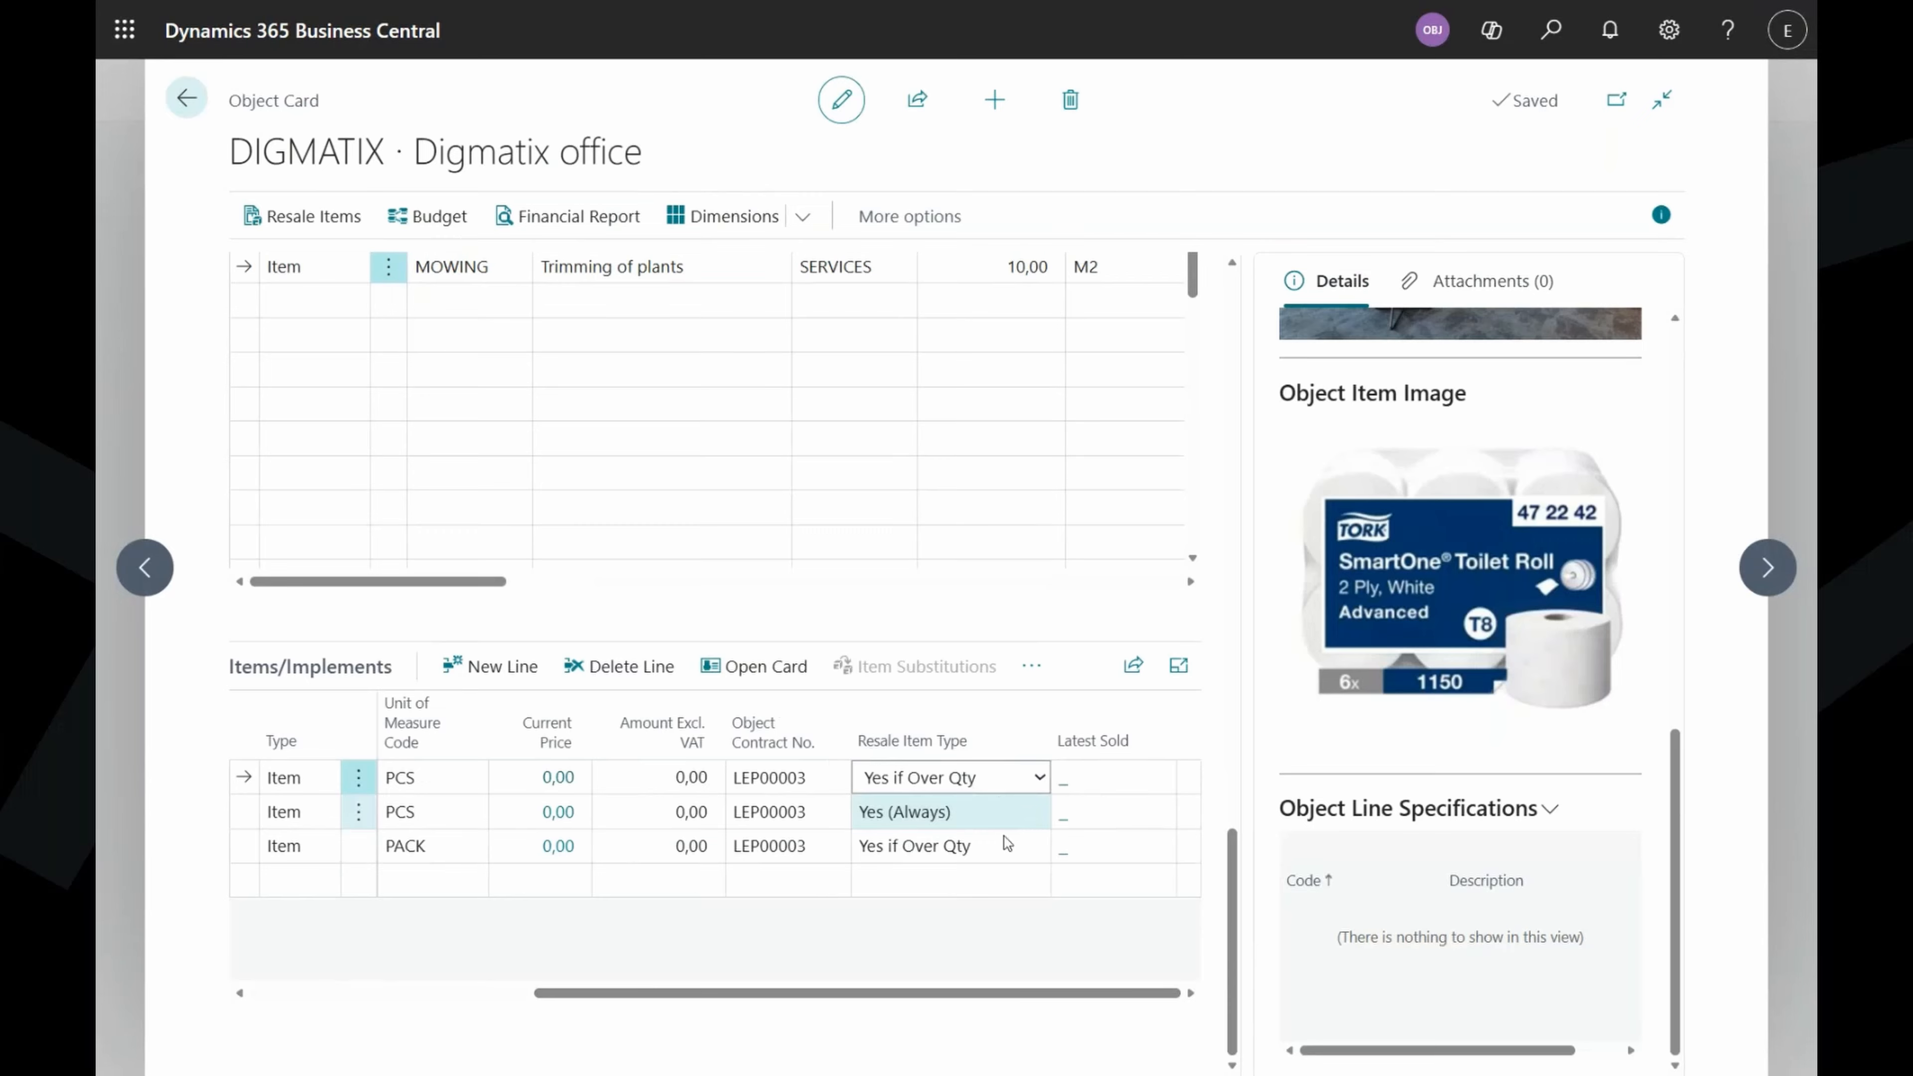
left_click_drag(1004, 997, 754, 993)
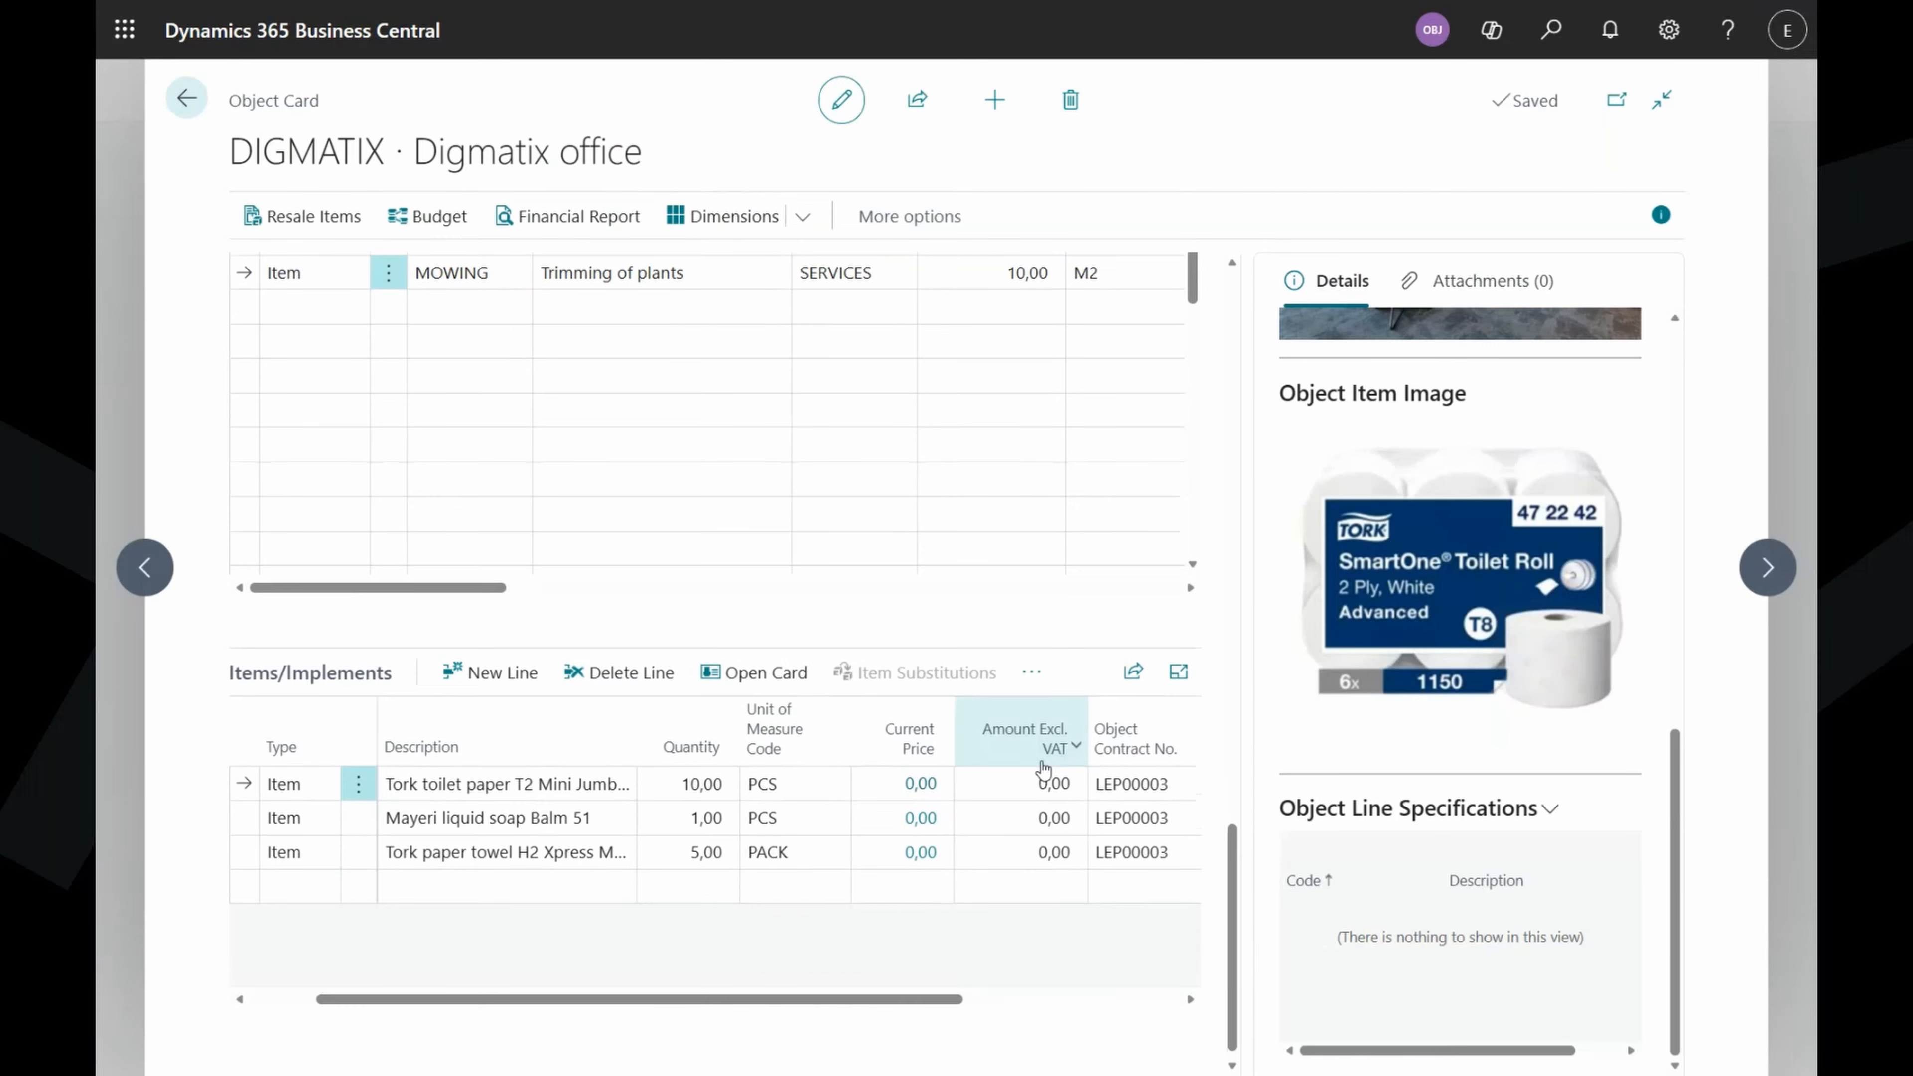
Enter 40 in the Resale items margin (%) field.
scroll(1003, 733, "up", 10)
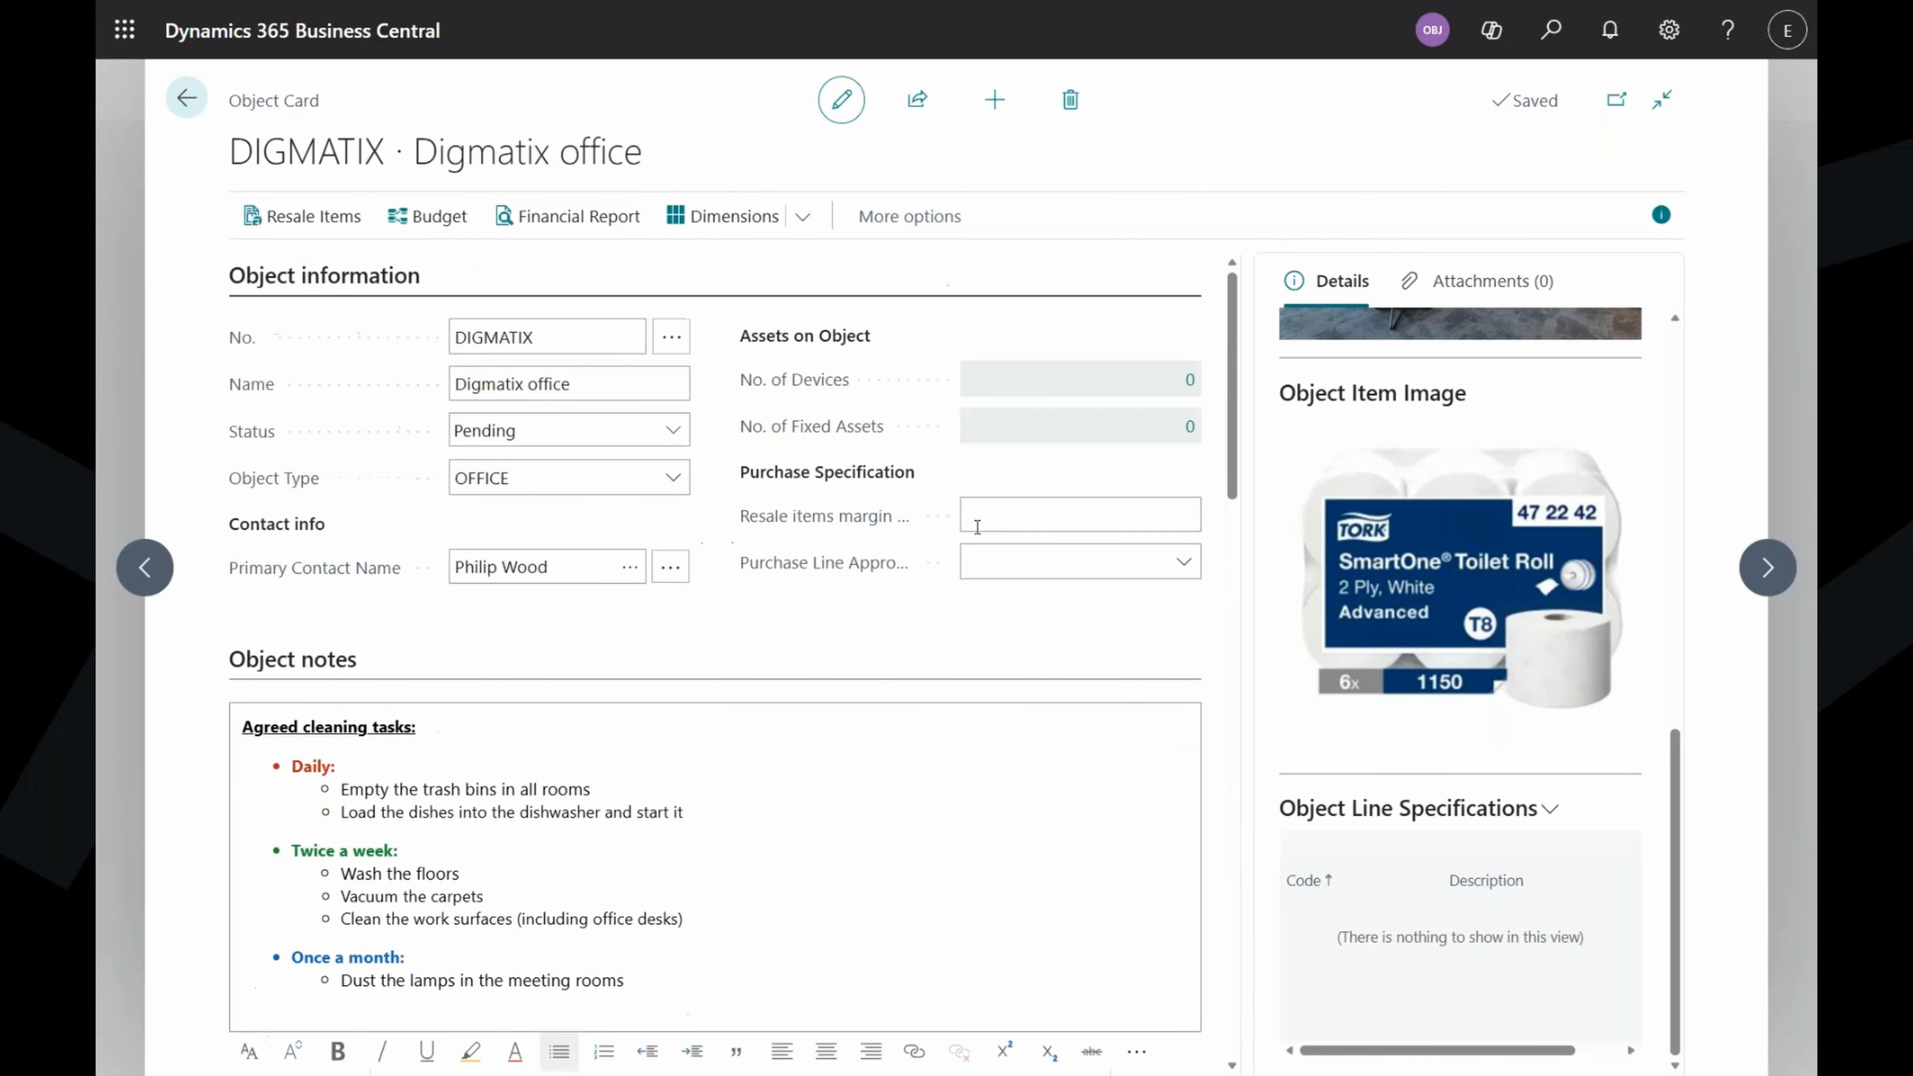
mouse_move(752, 531)
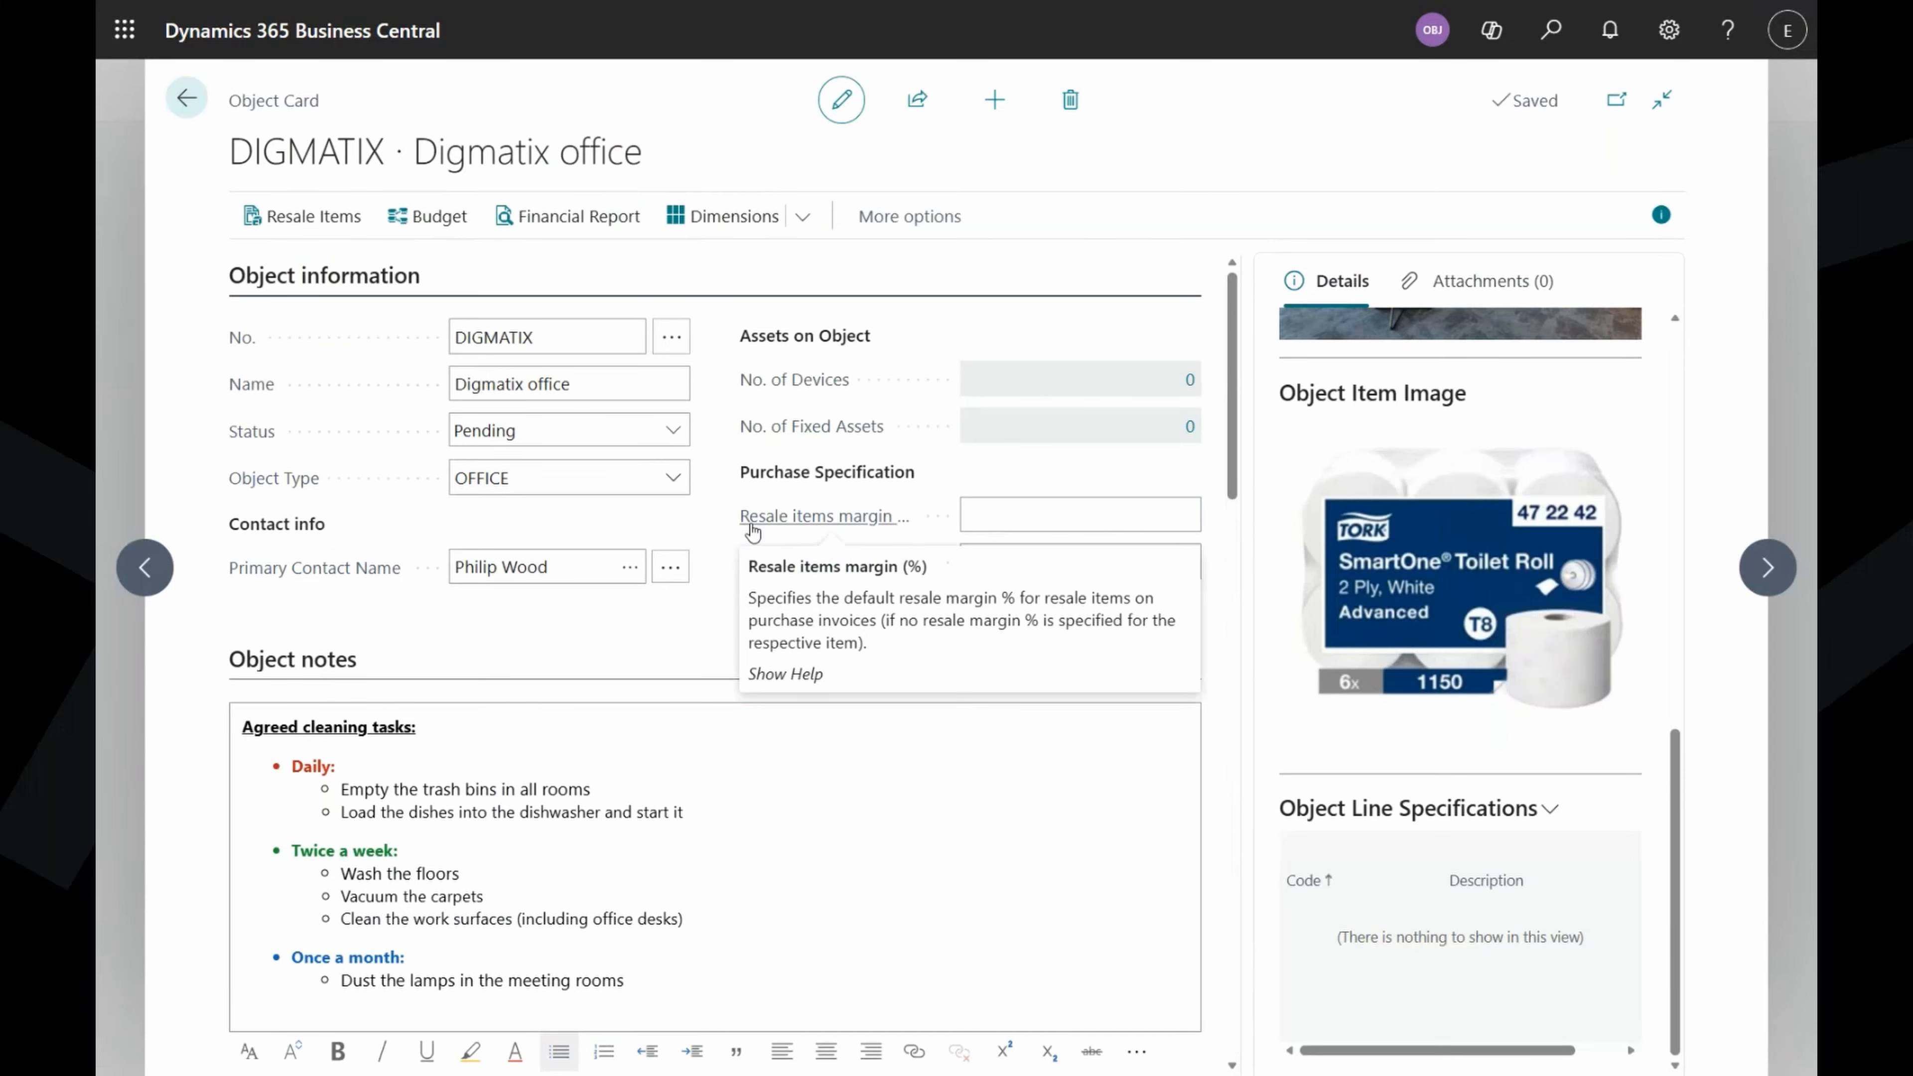
left_click(1065, 516)
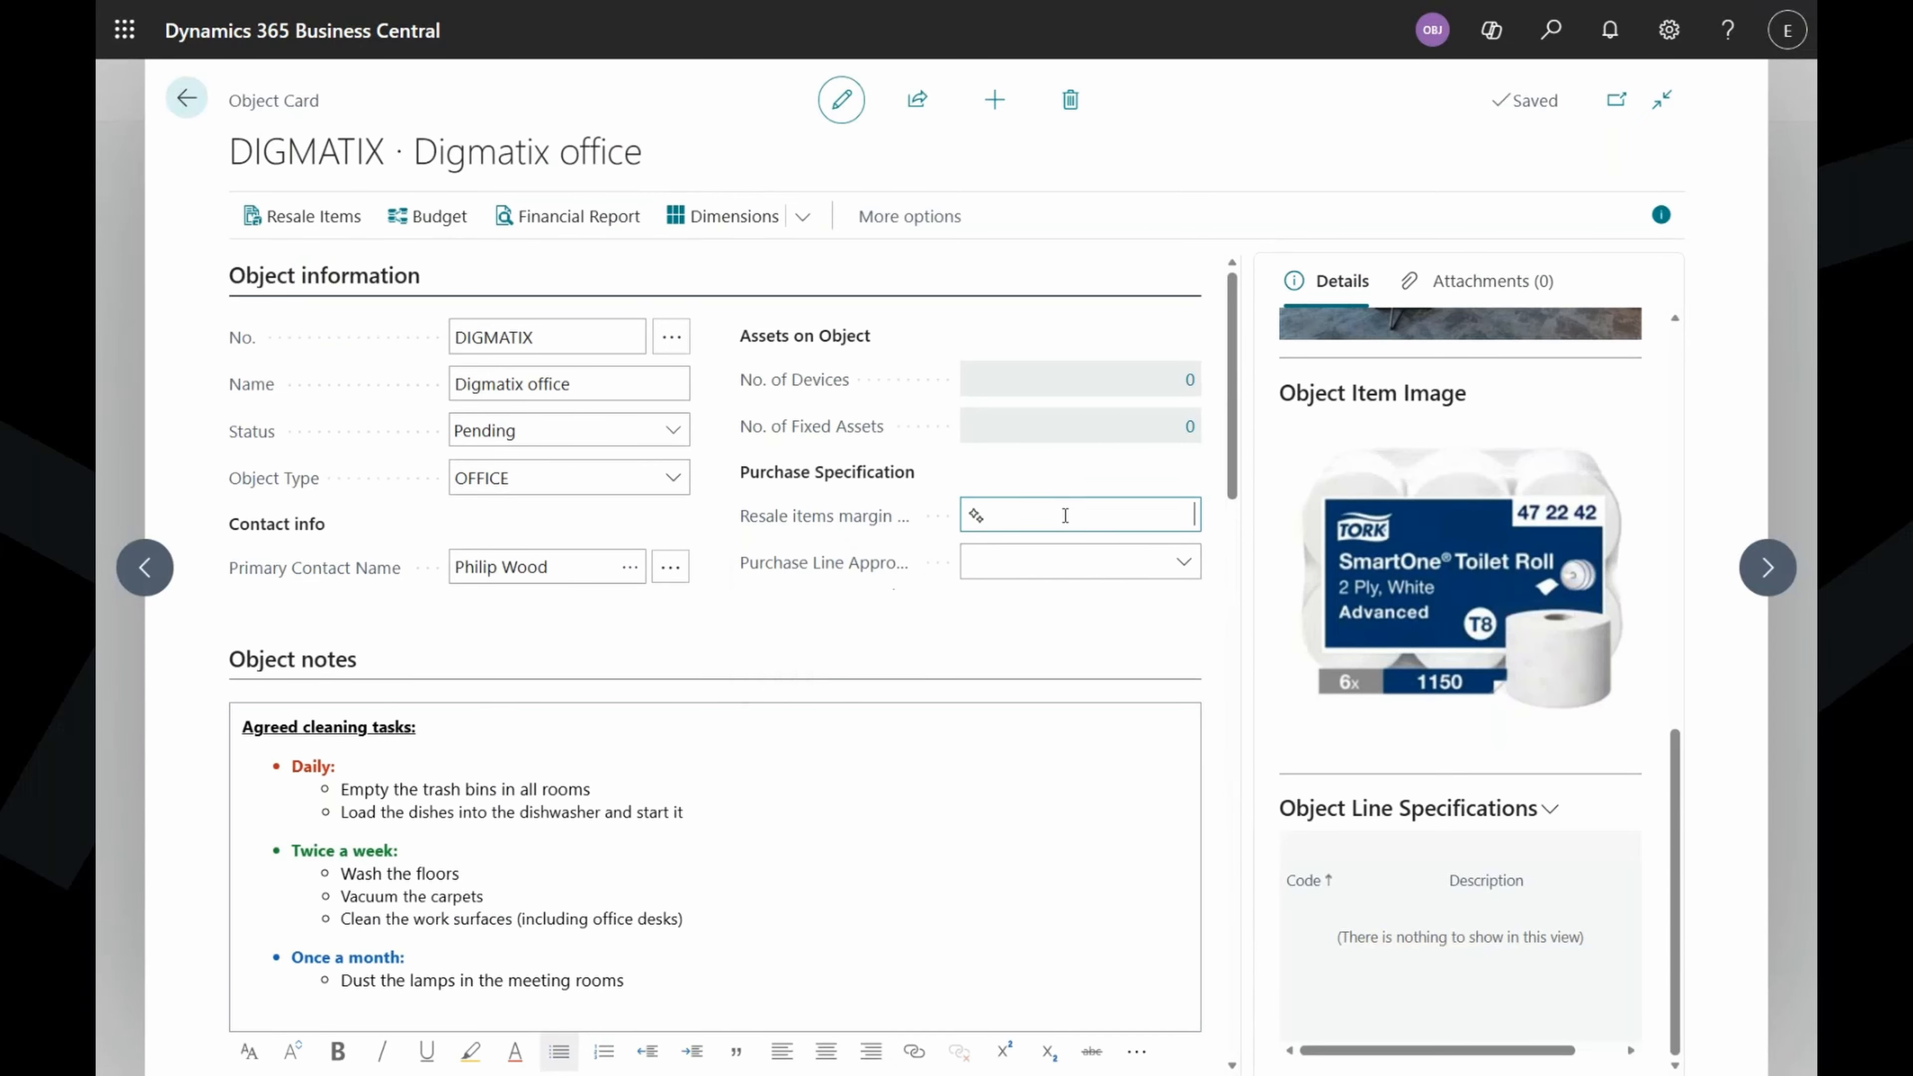
type("40")
key("Tab")
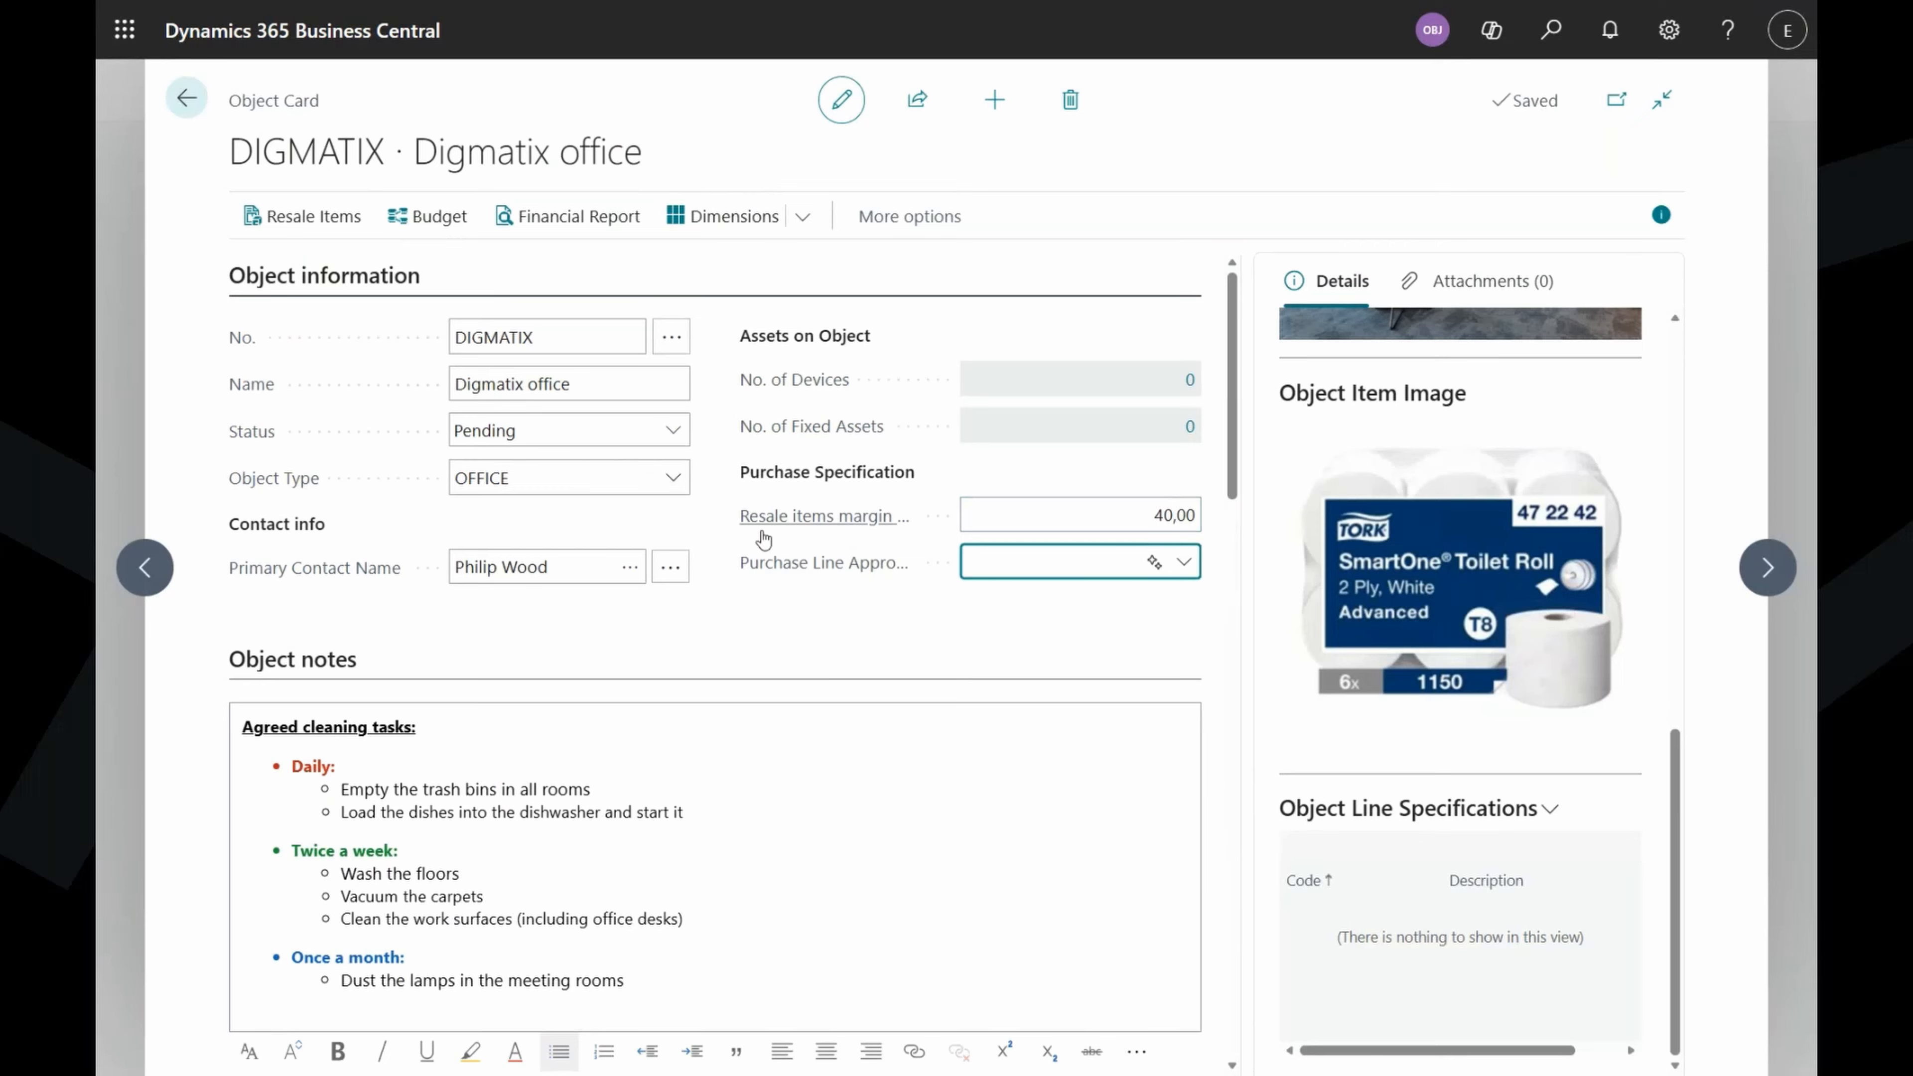
Leave Purchase Line Approval Template empty and hide the FactBox pane.
mouse_move(763, 540)
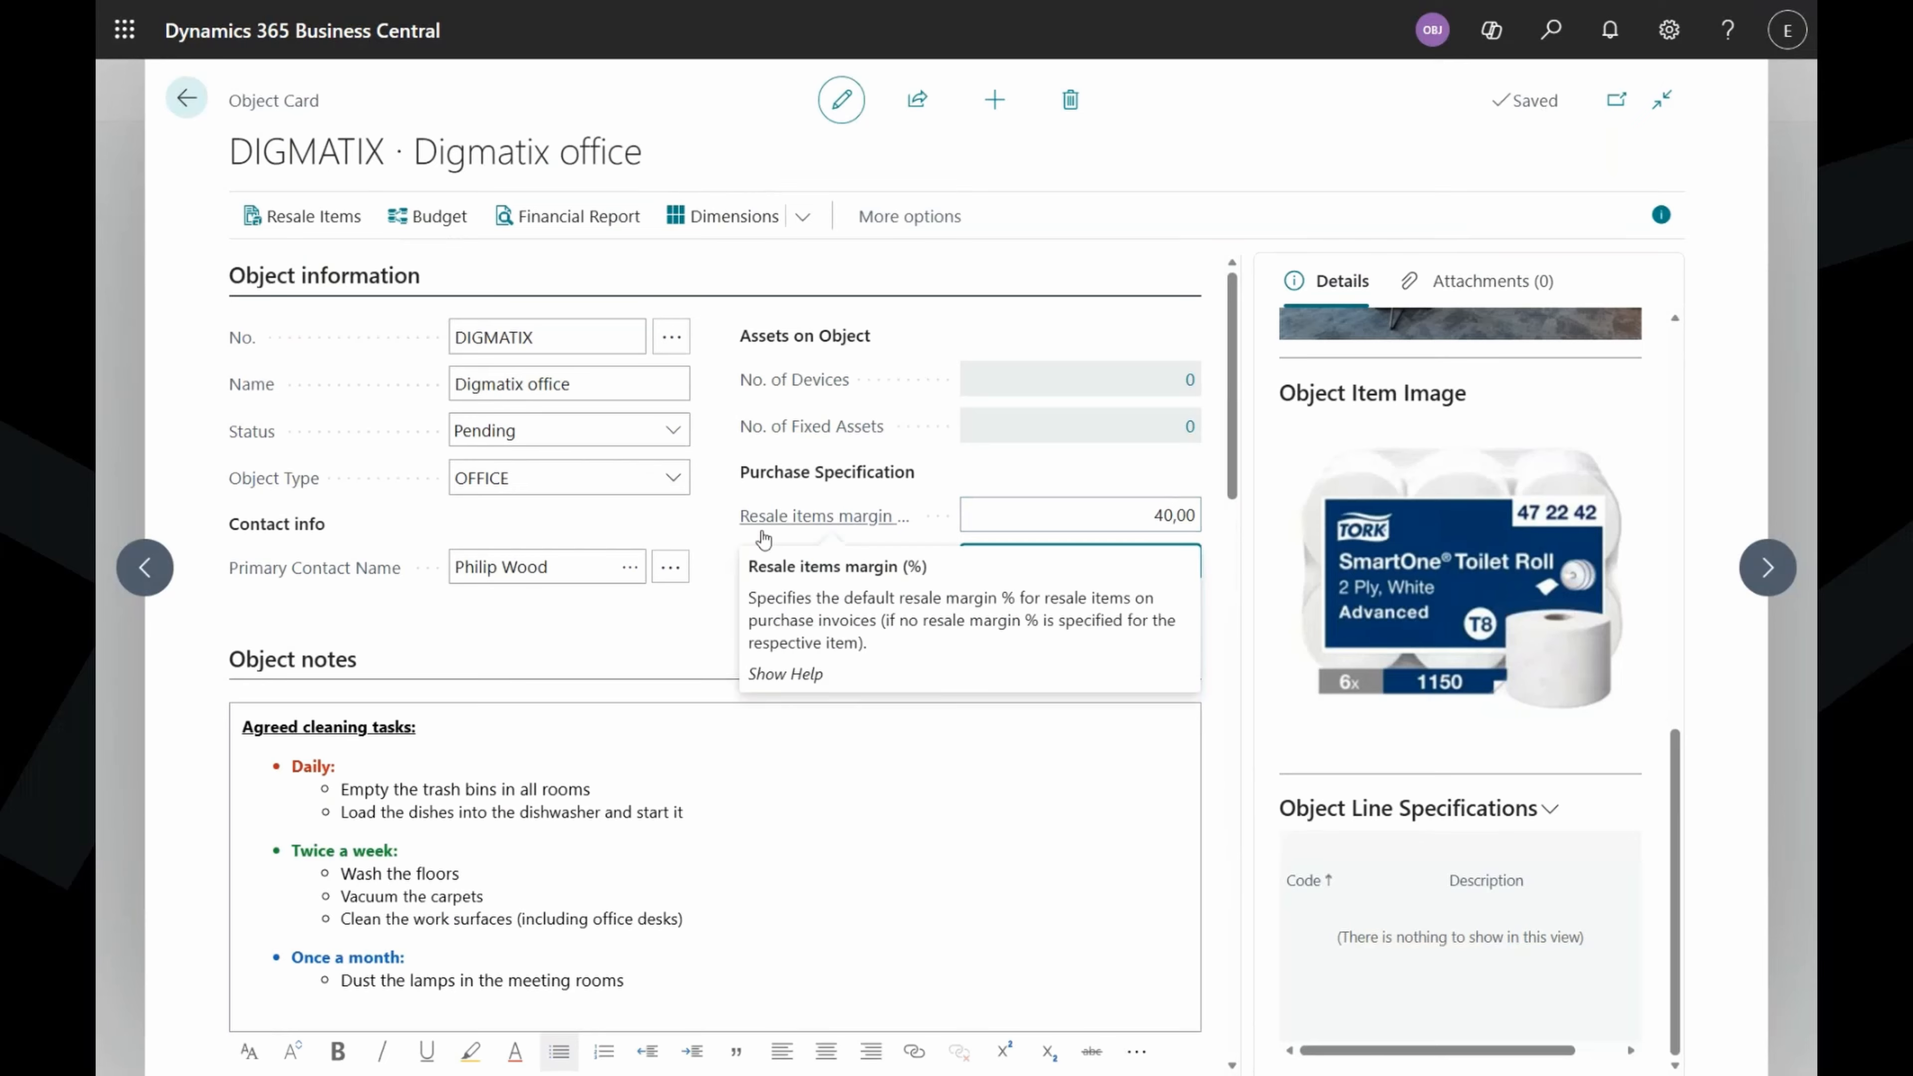
left_click(731, 608)
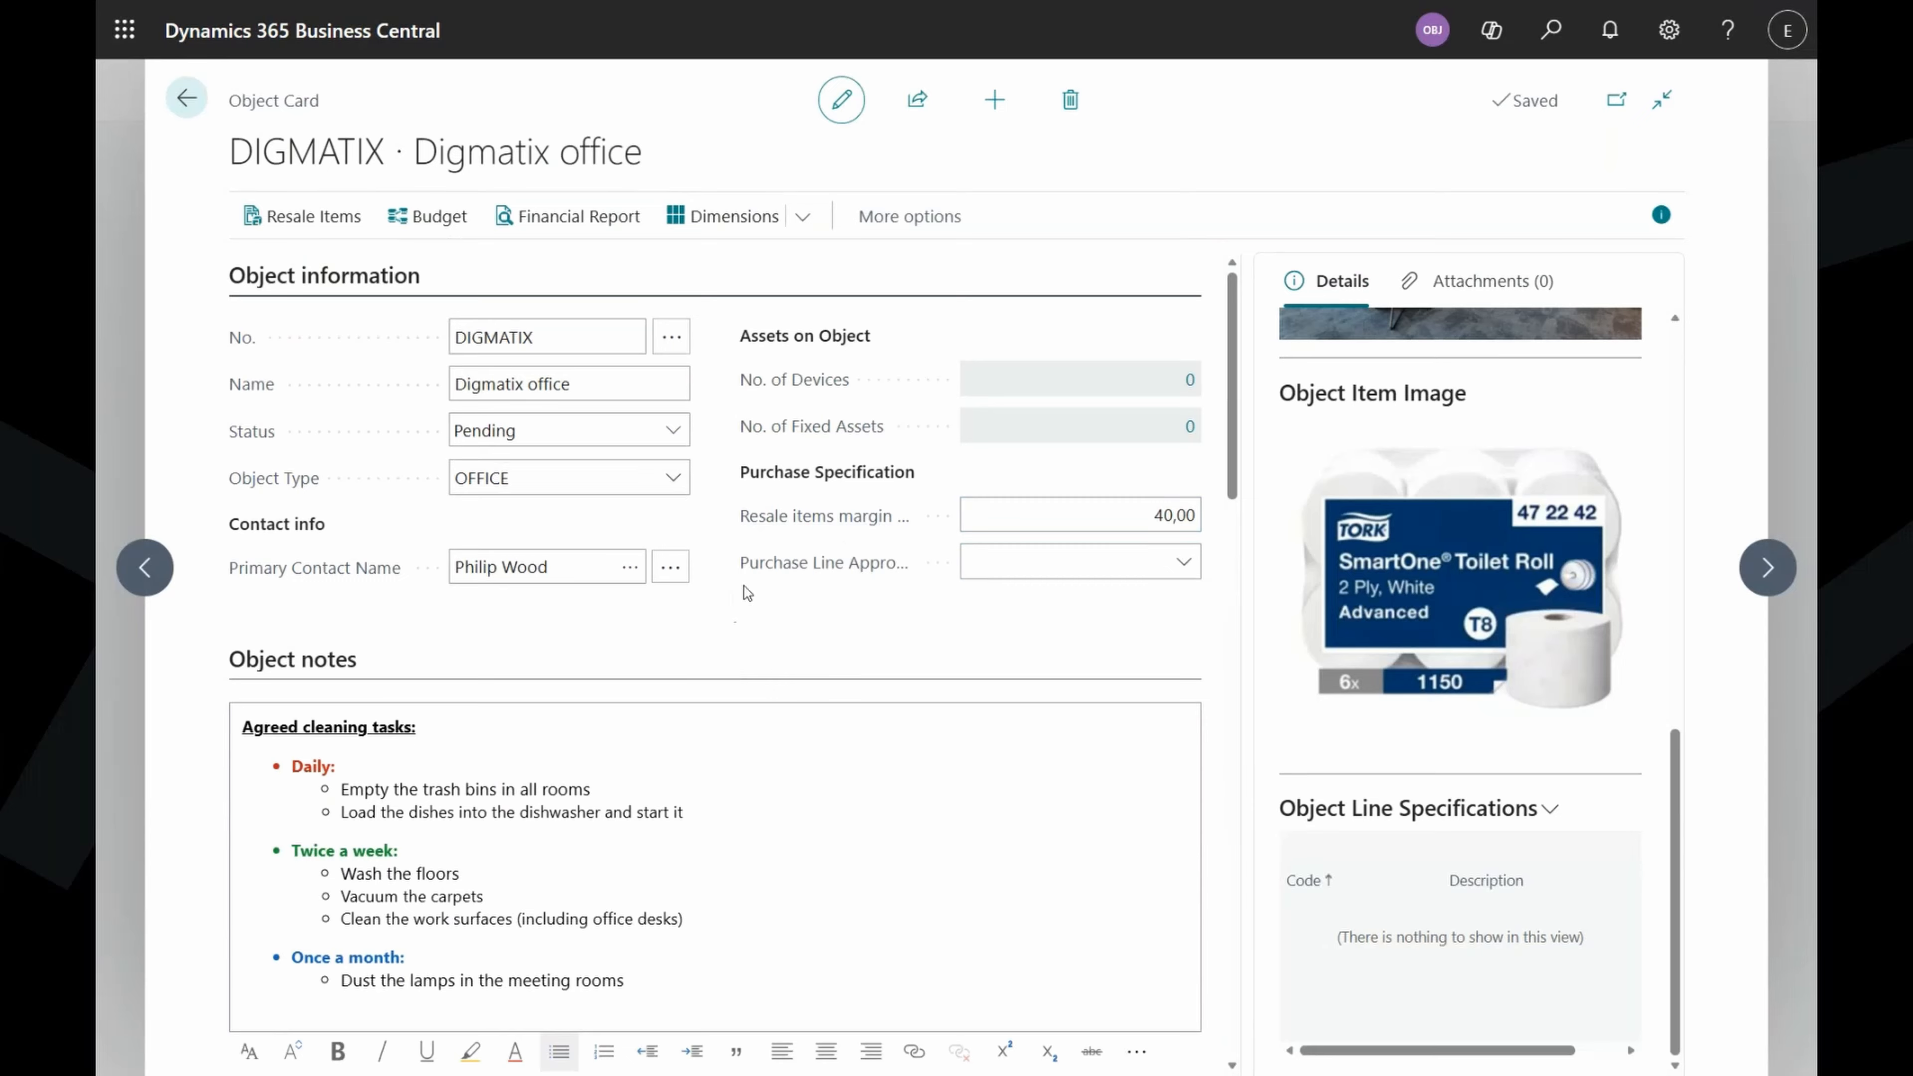
mouse_move(761, 581)
left_click(1661, 220)
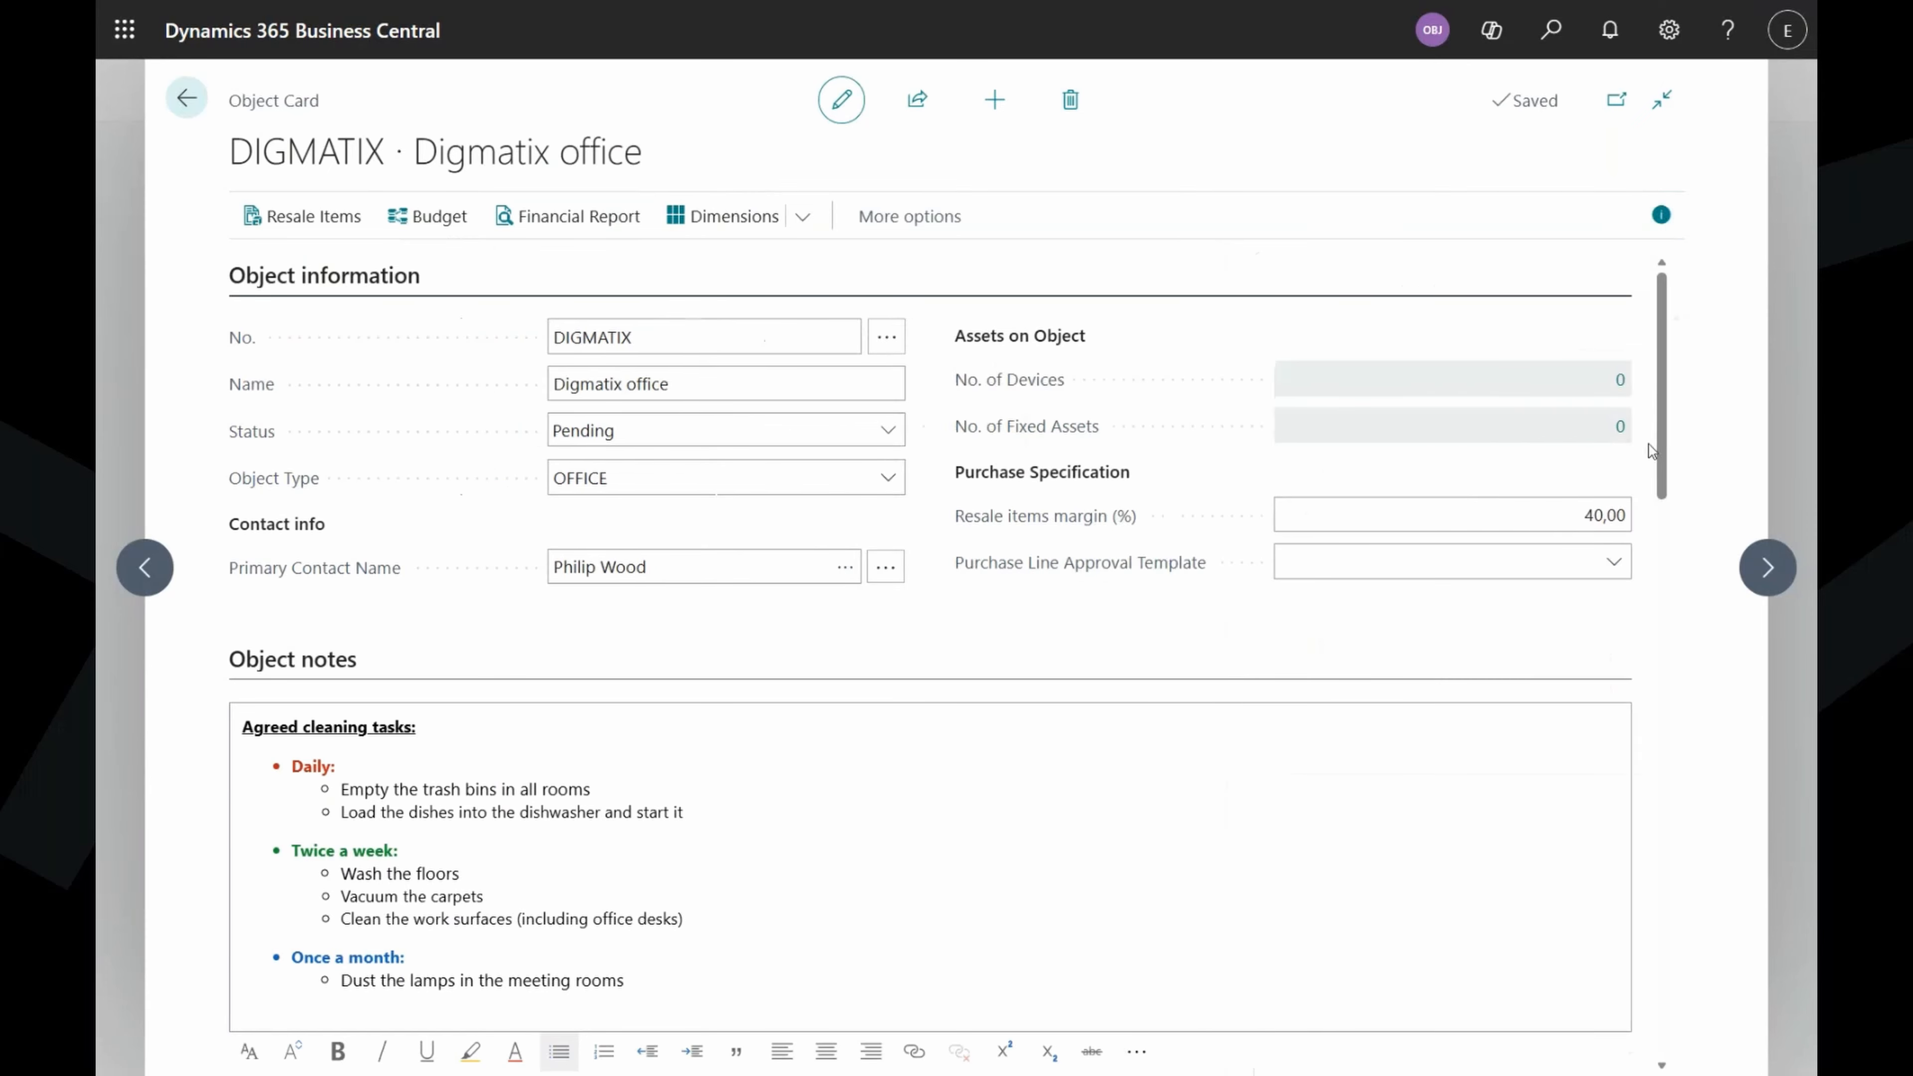
mouse_move(1137, 587)
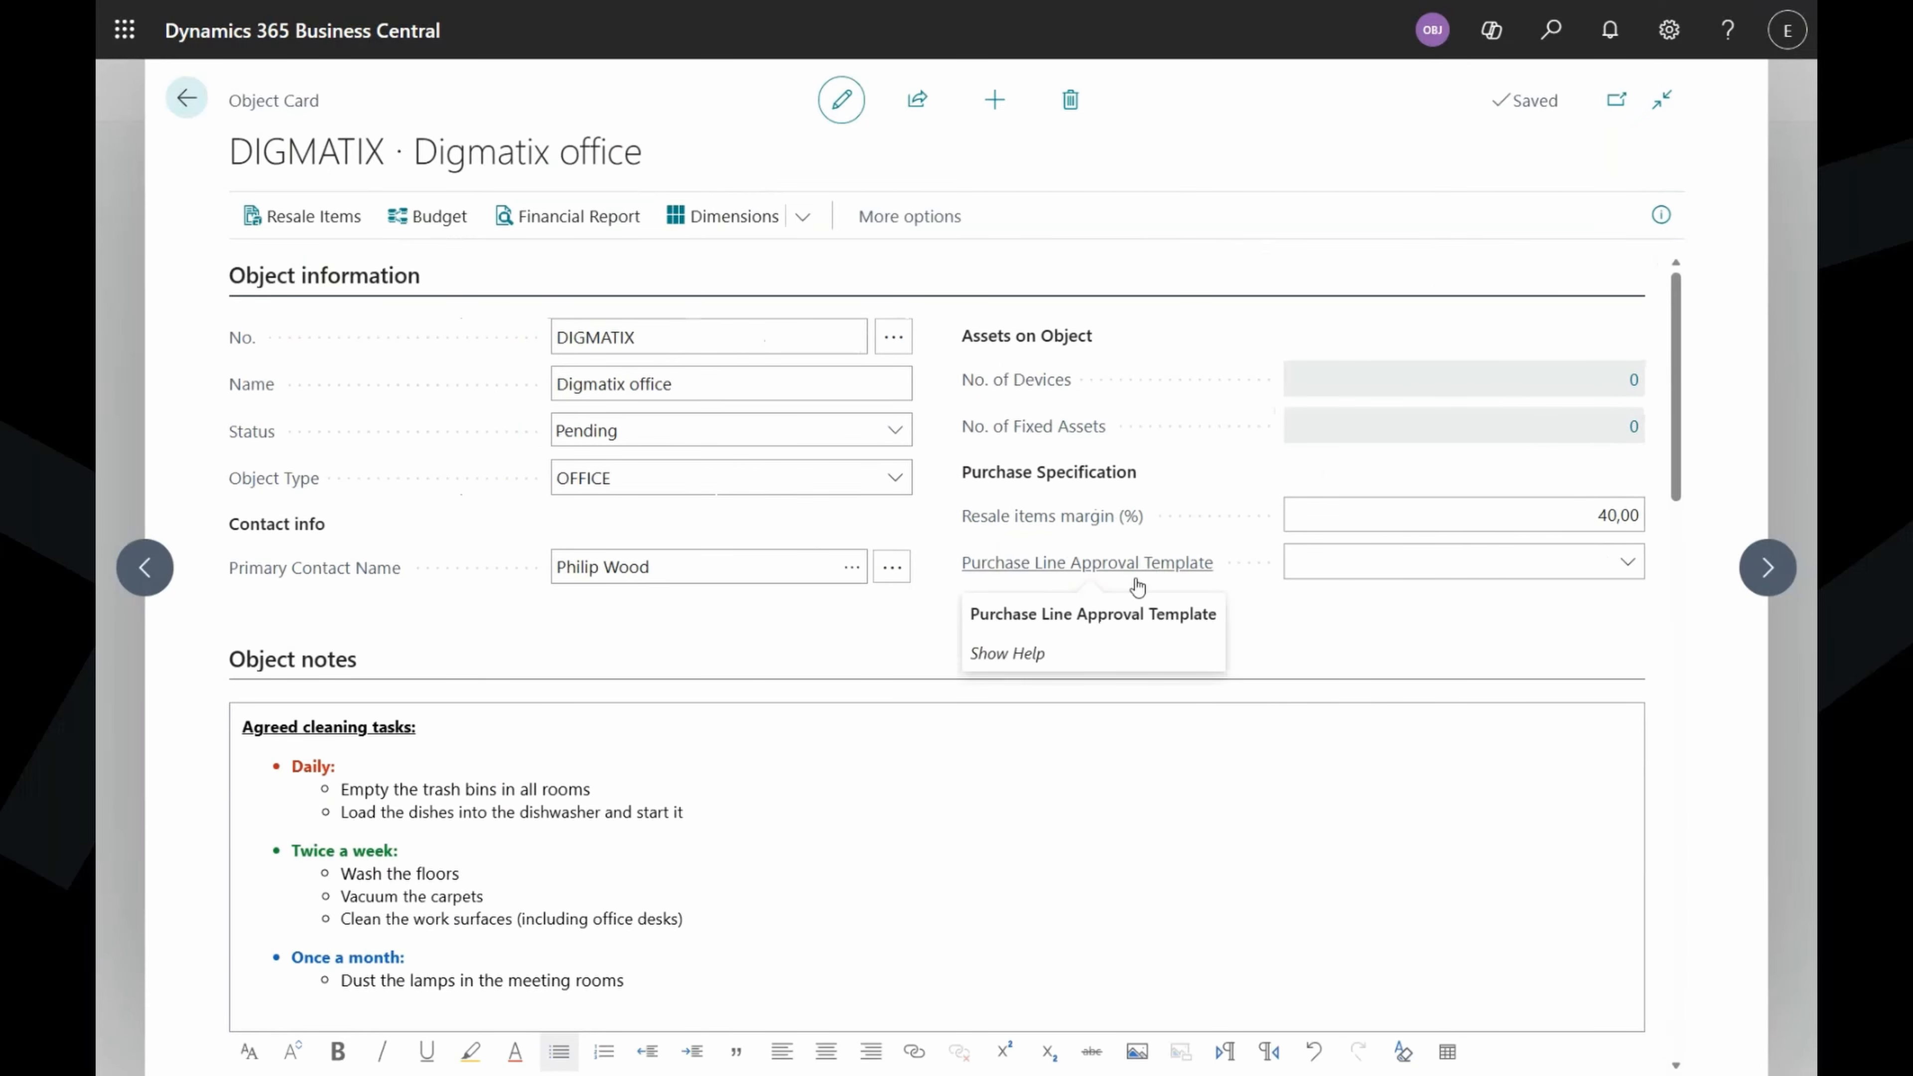
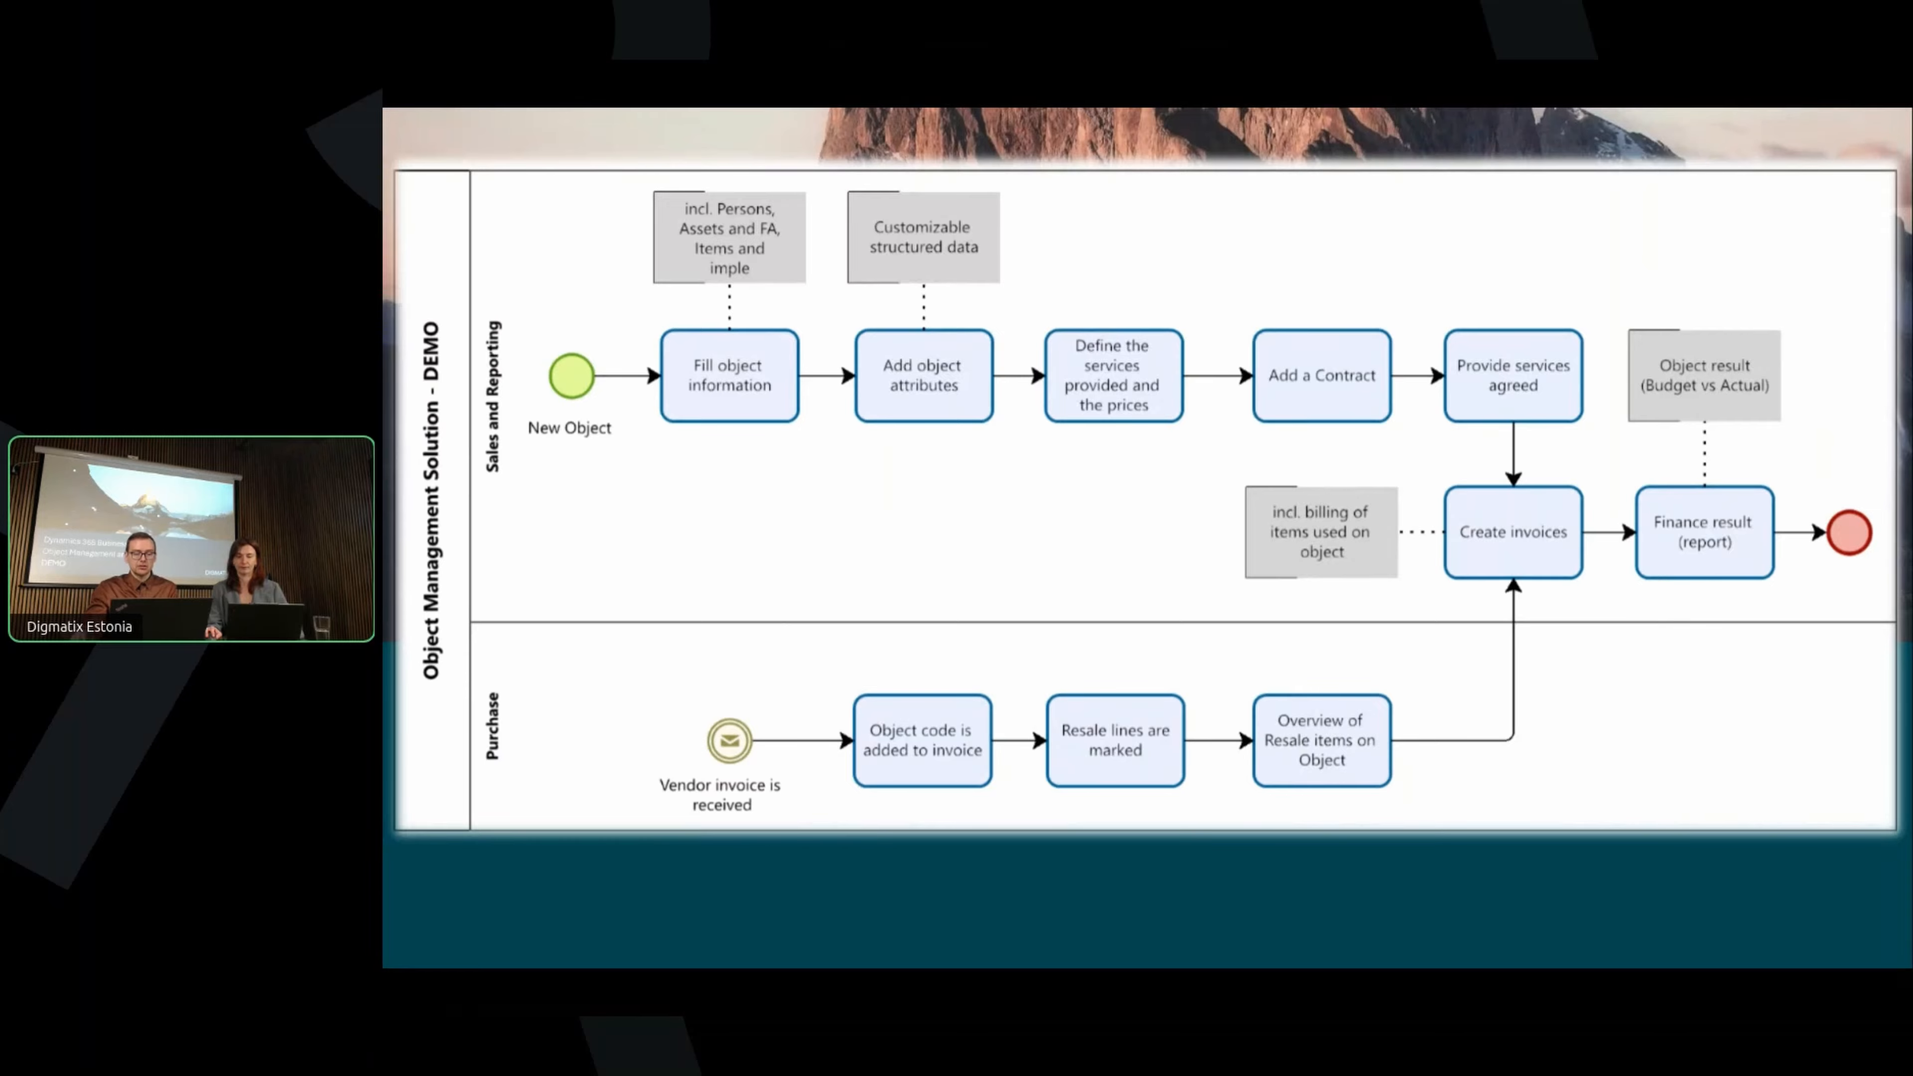
Advance from the Object Management process diagram to the Demo title slide.
left_click(1678, 687)
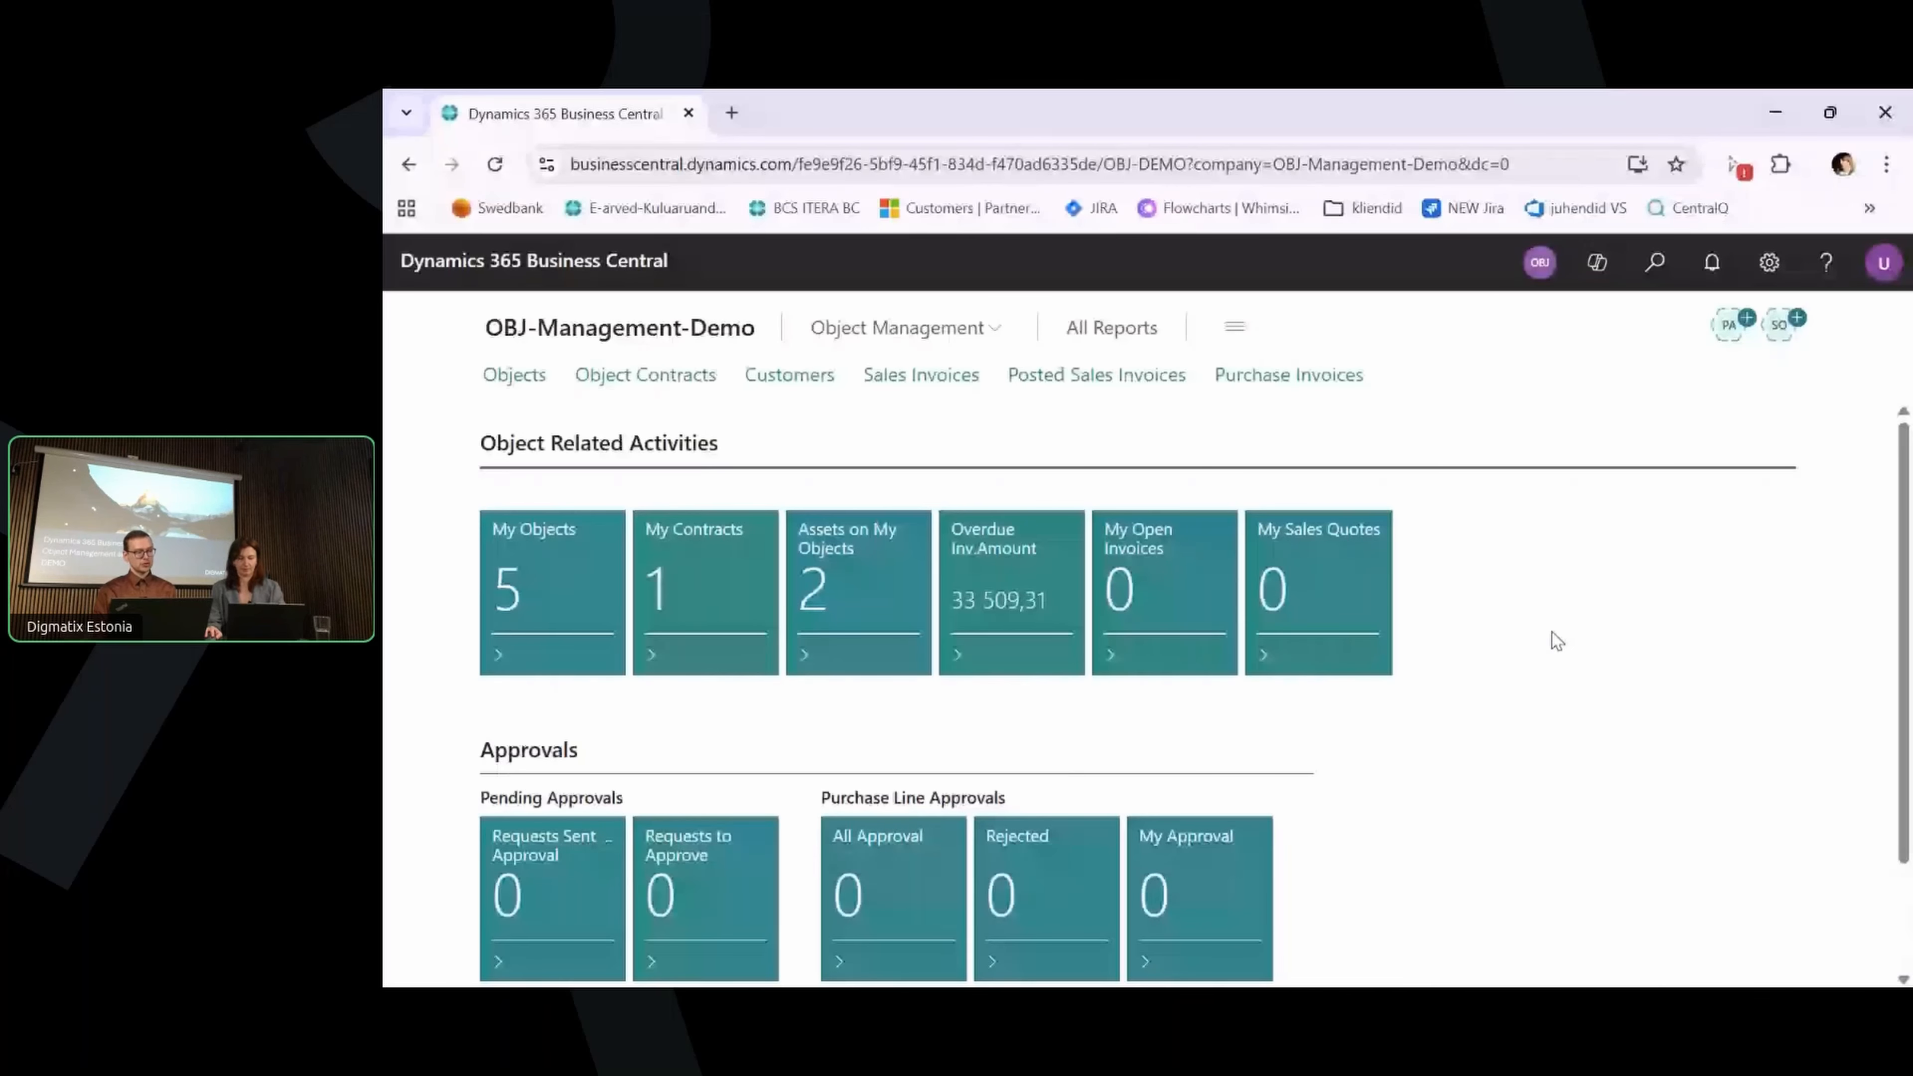
Show the web client full screen and open the Purchase Invoices list.
key("F11")
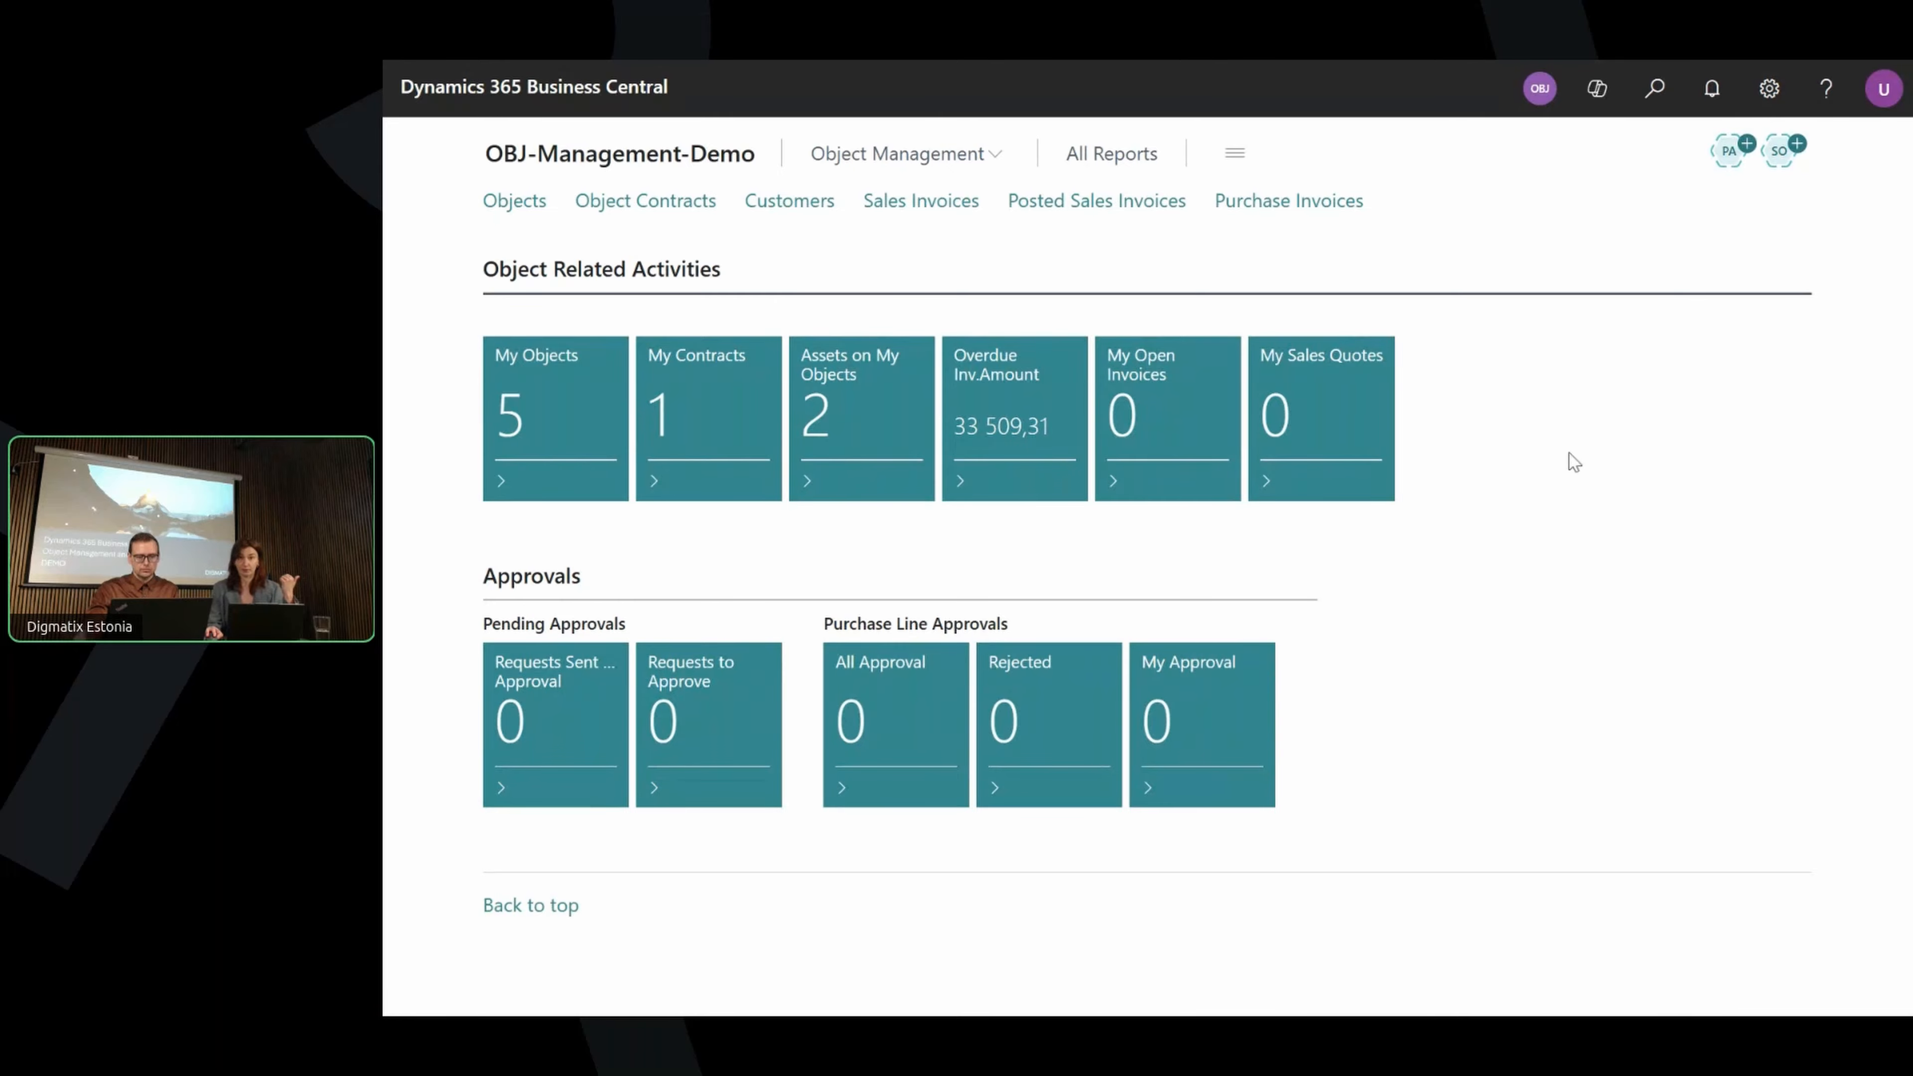
left_click(1310, 215)
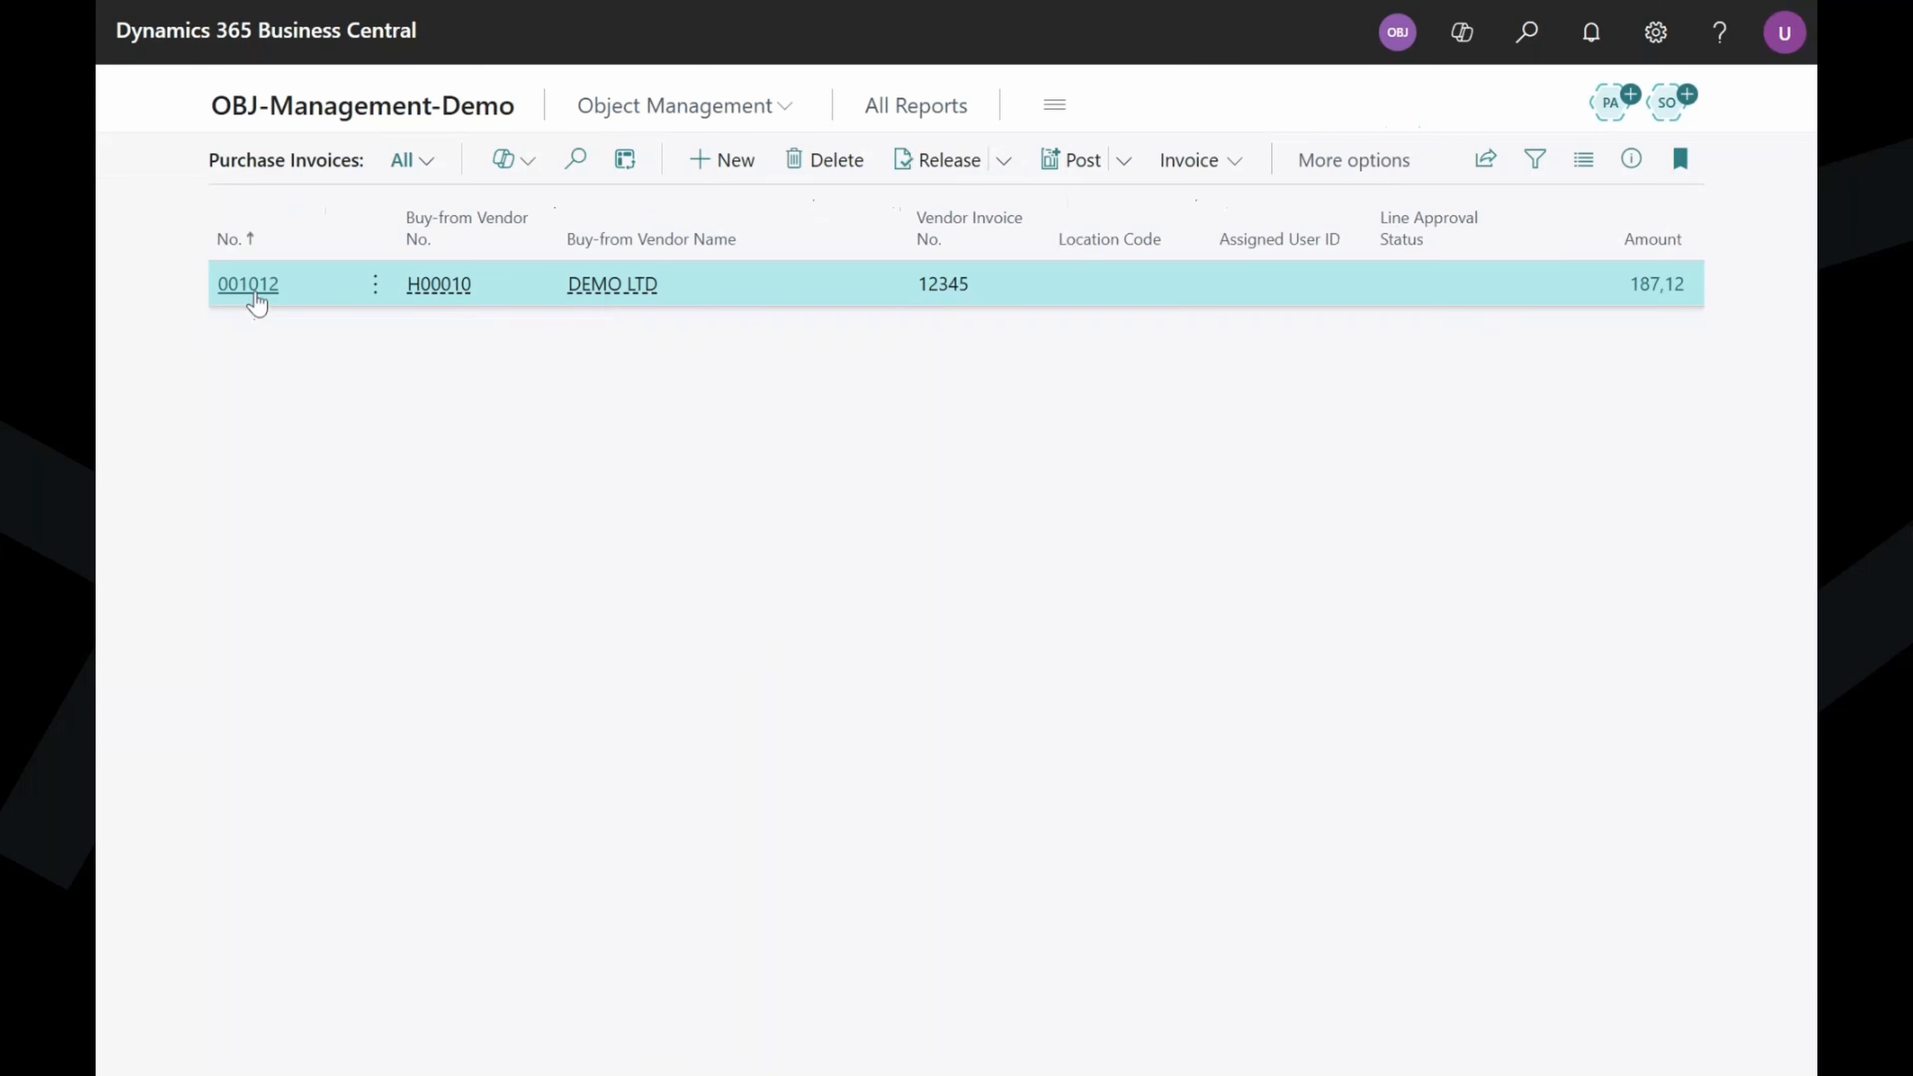
Open purchase invoice 001012 from DEMO LTD and scroll to its four item lines.
left_click(256, 297)
scroll(624, 924, "down", 3)
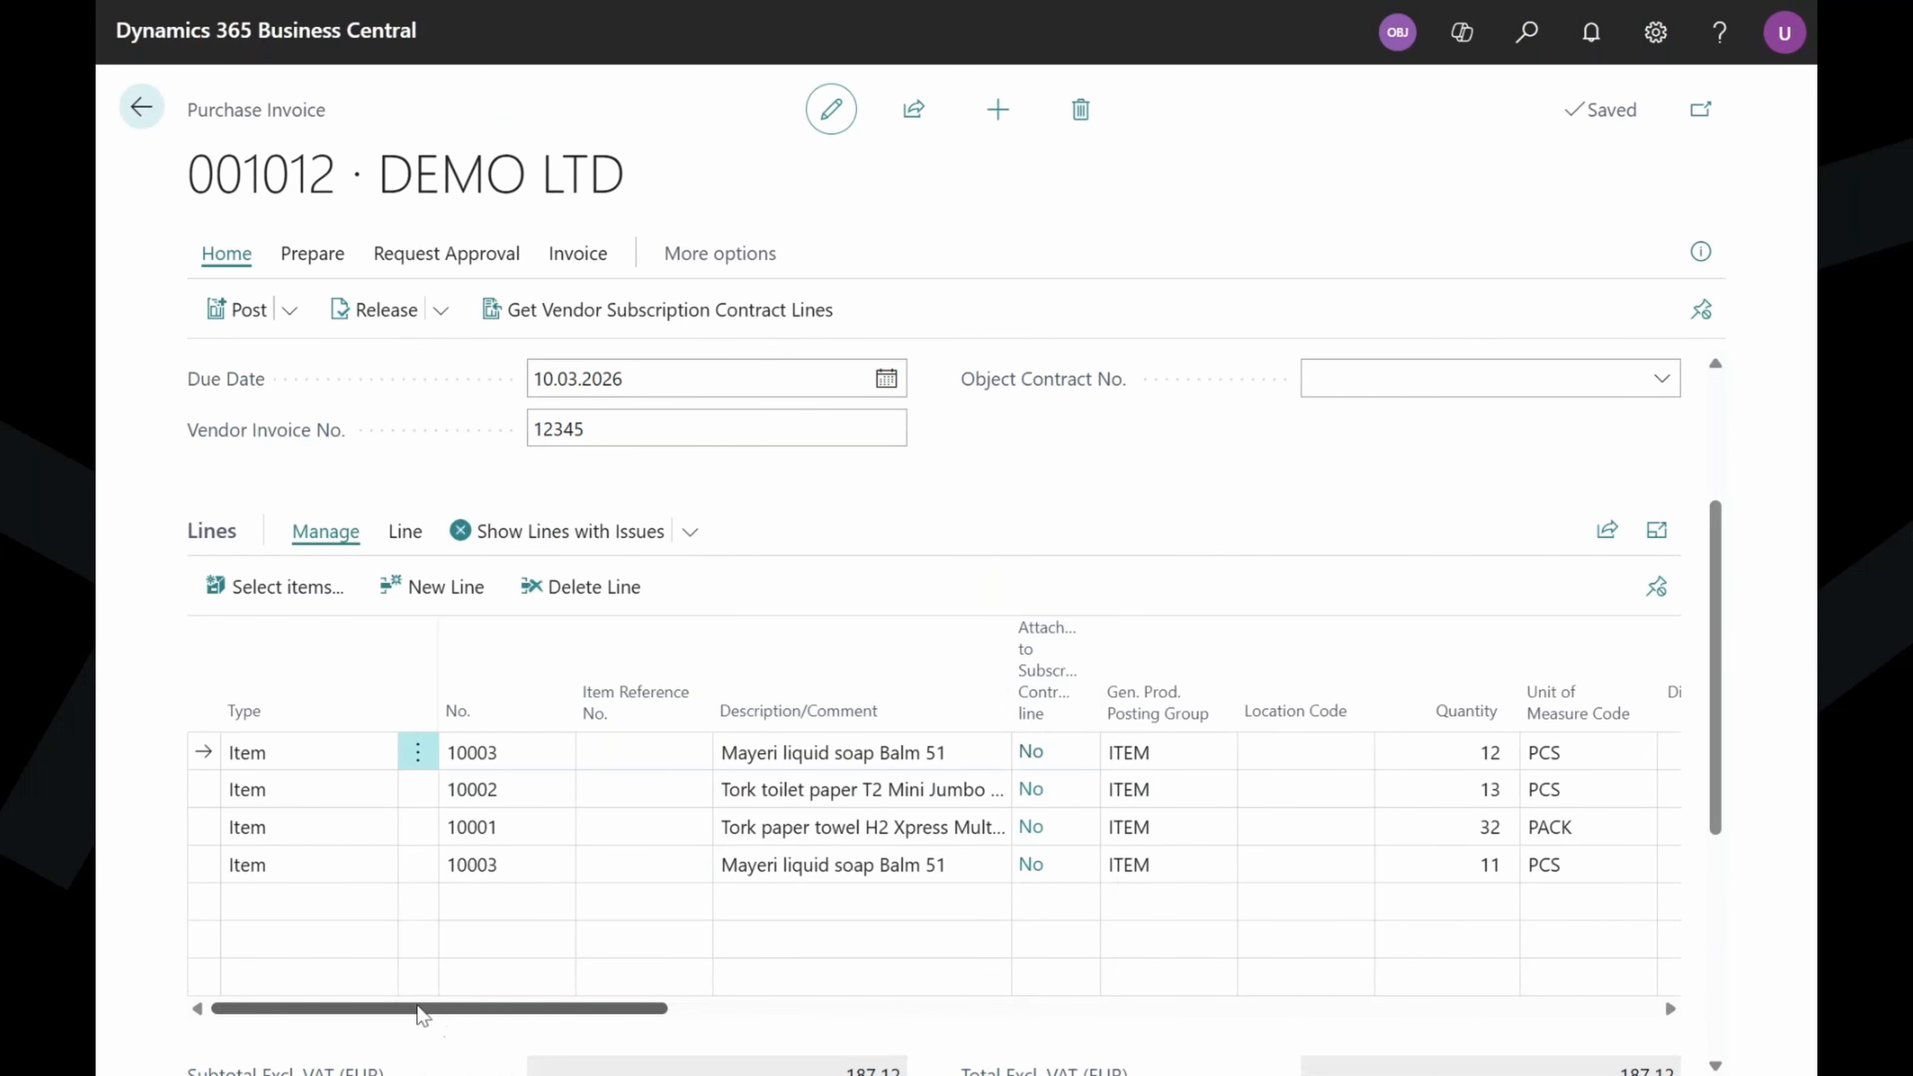
left_click_drag(422, 1013, 996, 1044)
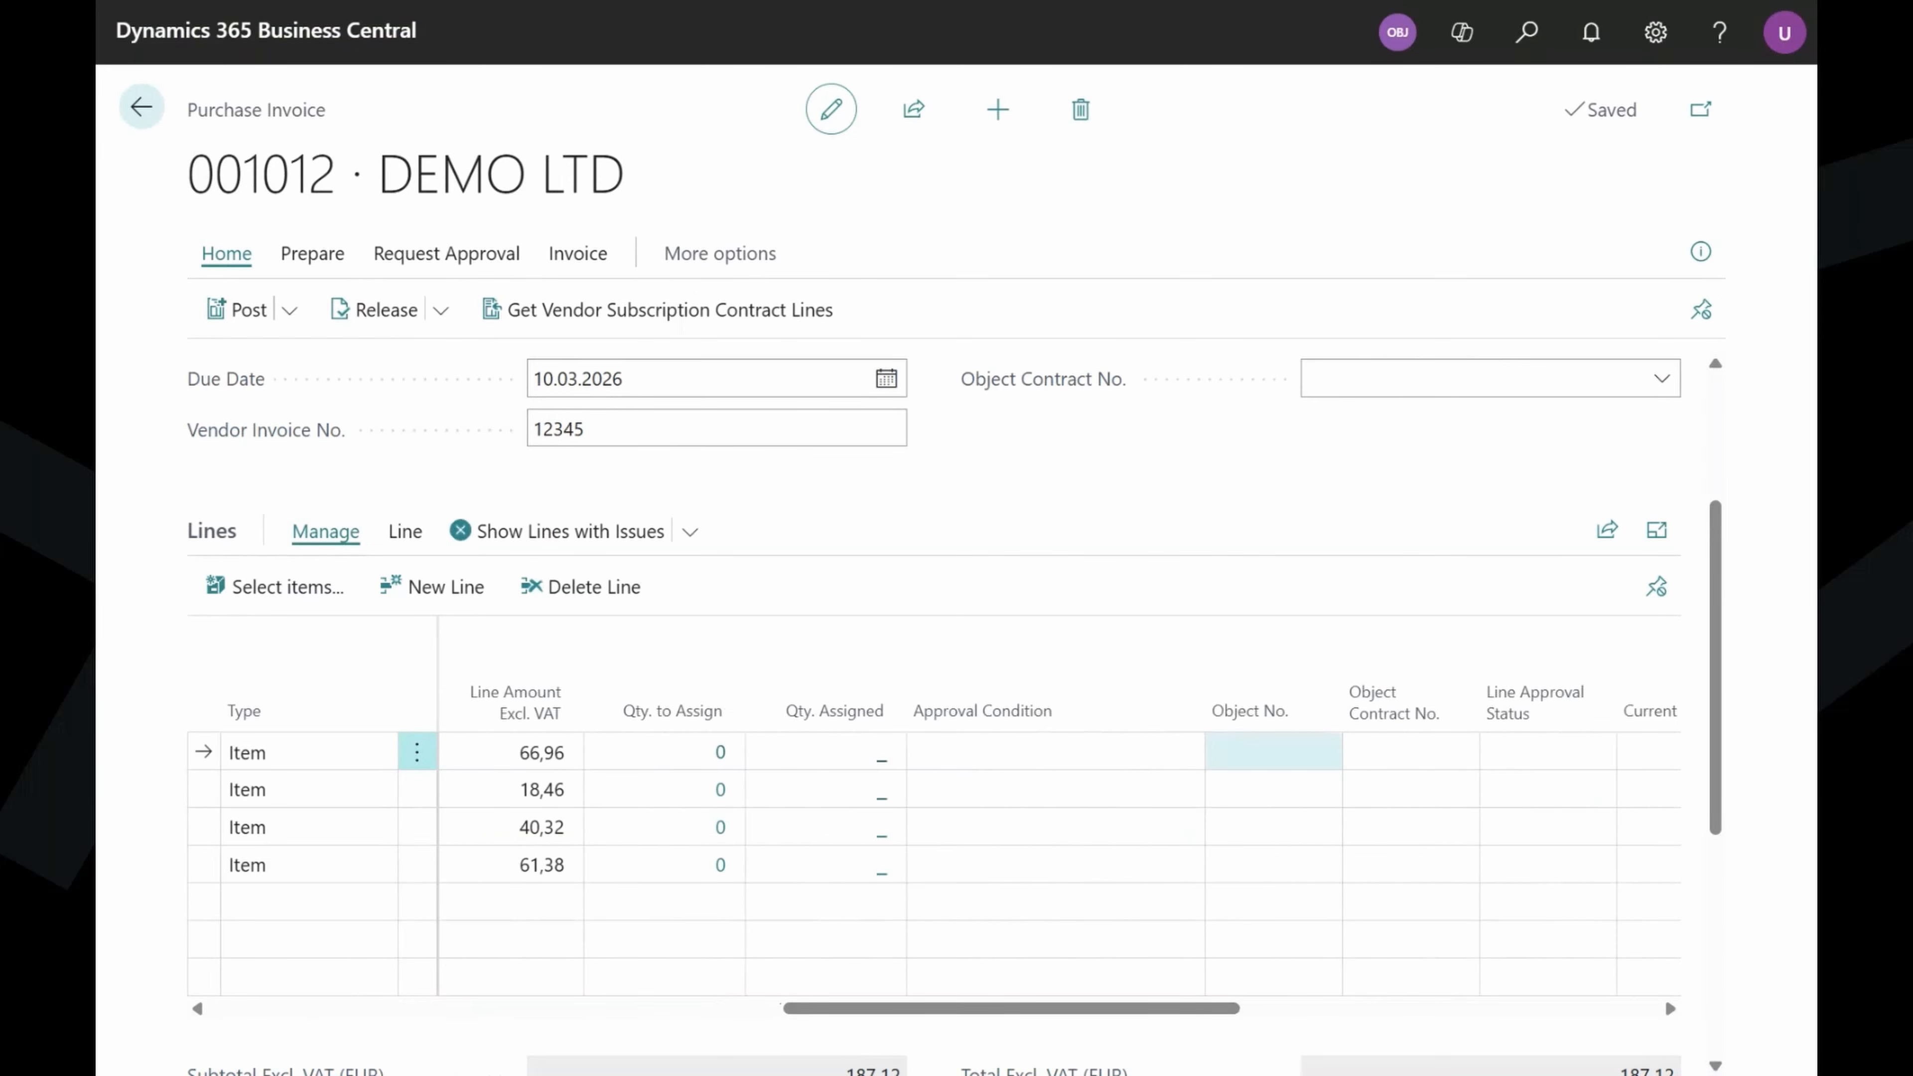
Set Object No. DIGMATIX on the first invoice line.
left_click(1273, 751)
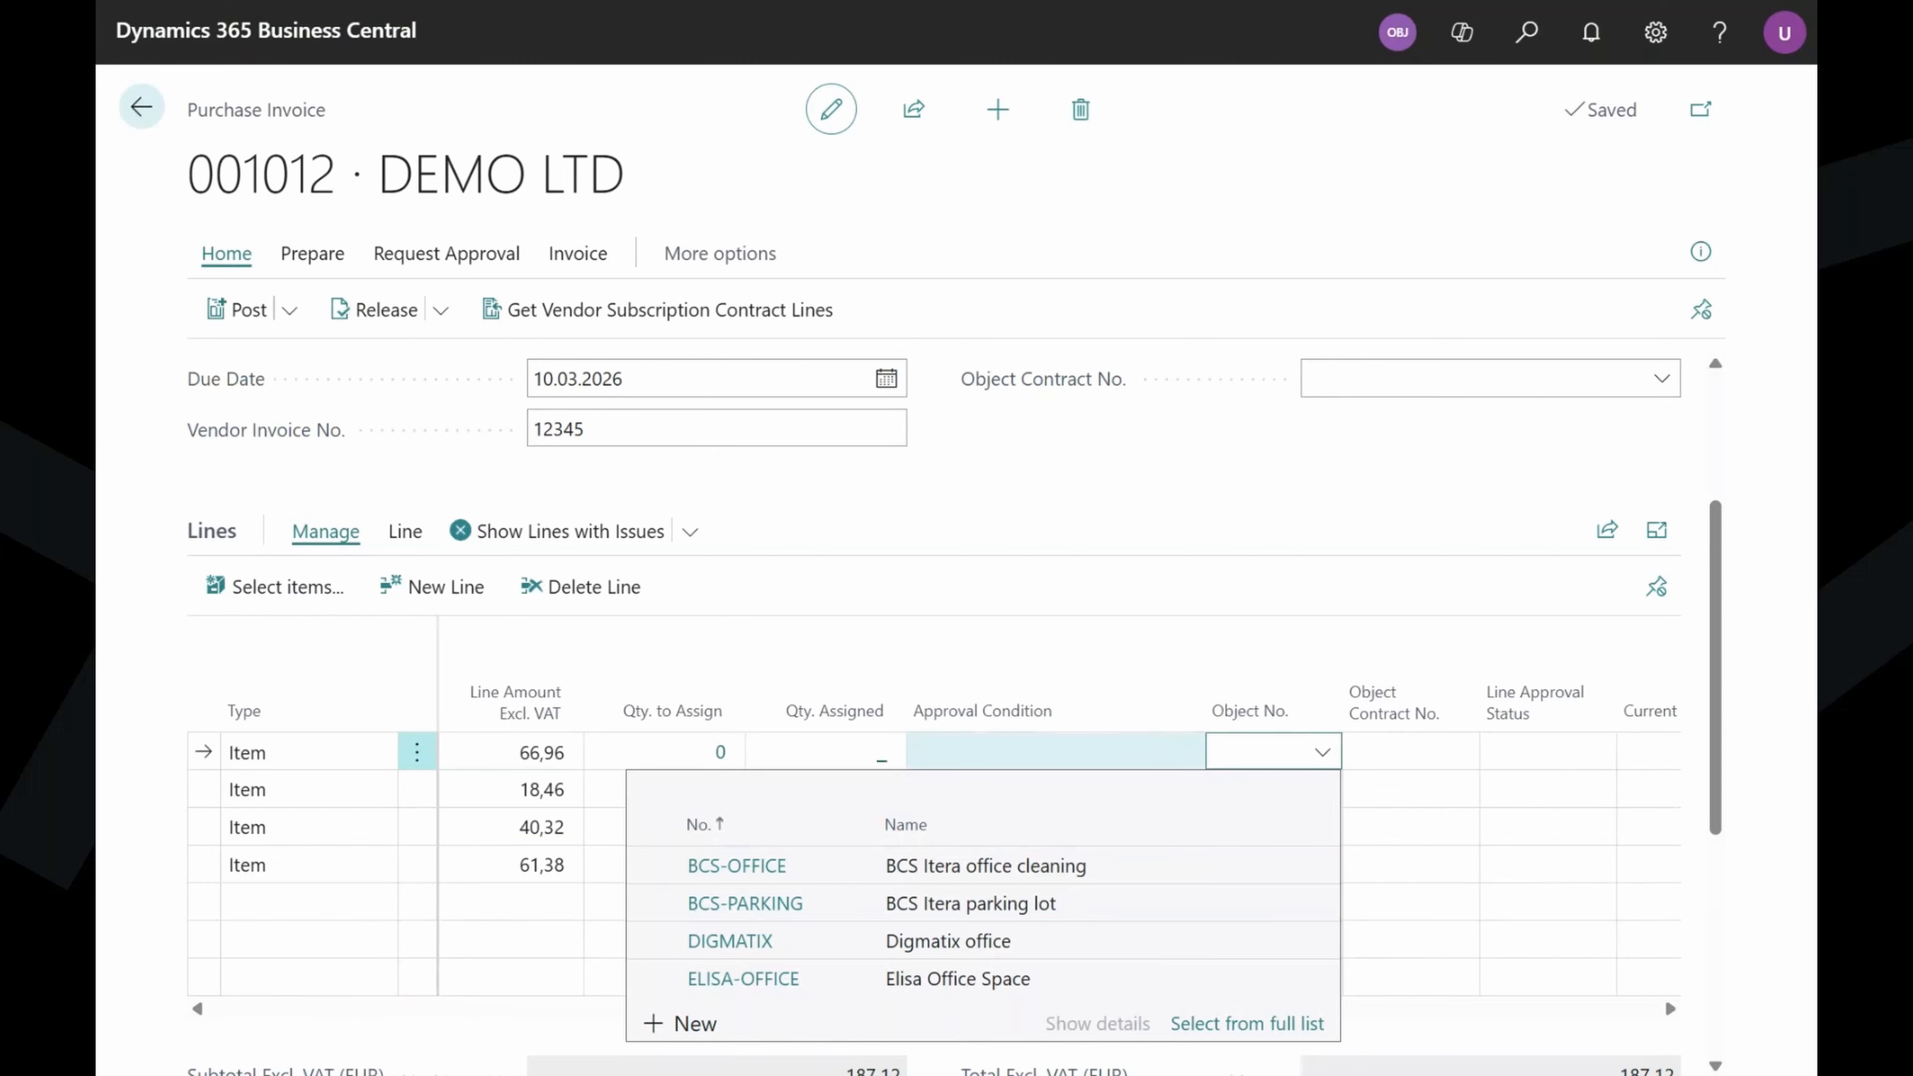
type("DIG")
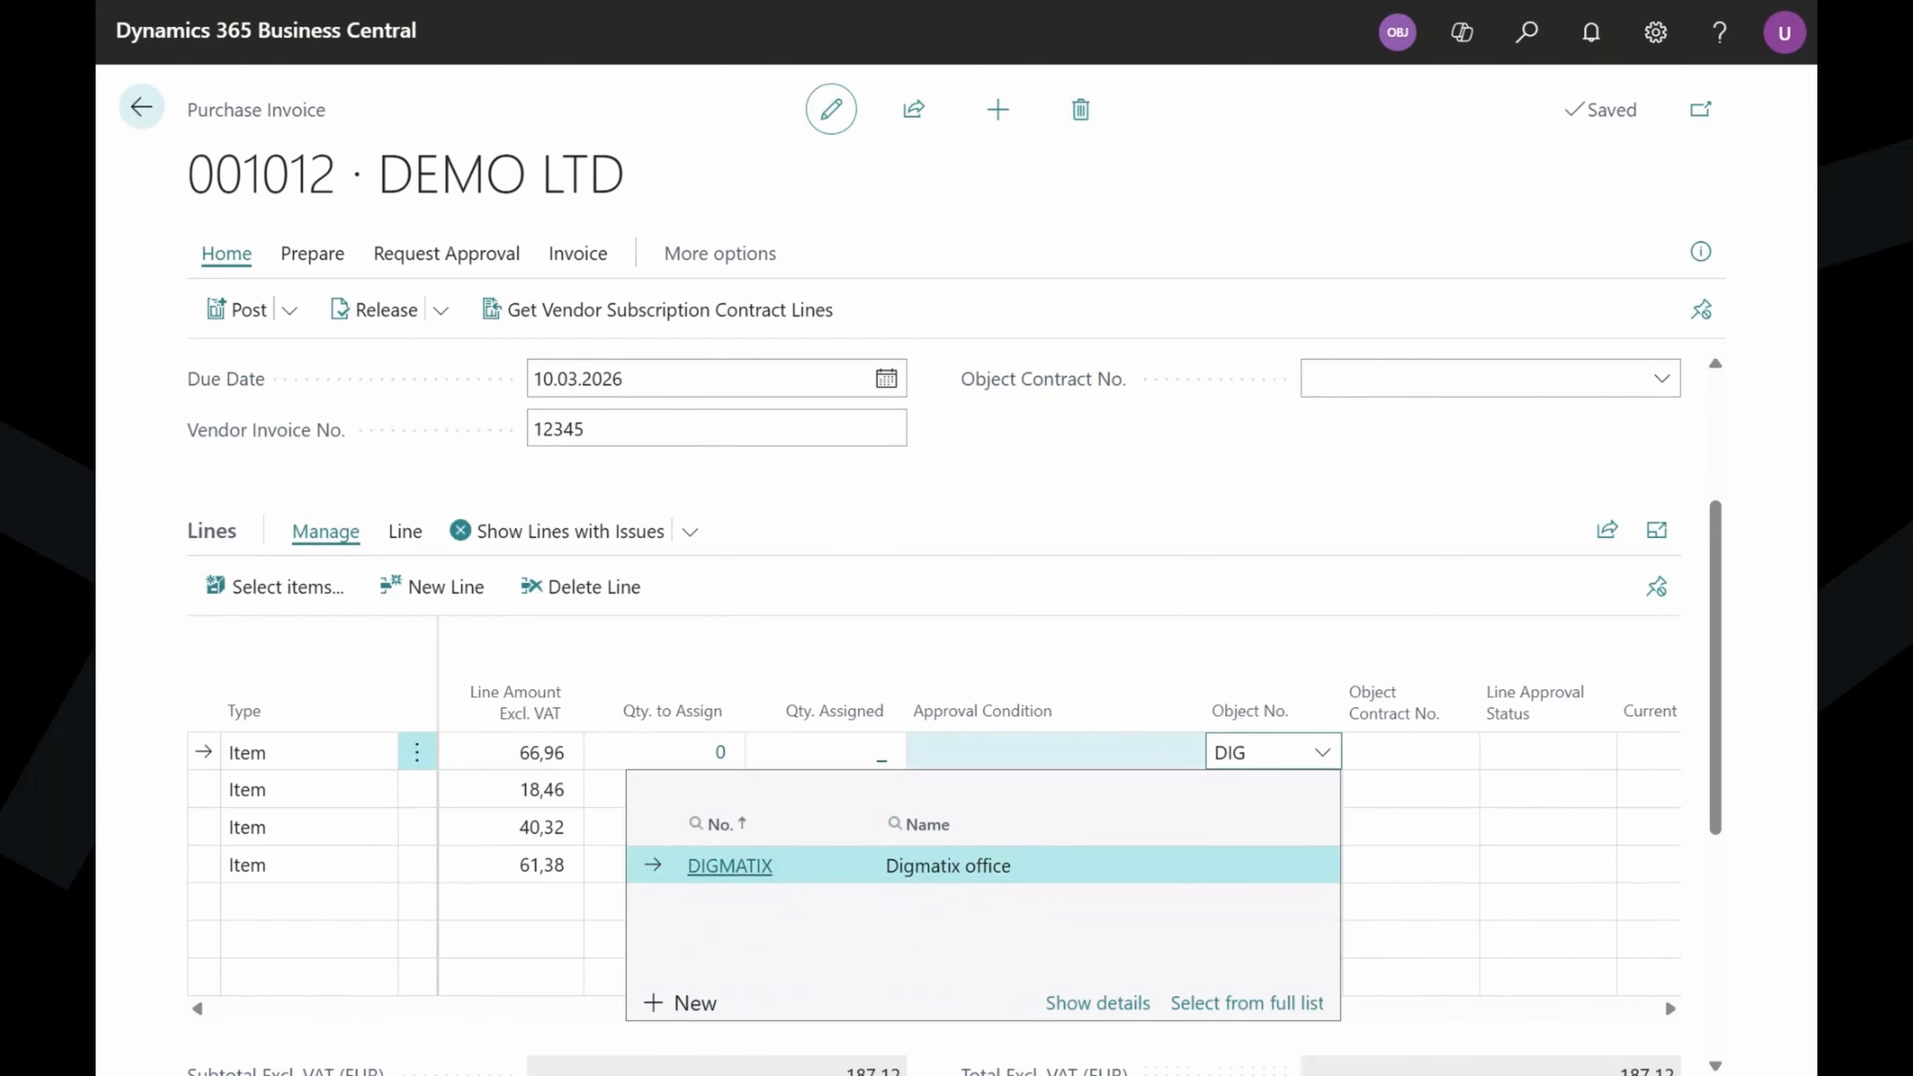
left_click(1190, 867)
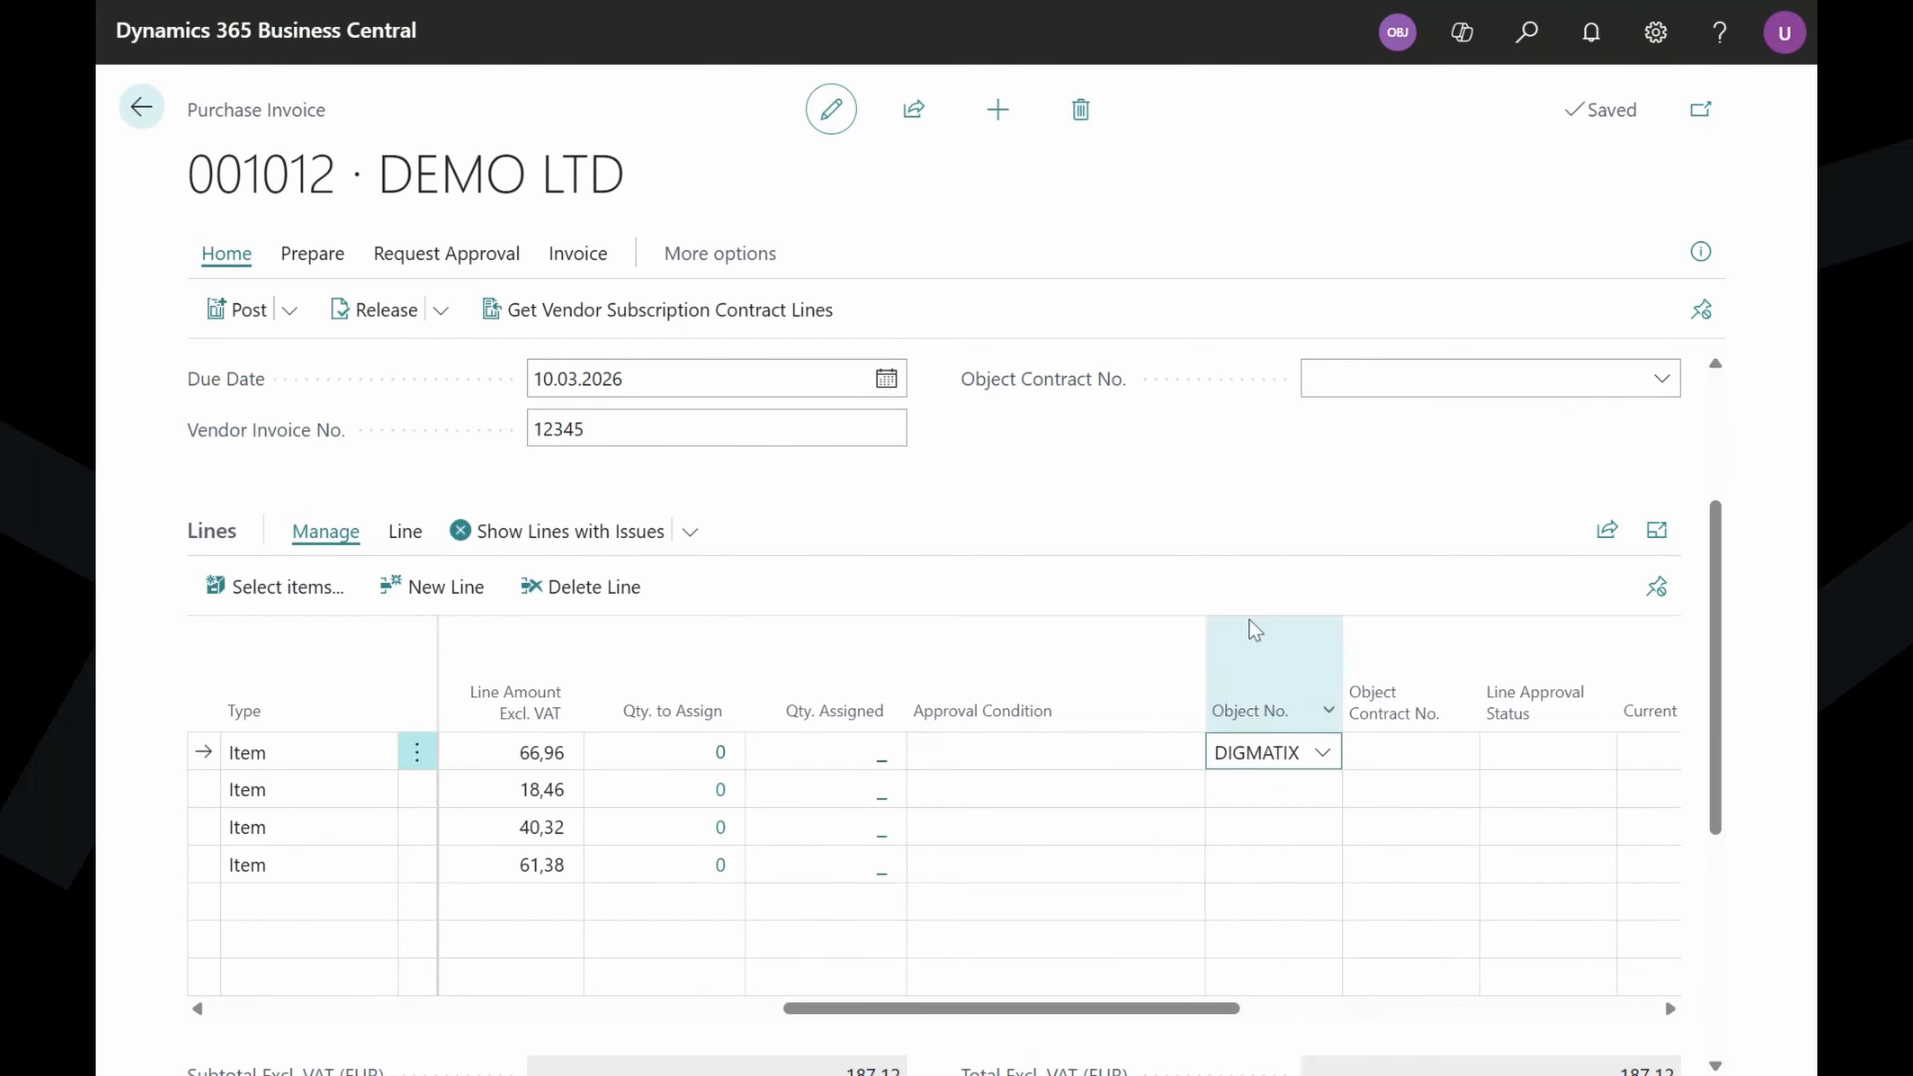
left_click(1273, 637)
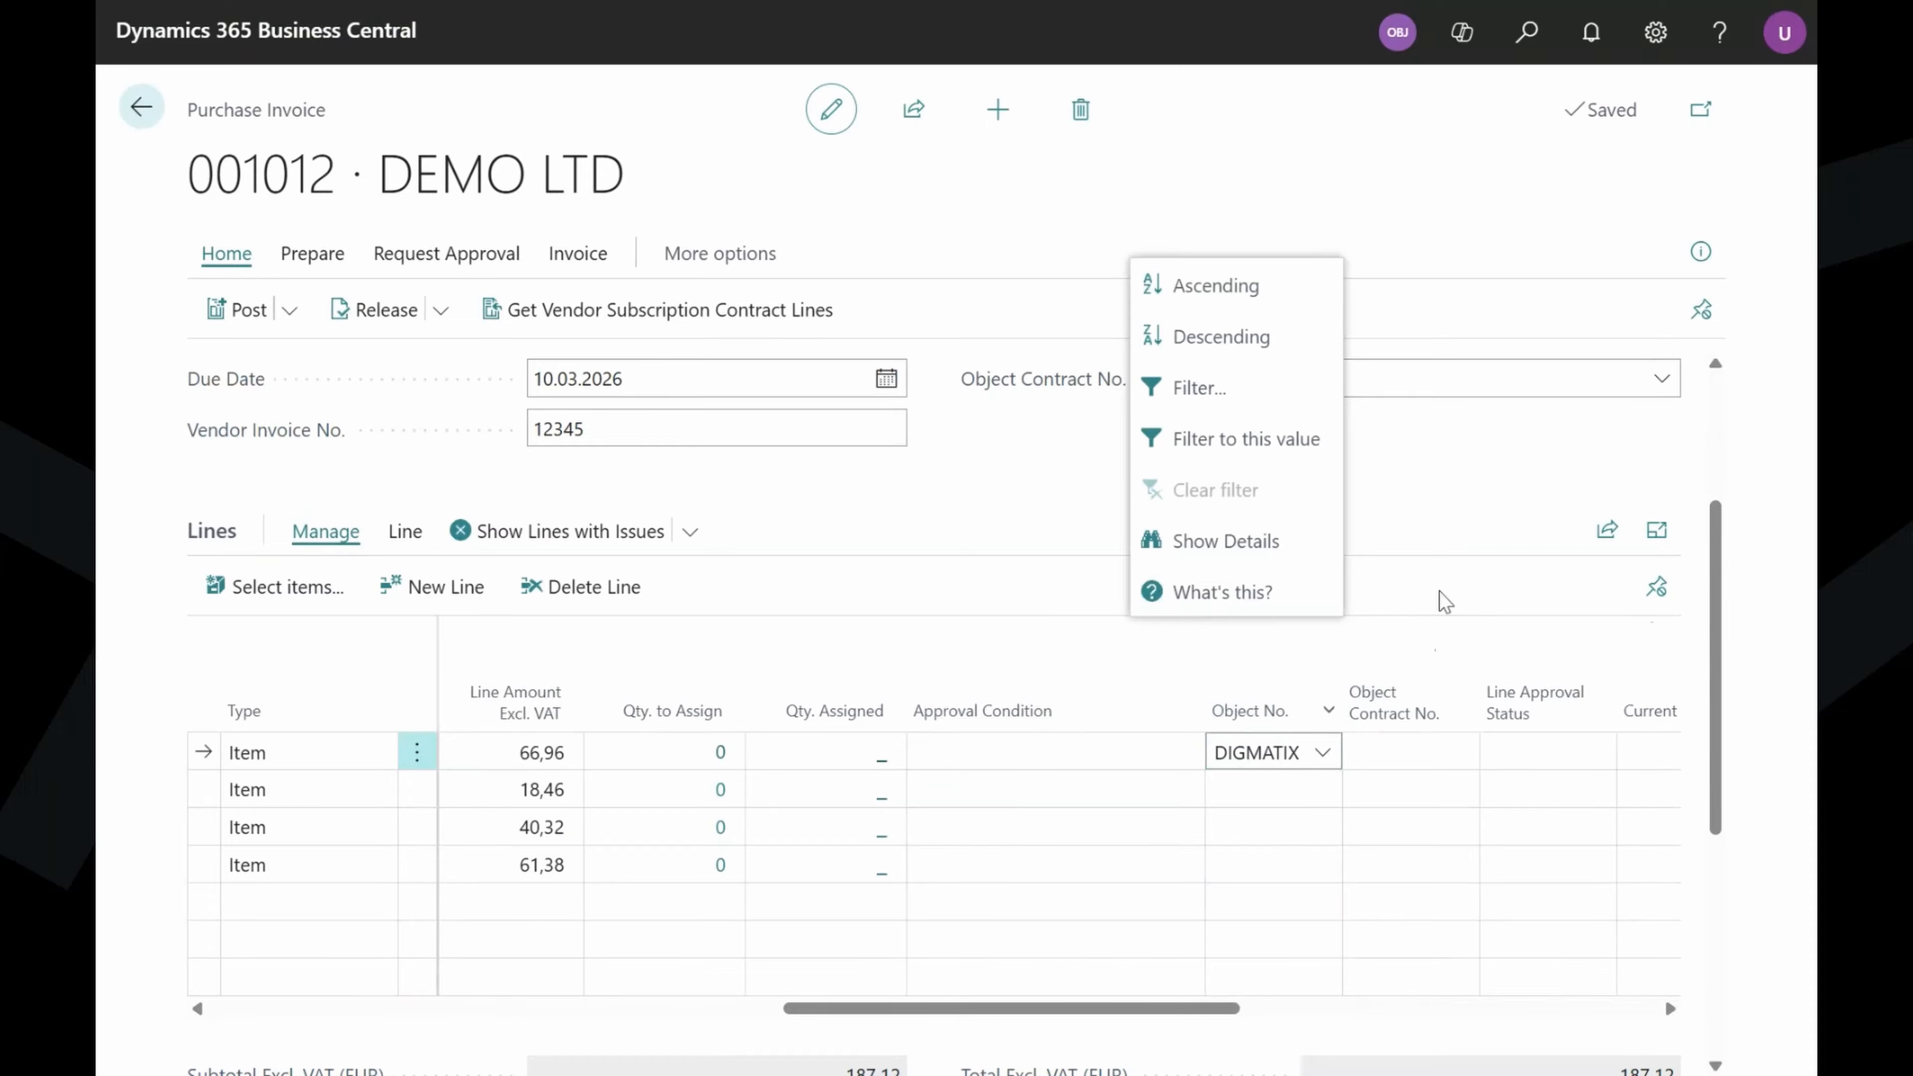
scroll(1326, 716, "down", 2)
left_click_drag(1169, 878, 1550, 854)
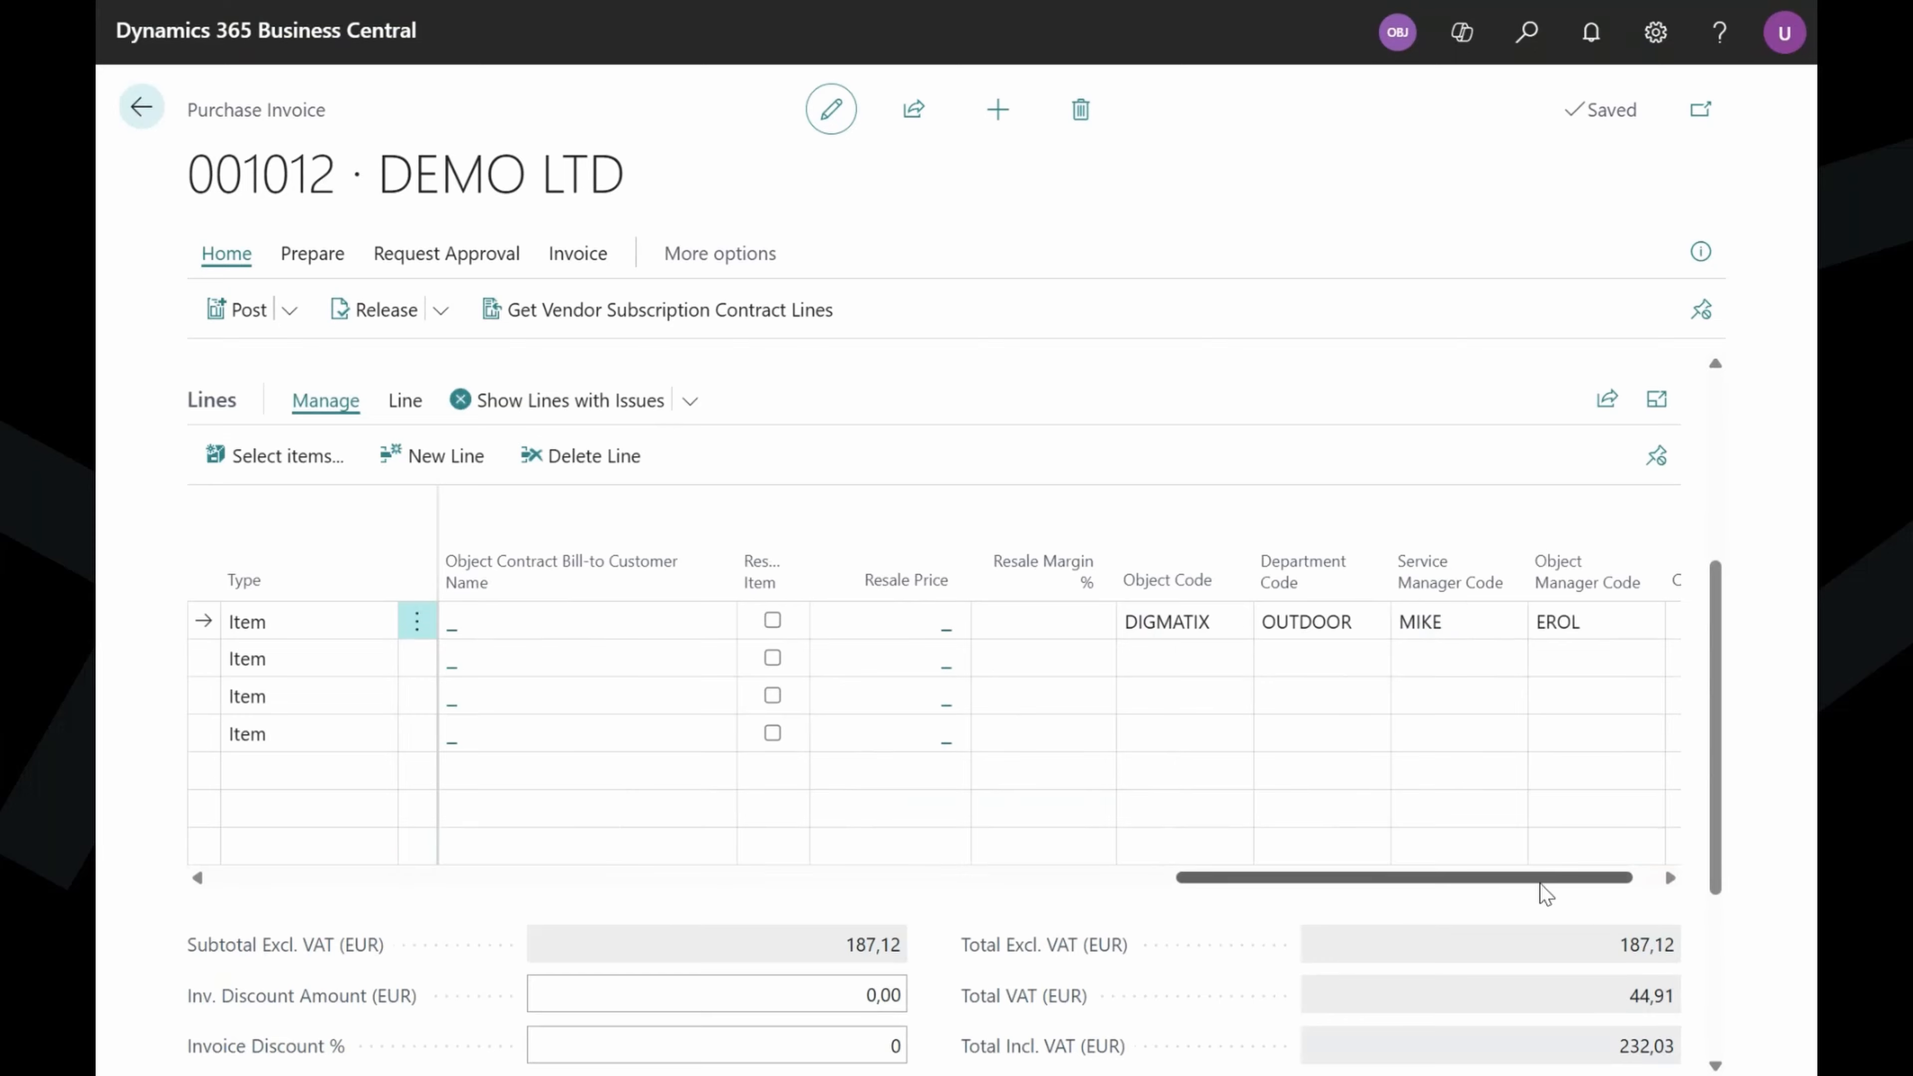
left_click_drag(1542, 889, 1217, 886)
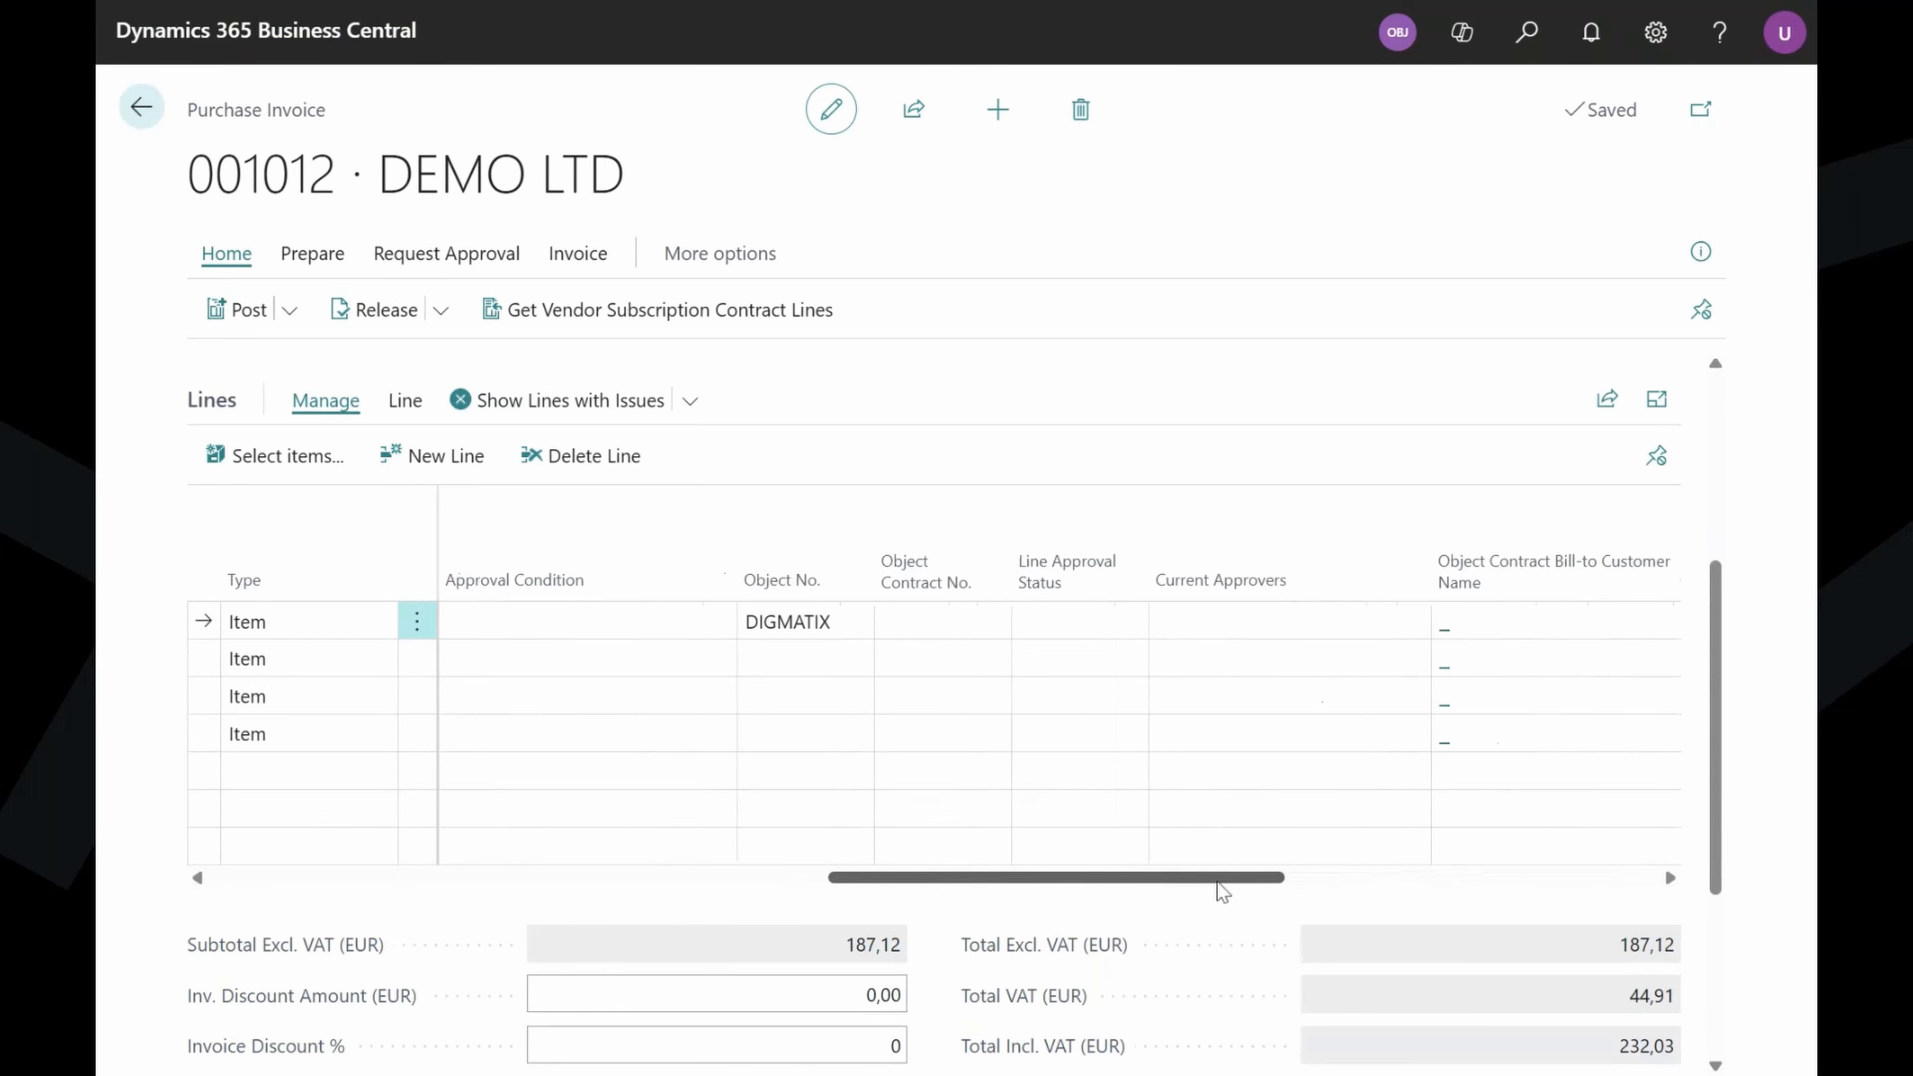
Copy DIGMATIX down to lines 2, 3 and 4 with F8.
left_click(938, 658)
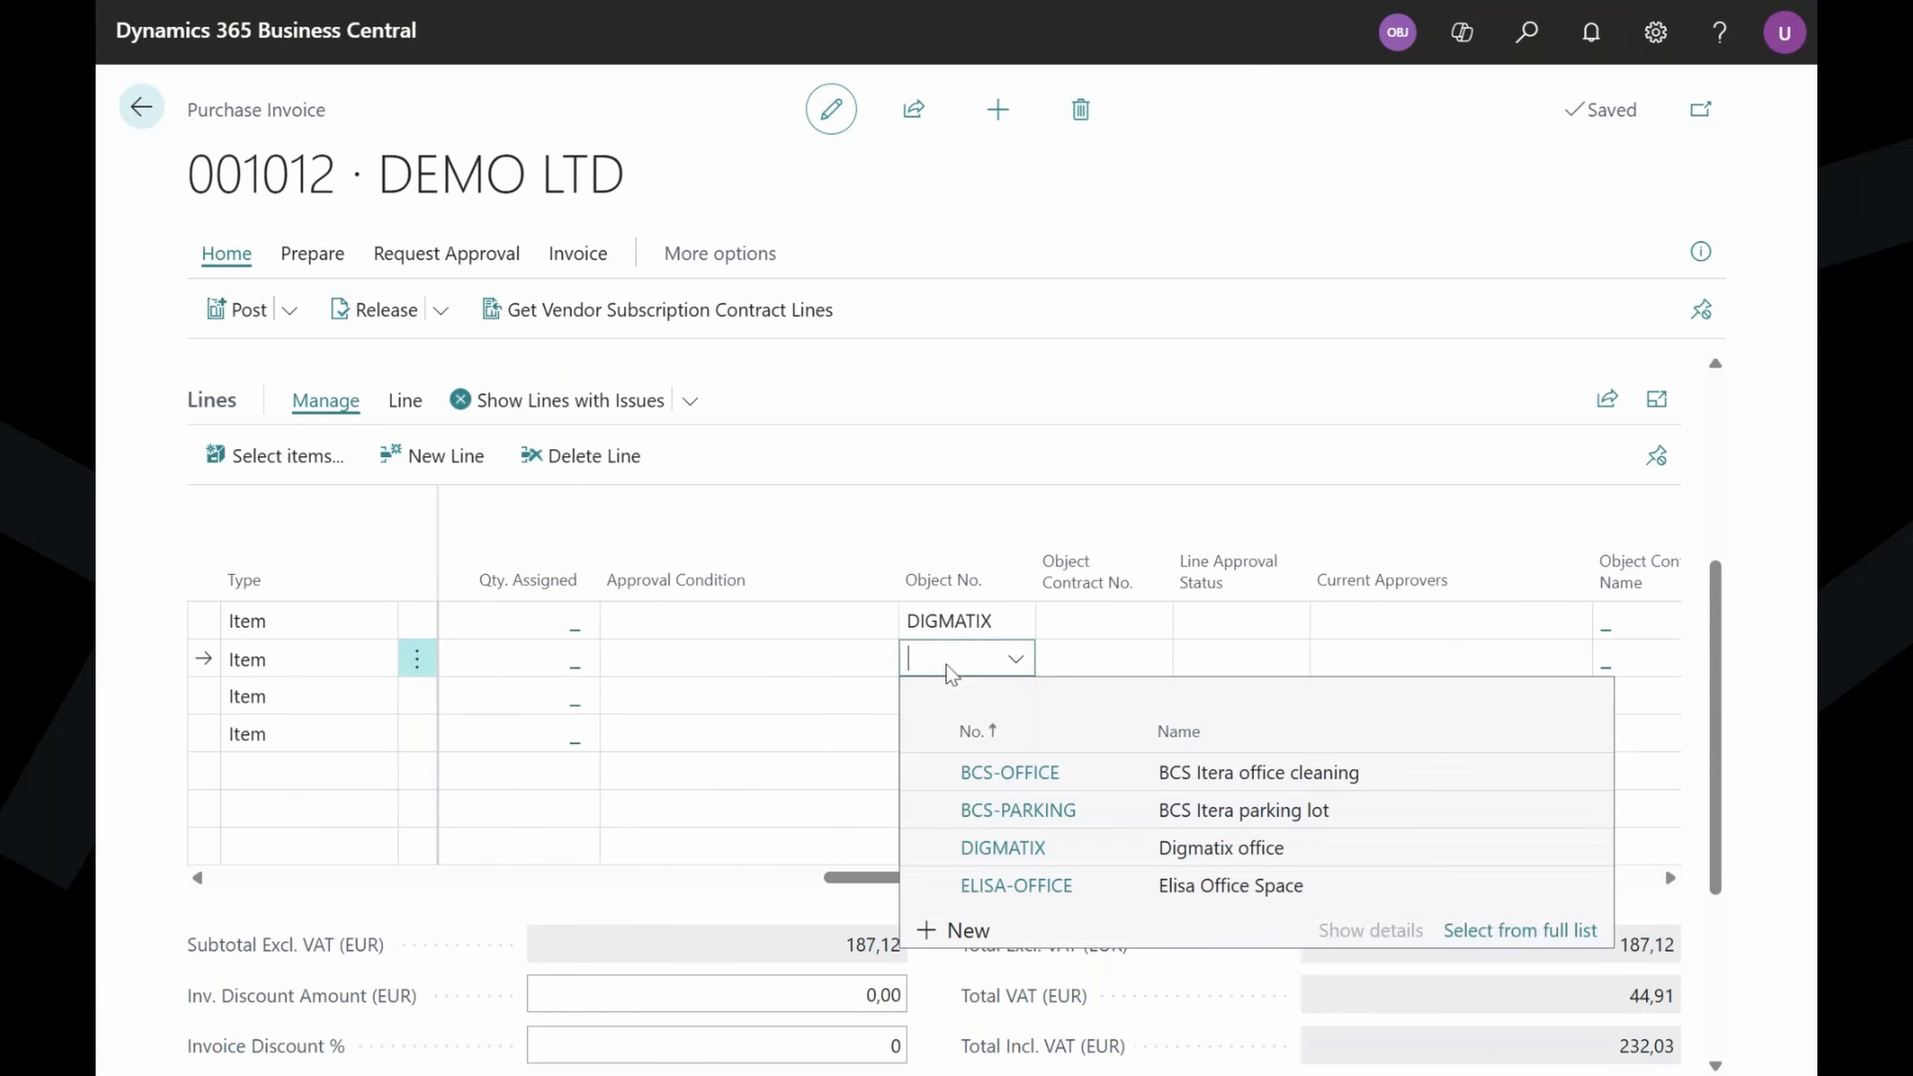
key("F8")
key("Down")
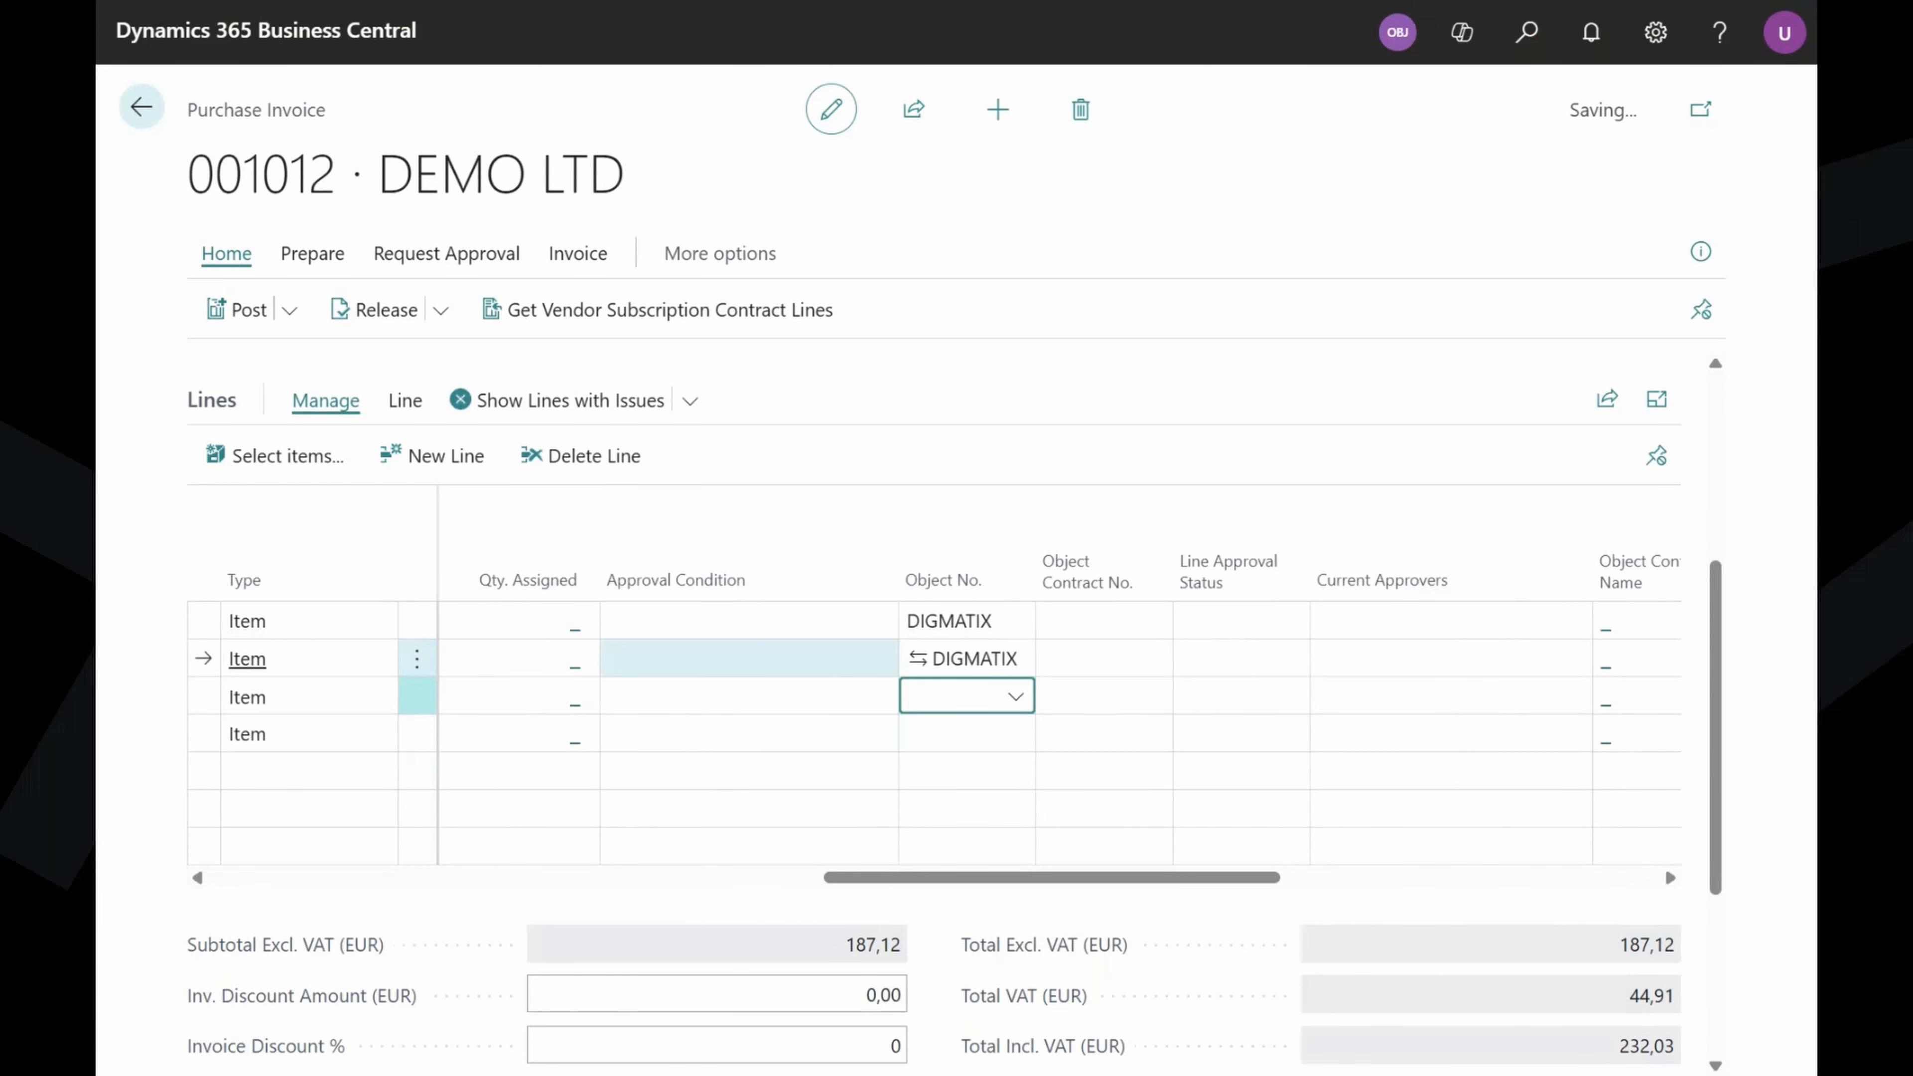
key("F8")
key("Down")
key("F8")
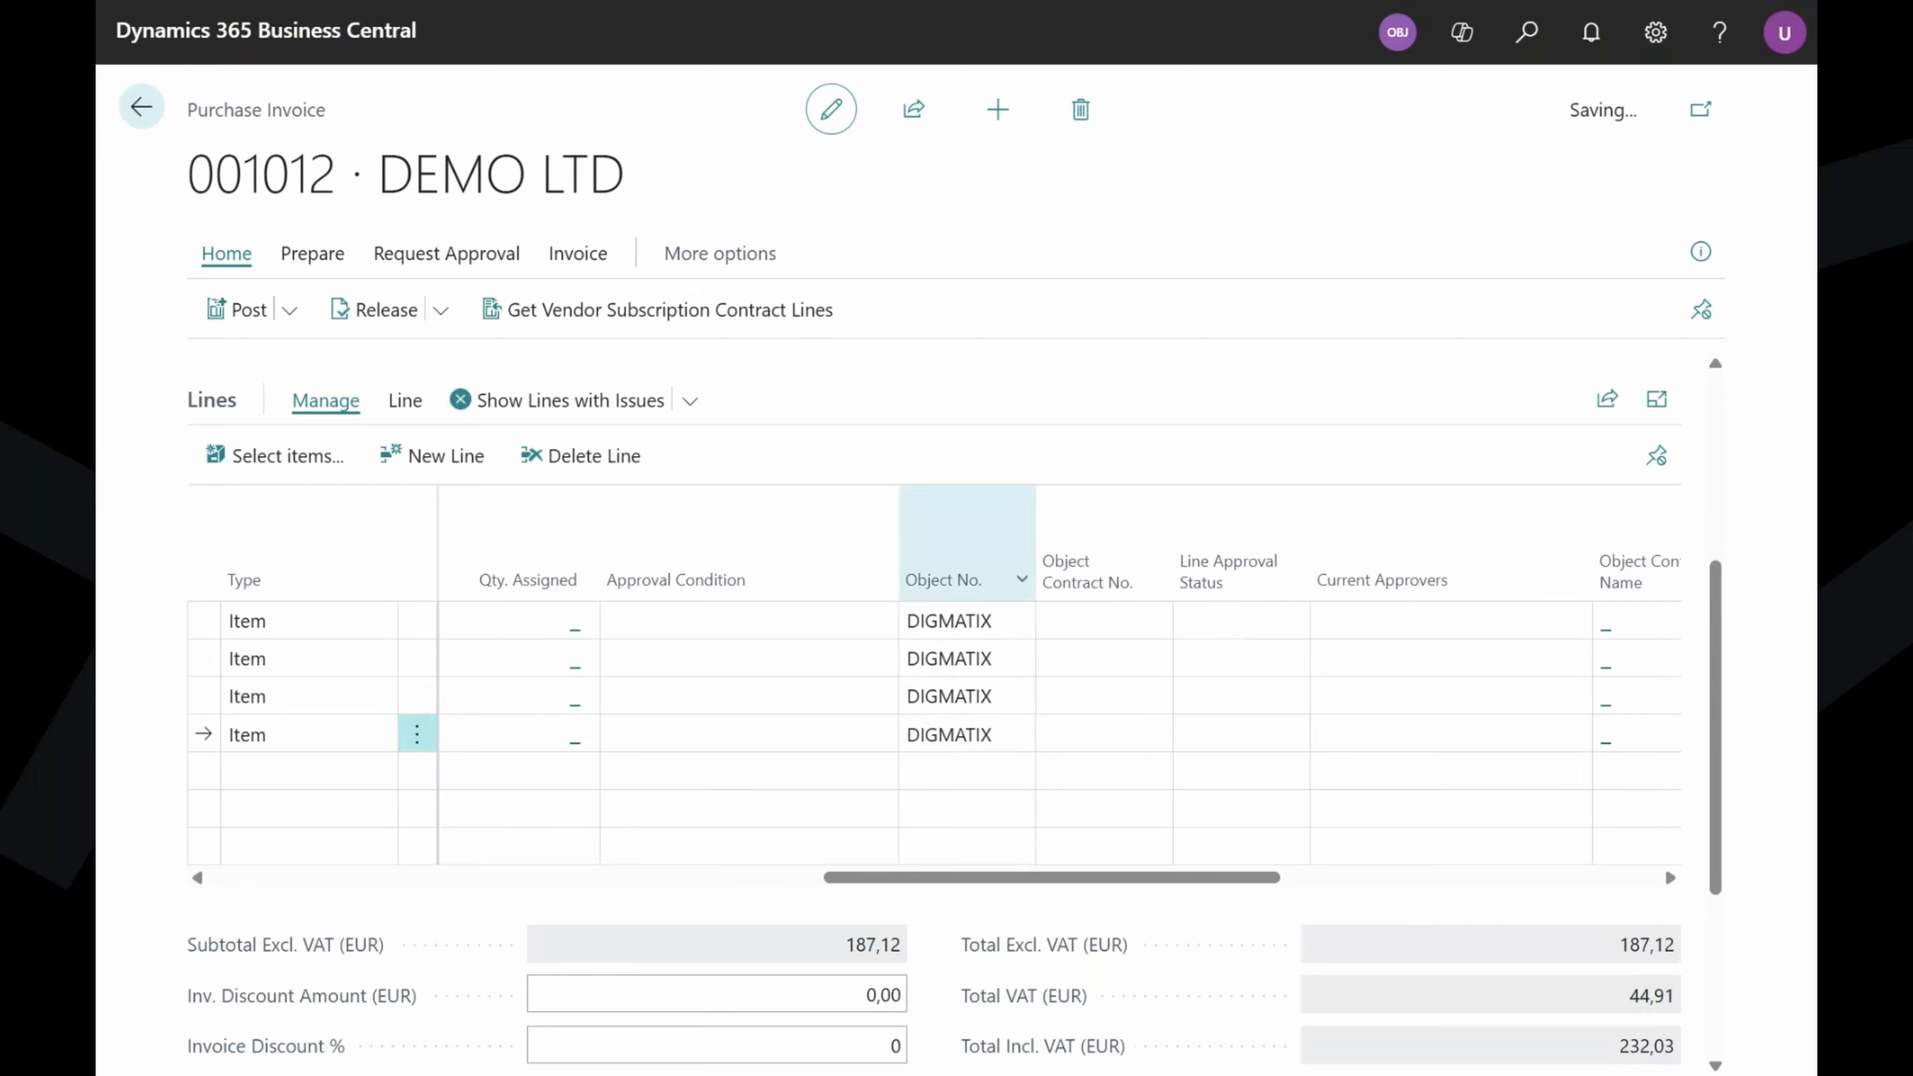
left_click_drag(1243, 886, 505, 855)
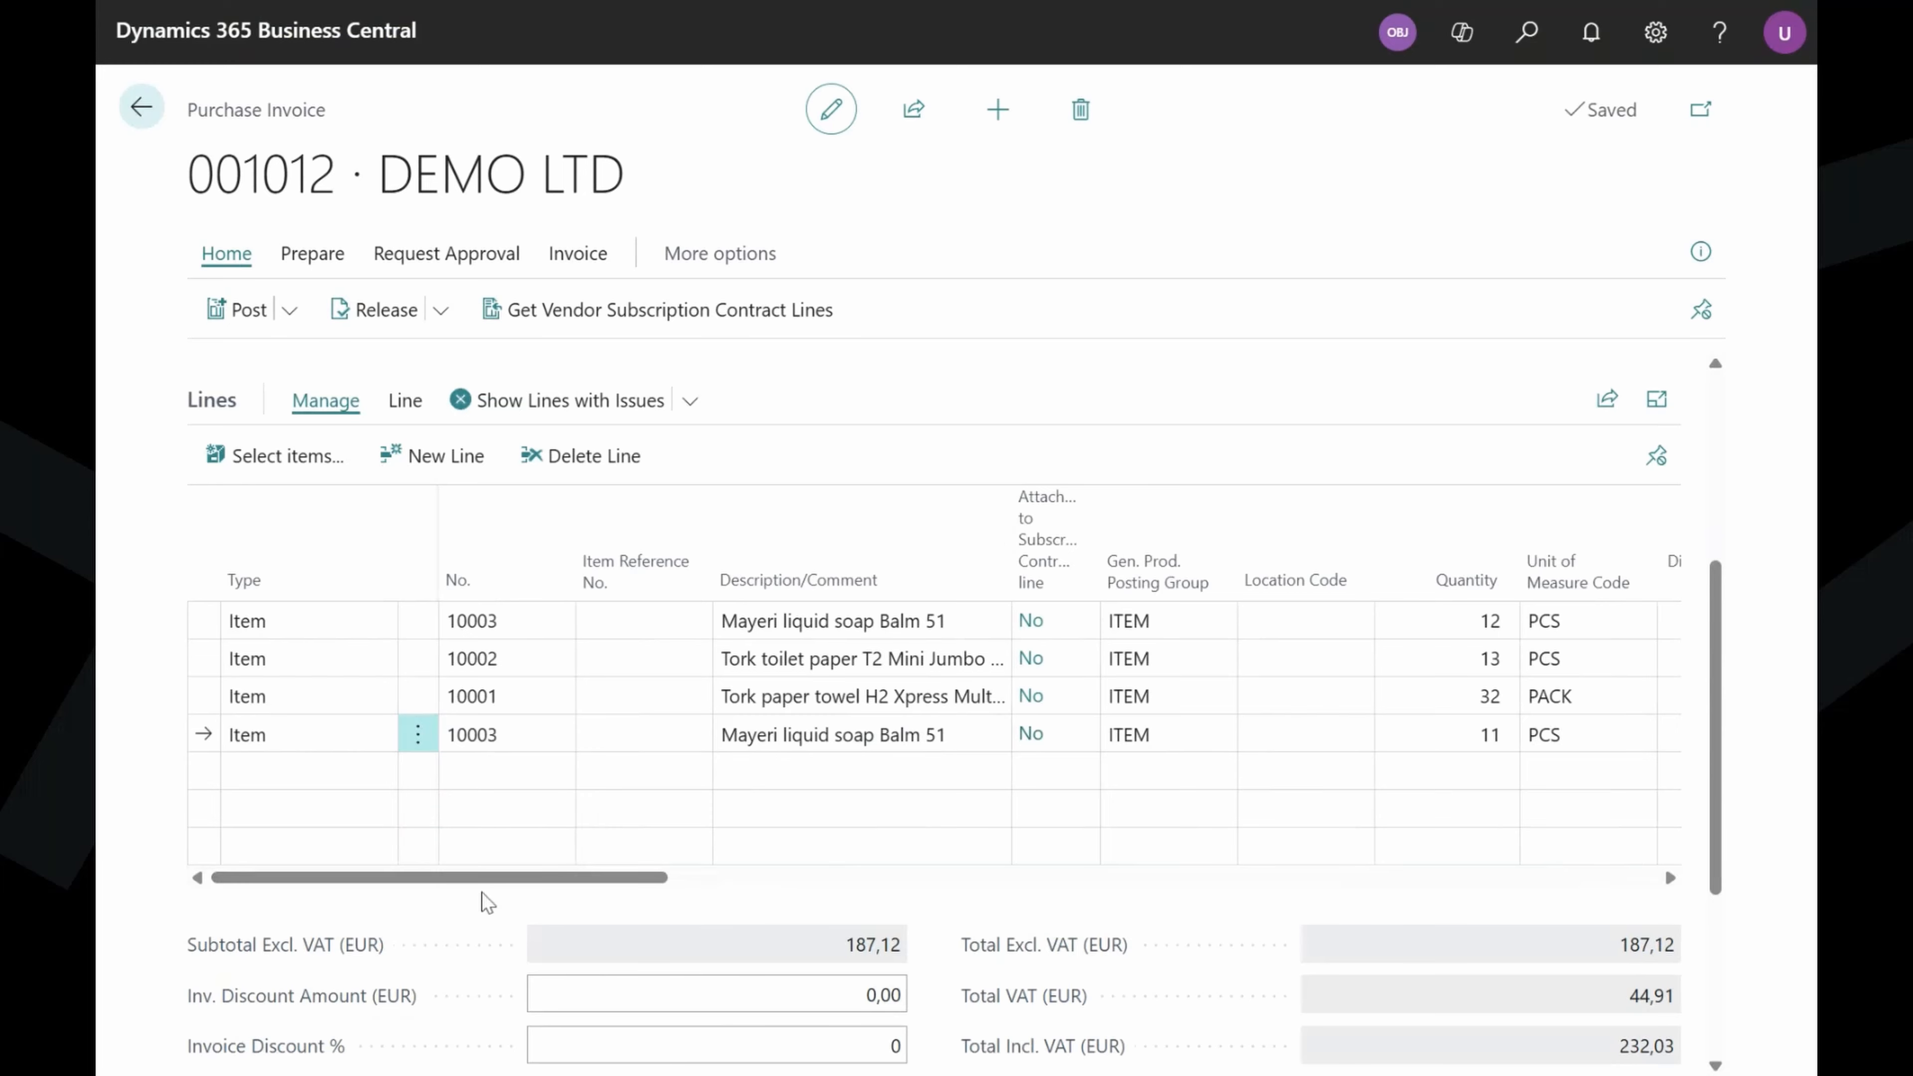
Tick Res. Item on line 1 and set its Resale Margin to 50%, giving price 8,37.
left_click_drag(520, 880, 1418, 878)
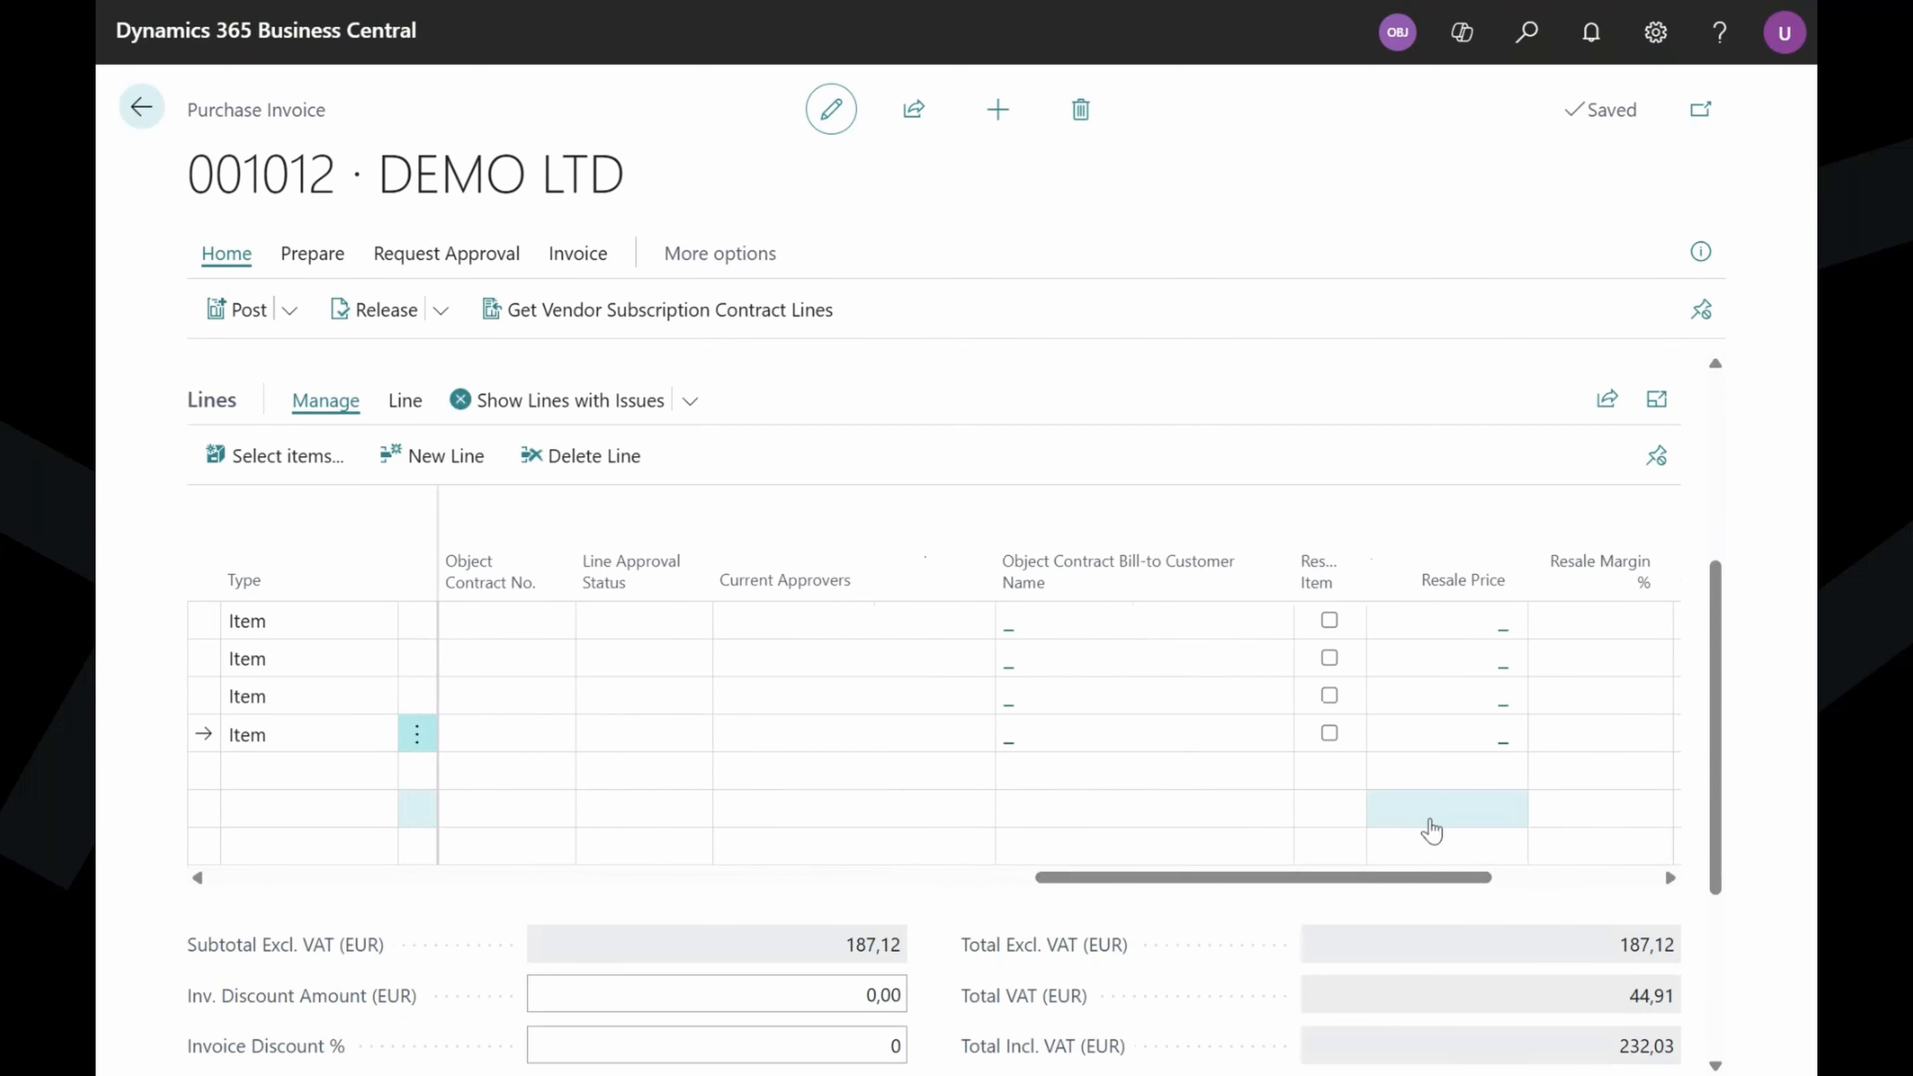
left_click(1329, 619)
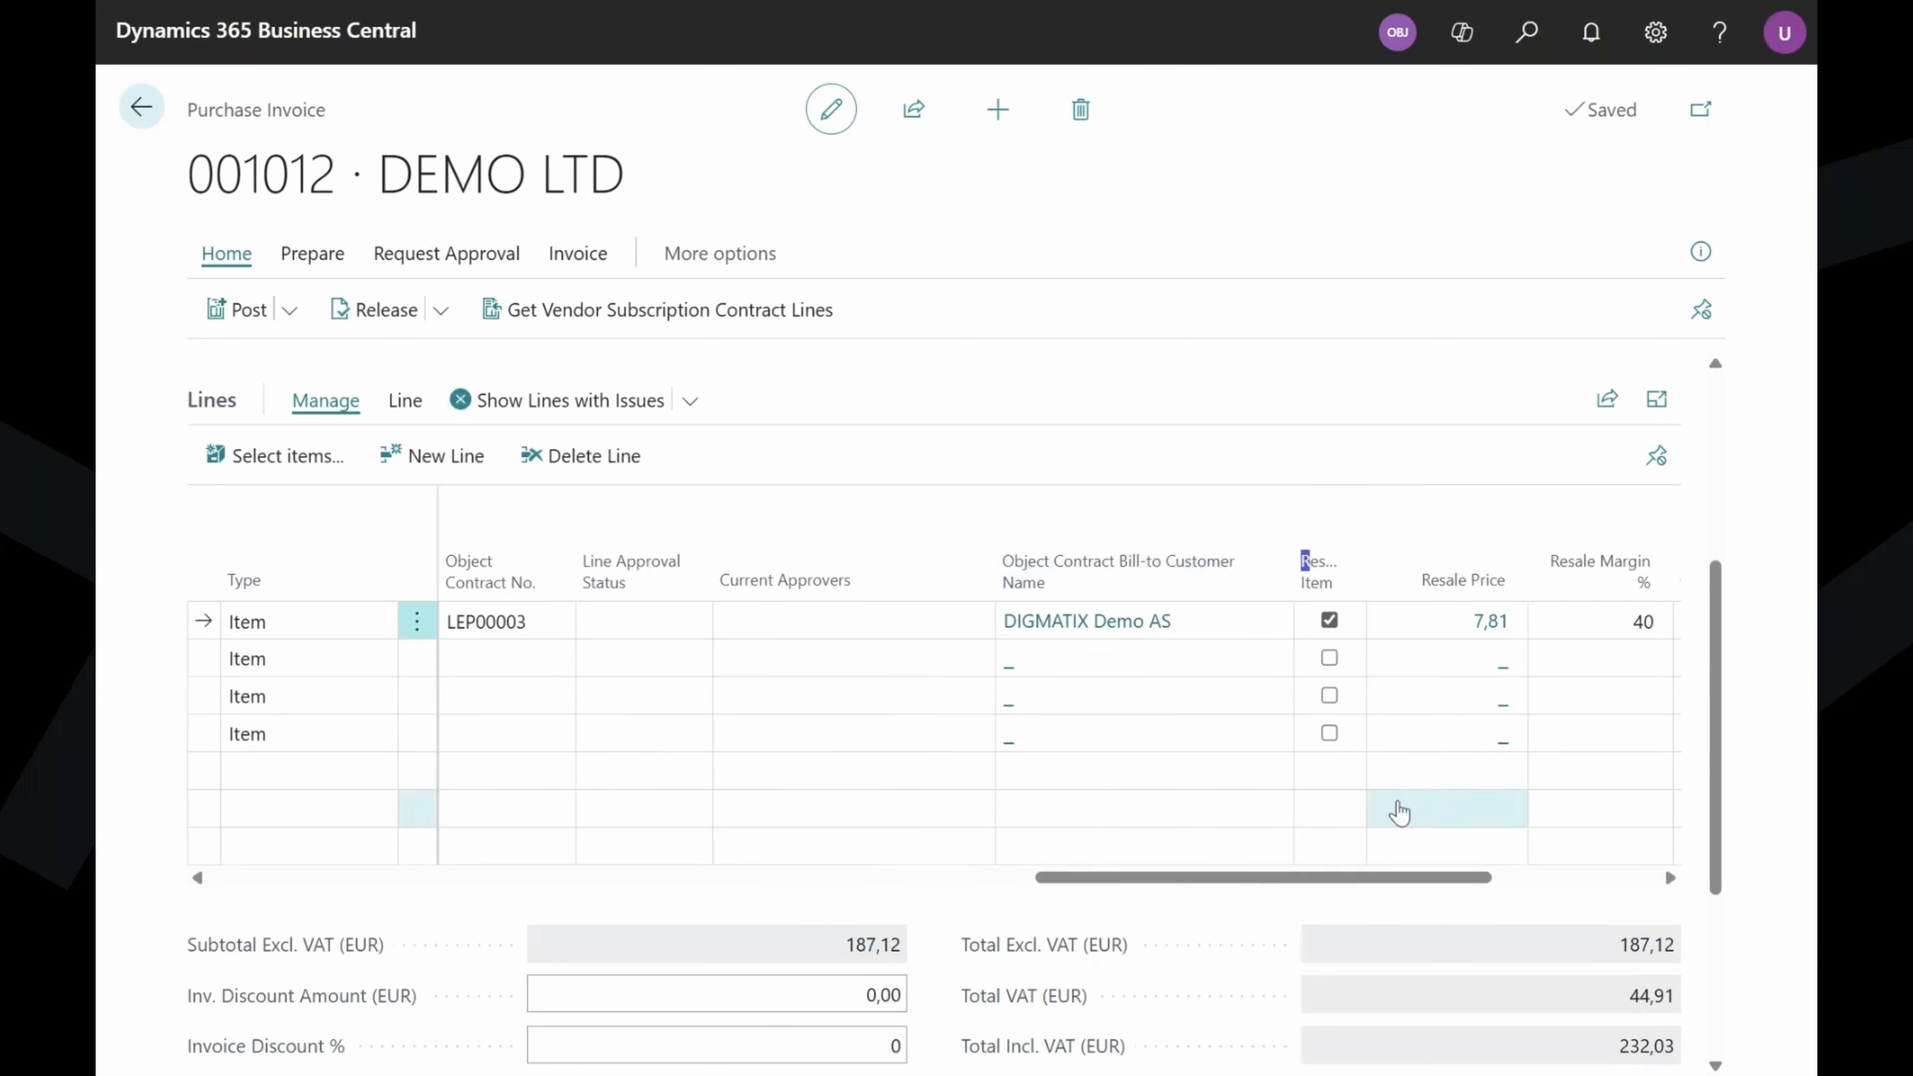
left_click_drag(1375, 877, 1444, 875)
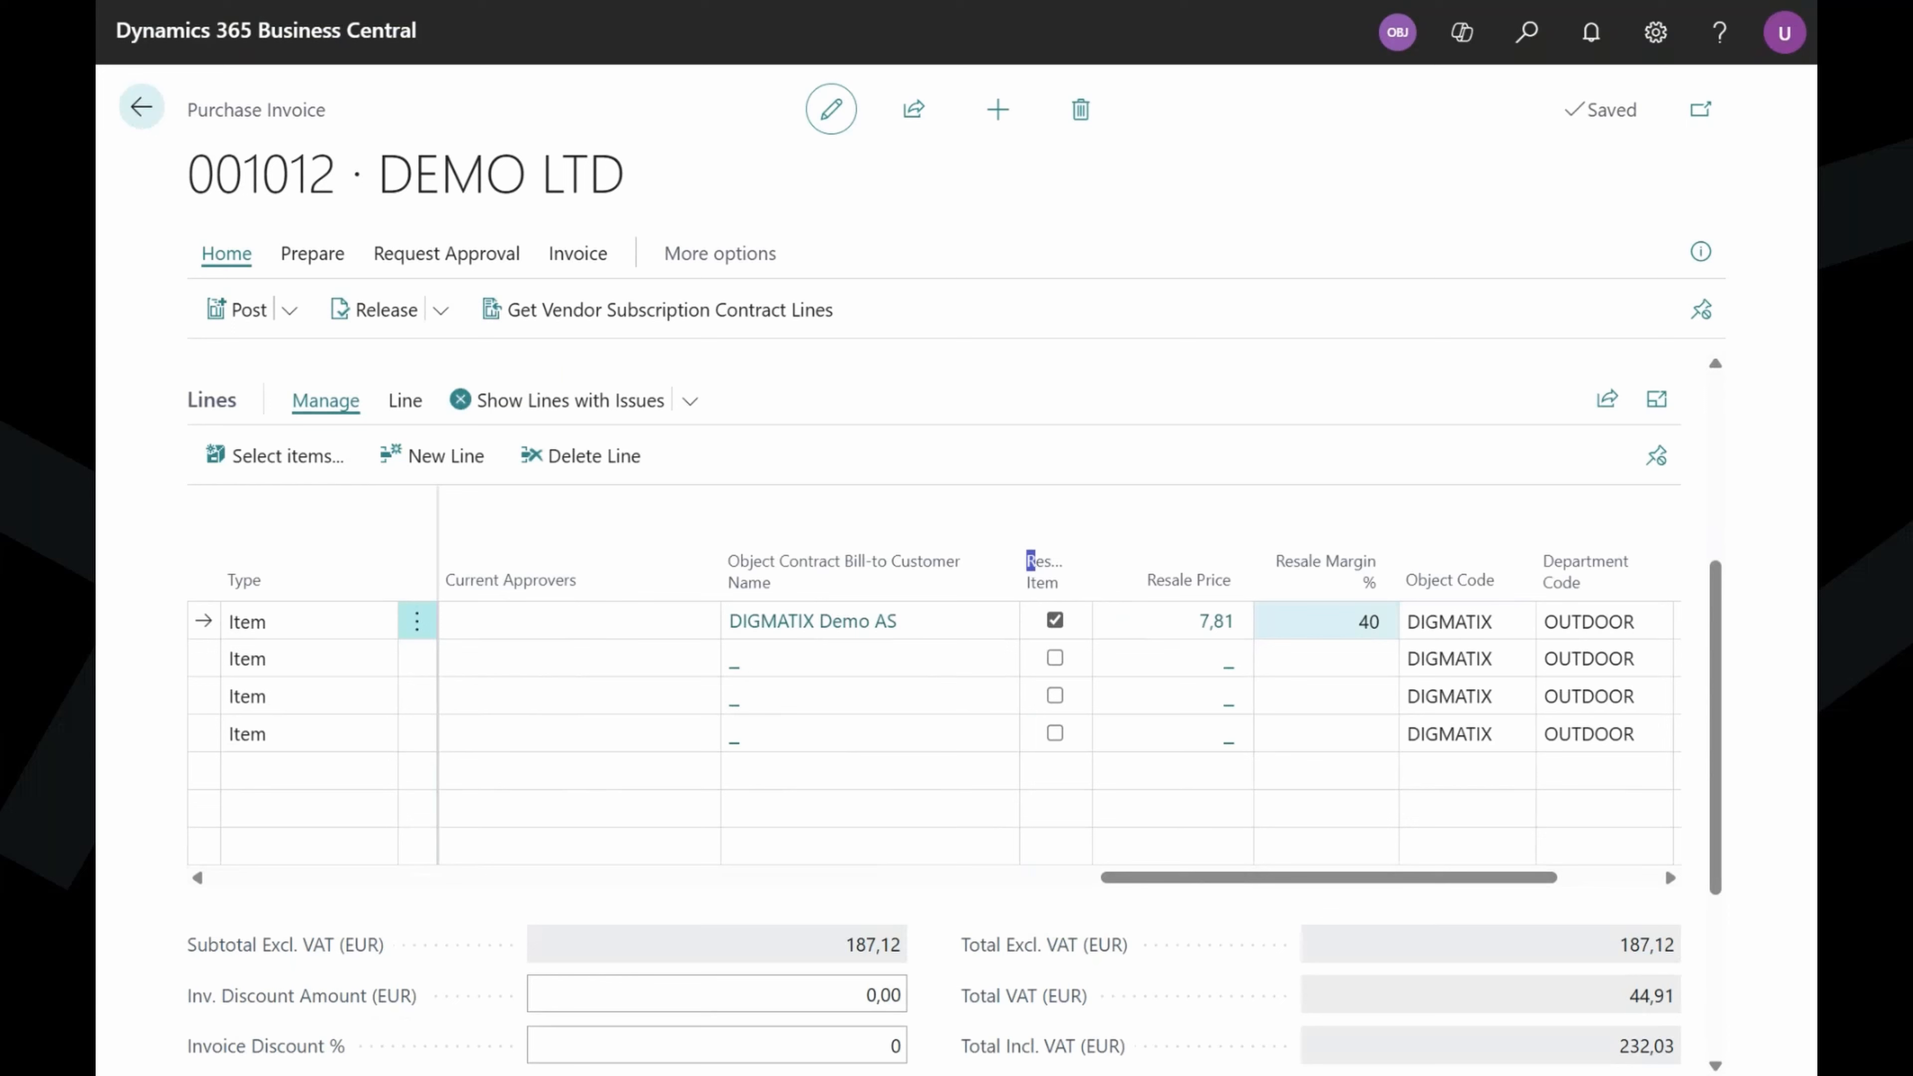
left_click(1326, 621)
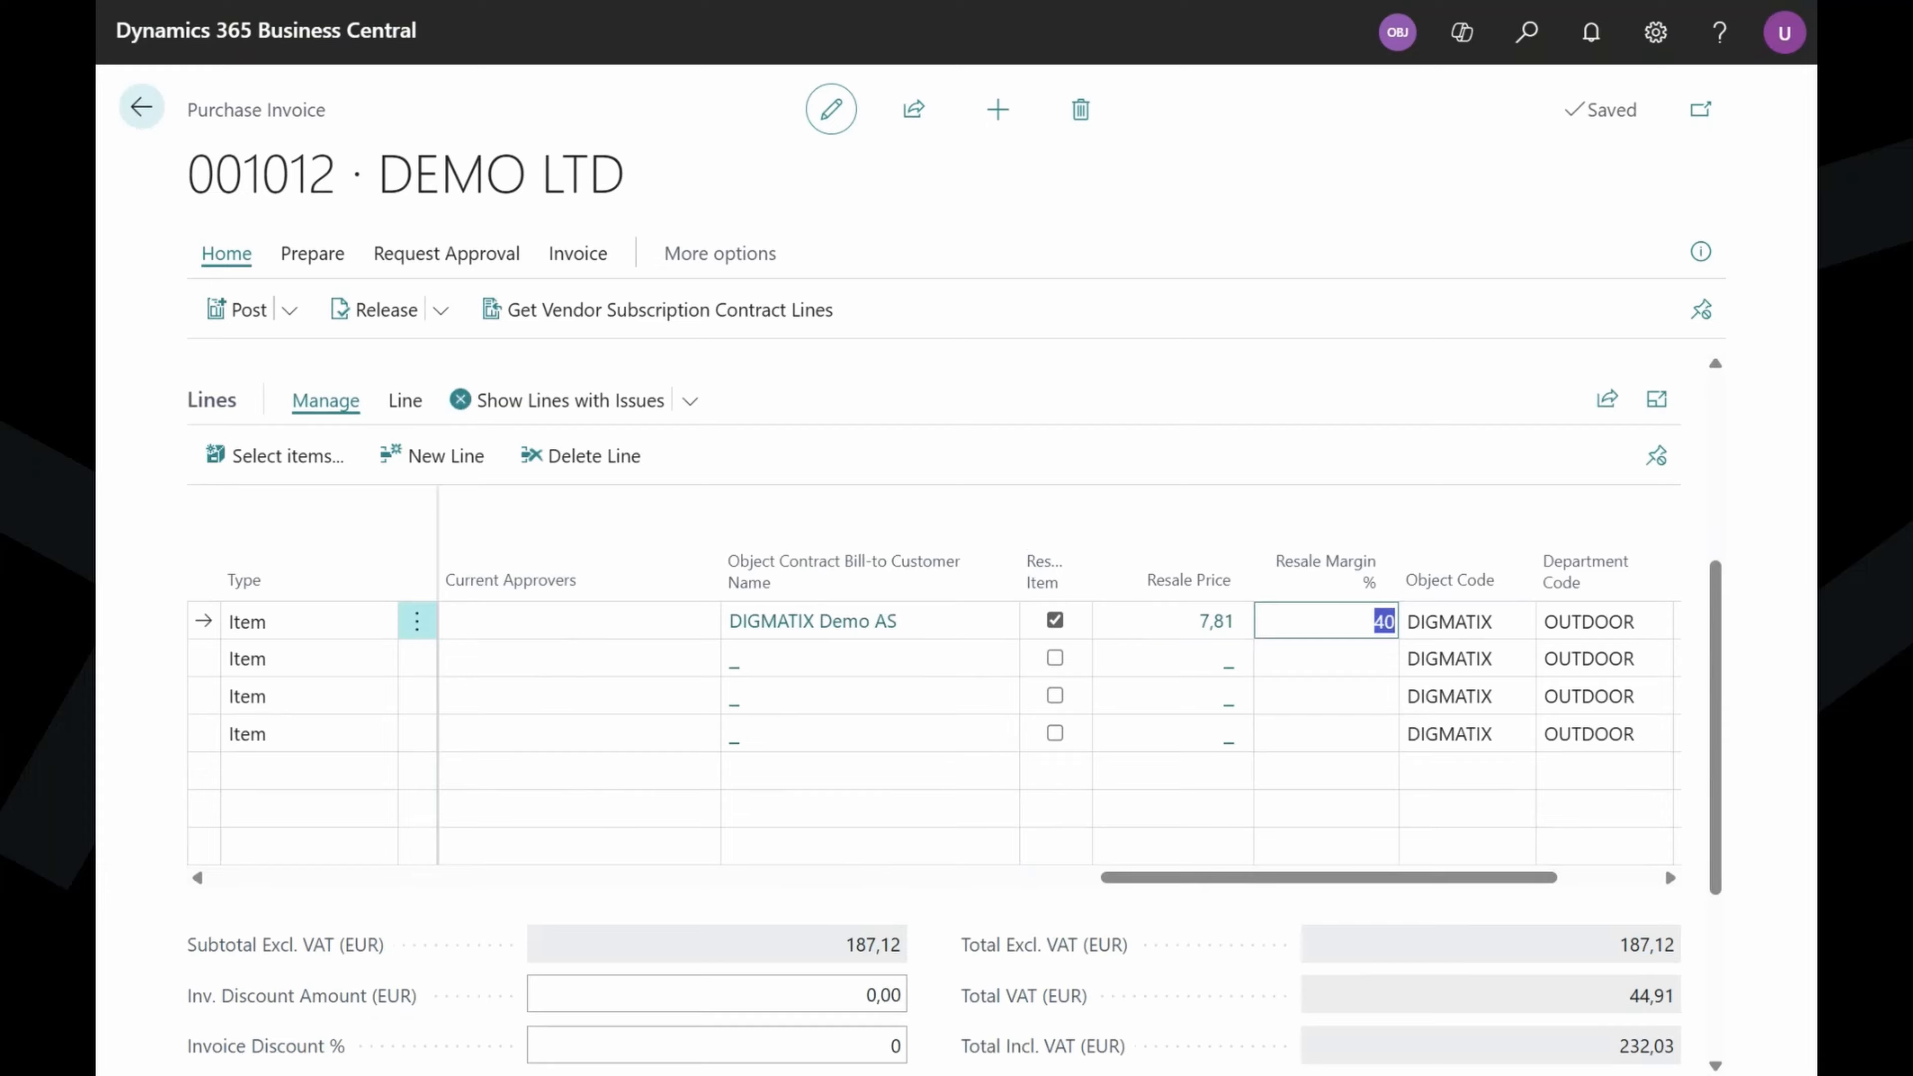
type("50")
left_click(1230, 432)
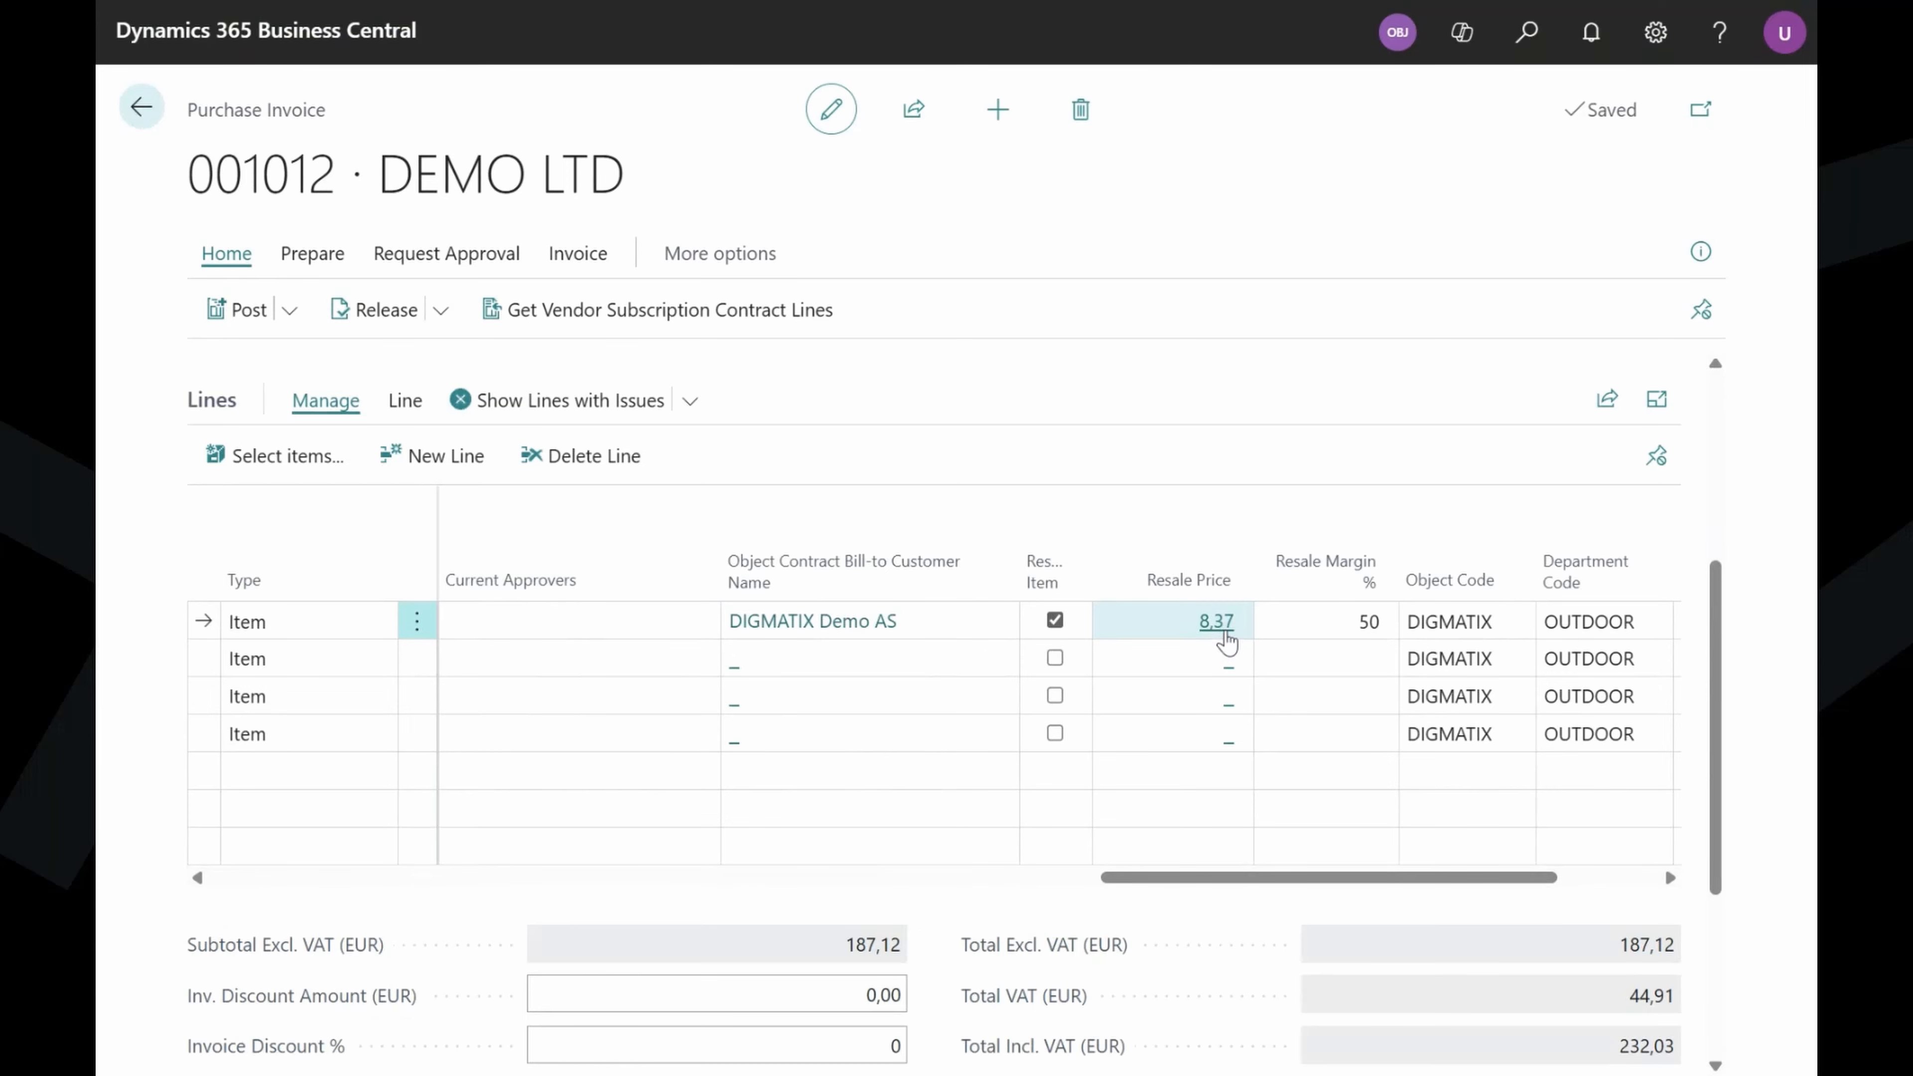
Change the soap's DIGMATIX billing unit price from 8,37 to 9,00 and make it active.
left_click(1220, 630)
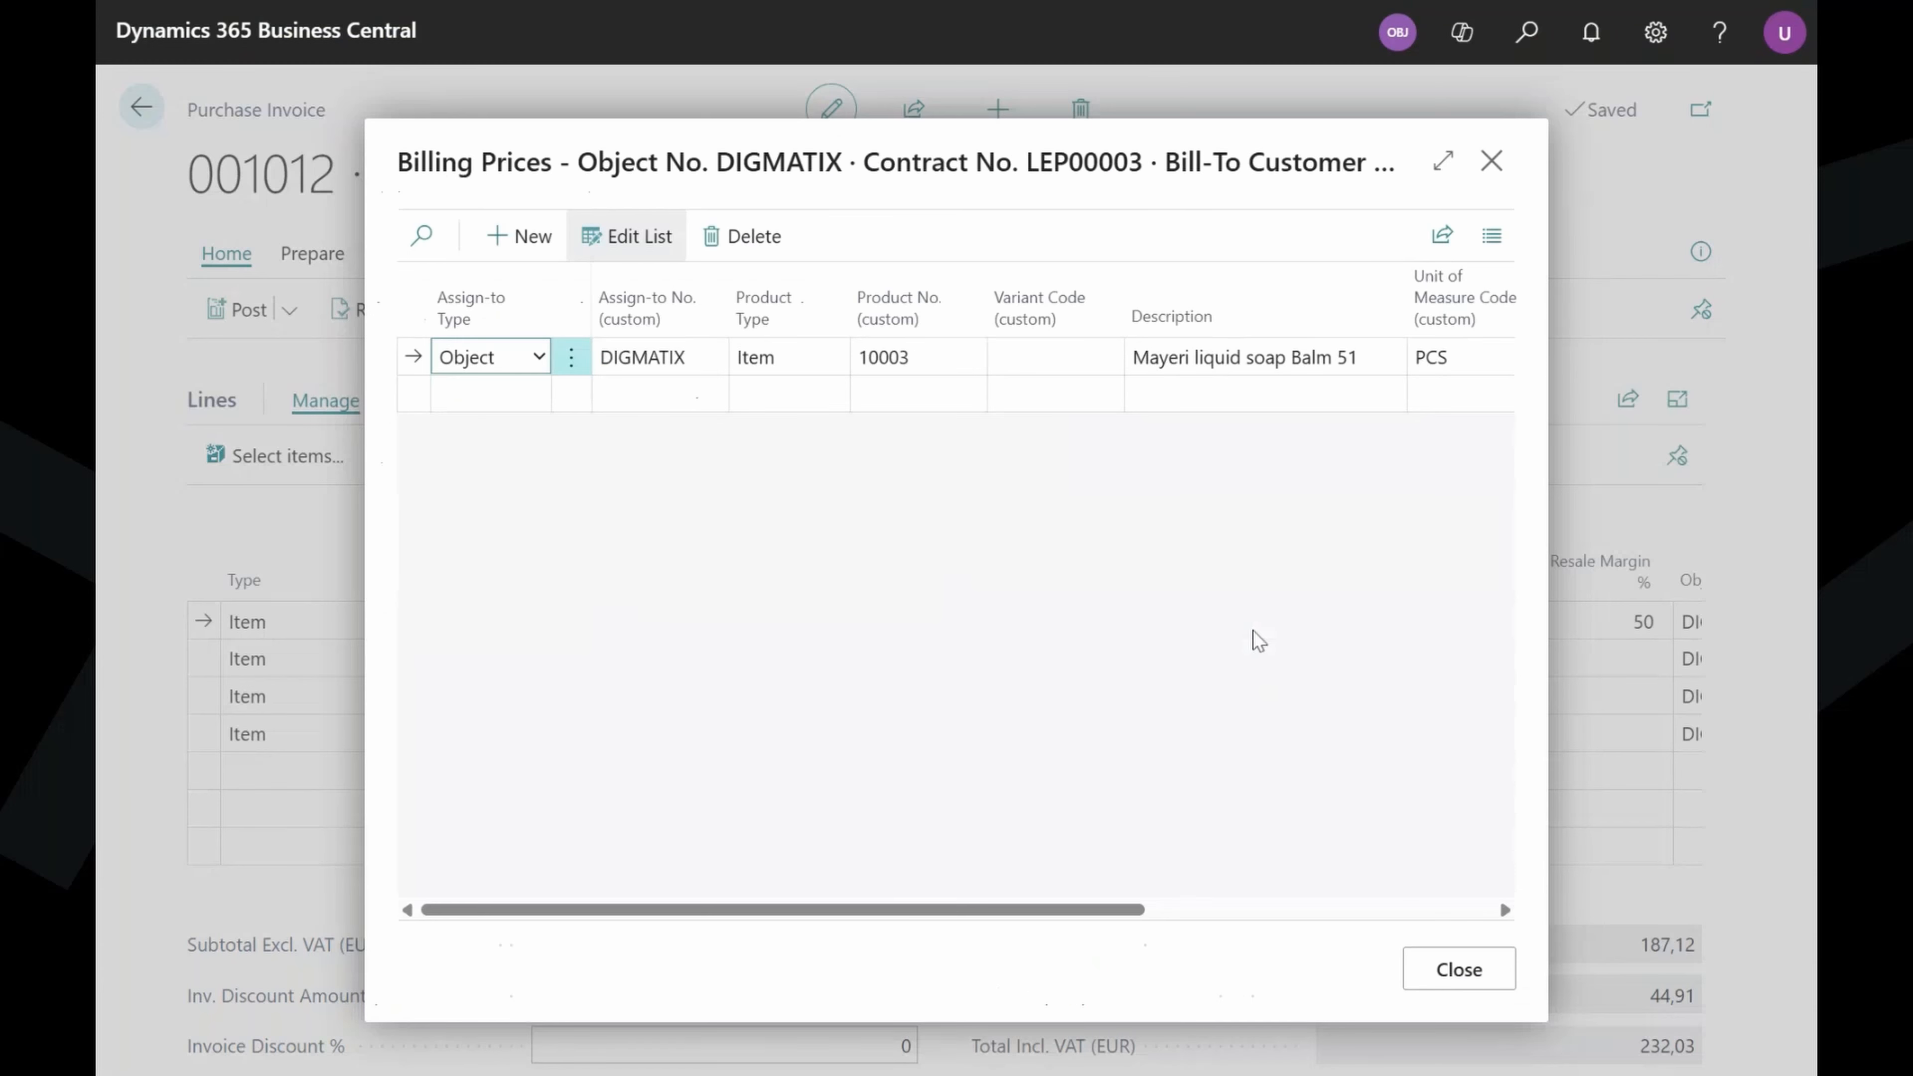
left_click_drag(1126, 915, 1361, 914)
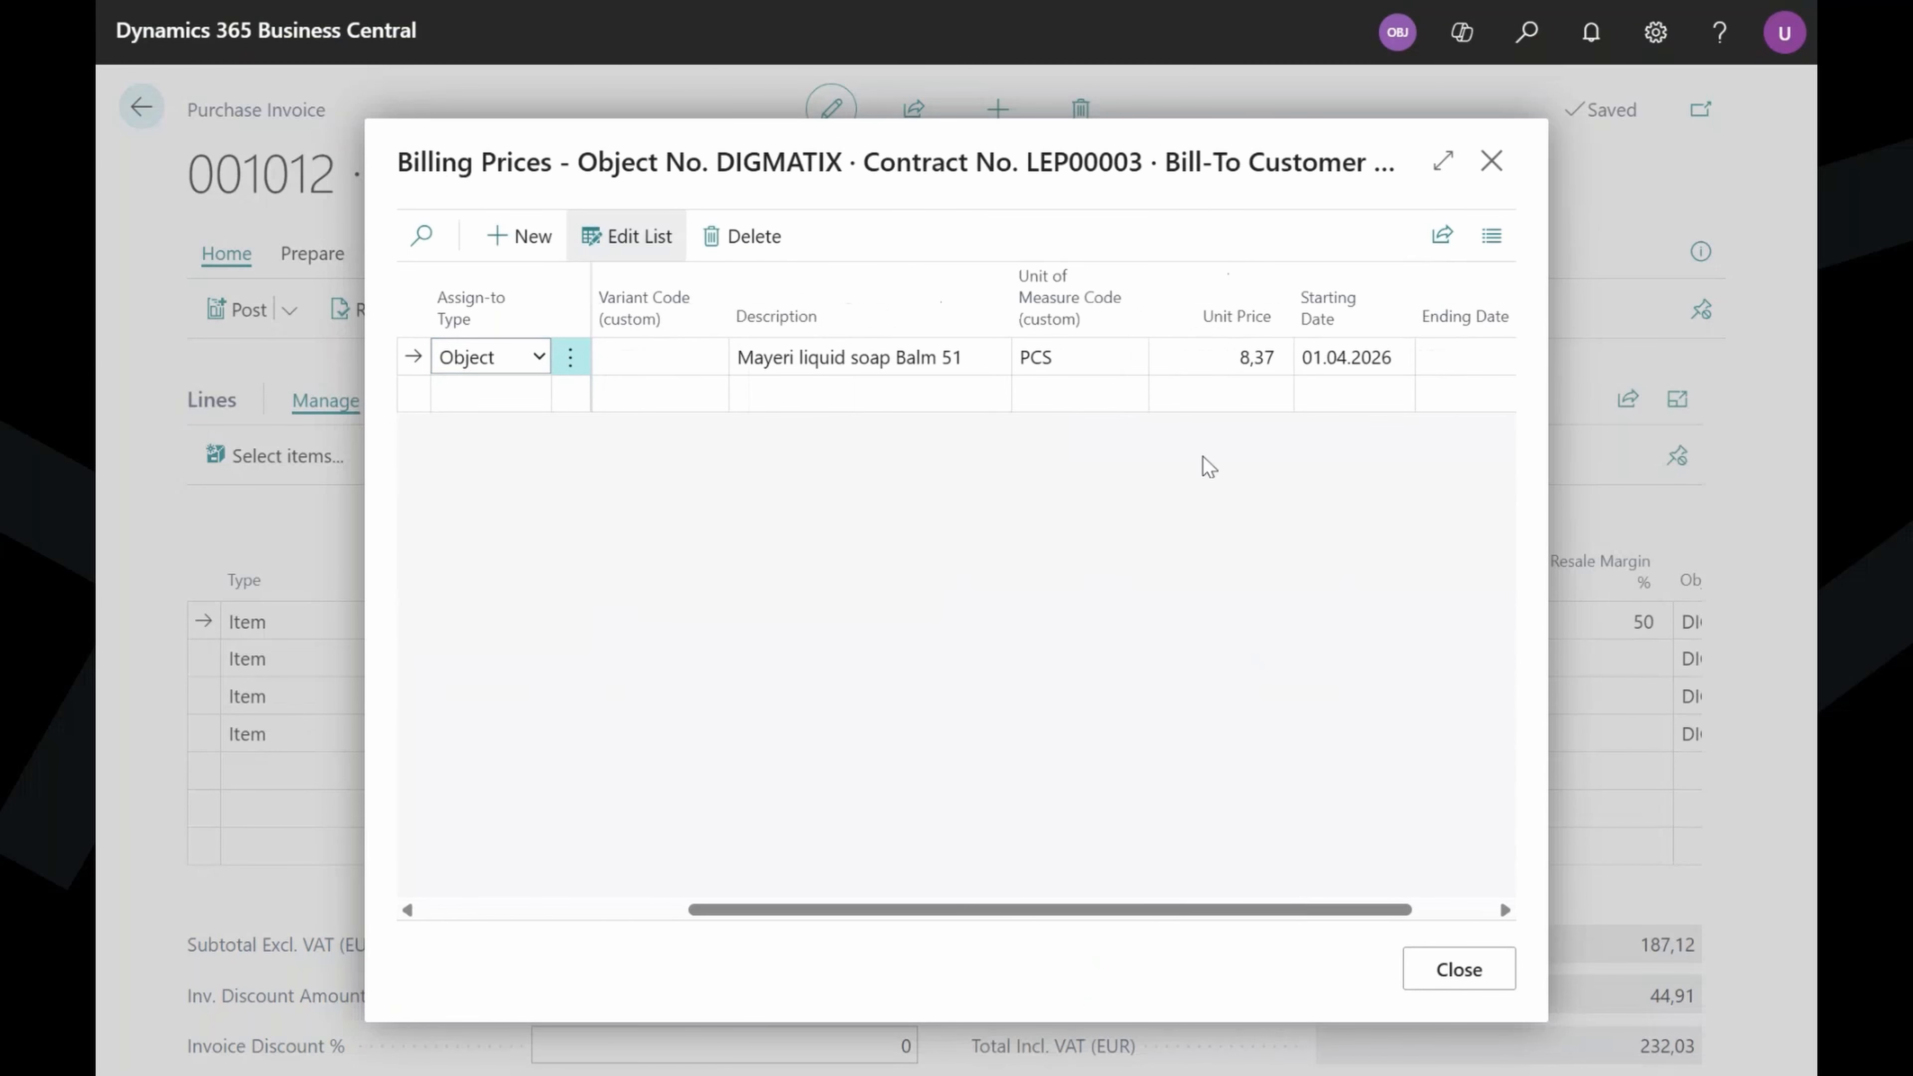
left_click(1220, 358)
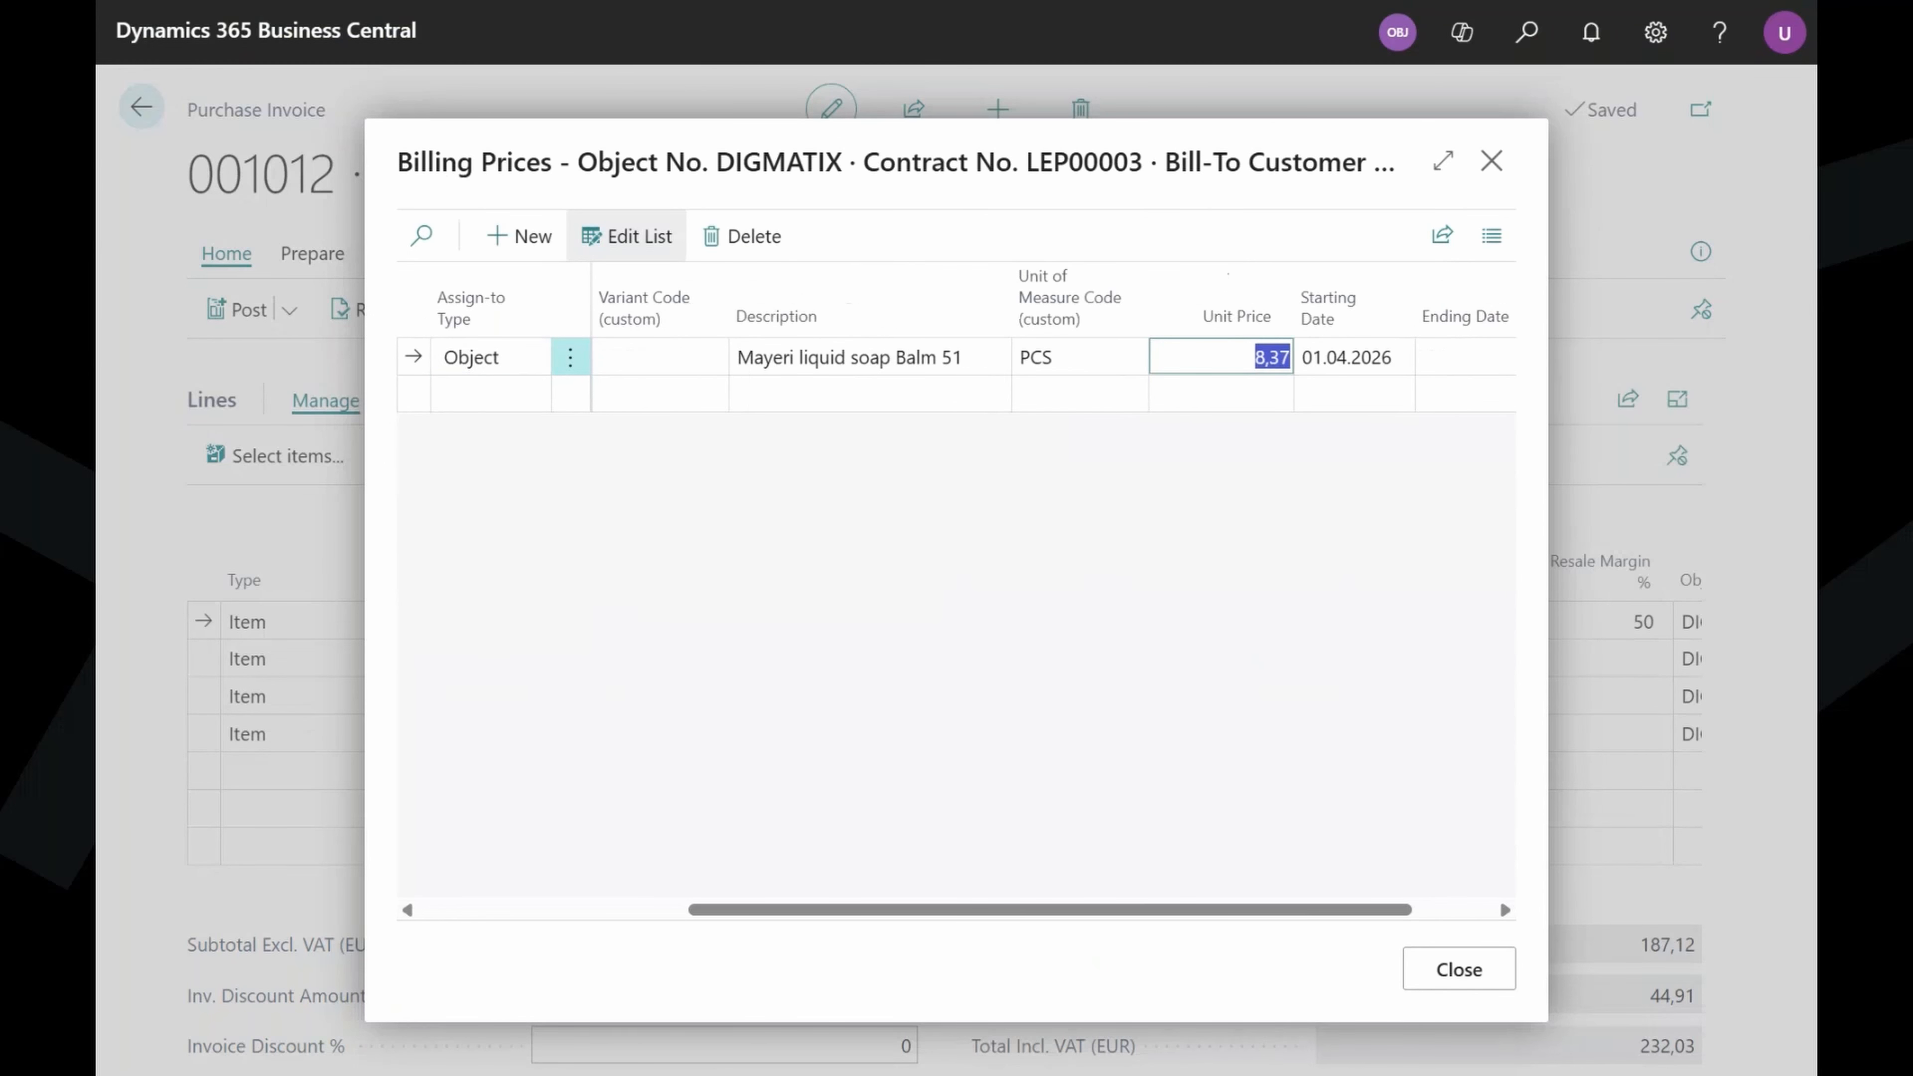
left_click(1191, 532)
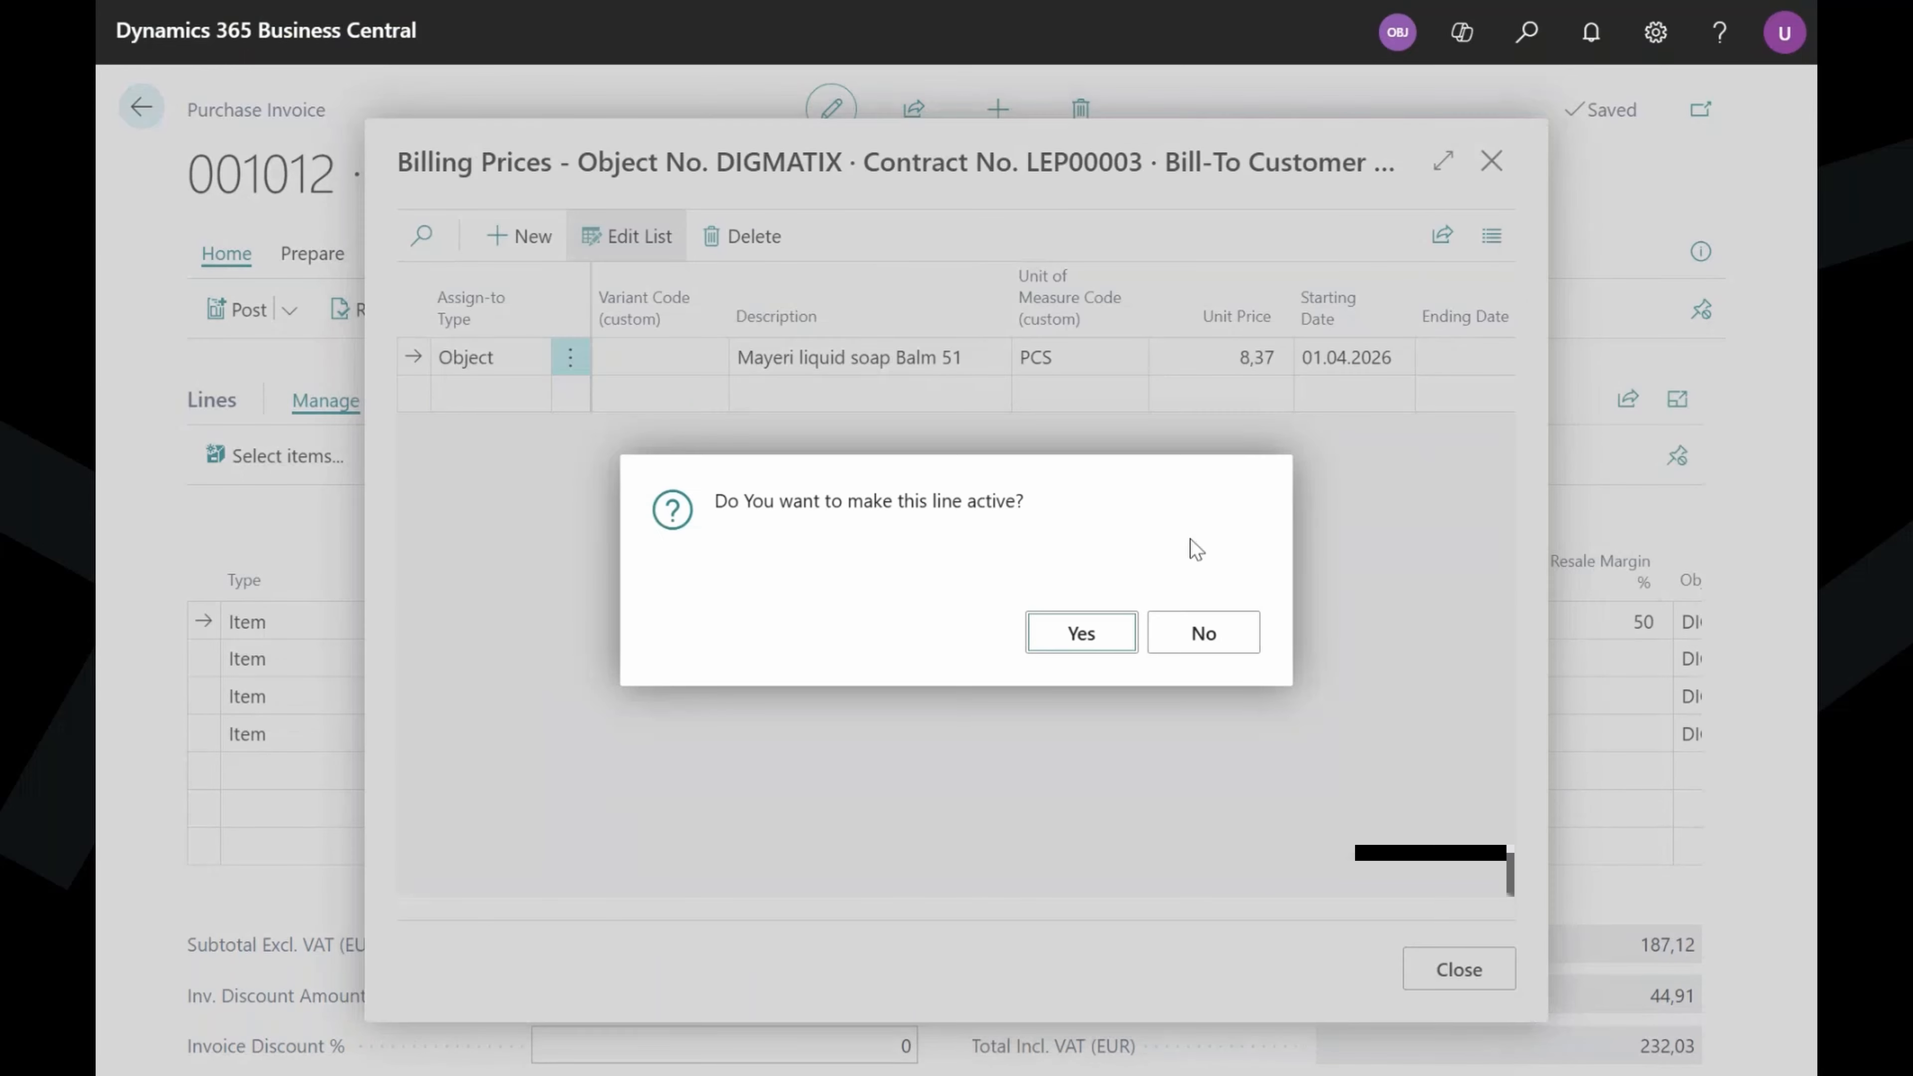
left_click(1079, 635)
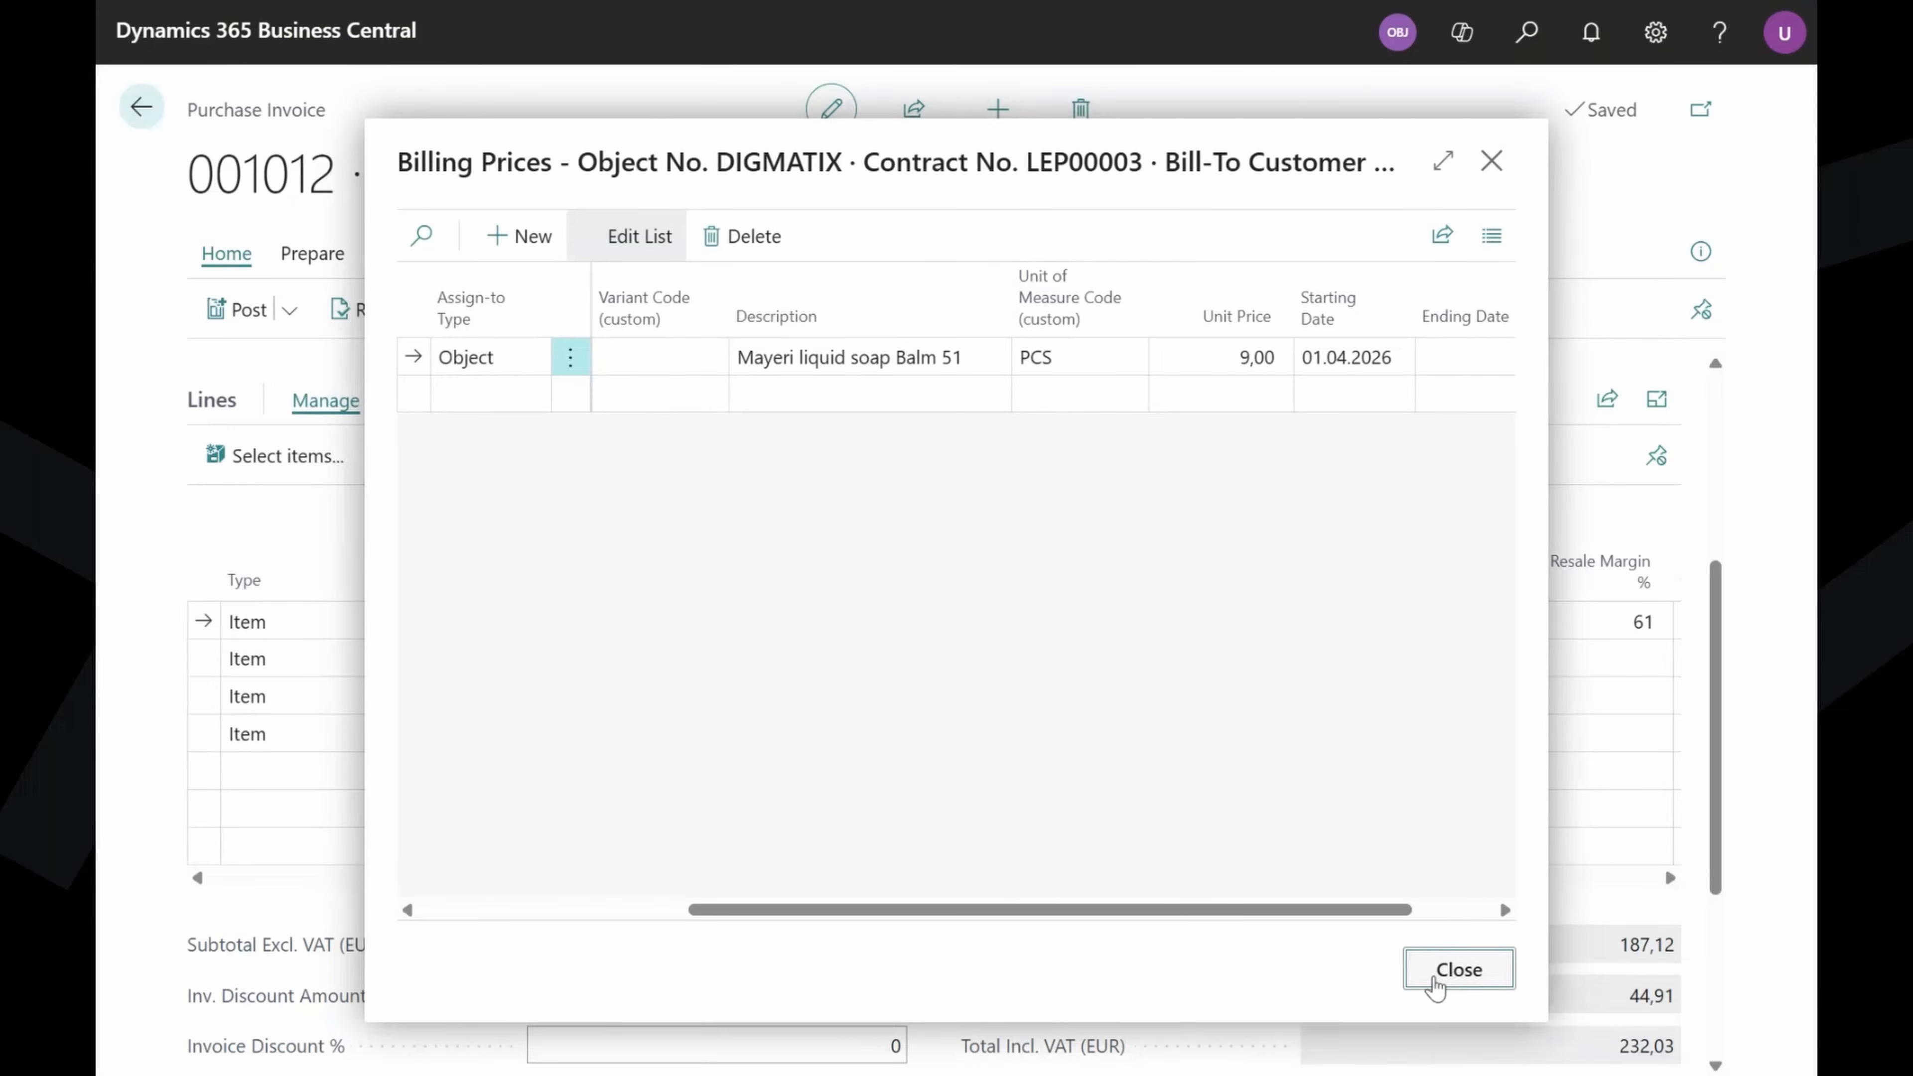
left_click(1435, 978)
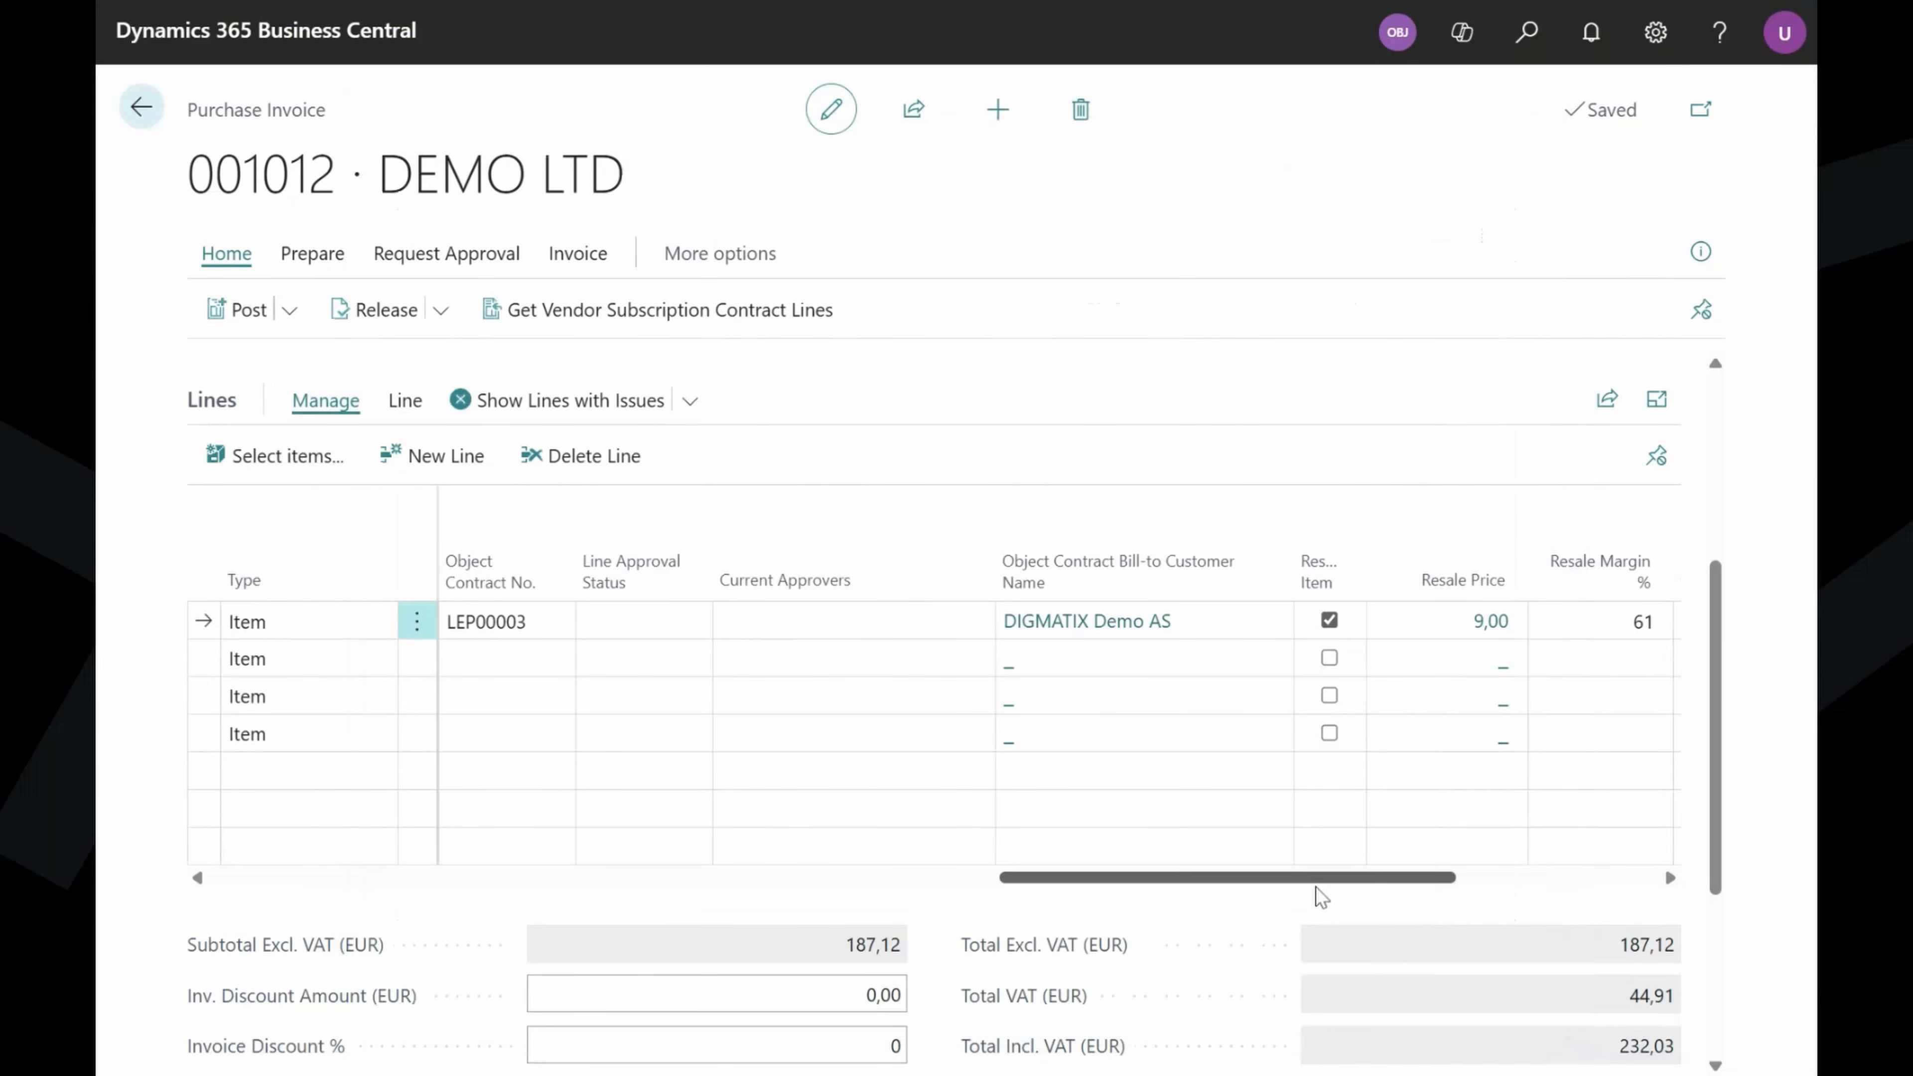
Tick Res. Item on line 3, the paper towels, giving resale price 1,76 at 40%.
mouse_move(1316, 878)
left_mouse_down()
mouse_move(1522, 878)
mouse_move(1296, 891)
left_mouse_up()
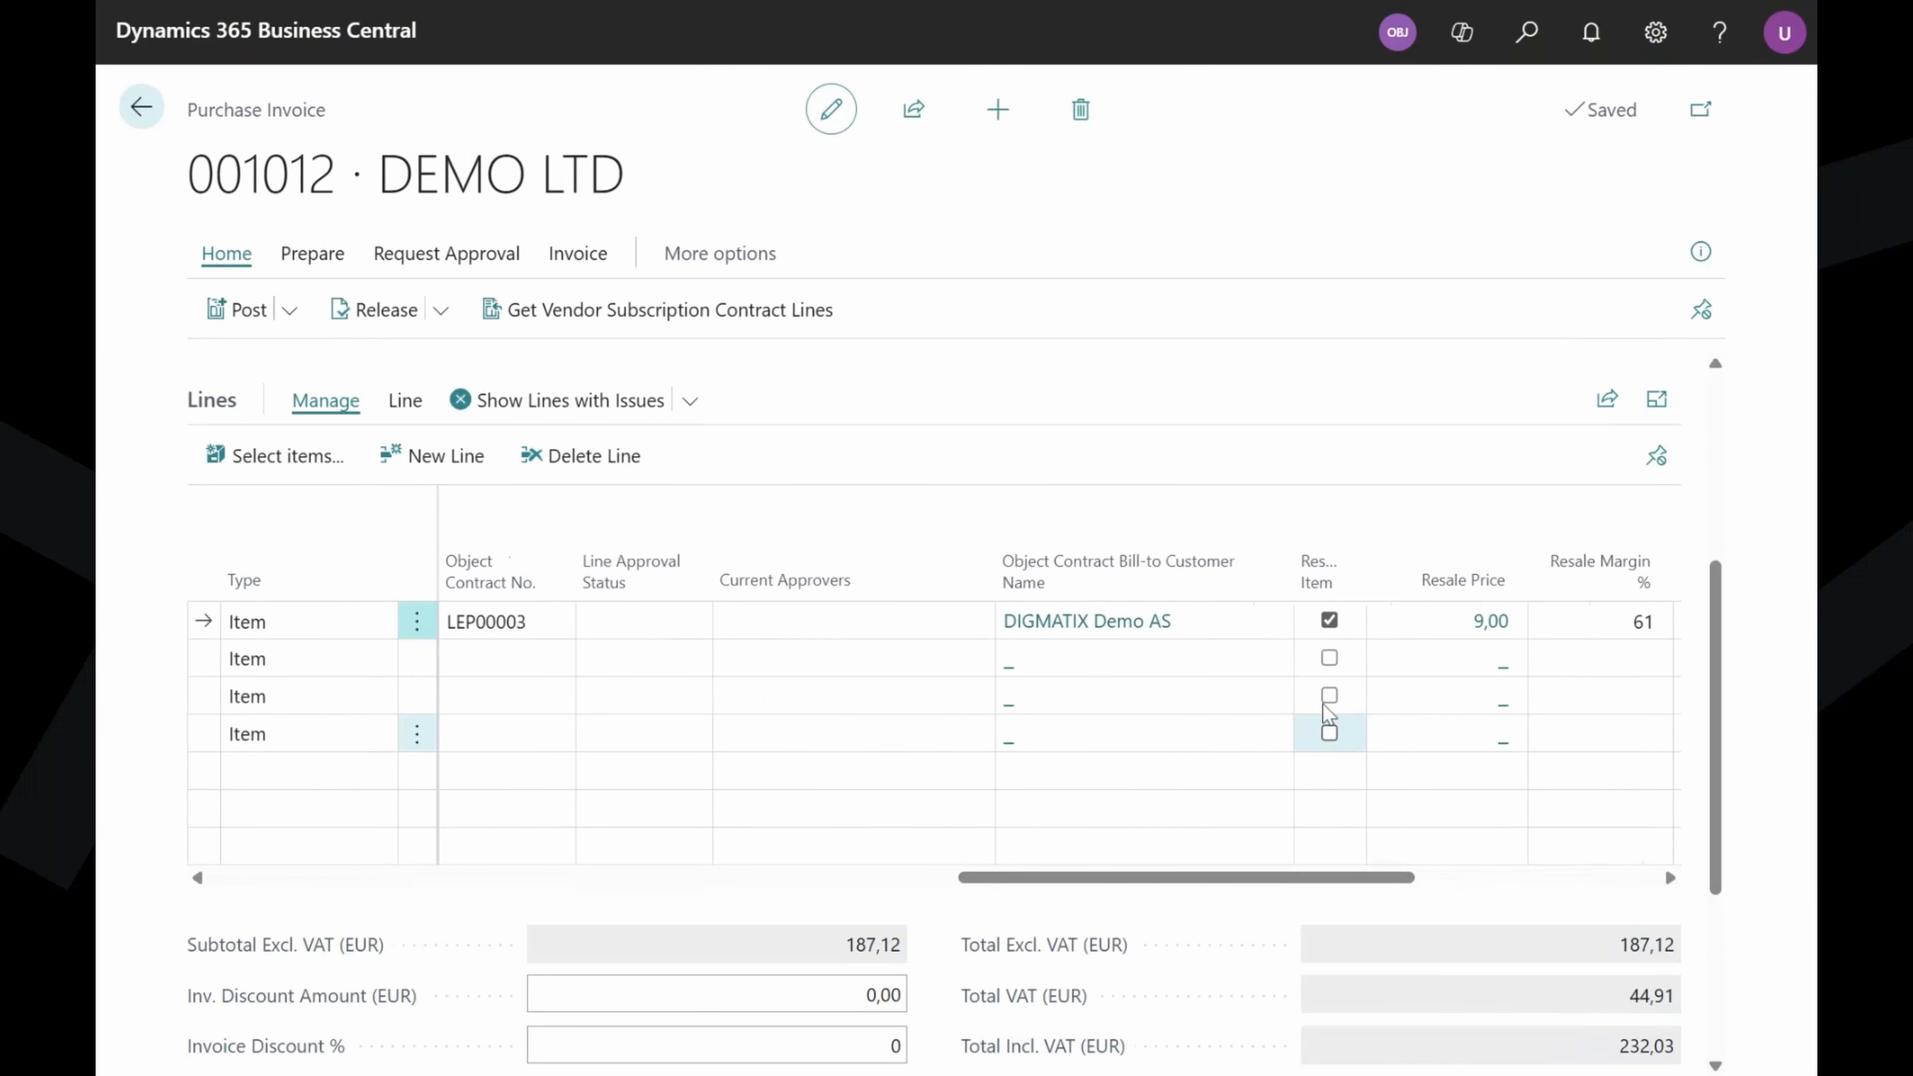
left_click(1329, 698)
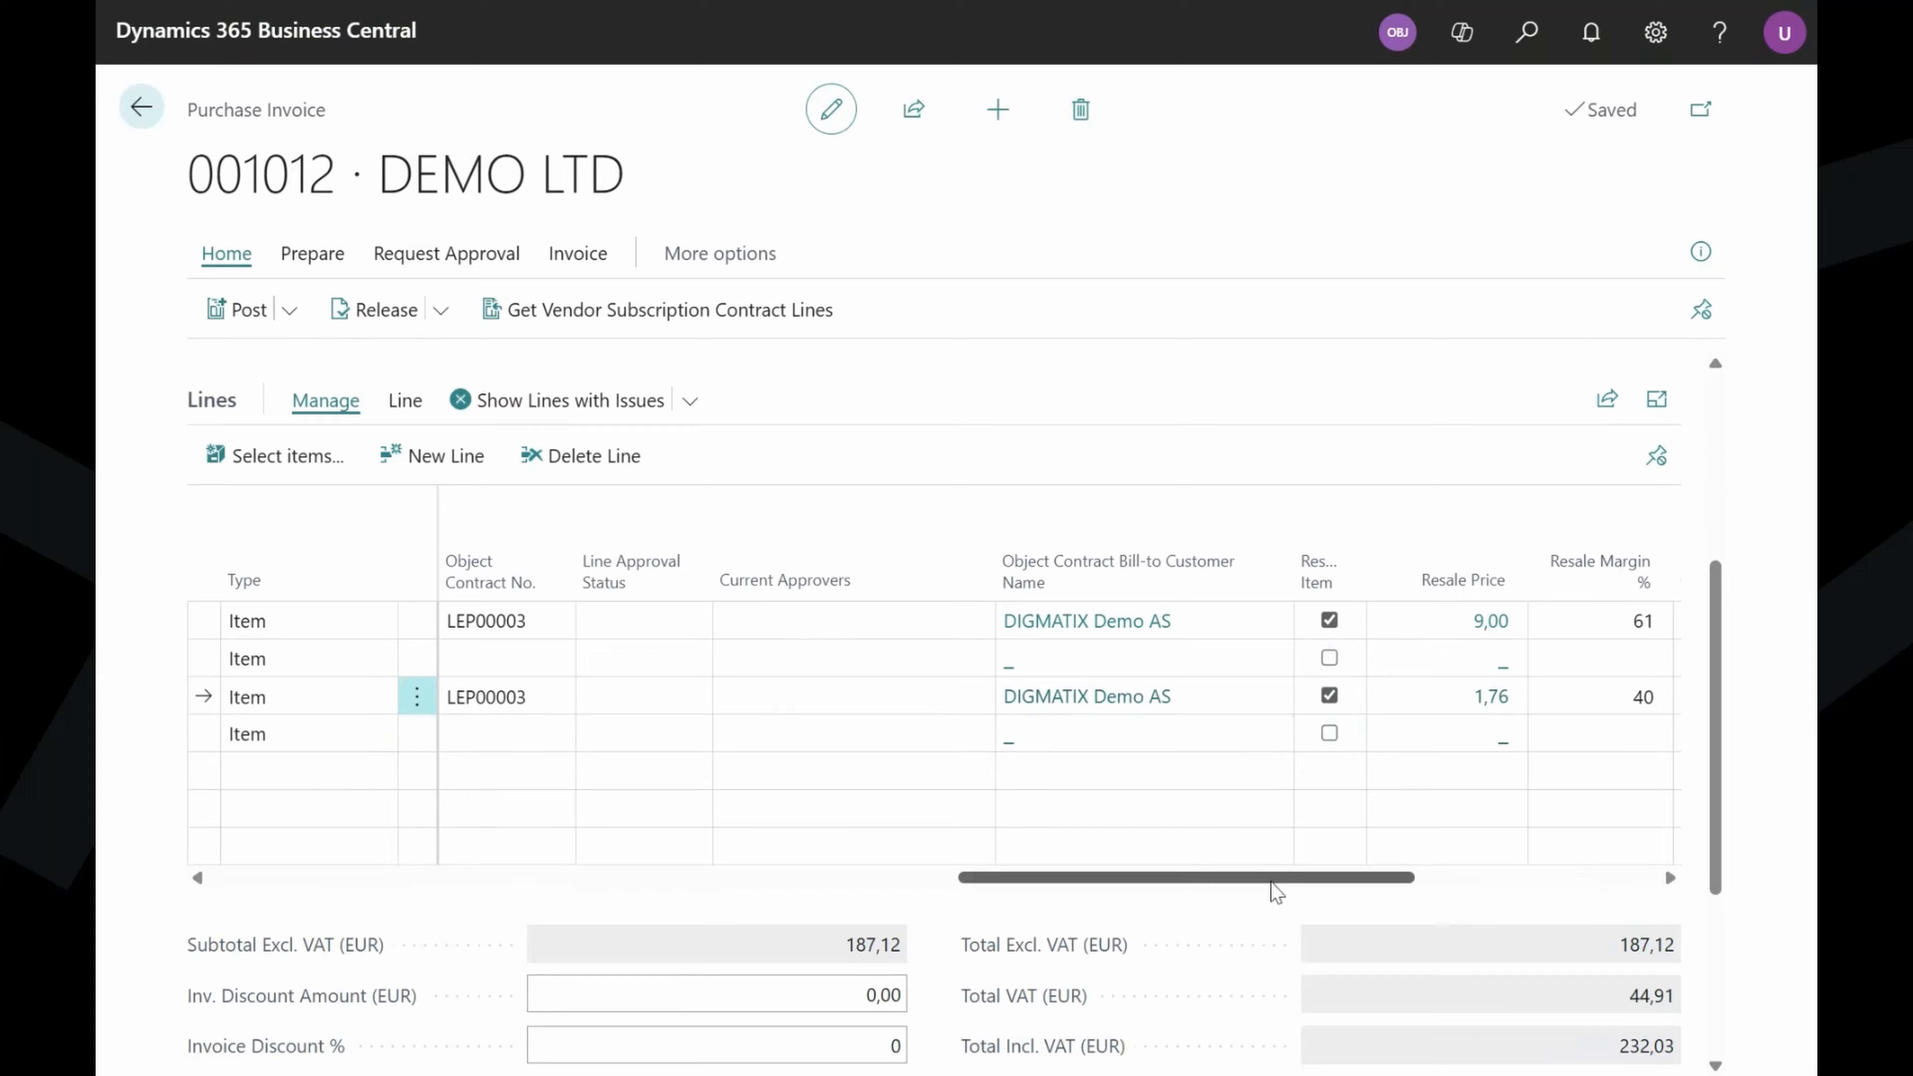
left_click_drag(1273, 893, 1375, 878)
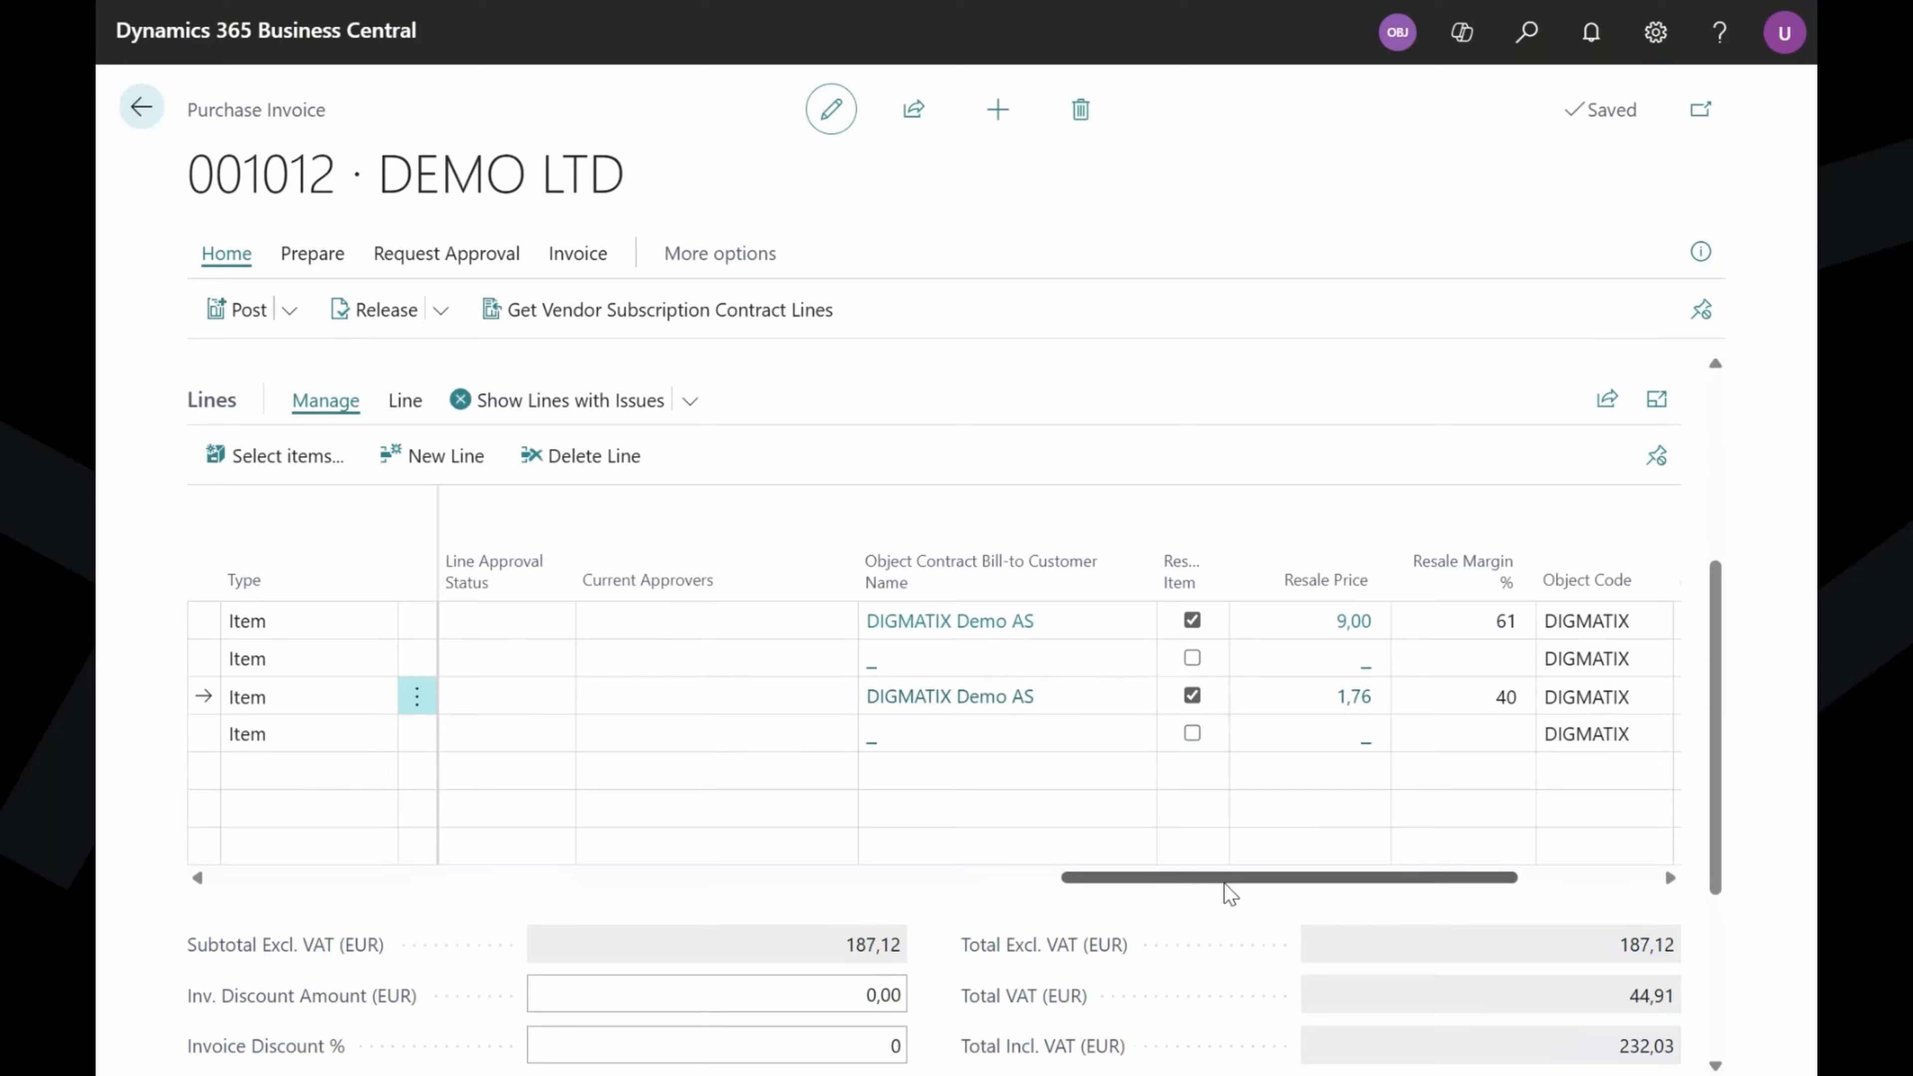
Look up the contract lines for LEP00003 on line 3, then request posting of invoice 001012.
left_click_drag(1229, 888, 1017, 859)
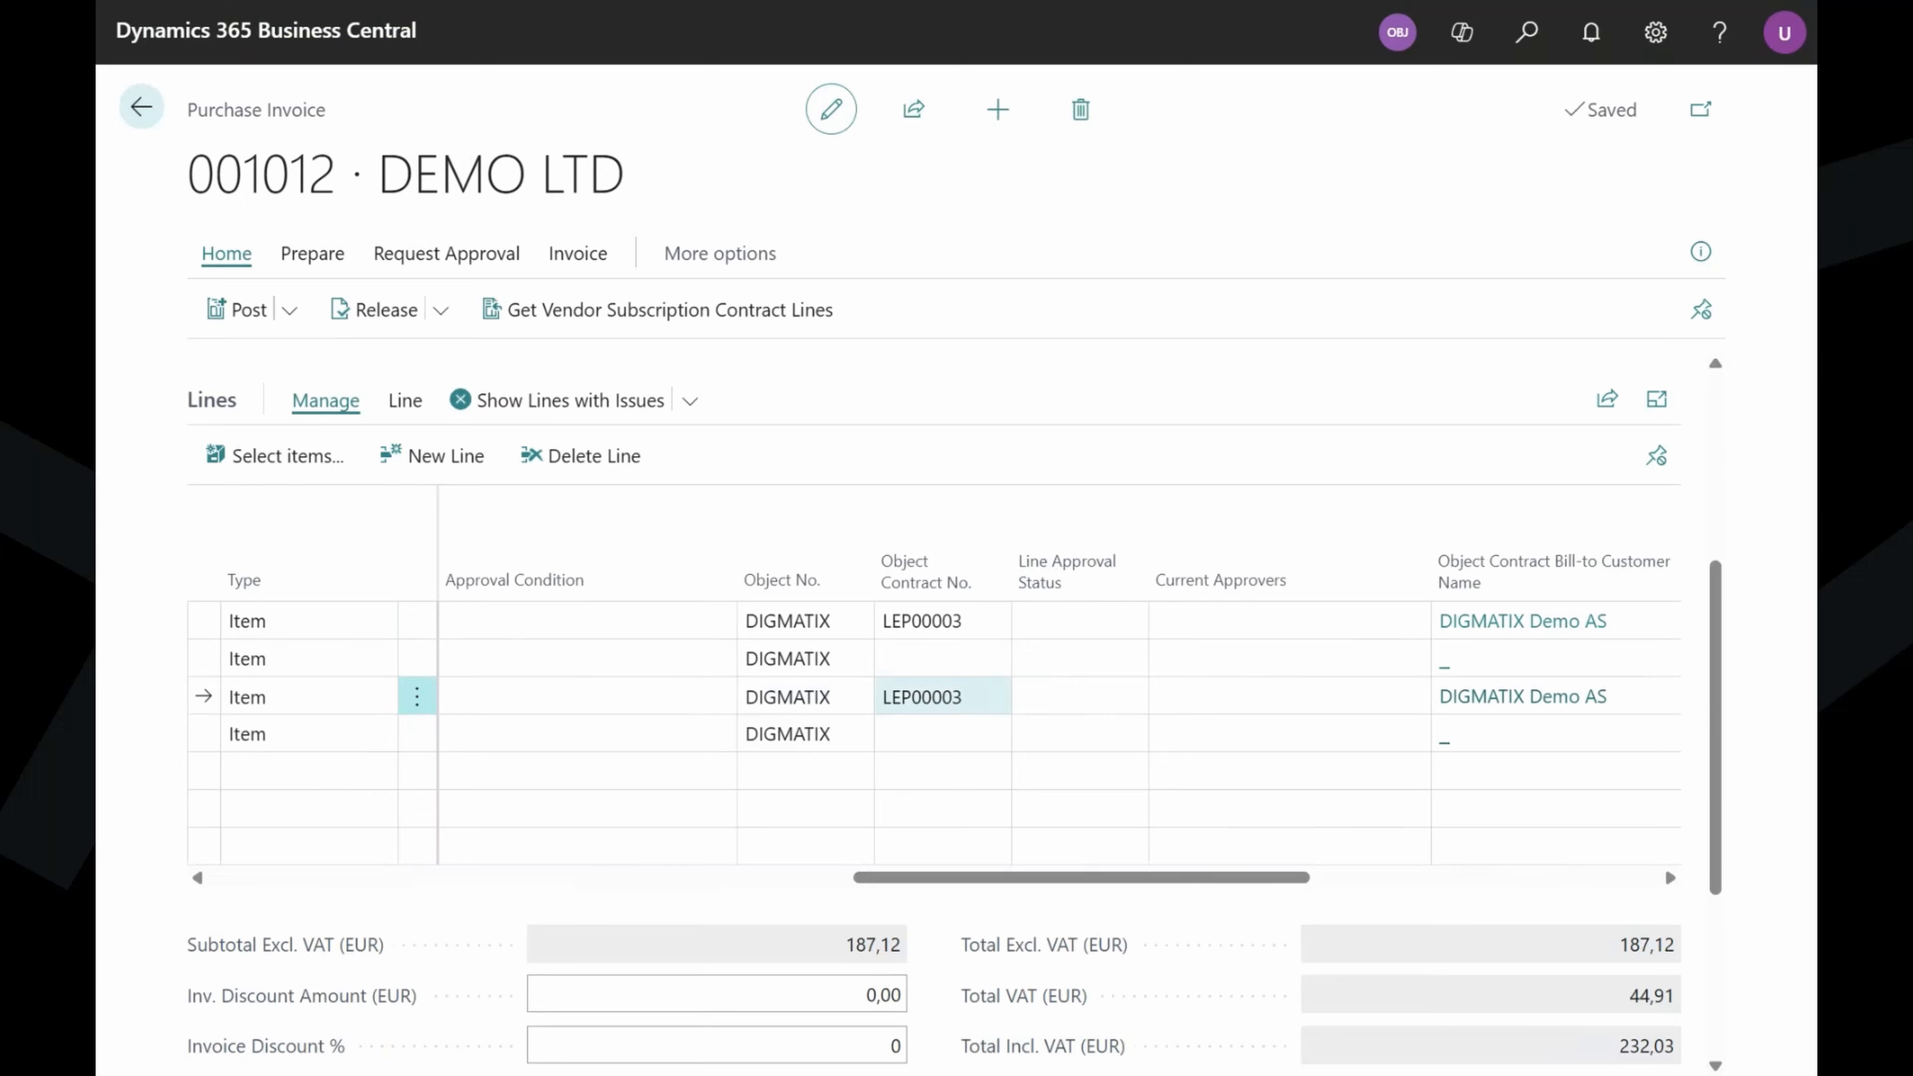
left_click(953, 697)
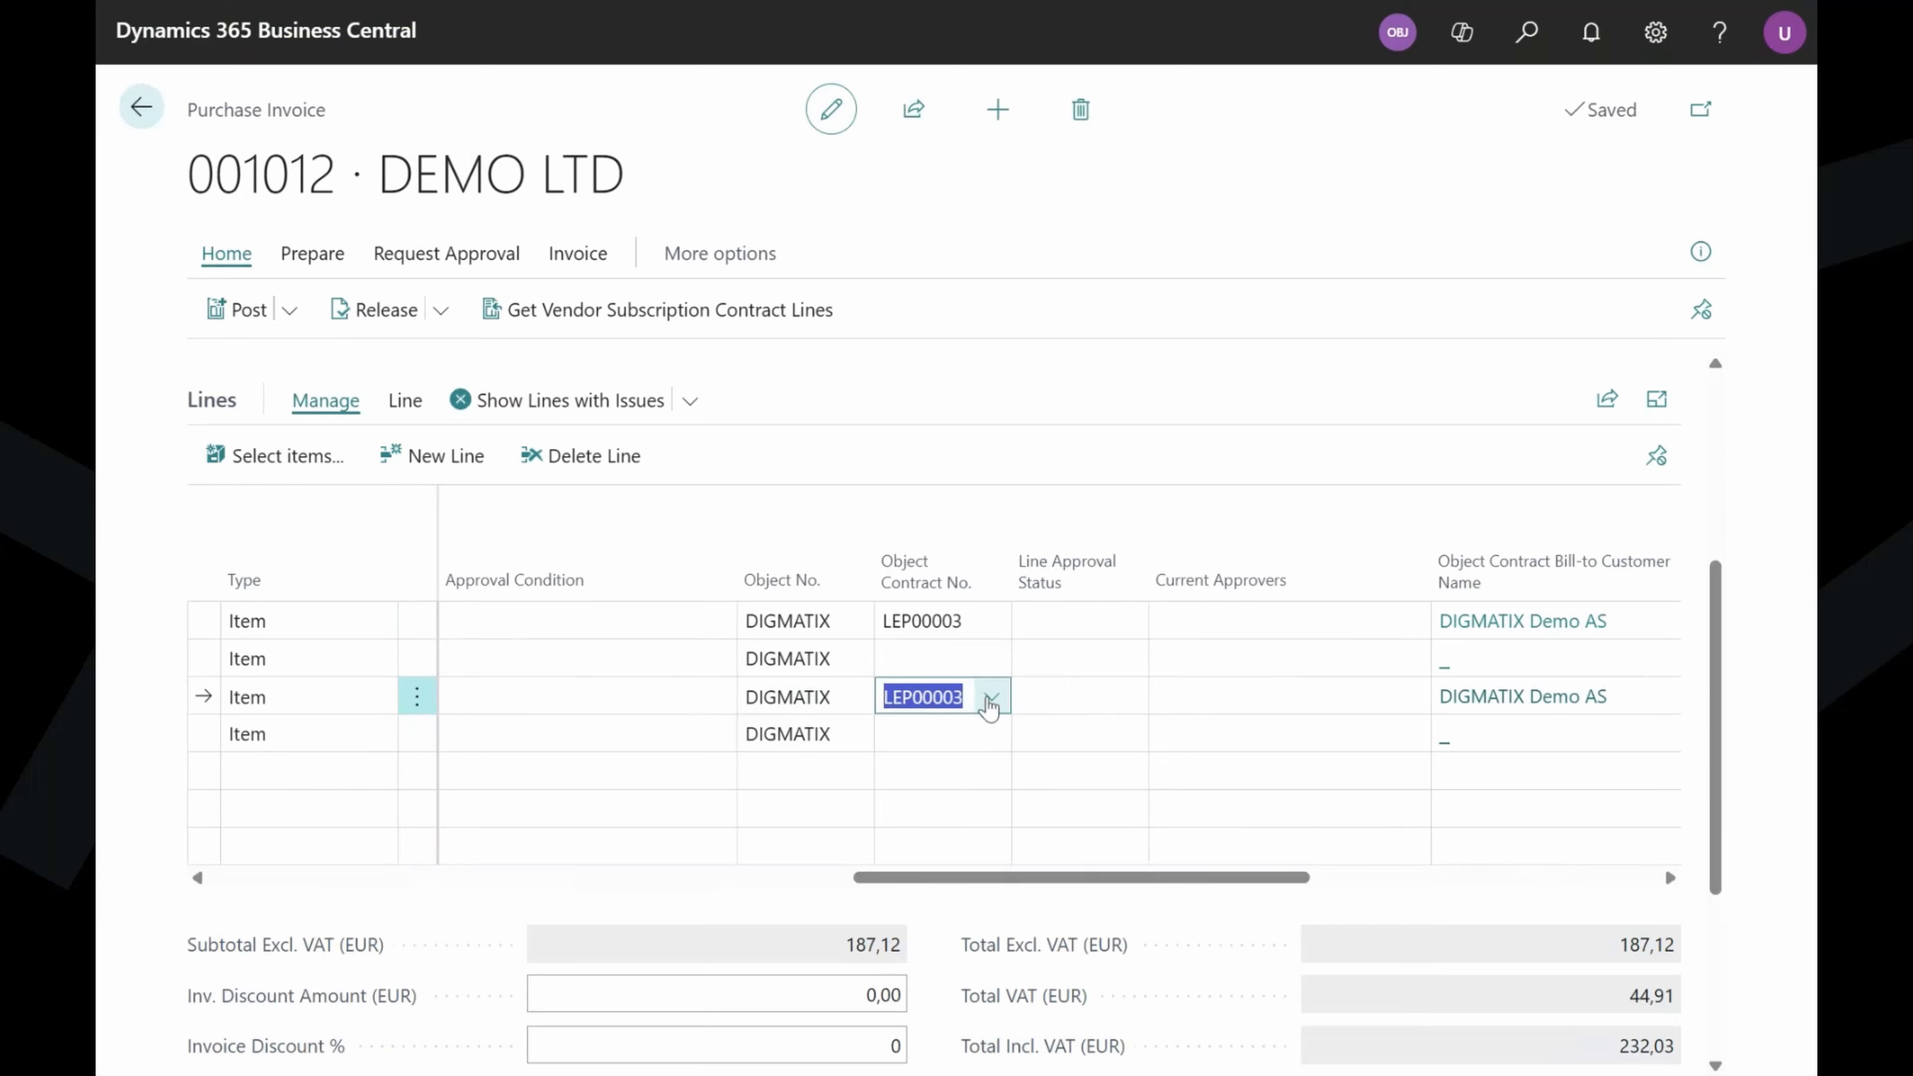
left_click(992, 696)
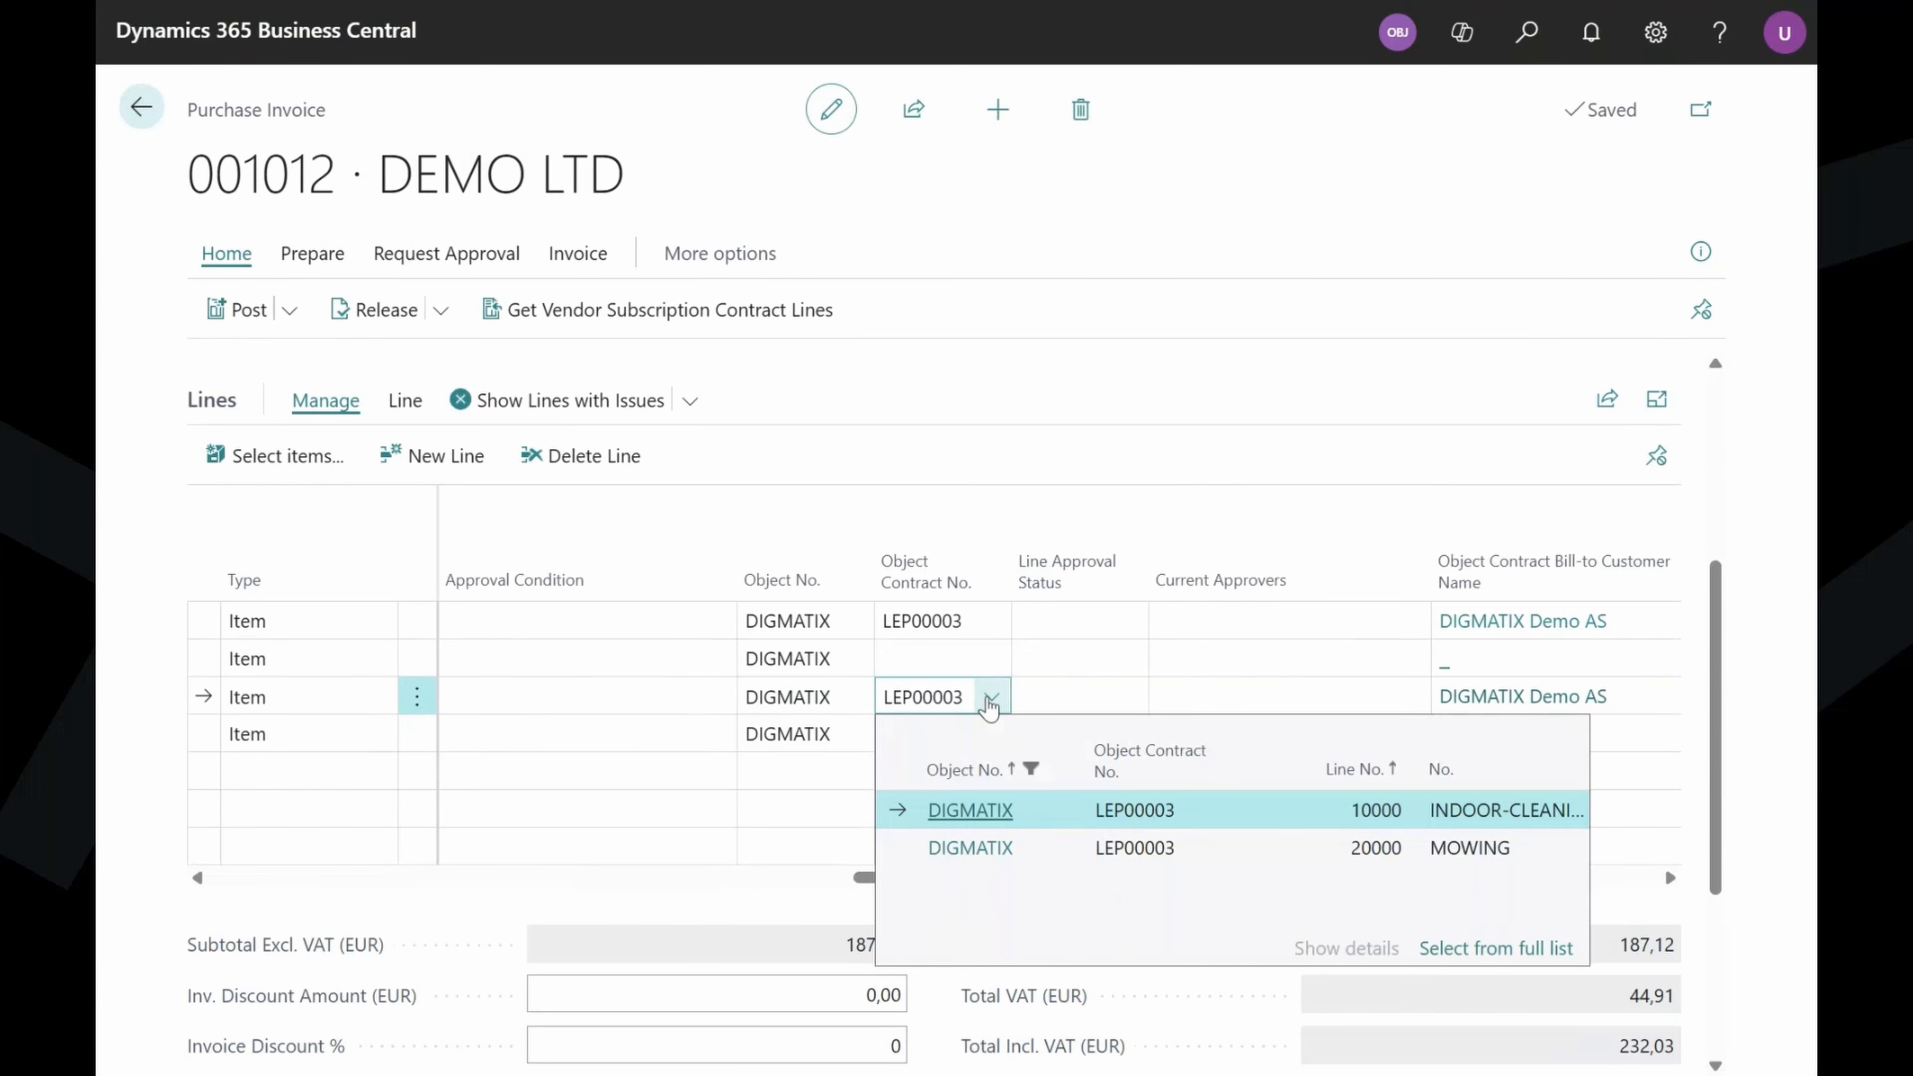
left_click(1084, 528)
left_click(1084, 528)
left_click_drag(1282, 879, 663, 829)
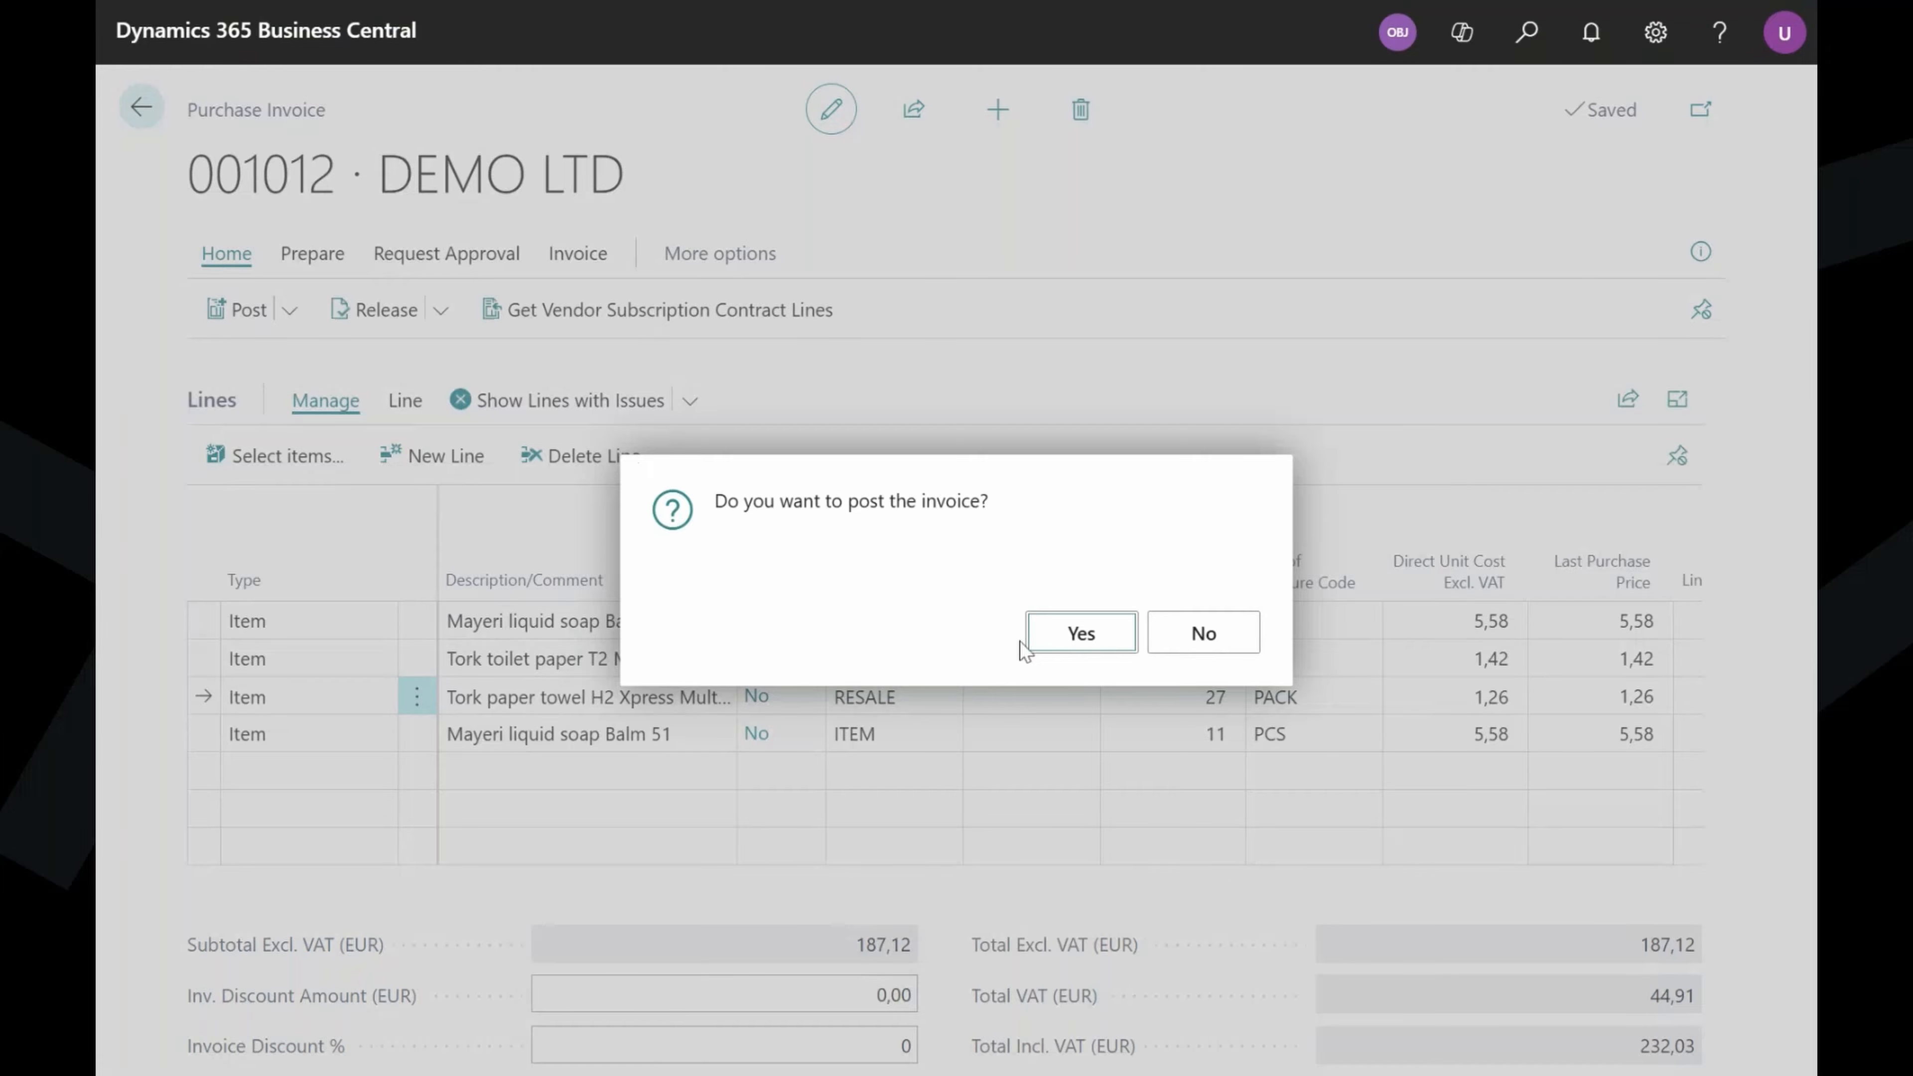
Post invoice 001012 as 101009 without opening it, then open My Objects from the home page.
left_click(1057, 639)
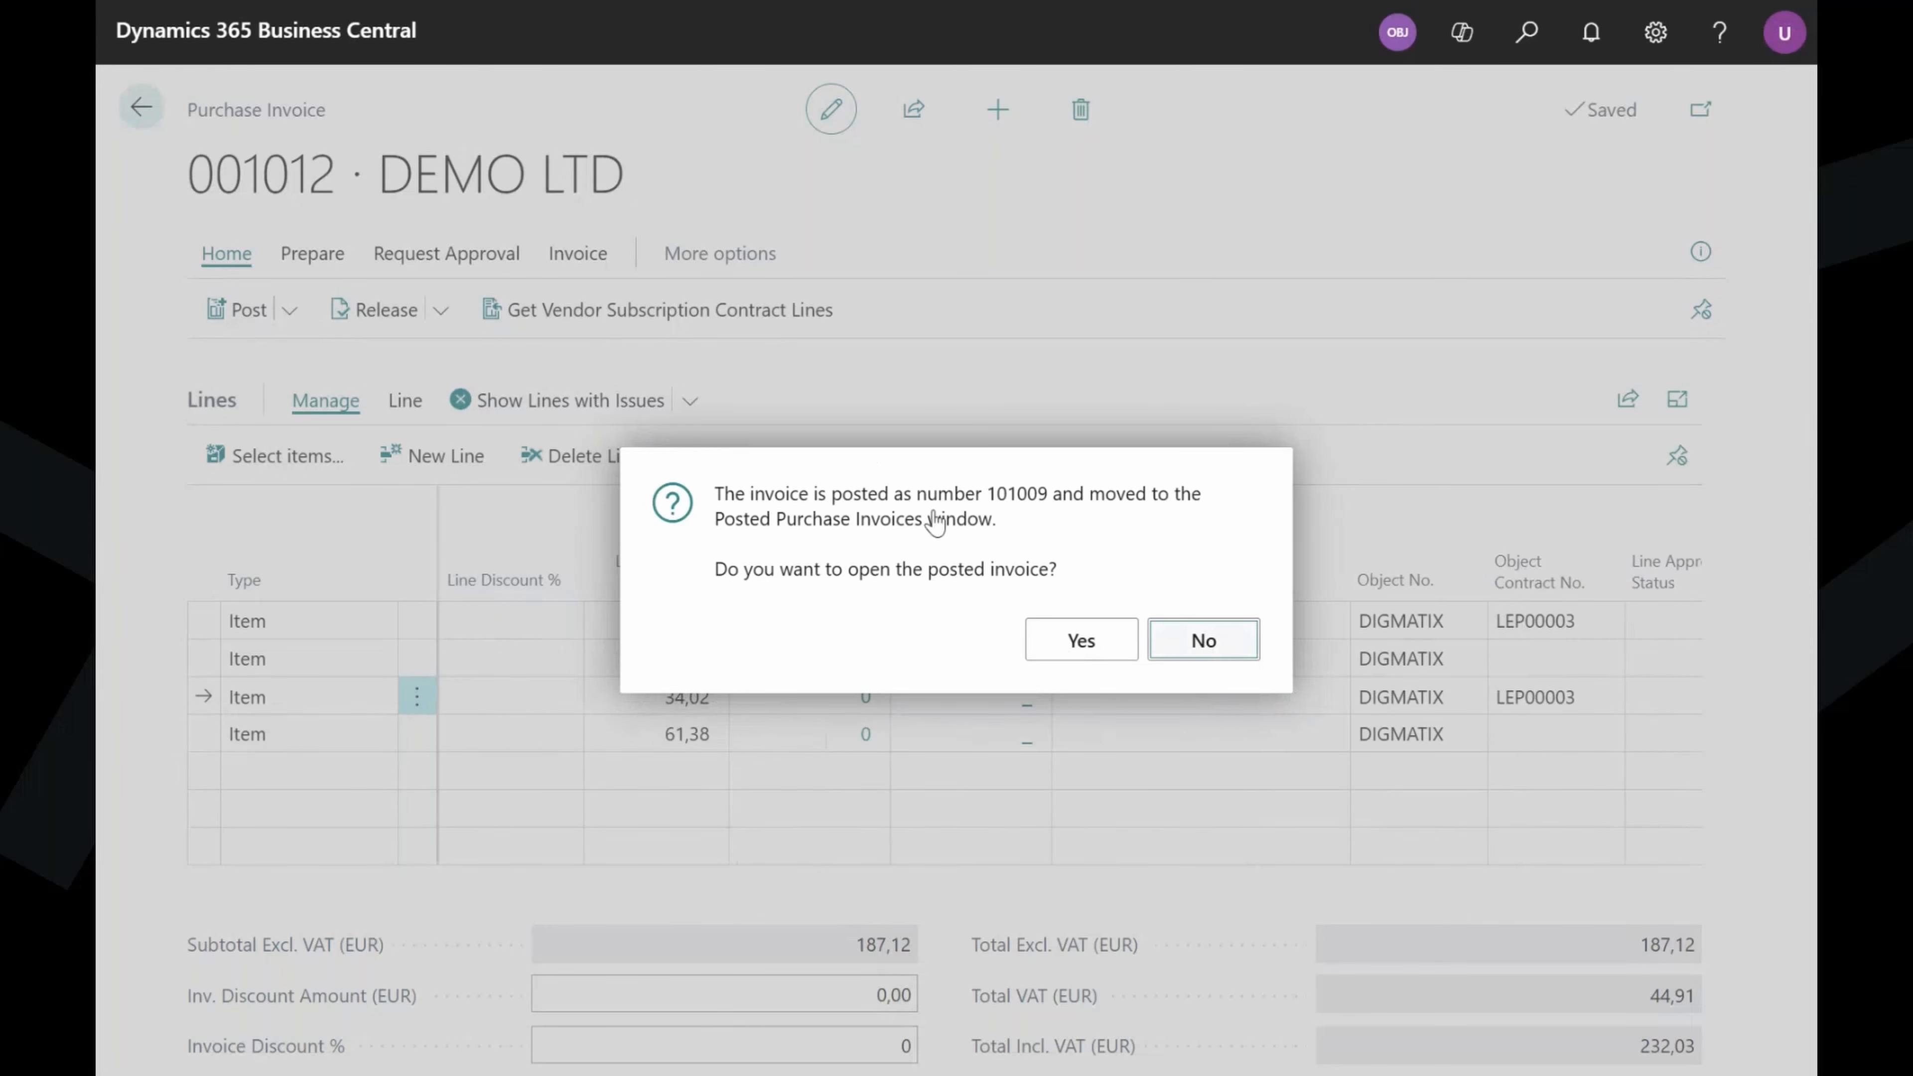
key("Return")
left_click(324, 111)
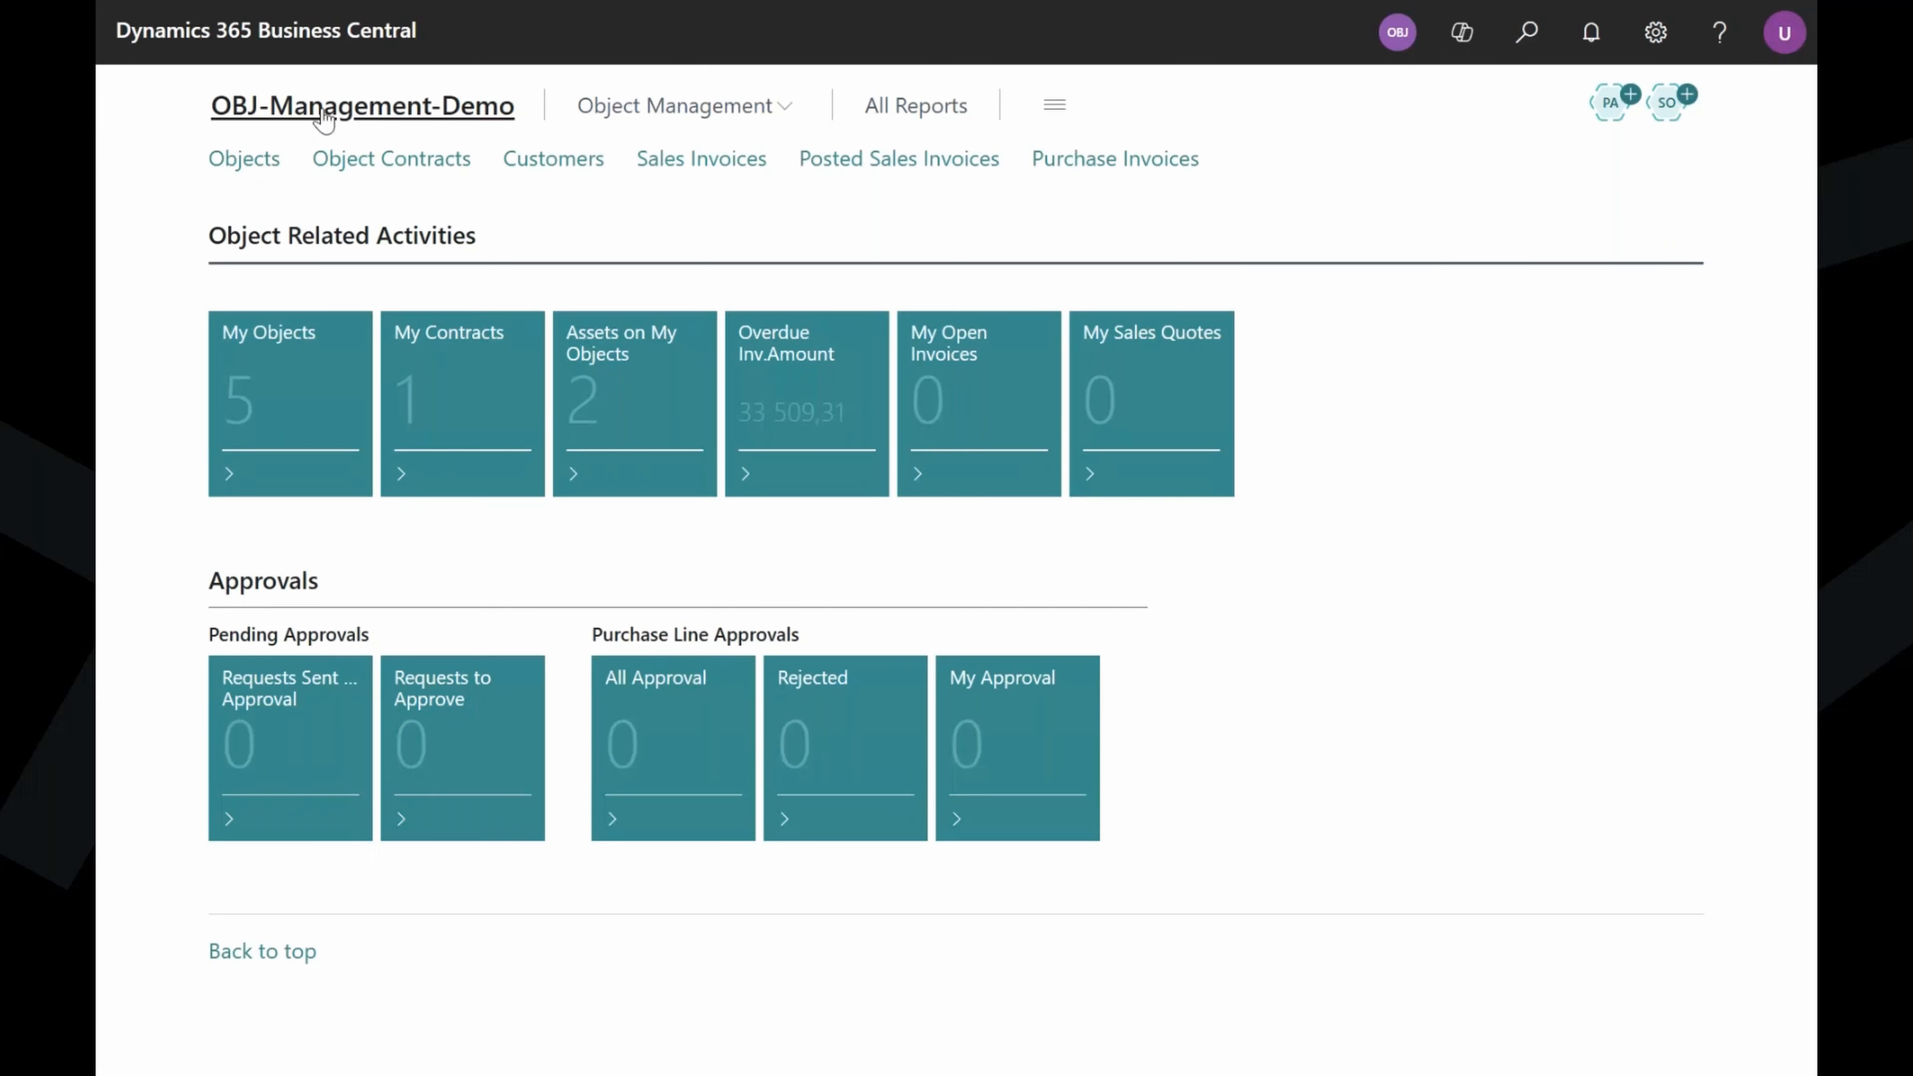
left_click(296, 434)
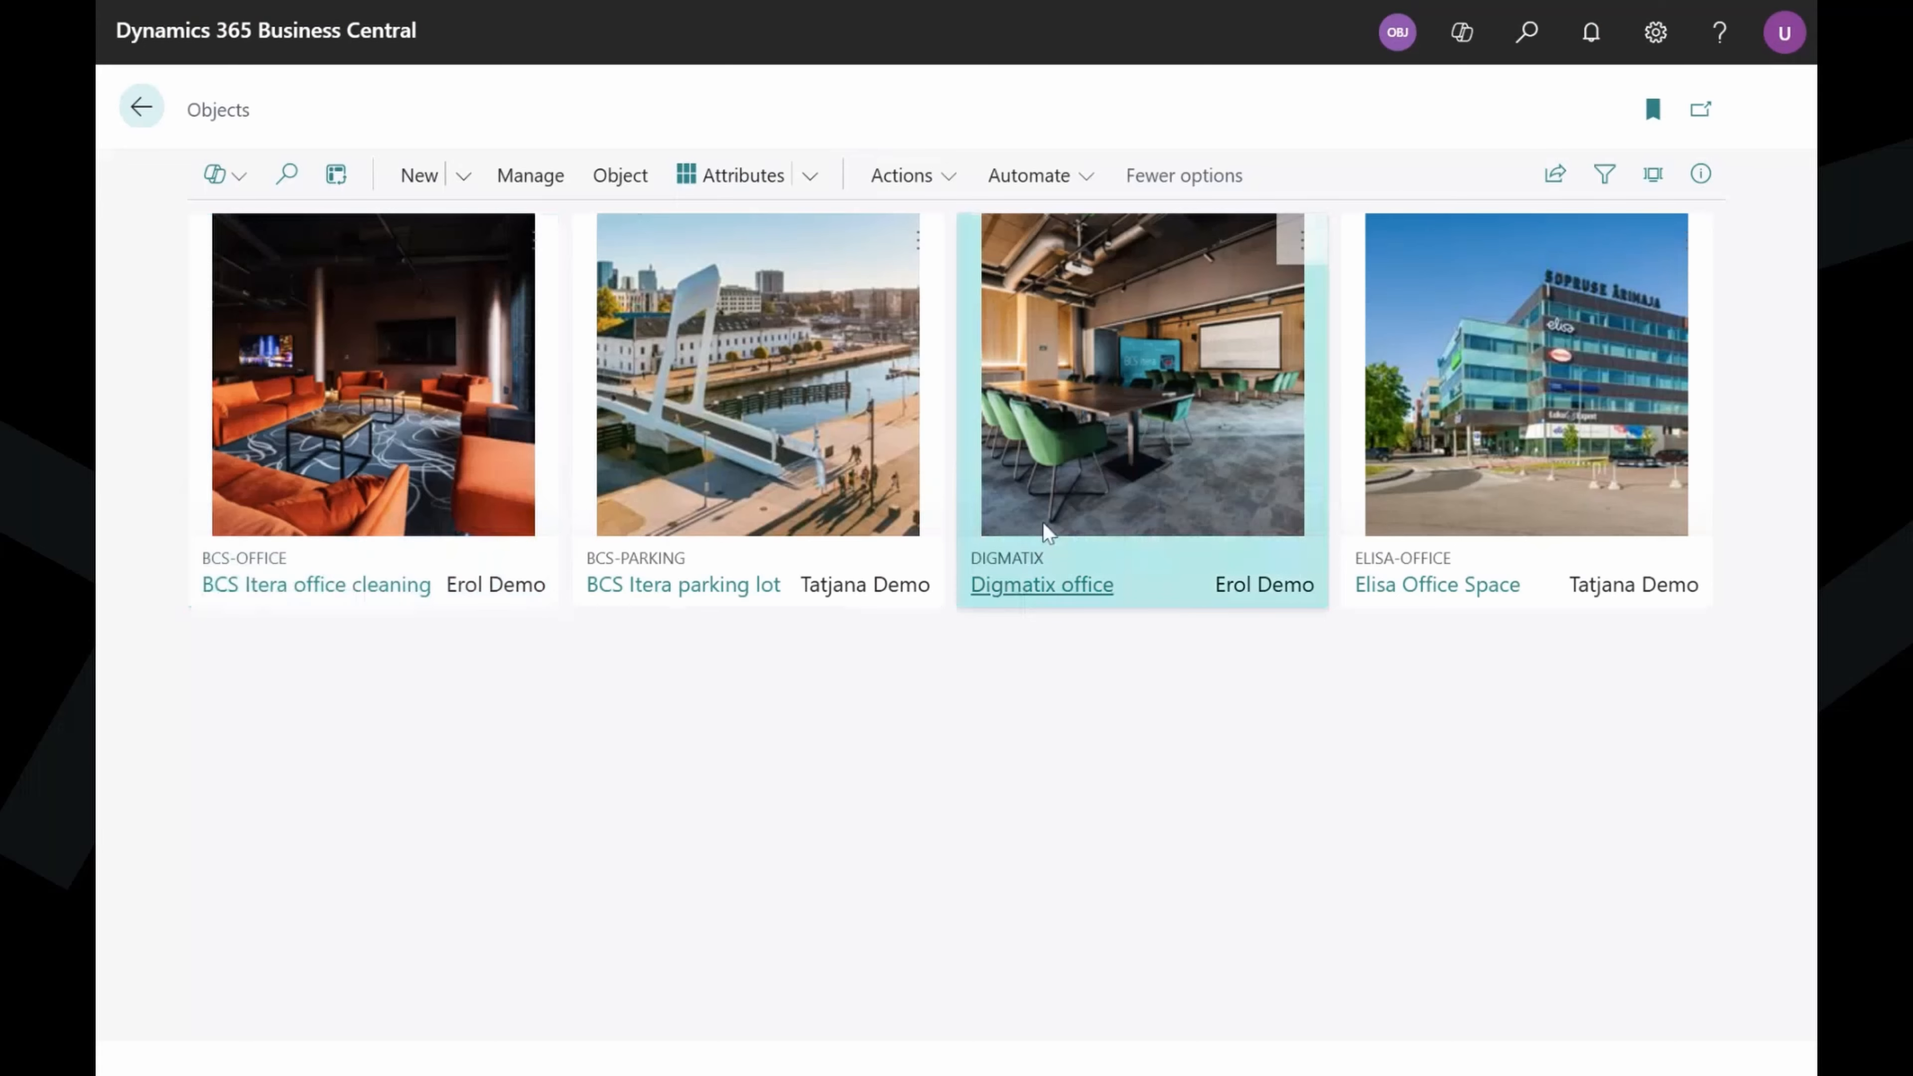
Open the Digmatix office object and list its resale items from document 101009.
left_click(1010, 586)
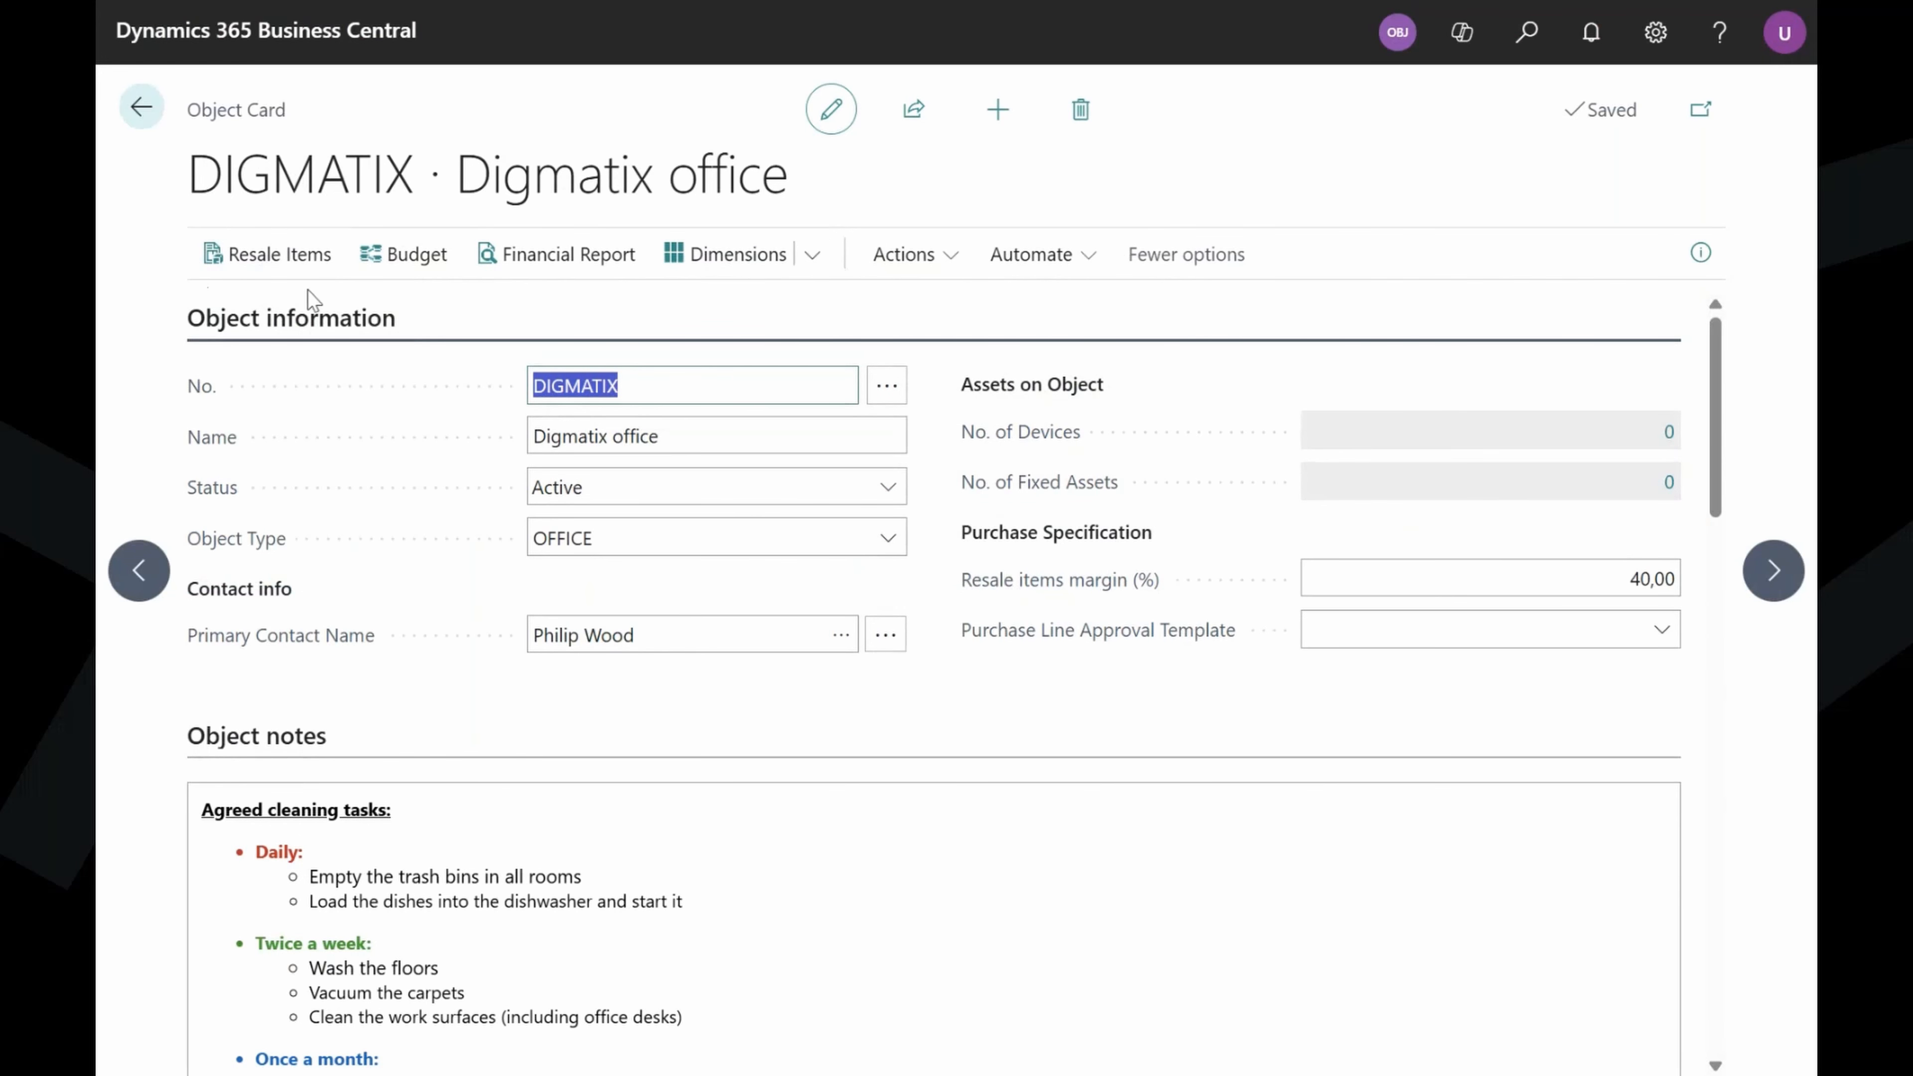
left_click(302, 261)
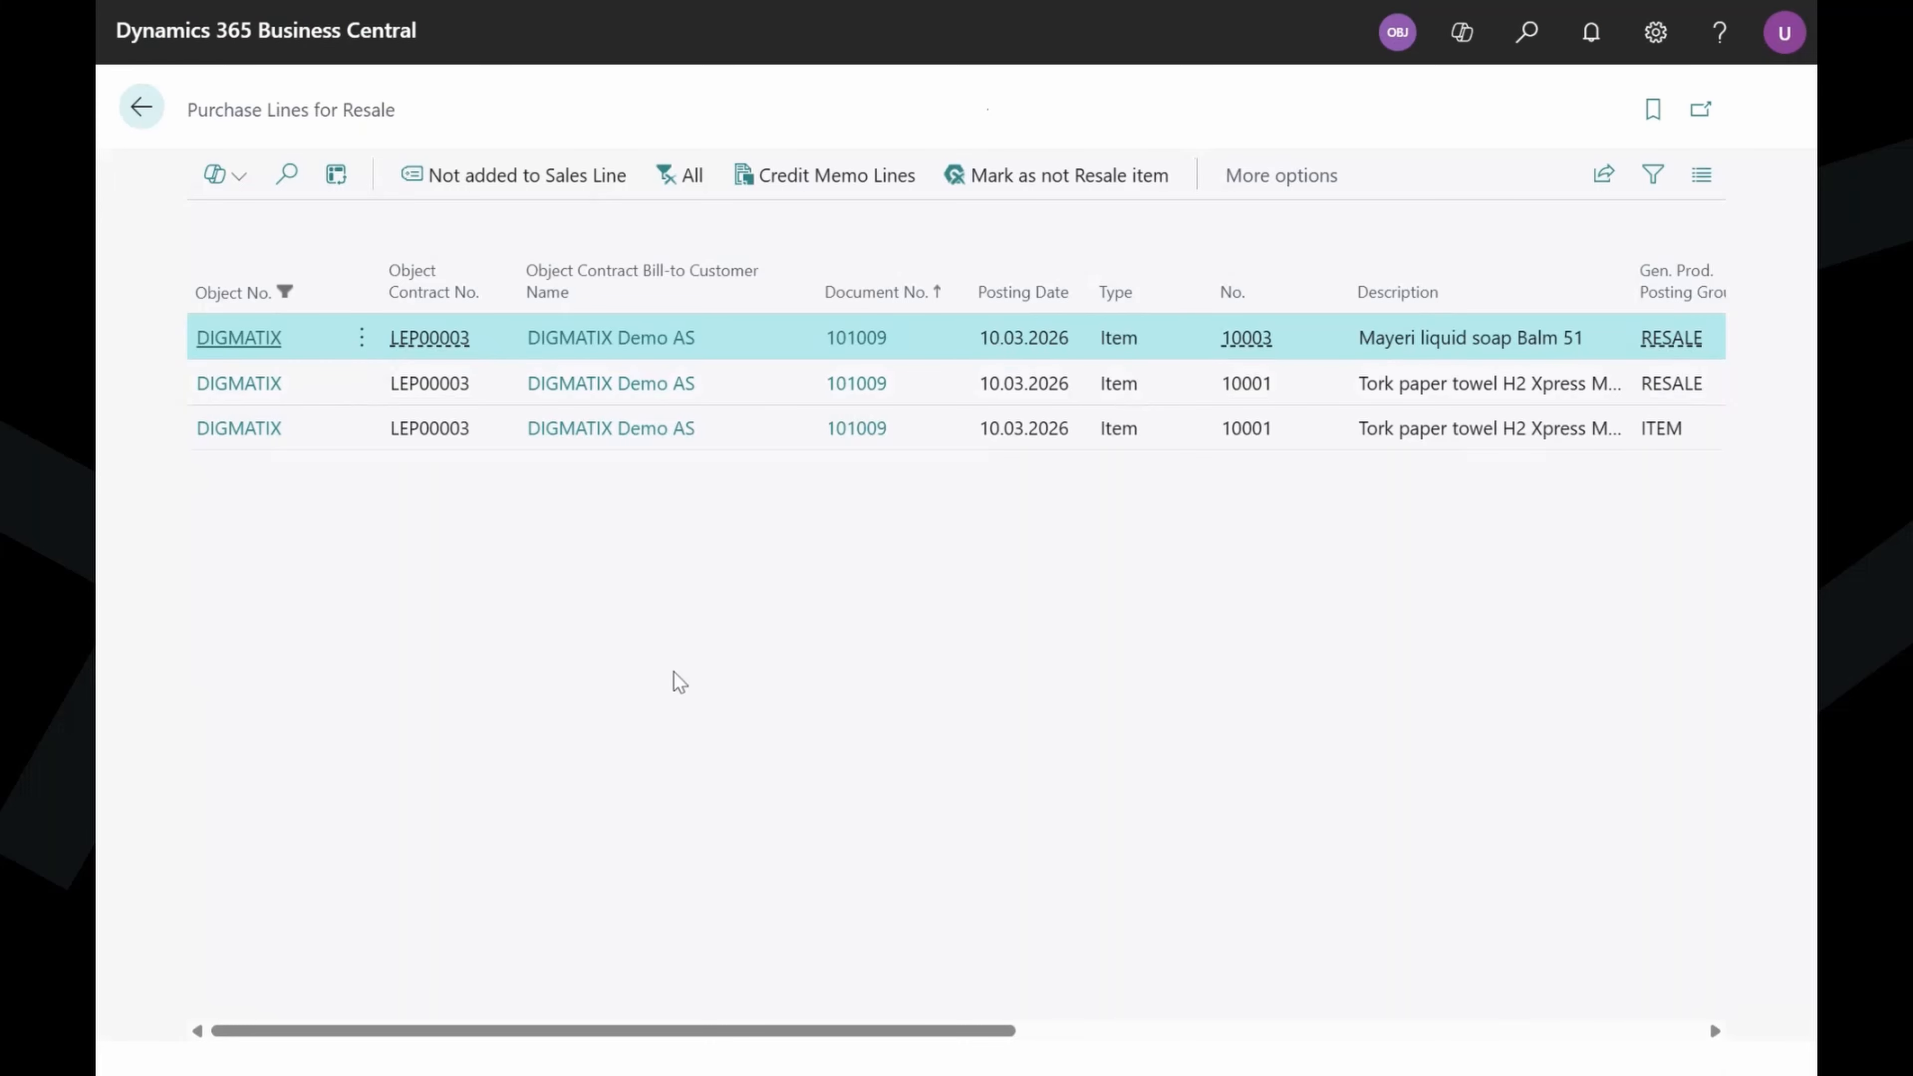
Inspect the three DIGMATIX resale lines: 12 PCS at 9,00, and 27 and 5 PACK at 1,76.
left_click_drag(604, 1031, 953, 1060)
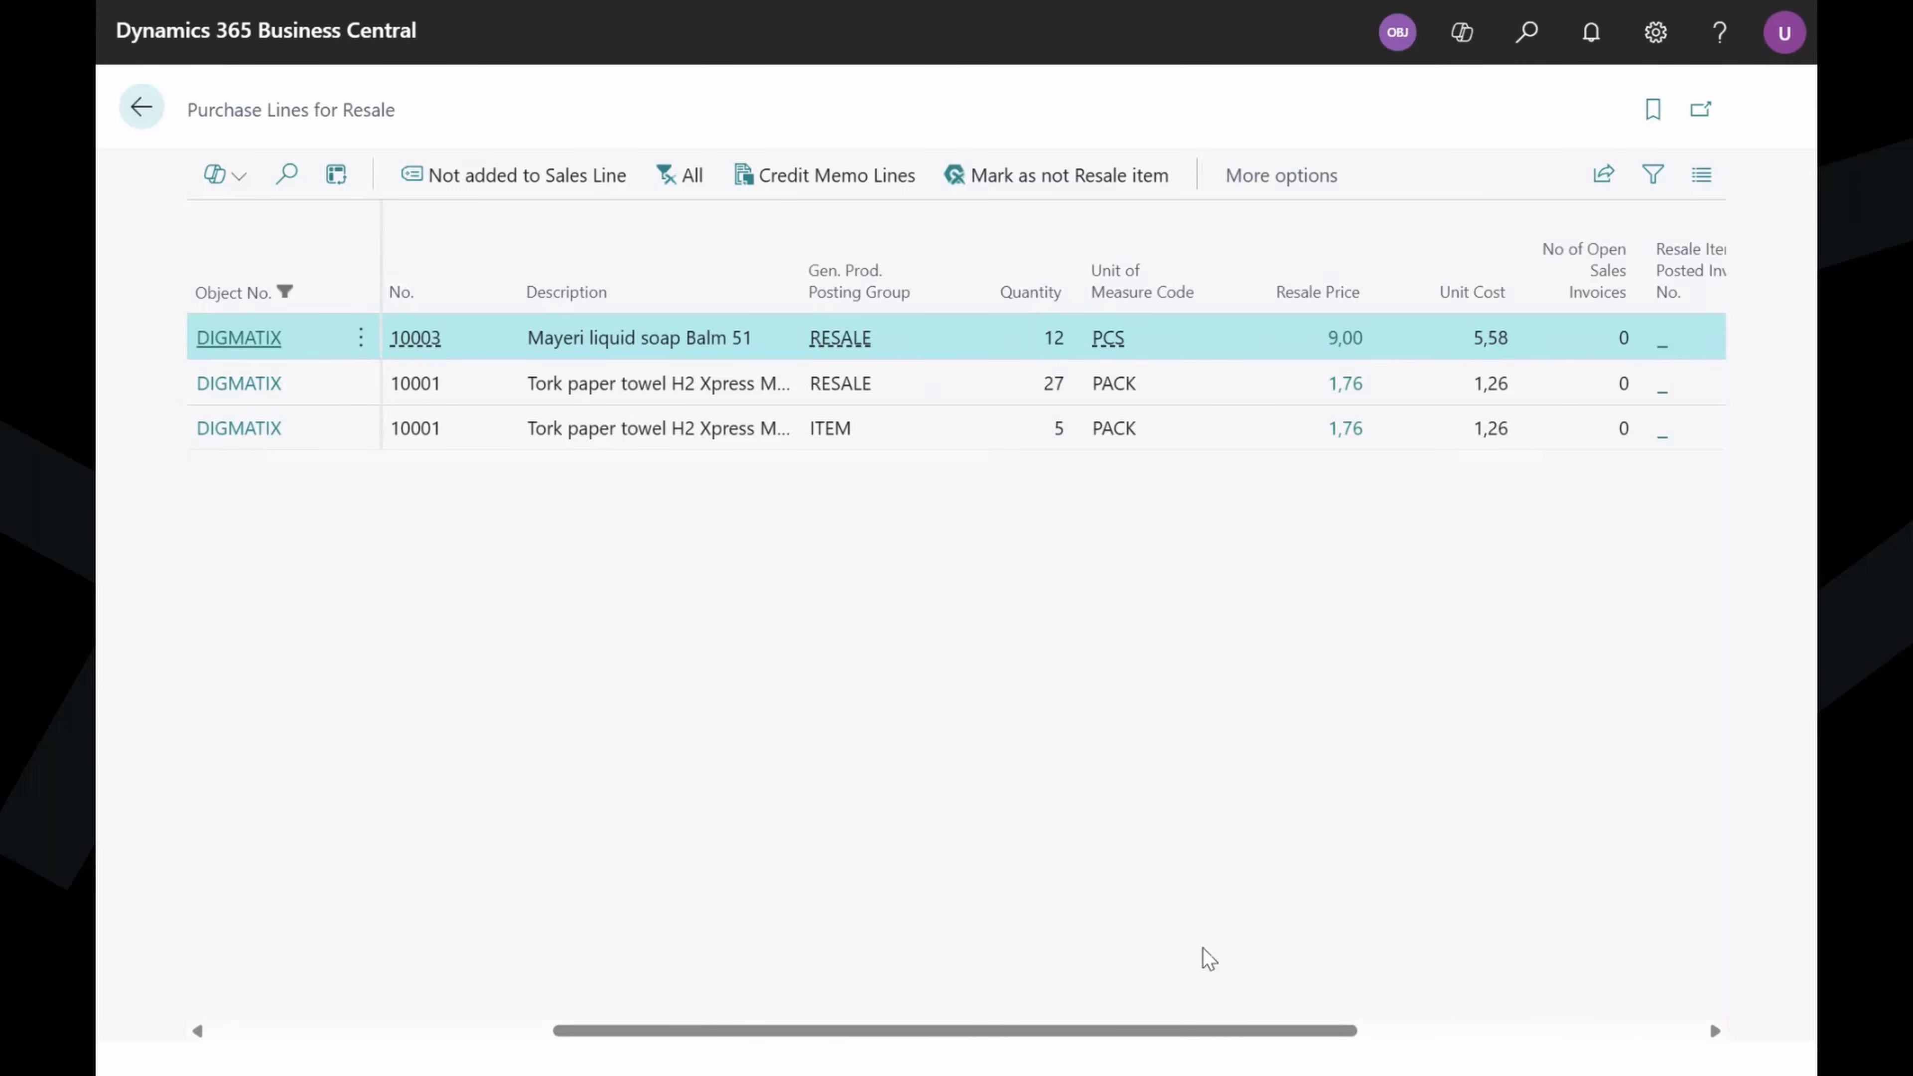
left_click(612, 429)
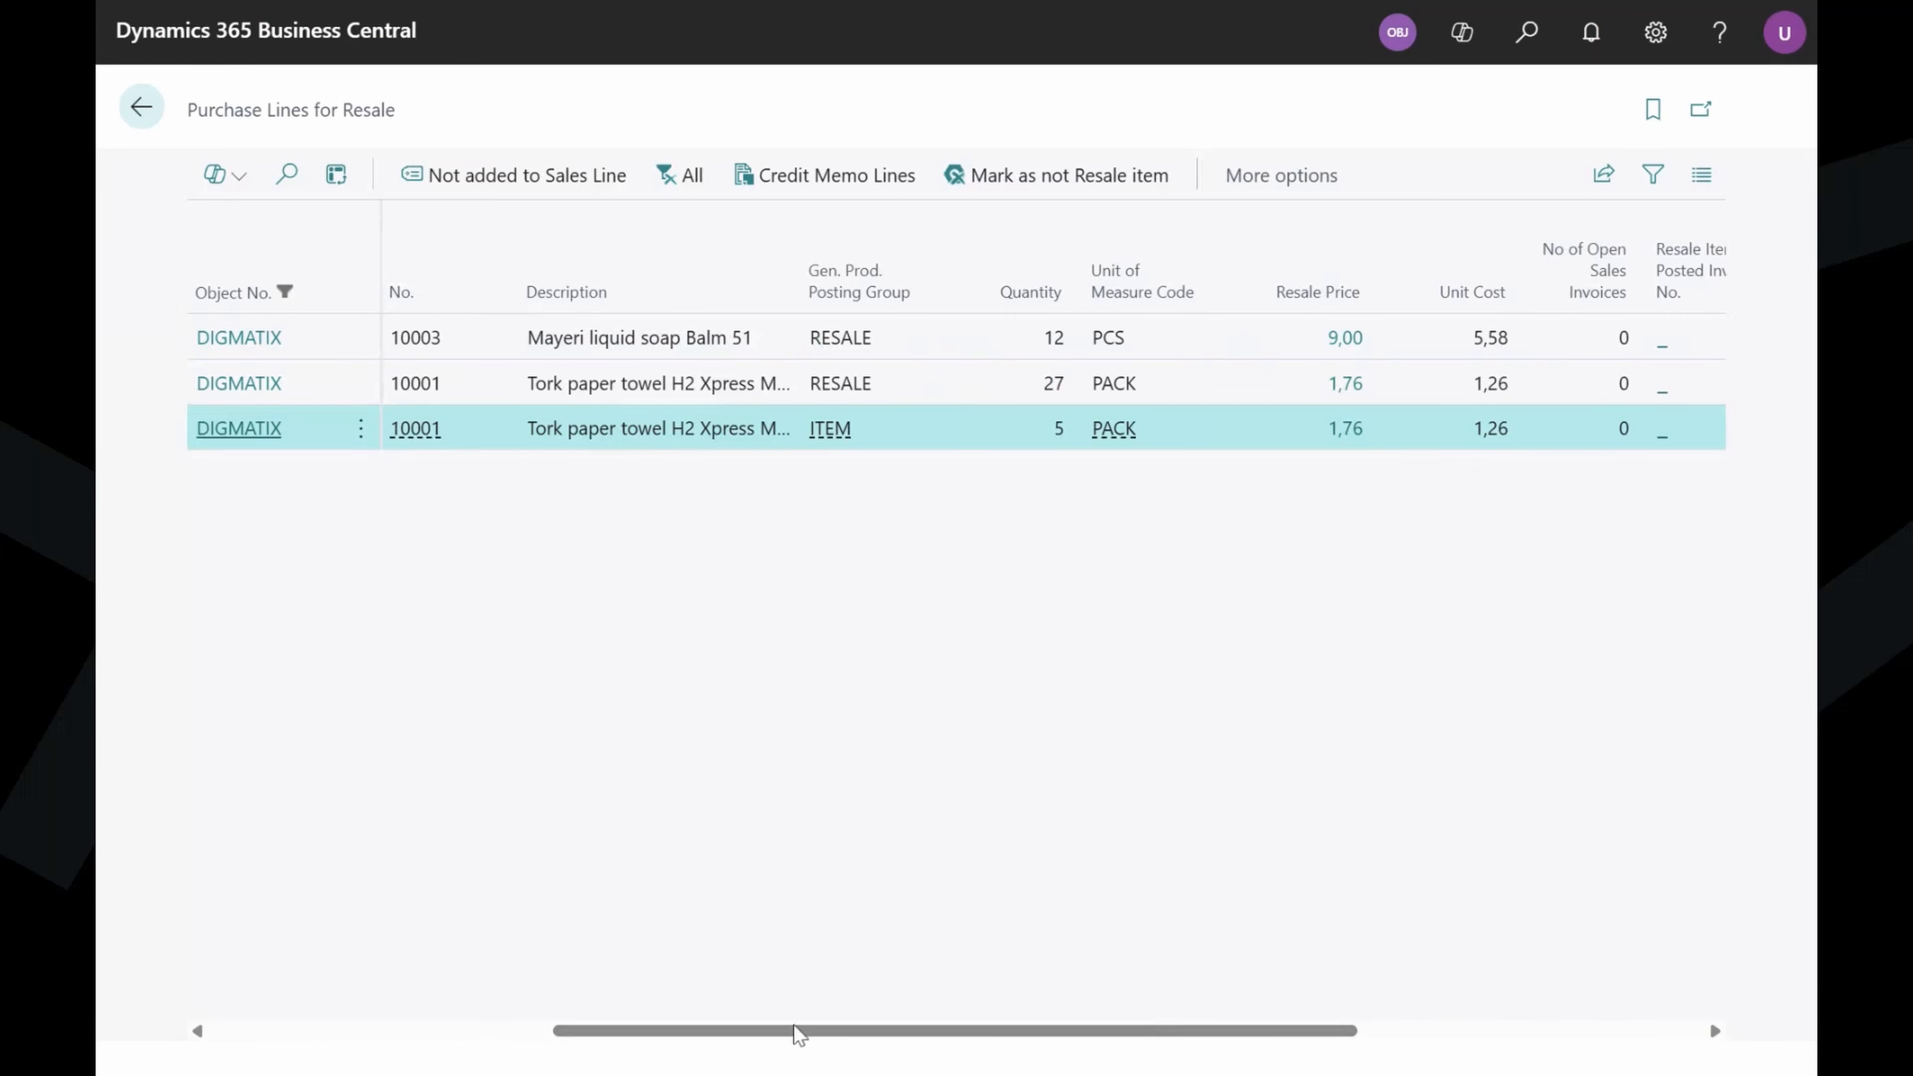
left_click_drag(793, 1031, 982, 1029)
left_click(861, 352)
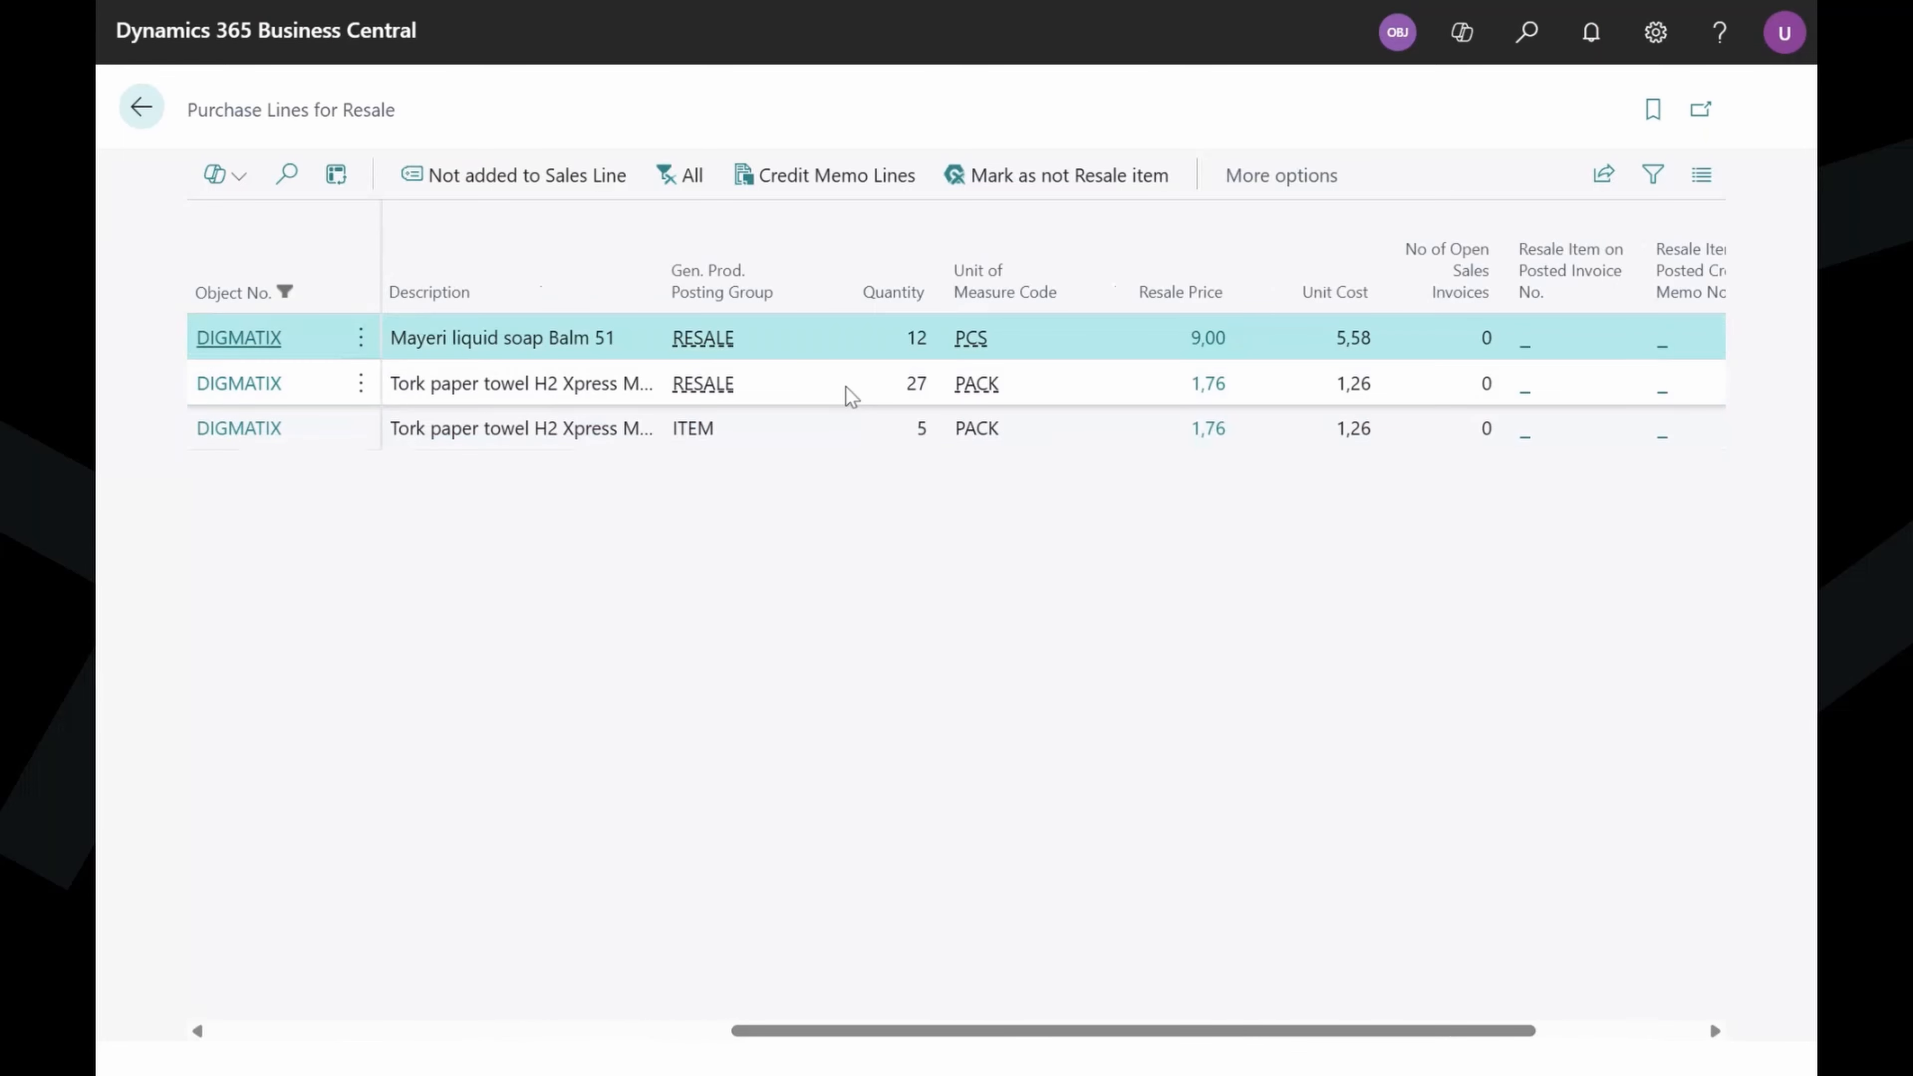
left_click(848, 388)
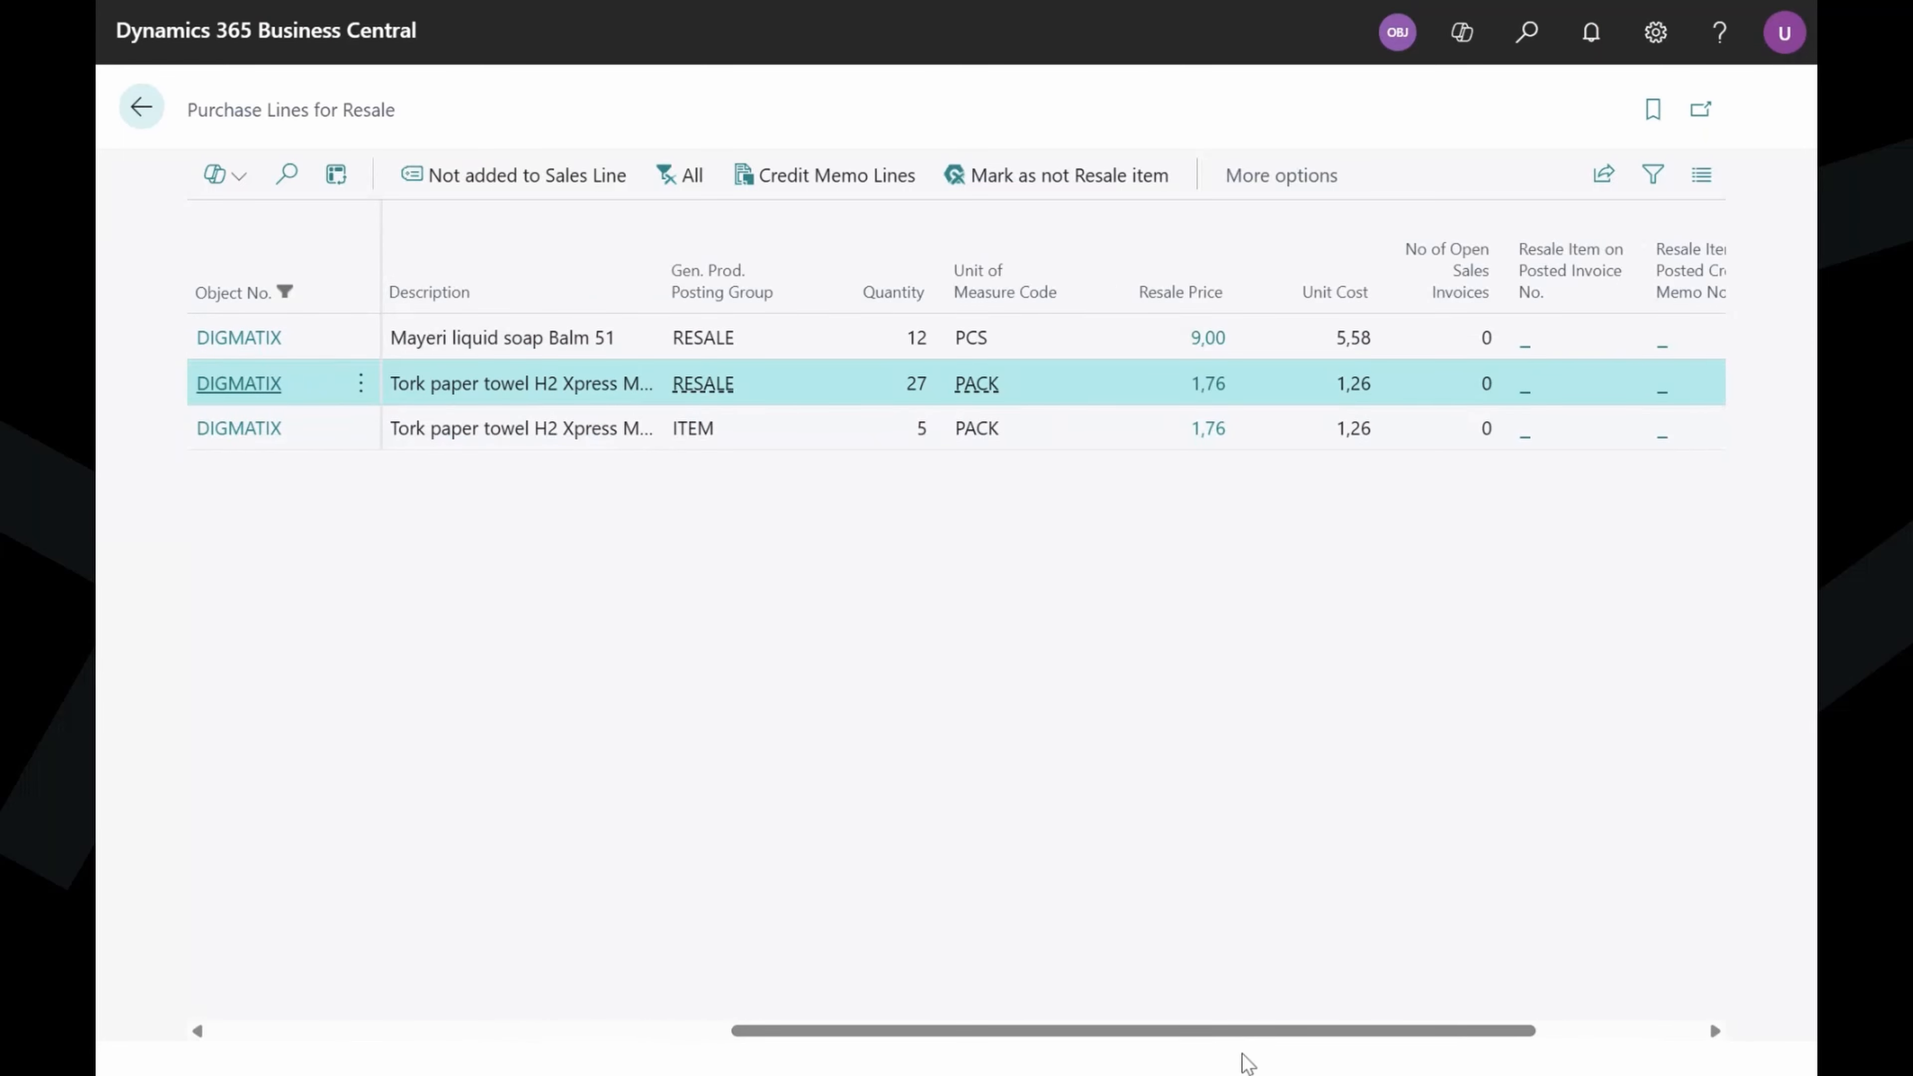
left_click_drag(1251, 1032, 1439, 1038)
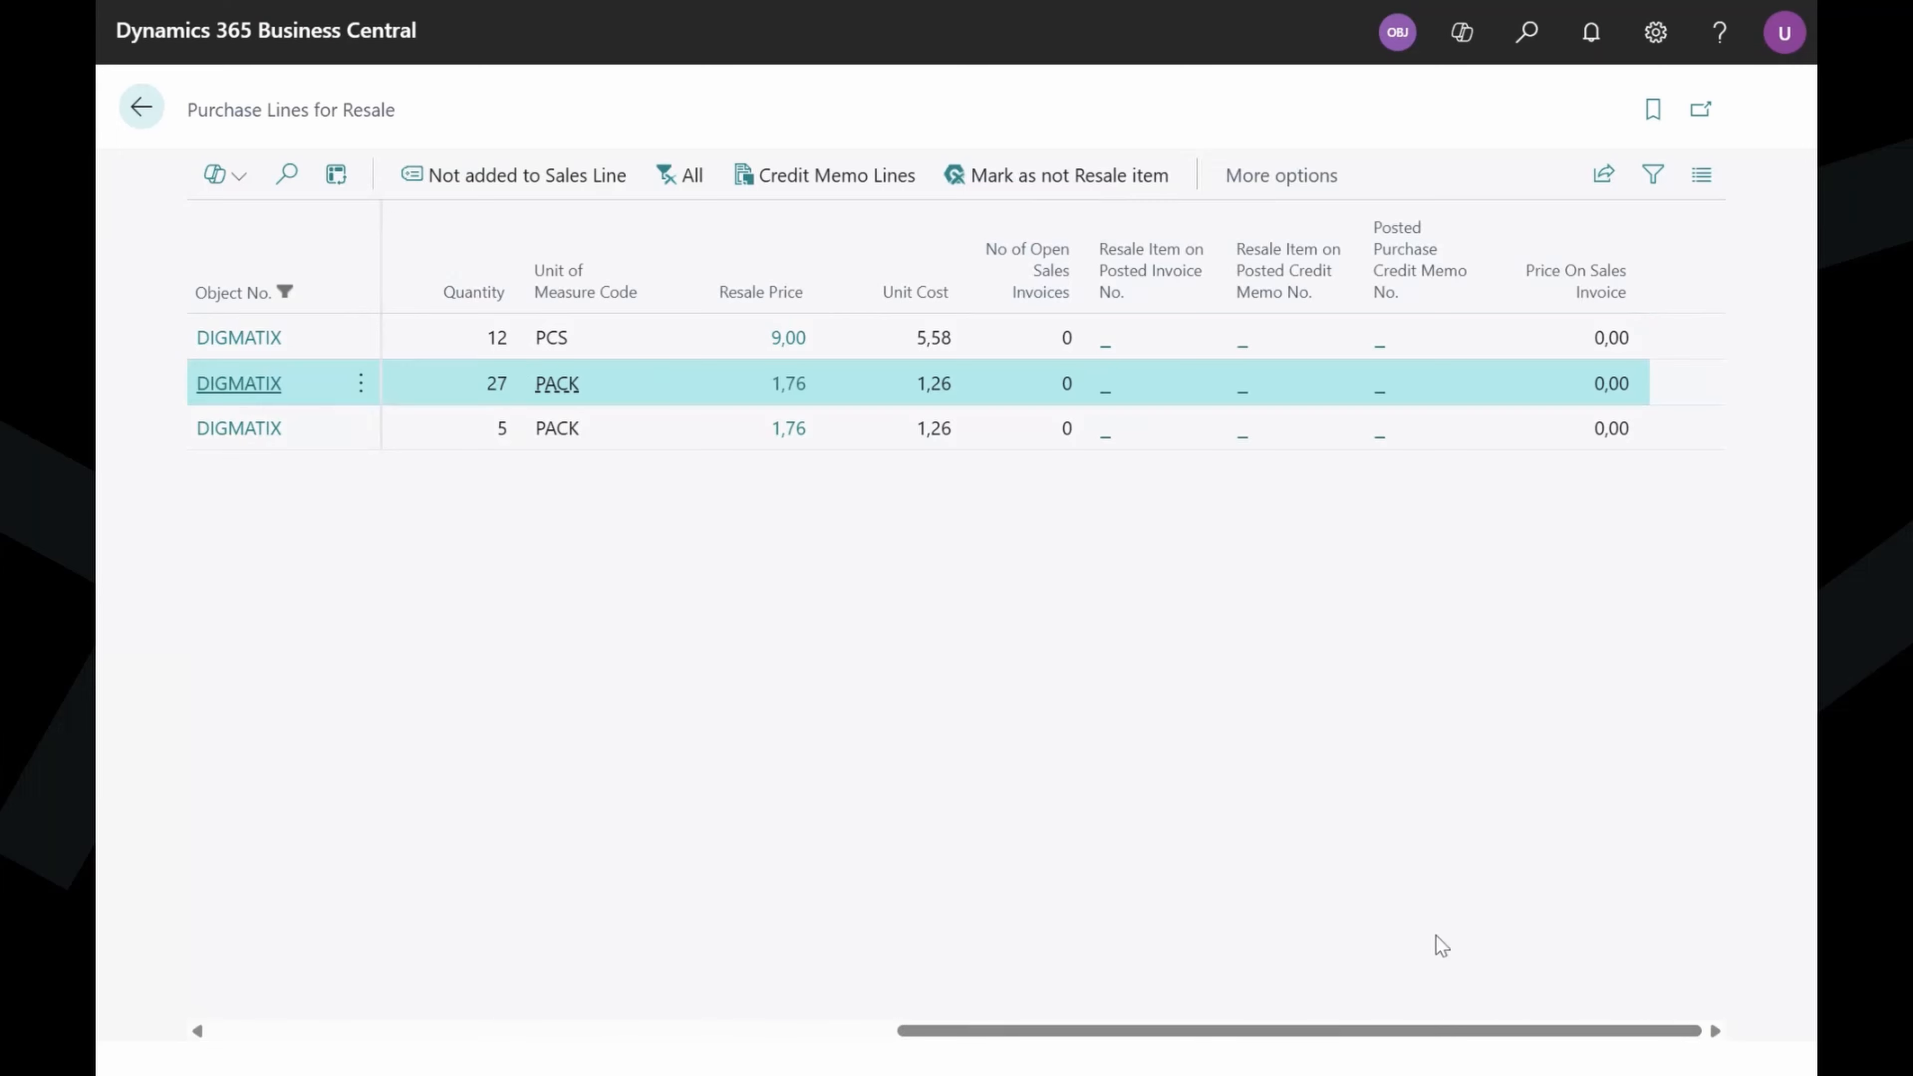
left_click_drag(1431, 1030, 102, 372)
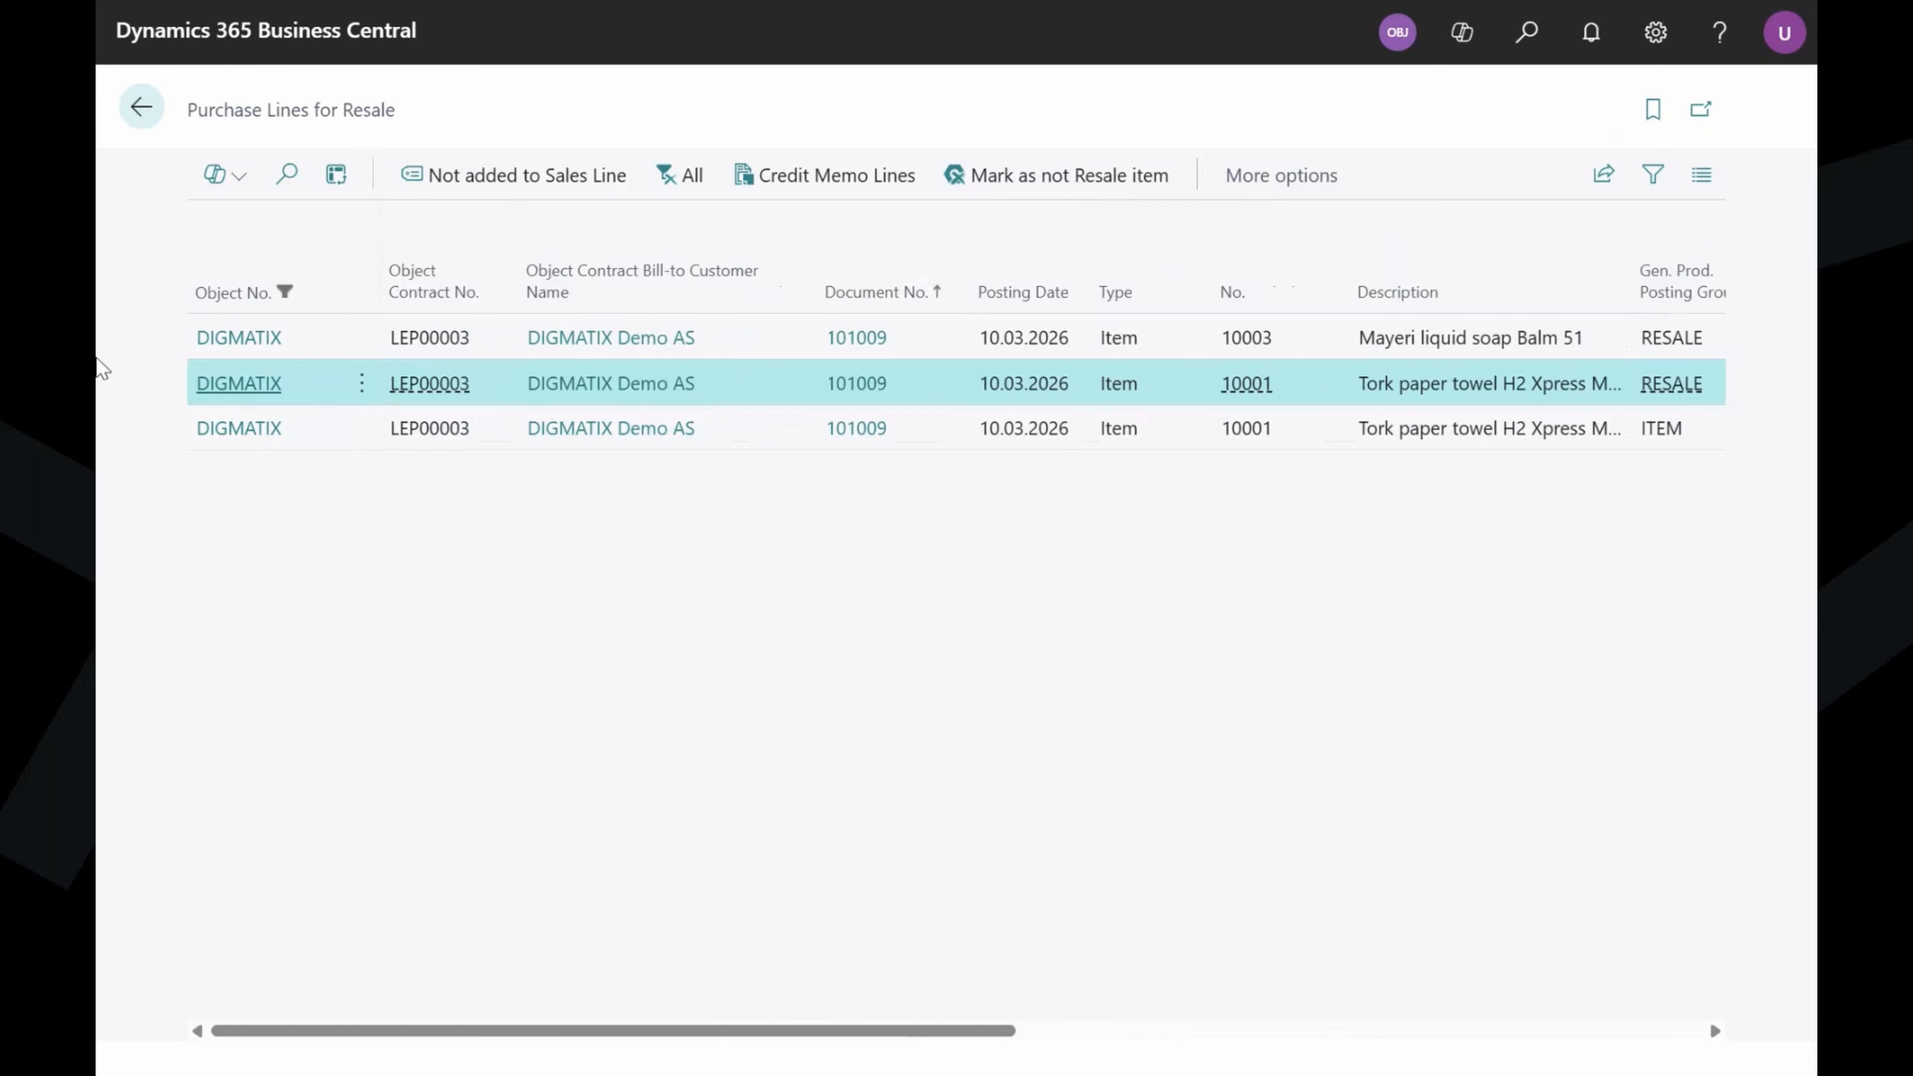
Go back through the object card and Objects list to the home page and show Object Management links.
left_click(226, 429)
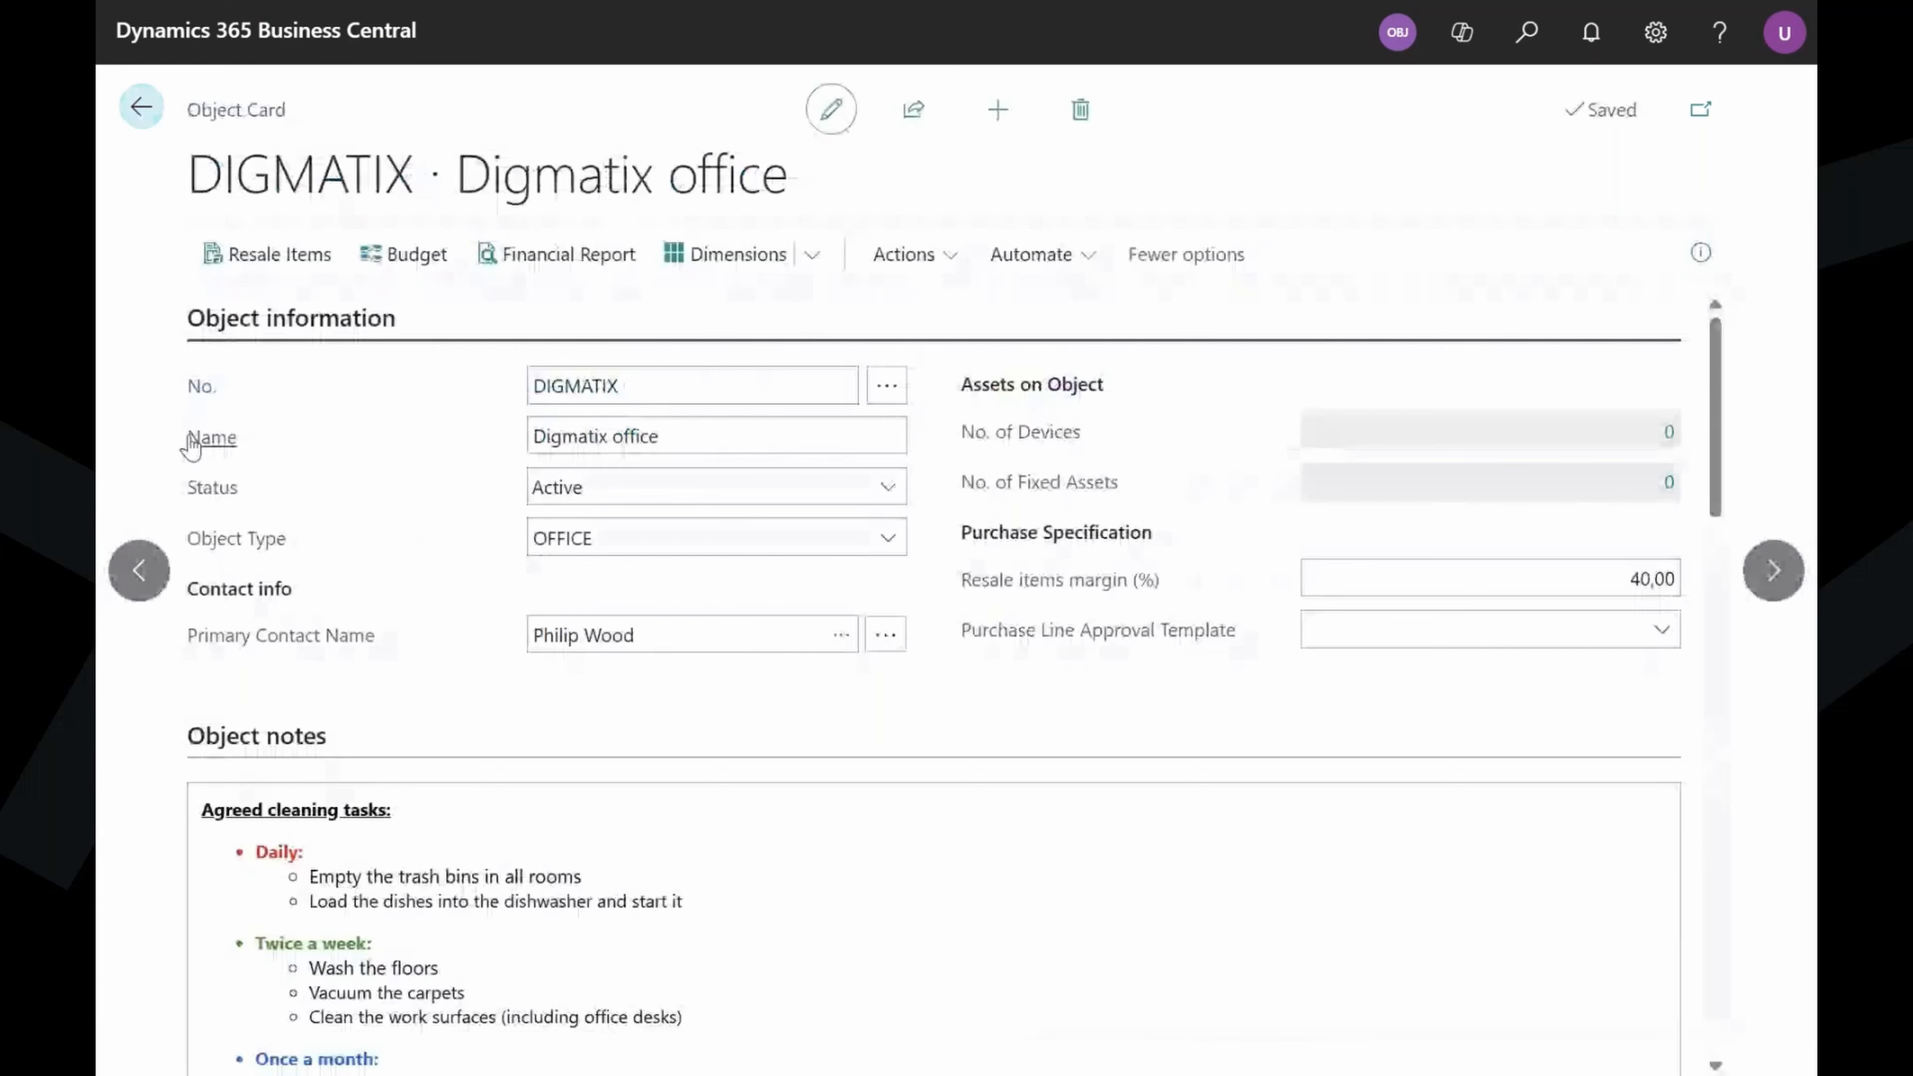
left_click(142, 112)
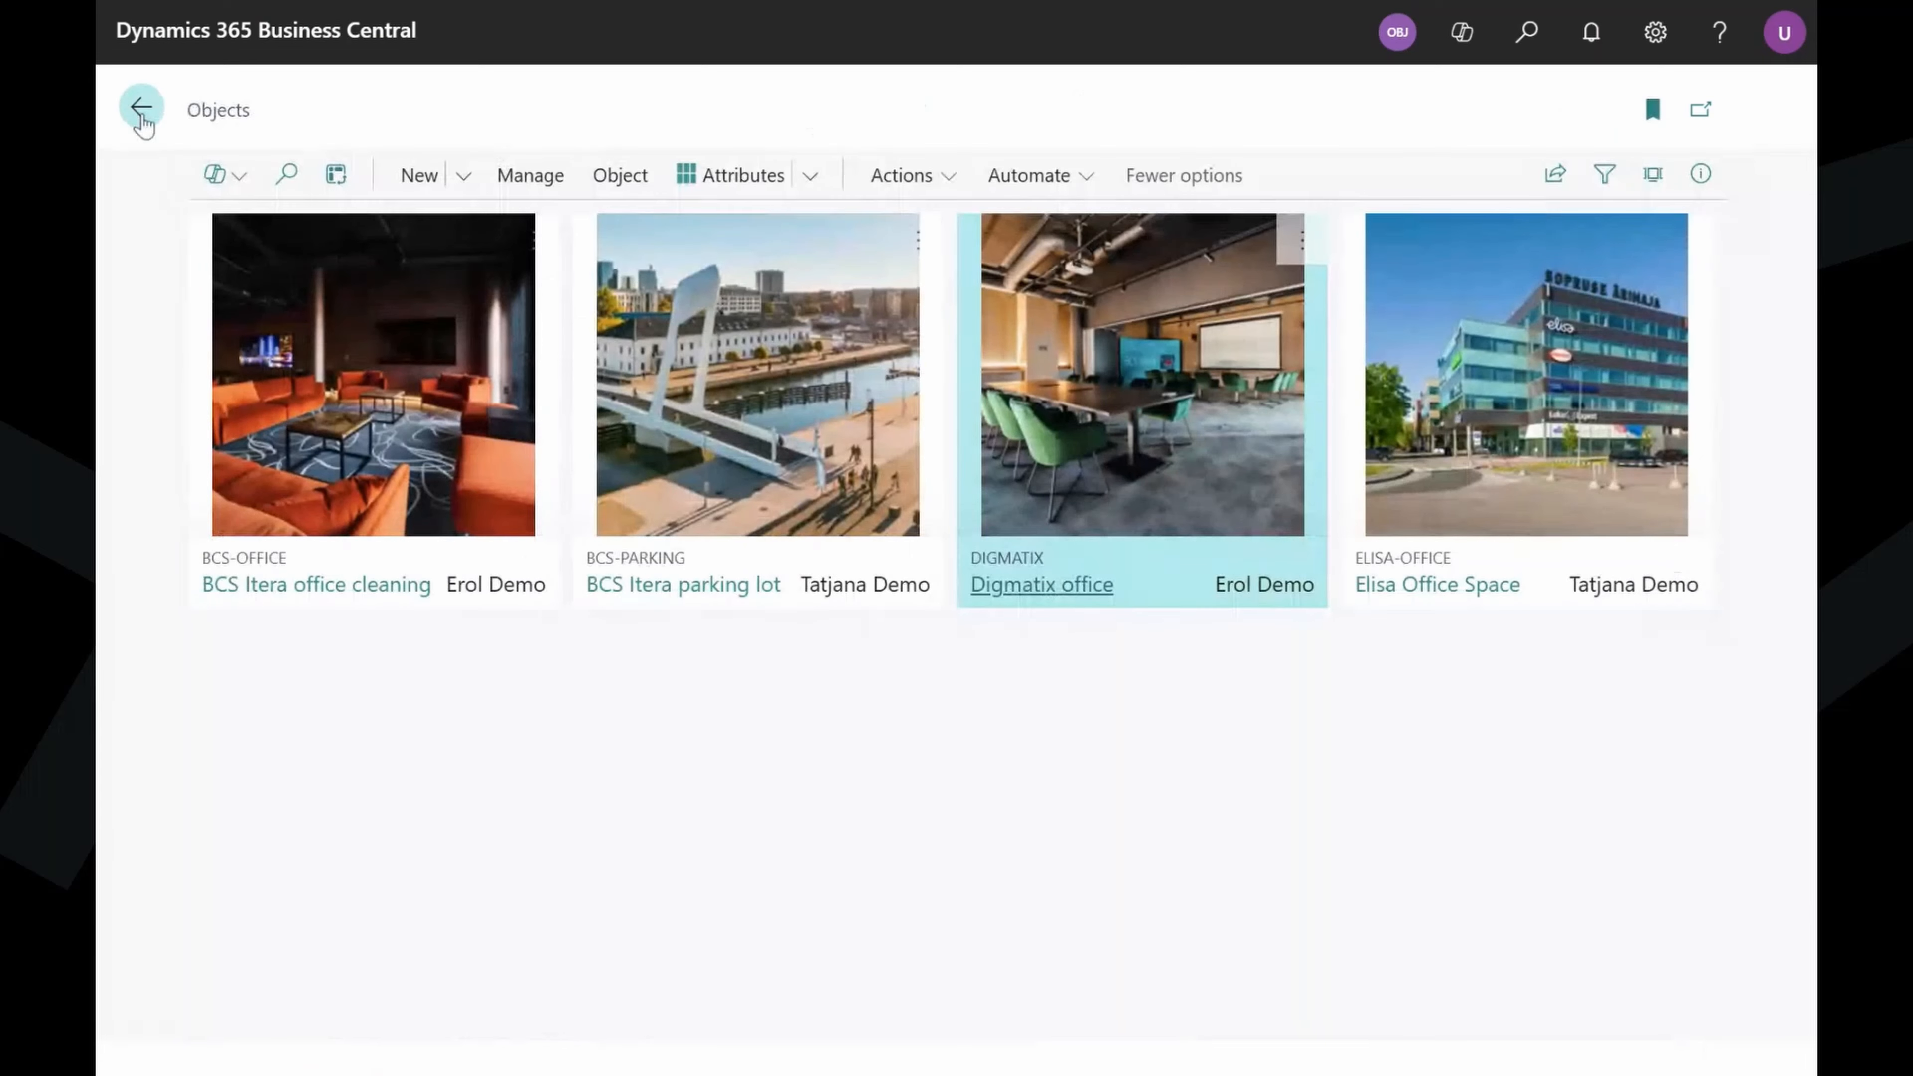
left_click(142, 112)
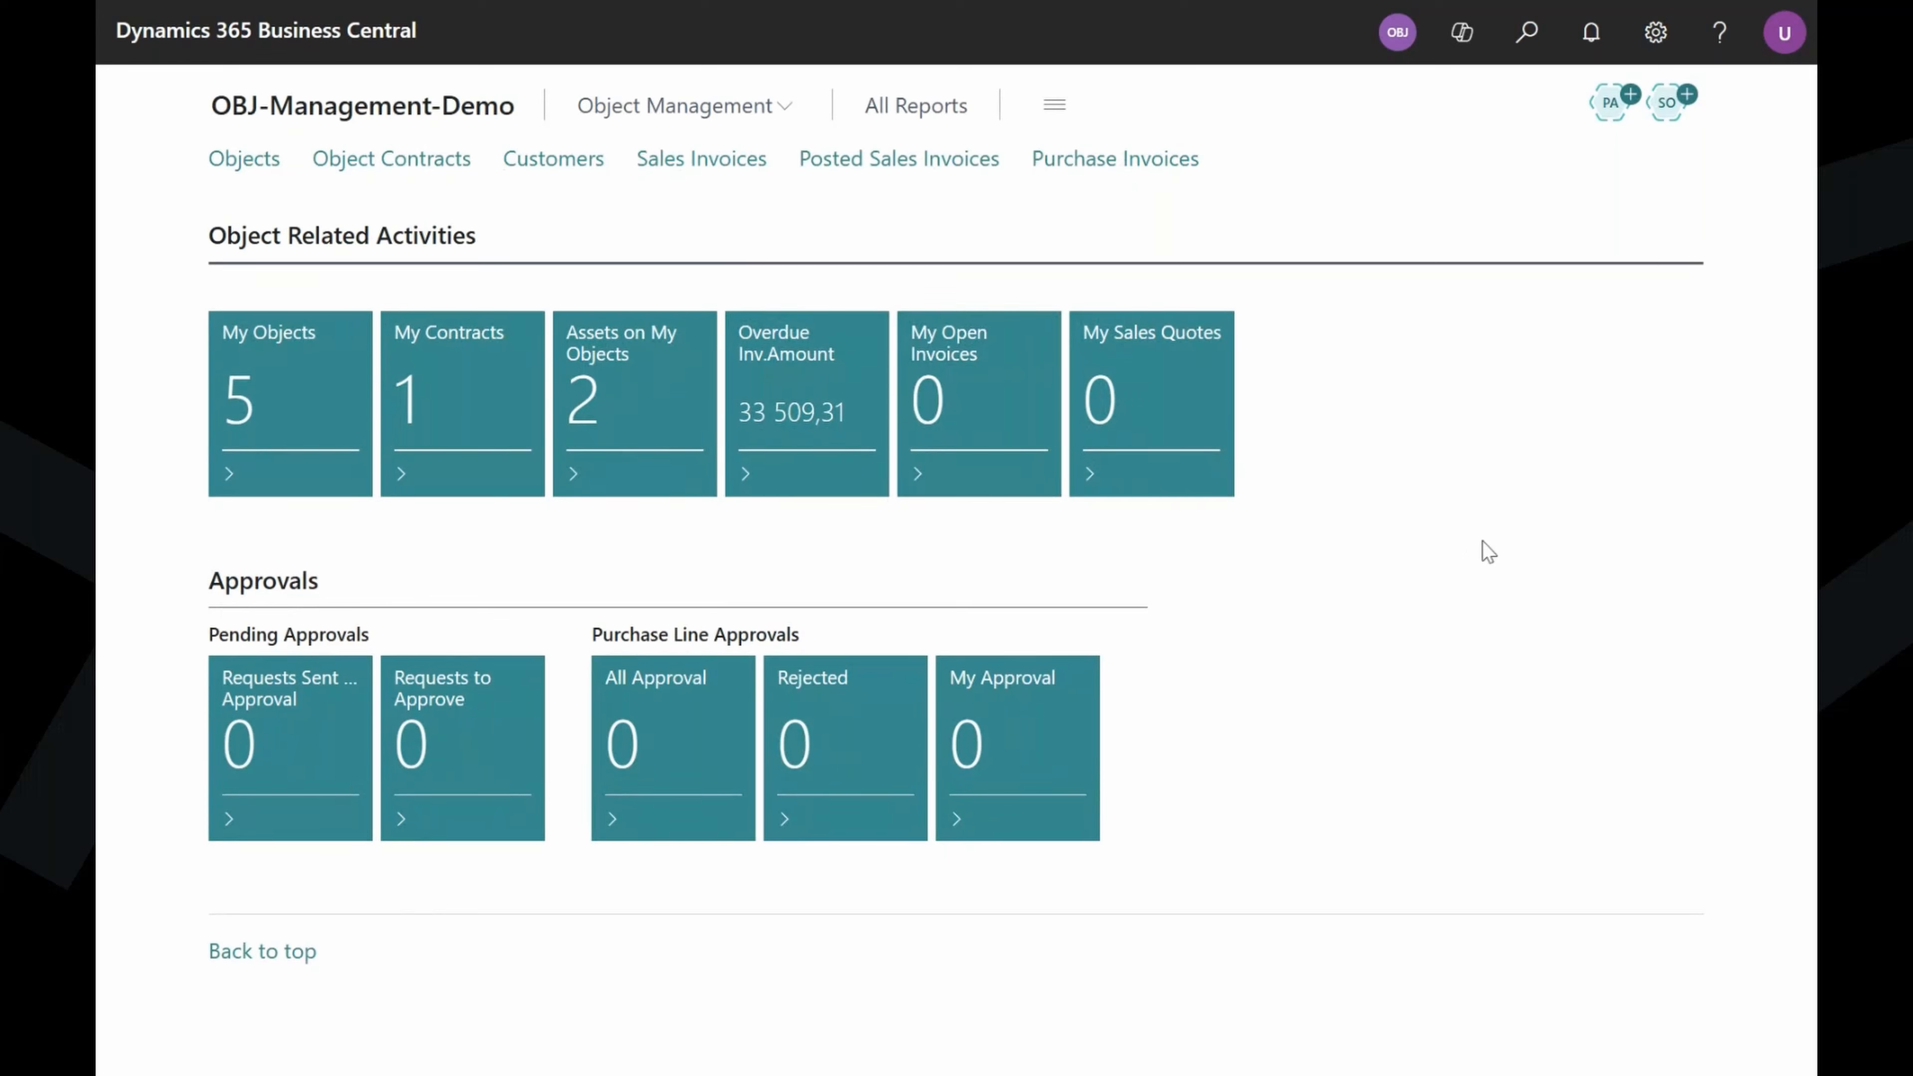
left_click(671, 108)
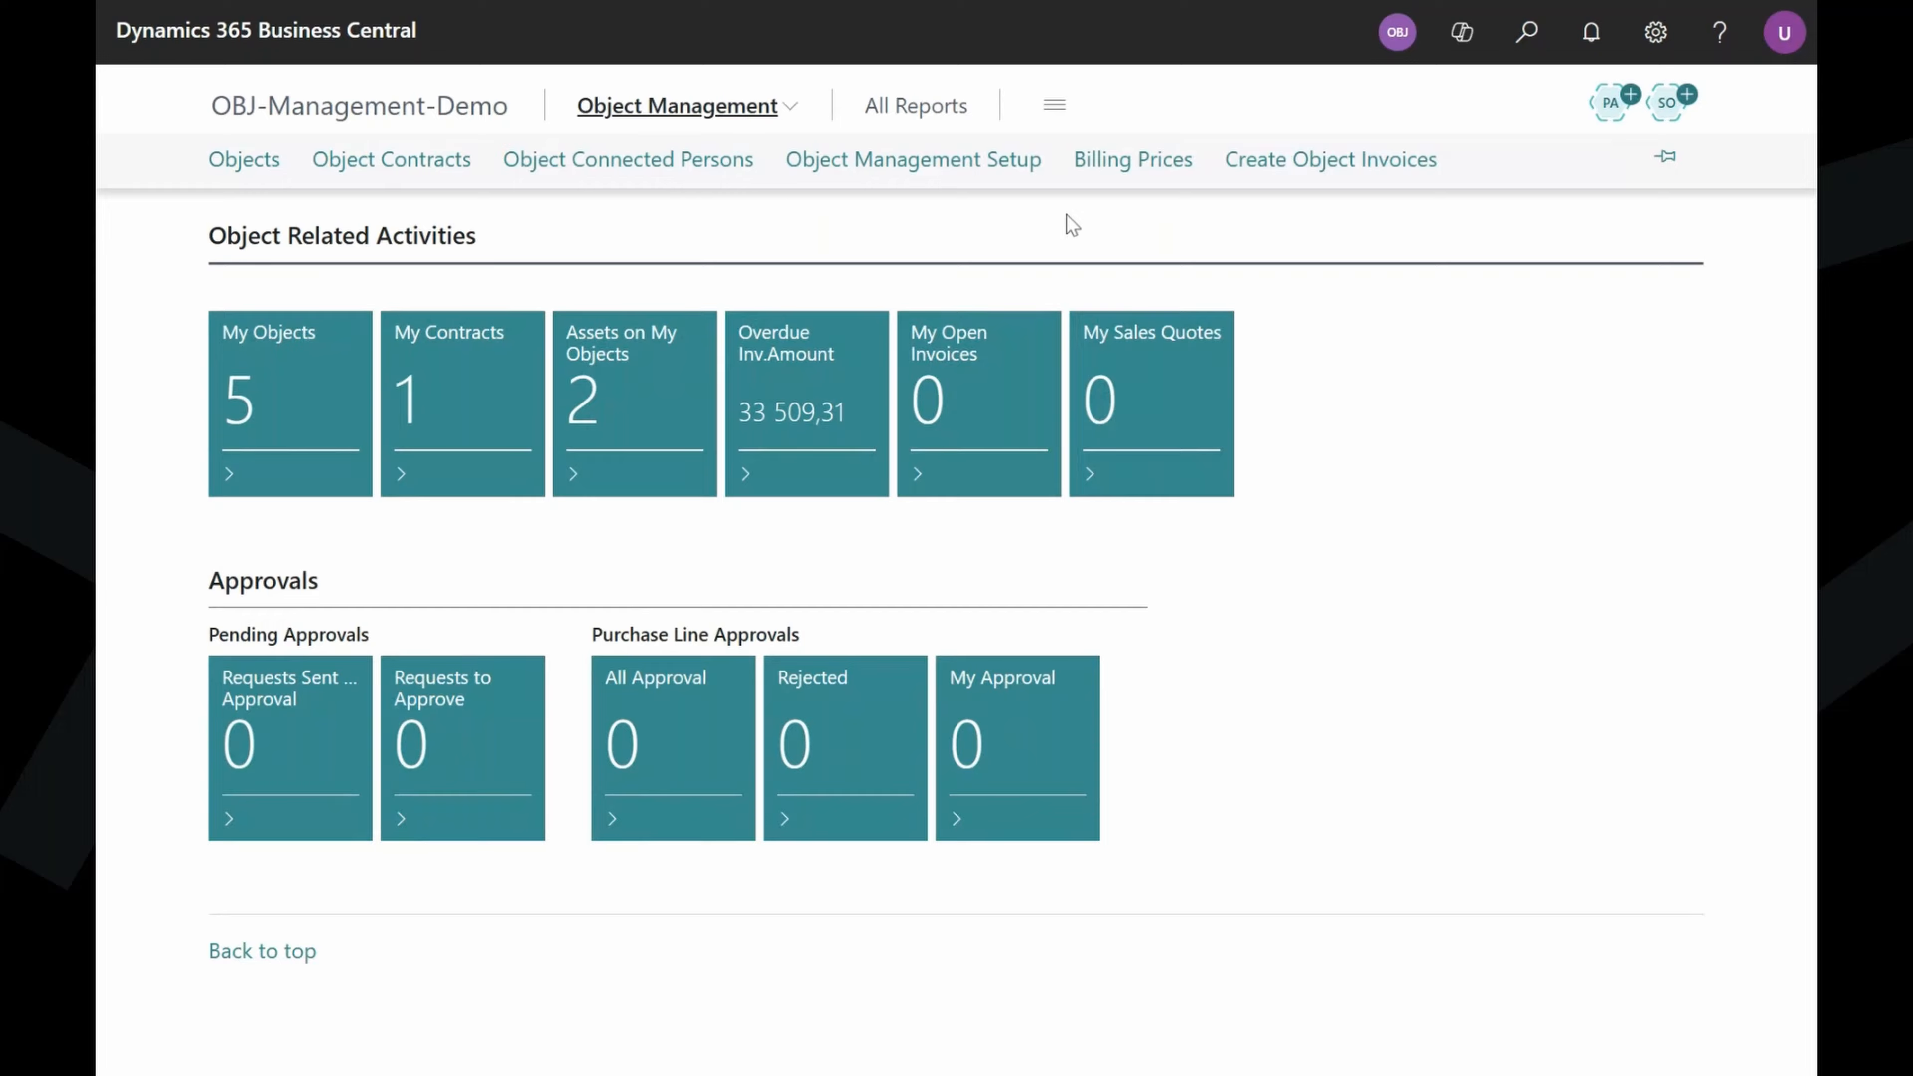
Start Create Object Invoices with the posting date set to 31.03.2026.
left_click(1275, 173)
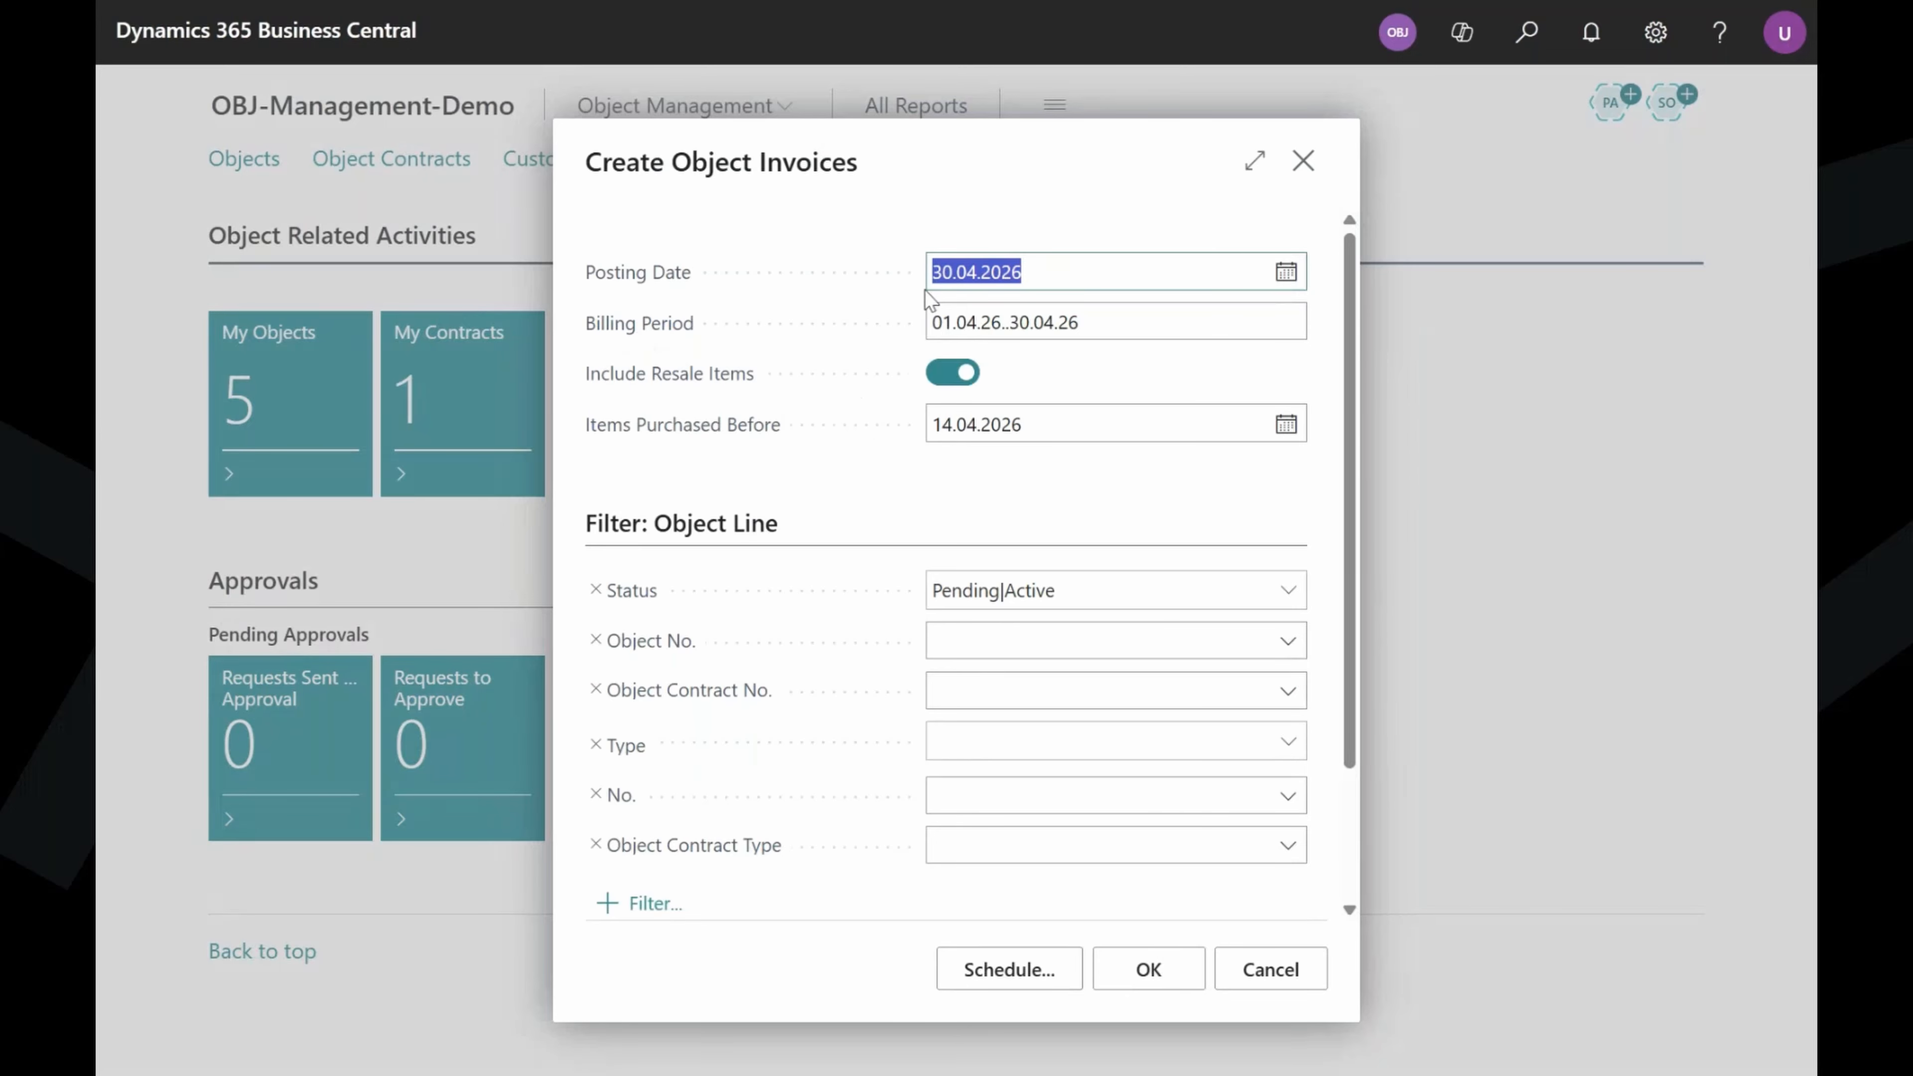
left_click(955, 272)
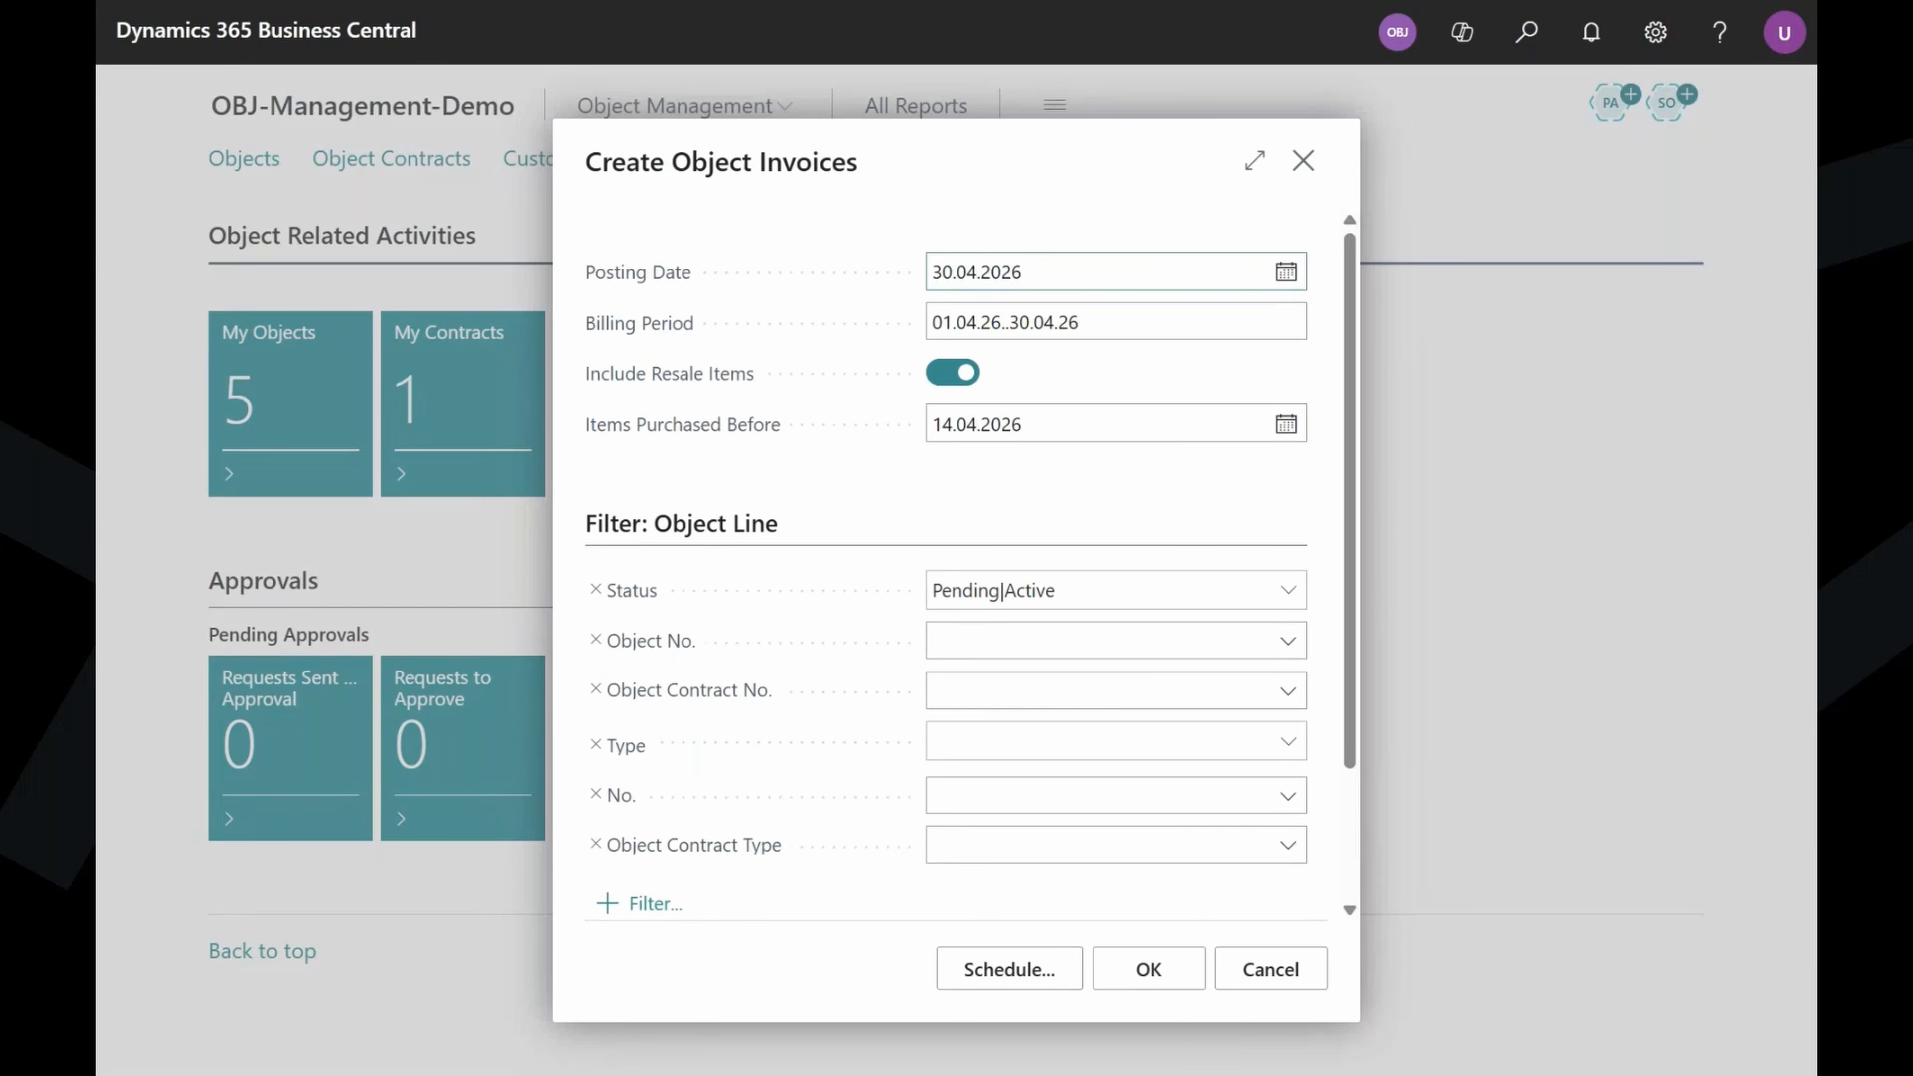
key("shift+End")
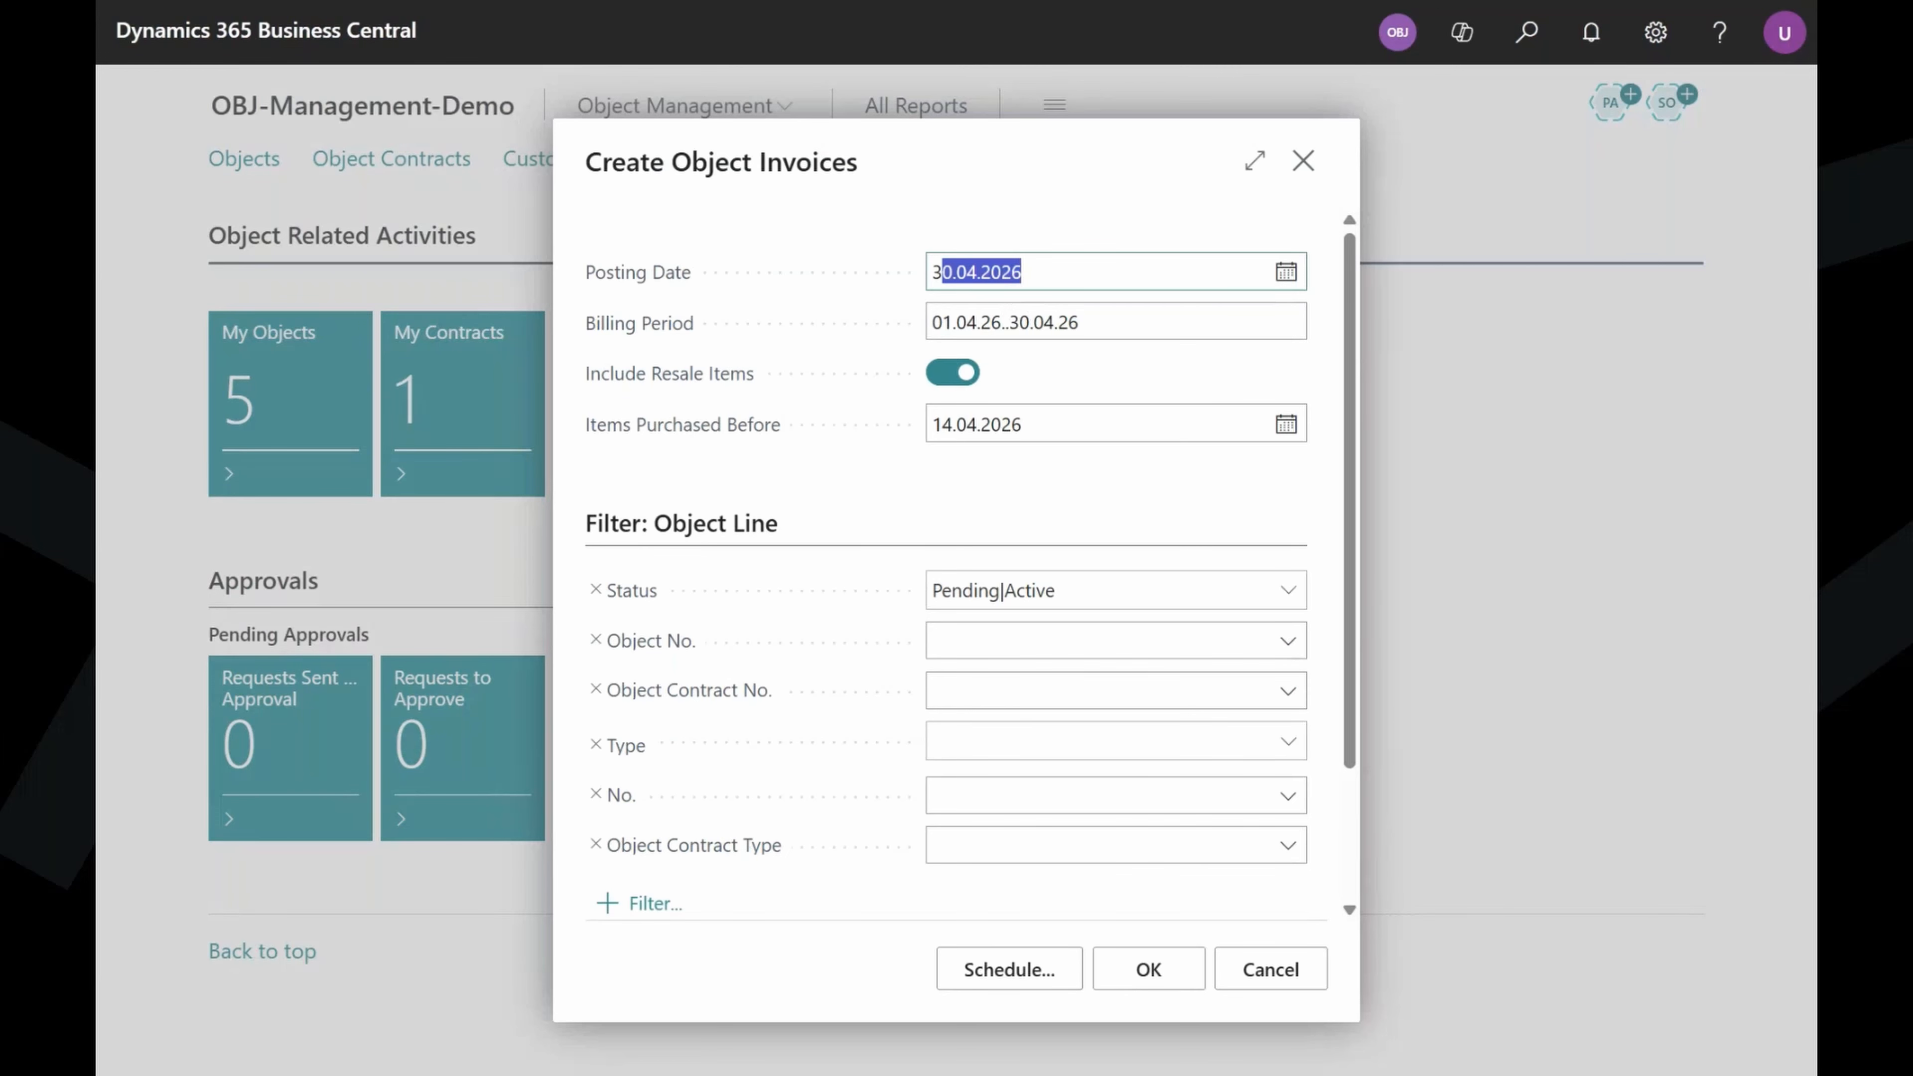
type("1")
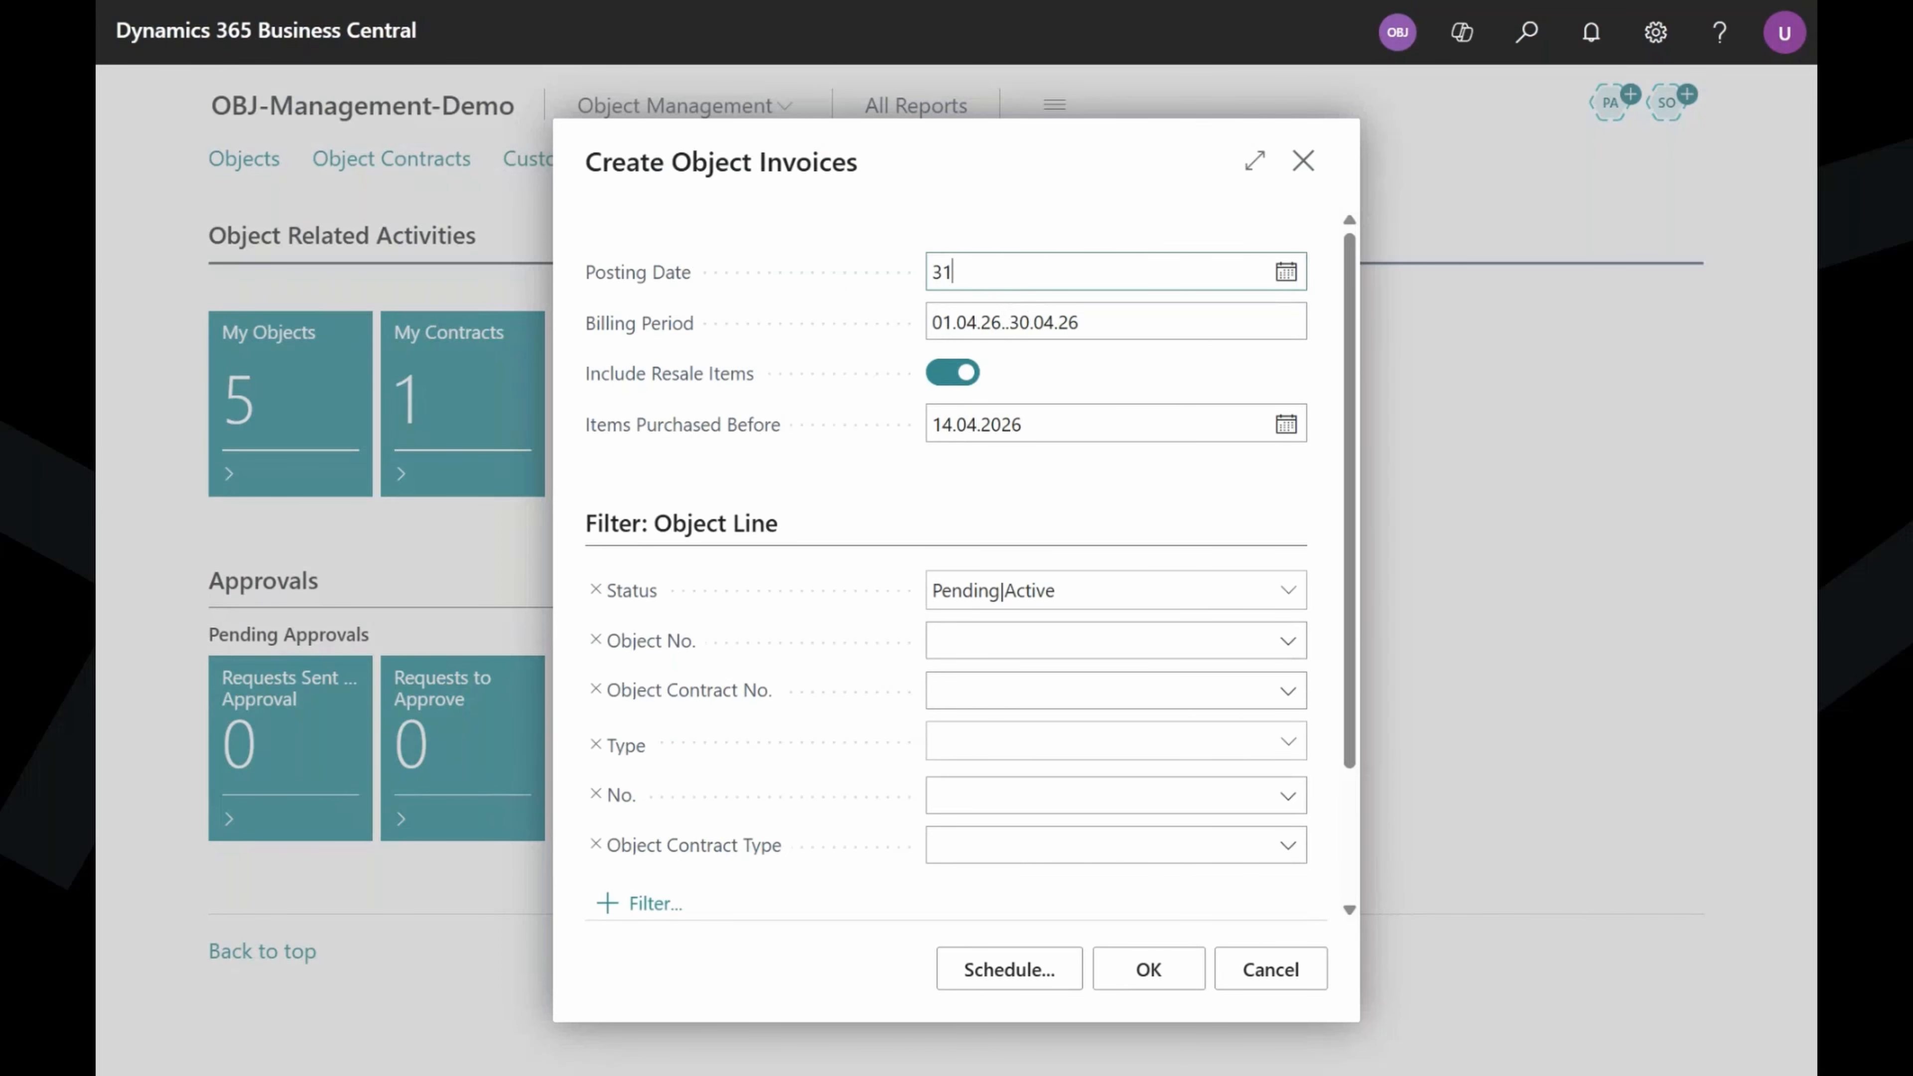
type(".03")
key("Tab")
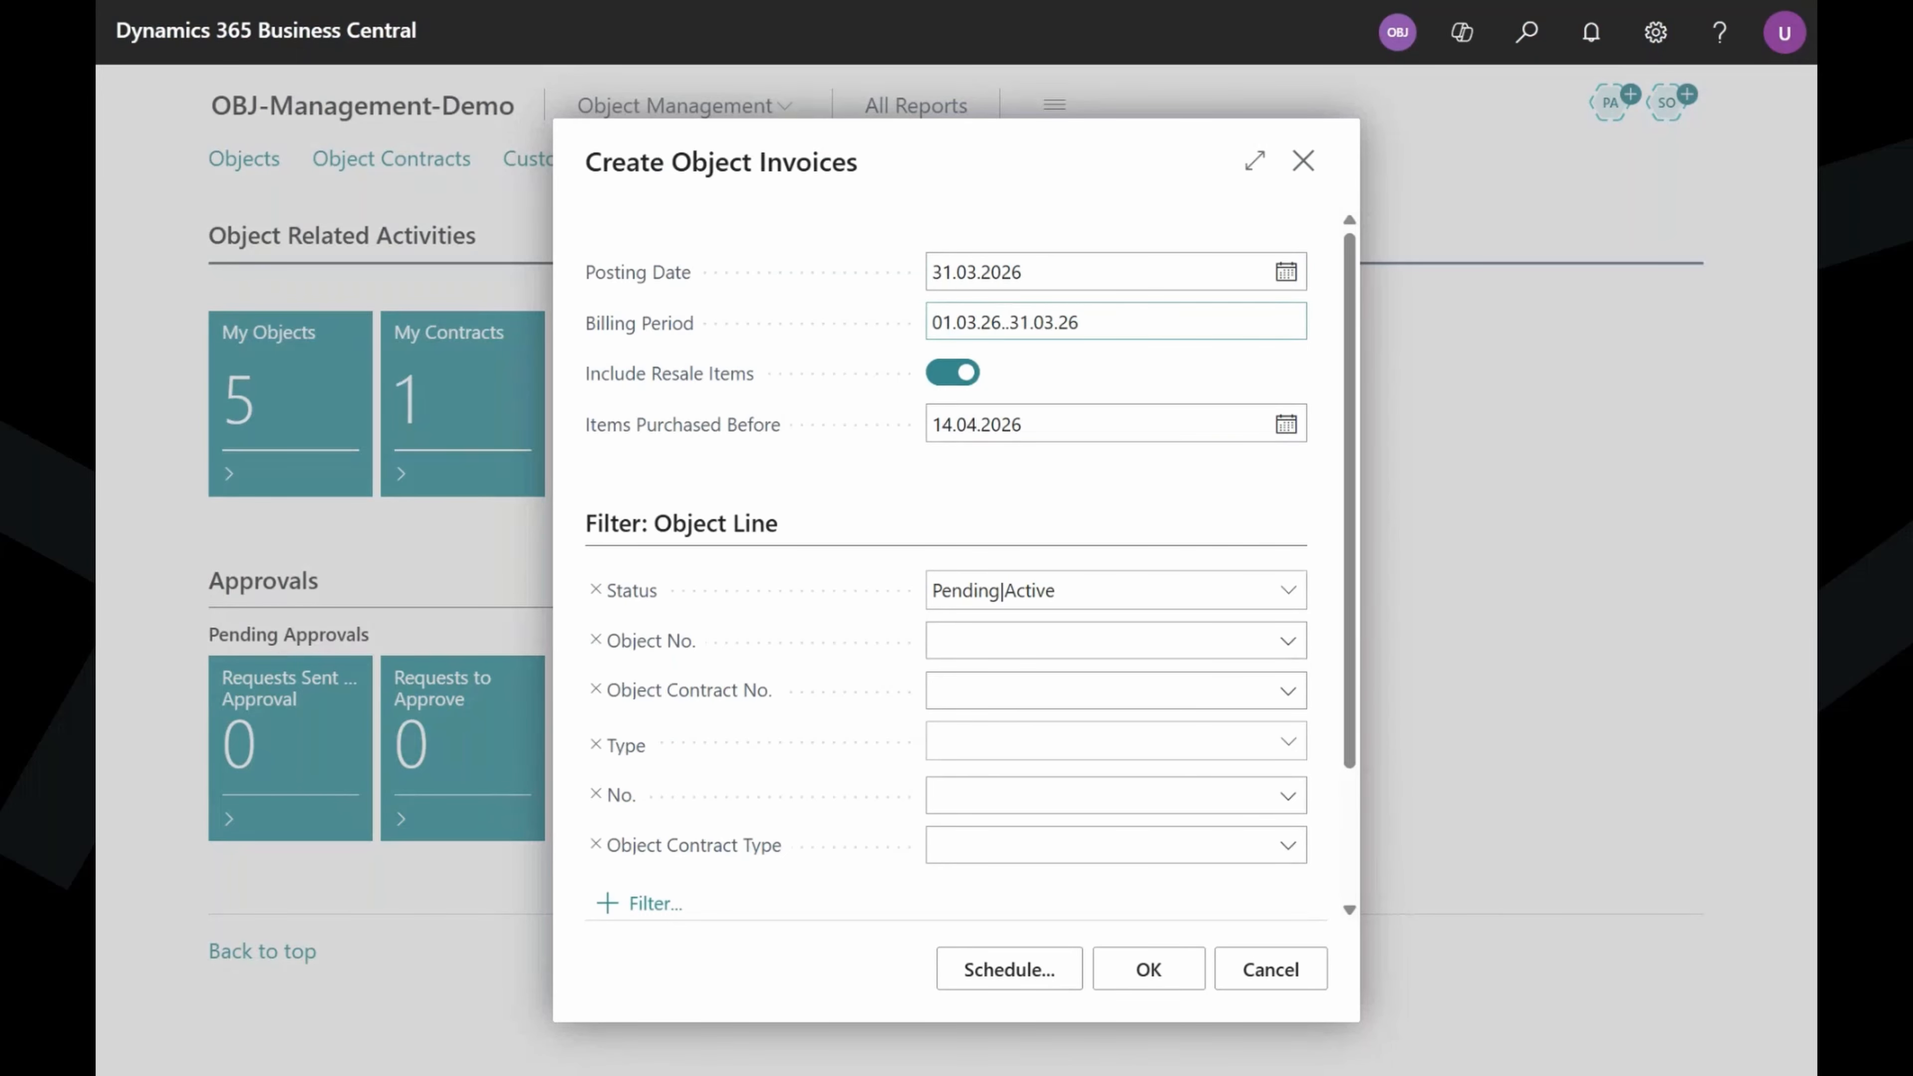
Correct the posting date to 30.04.2026, giving billing period 01.04.26..30.04.26.
left_click(1019, 272)
key("ctrl+a")
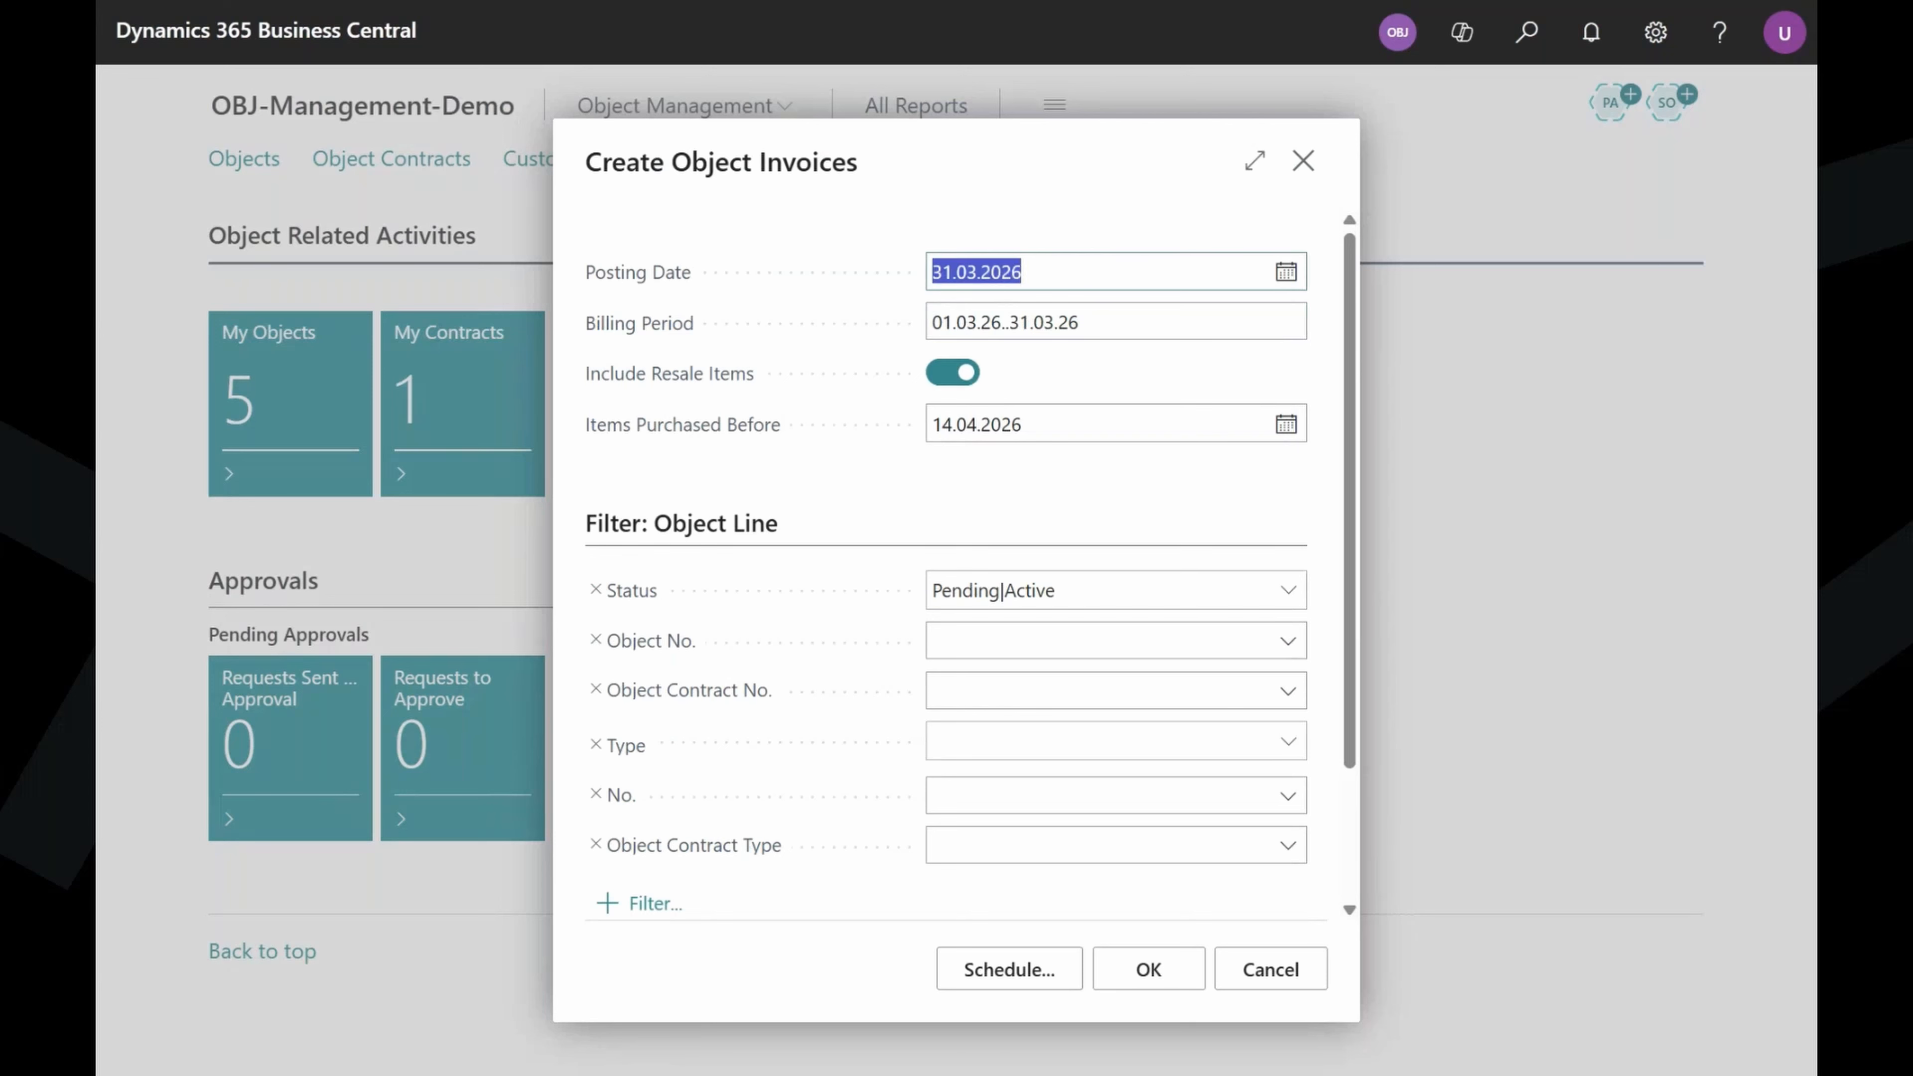
type("3004")
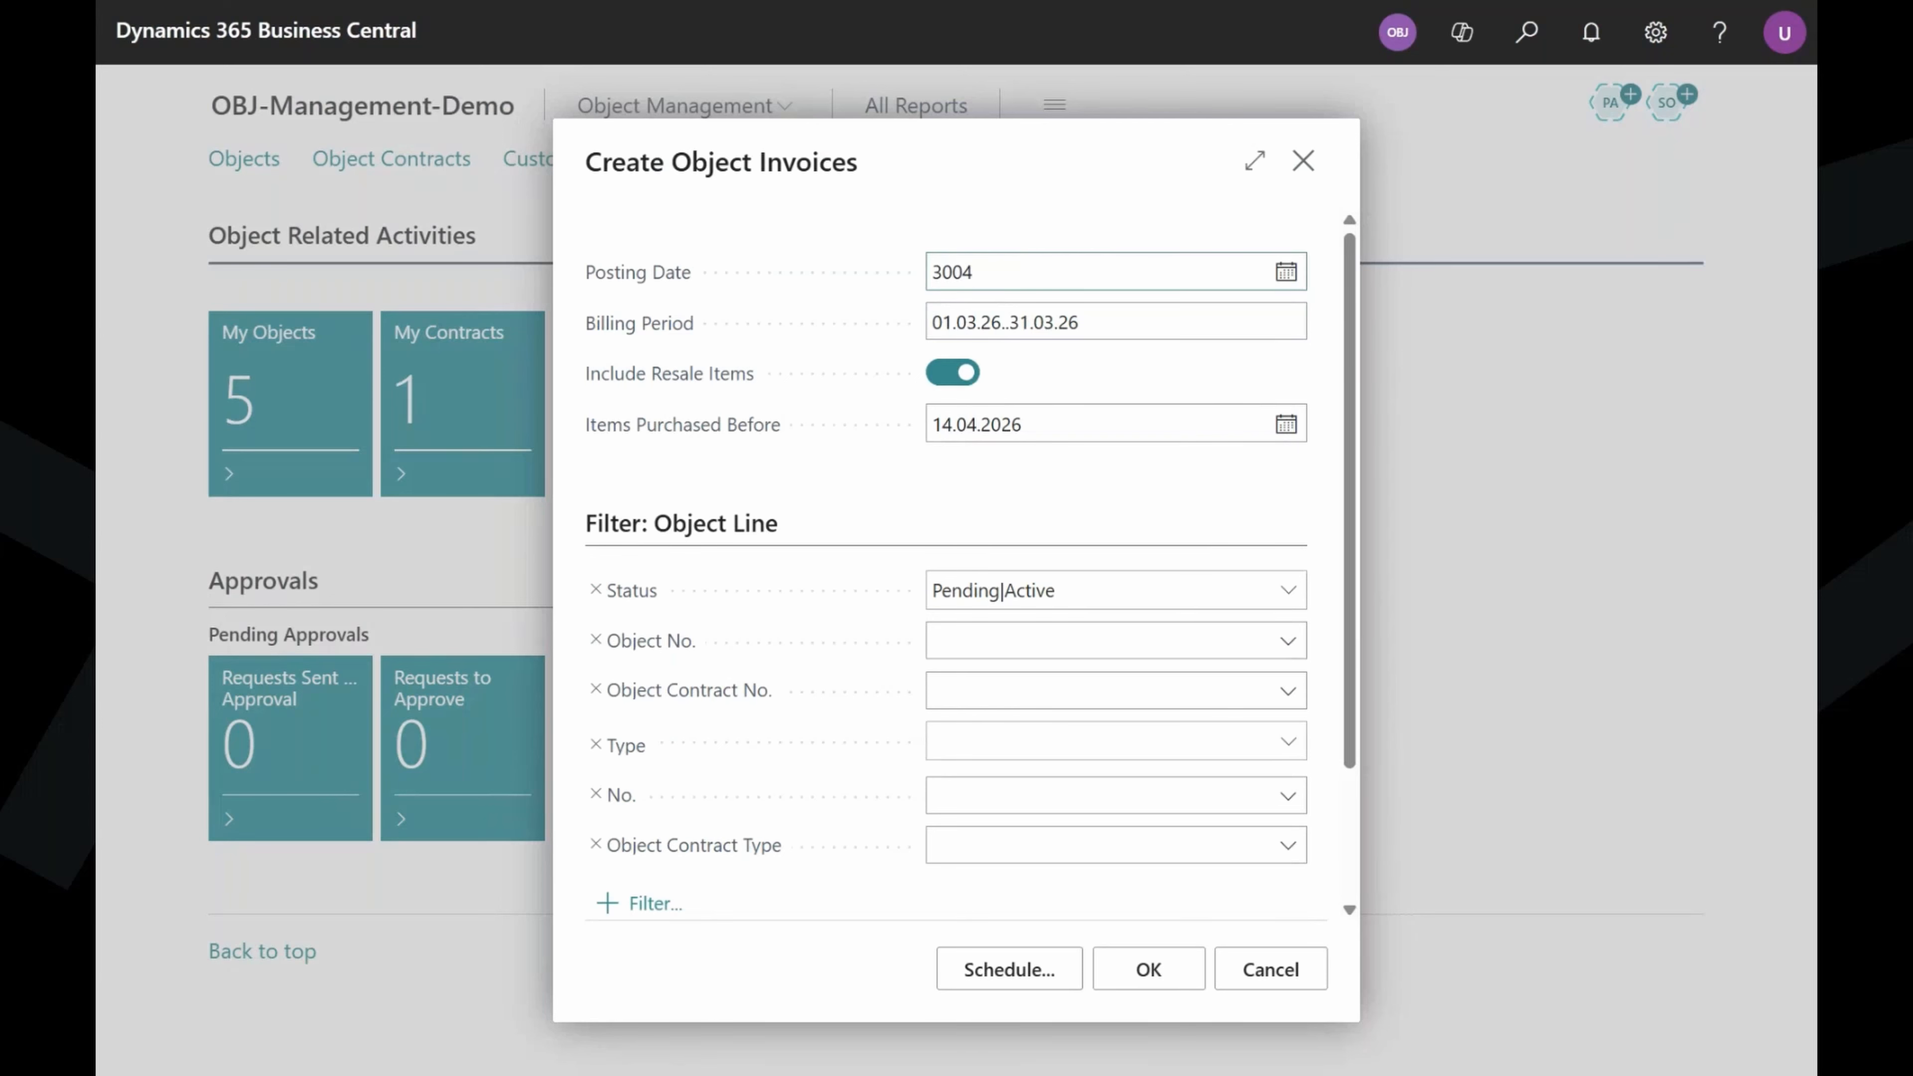
left_click(973, 488)
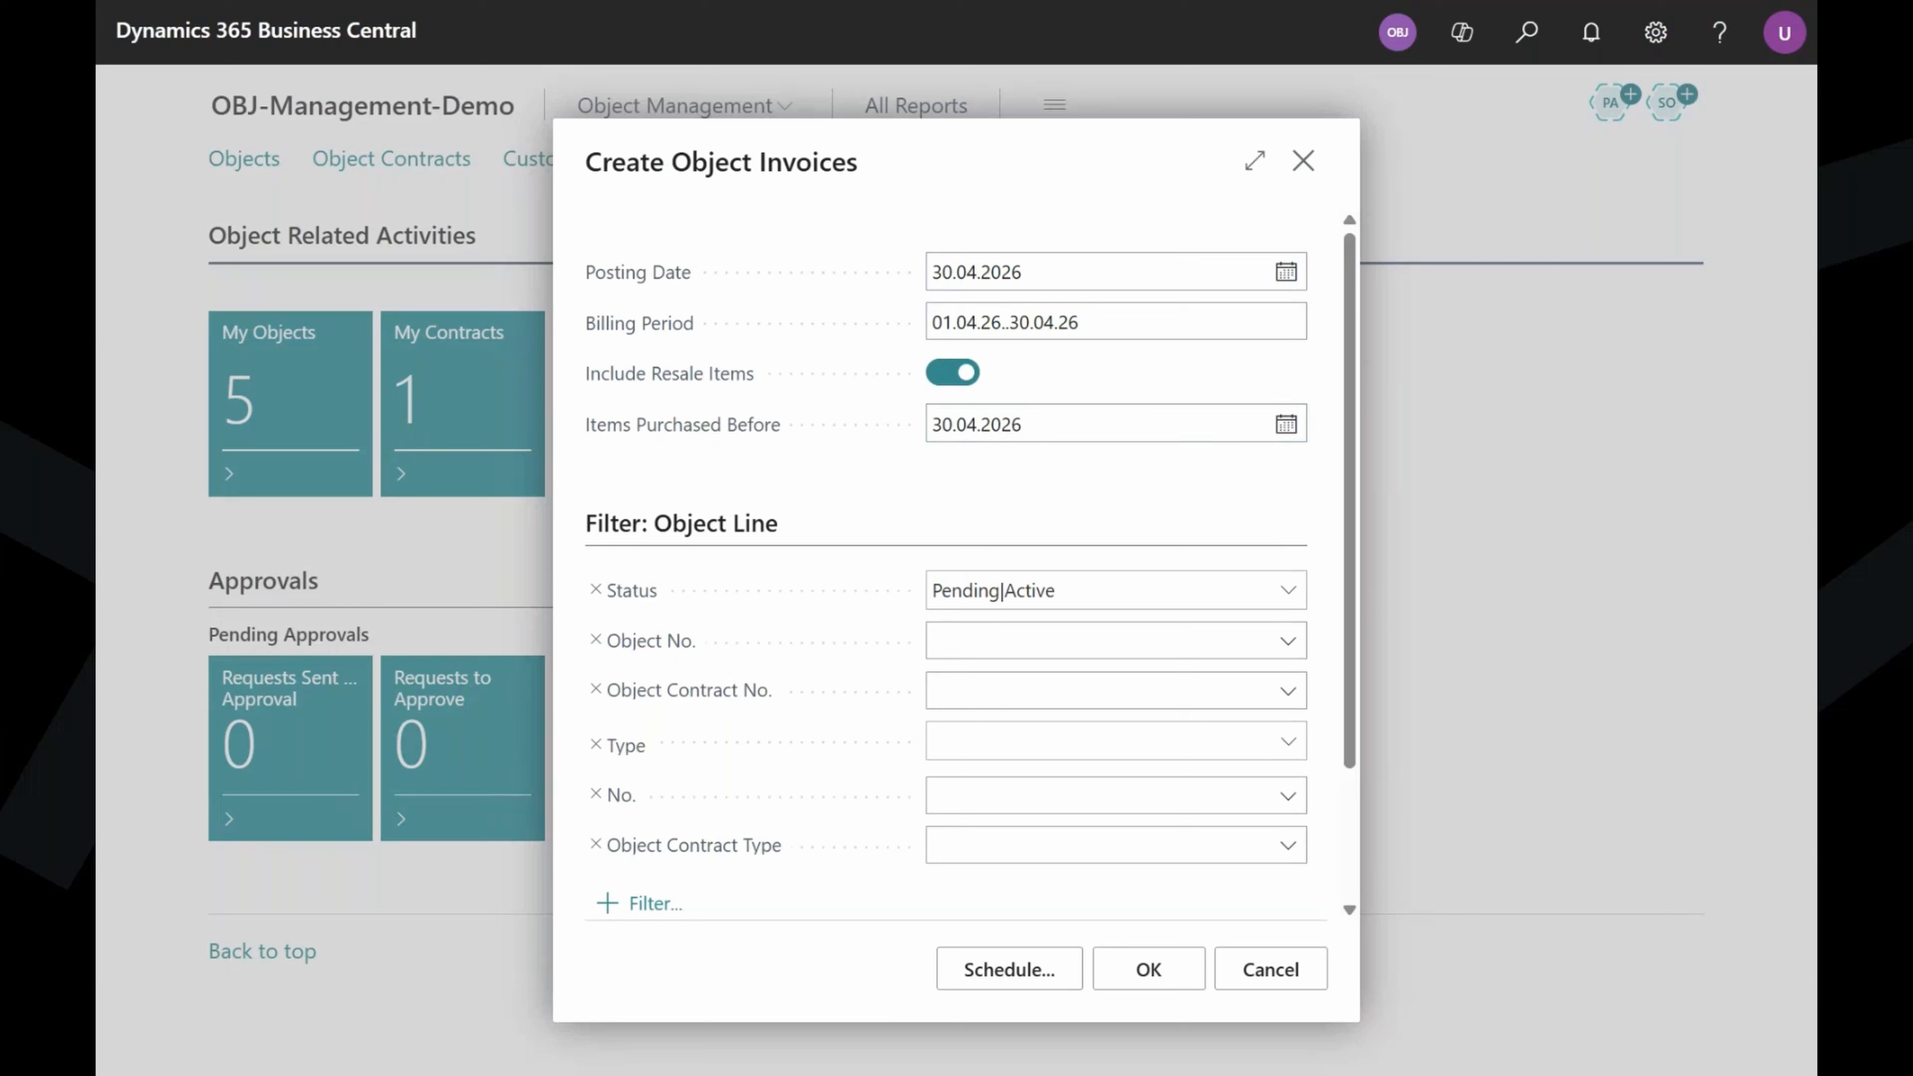
Set Items Purchased Before to 14.04.2026 and create the April object invoices.
left_click(1018, 435)
type("14")
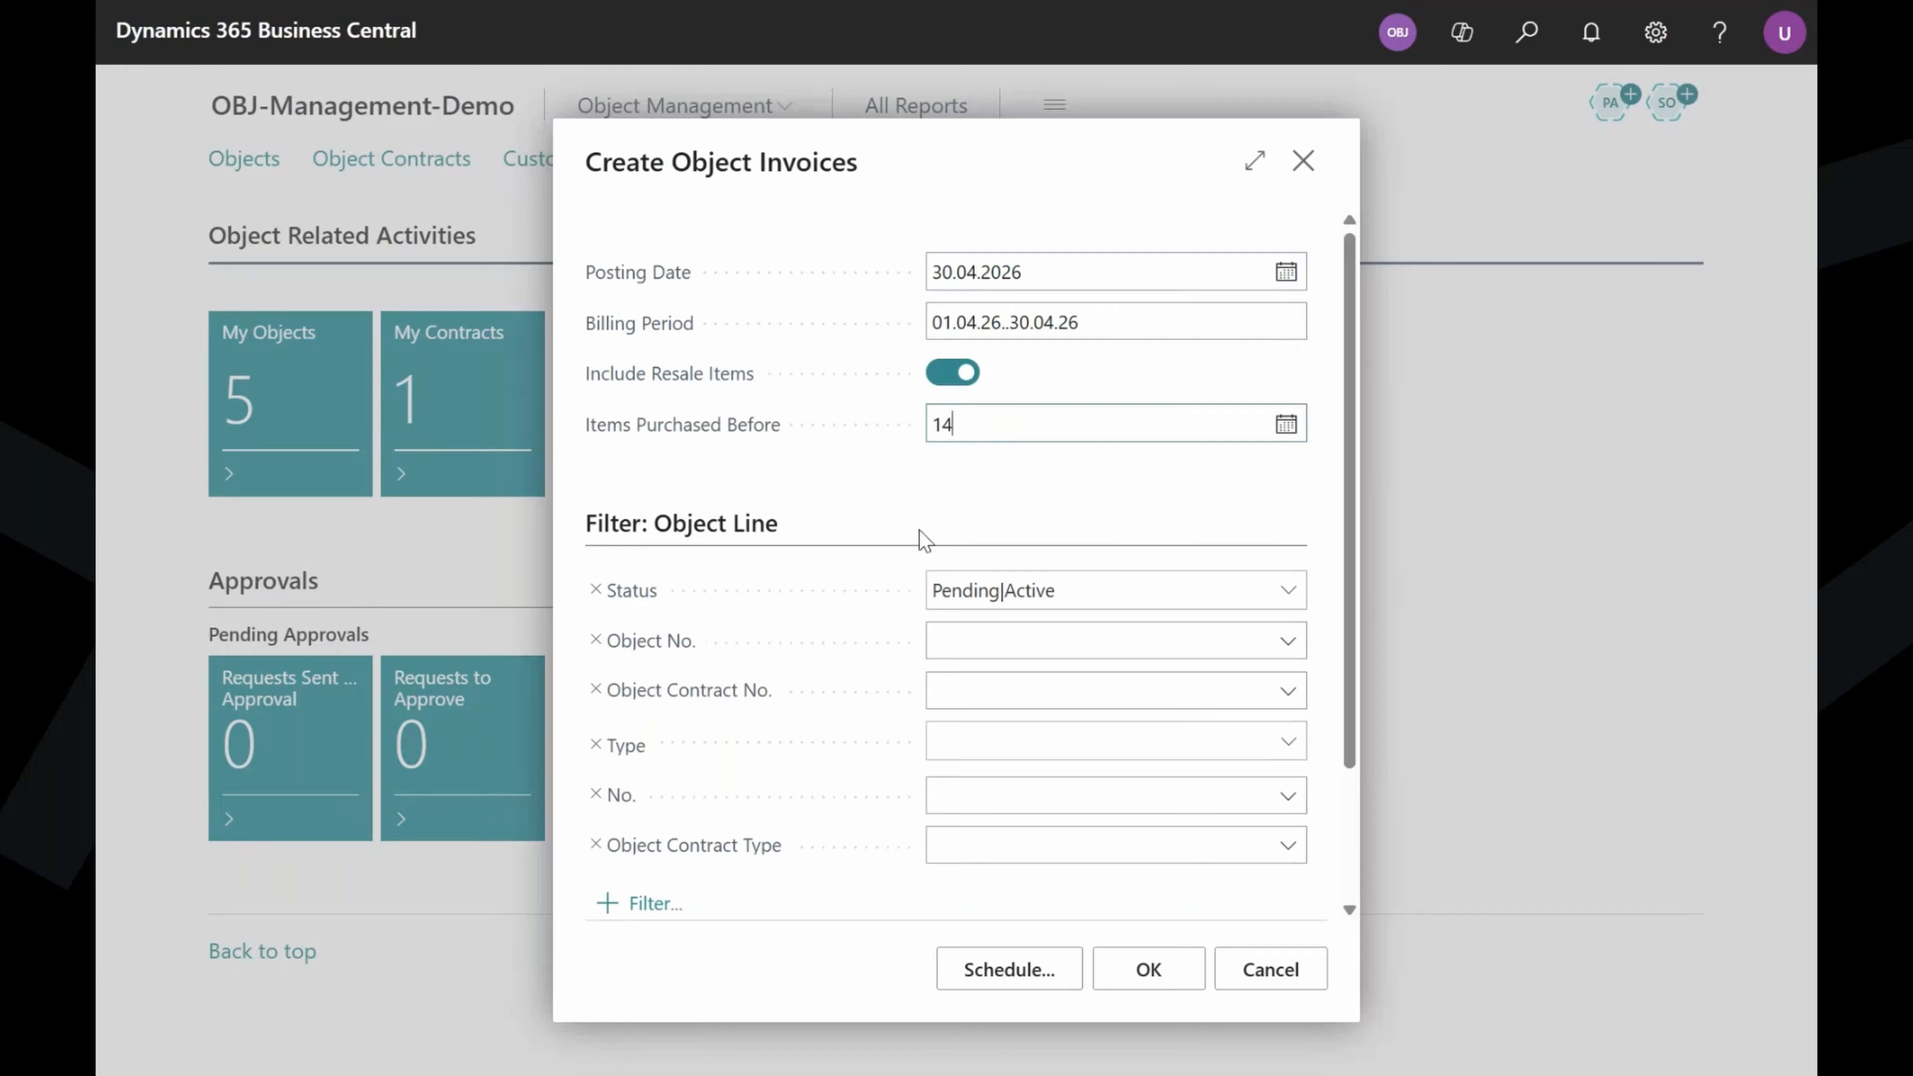
type(".04")
left_click(951, 529)
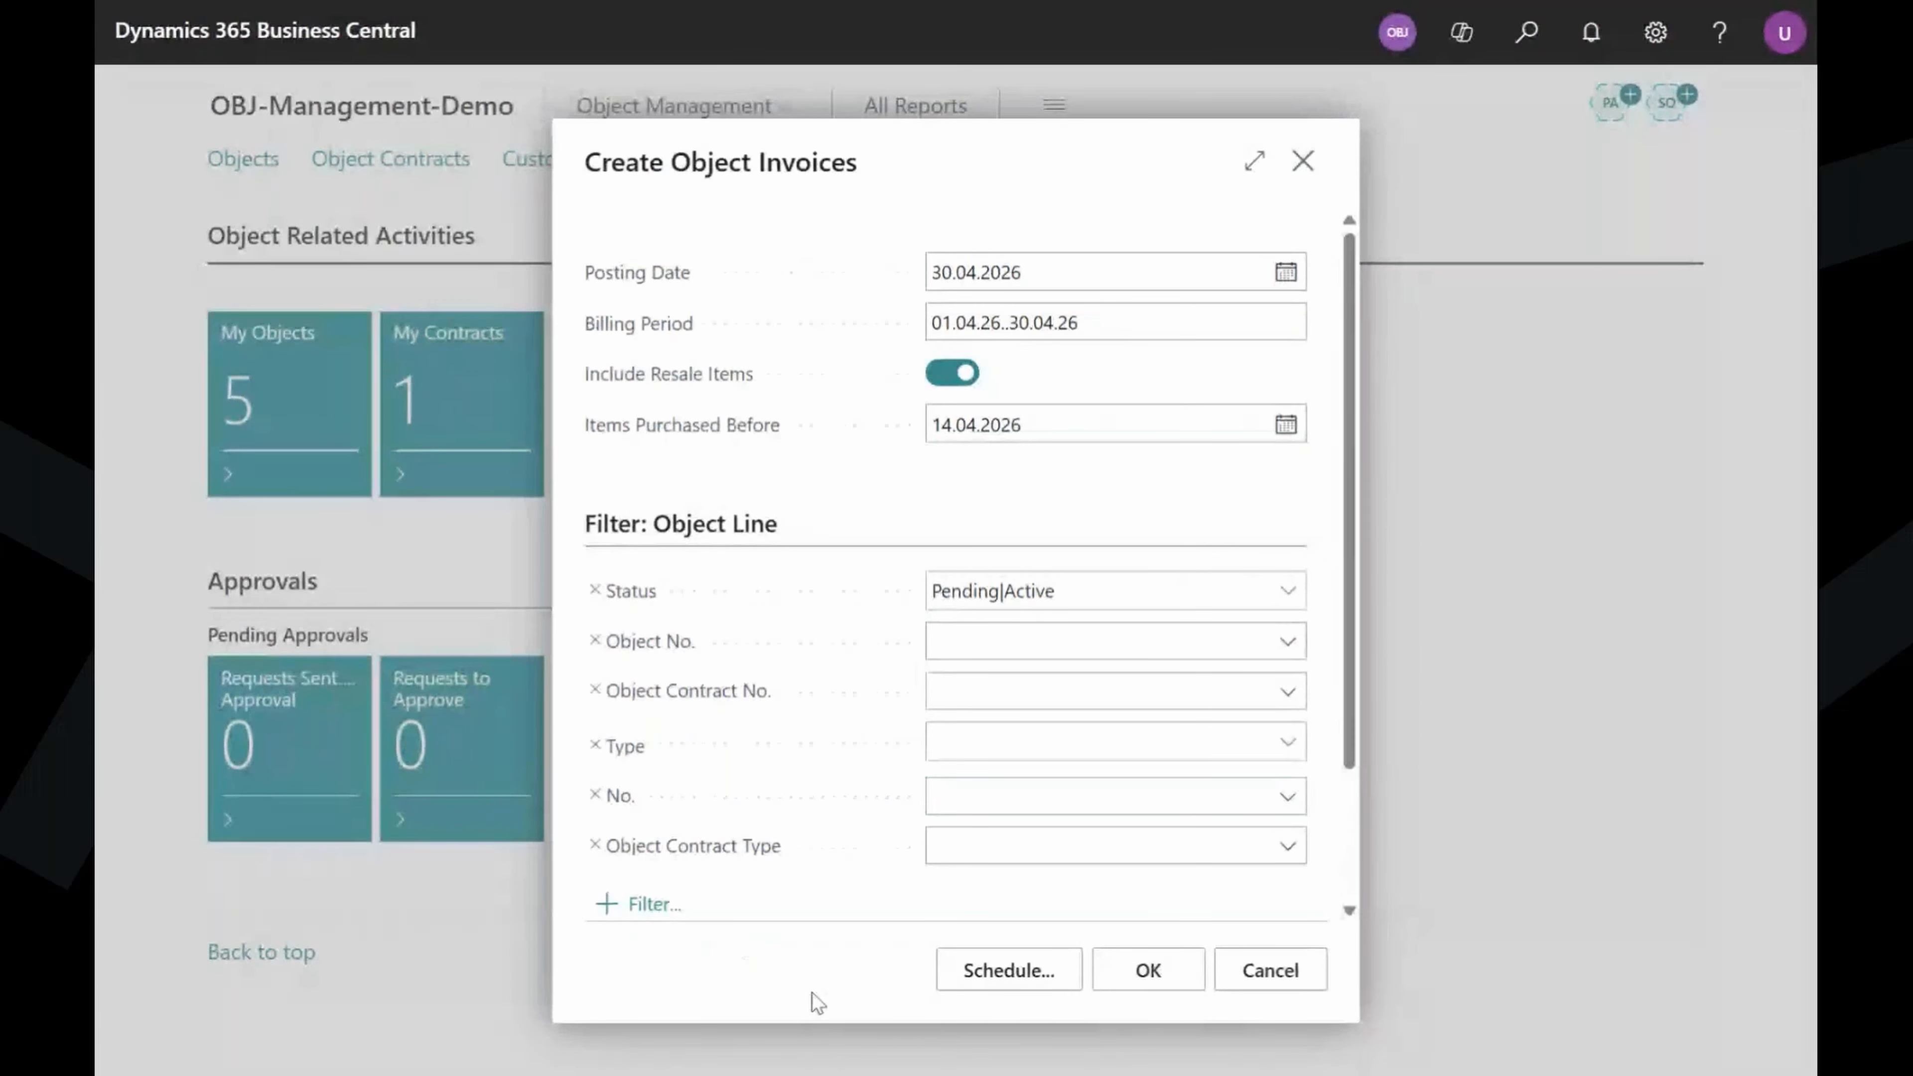
left_click(1148, 970)
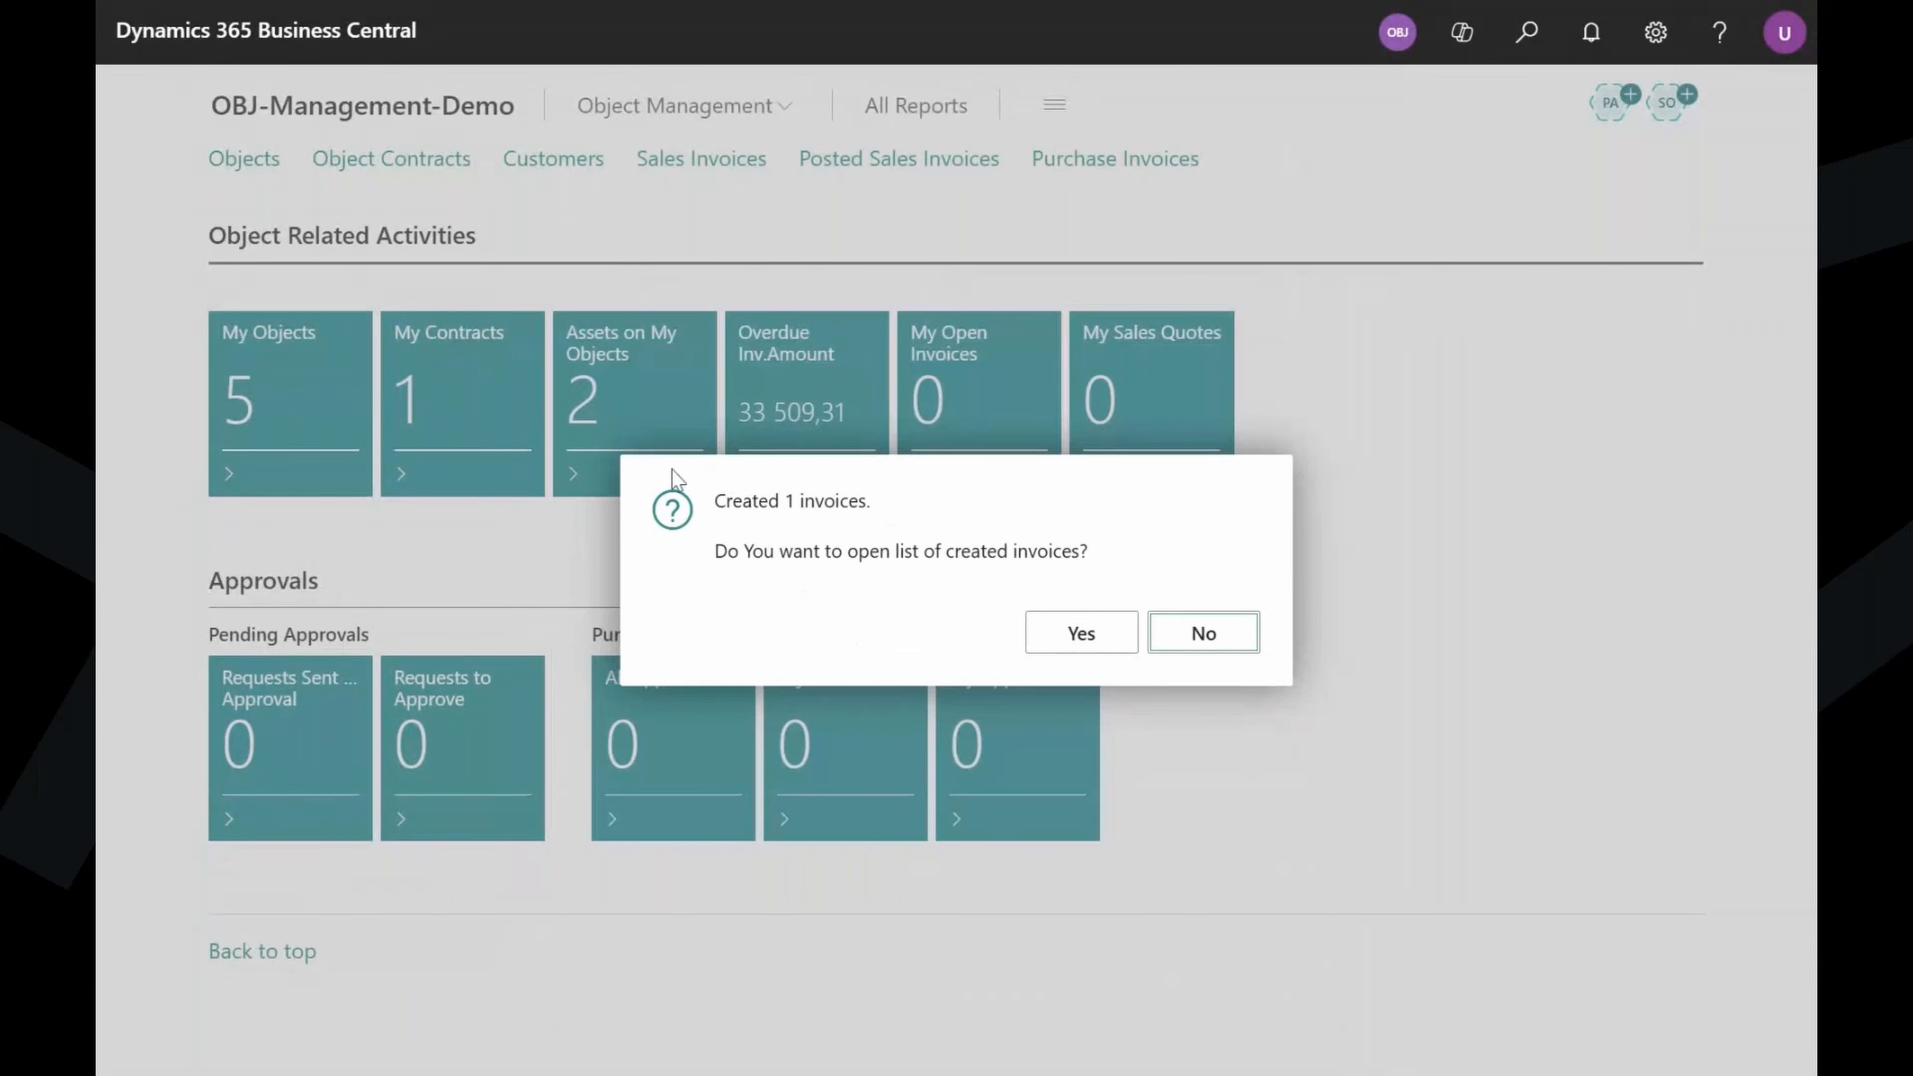
Open the list of created invoices and then sales invoice 001042.
left_click_drag(712, 501, 851, 558)
left_click(854, 561)
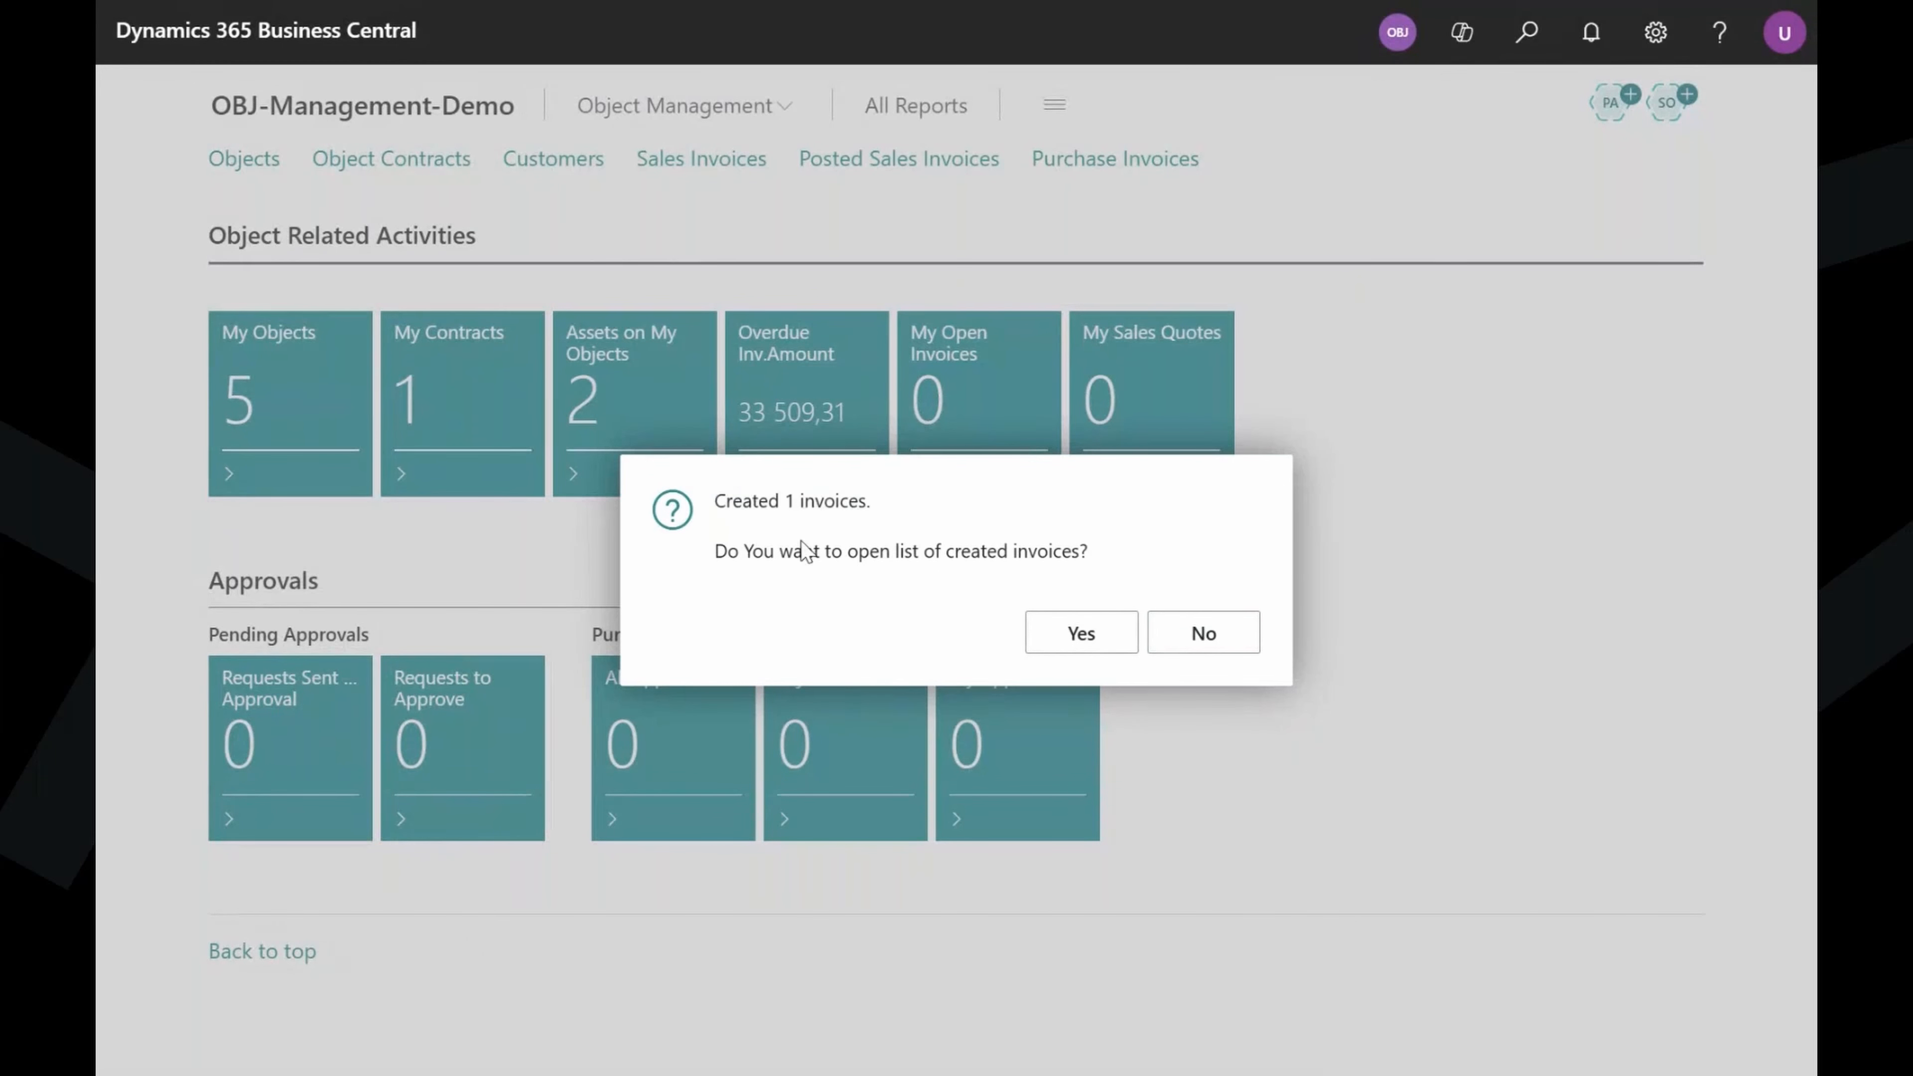
left_click(1081, 637)
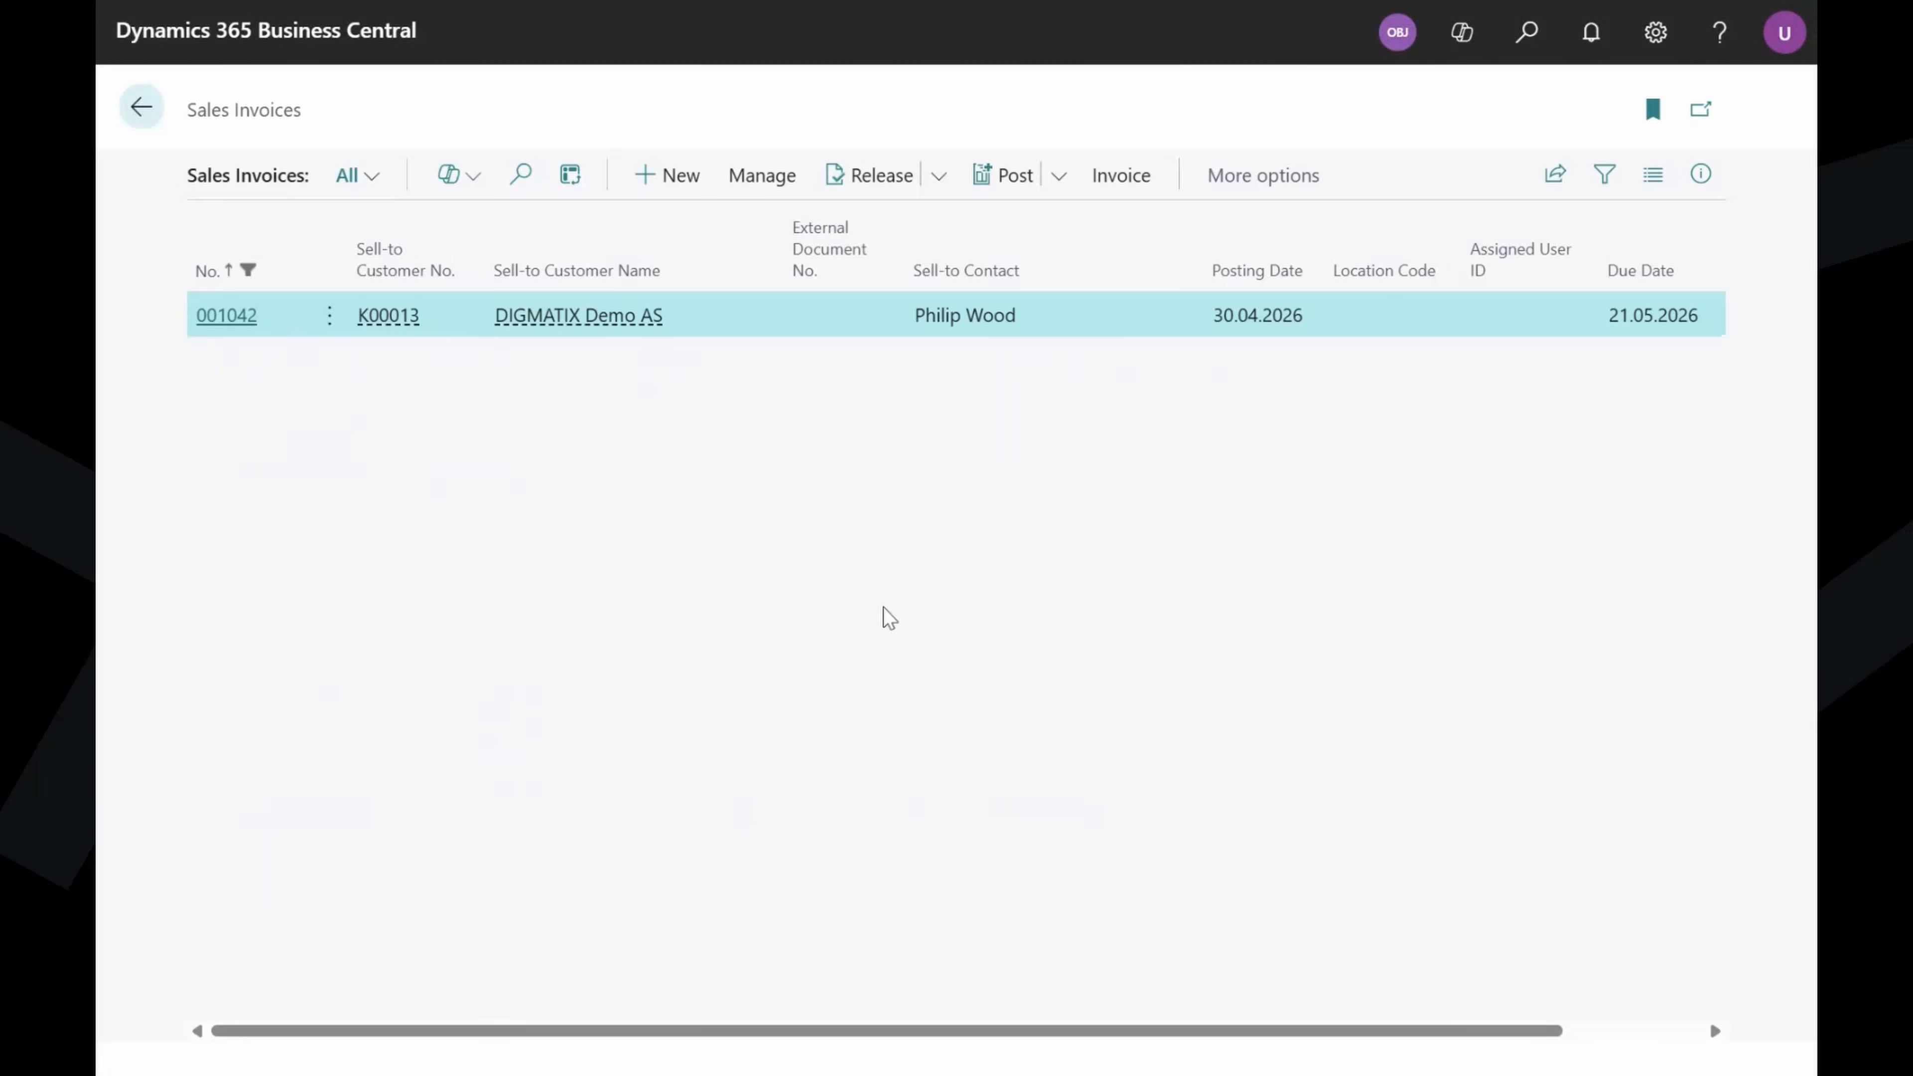
left_click(222, 316)
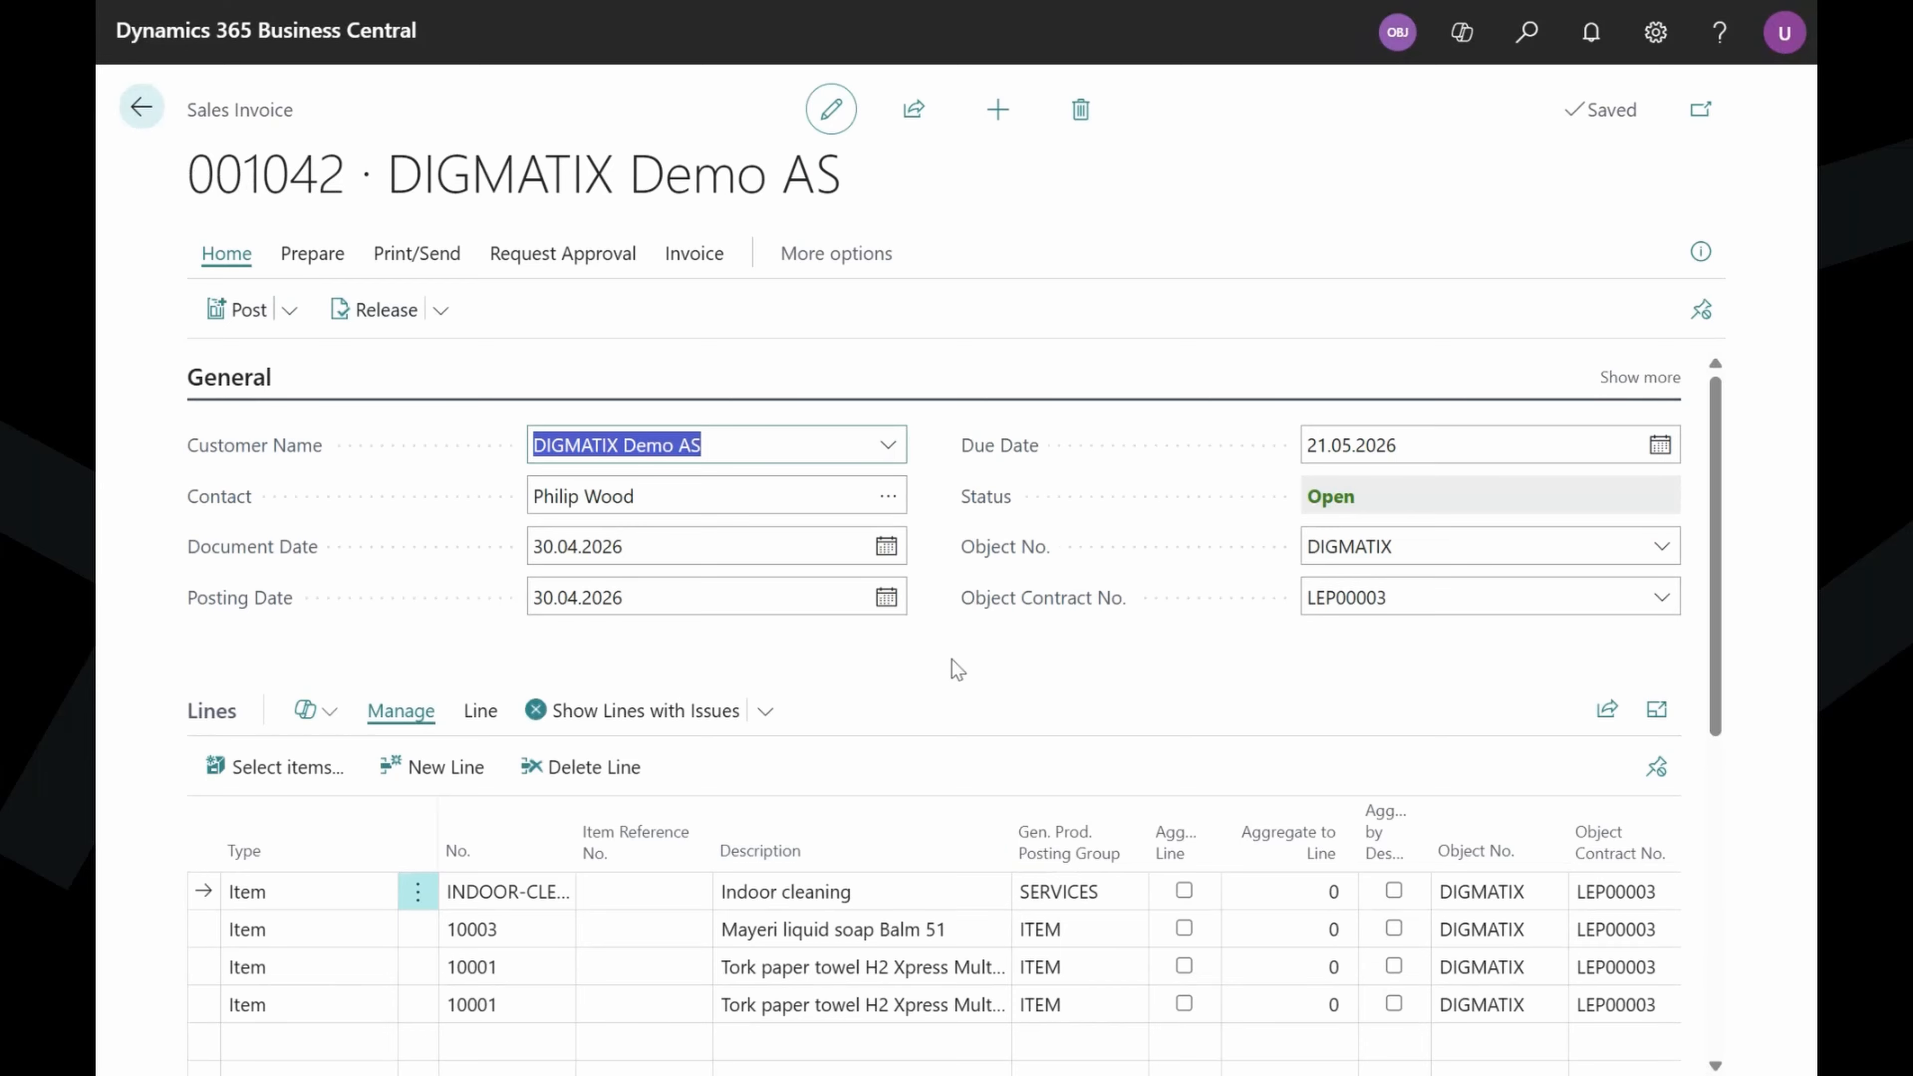
Scroll through the invoice's four item lines to the Purchase Invoice No. column.
scroll(898, 675, "down", 2)
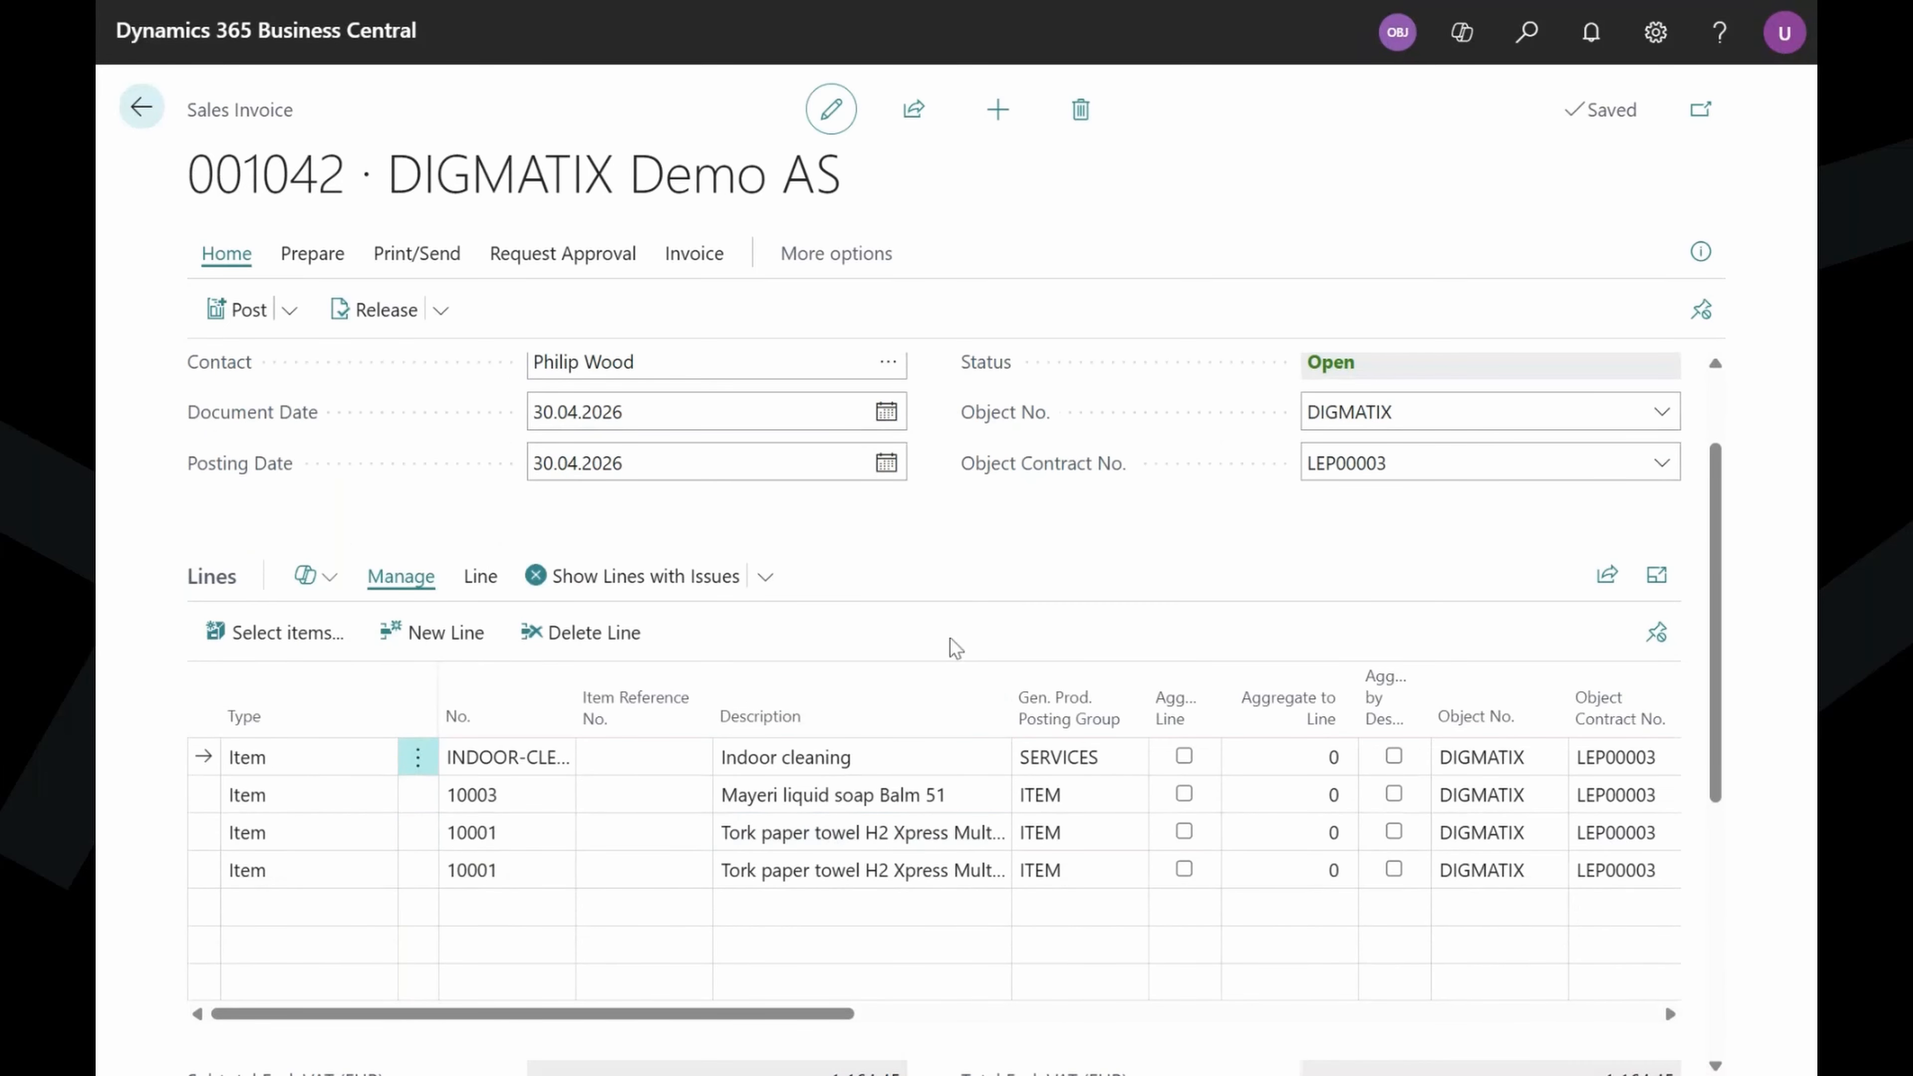
mouse_move(410, 1015)
left_mouse_down()
mouse_move(470, 1022)
mouse_move(399, 1025)
left_mouse_up()
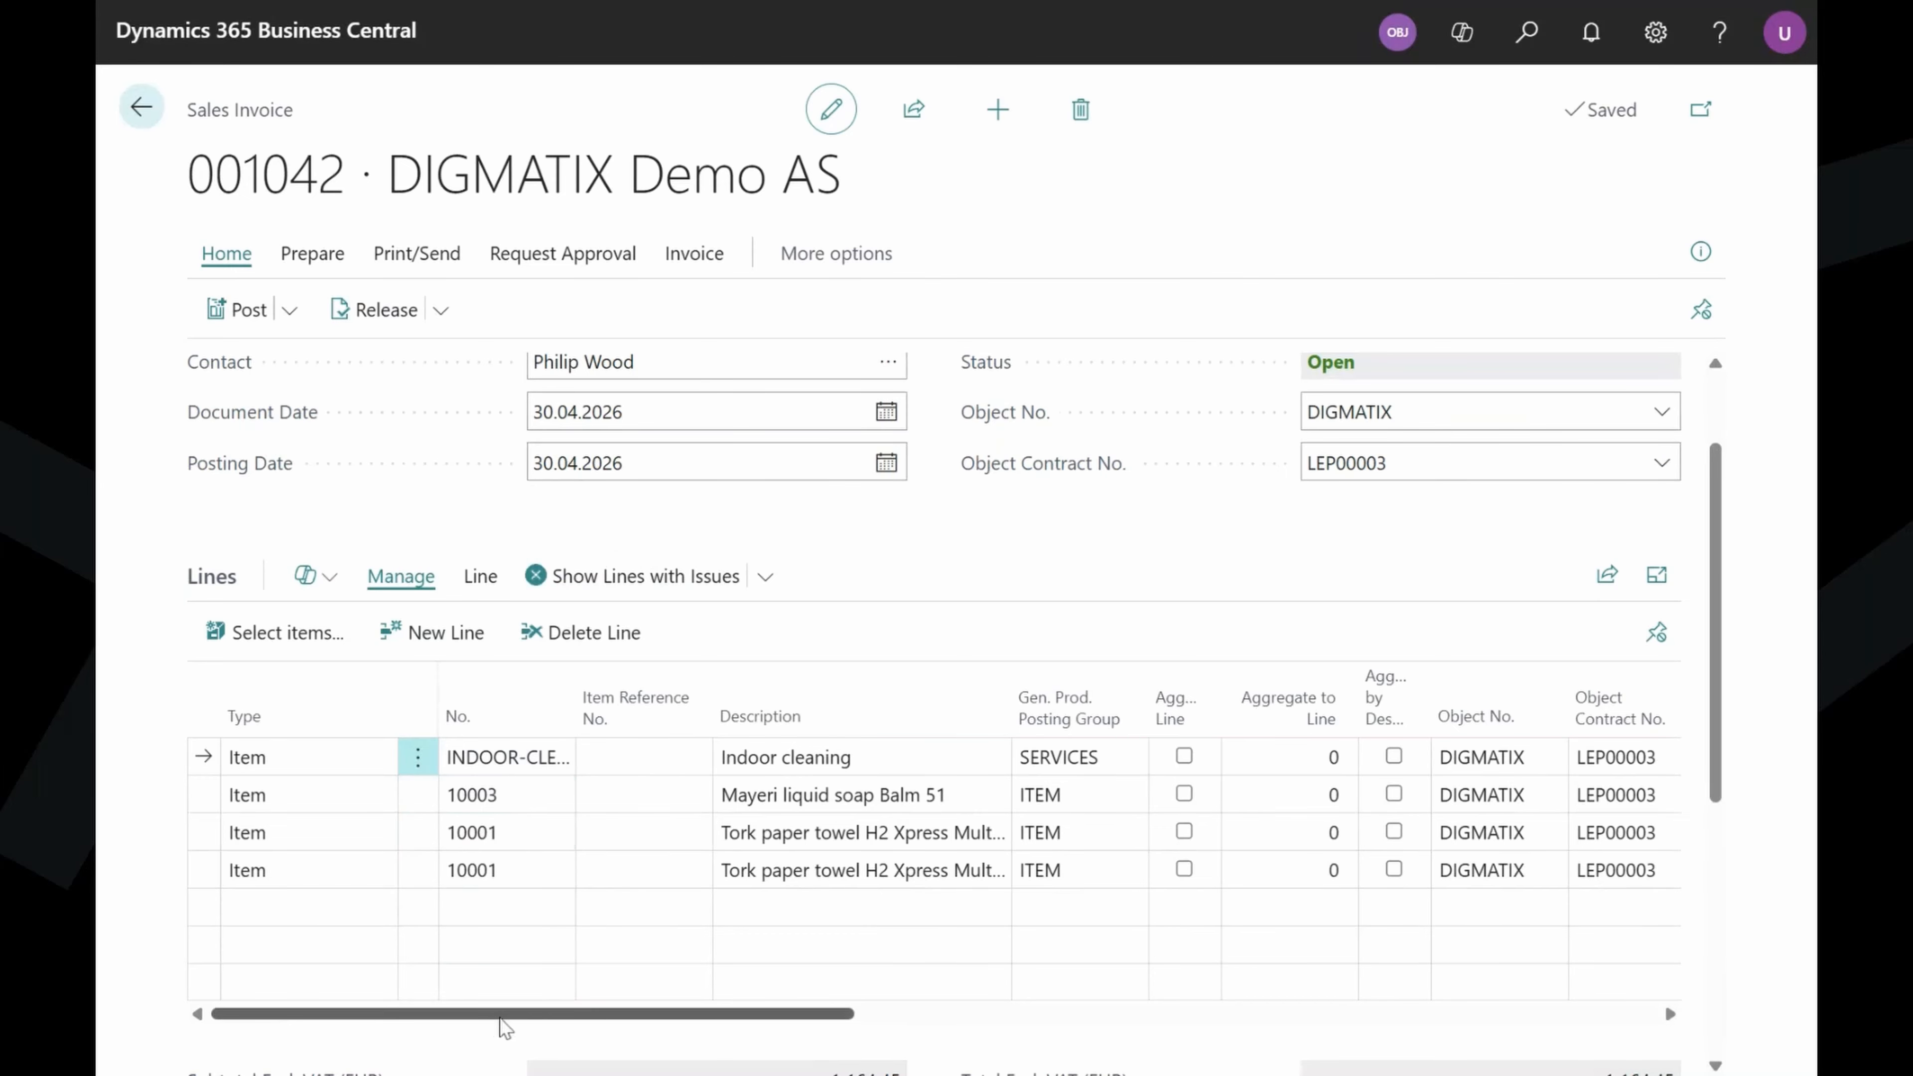
left_click_drag(500, 1015, 611, 1018)
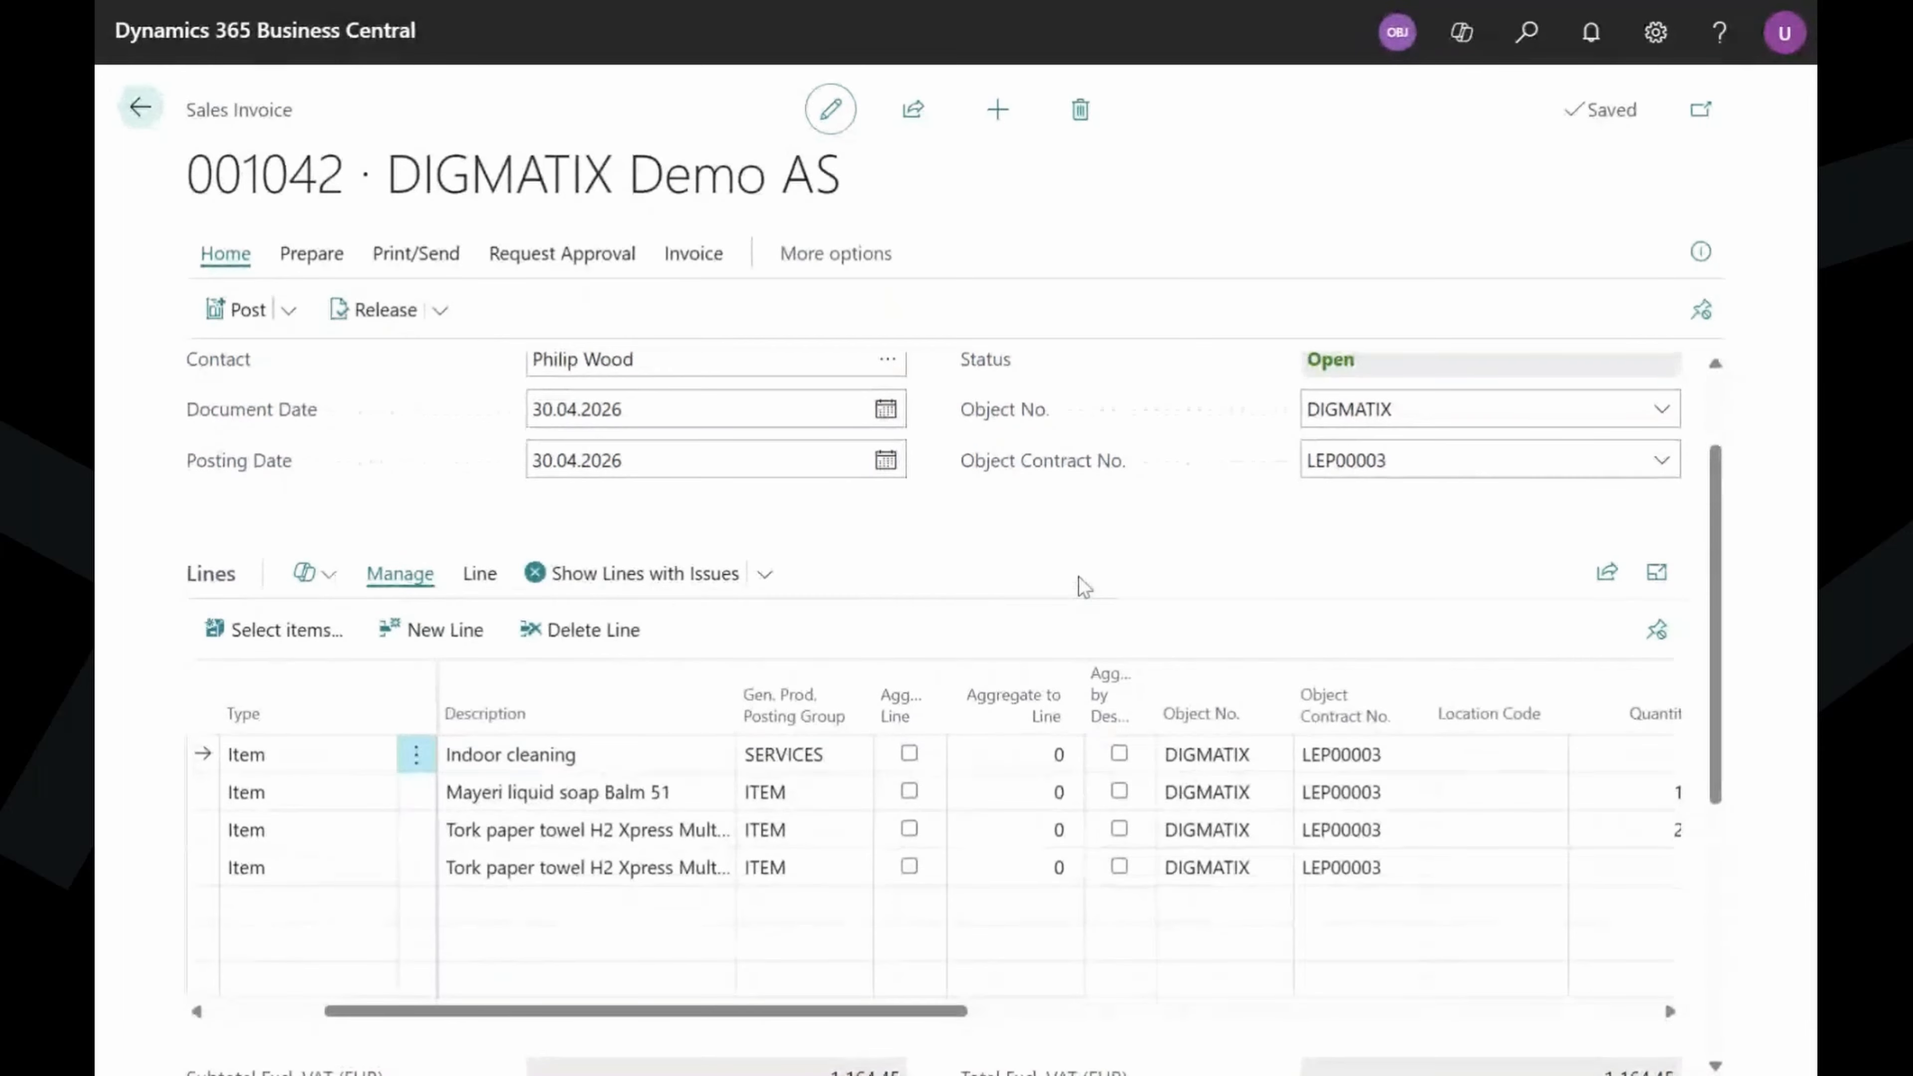
scroll(1081, 585, "down", 2)
left_click_drag(858, 879, 1503, 878)
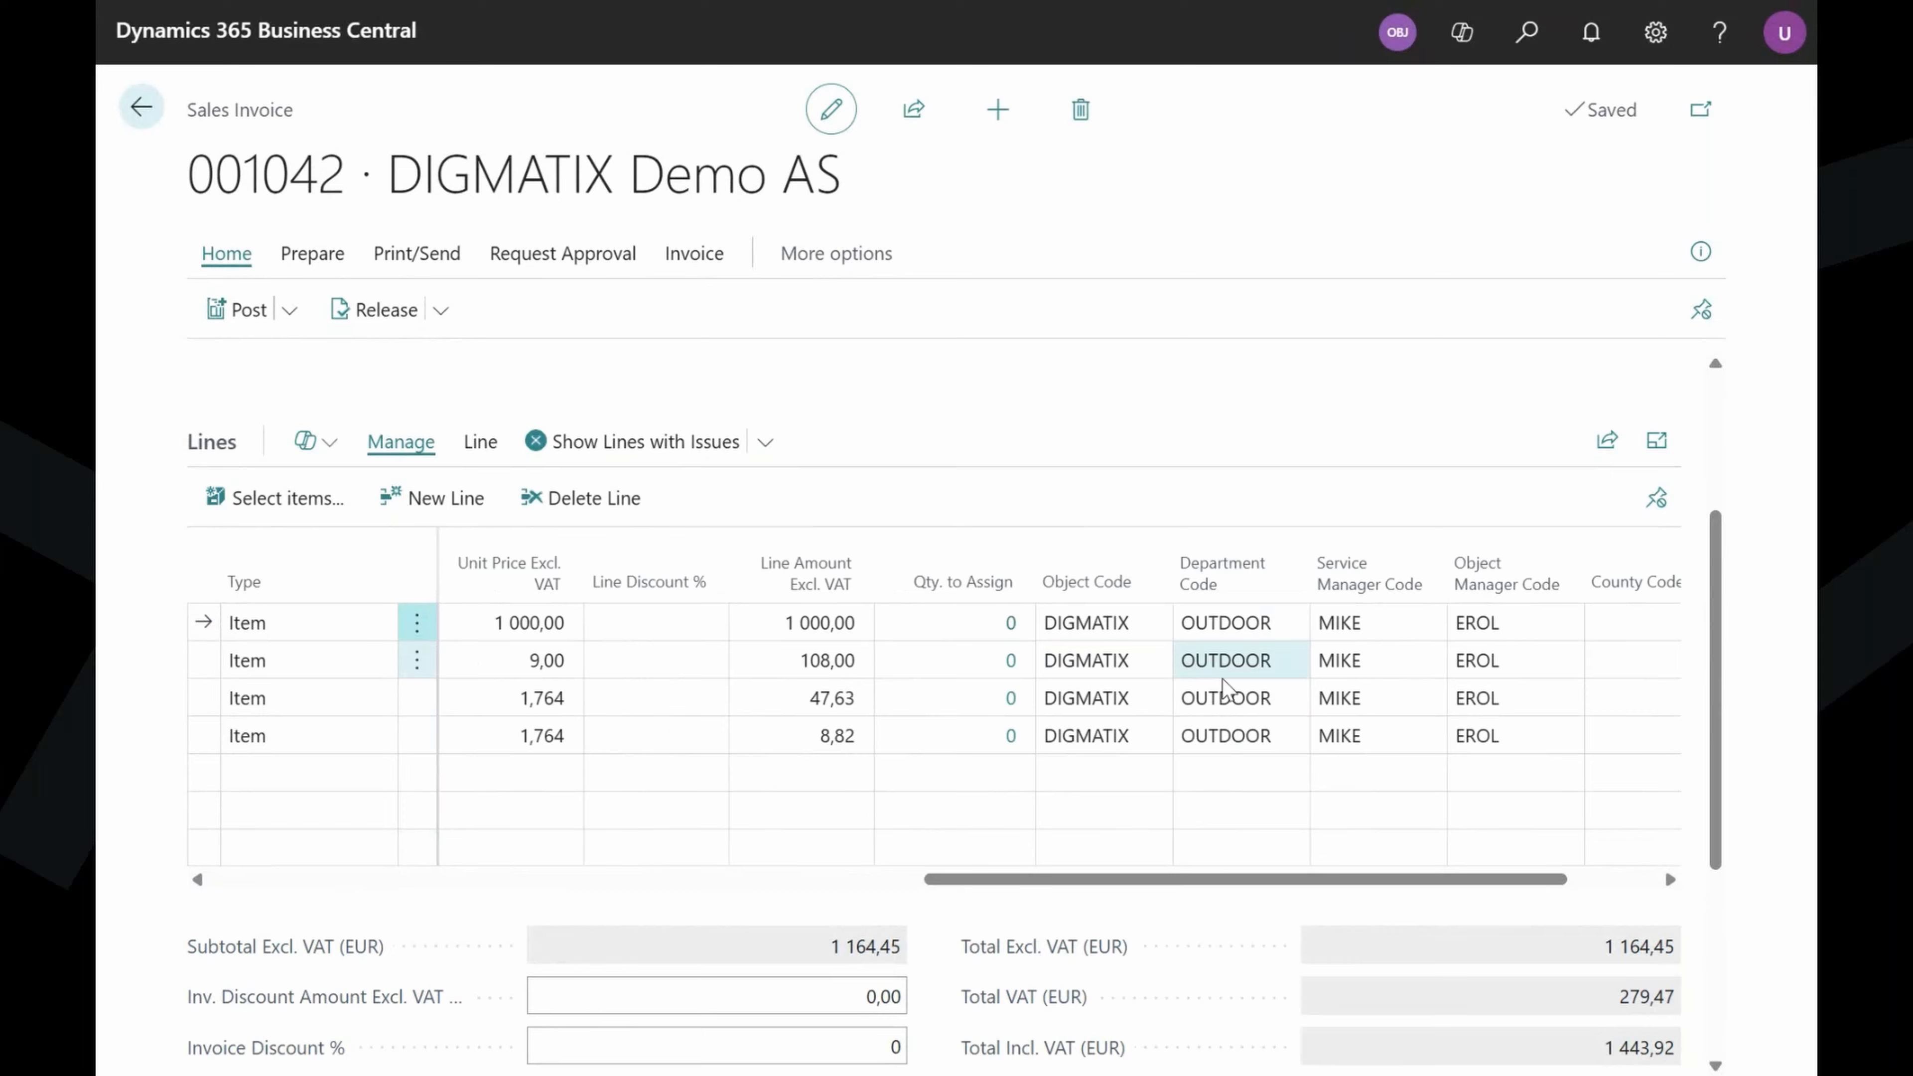
left_click_drag(1248, 887, 1397, 882)
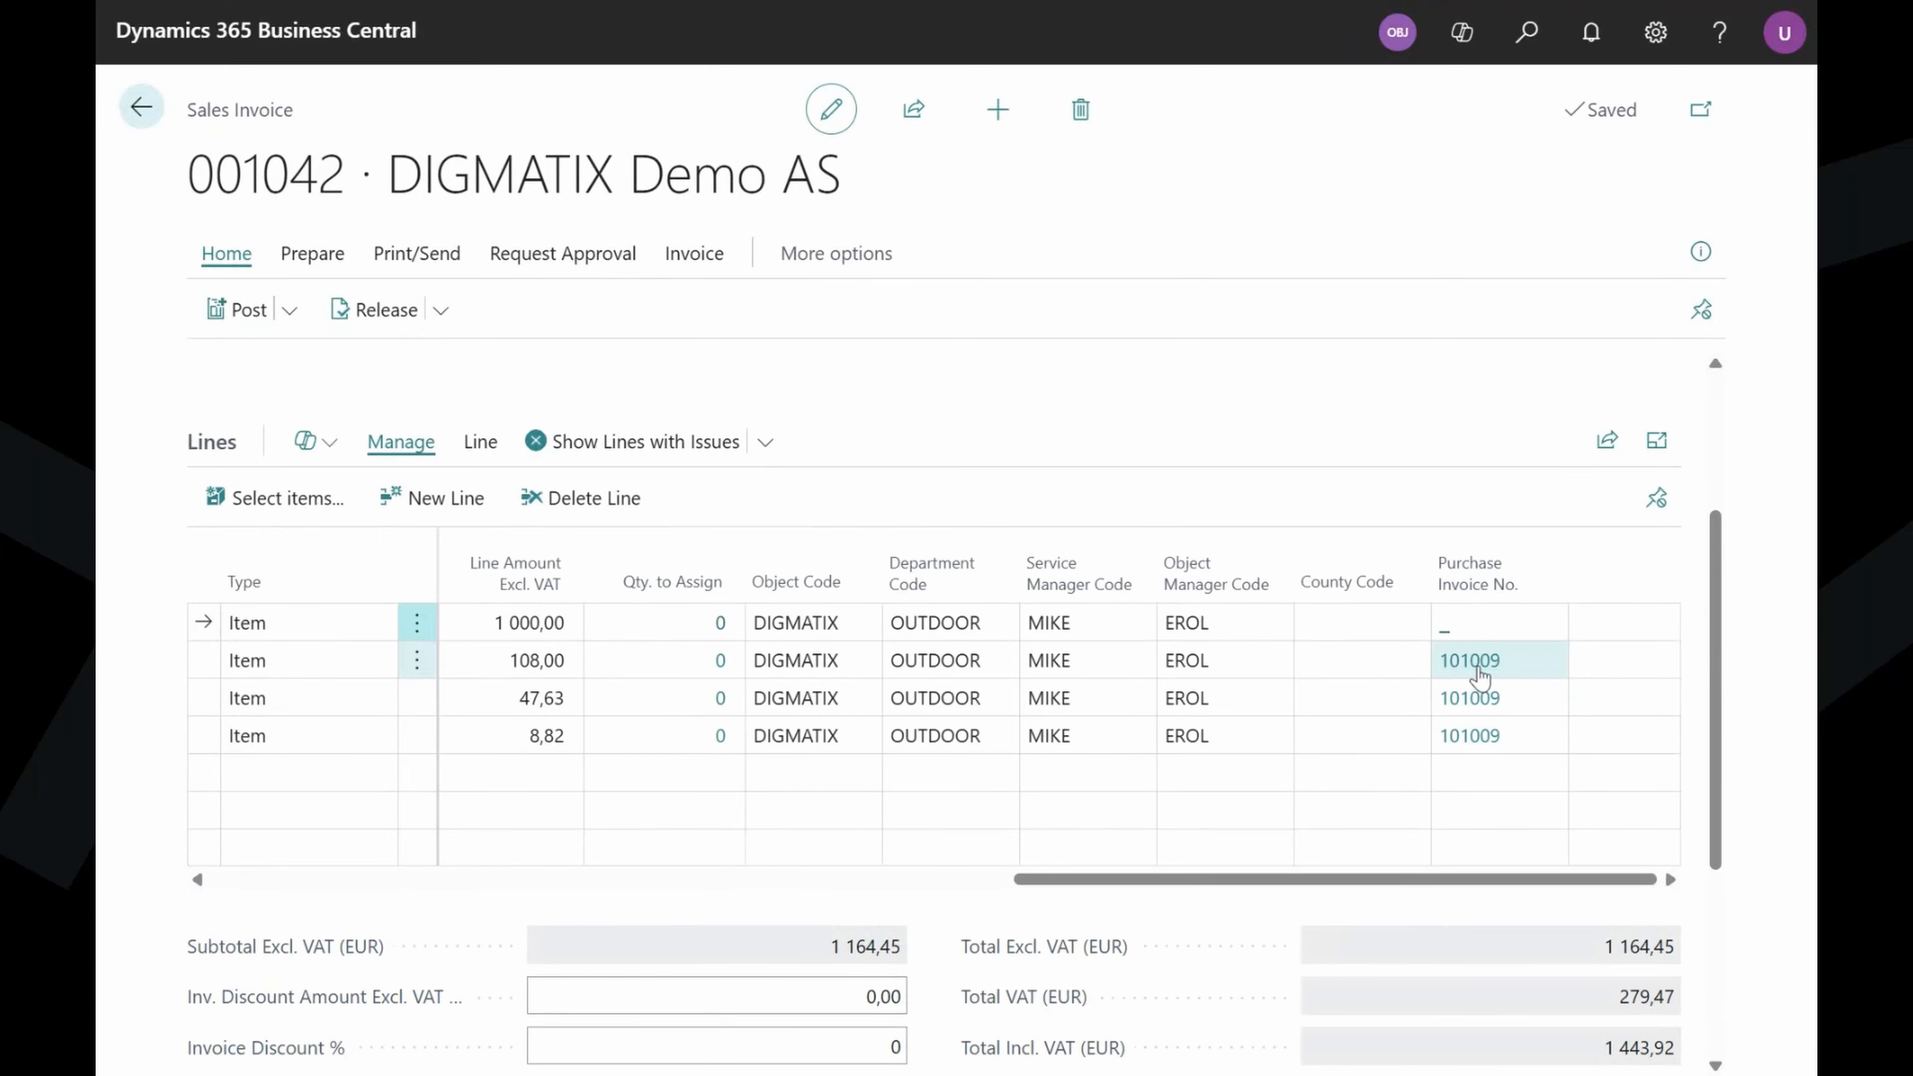
left_click(1473, 662)
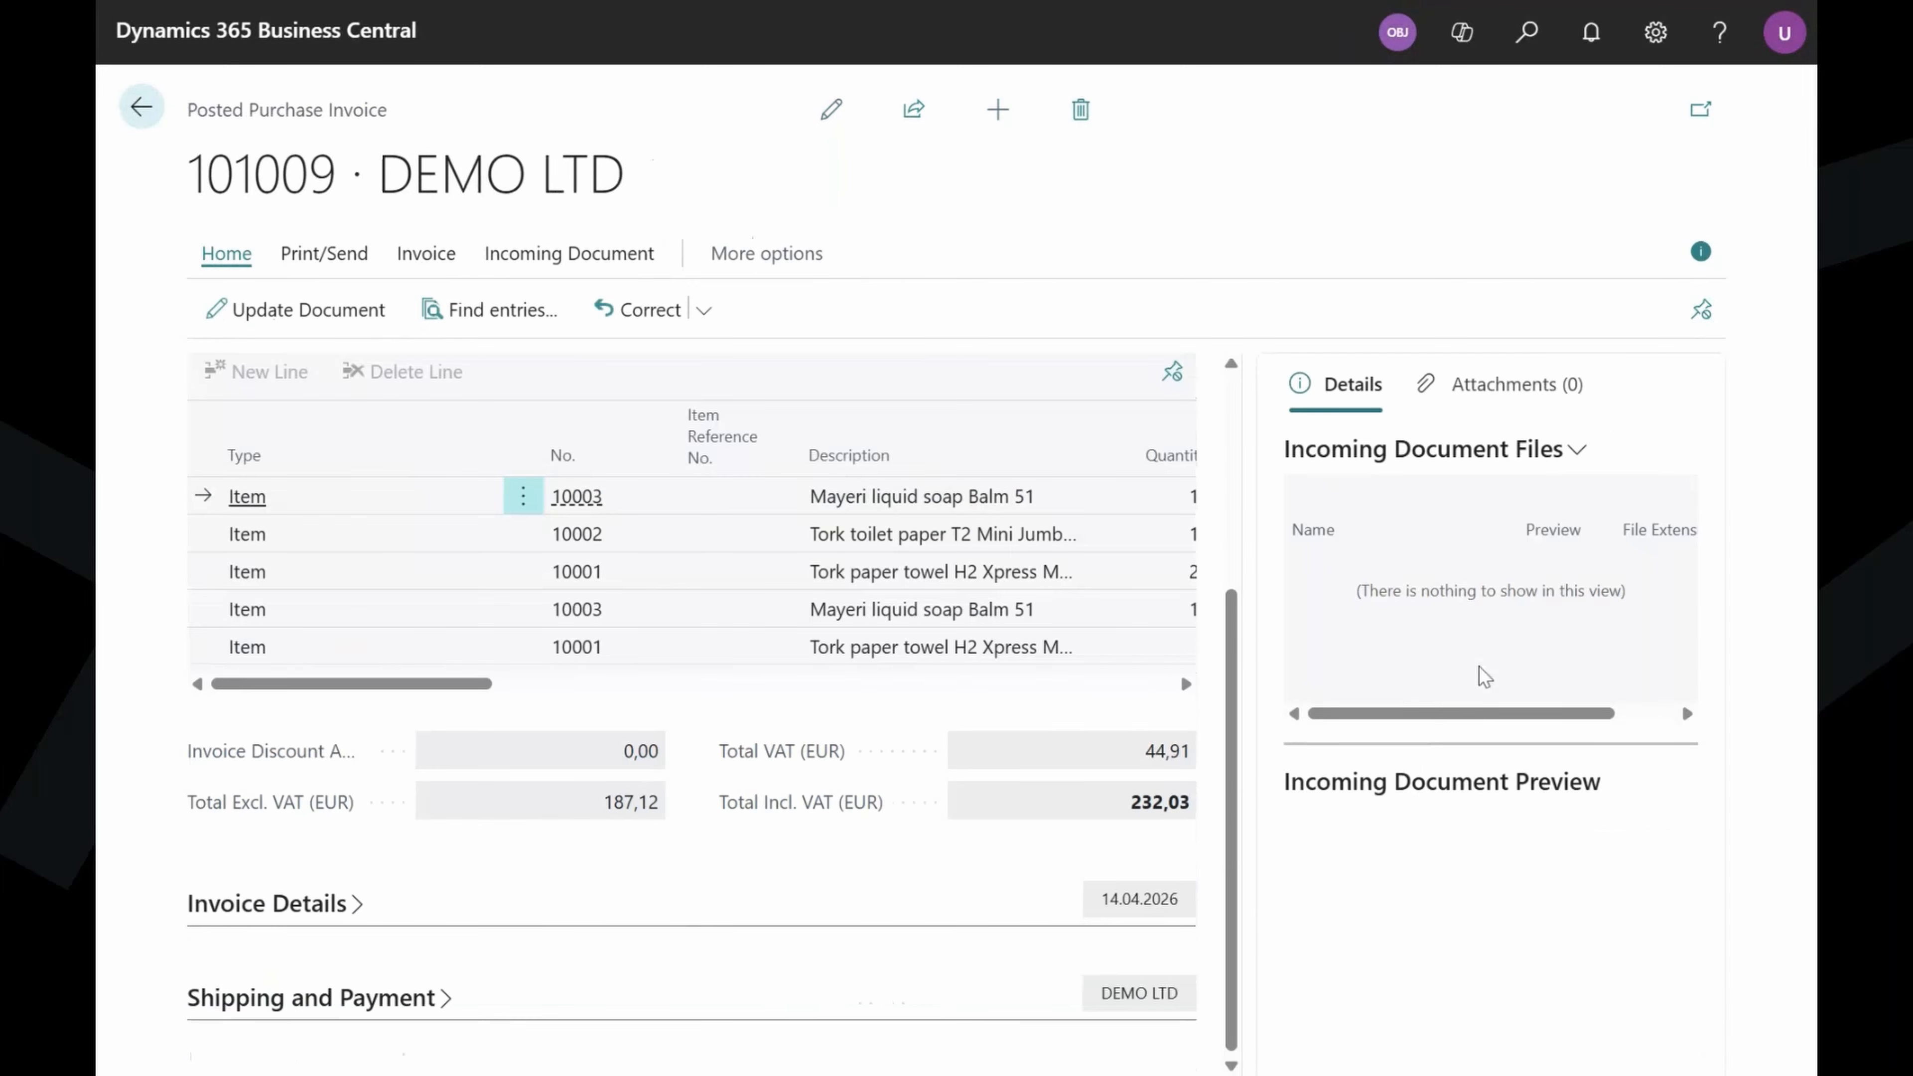
left_click(1699, 252)
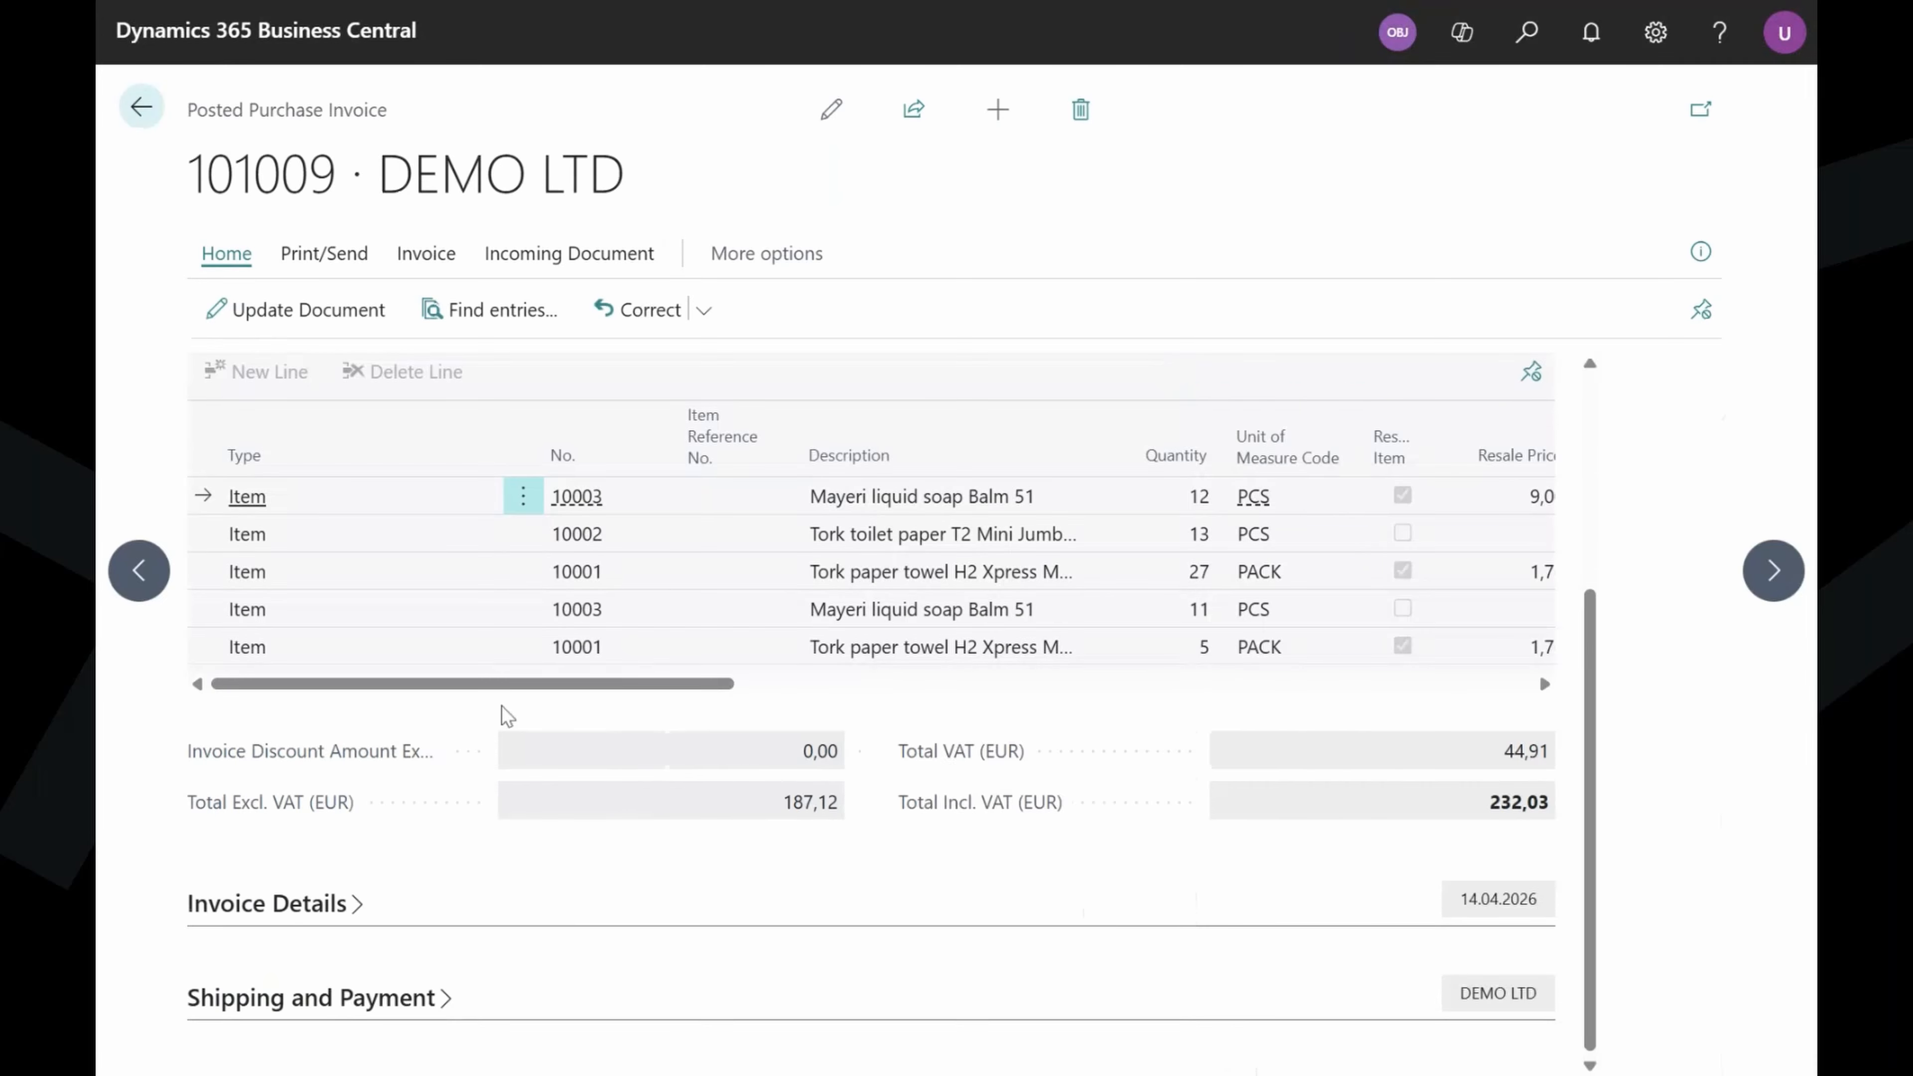
left_click_drag(431, 684, 567, 735)
left_click_drag(757, 683, 569, 885)
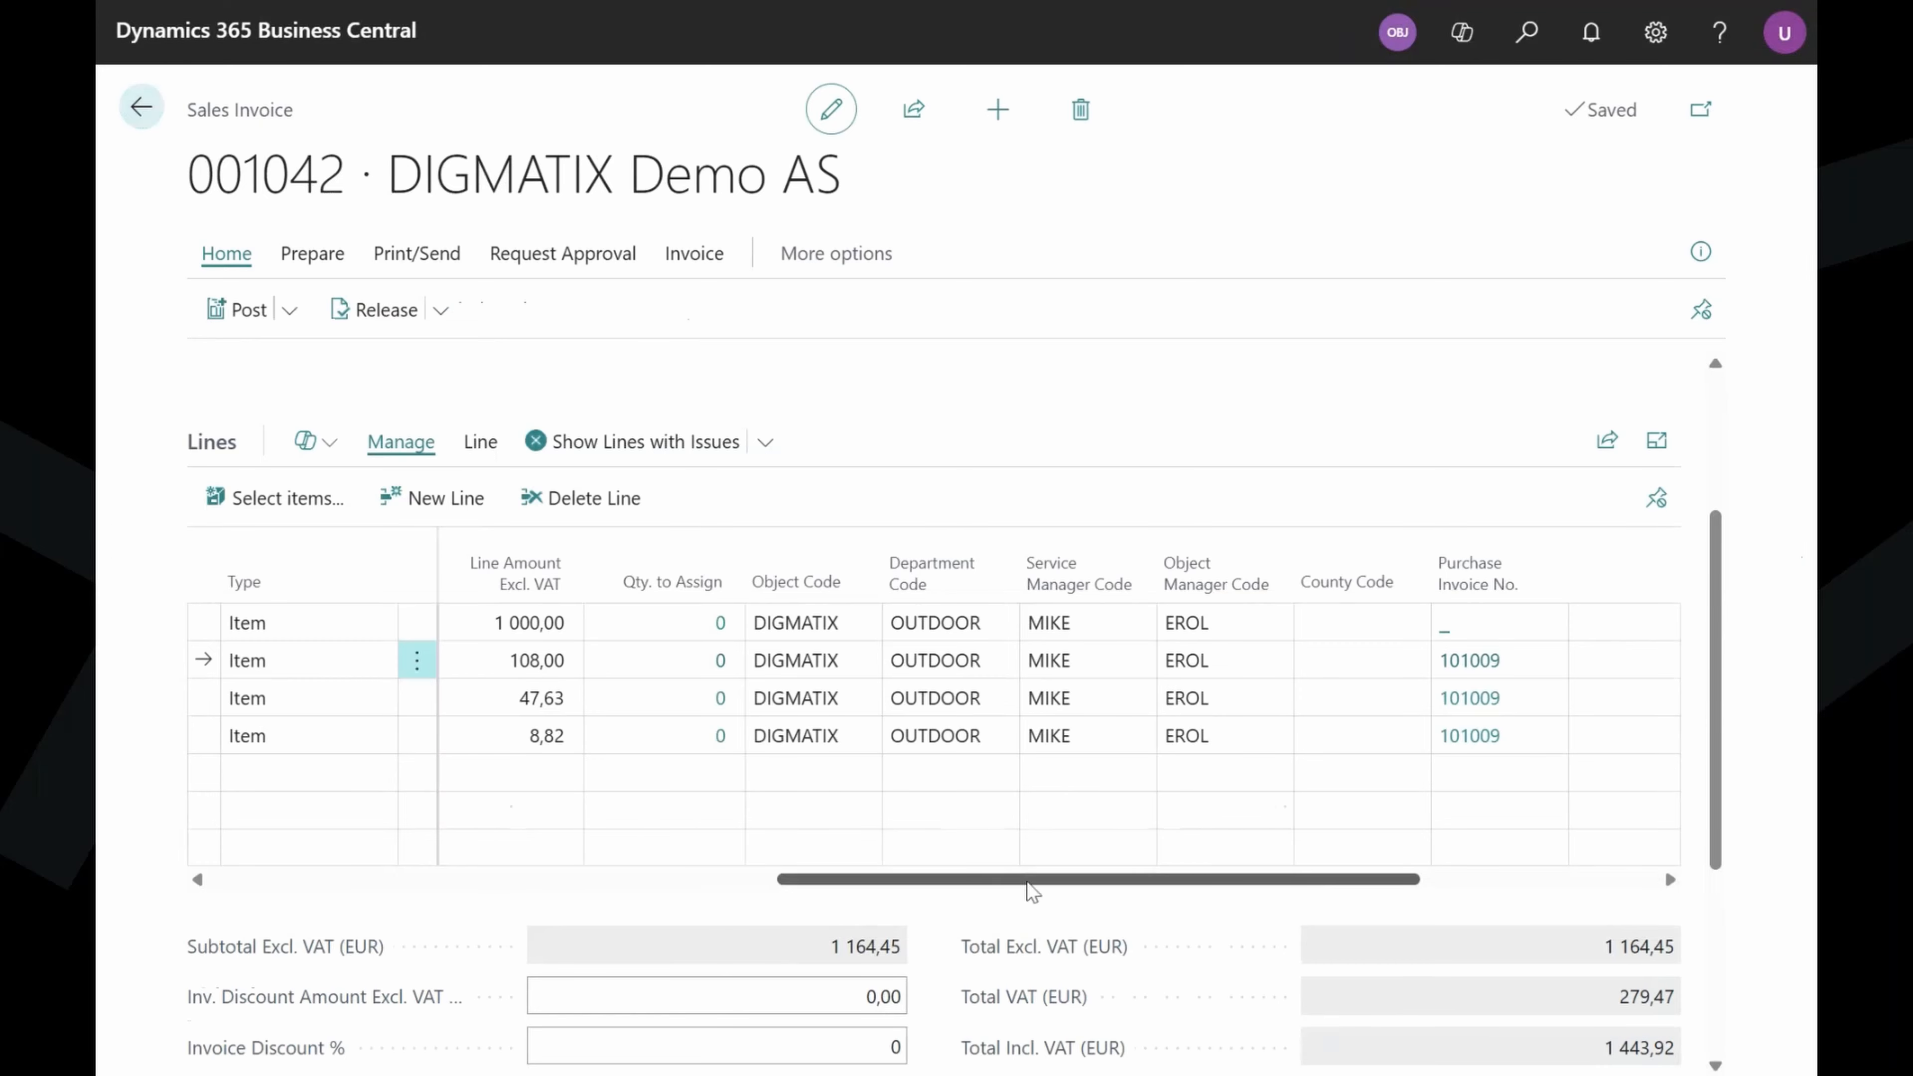
Post invoice 001042 with confirmation and open the resulting posted sales invoice 101029.
left_click_drag(789, 879, 470, 867)
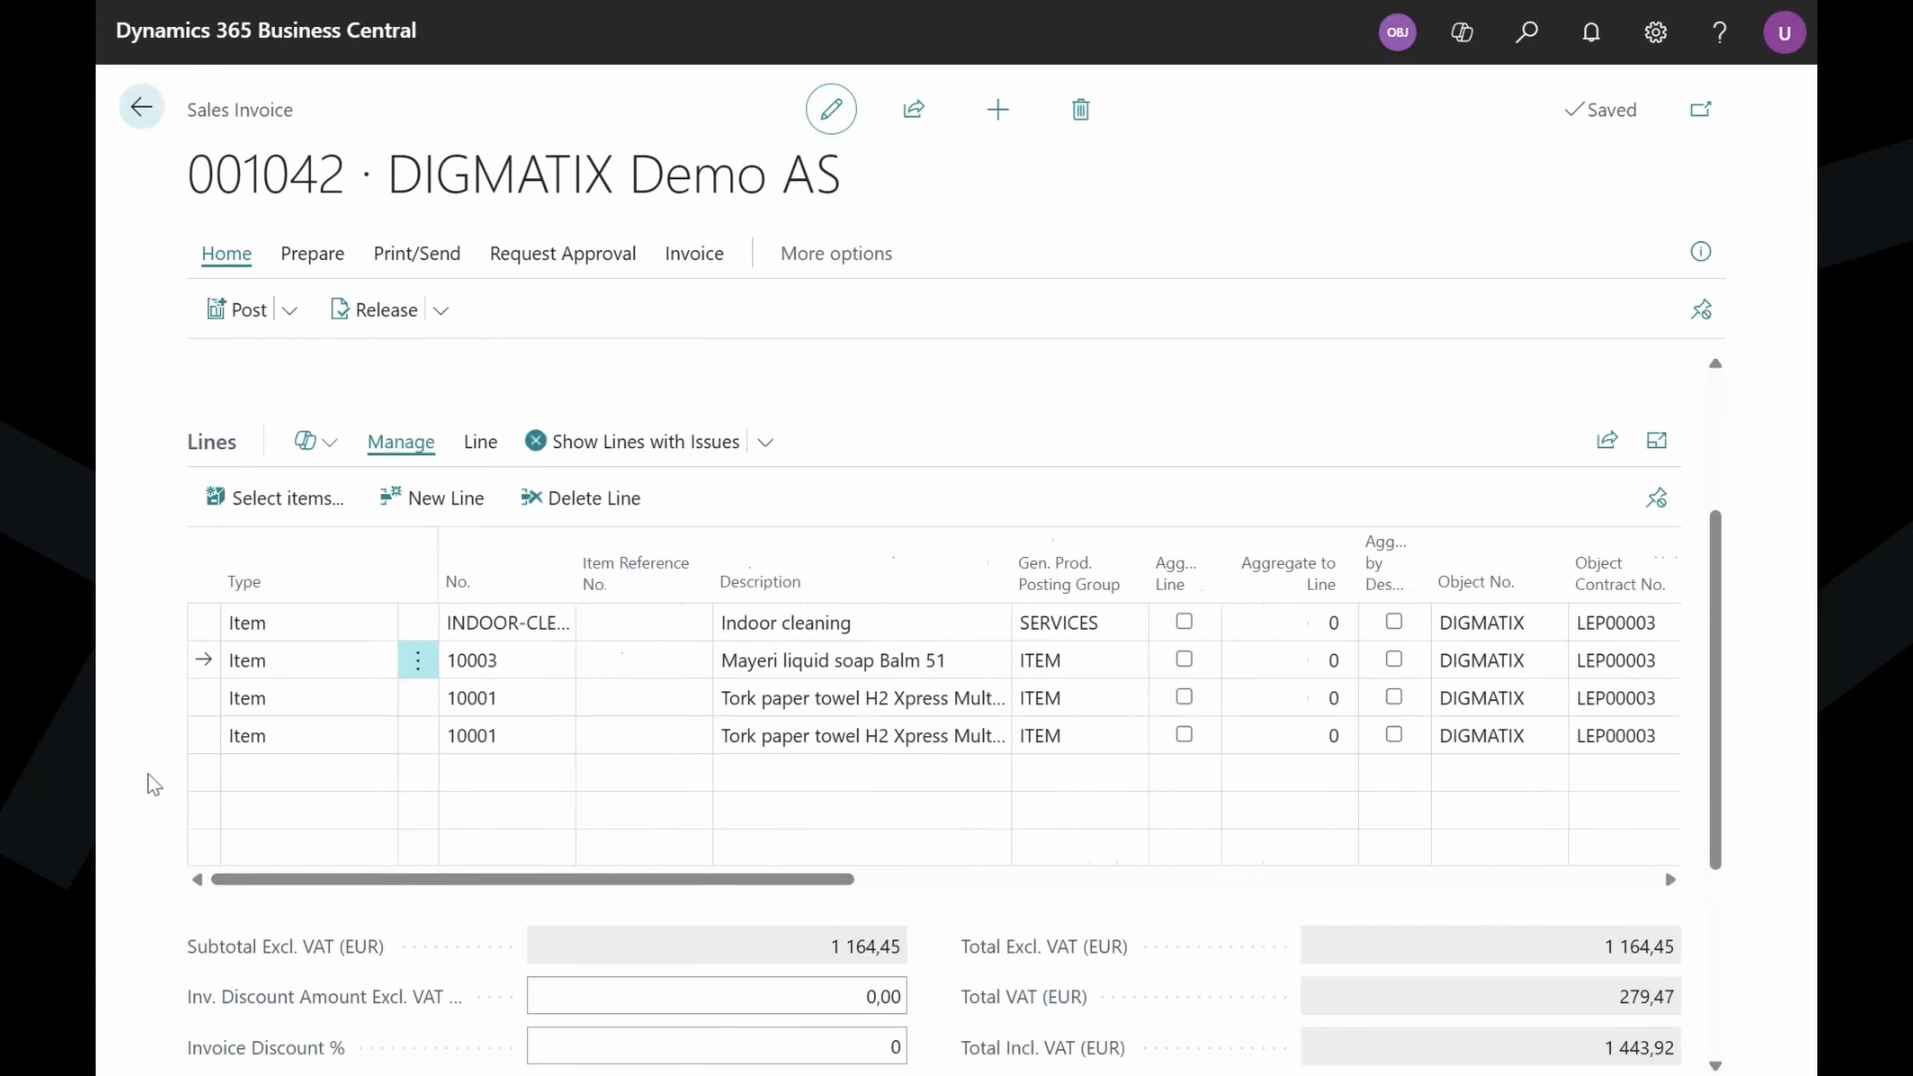
scroll(944, 876, "down", 3)
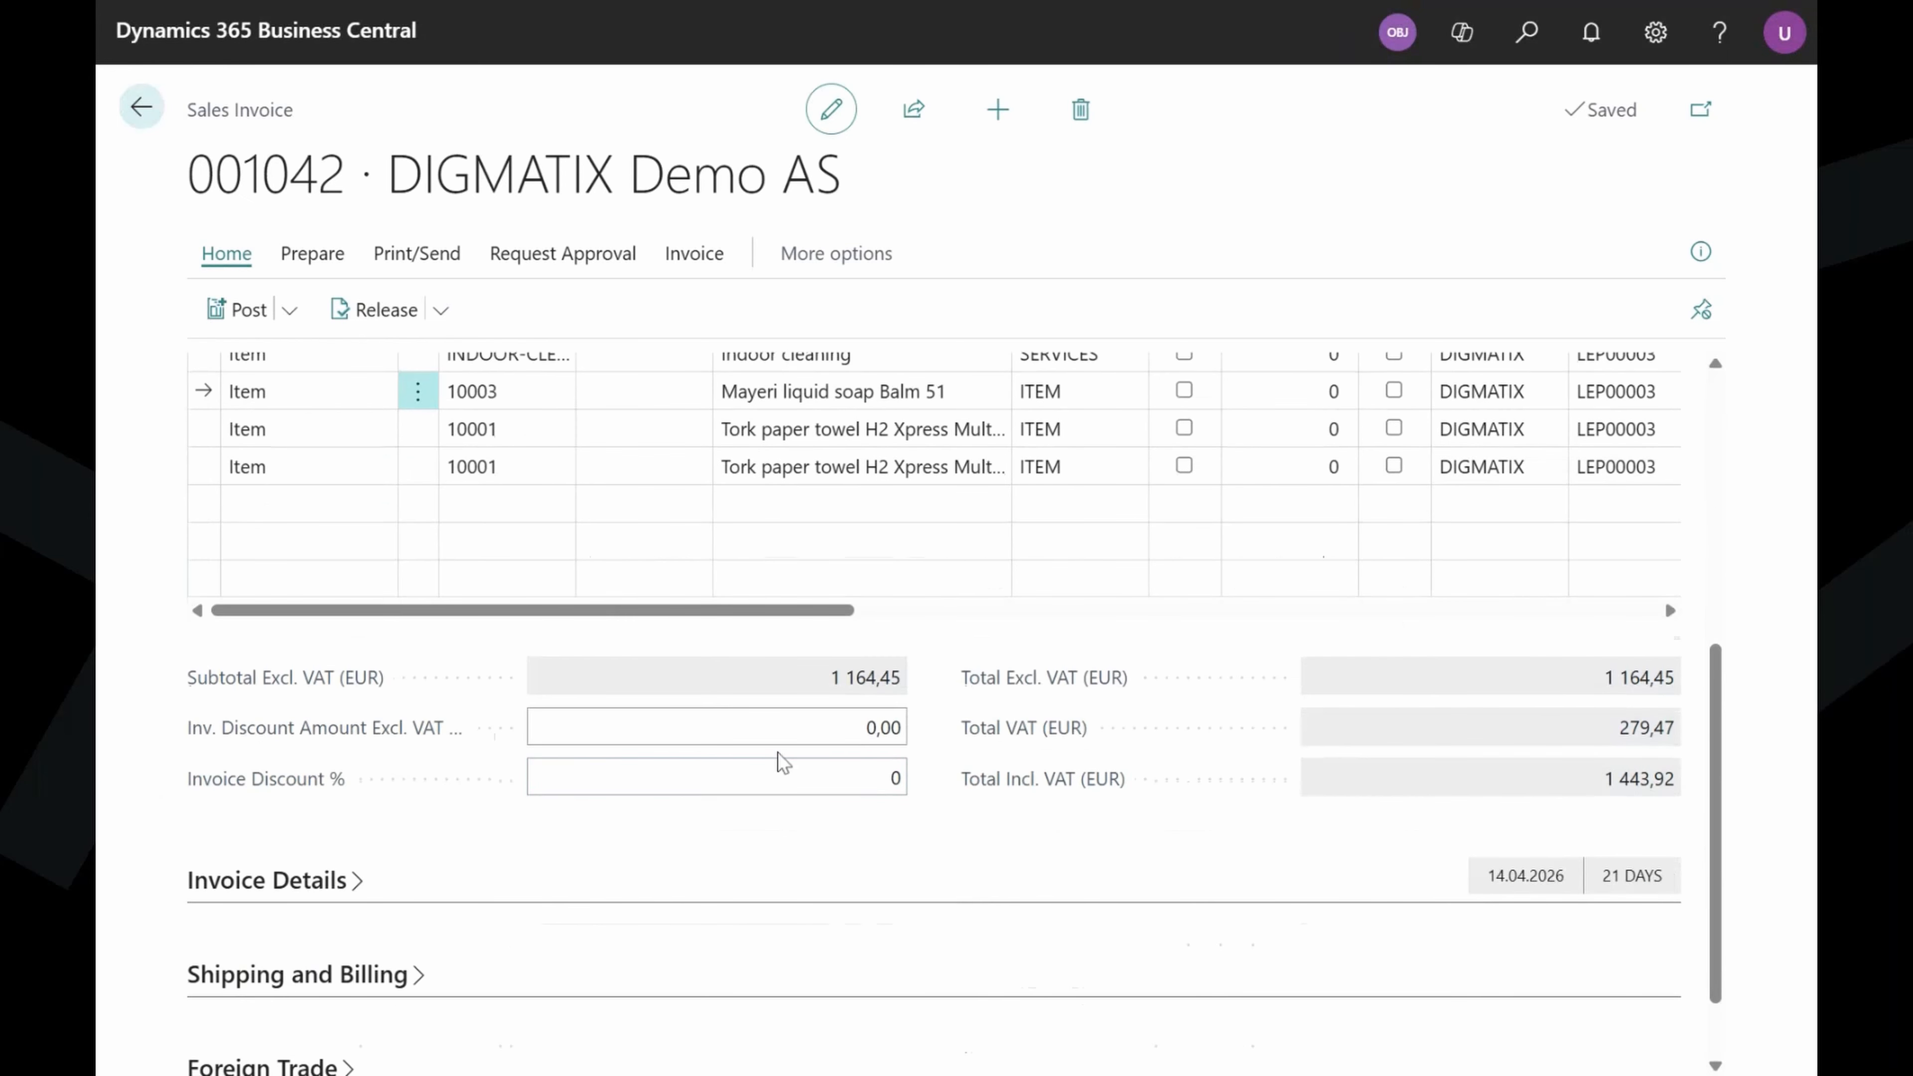
scroll(897, 765, "up", 2)
scroll(746, 682, "up", 5)
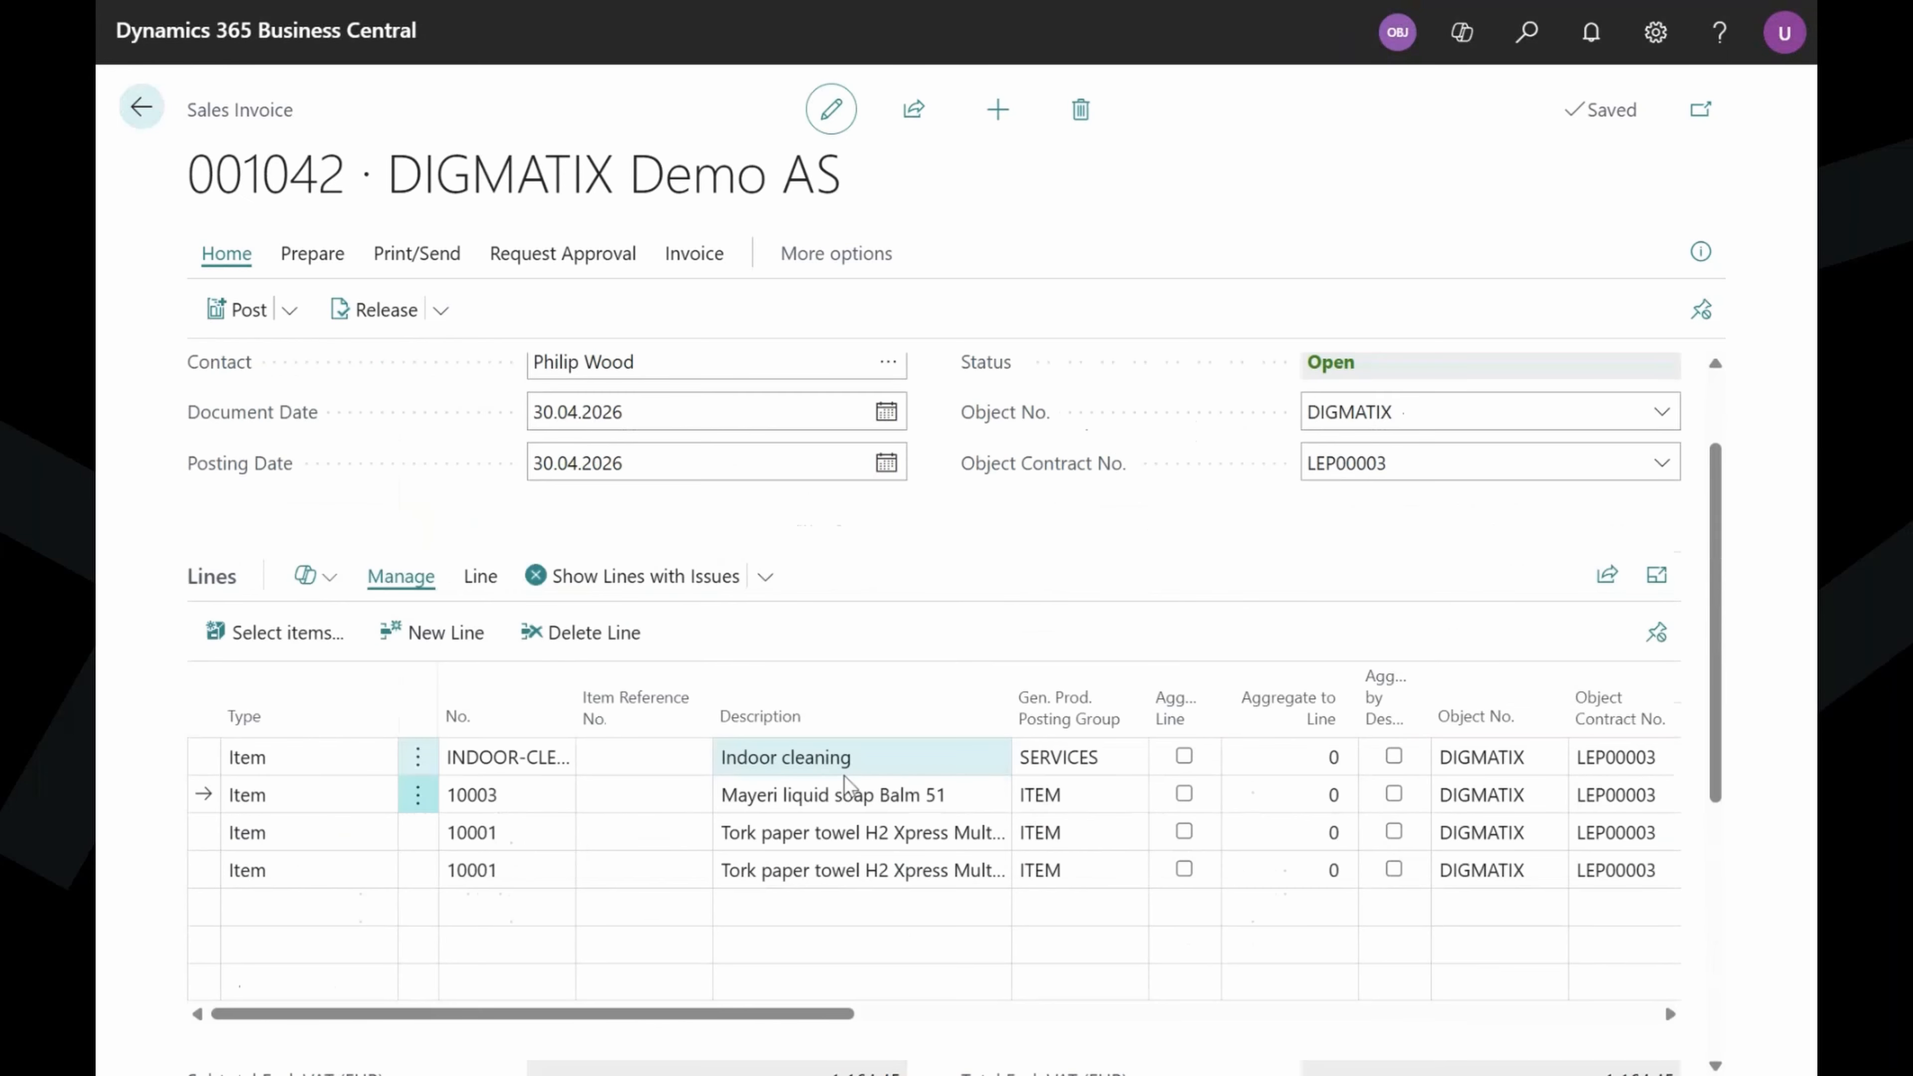
left_click(237, 310)
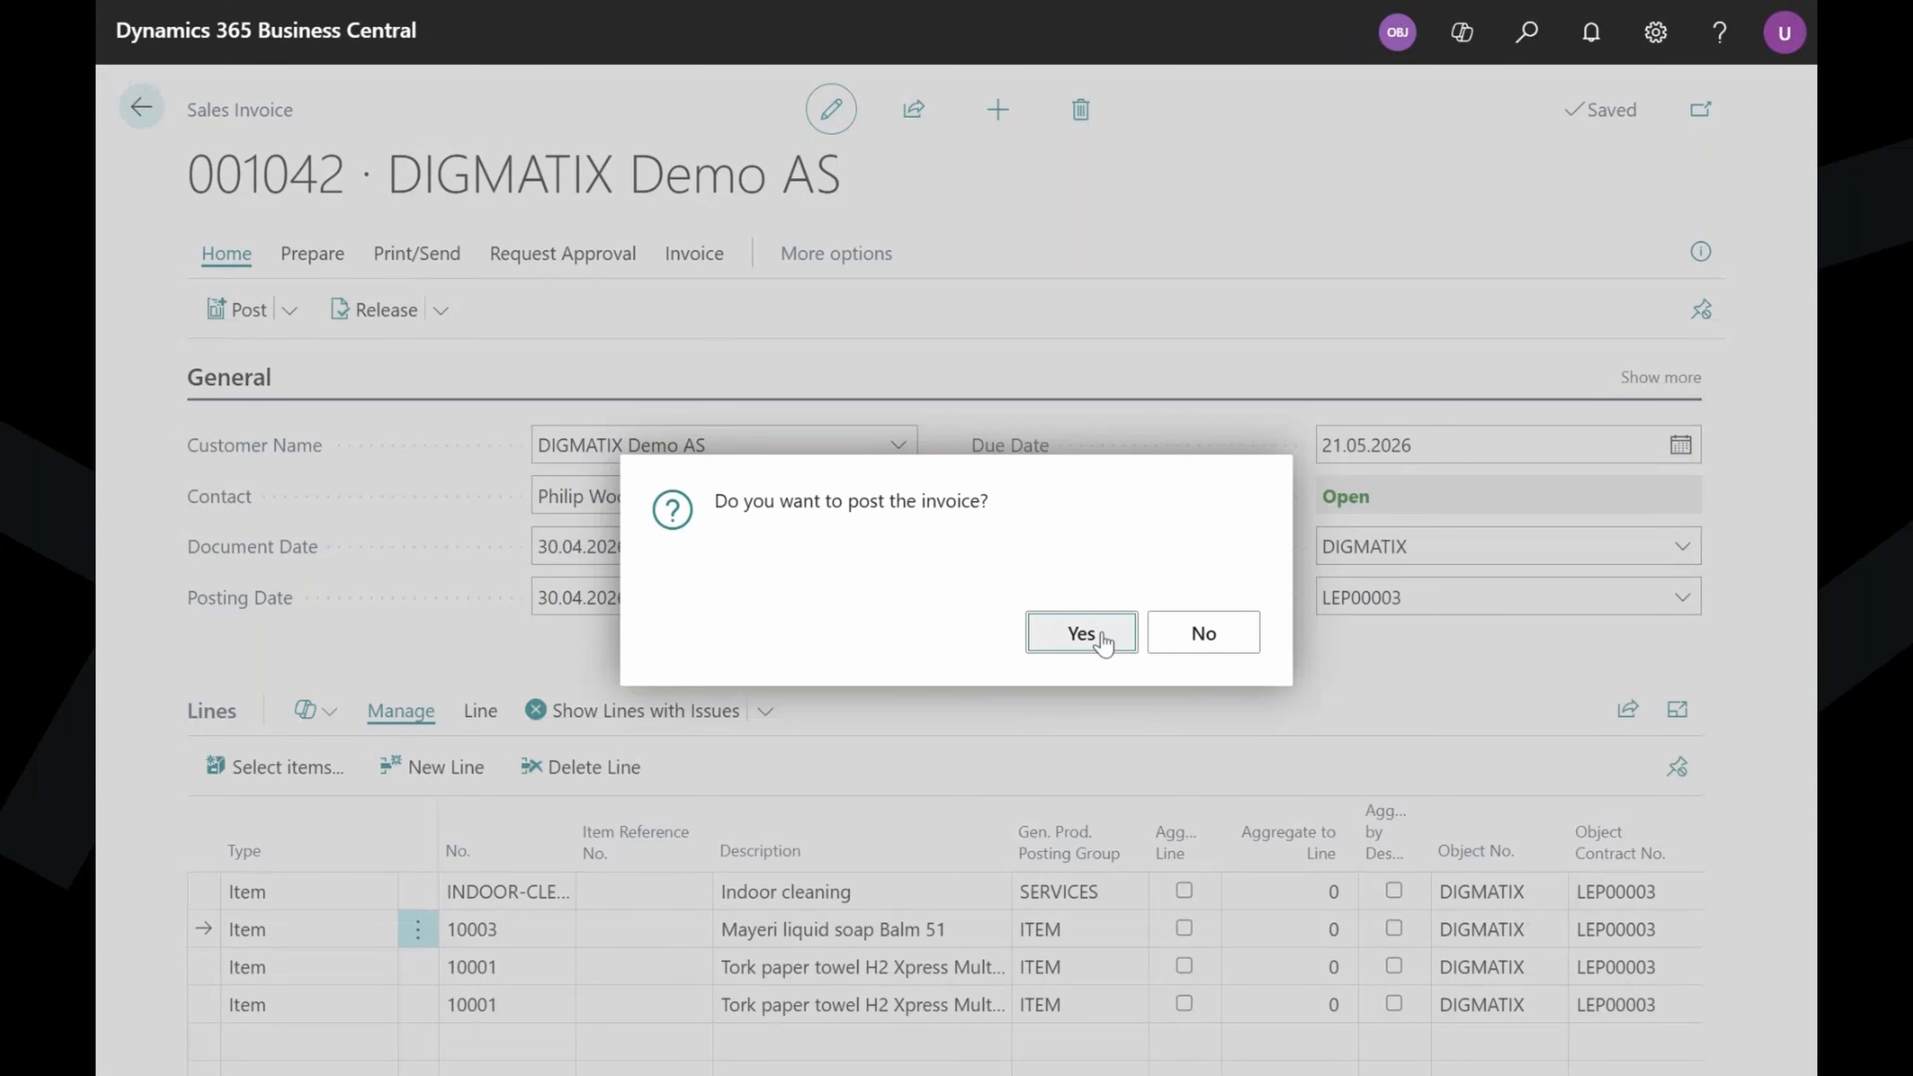
left_click(1082, 633)
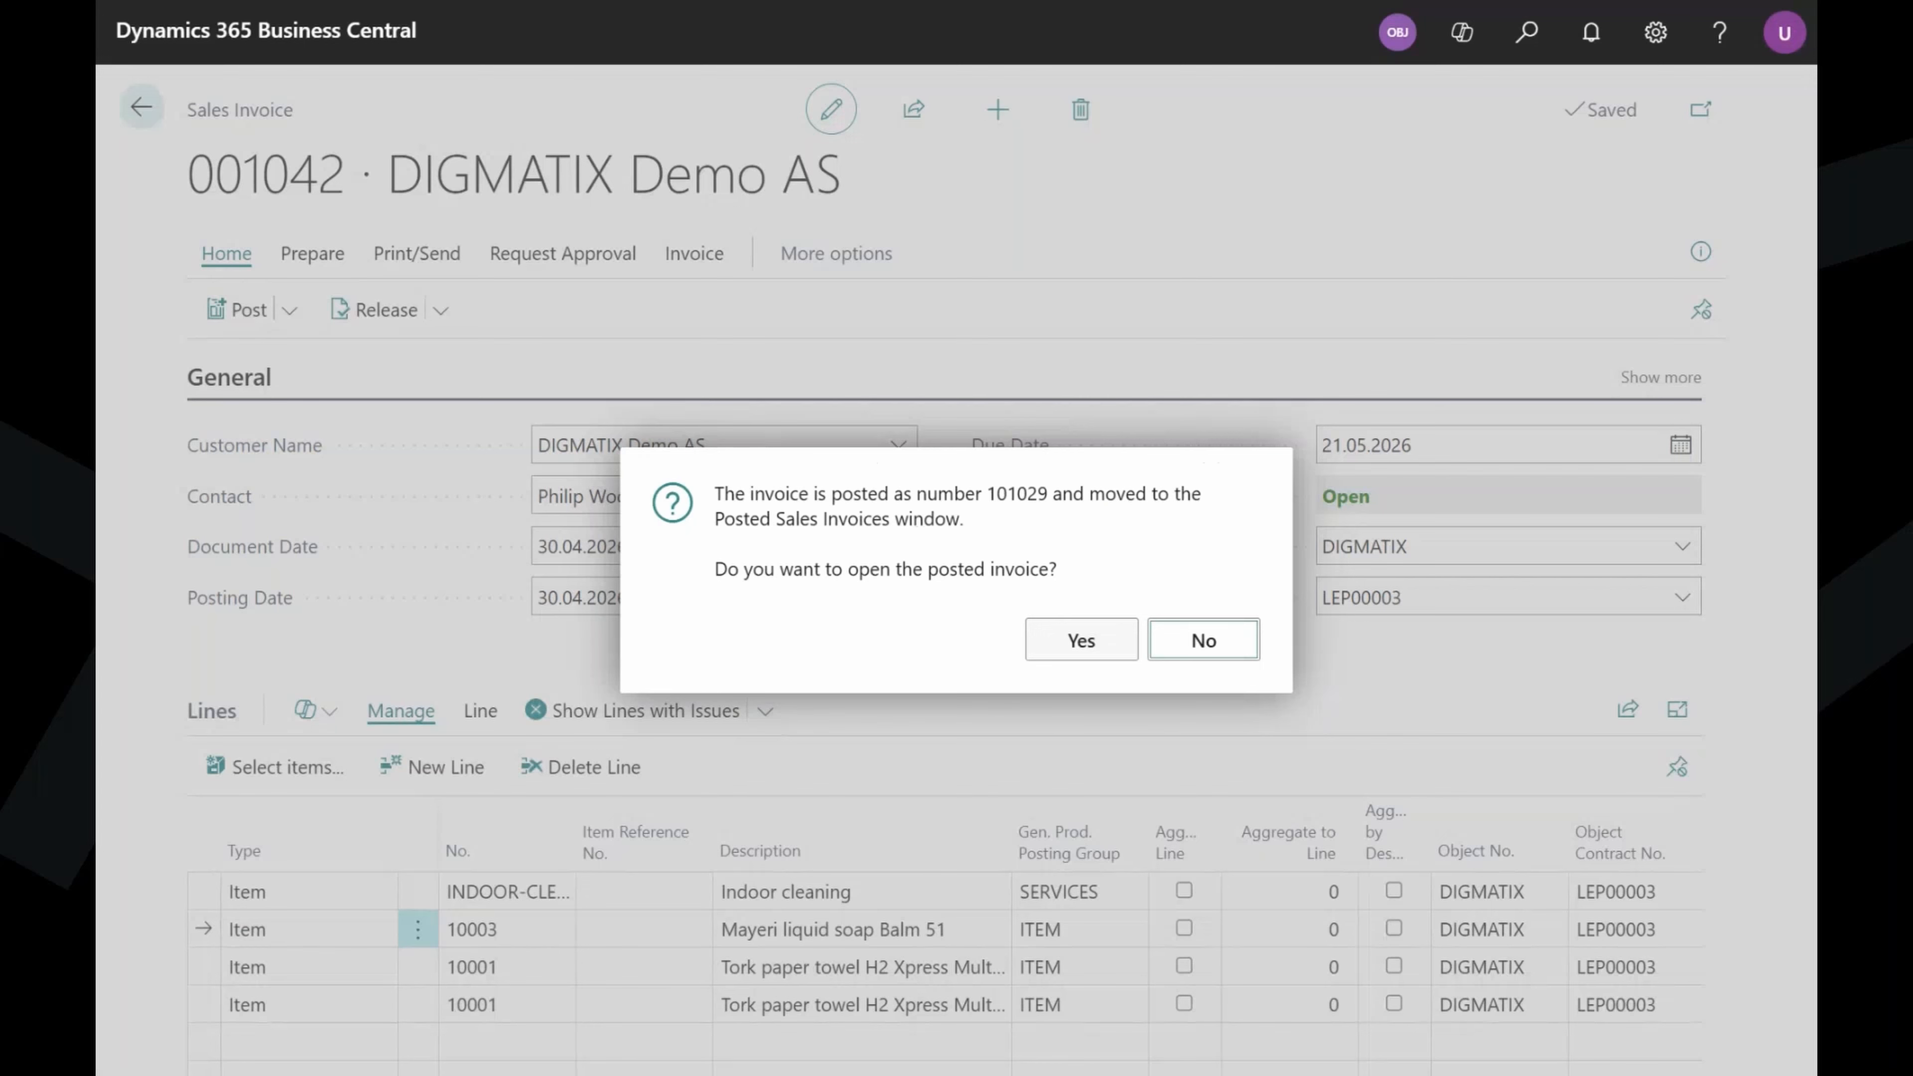
left_click(1087, 644)
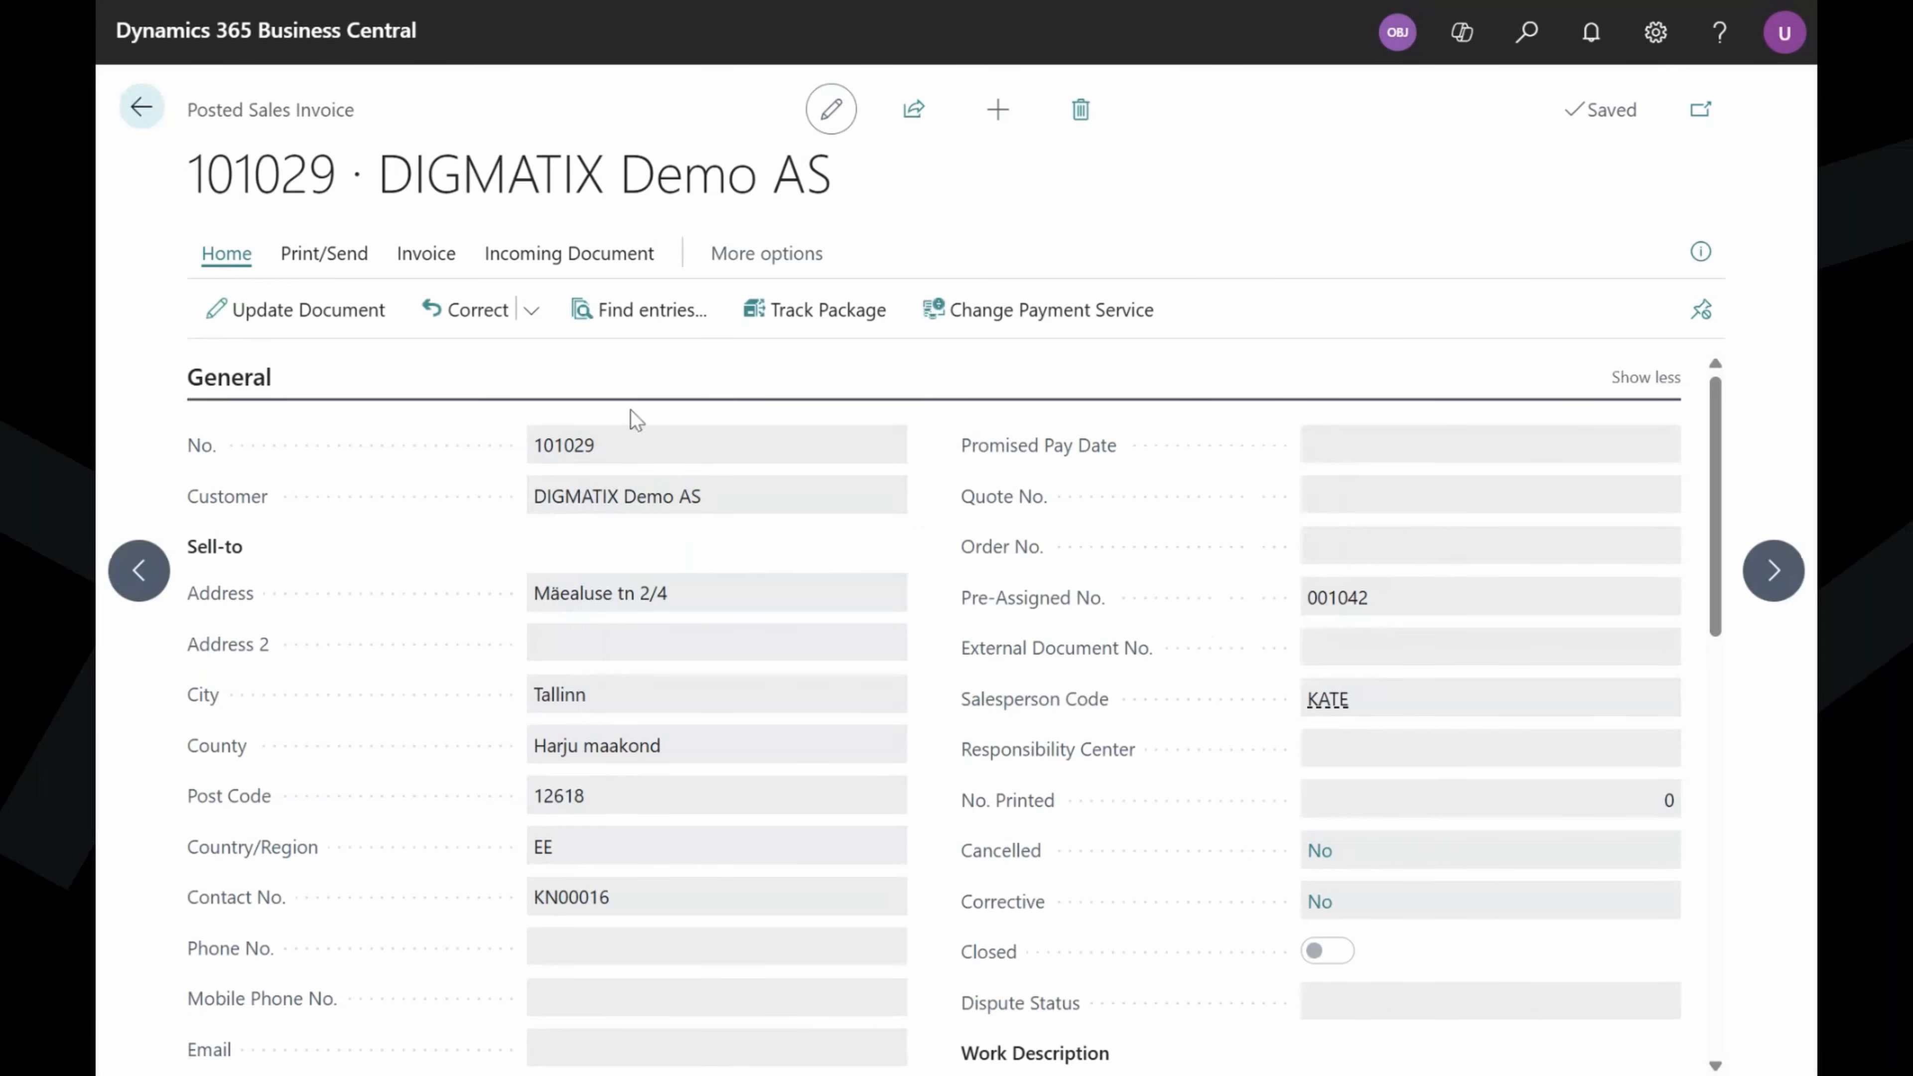
left_click(348, 256)
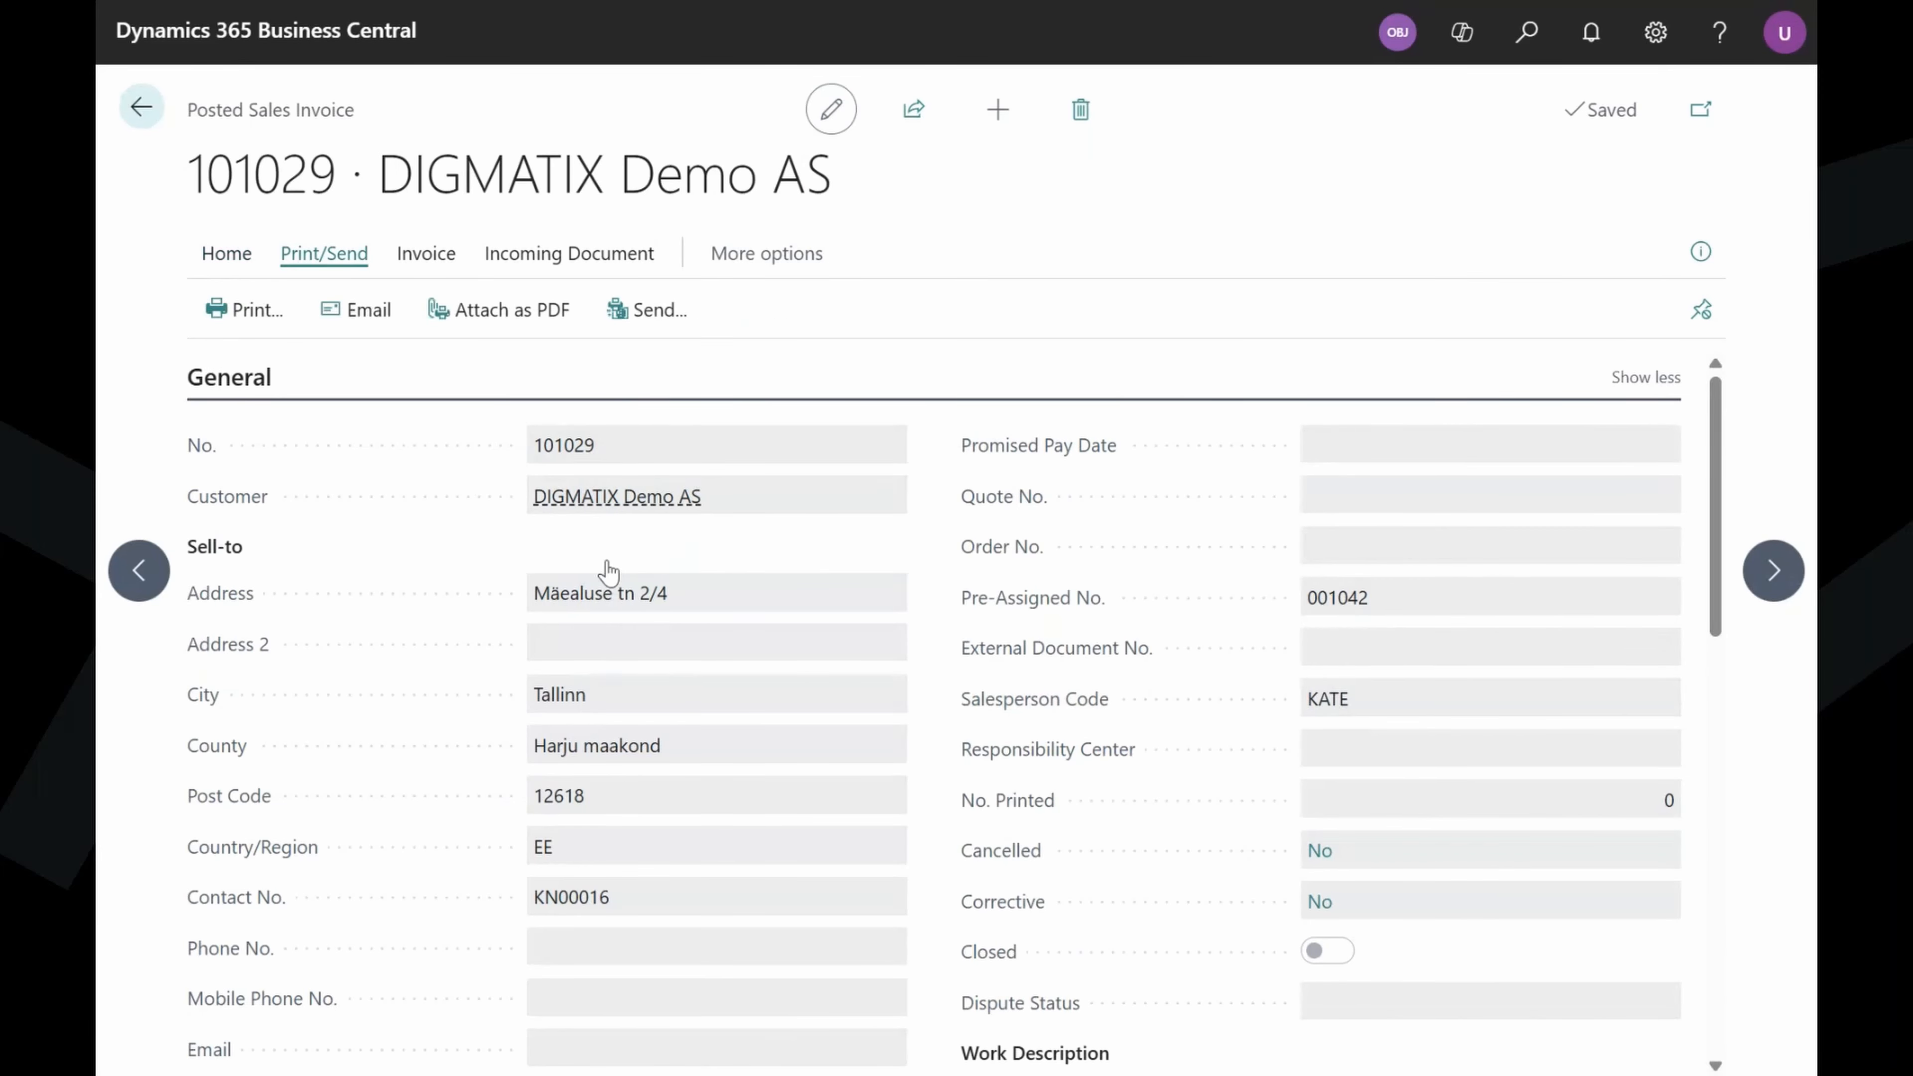
left_click(226, 317)
scroll(1007, 693, "down", 3)
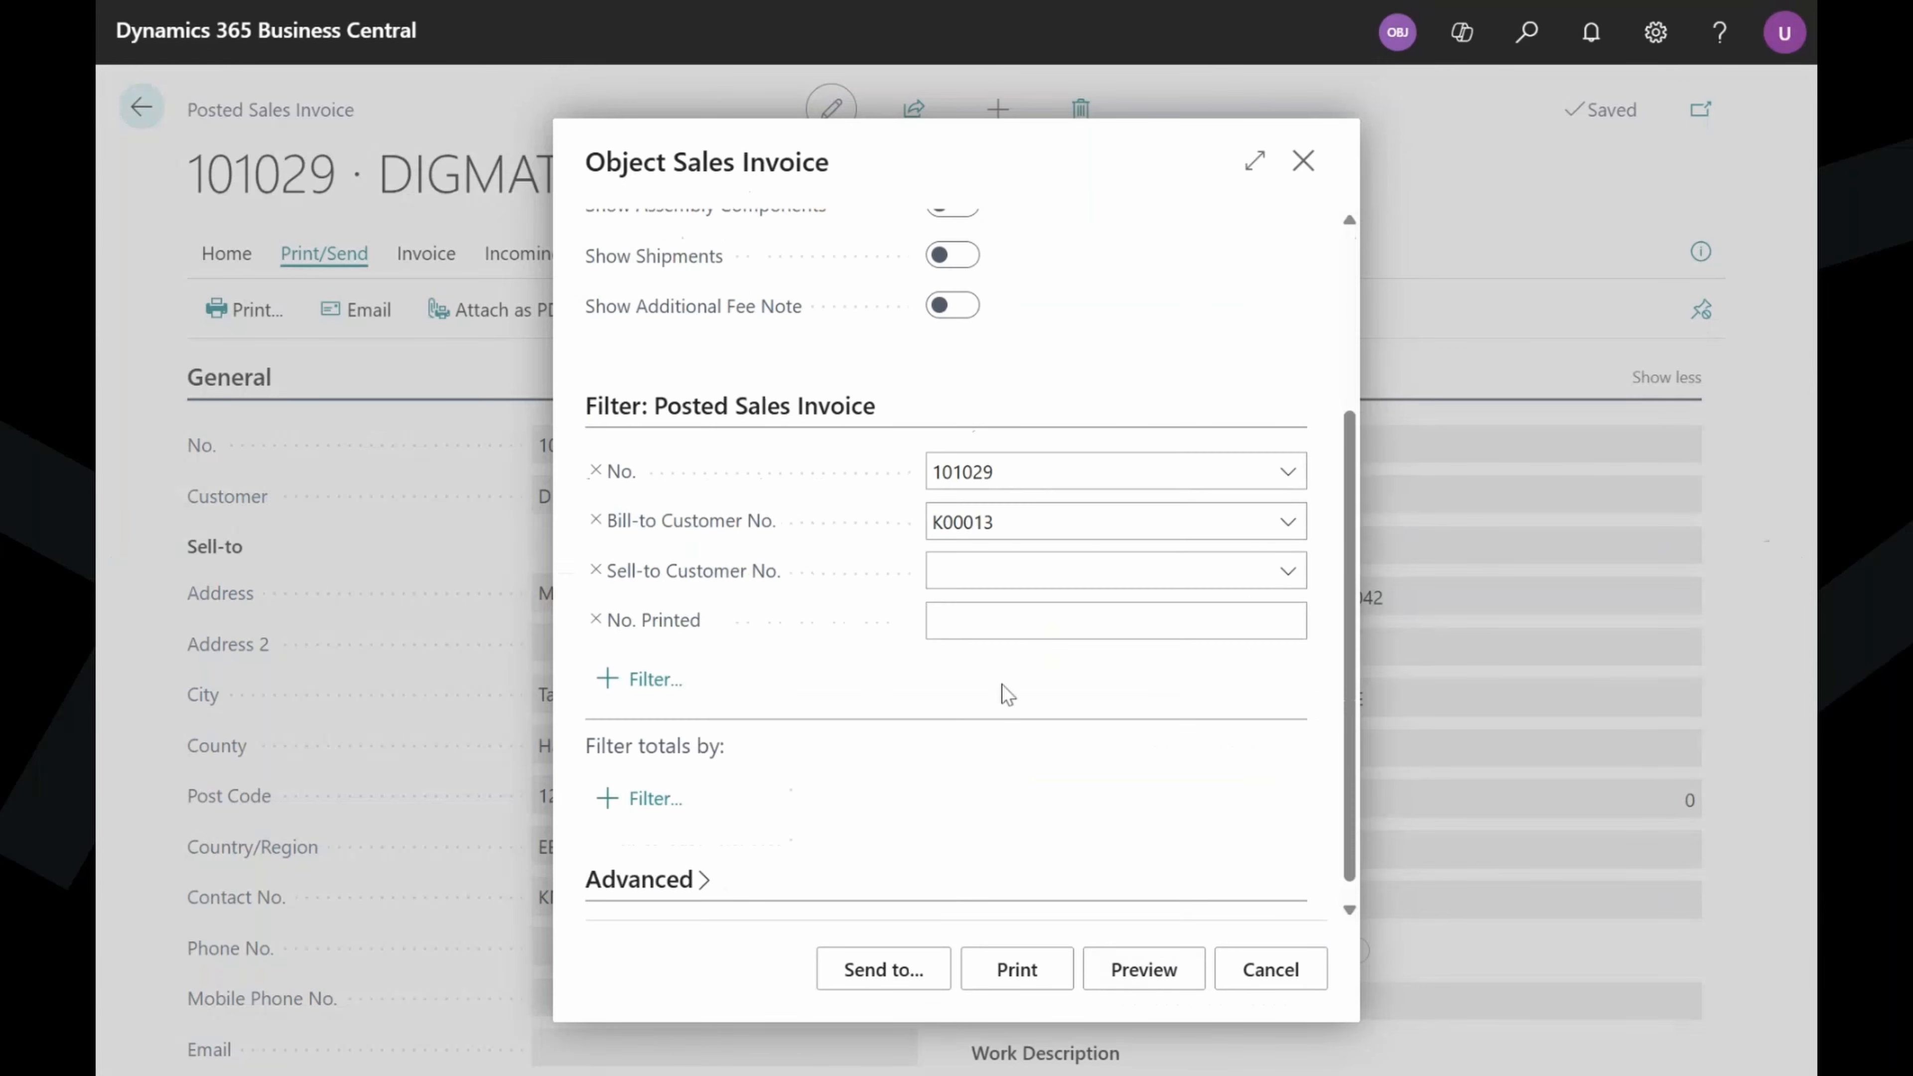
left_click(1144, 969)
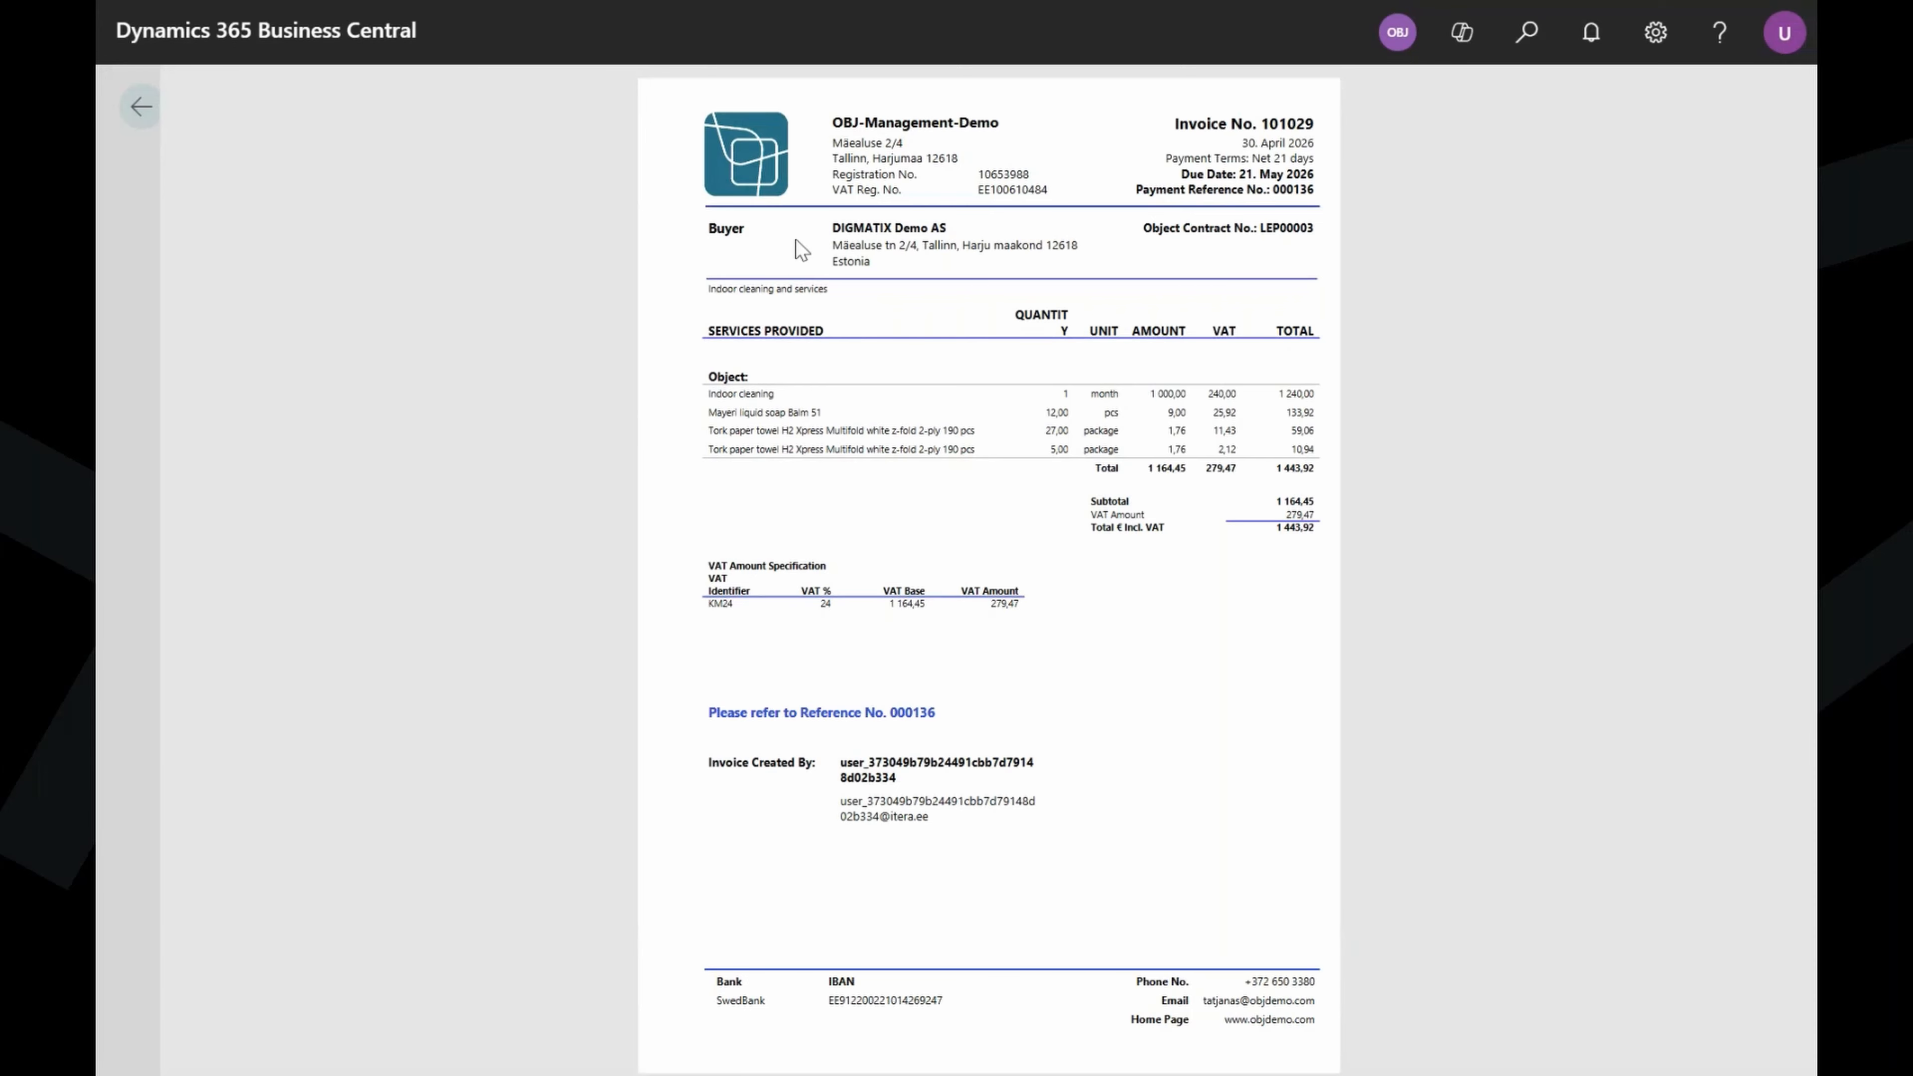
left_click_drag(726, 398, 780, 432)
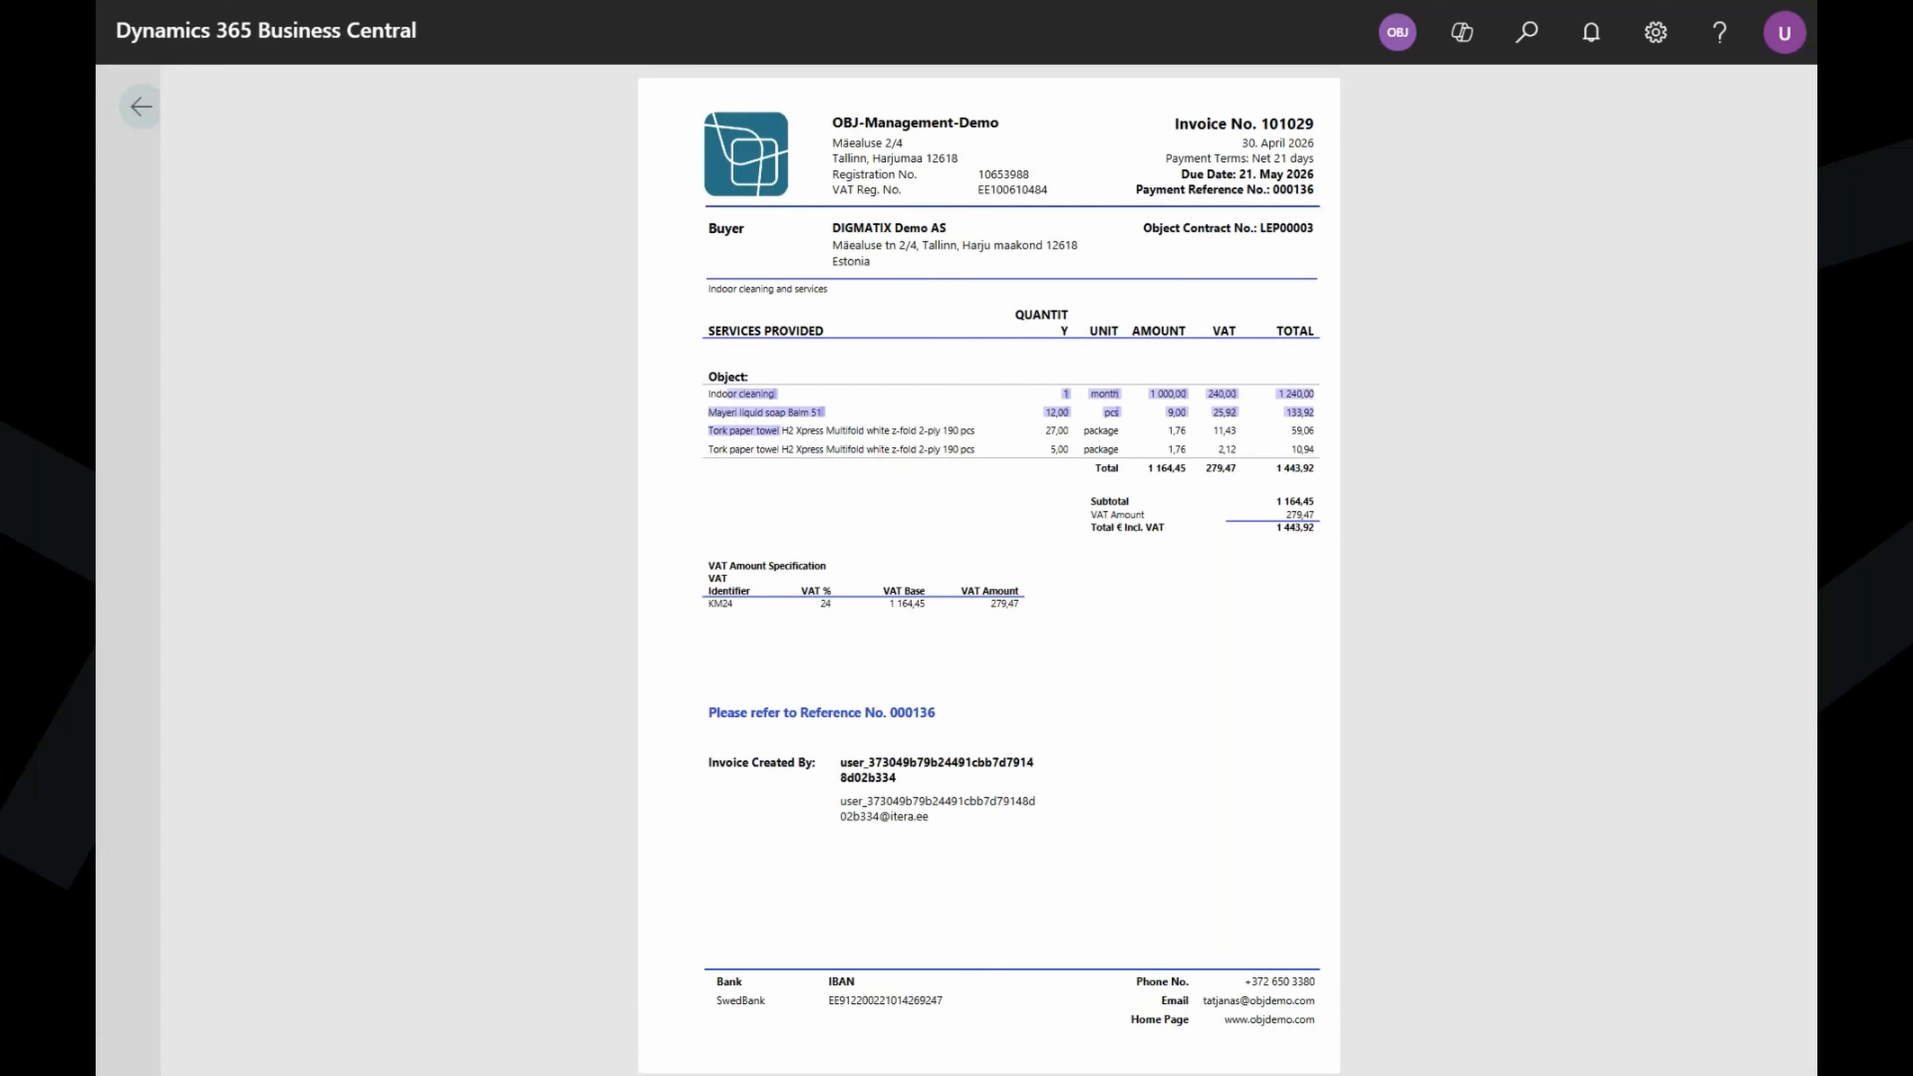
left_click(737, 441)
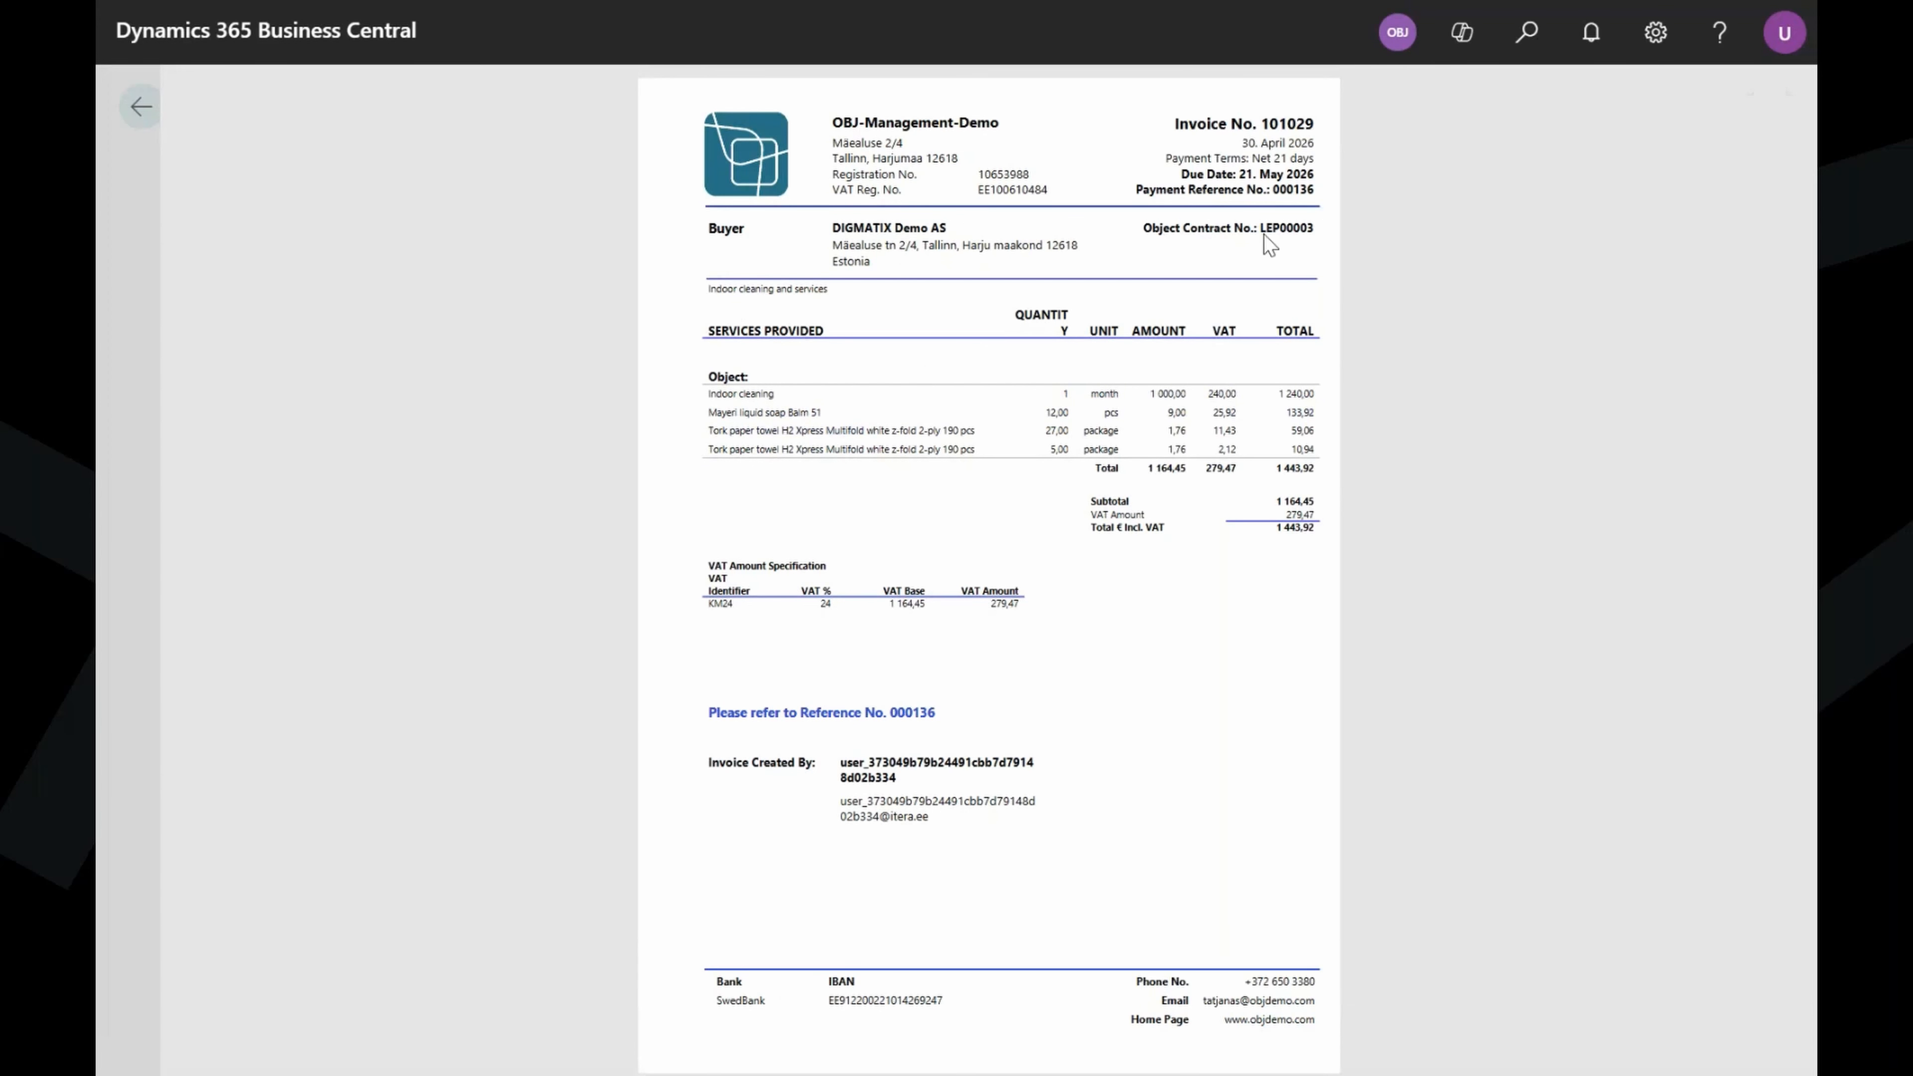
left_click(1171, 501)
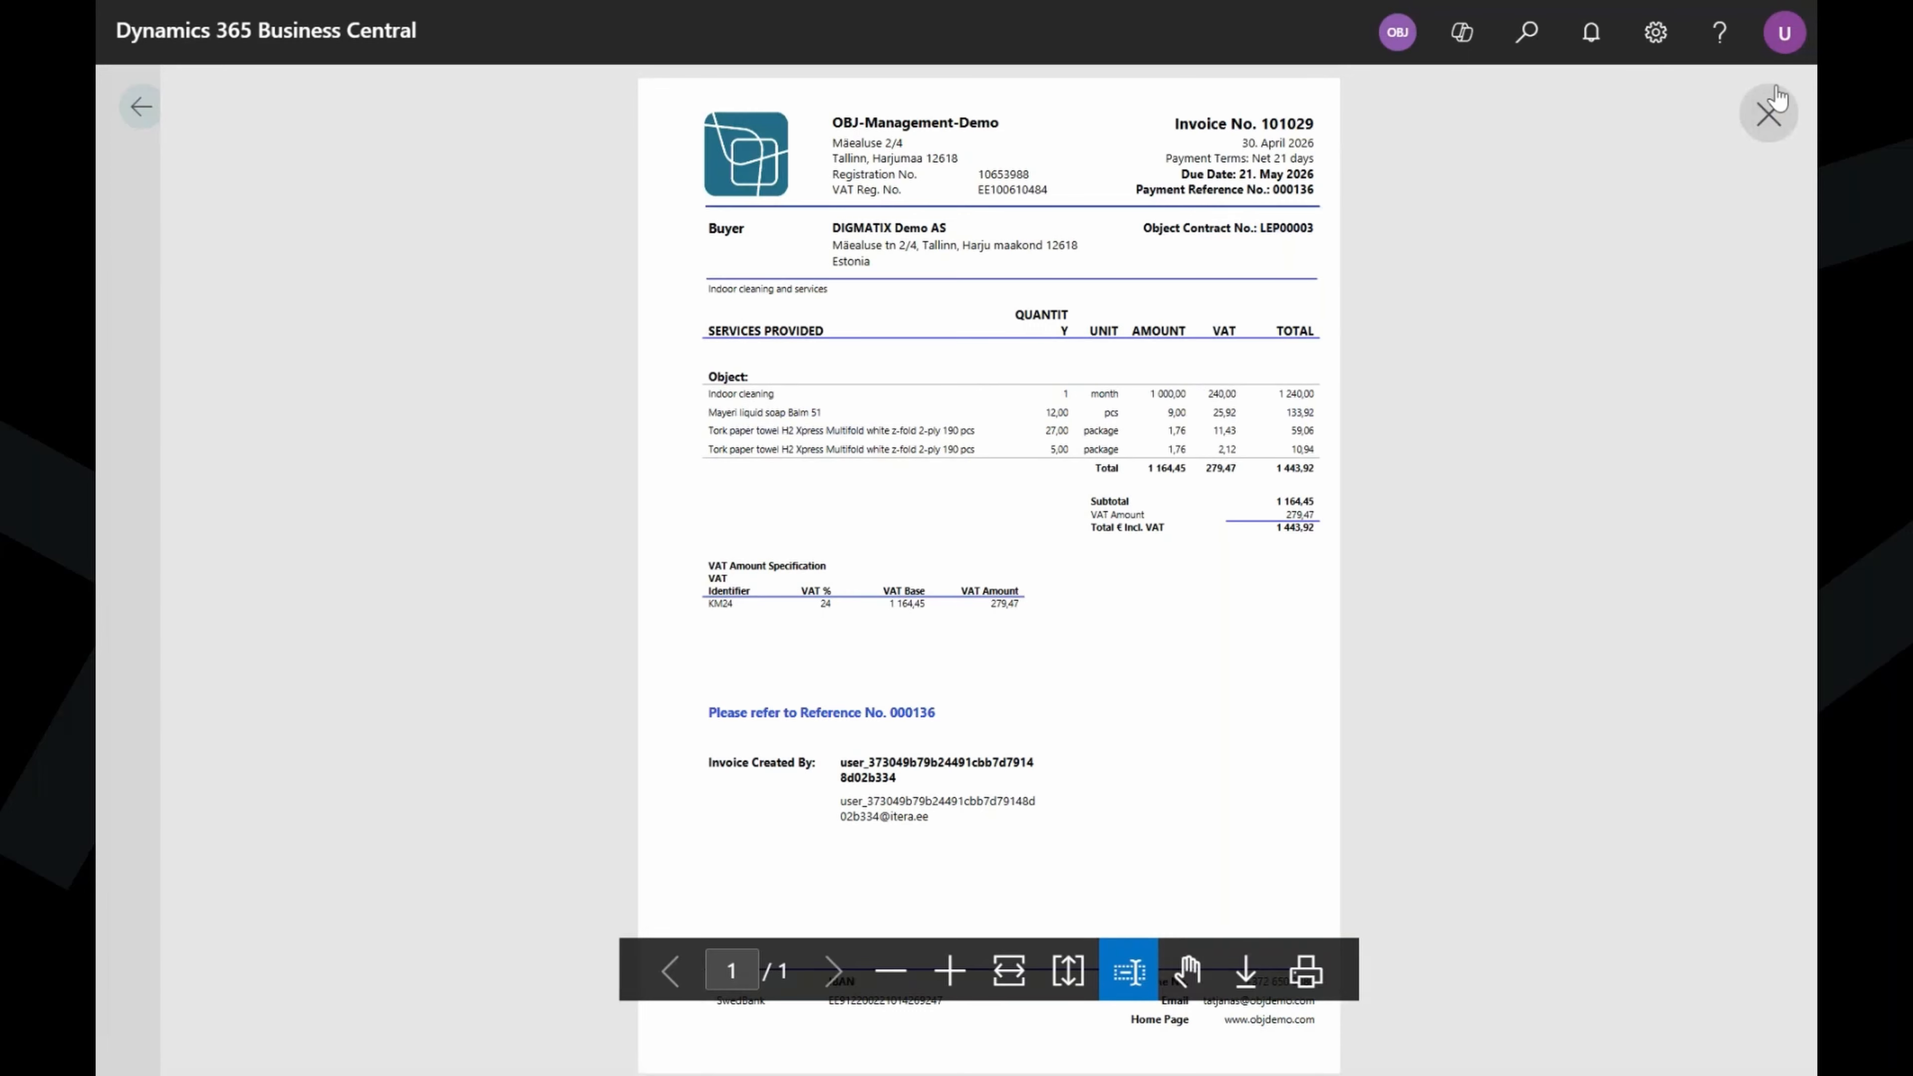
left_click(1768, 109)
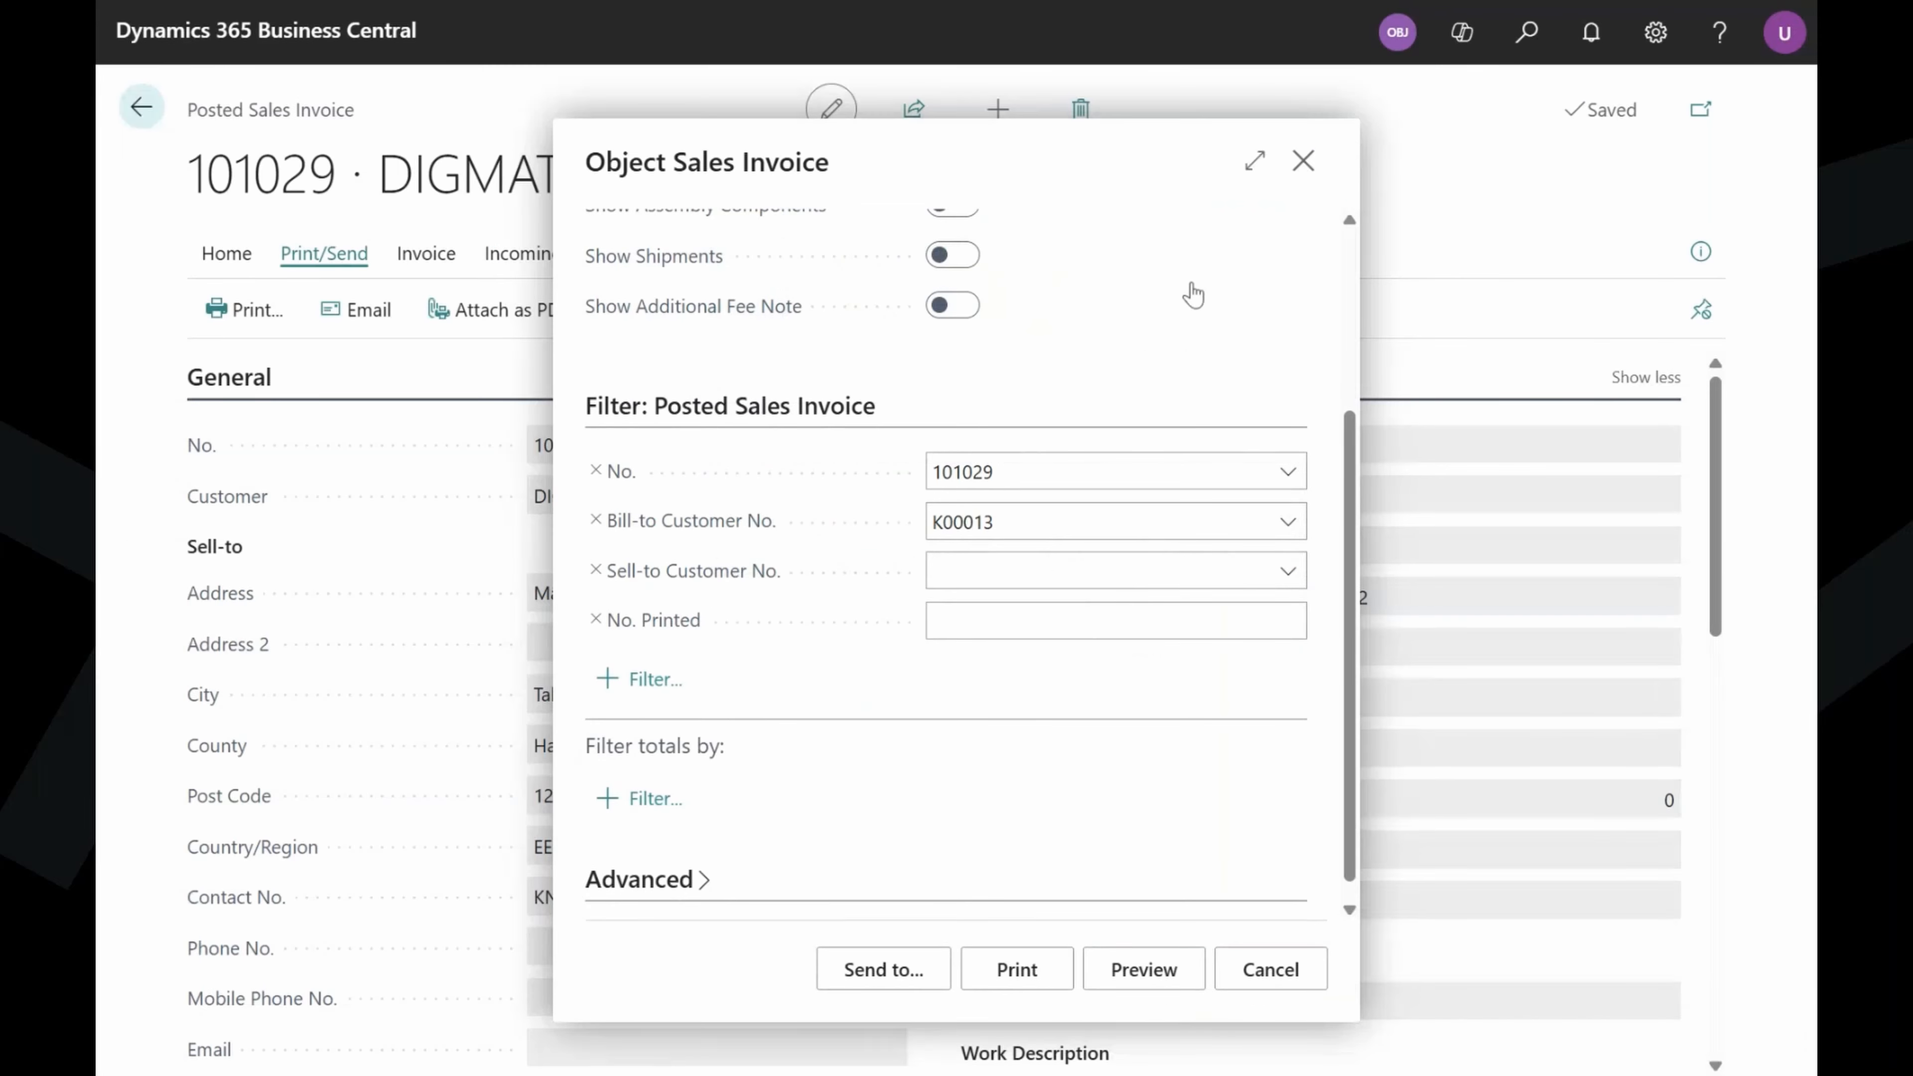
key("Escape")
Go back to the role centre and open the My Objects list of four objects.
left_click(141, 106)
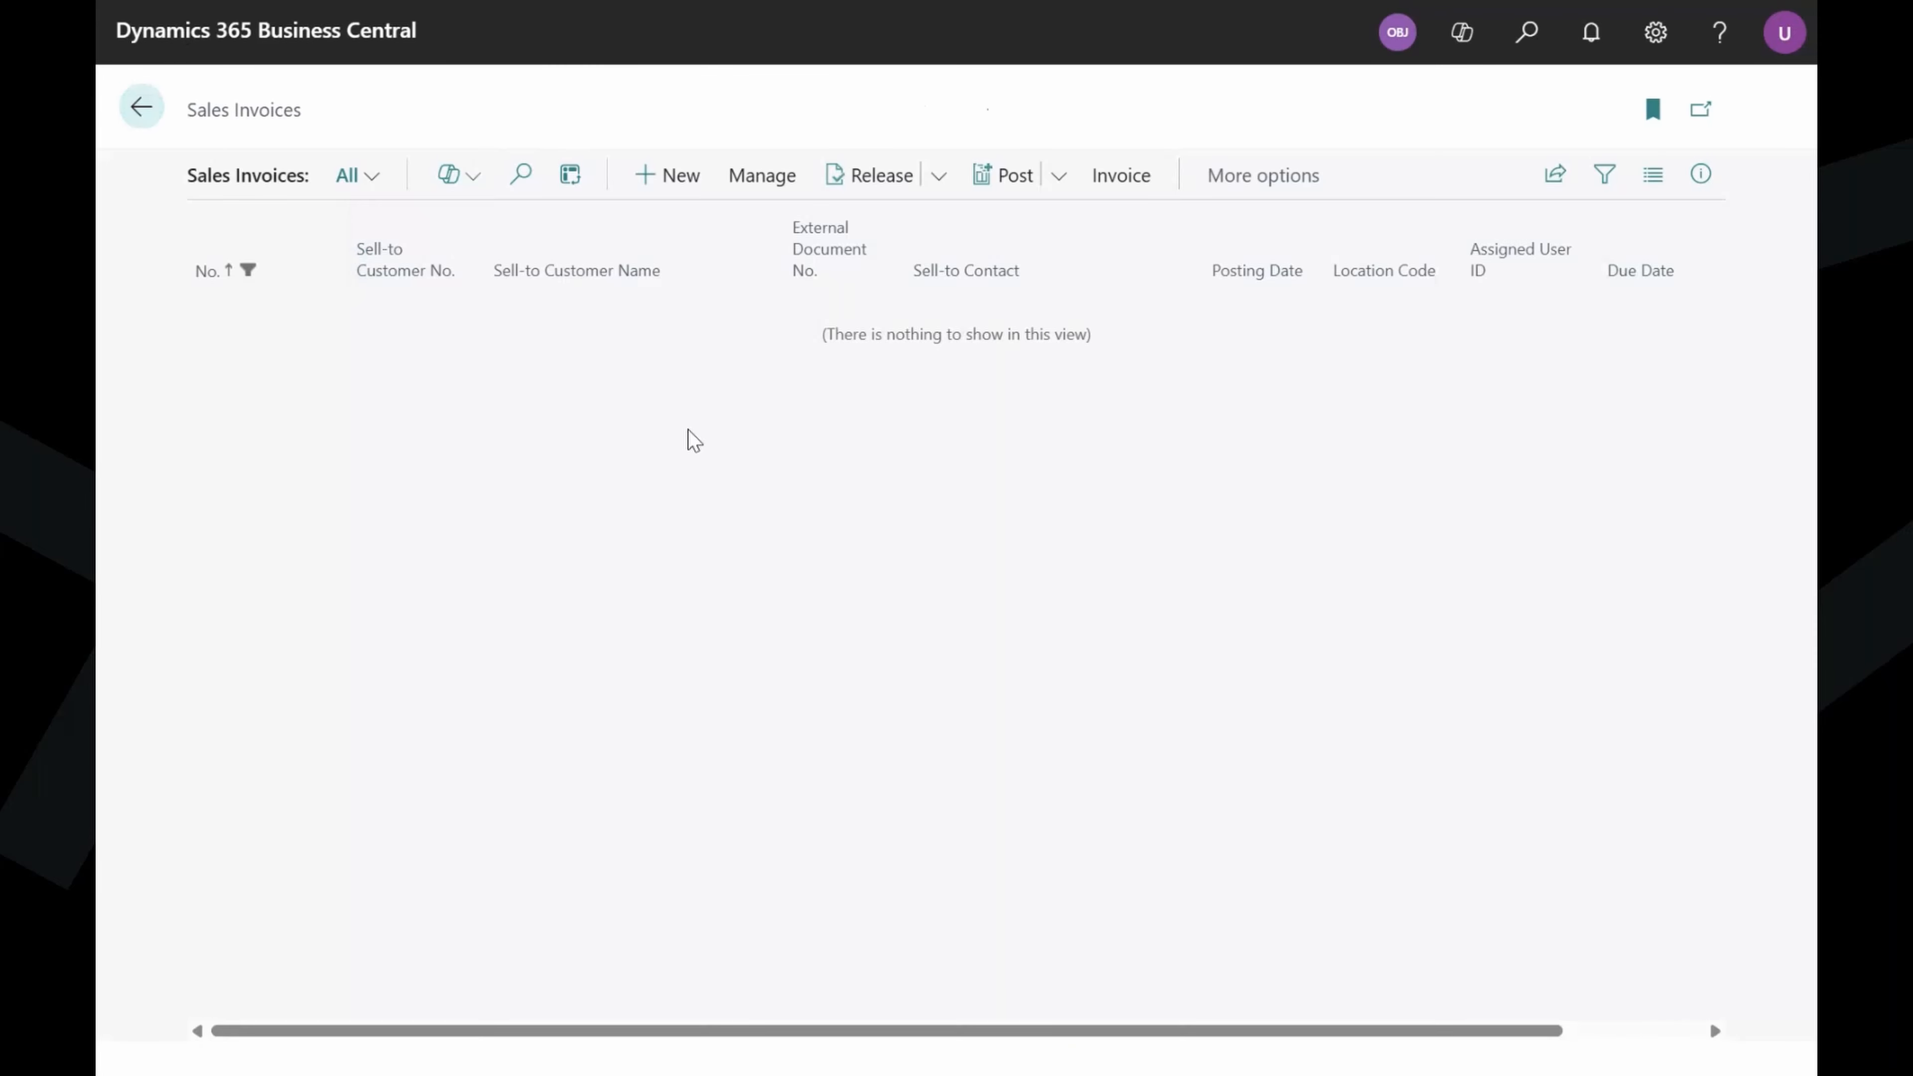
left_click(141, 106)
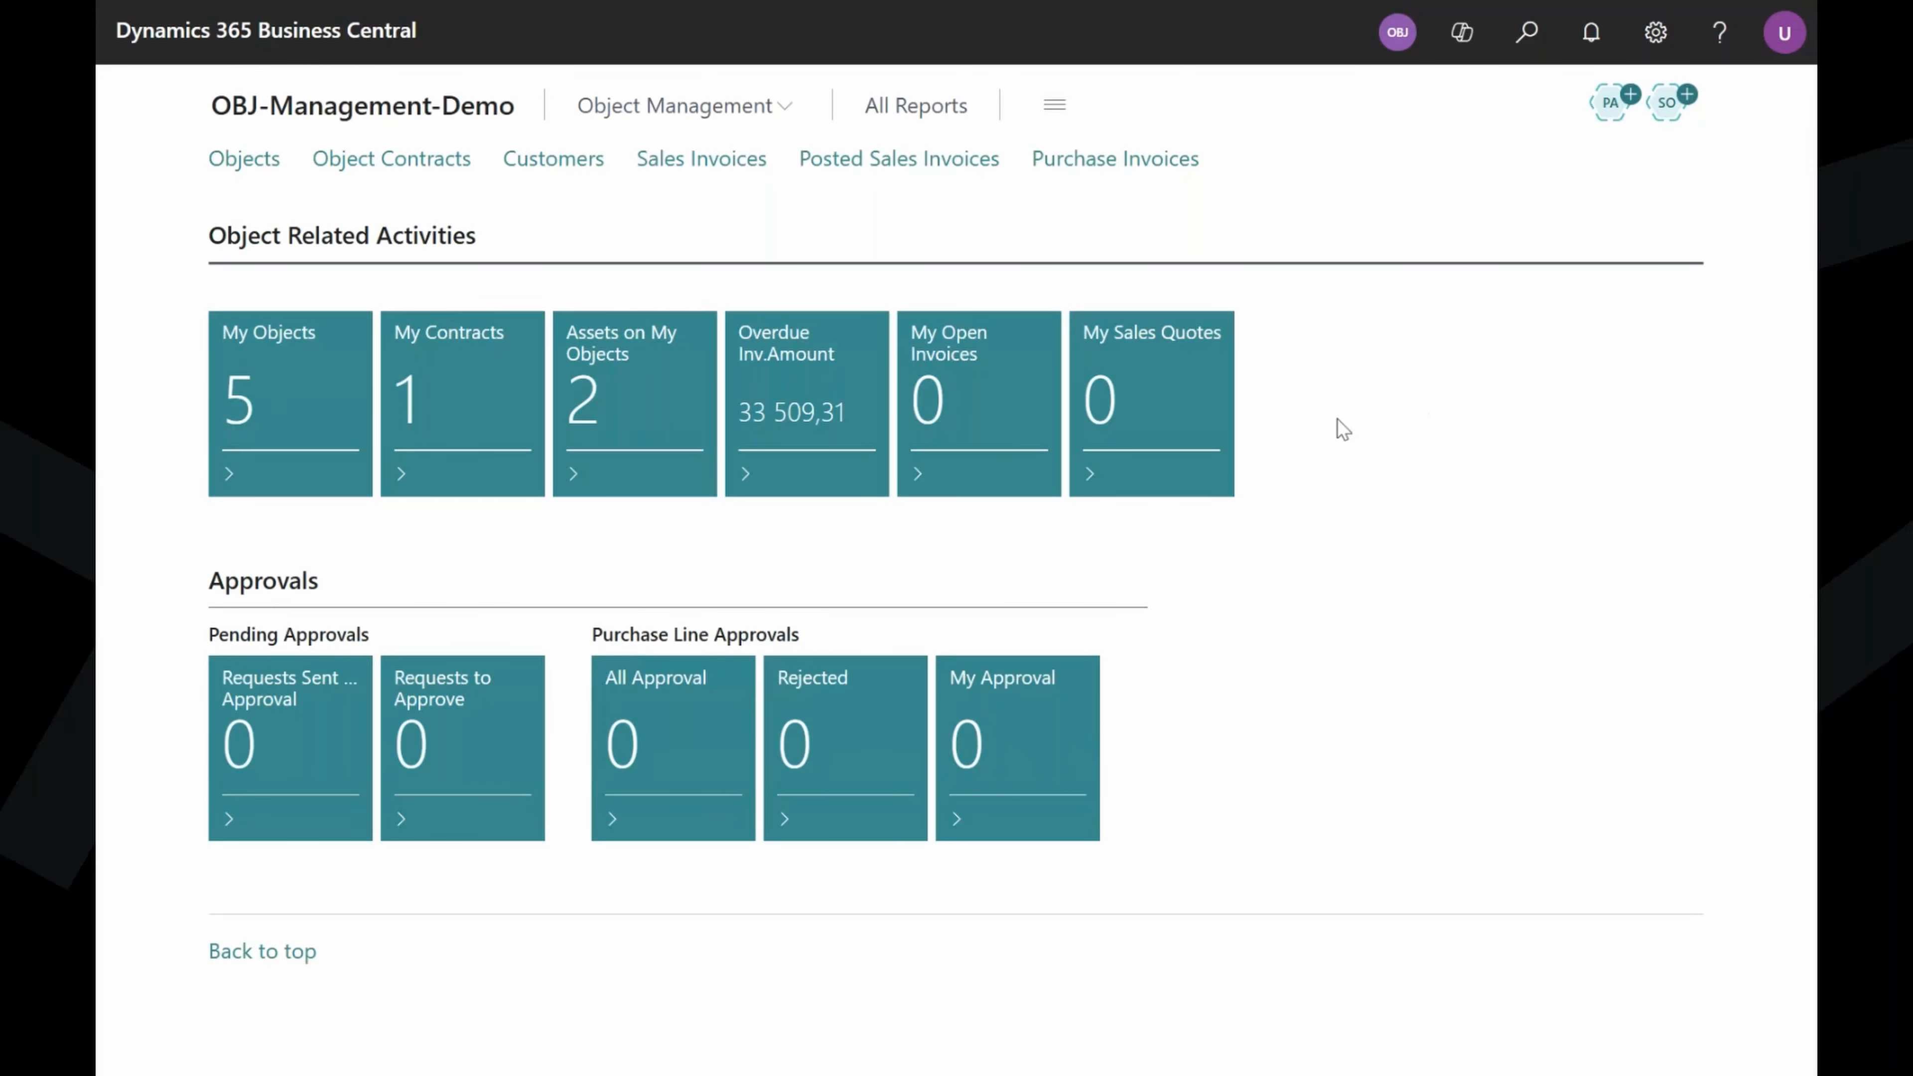
left_click(322, 422)
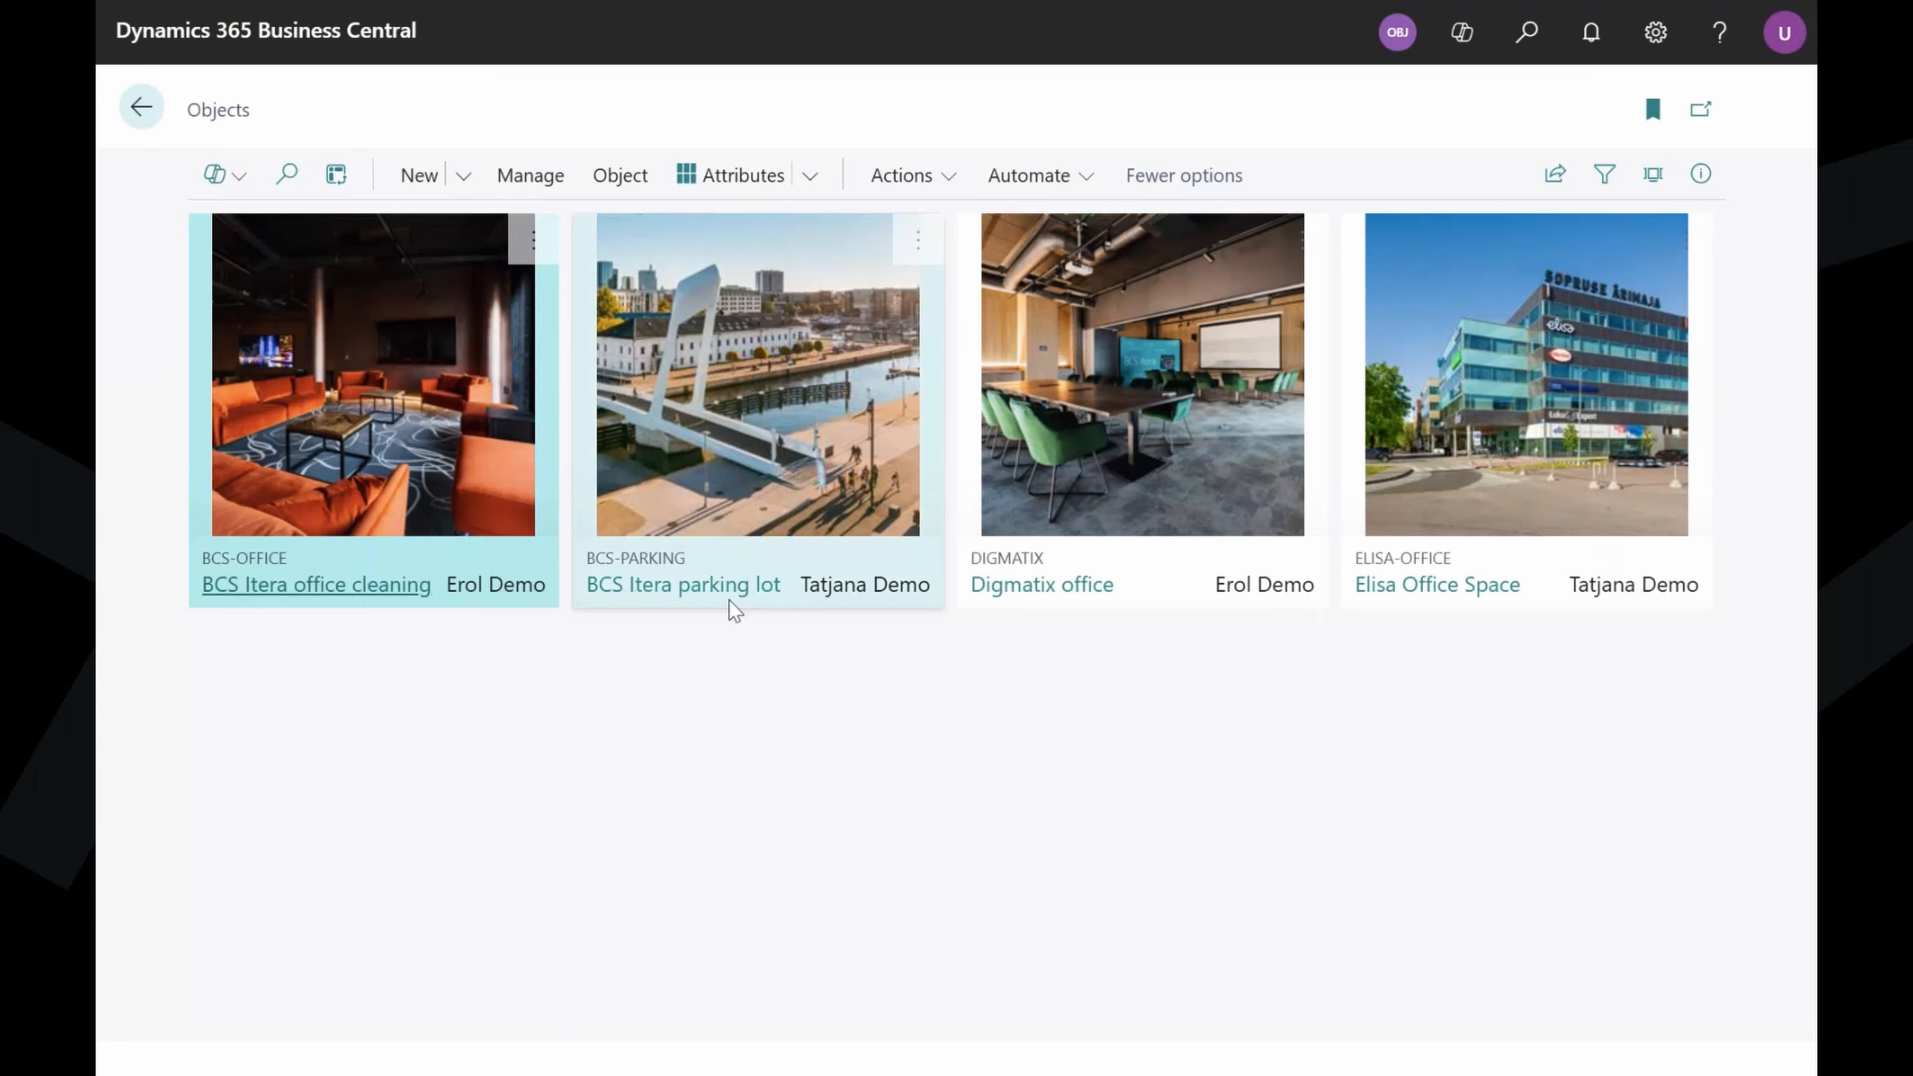
Open the financial report for the Elisa Office Space object.
left_click(1403, 586)
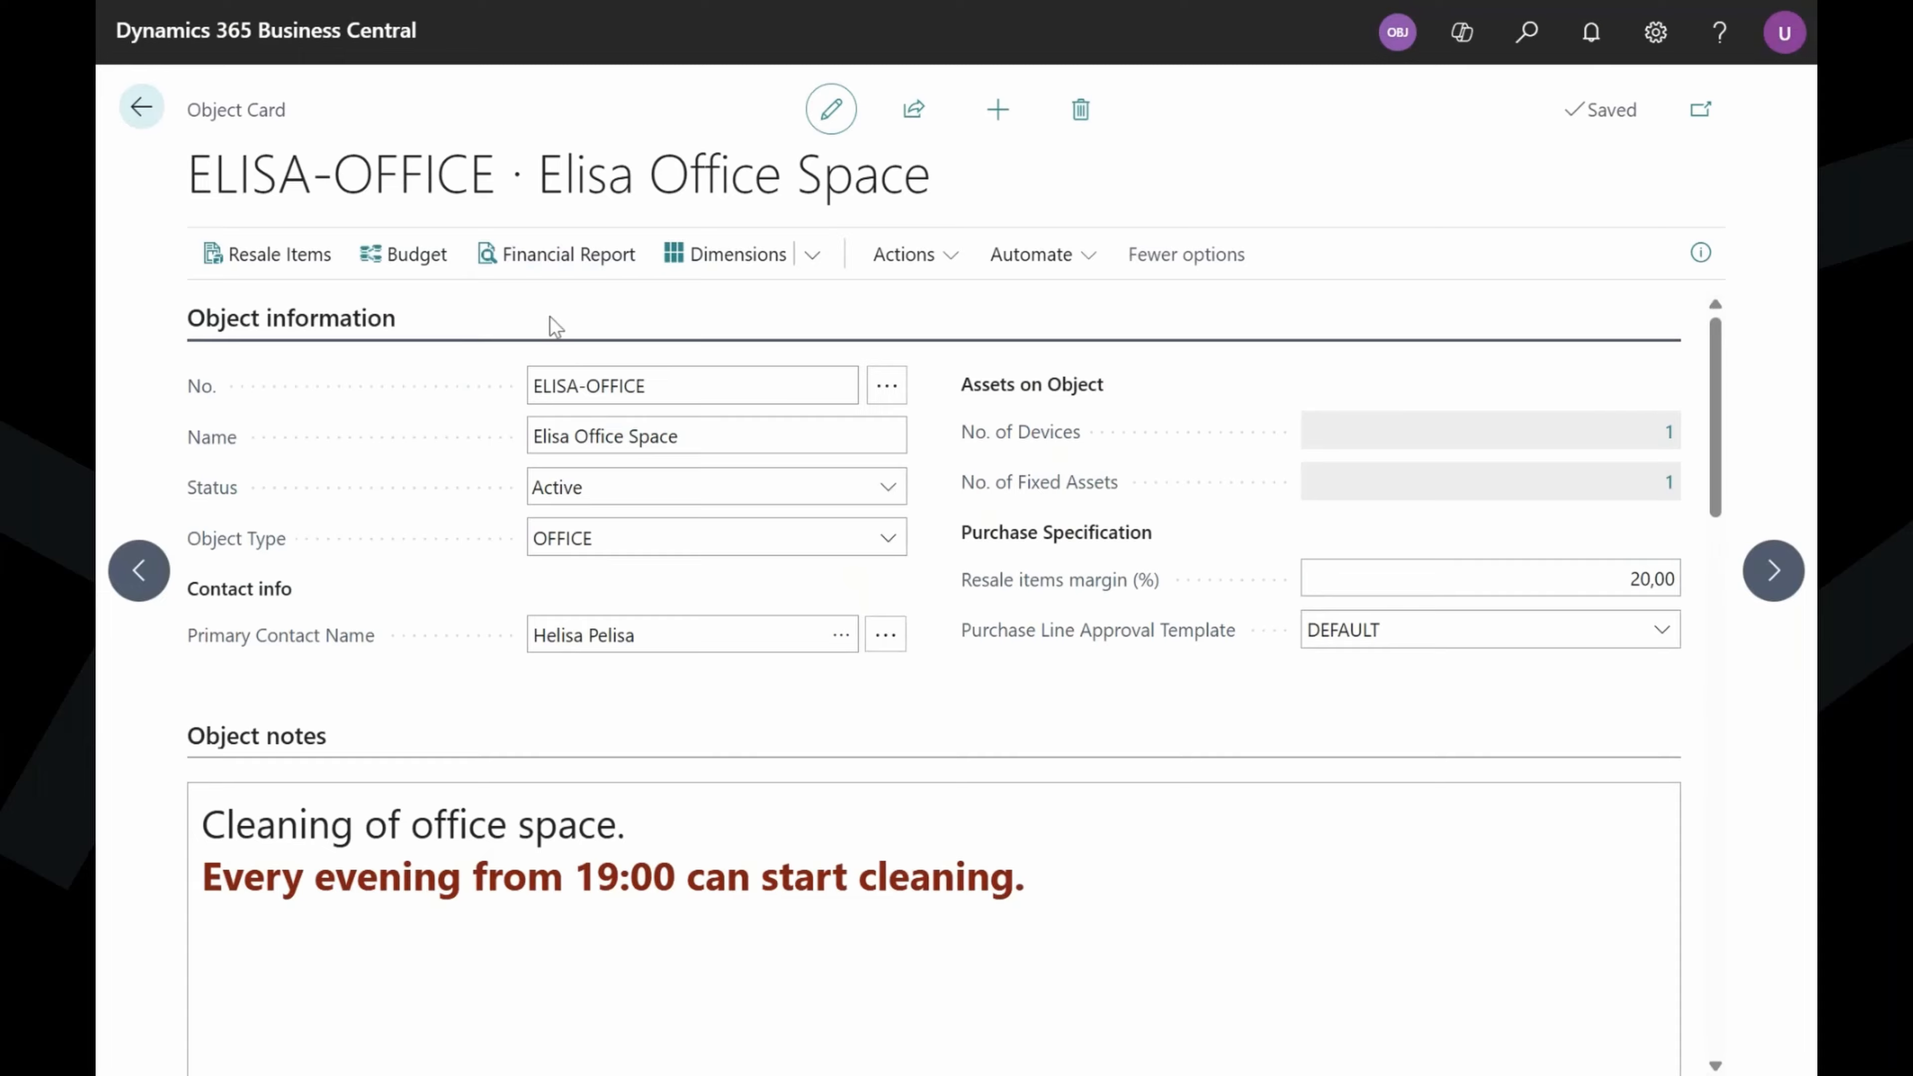
left_click(577, 275)
scroll(867, 462, "down", 3)
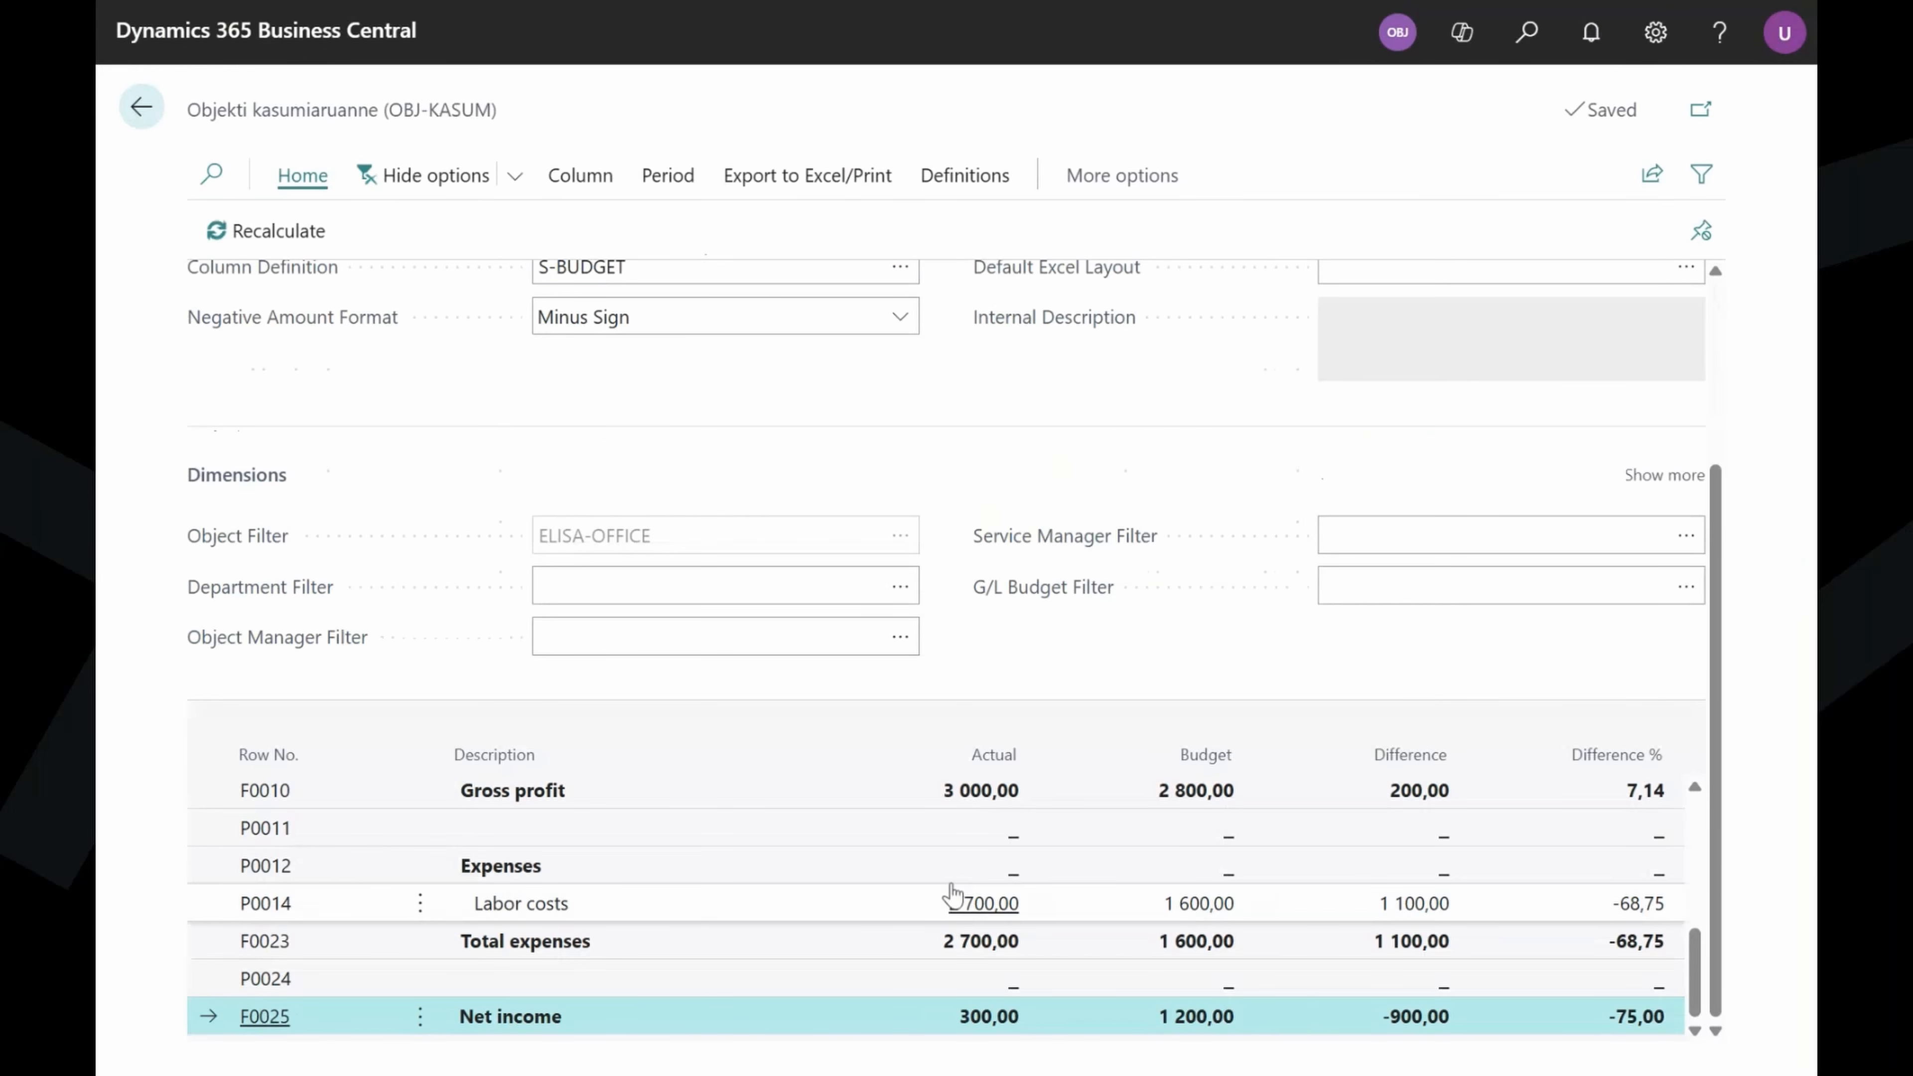
scroll(791, 888, "up", 2)
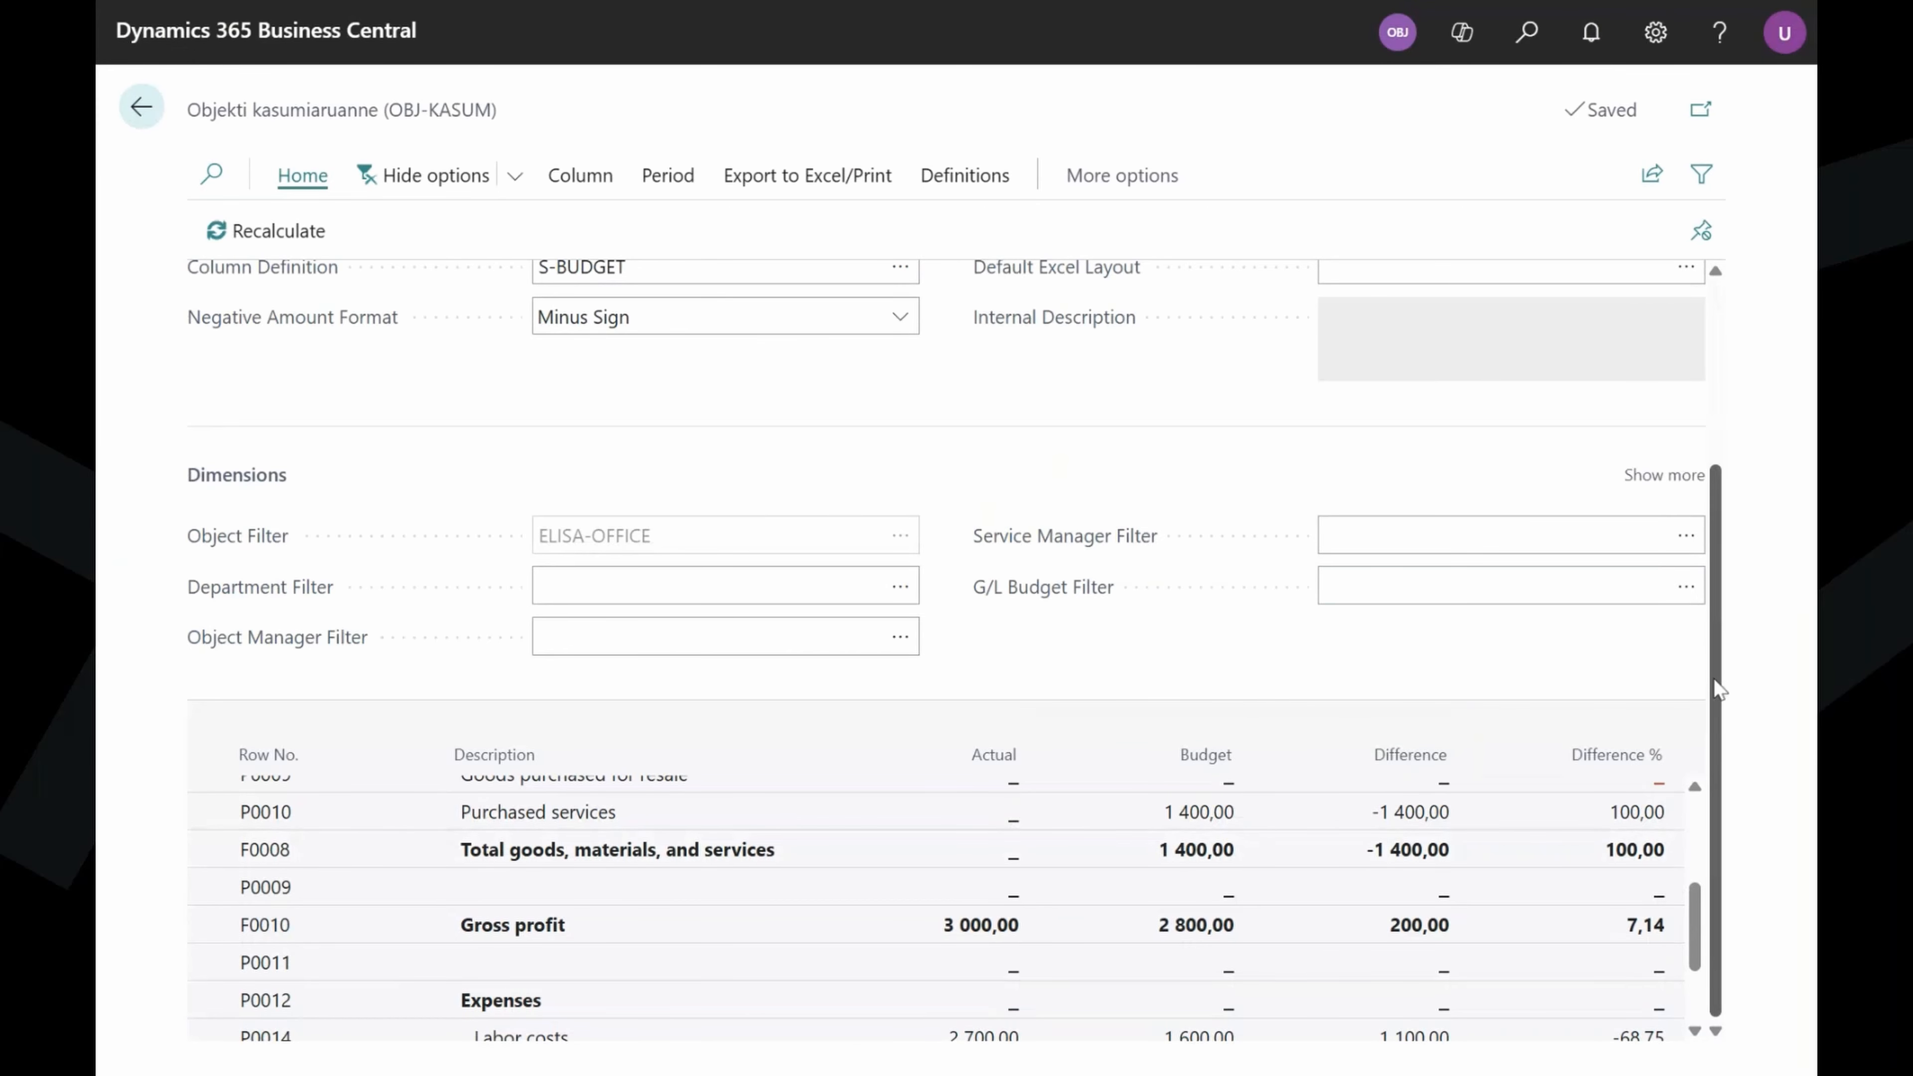
scroll(1281, 714, "up", 2)
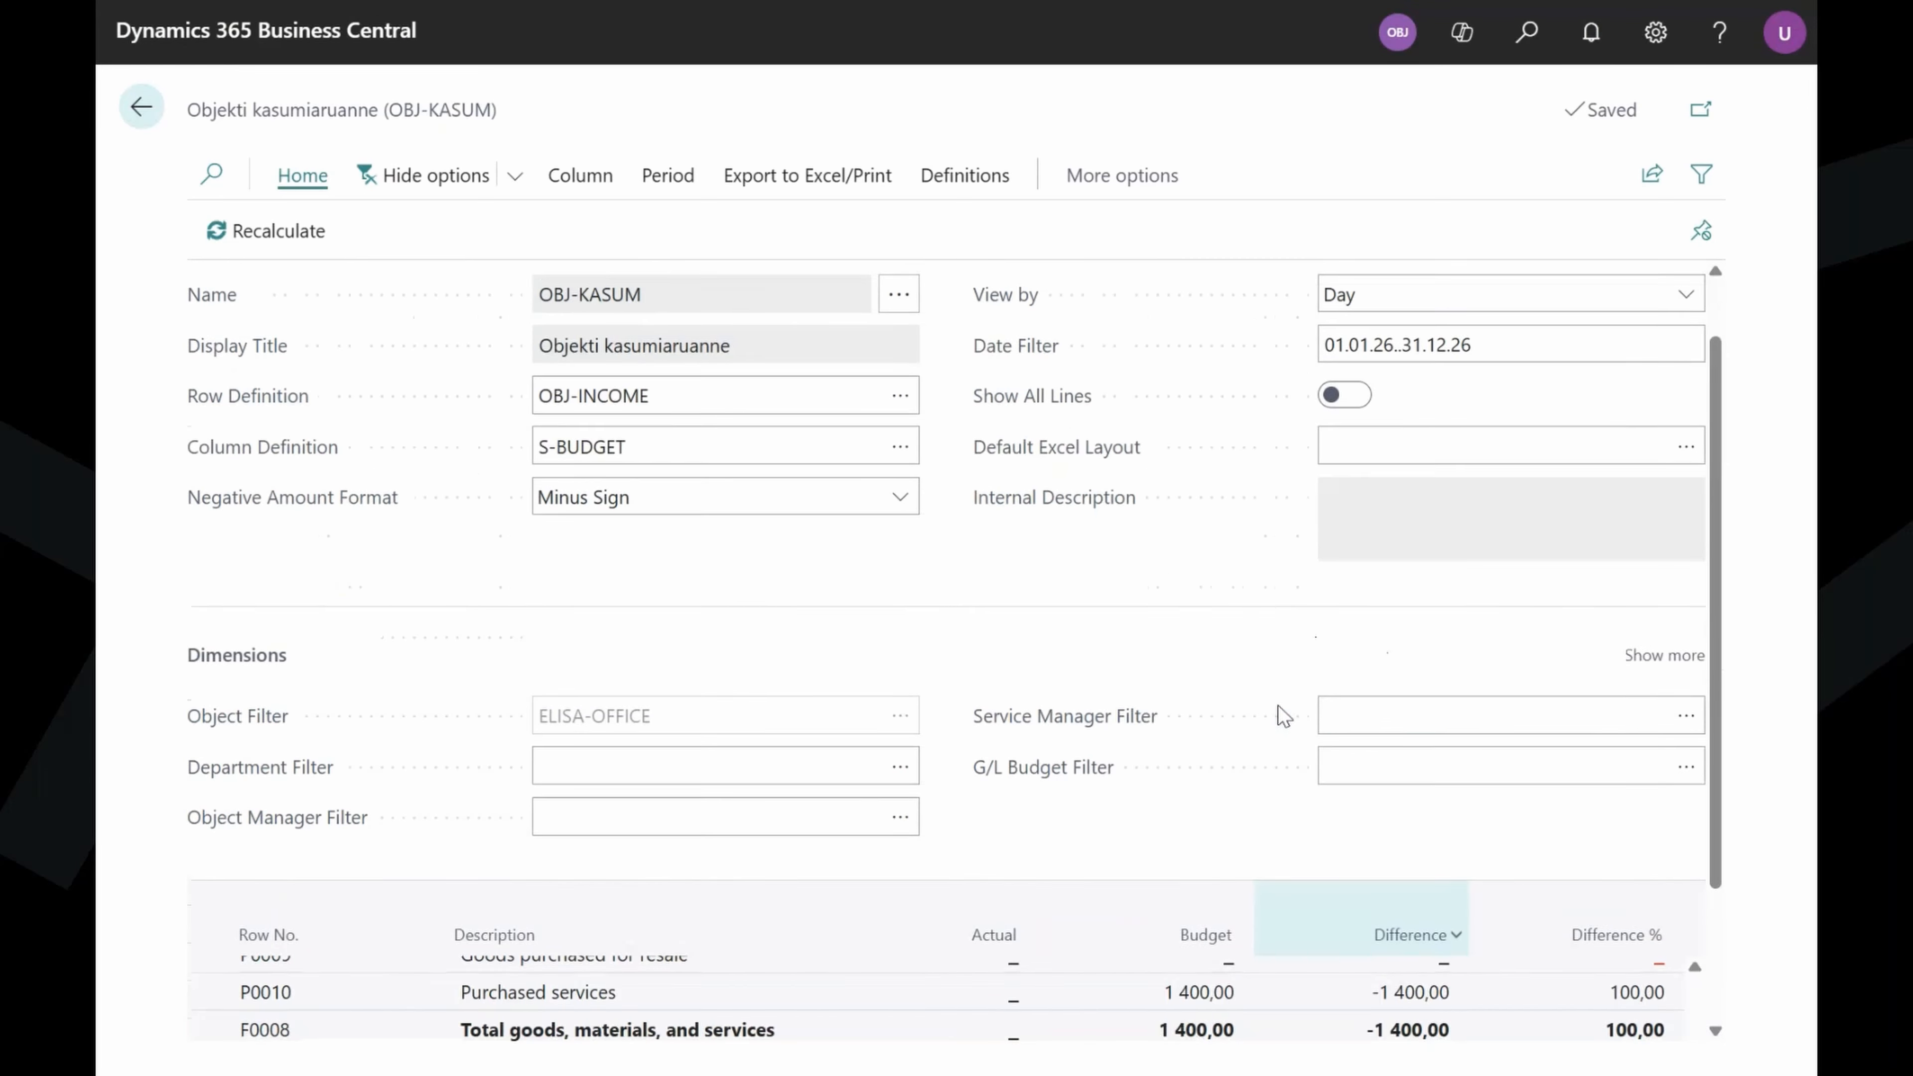
scroll(1285, 716, "up", 1)
Set the report's Date Filter to 01.01.26..30.04.26, showing gross profit 3 000,00 versus 2 800,00 budget.
left_click(1356, 419)
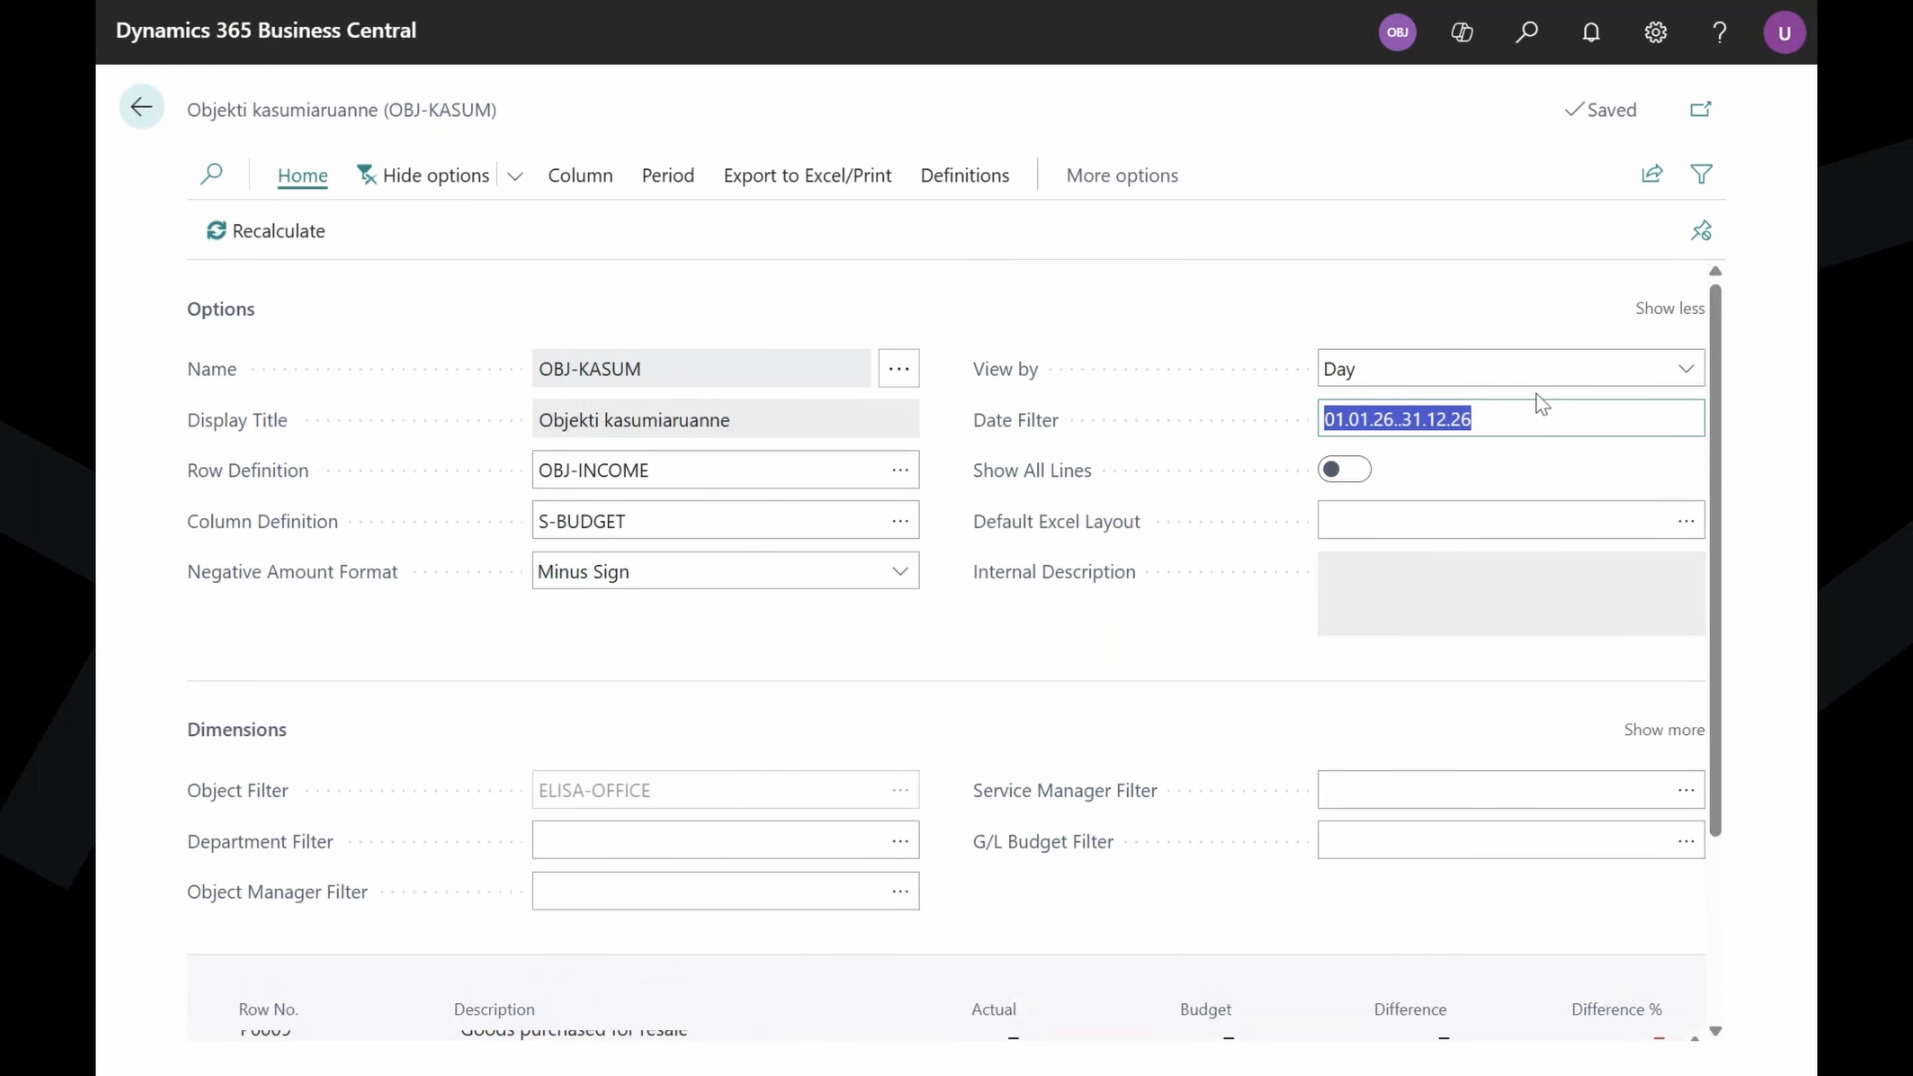
type("01.01.")
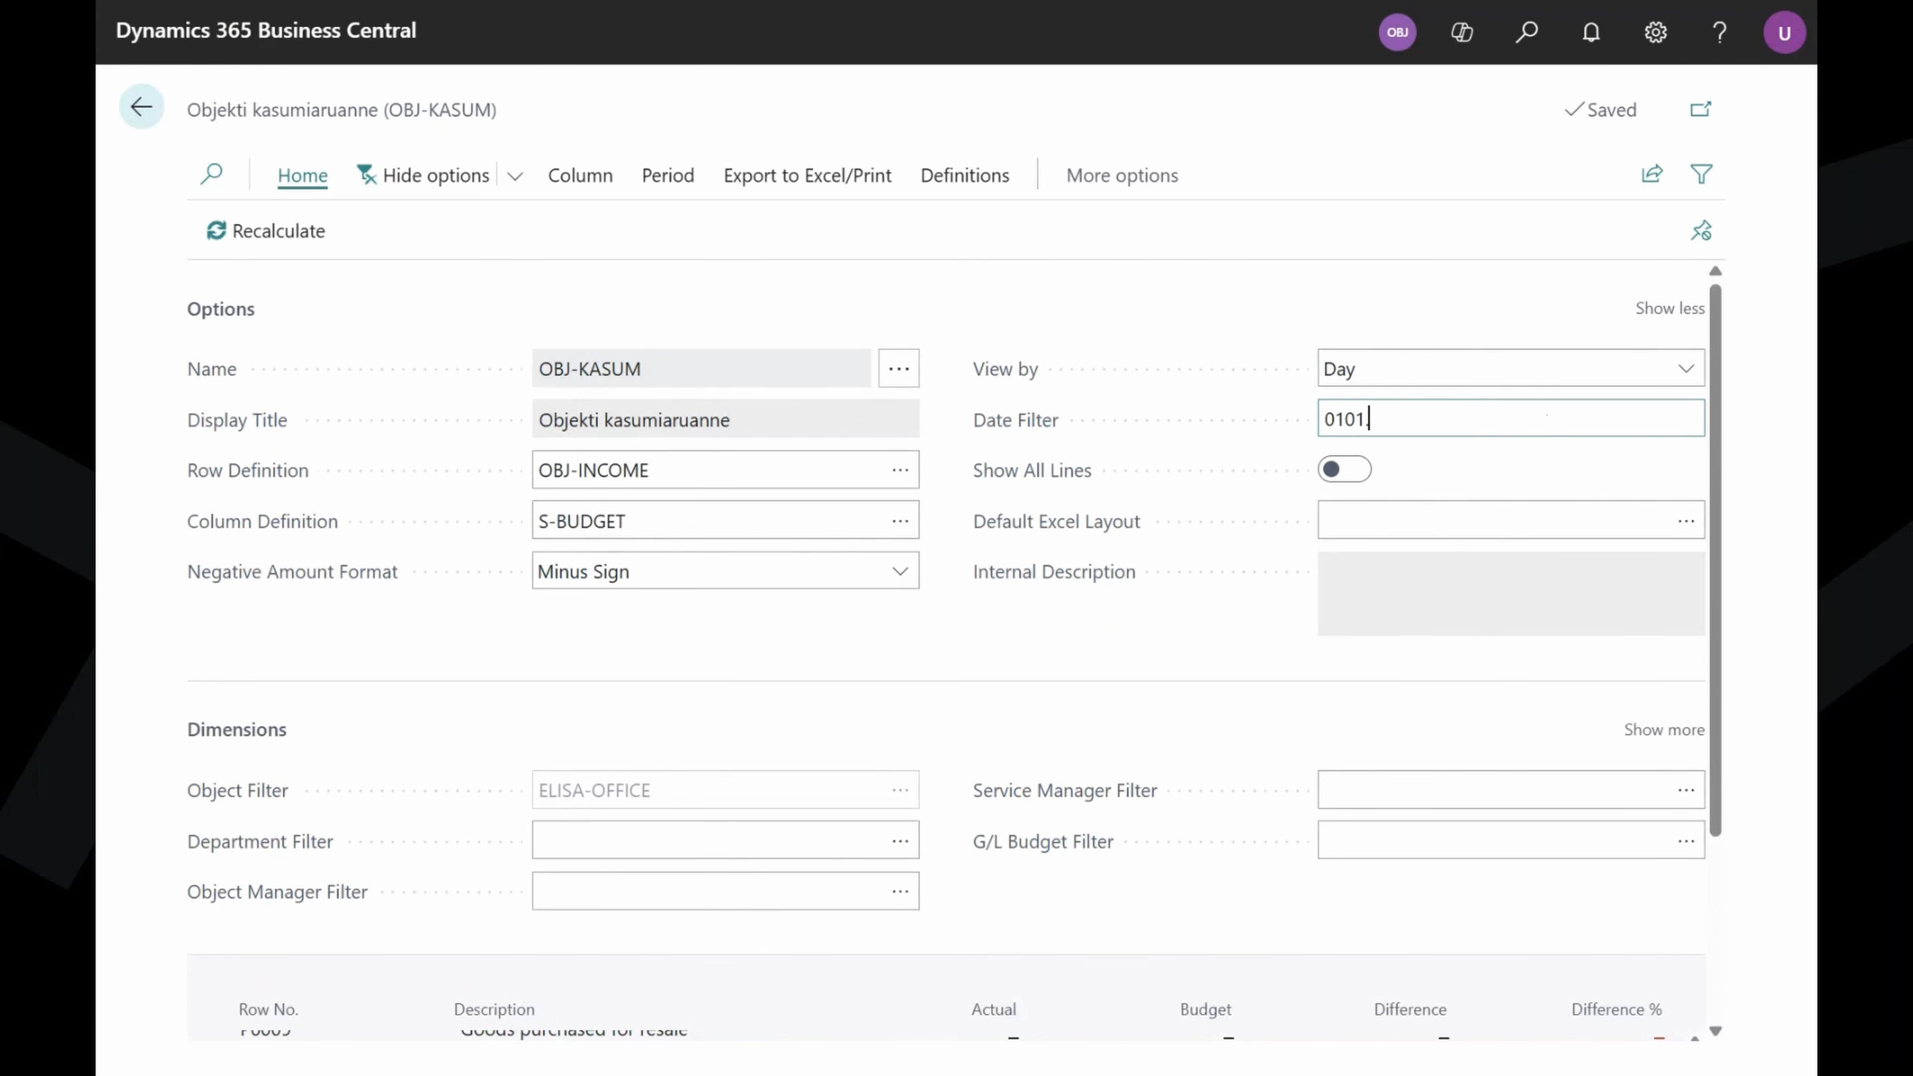
type("26..30.04")
left_click(1309, 669)
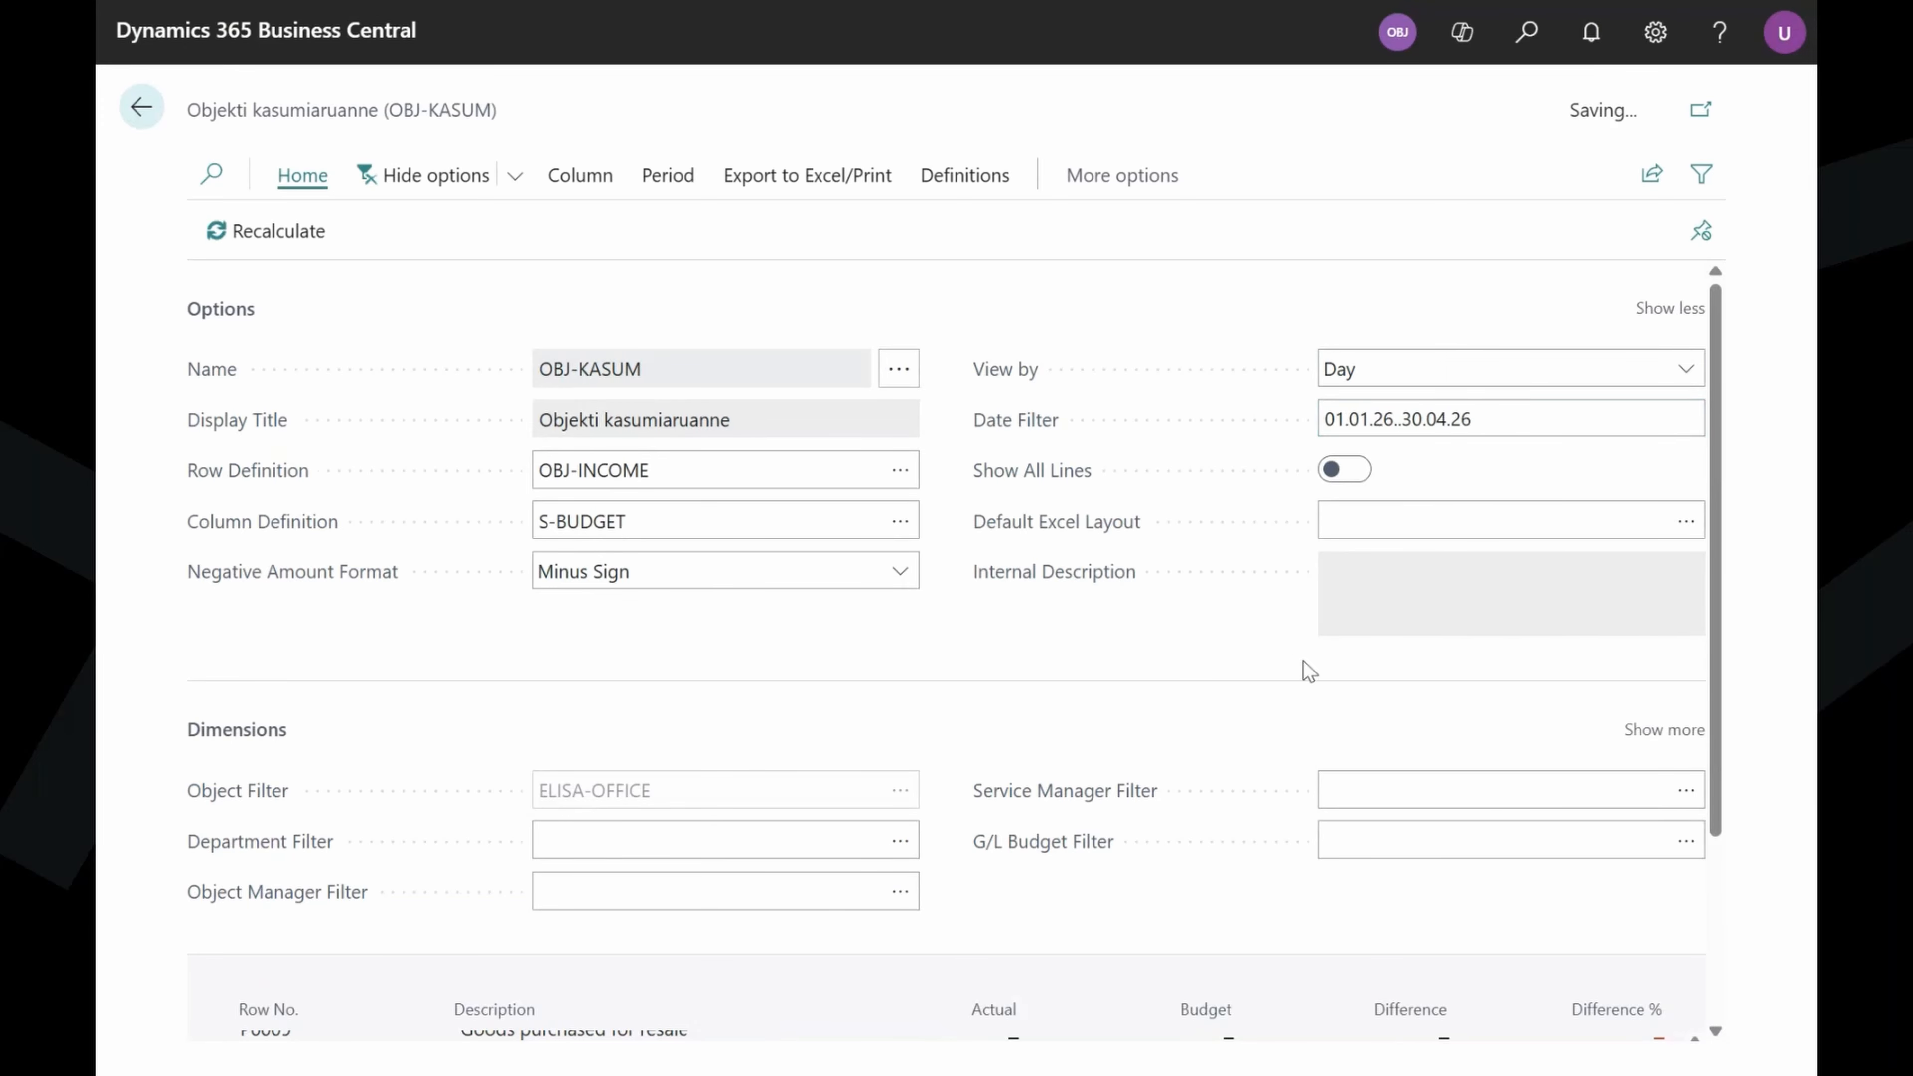
scroll(1335, 656, "down", 3)
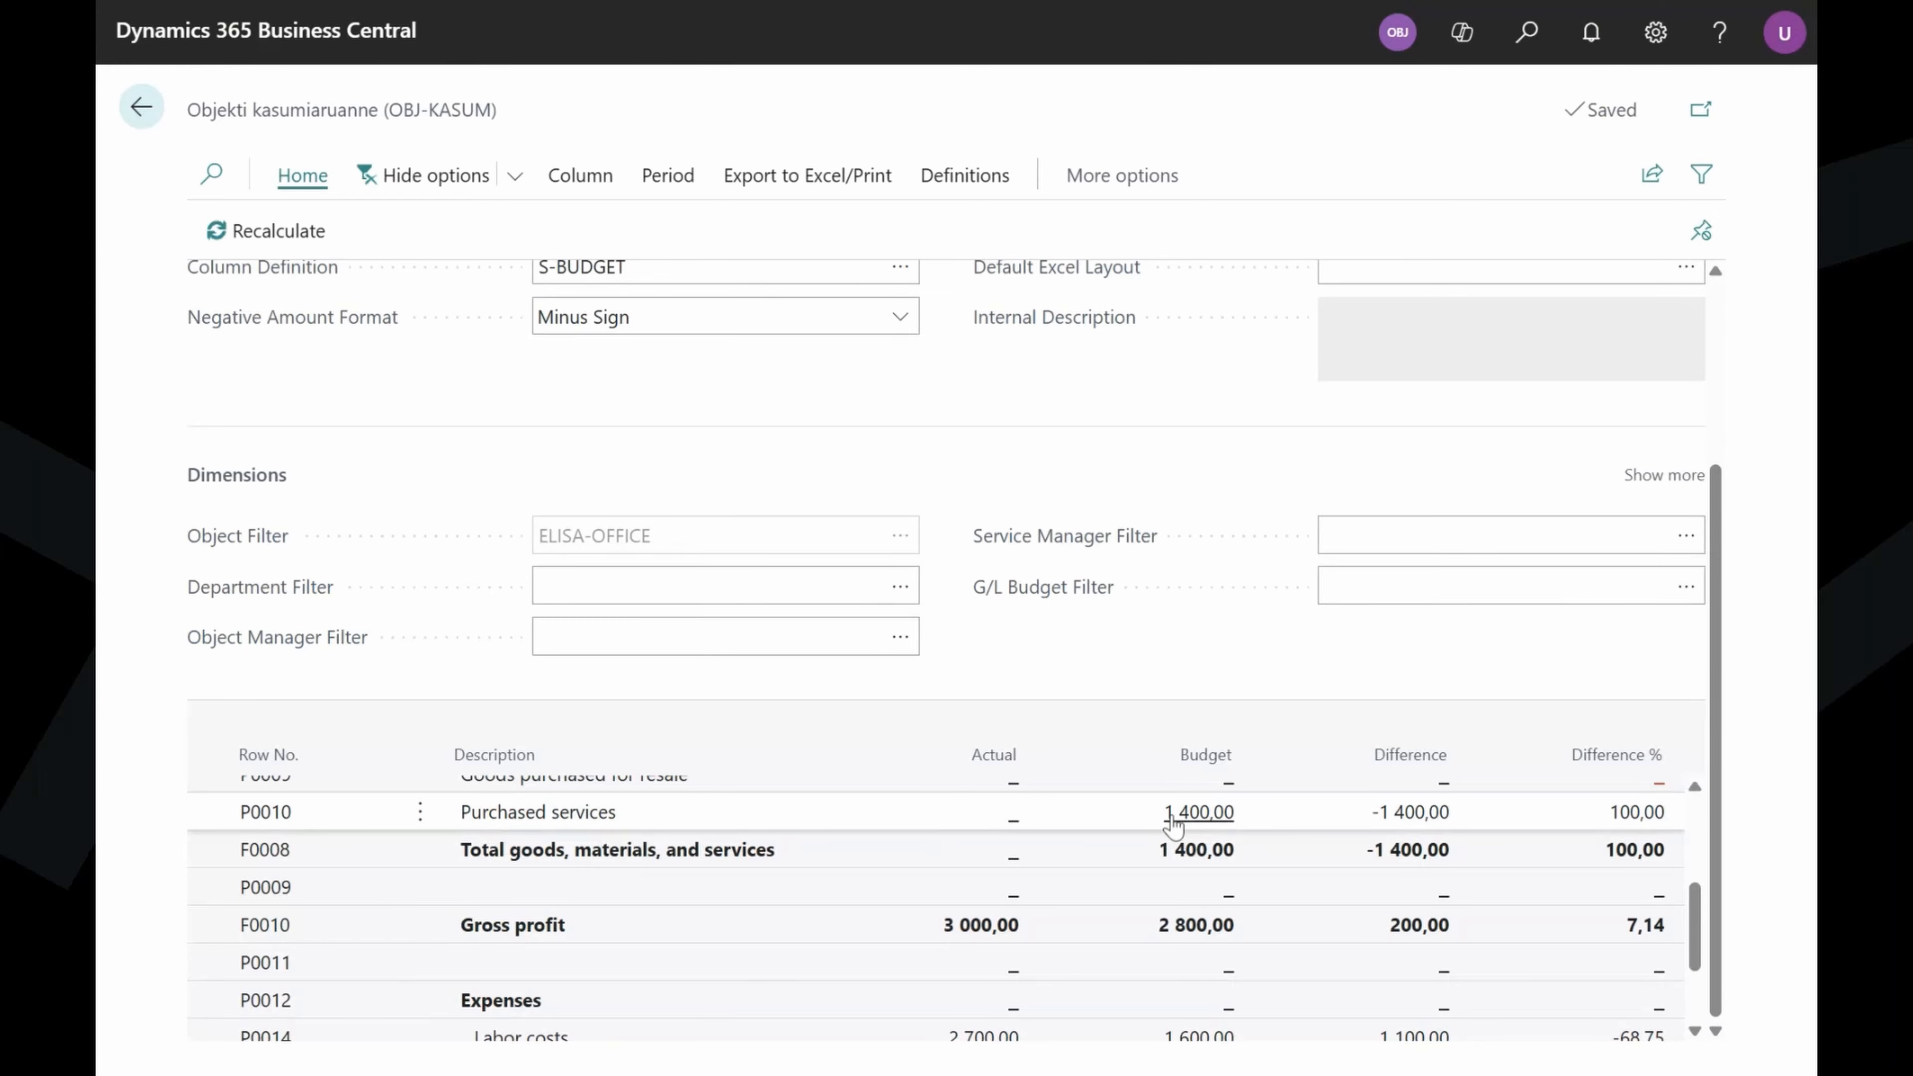
left_click(1184, 822)
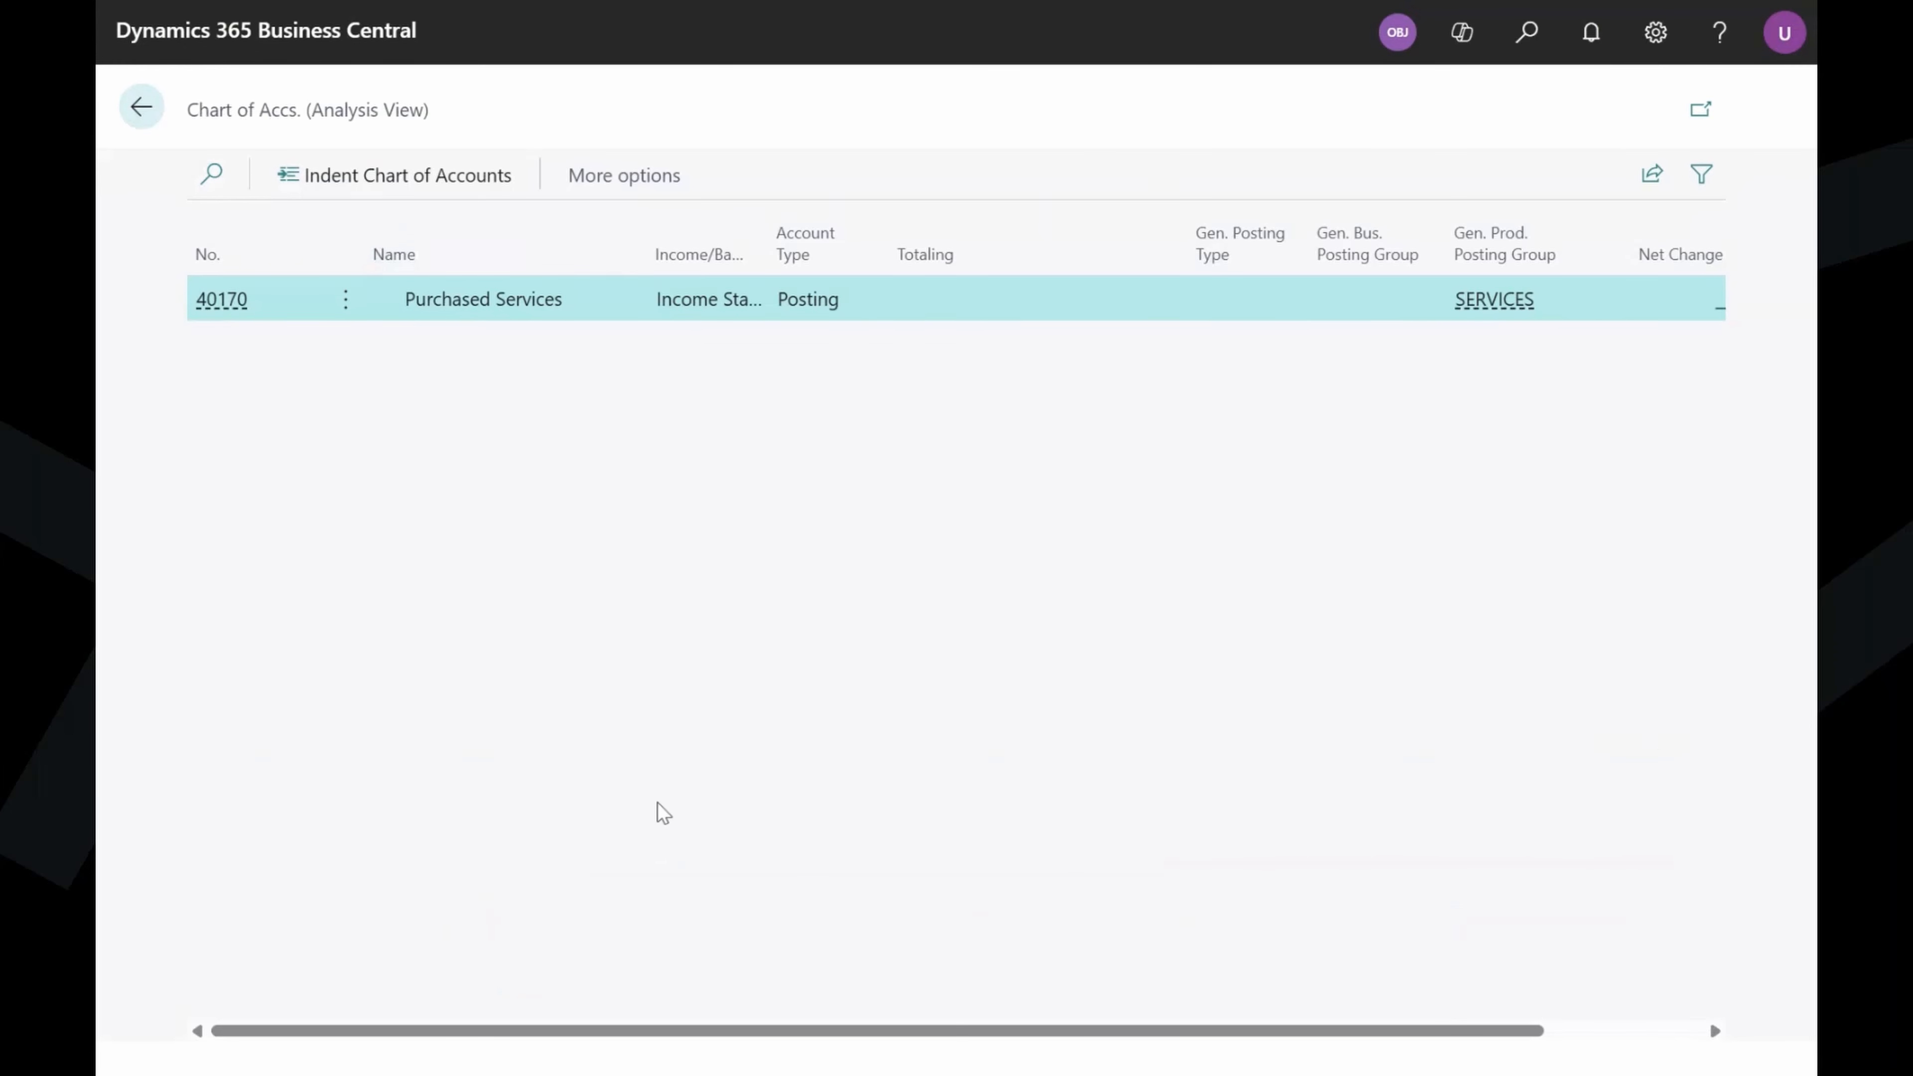
mouse_move(570, 1029)
left_mouse_down()
mouse_move(782, 1029)
mouse_move(572, 1029)
left_mouse_up()
left_click(137, 101)
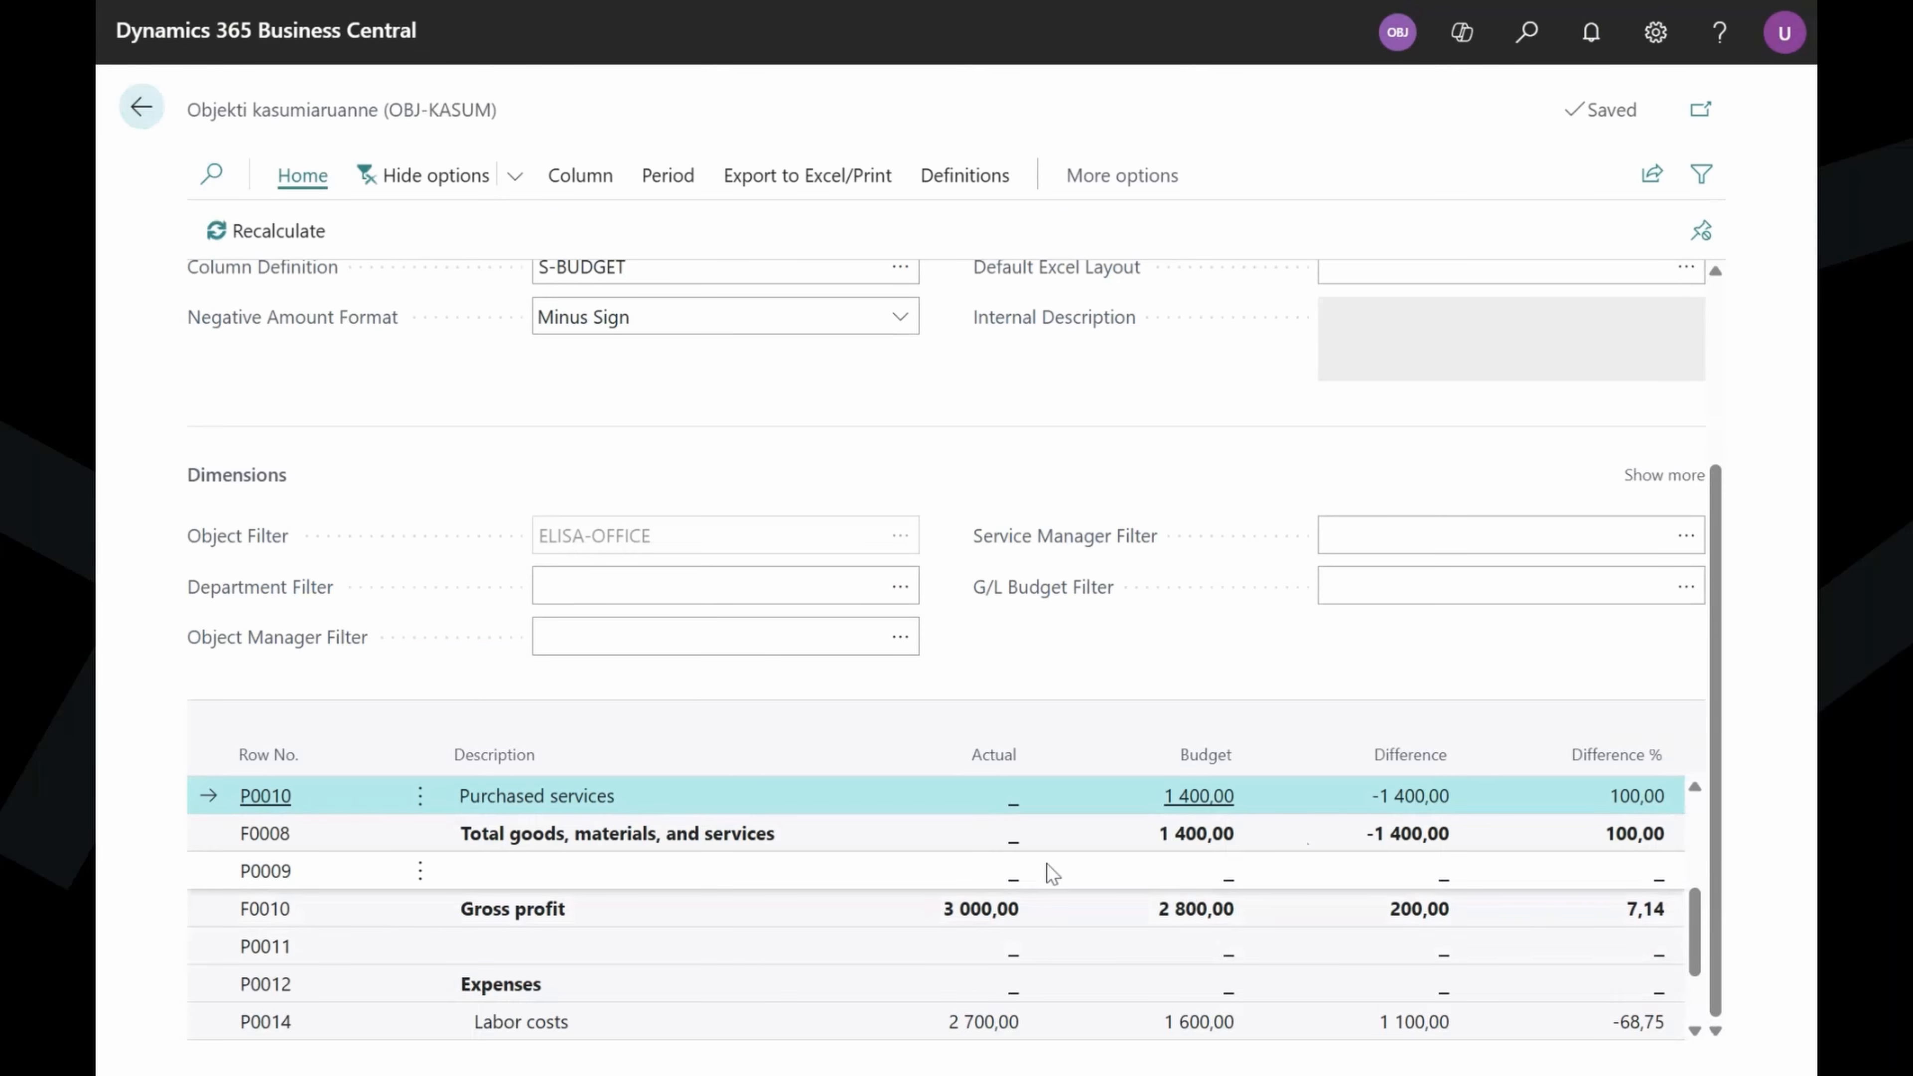
scroll(1046, 867, "down", 2)
scroll(1045, 870, "up", 5)
left_click(974, 833)
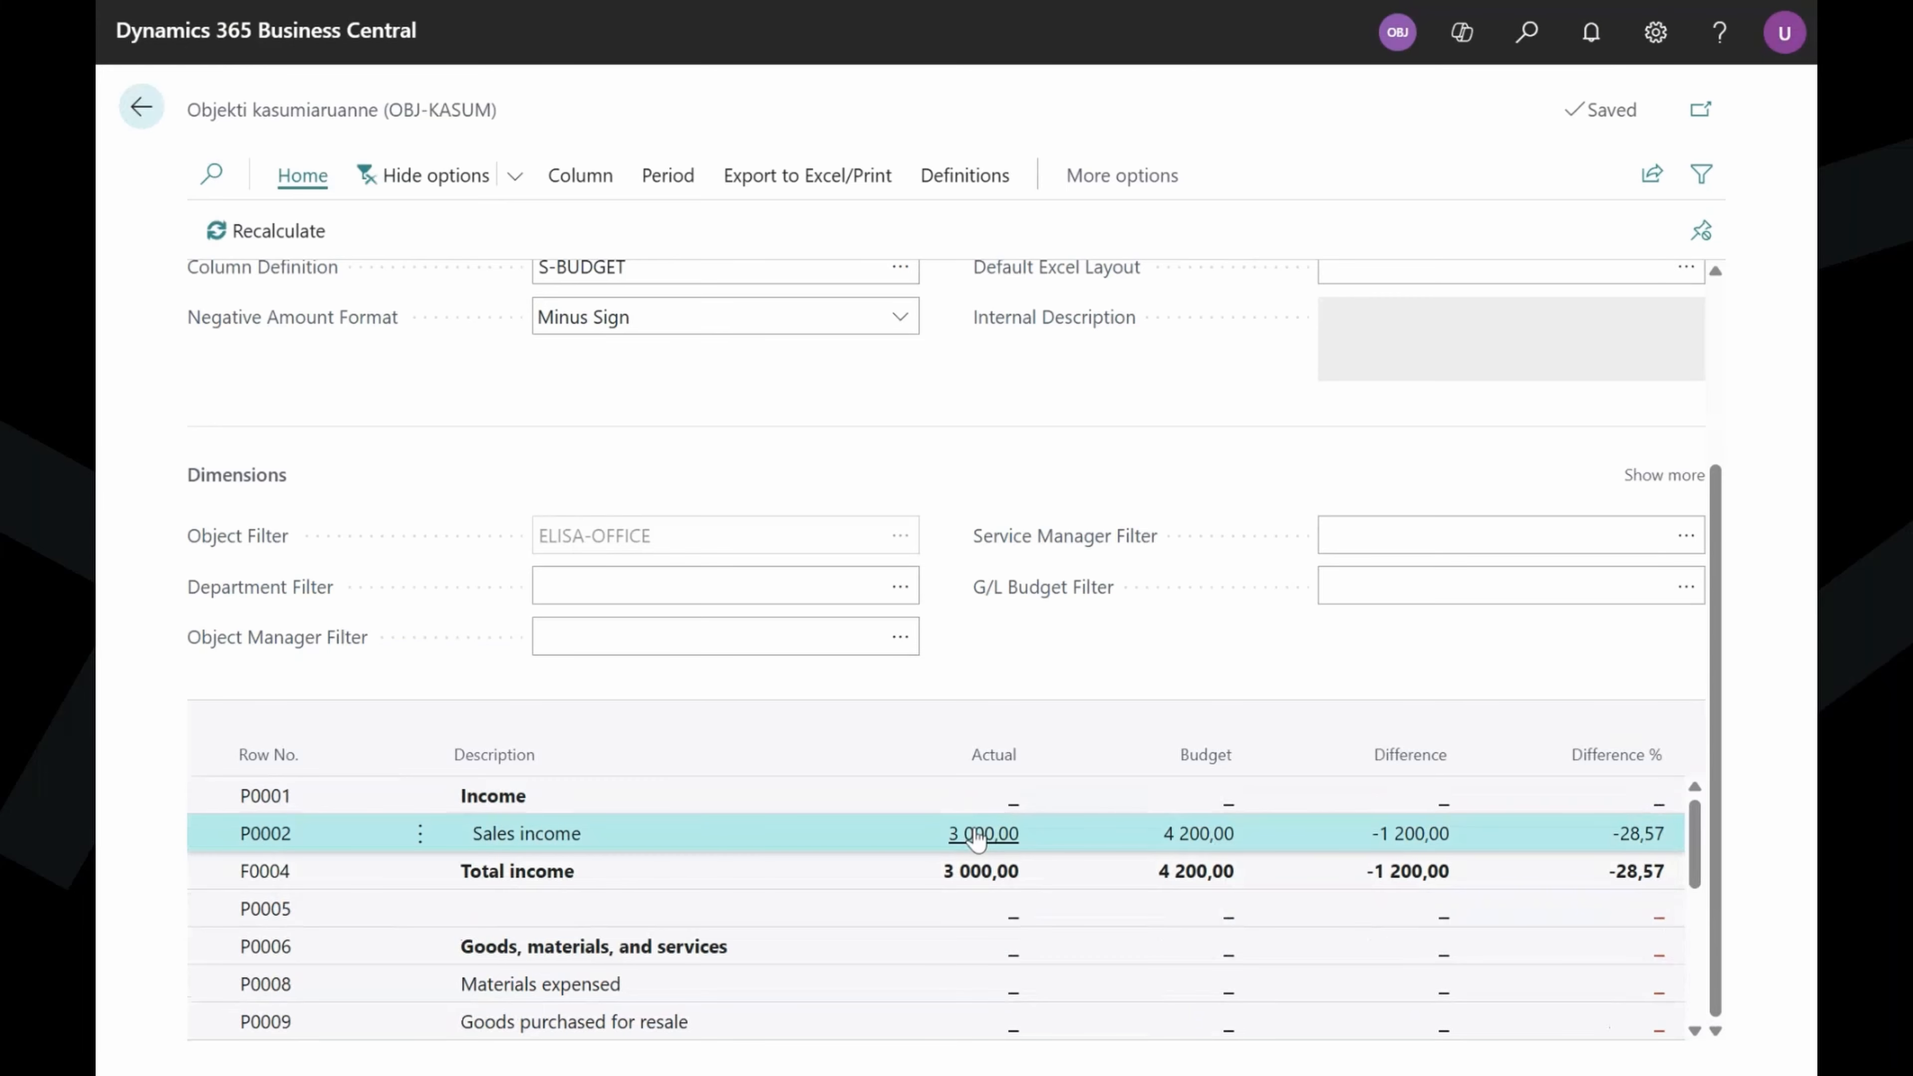
left_click_drag(441, 1030, 655, 1037)
left_click(1418, 484)
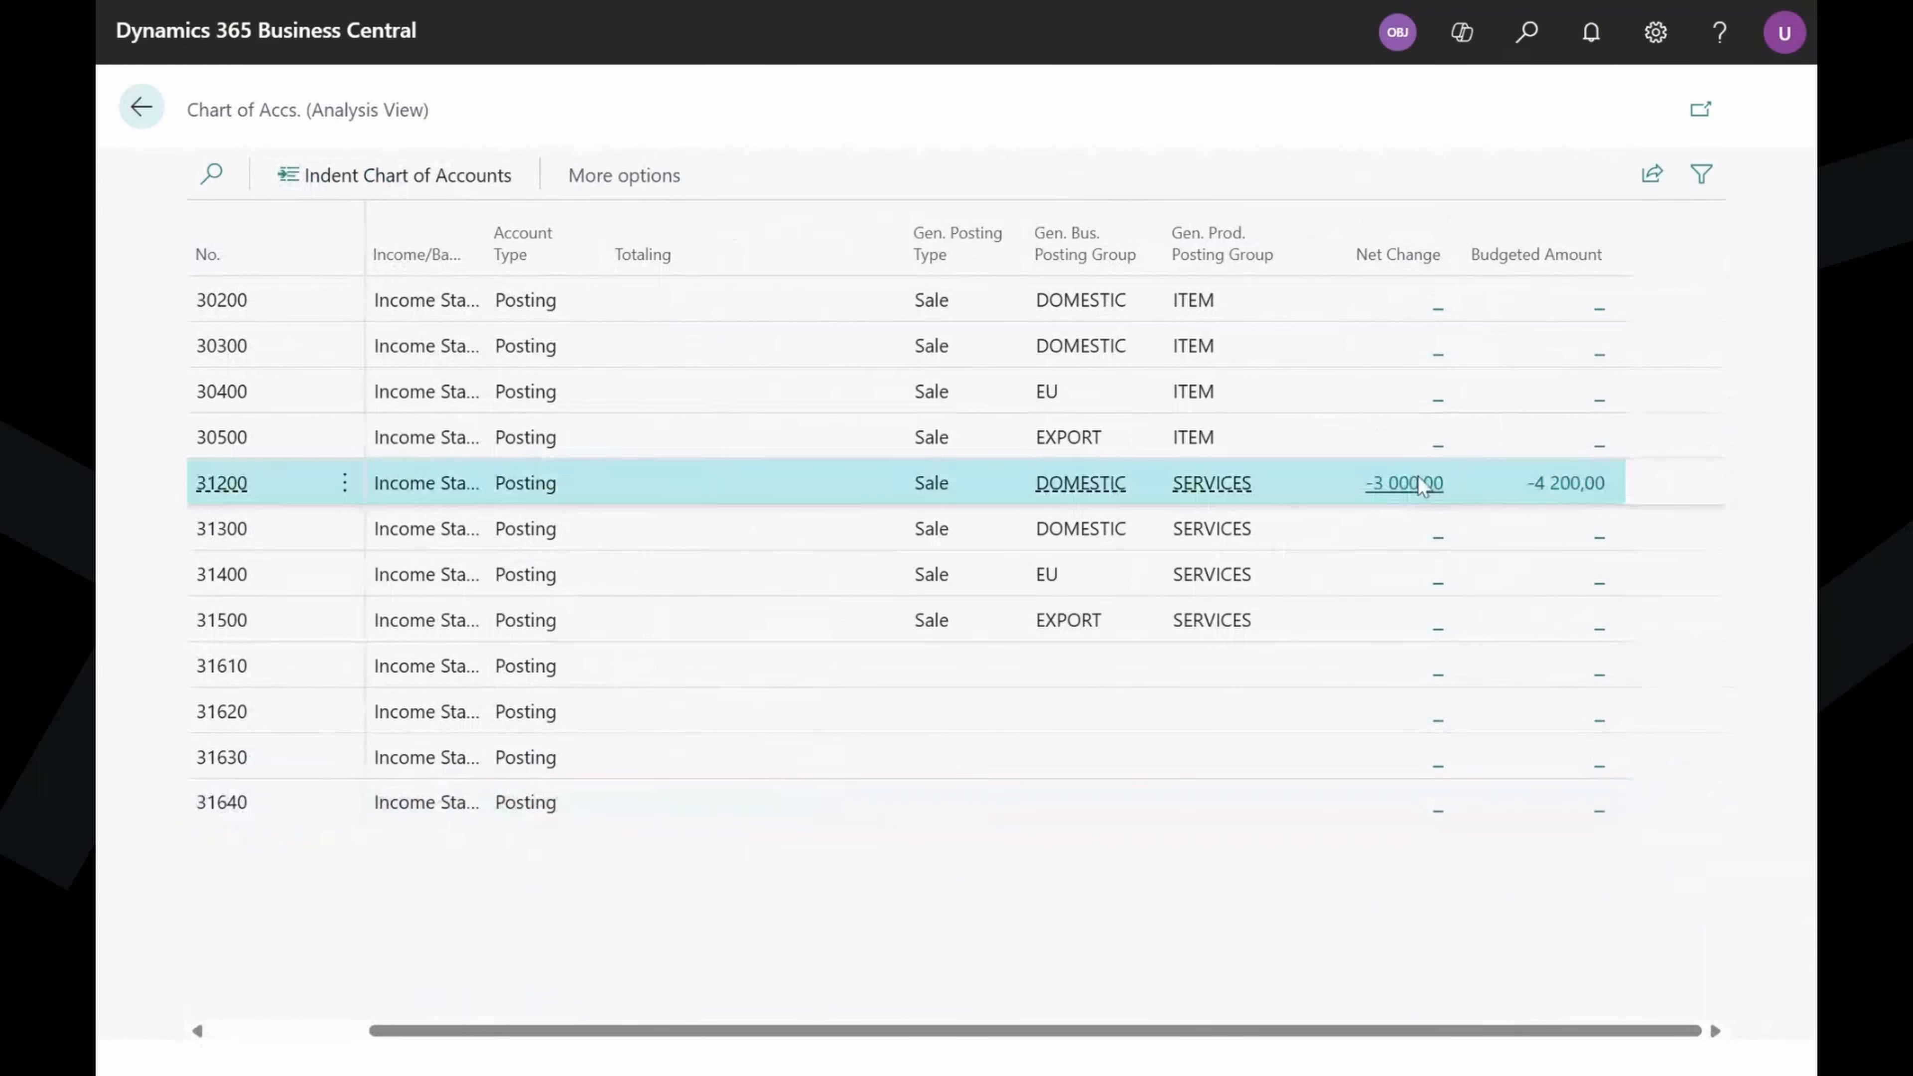
left_click_drag(365, 1039, 274, 1010)
left_click(148, 110)
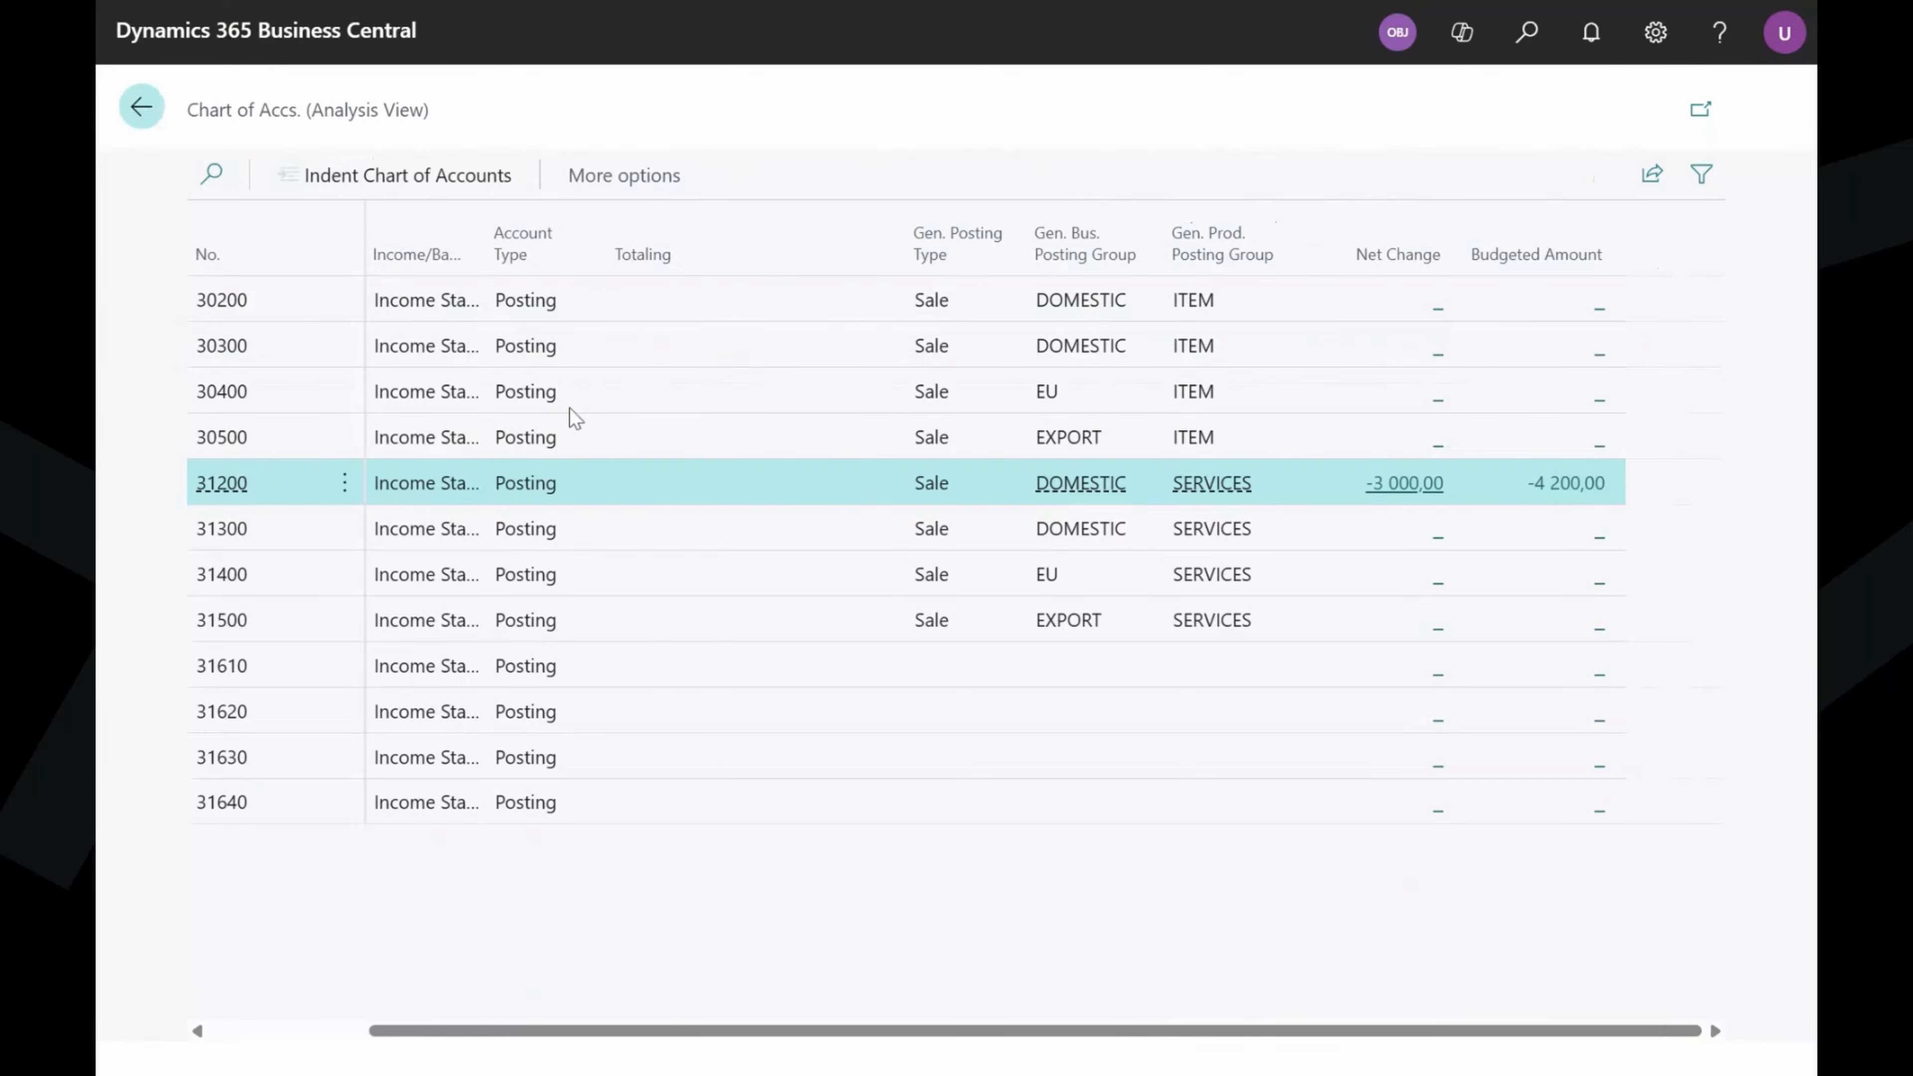
left_click(135, 110)
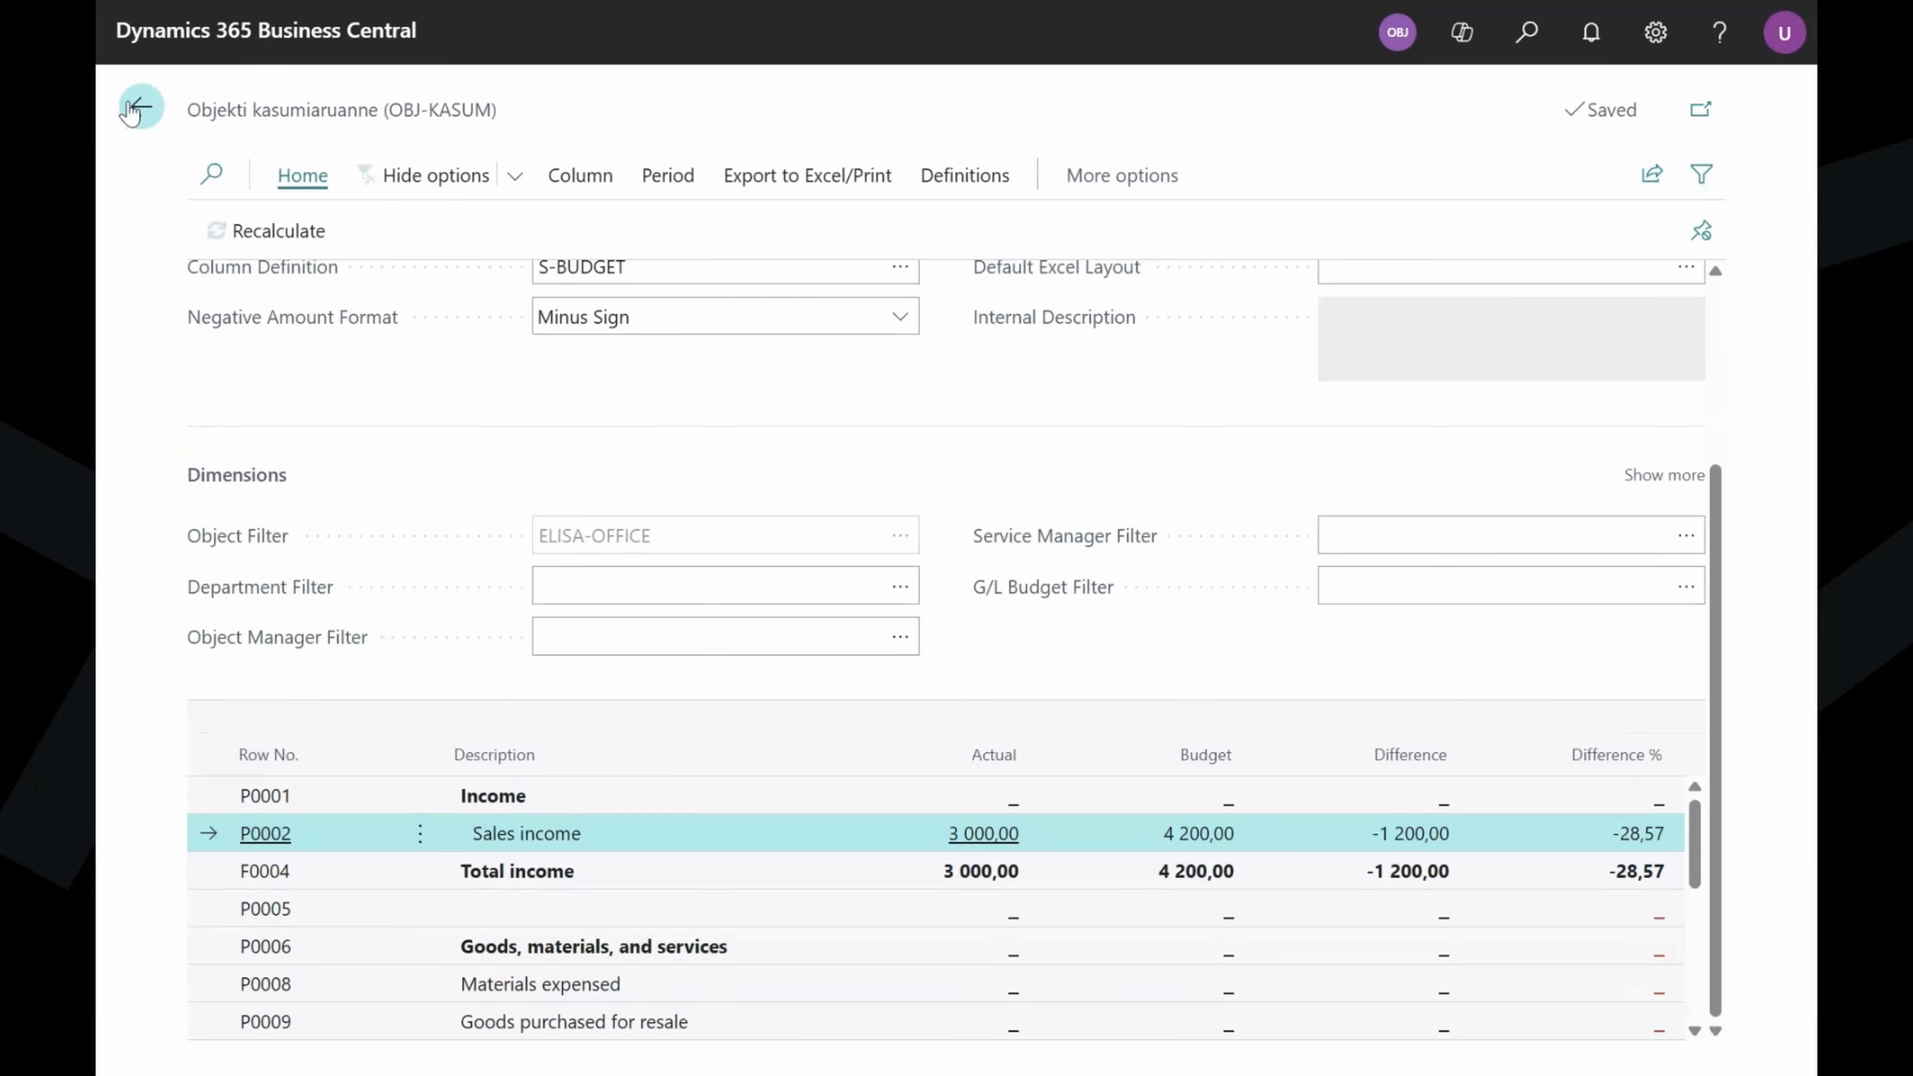
Open the Elisa Office budget and filter it to the year 2026.
left_click(147, 113)
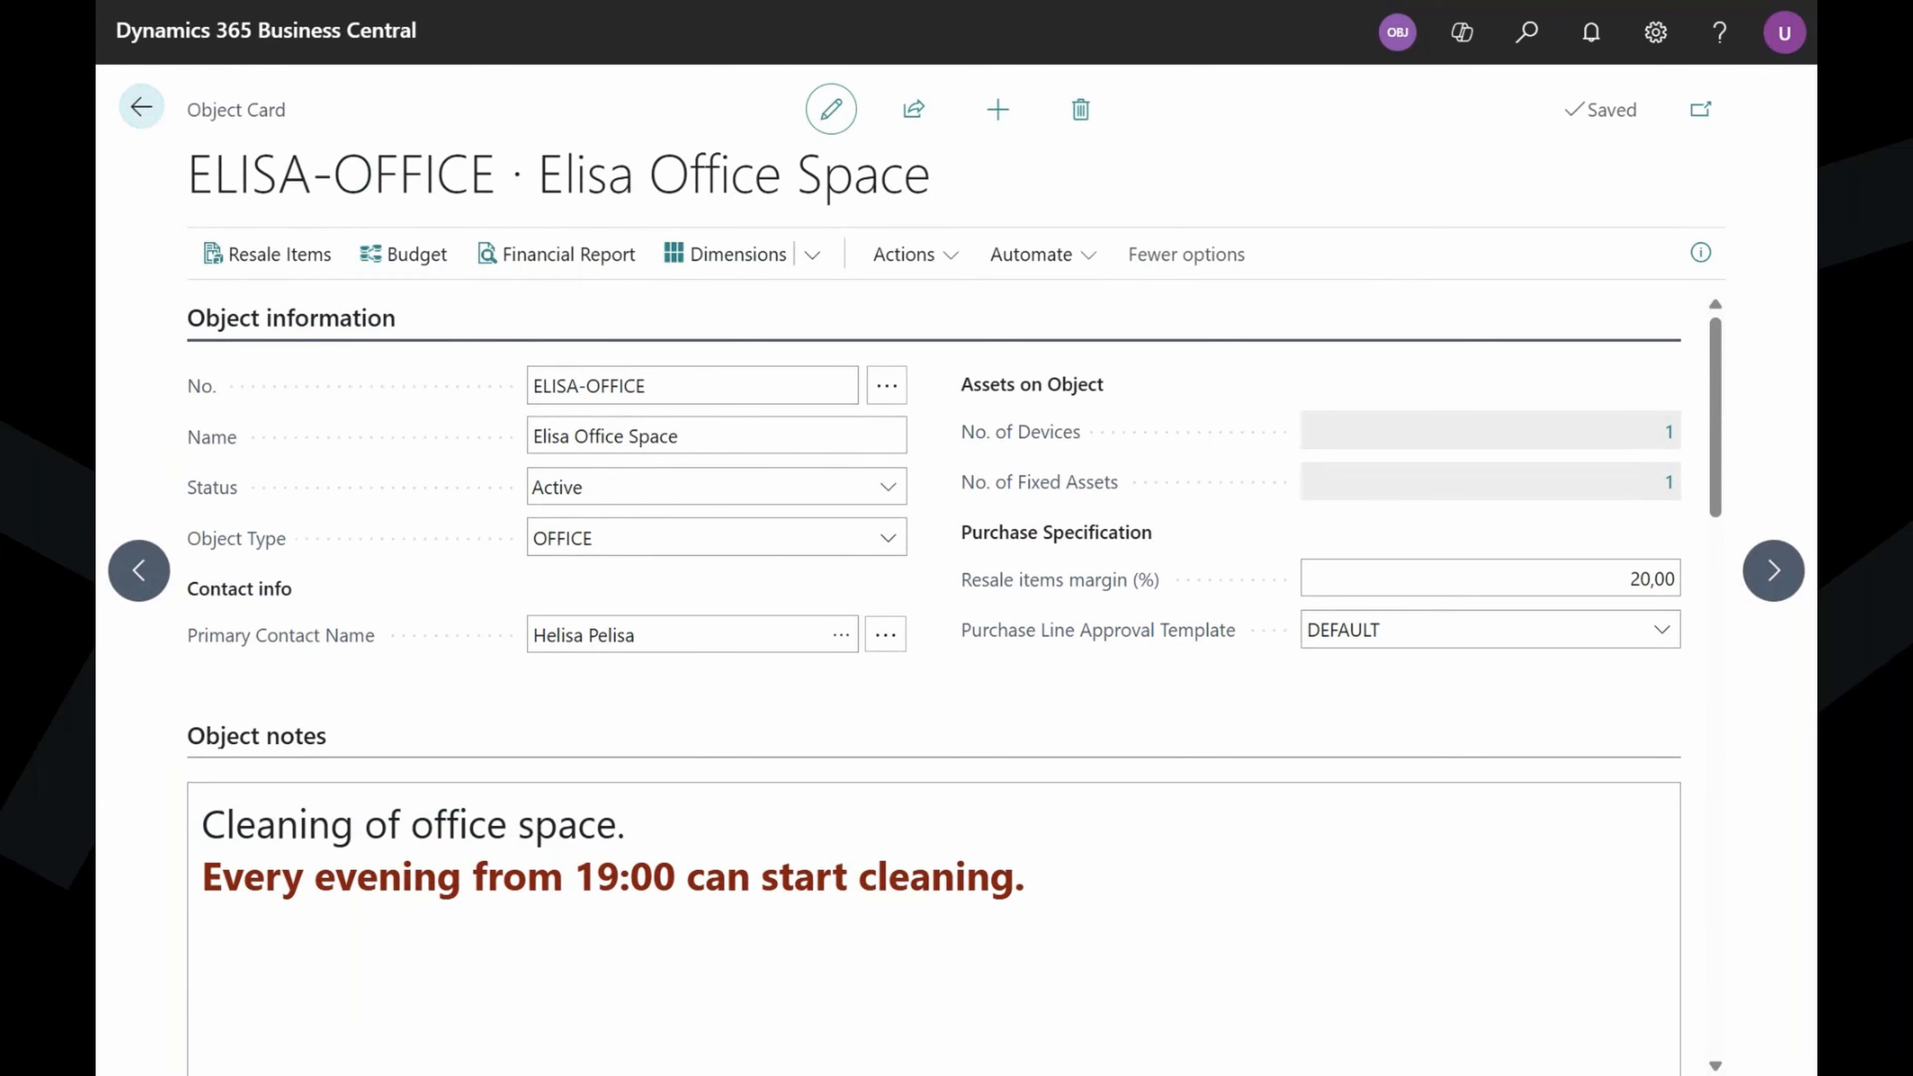
left_click(399, 270)
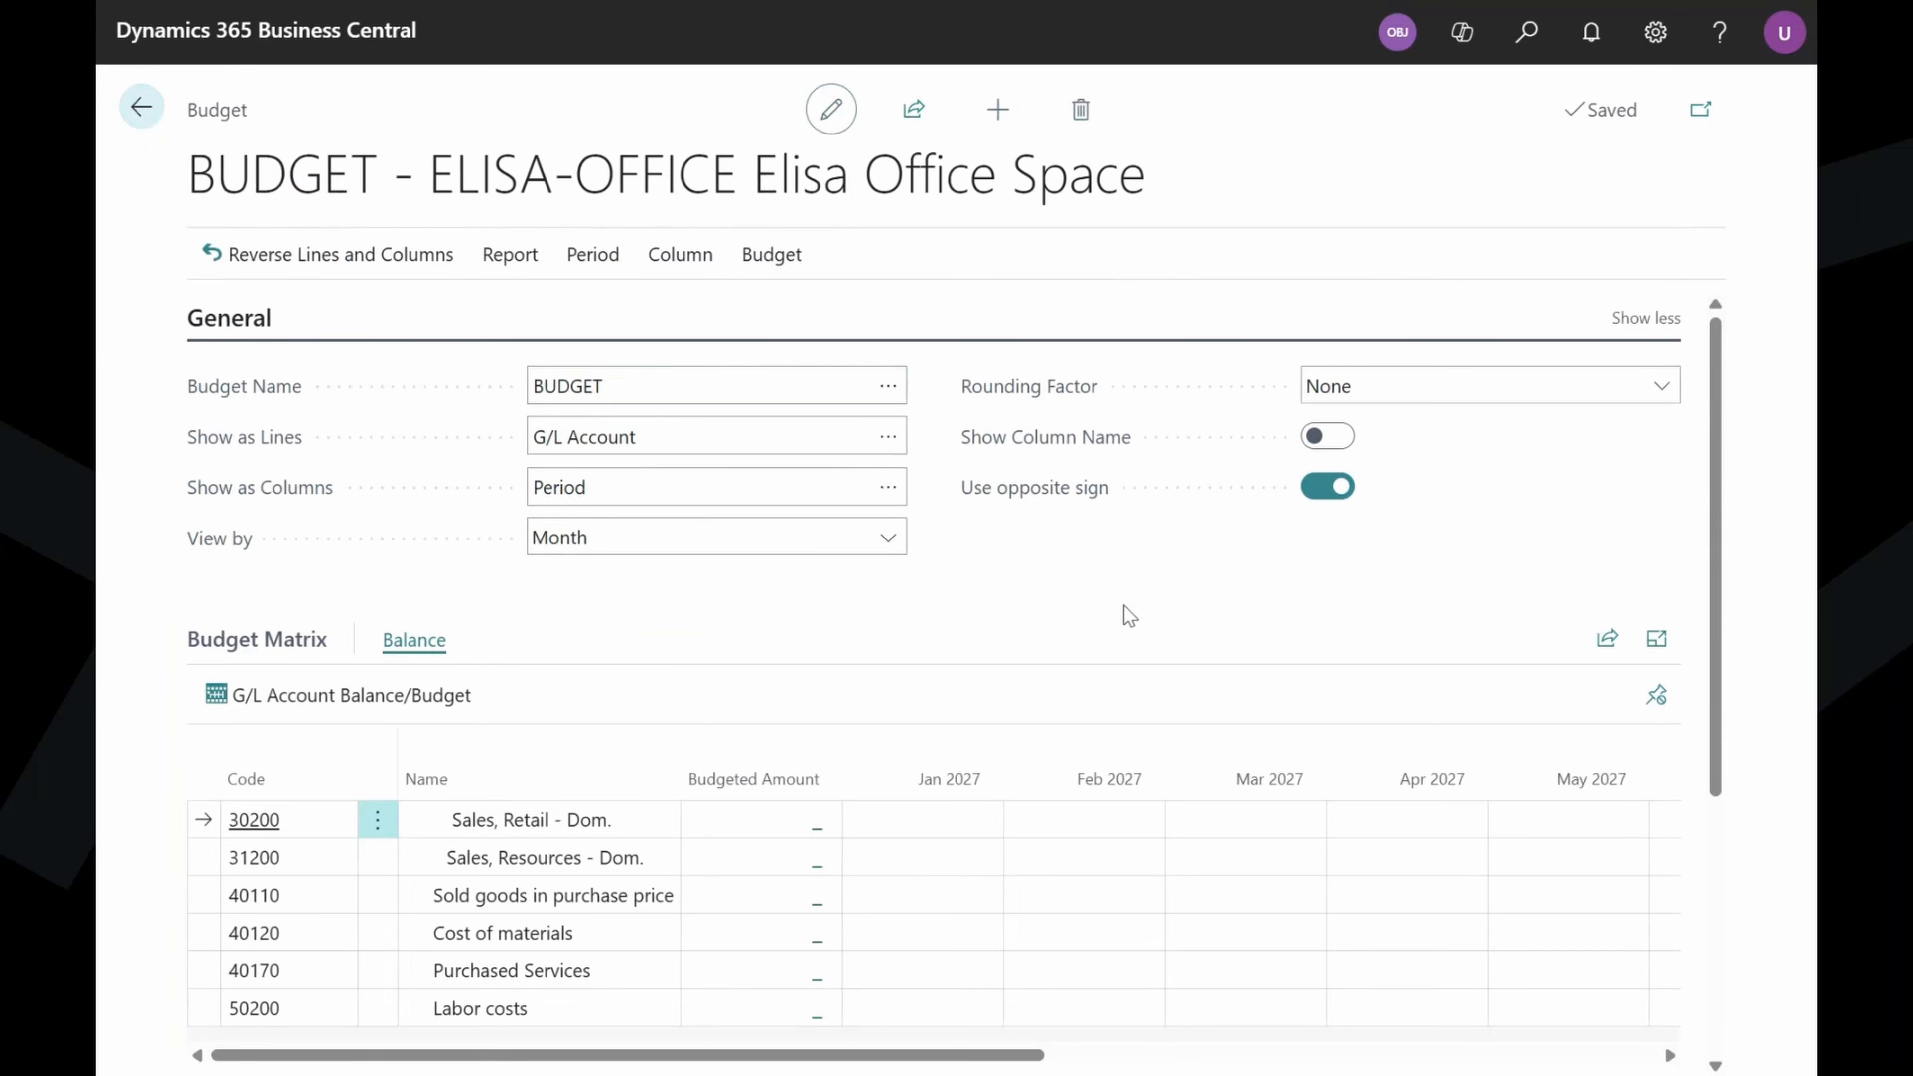
scroll(1130, 611, "down", 4)
left_click(744, 933)
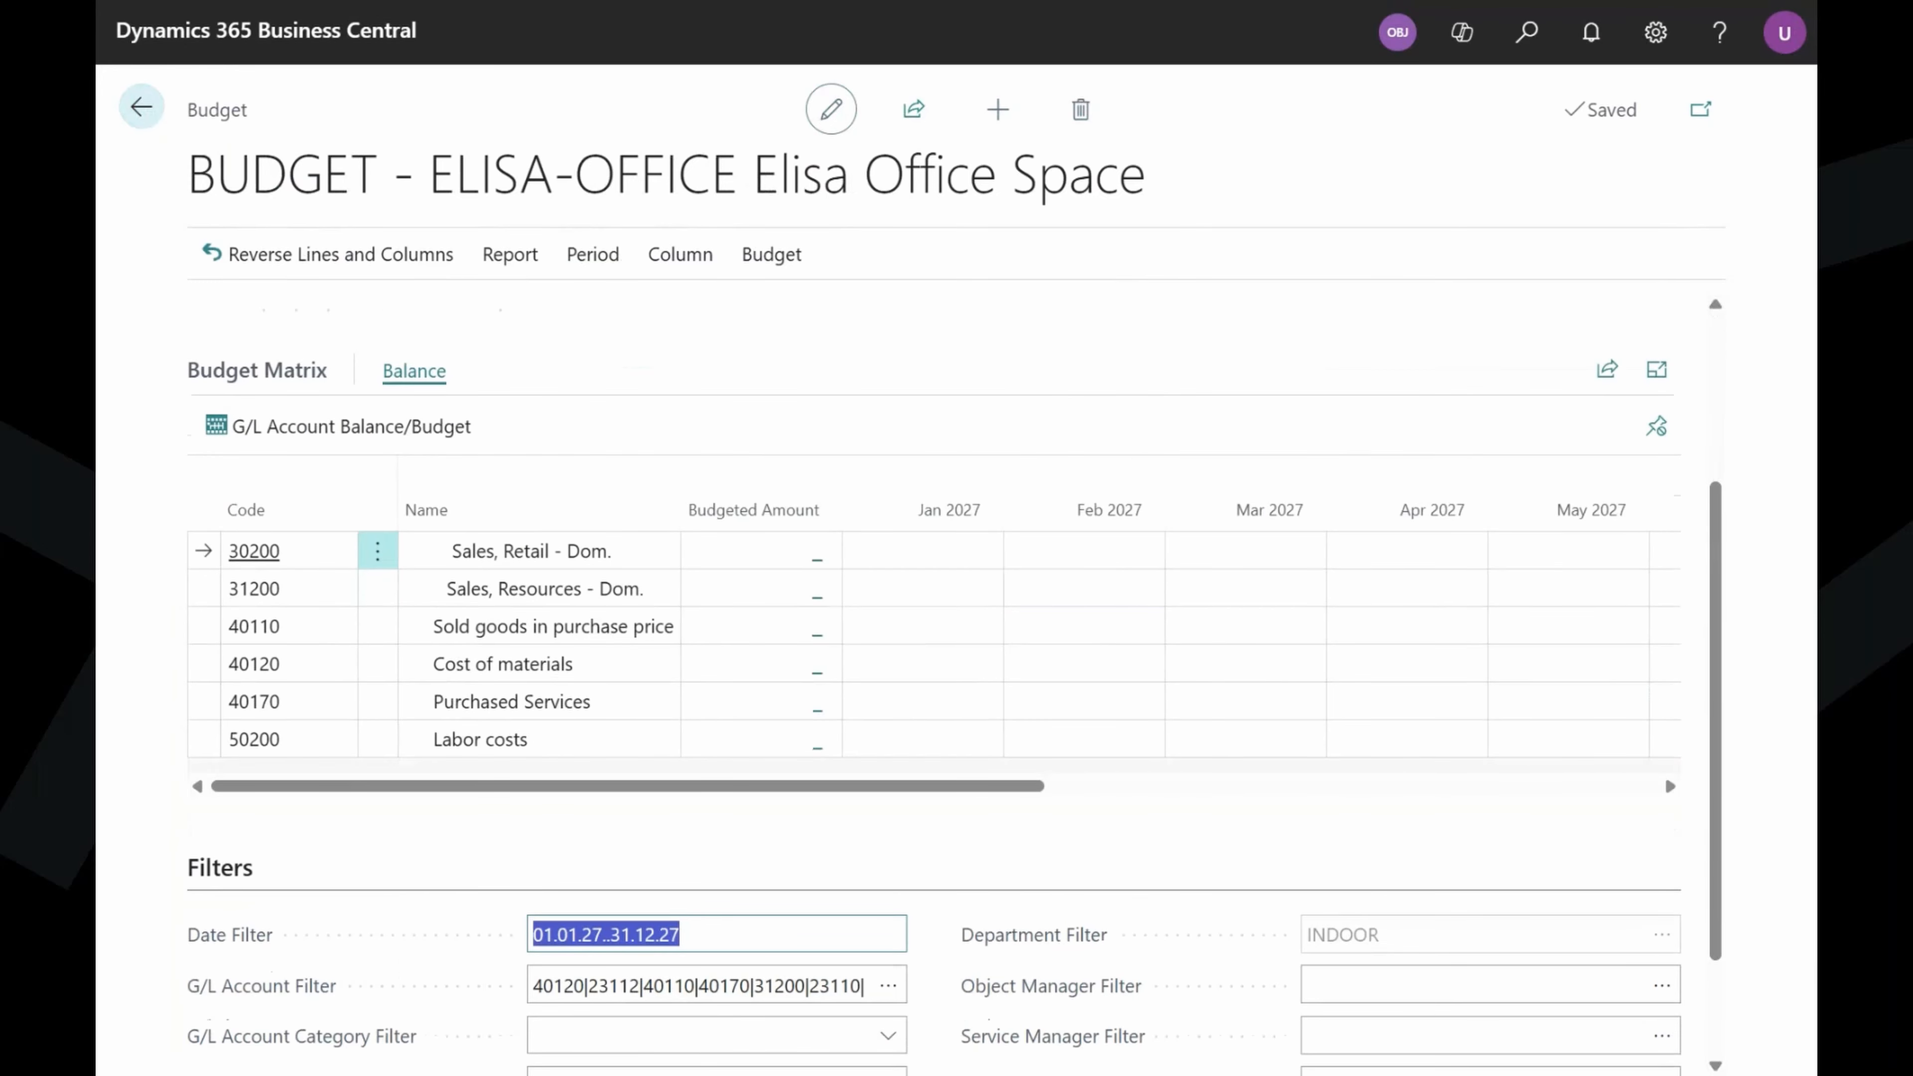
type("y")
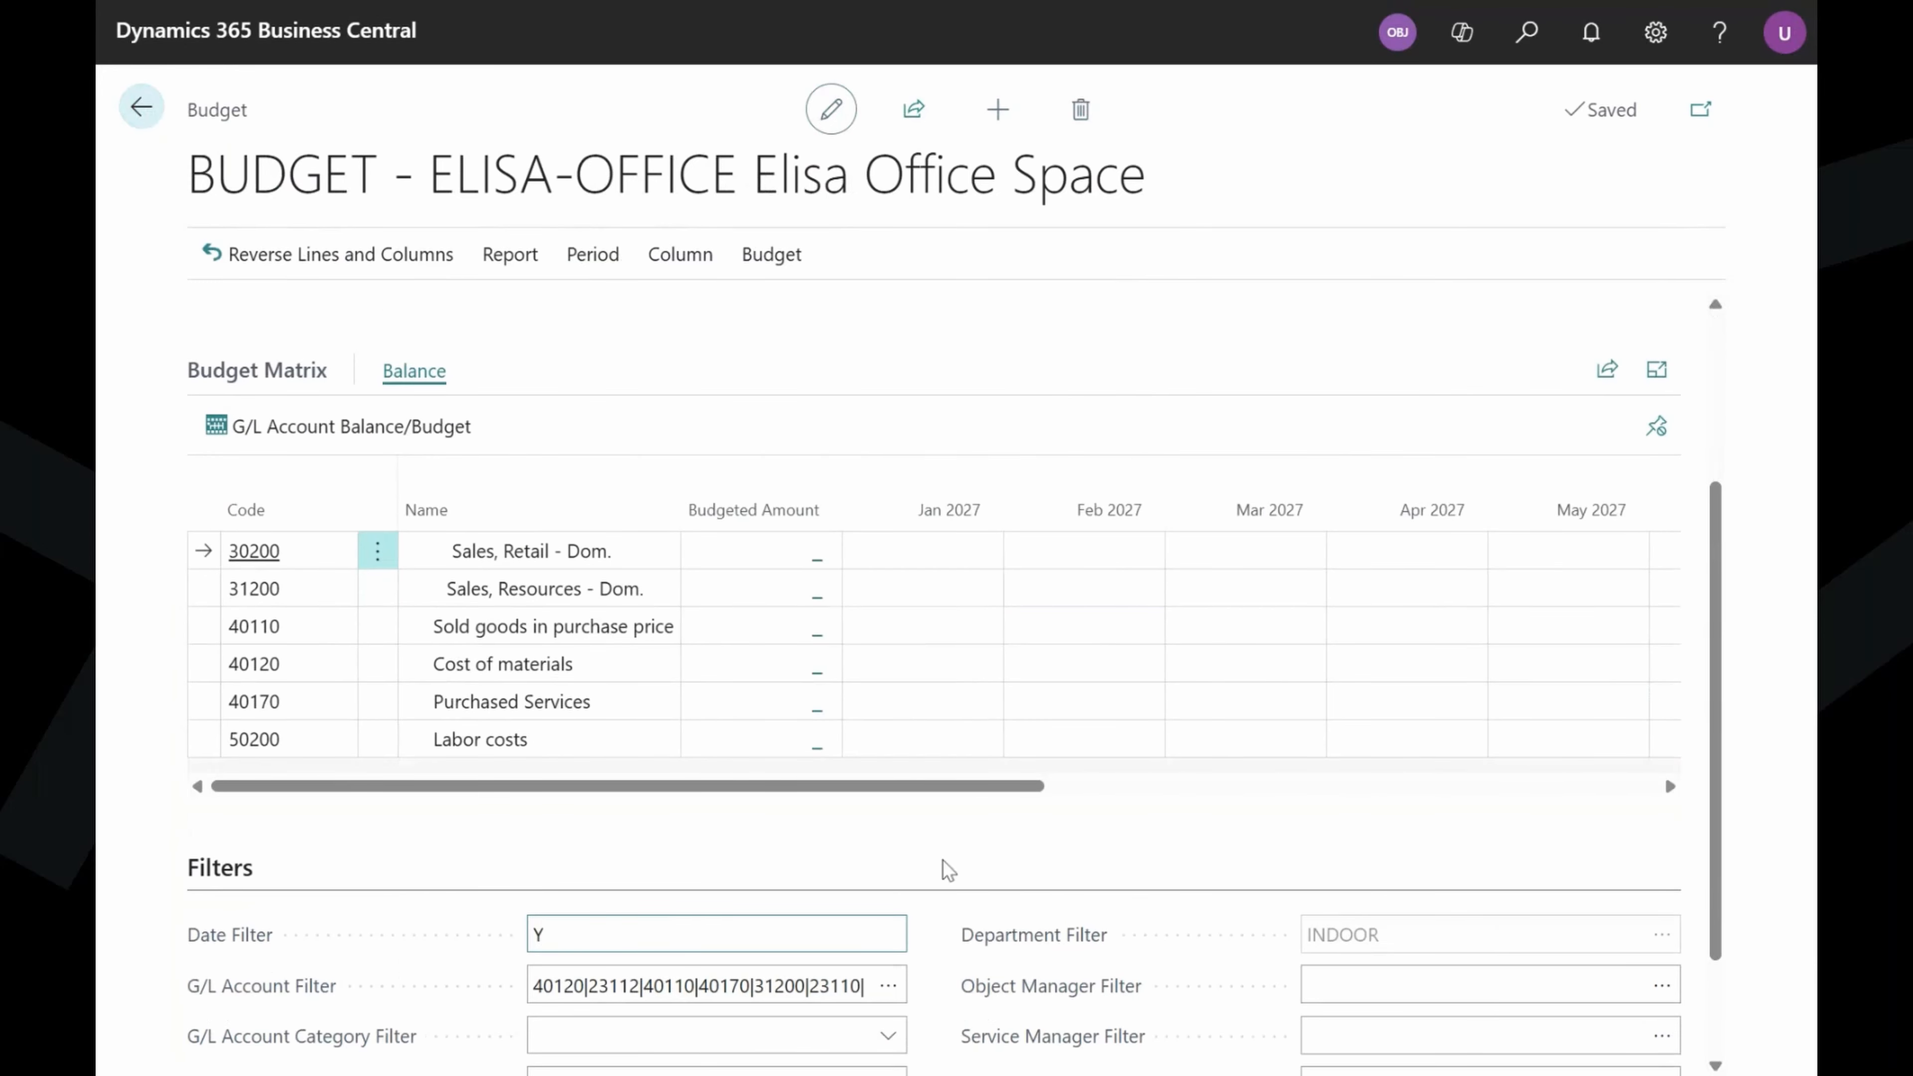
left_click(957, 868)
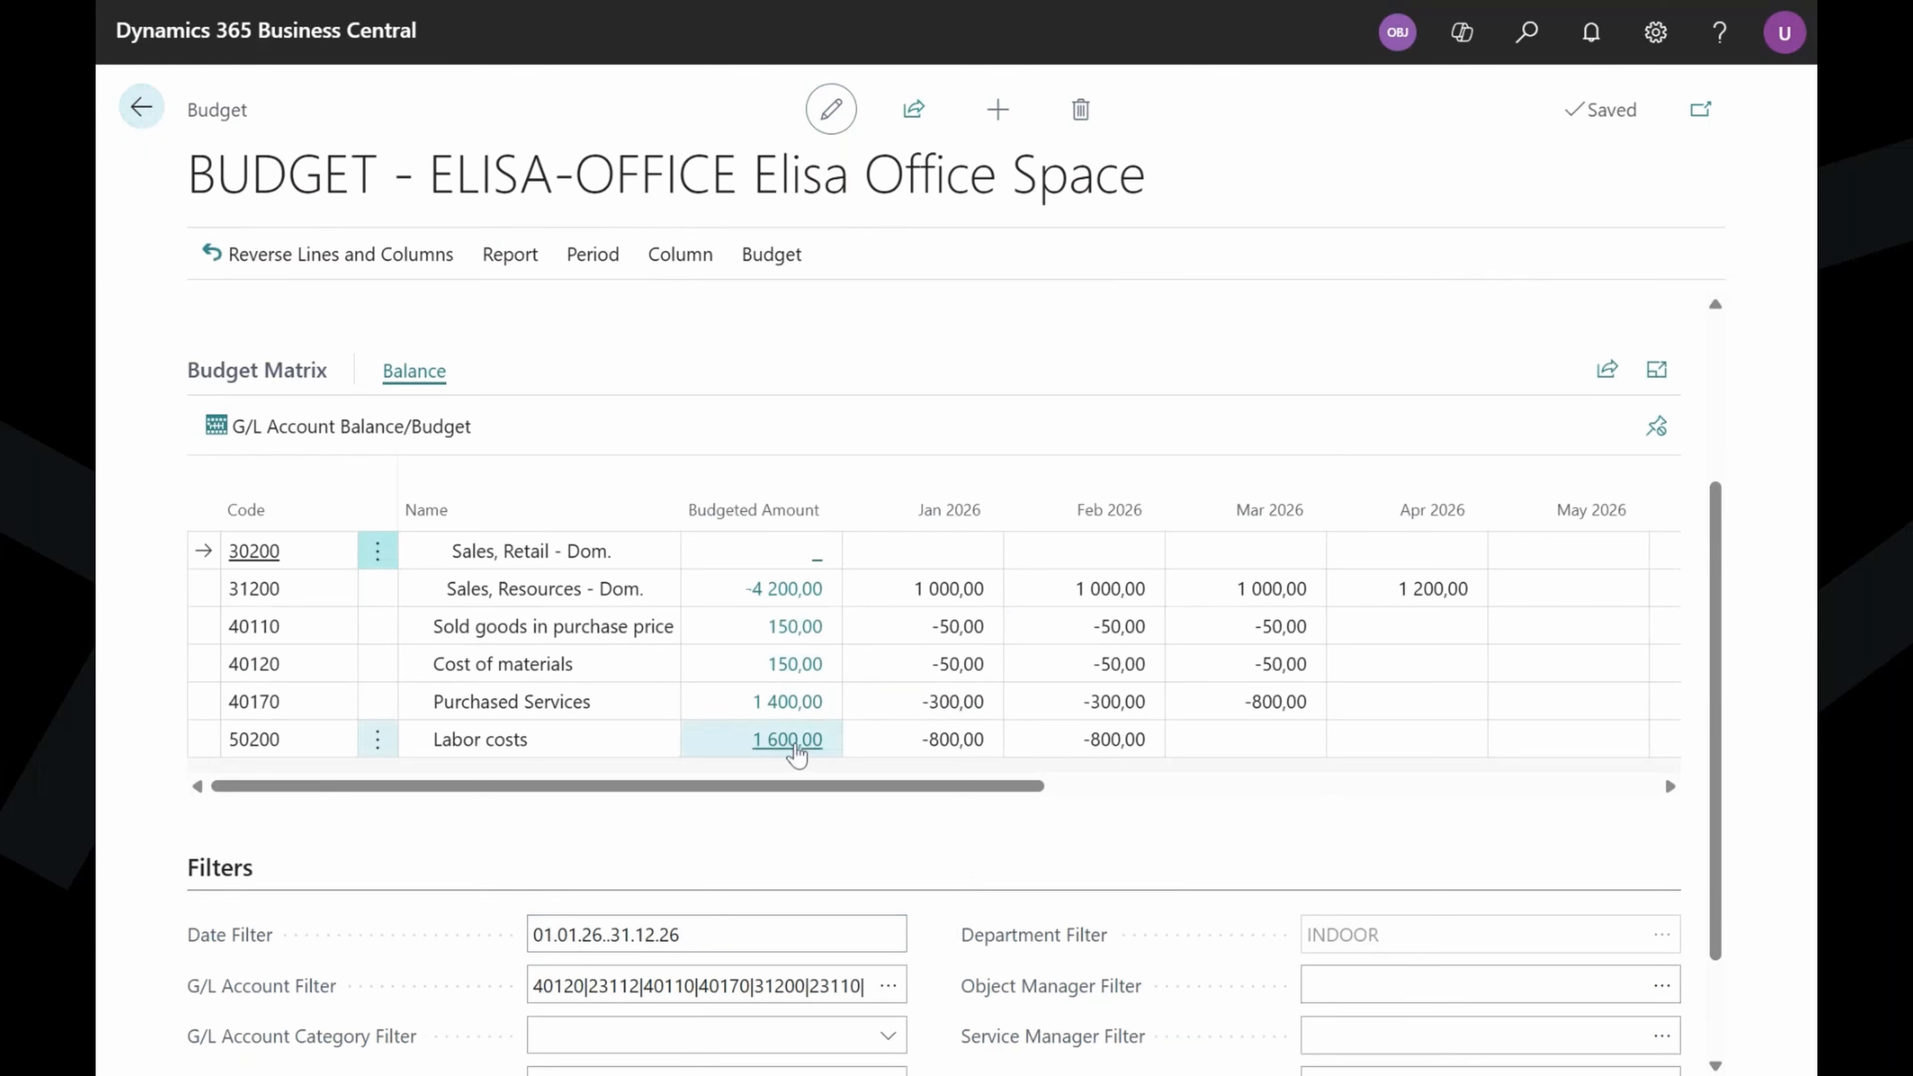
scroll(972, 716, "right", 3)
Enter April 2026 budget amounts of -10 for account 40110 and -29 for account 40120.
left_click(1077, 639)
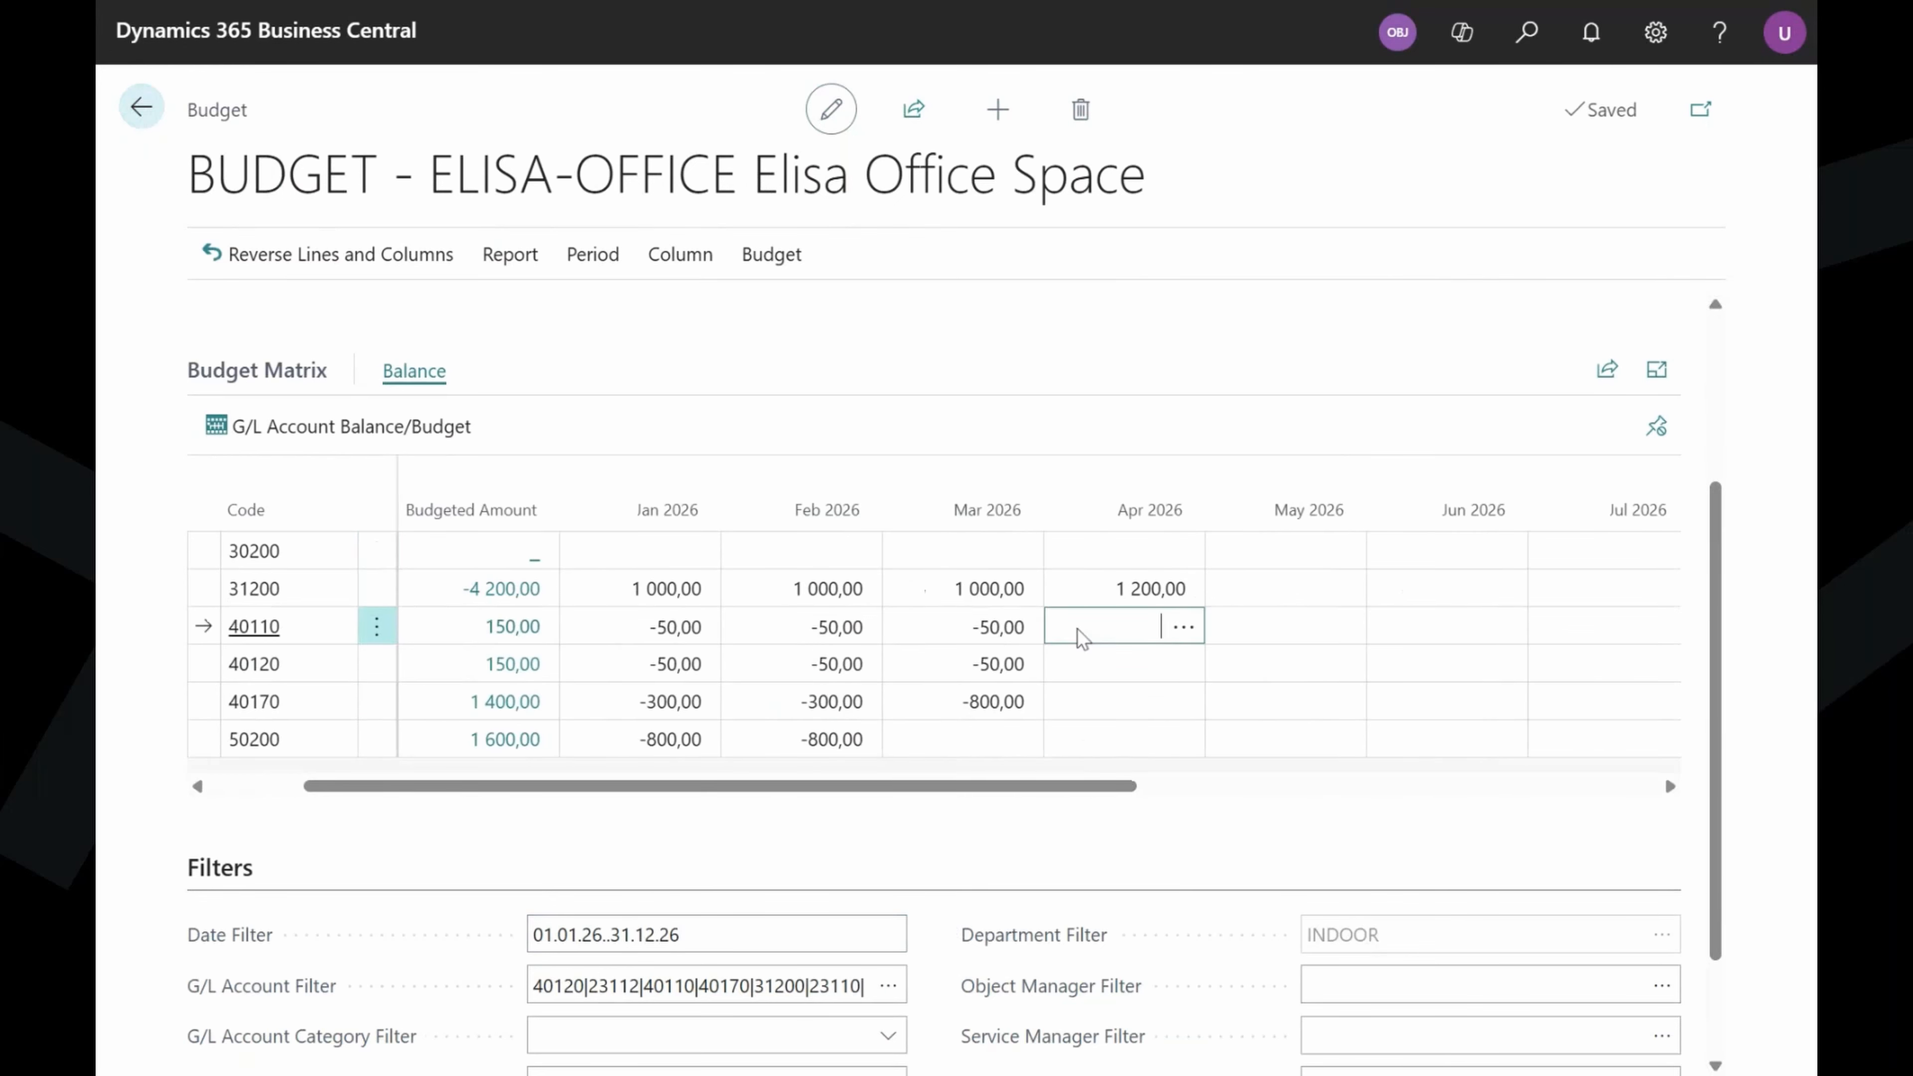
type("-10")
key("Return")
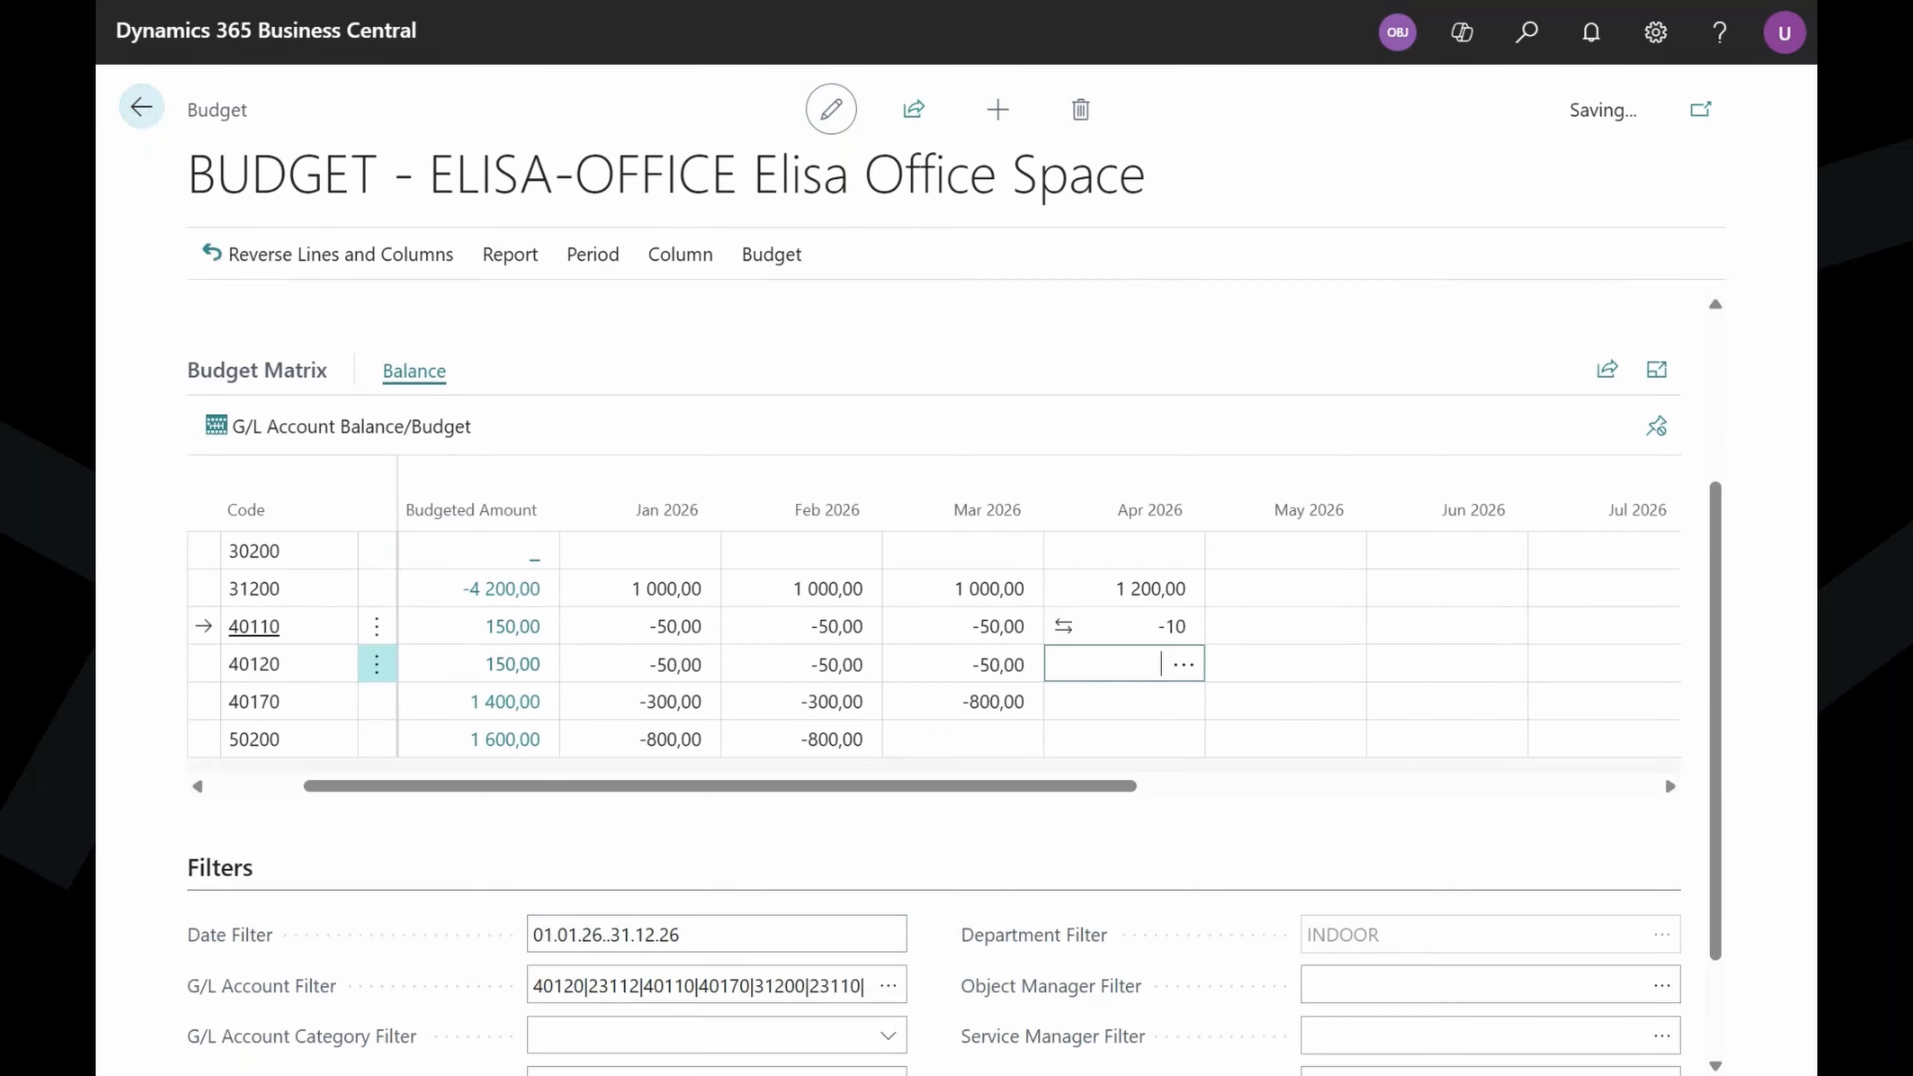
type("-29")
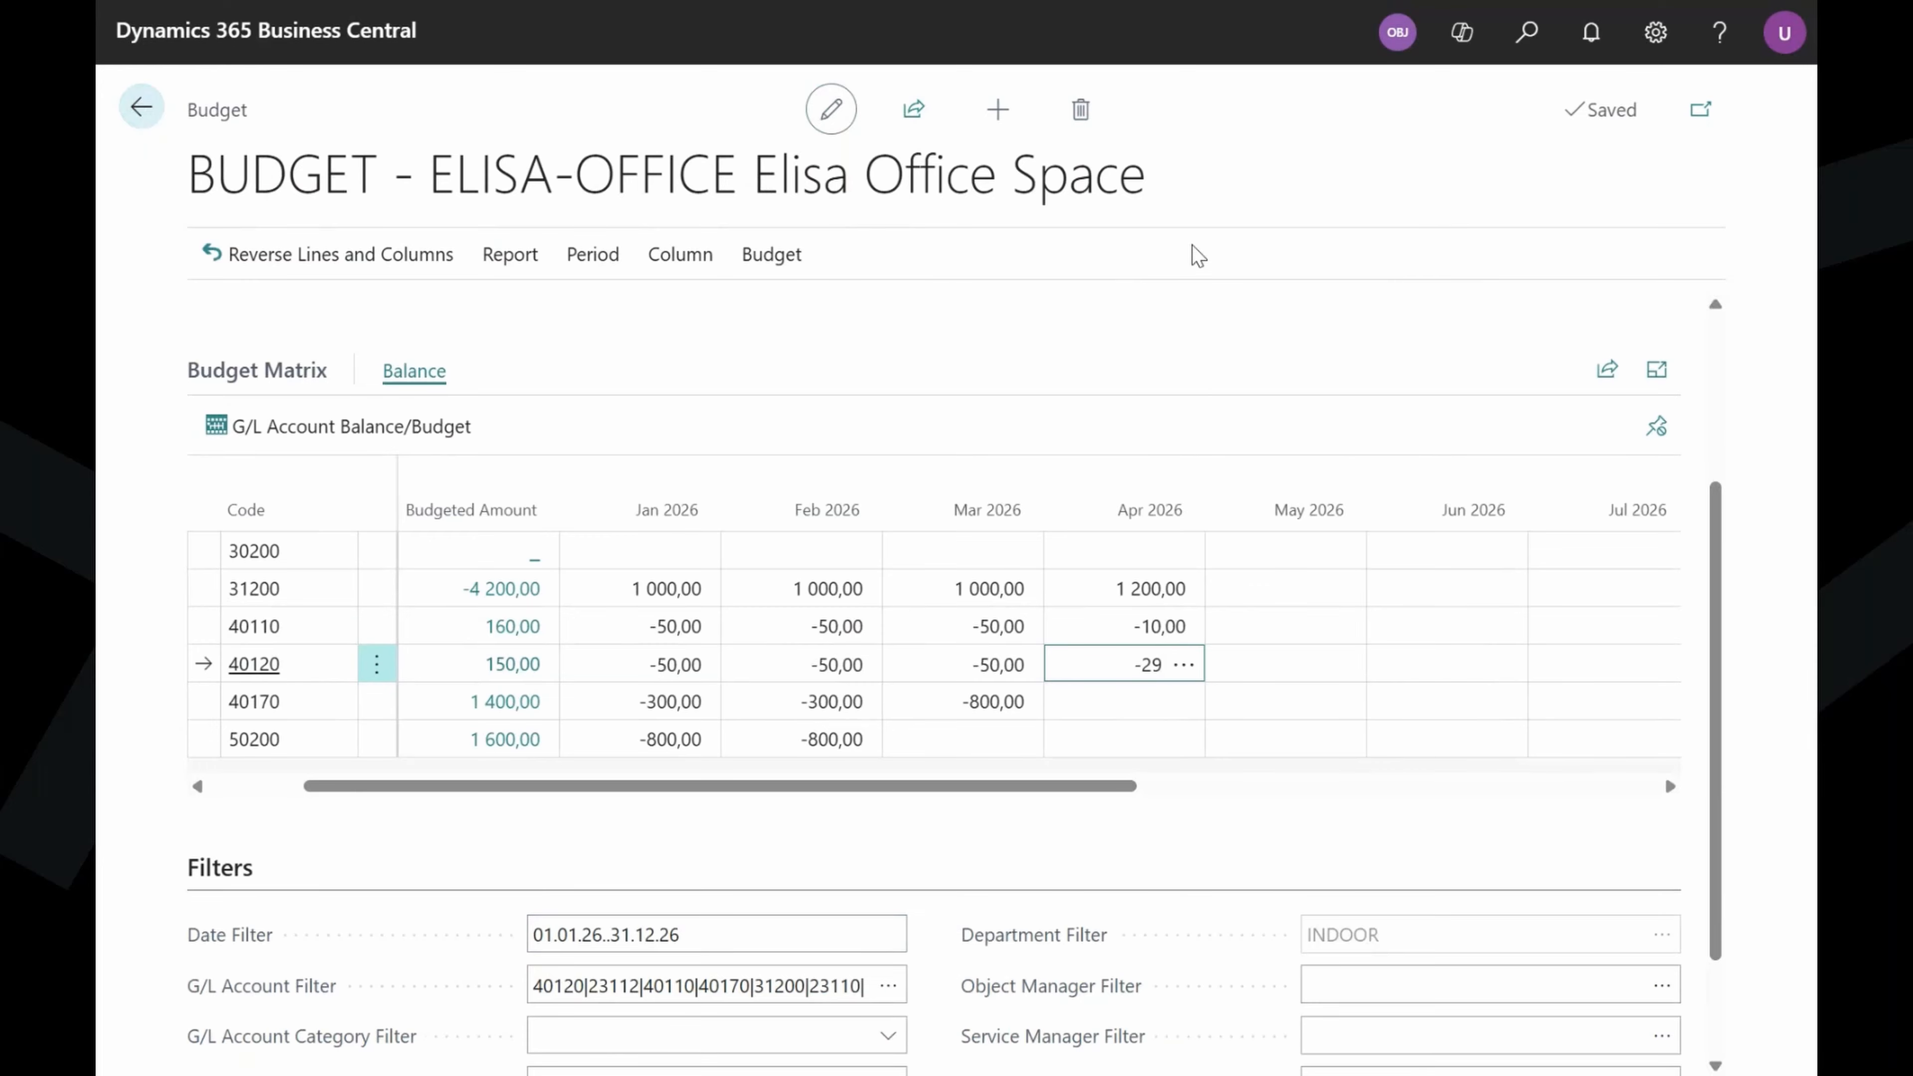
left_click(1158, 348)
left_click_drag(1011, 788, 663, 775)
scroll(746, 798, "down", 1)
scroll(754, 784, "down", 2)
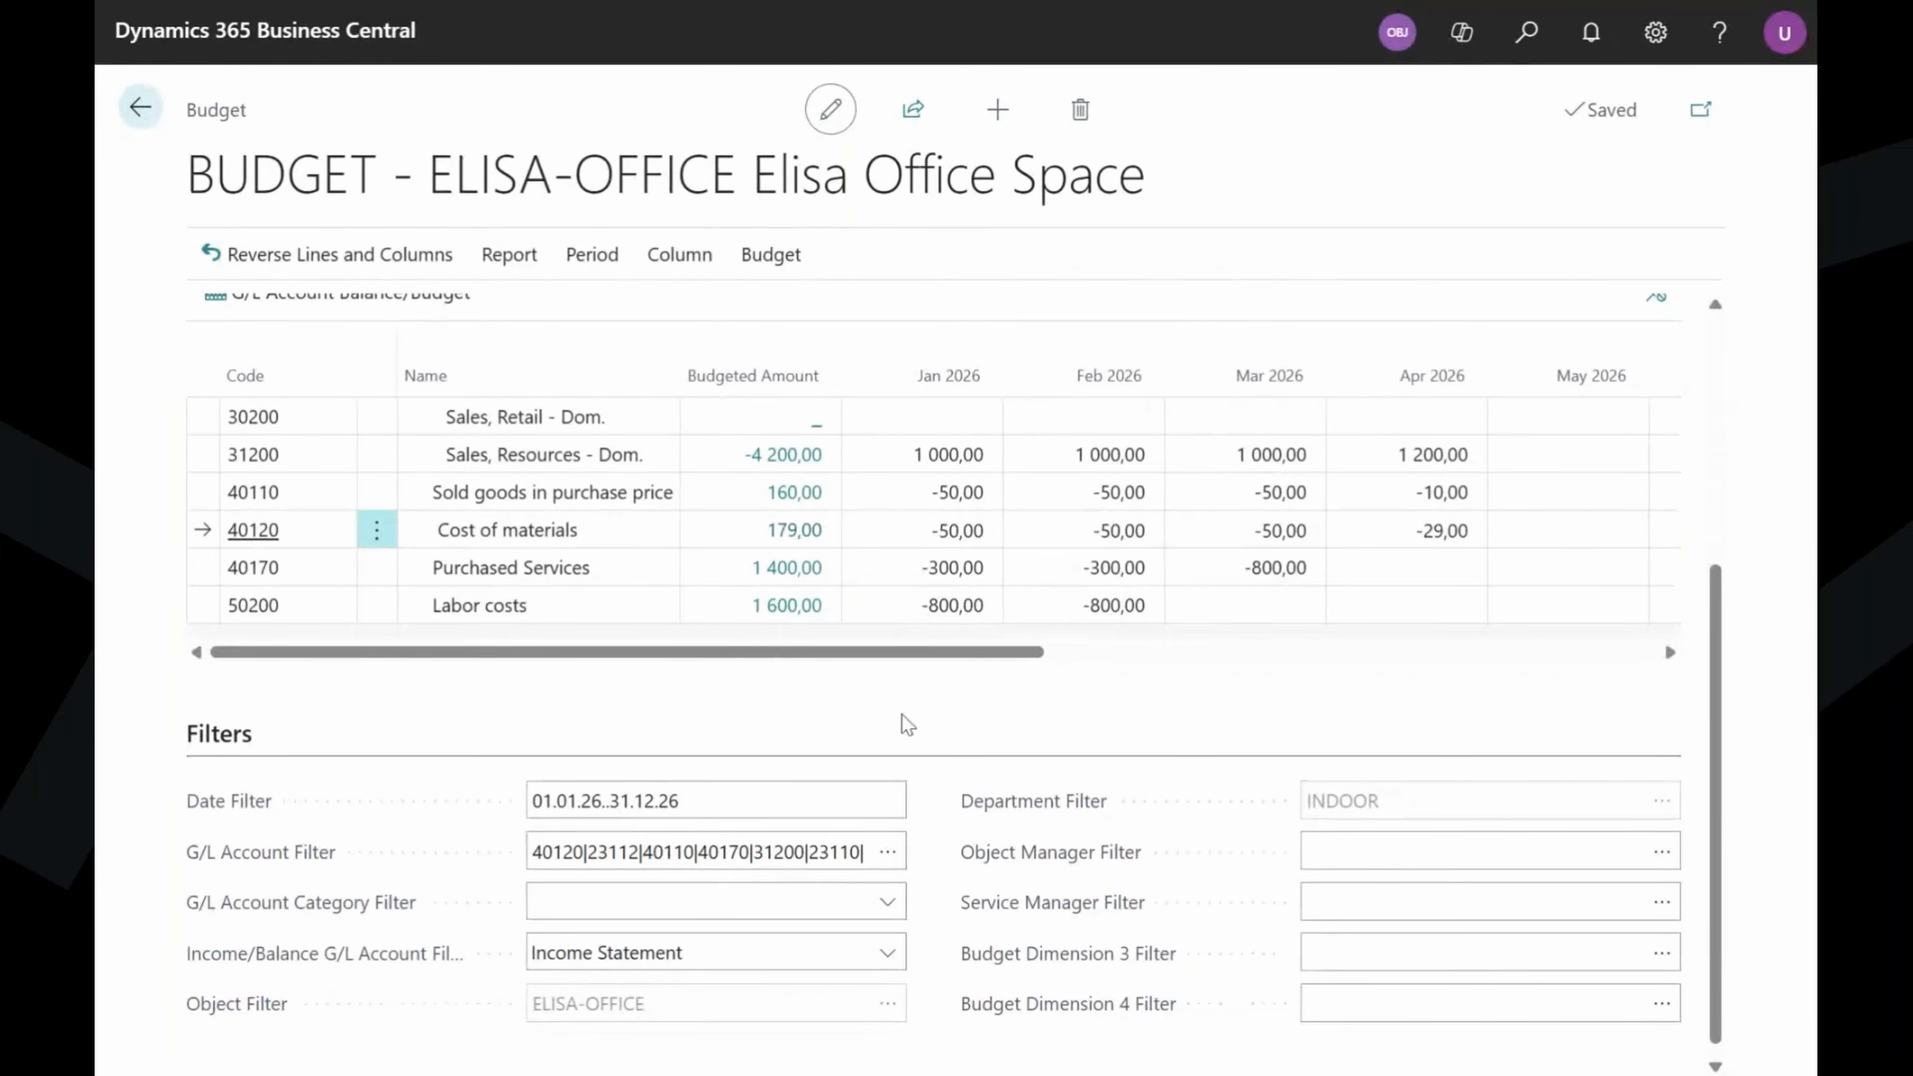
scroll(880, 722, "up", 2)
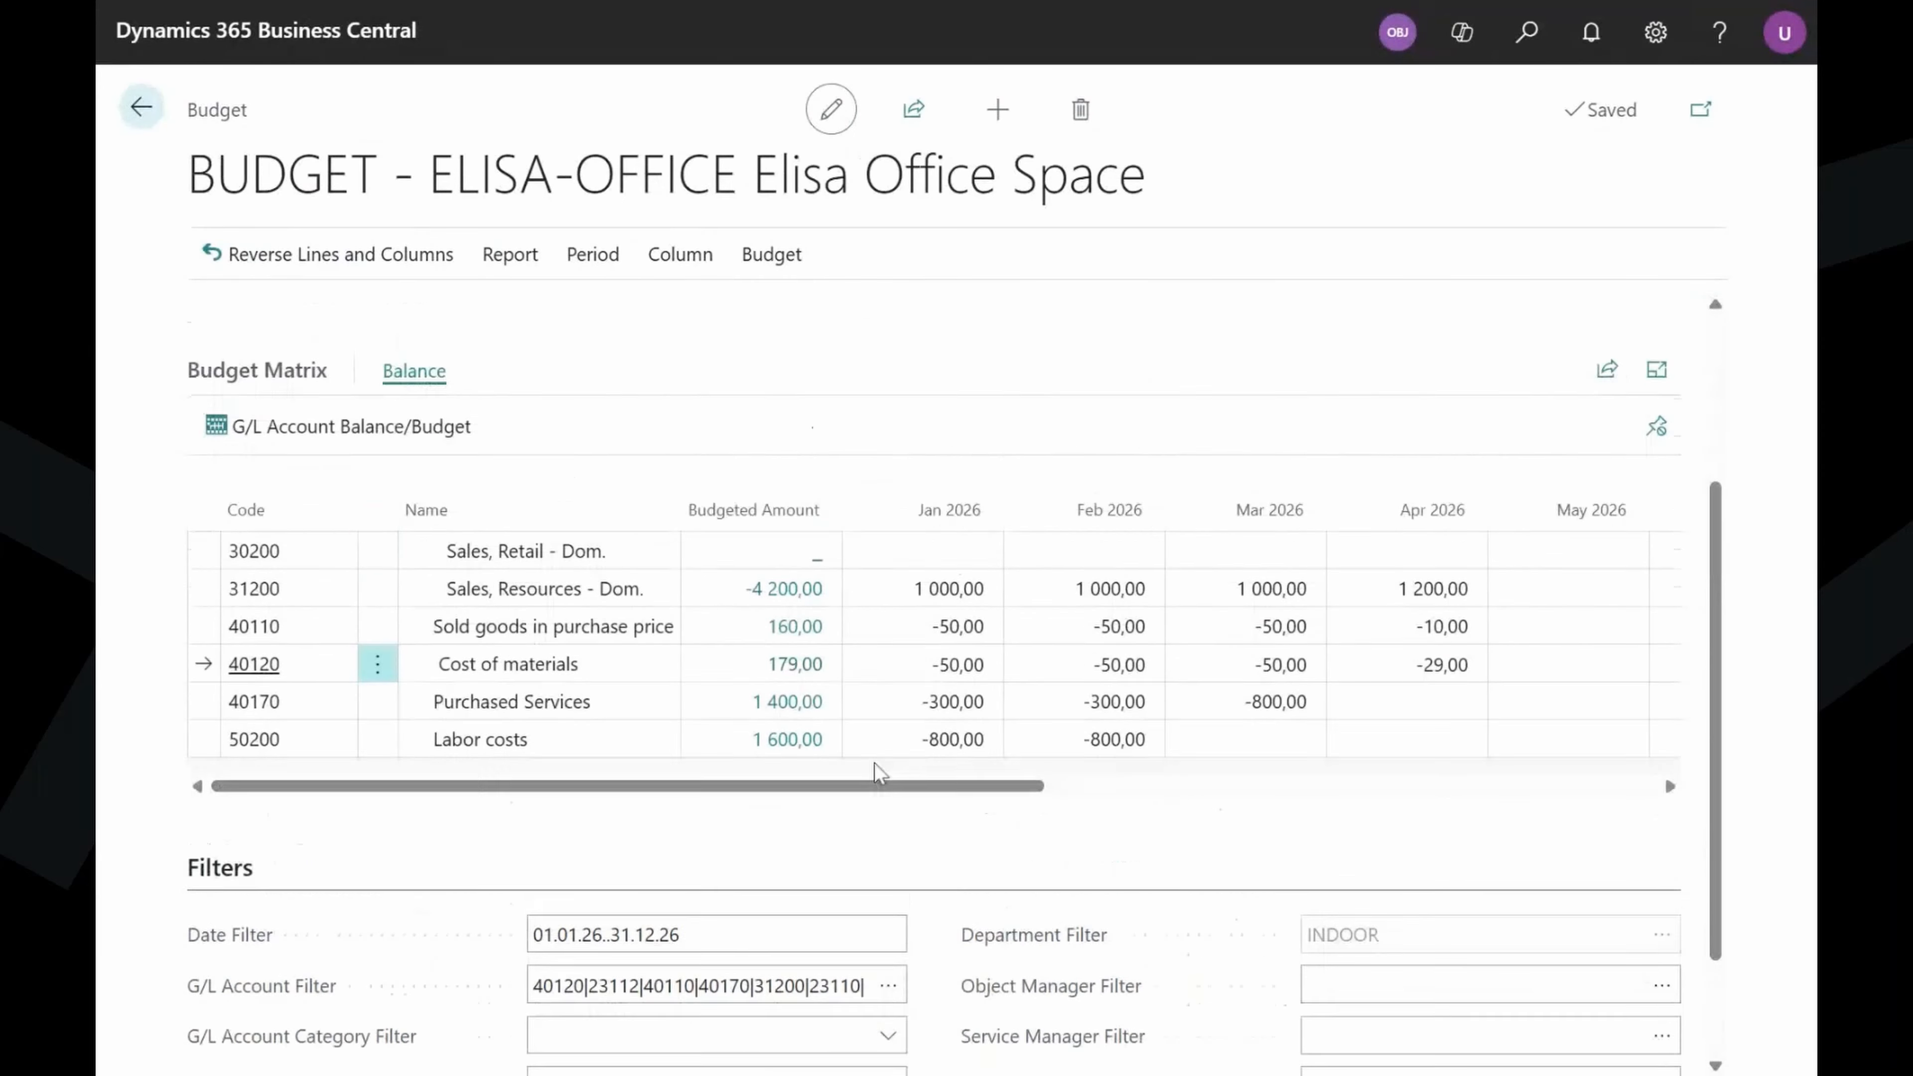
scroll(874, 765, "down", 2)
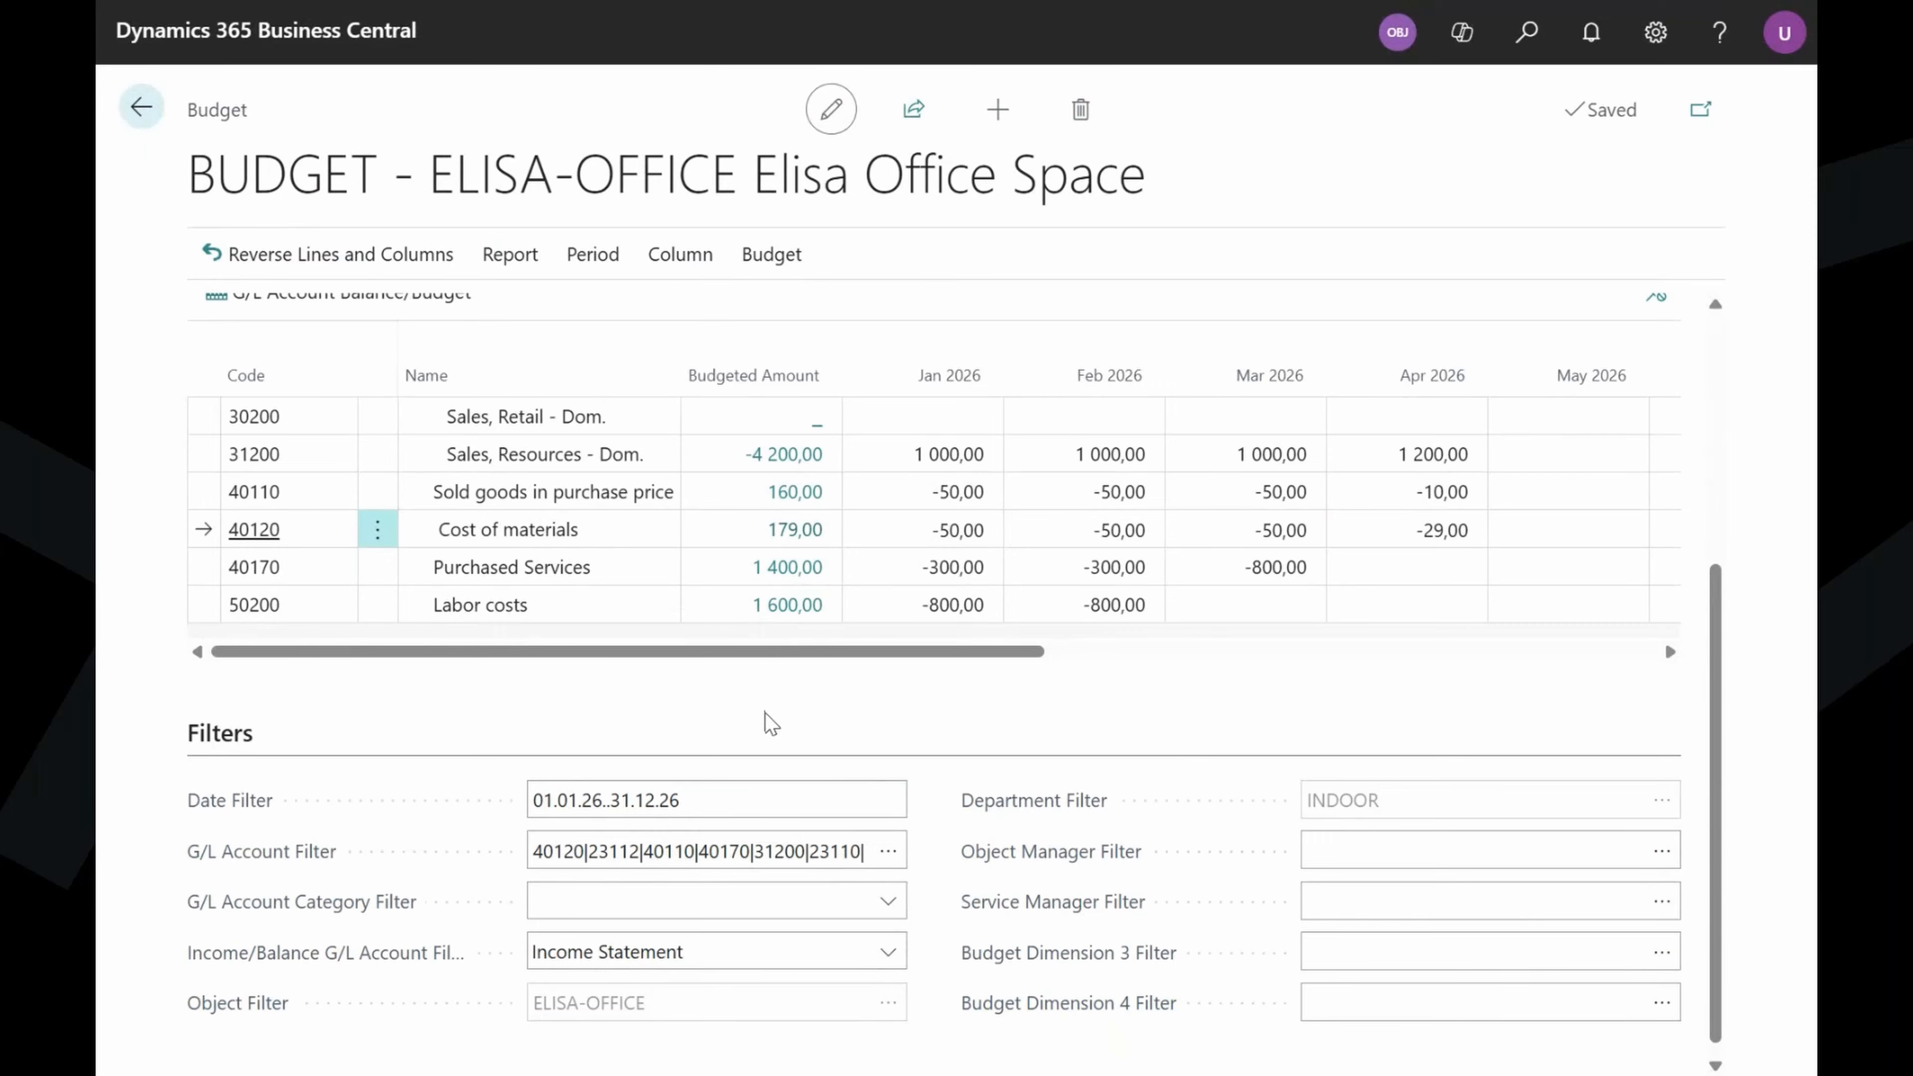
Reopen the Elisa Office actual-vs-budget financial report and review the updated figures.
left_click(143, 109)
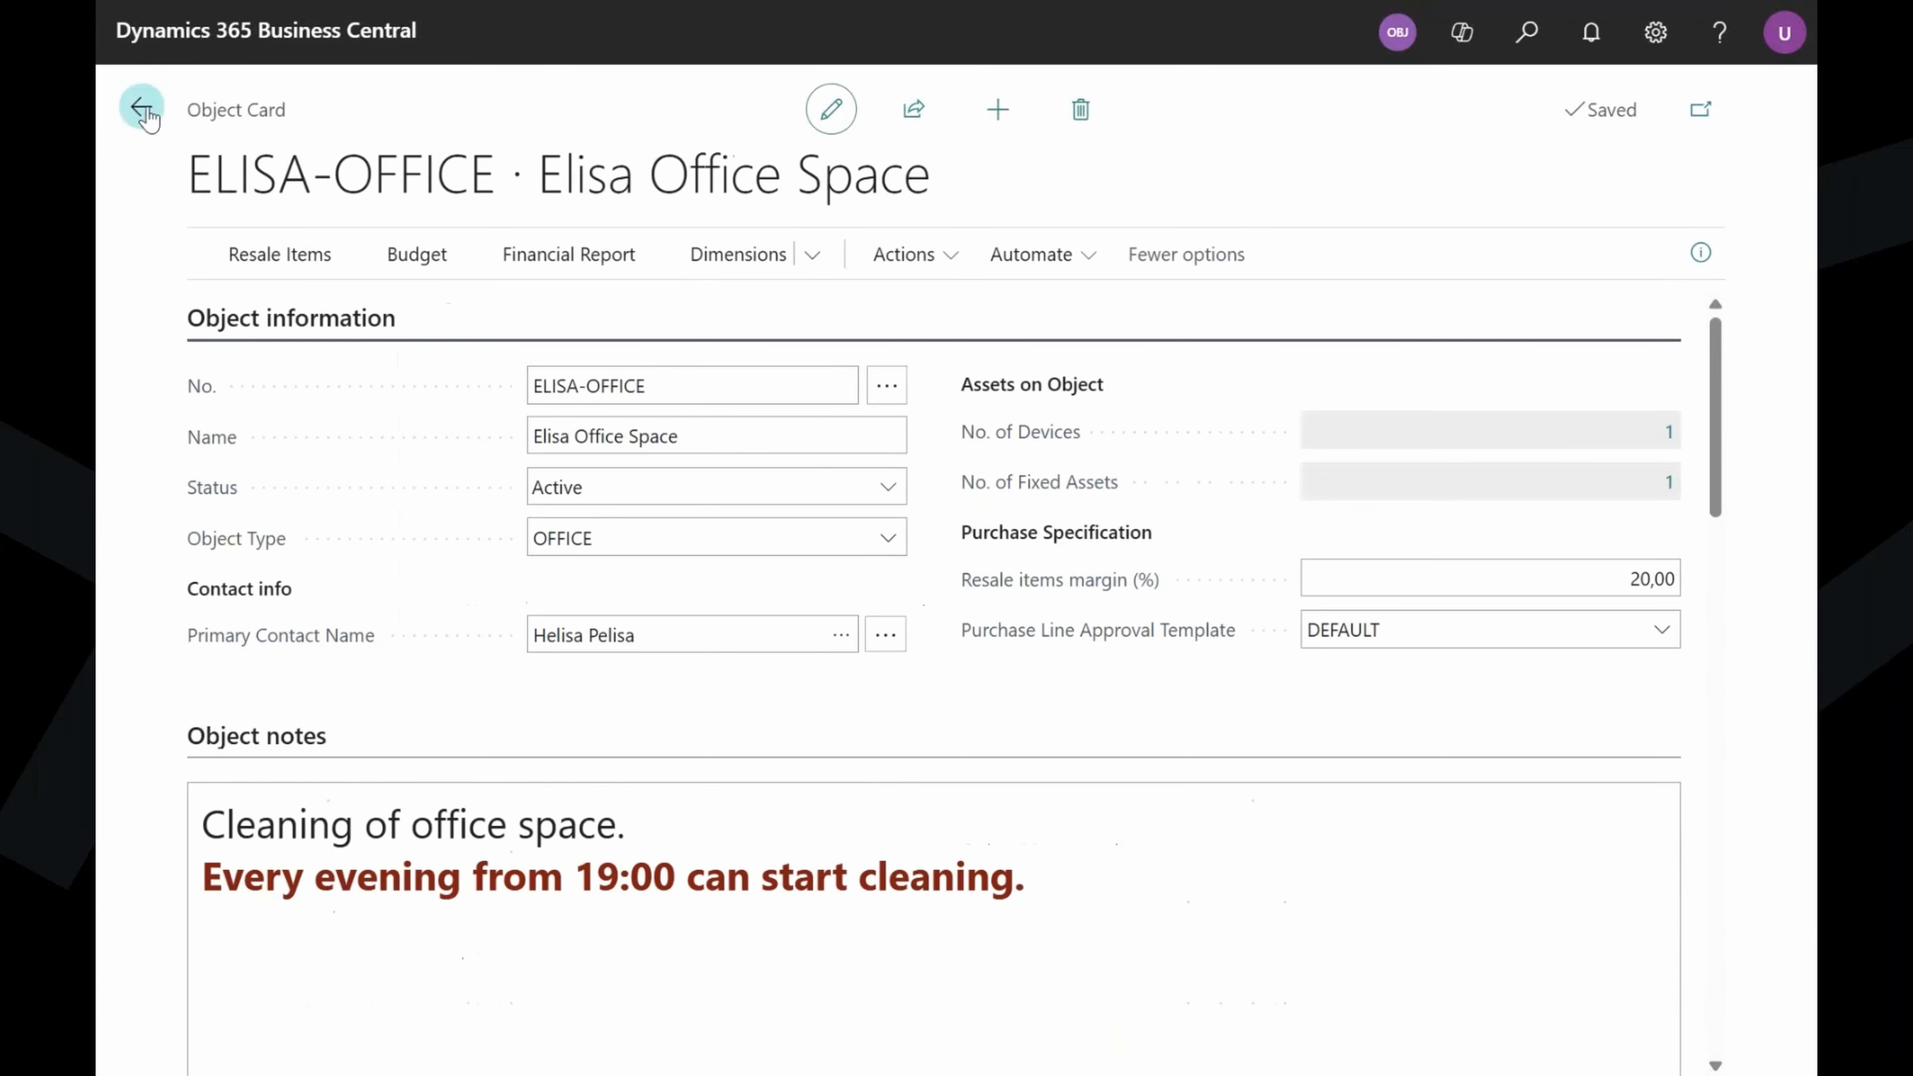
left_click(600, 275)
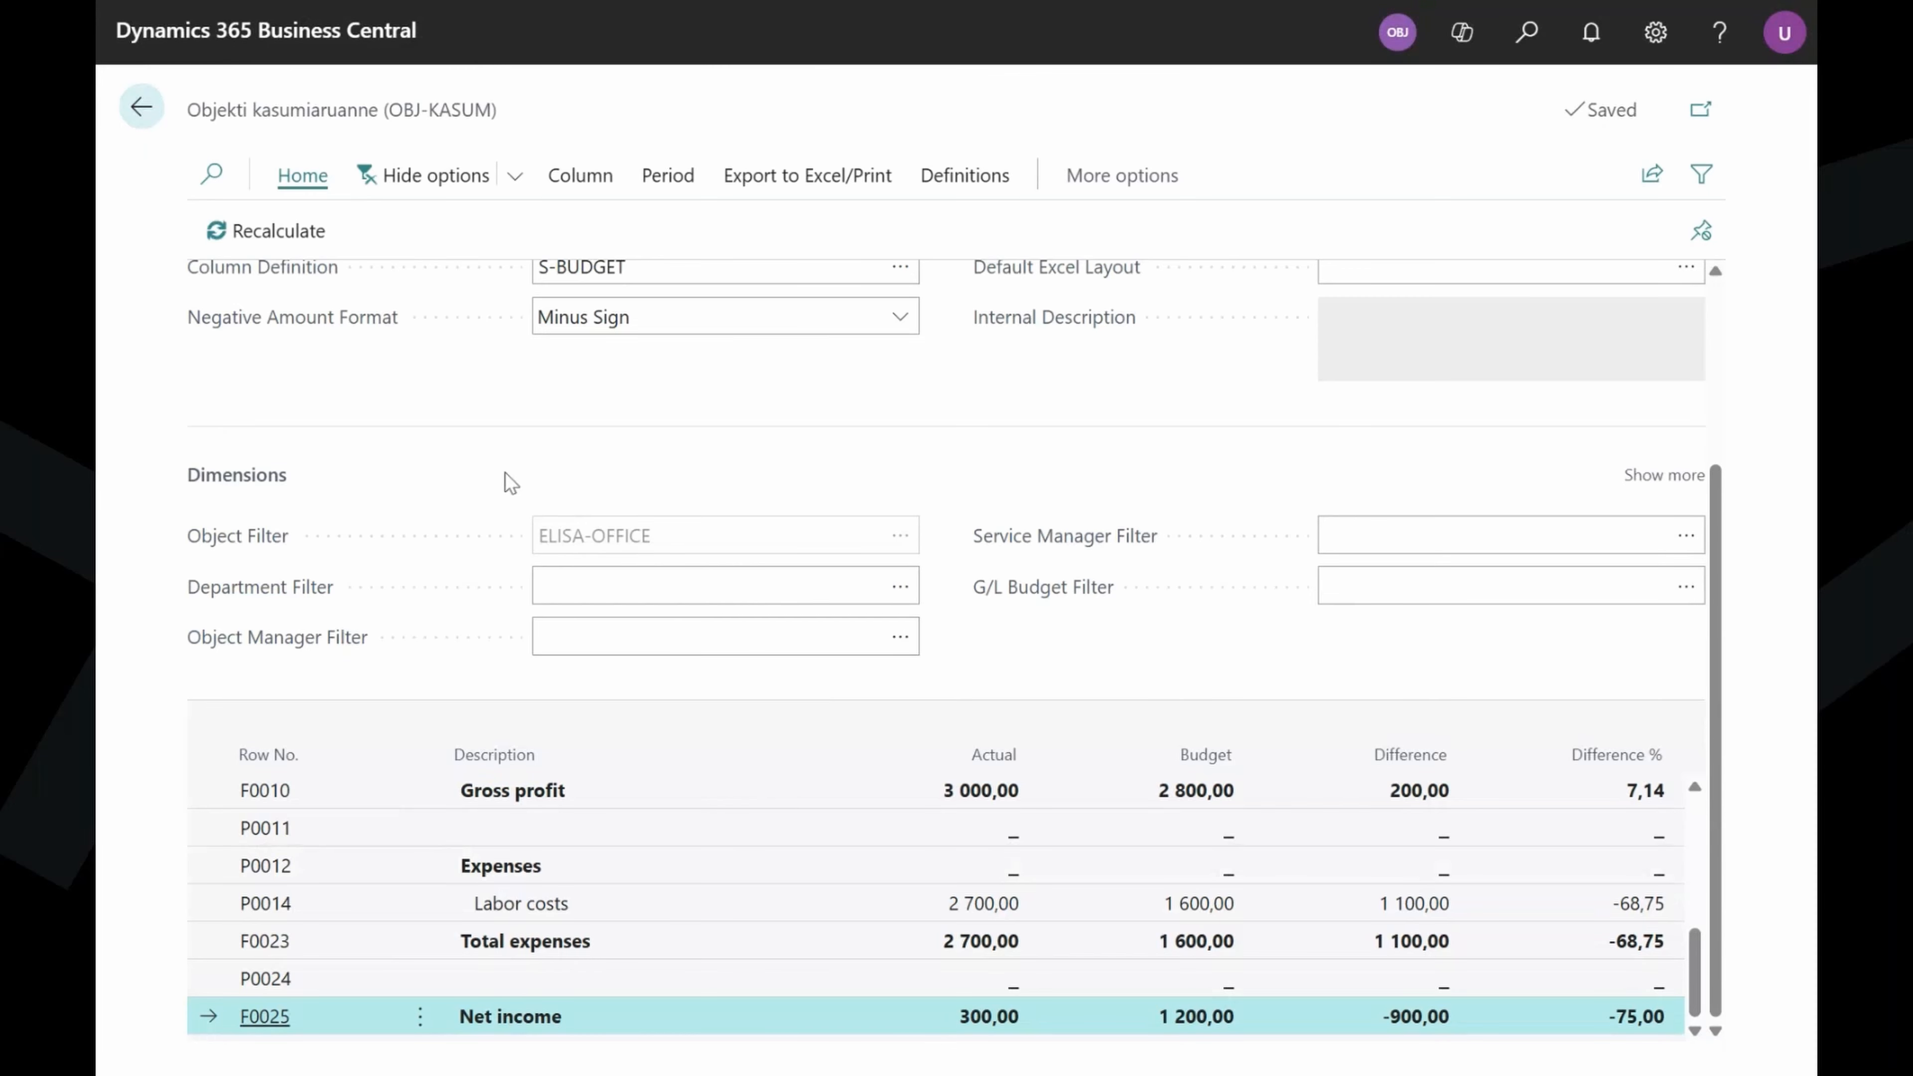
scroll(550, 602, "up", 2)
scroll(574, 641, "up", 2)
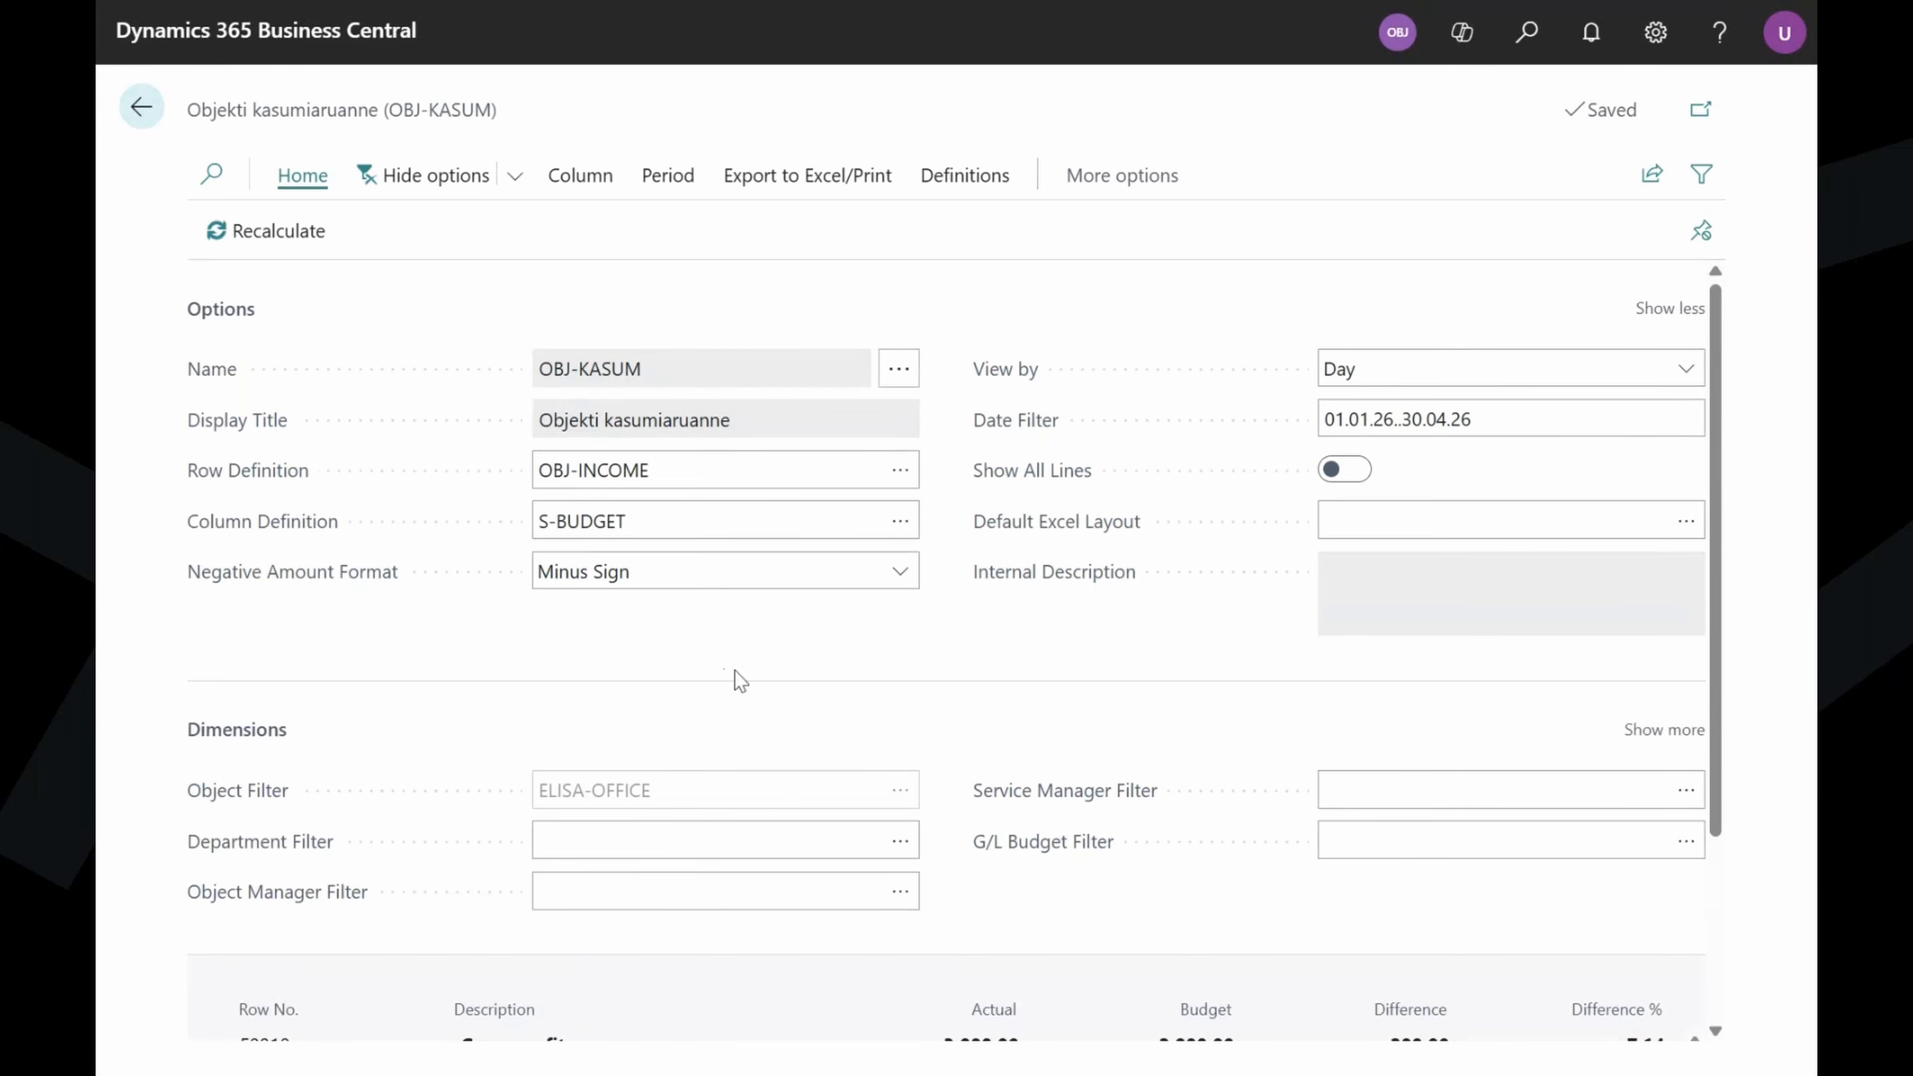
scroll(735, 679, "down", 2)
left_click(628, 669)
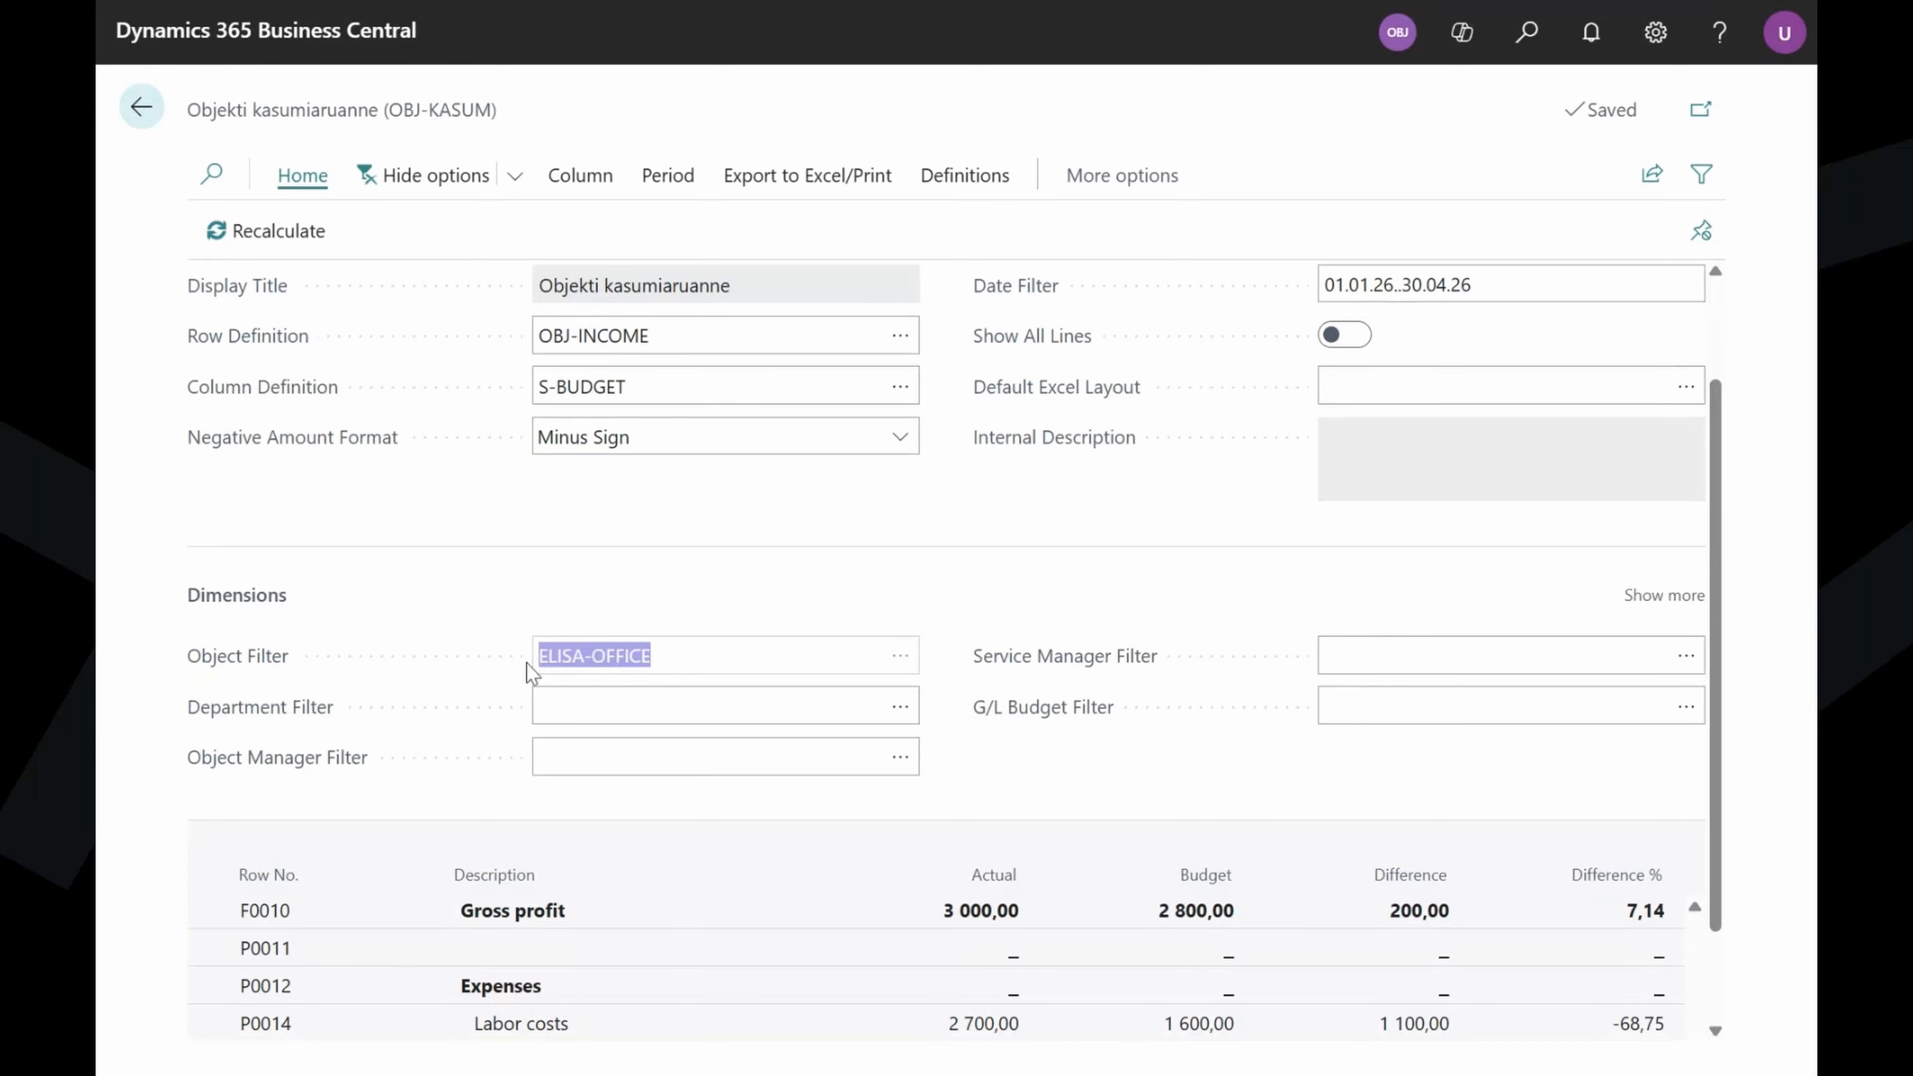
left_click(879, 569)
scroll(951, 584, "down", 2)
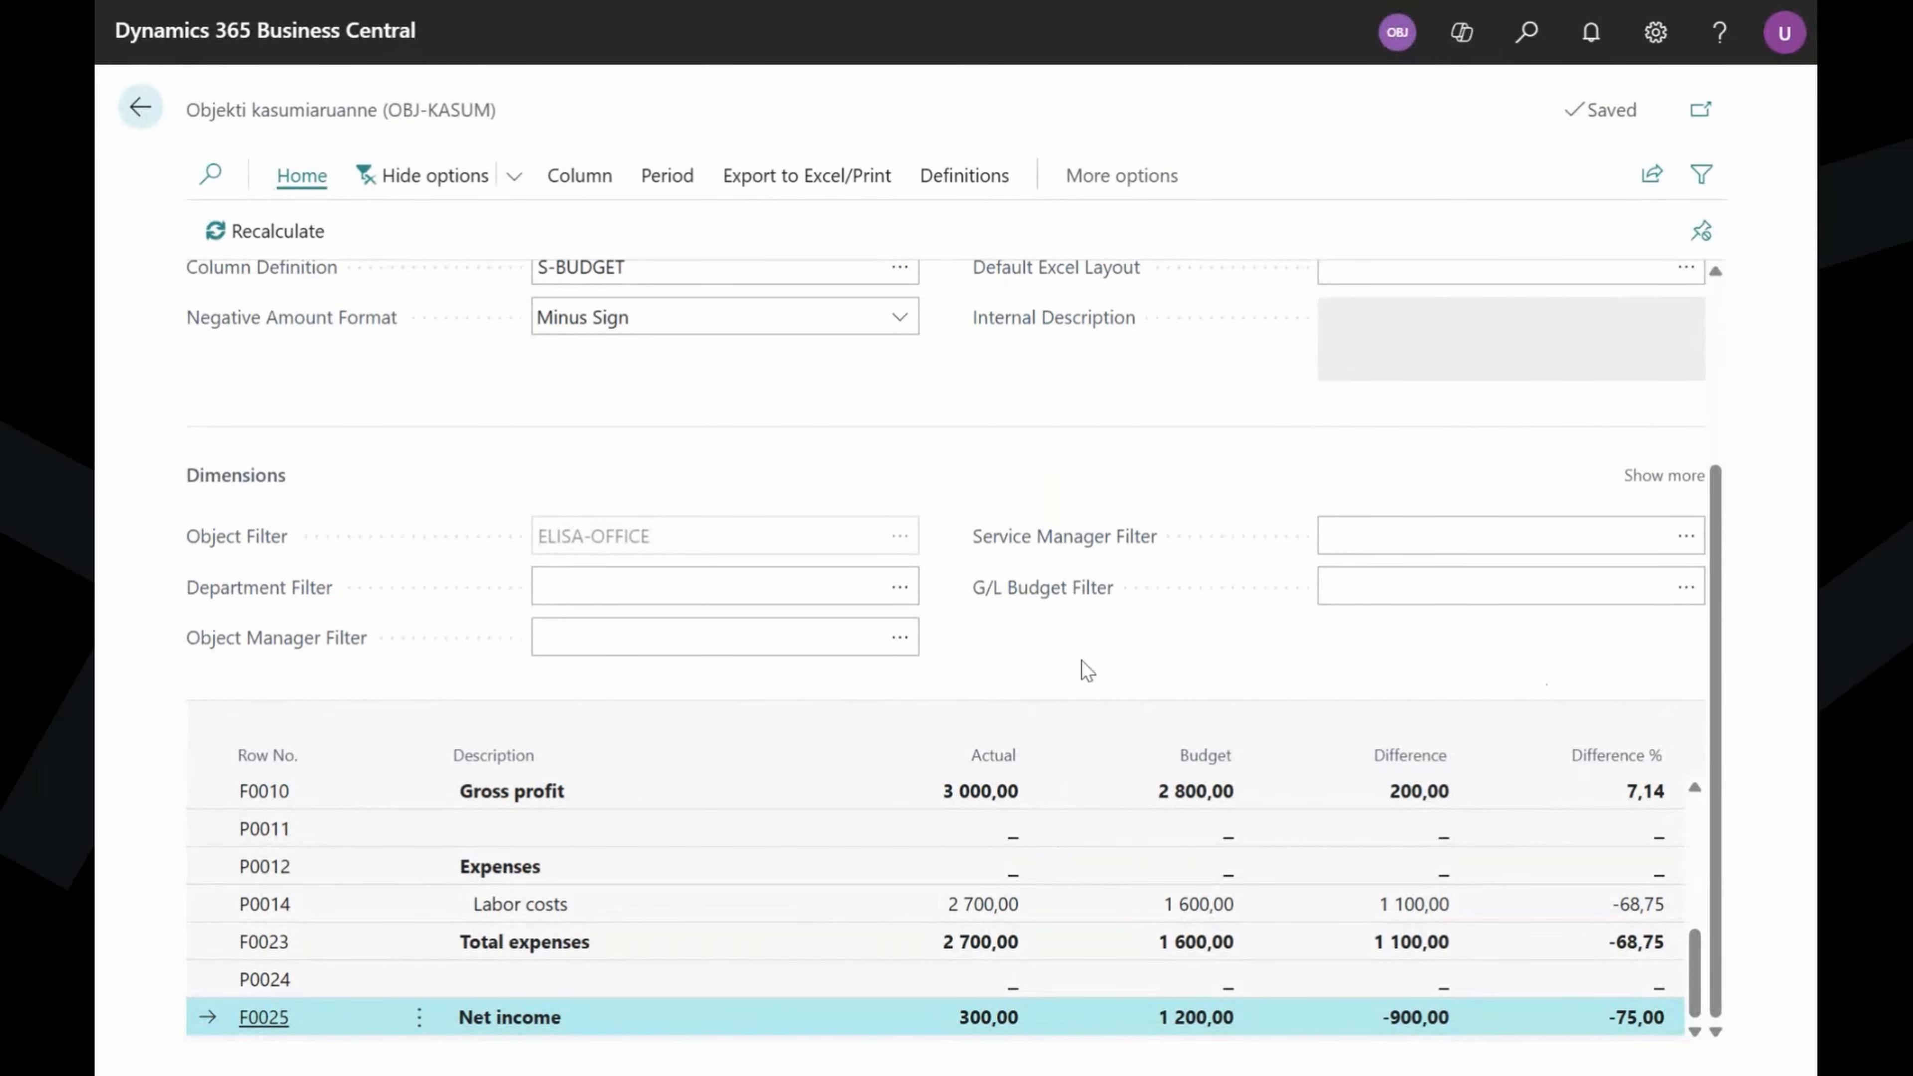
Navigate back through the object card and Objects list to the OBJ-Management-Demo role centre.
left_click(143, 112)
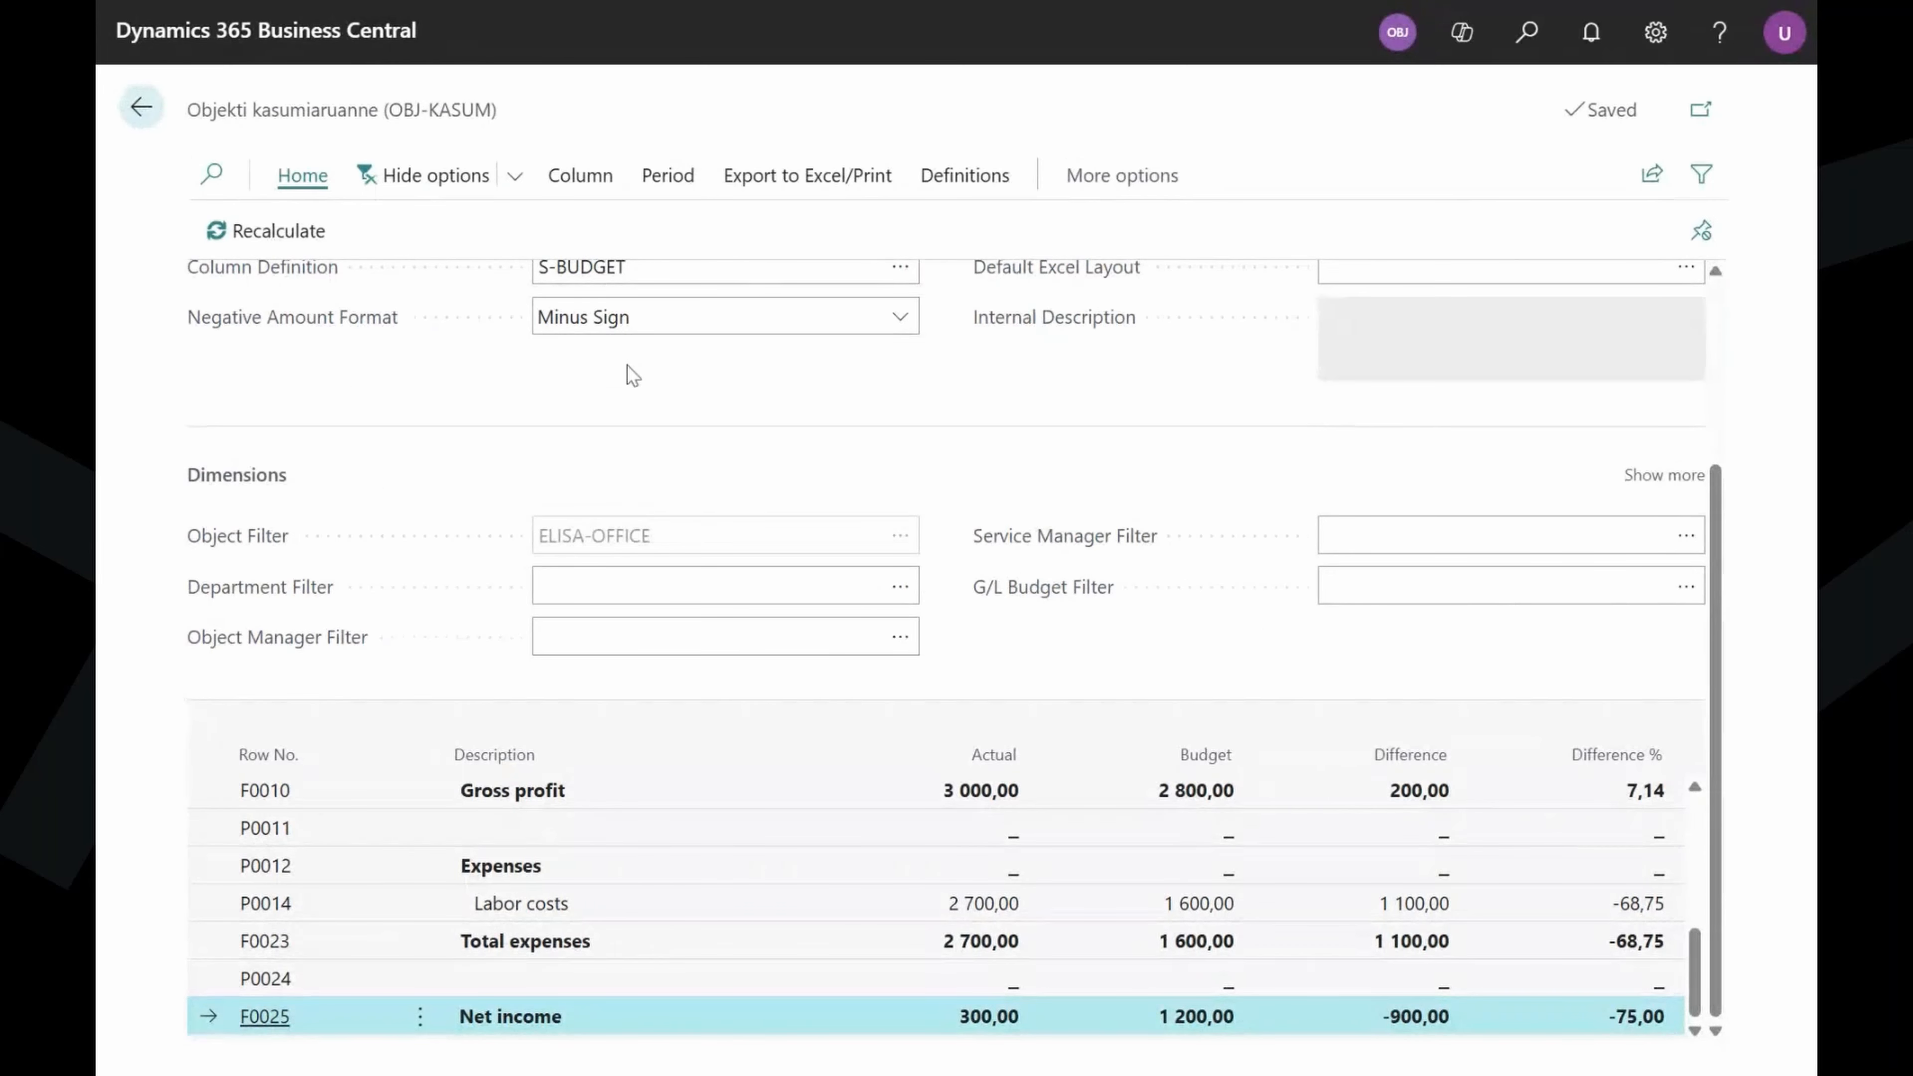
left_click(143, 113)
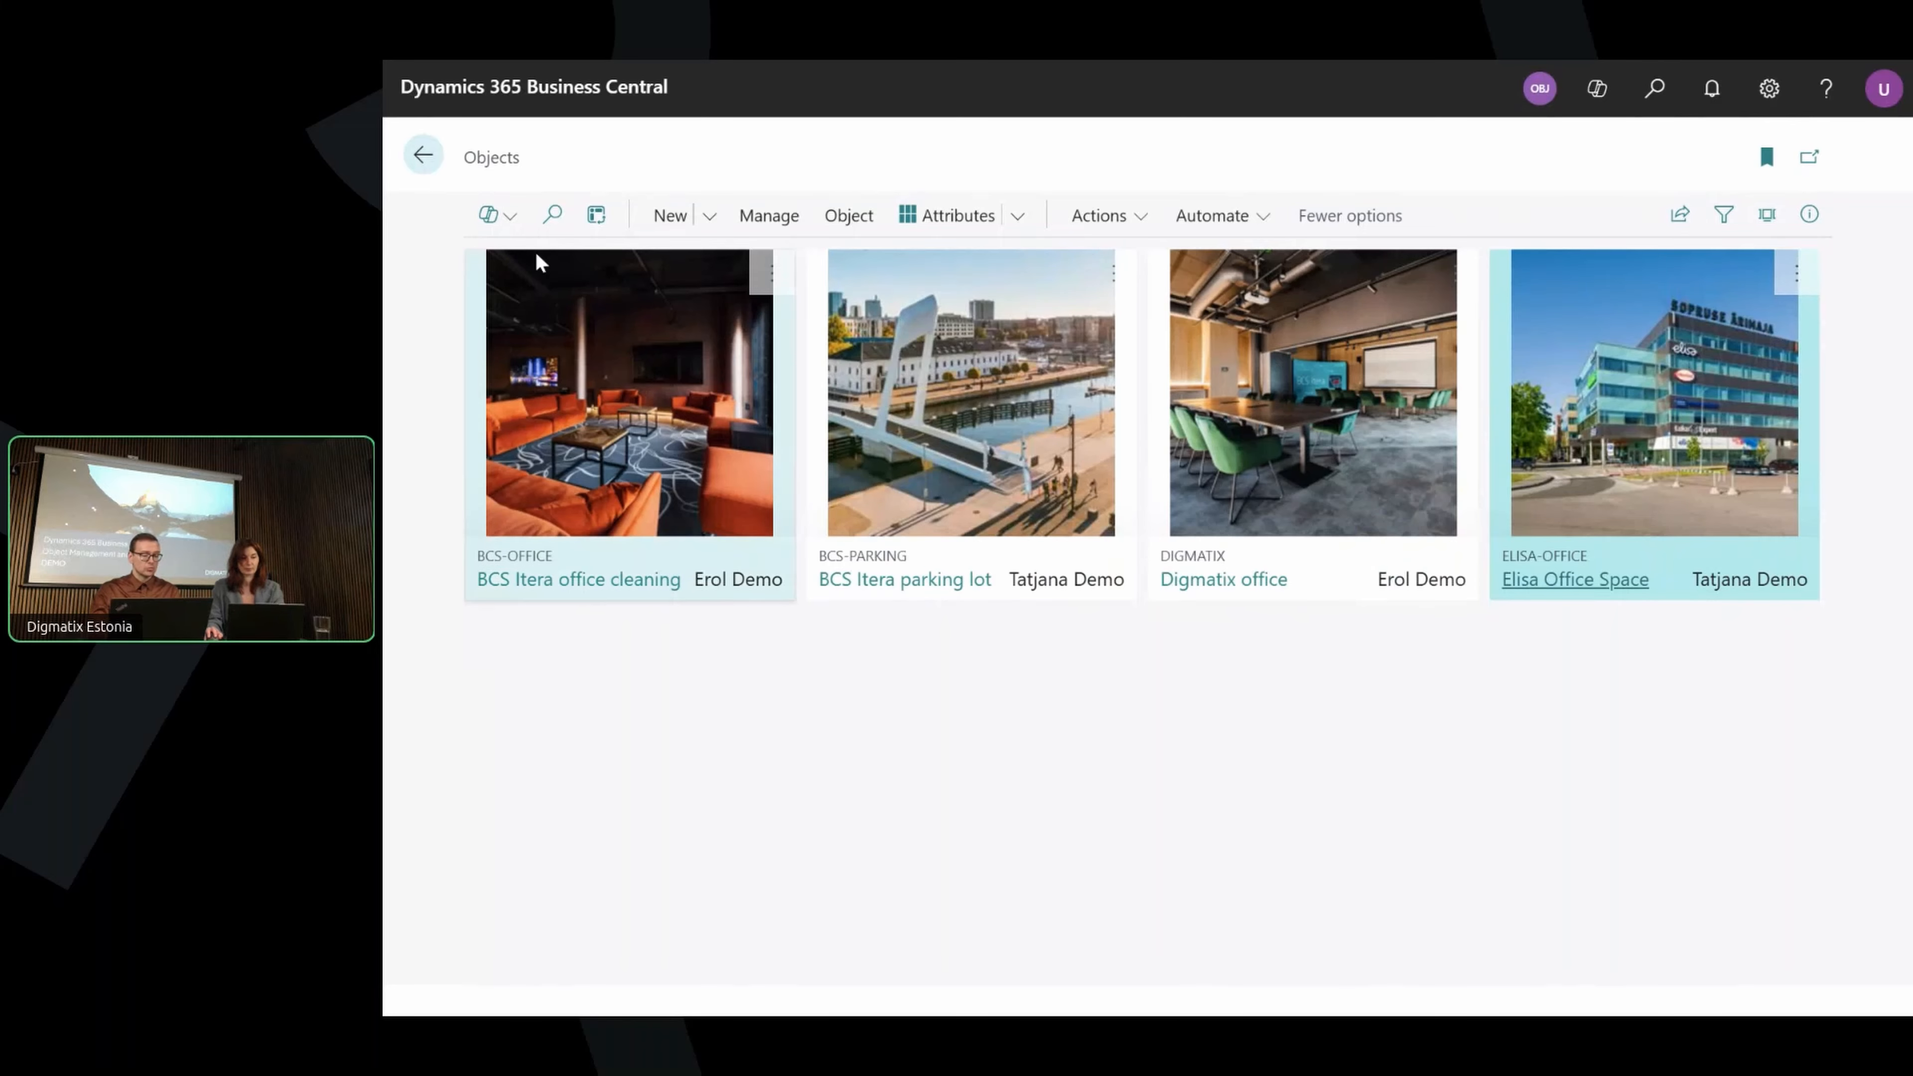
left_click(422, 156)
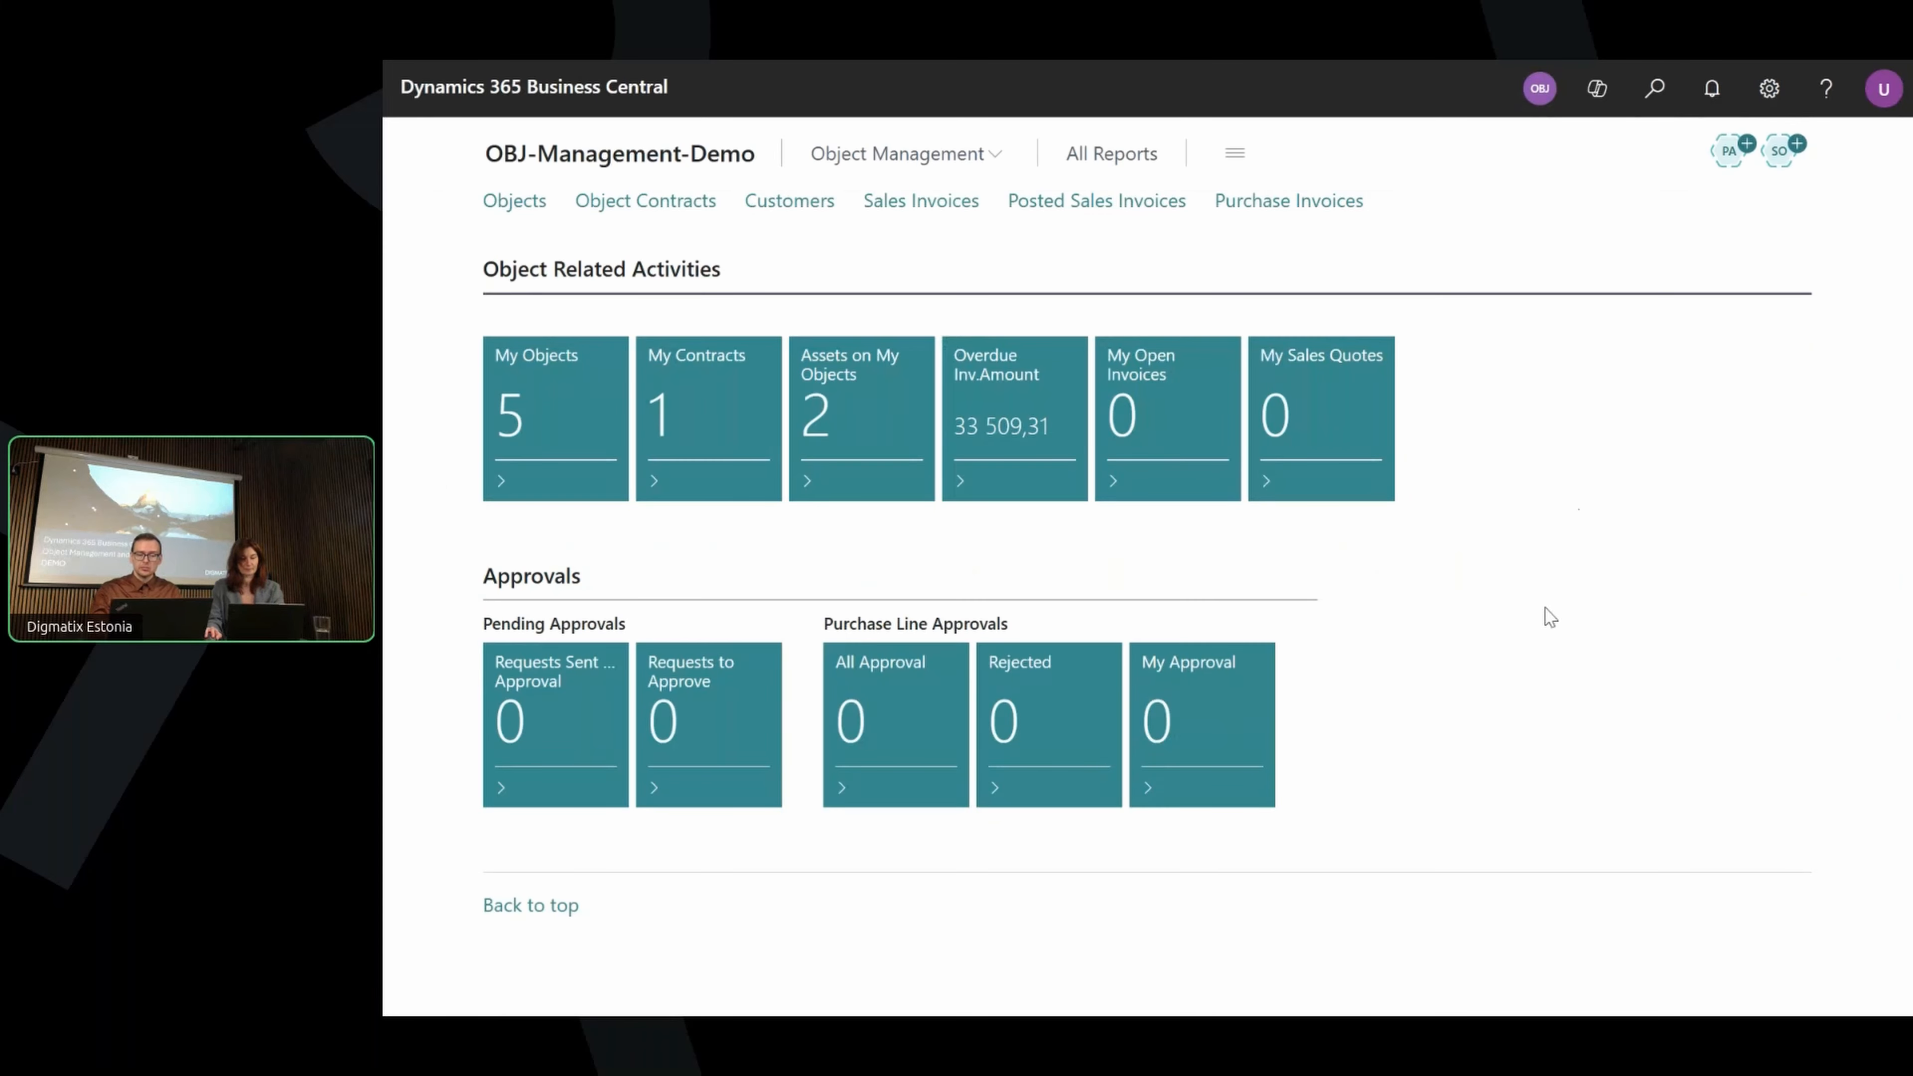